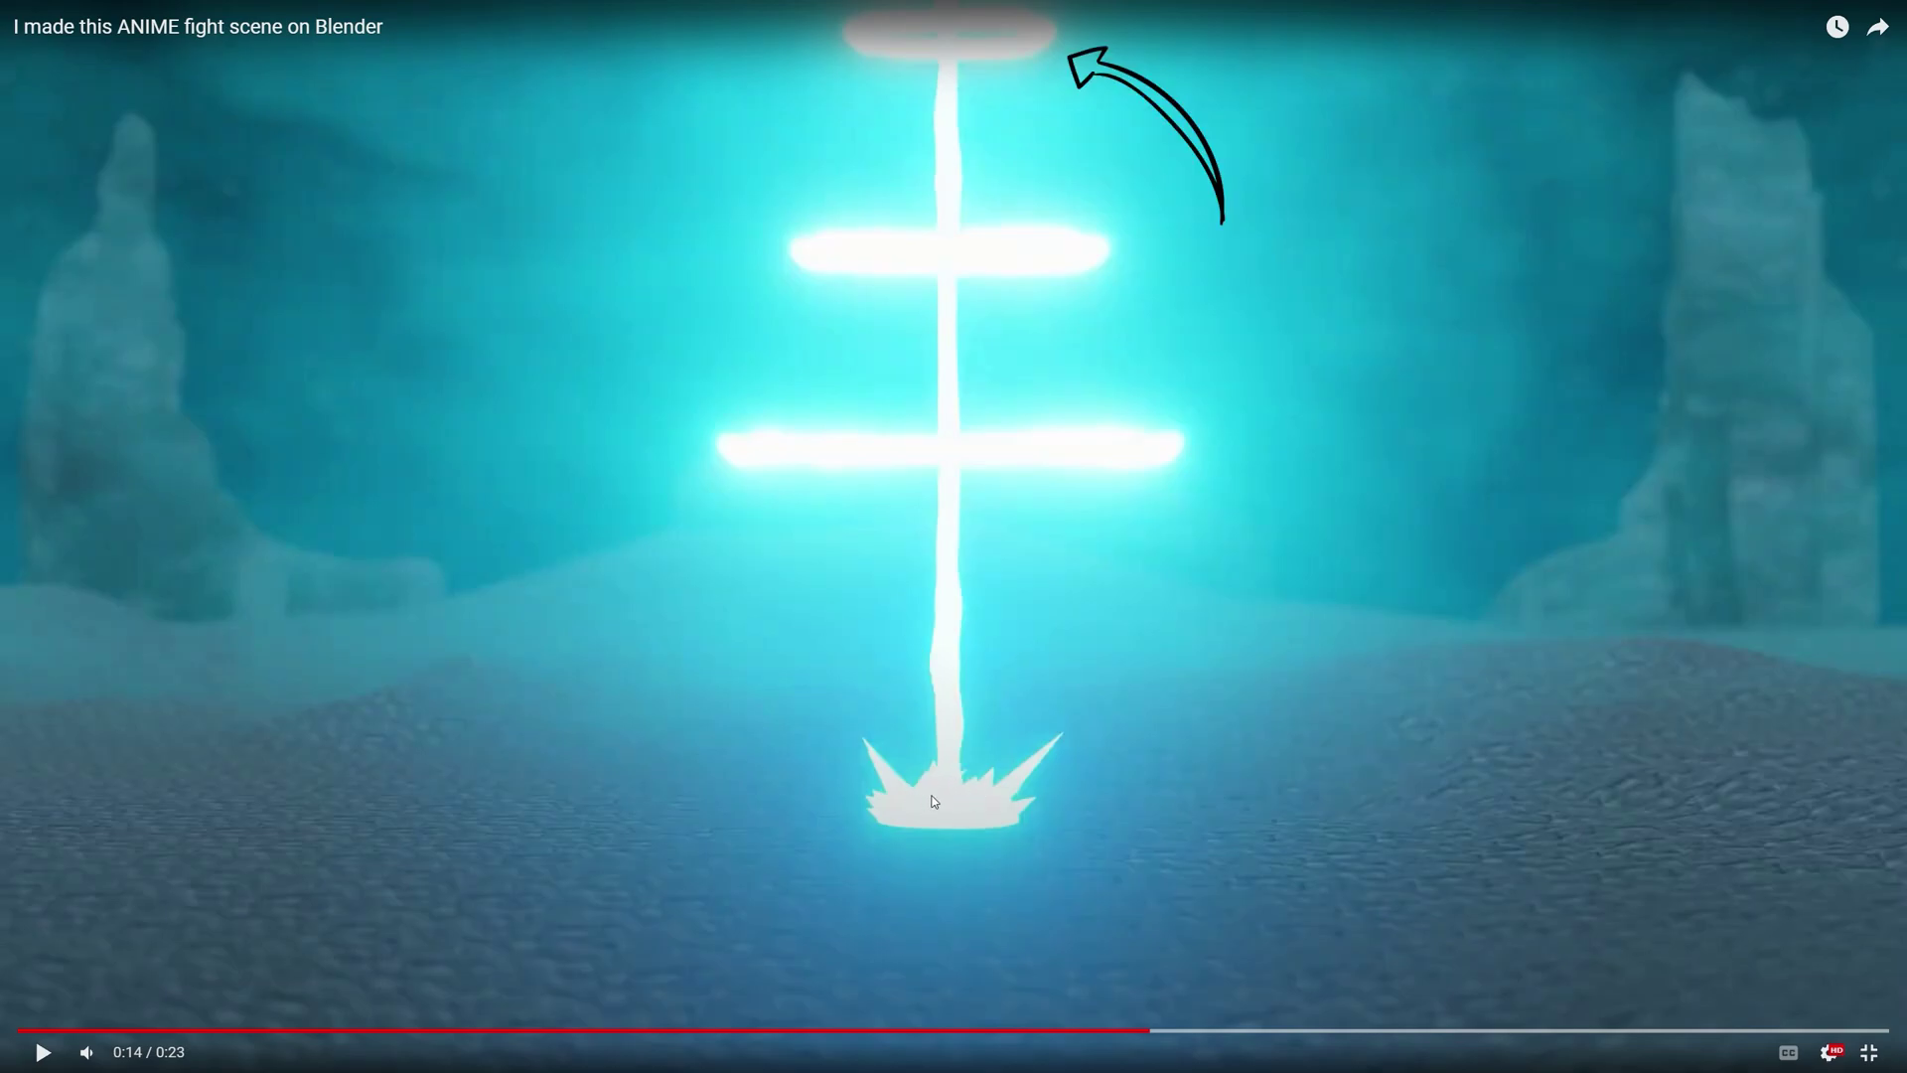
Step frame by frame through the ground explosion in the reference animation to examine its ring and spike shapes
{"action": "key", "text": "comma"}
{"action": "key", "text": "period"}
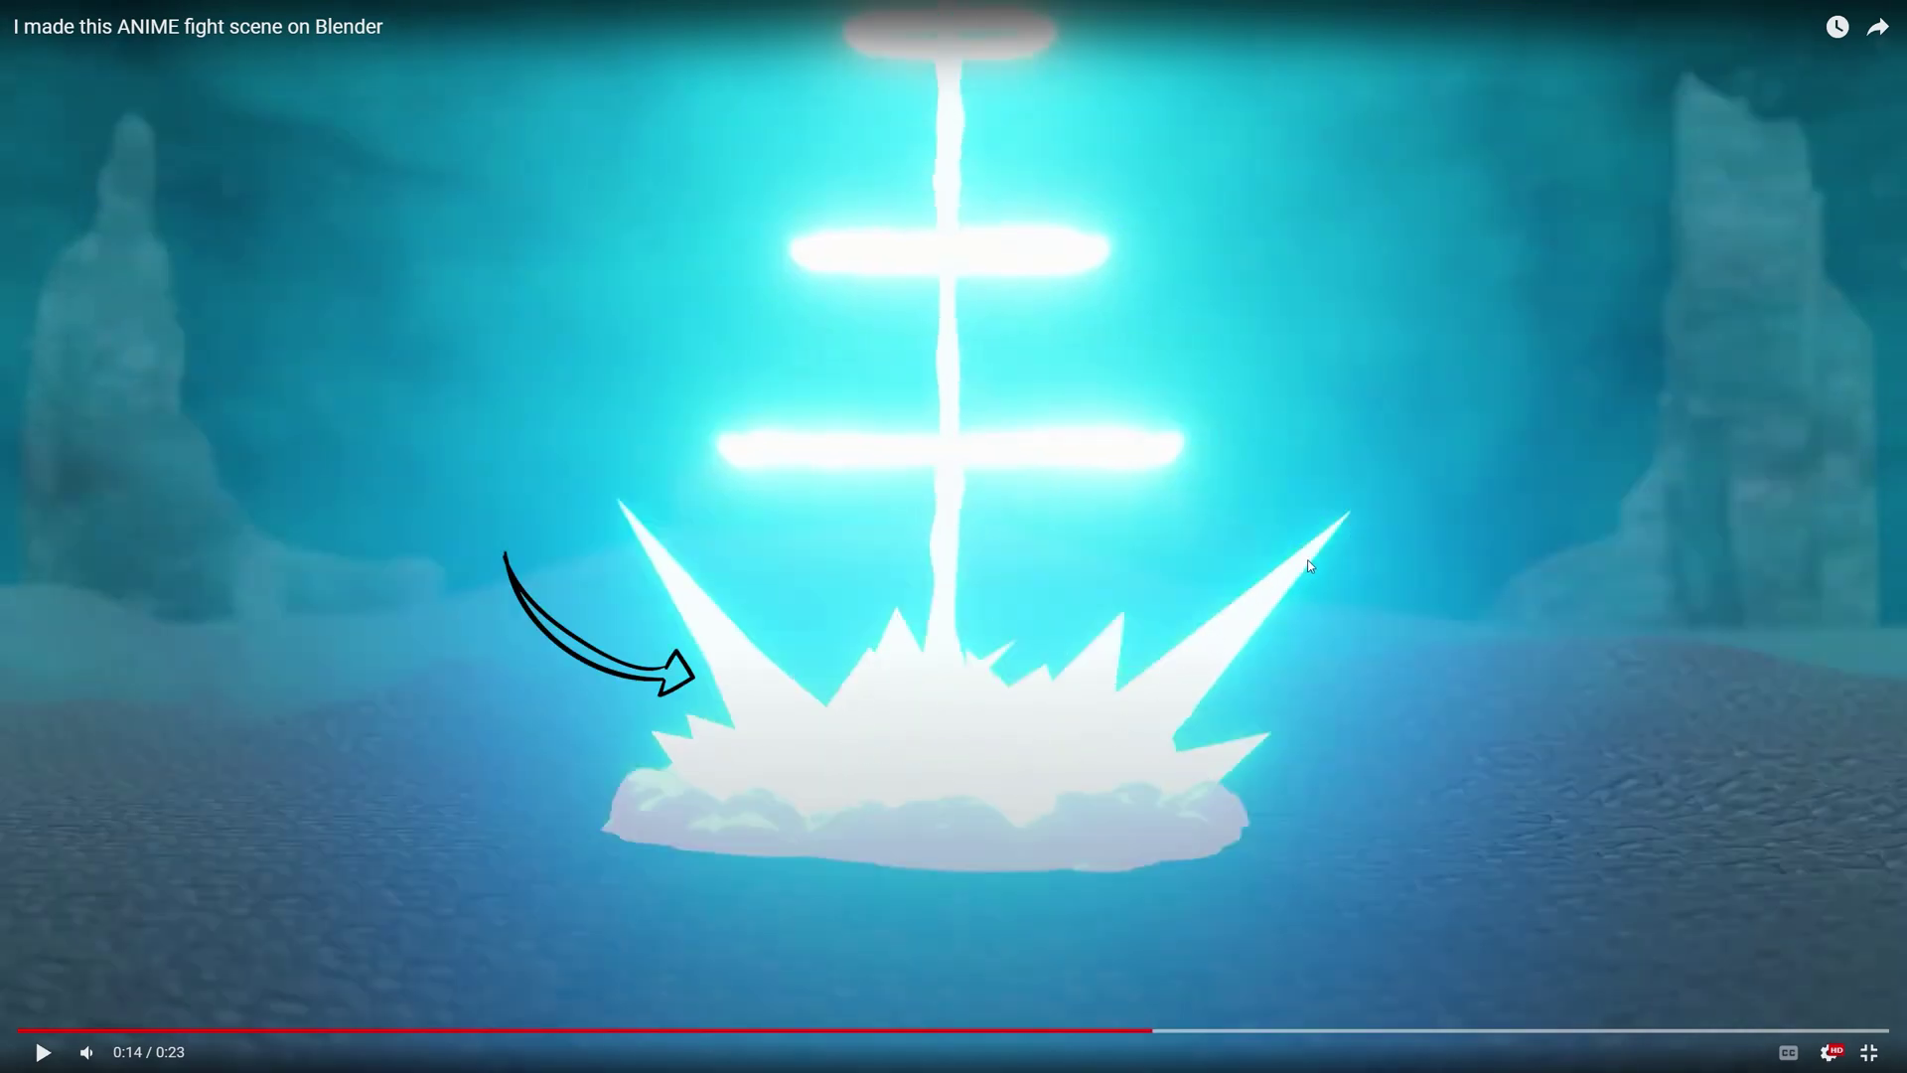
{"action": "key", "text": "period"}
{"action": "key", "text": "period"}
{"action": "key", "text": "period"}
{"action": "key", "text": "period"}
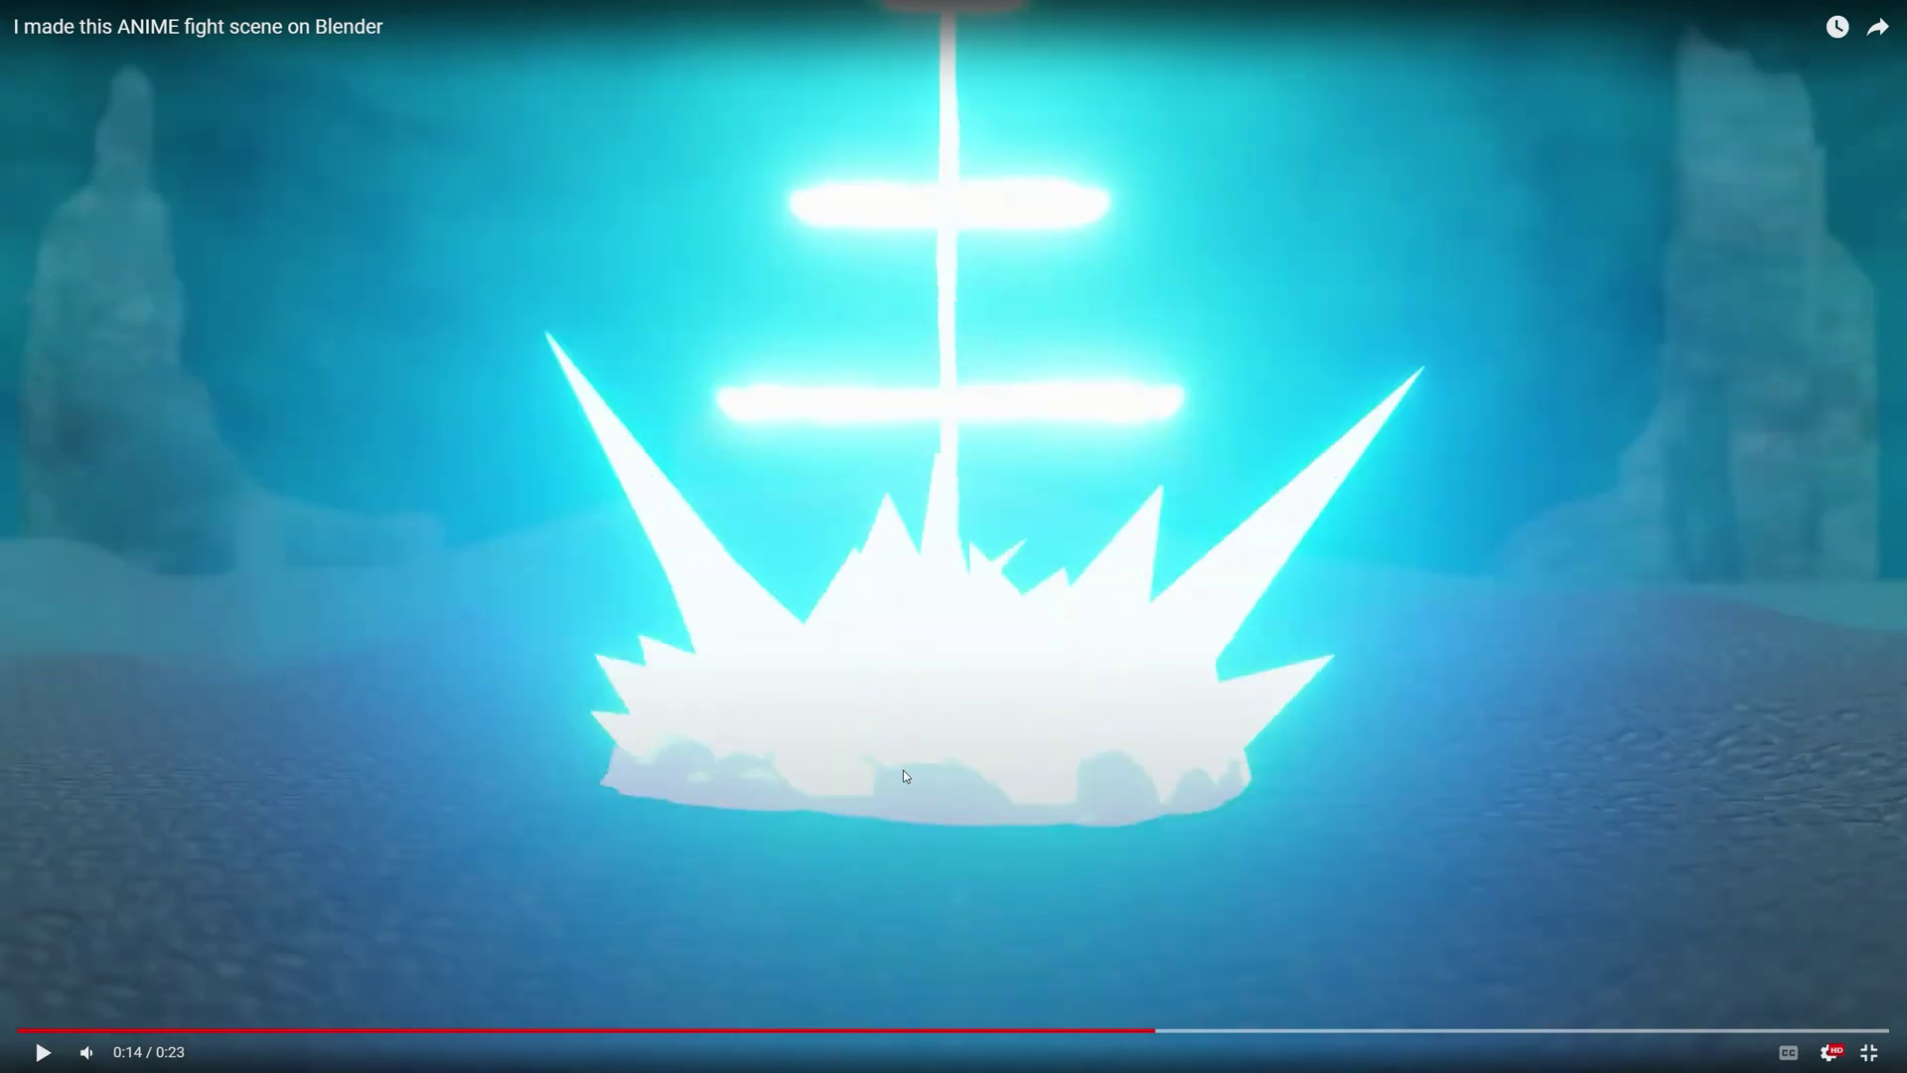
{"action": "key", "text": "comma"}
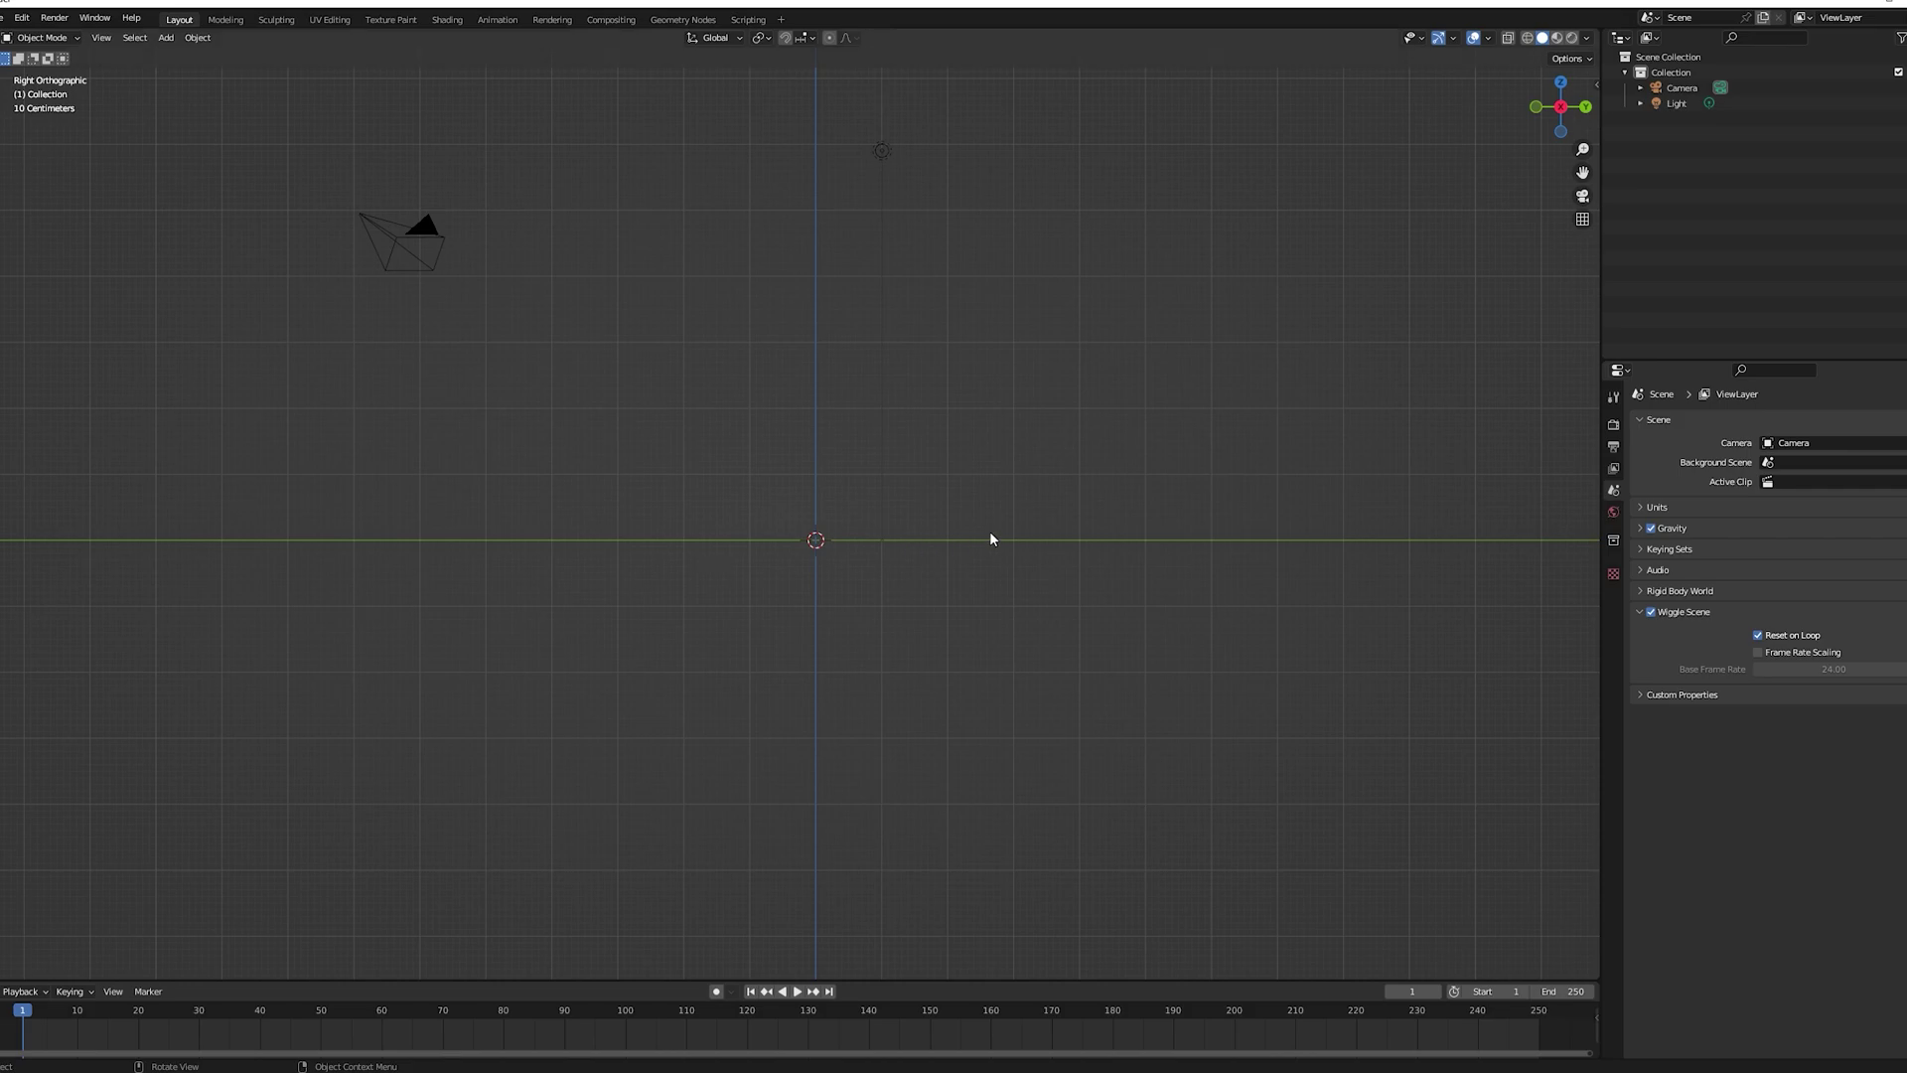
Add a cylinder at the world origin and stretch it along Z into a tall, thin beam
{"action": "key", "text": "shift+a"}
{"action": "left_click", "coordinate": [1026, 628]}
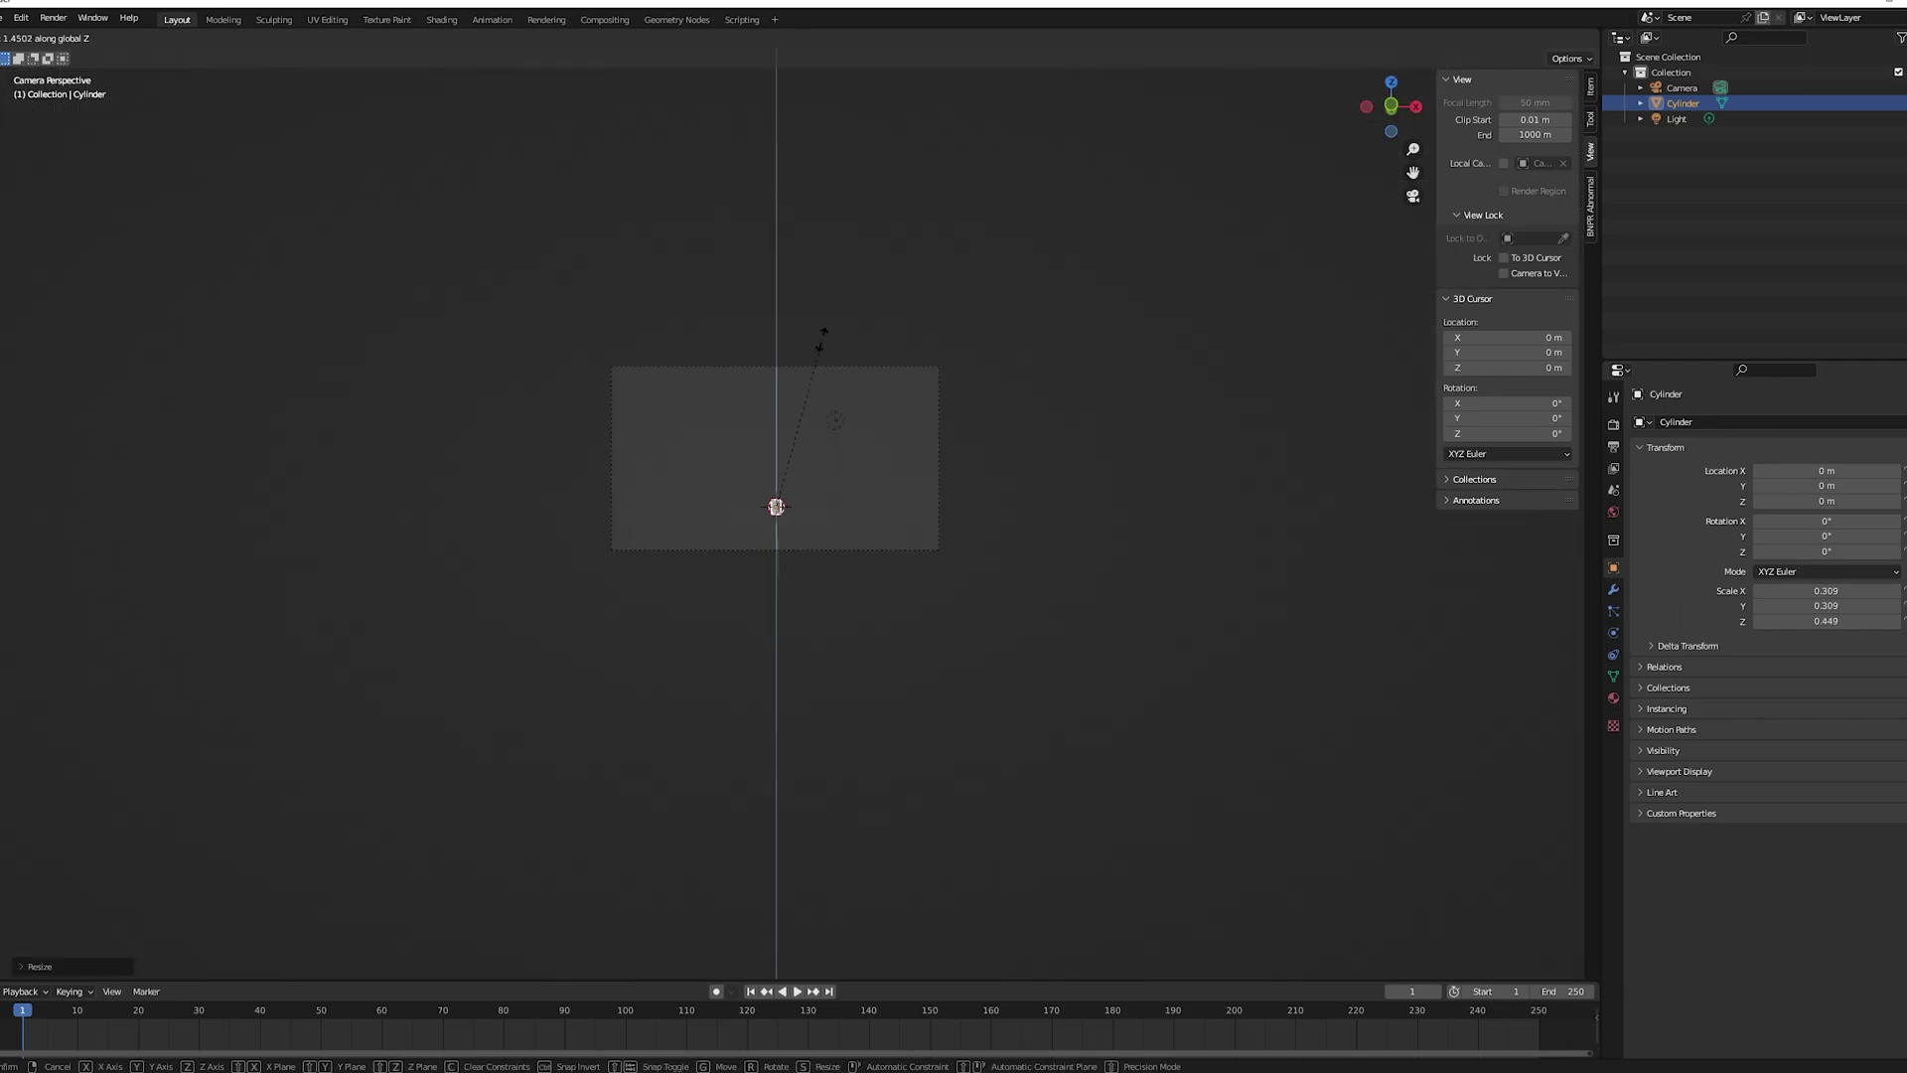
{"action": "left_click", "coordinate": [845, 849]}
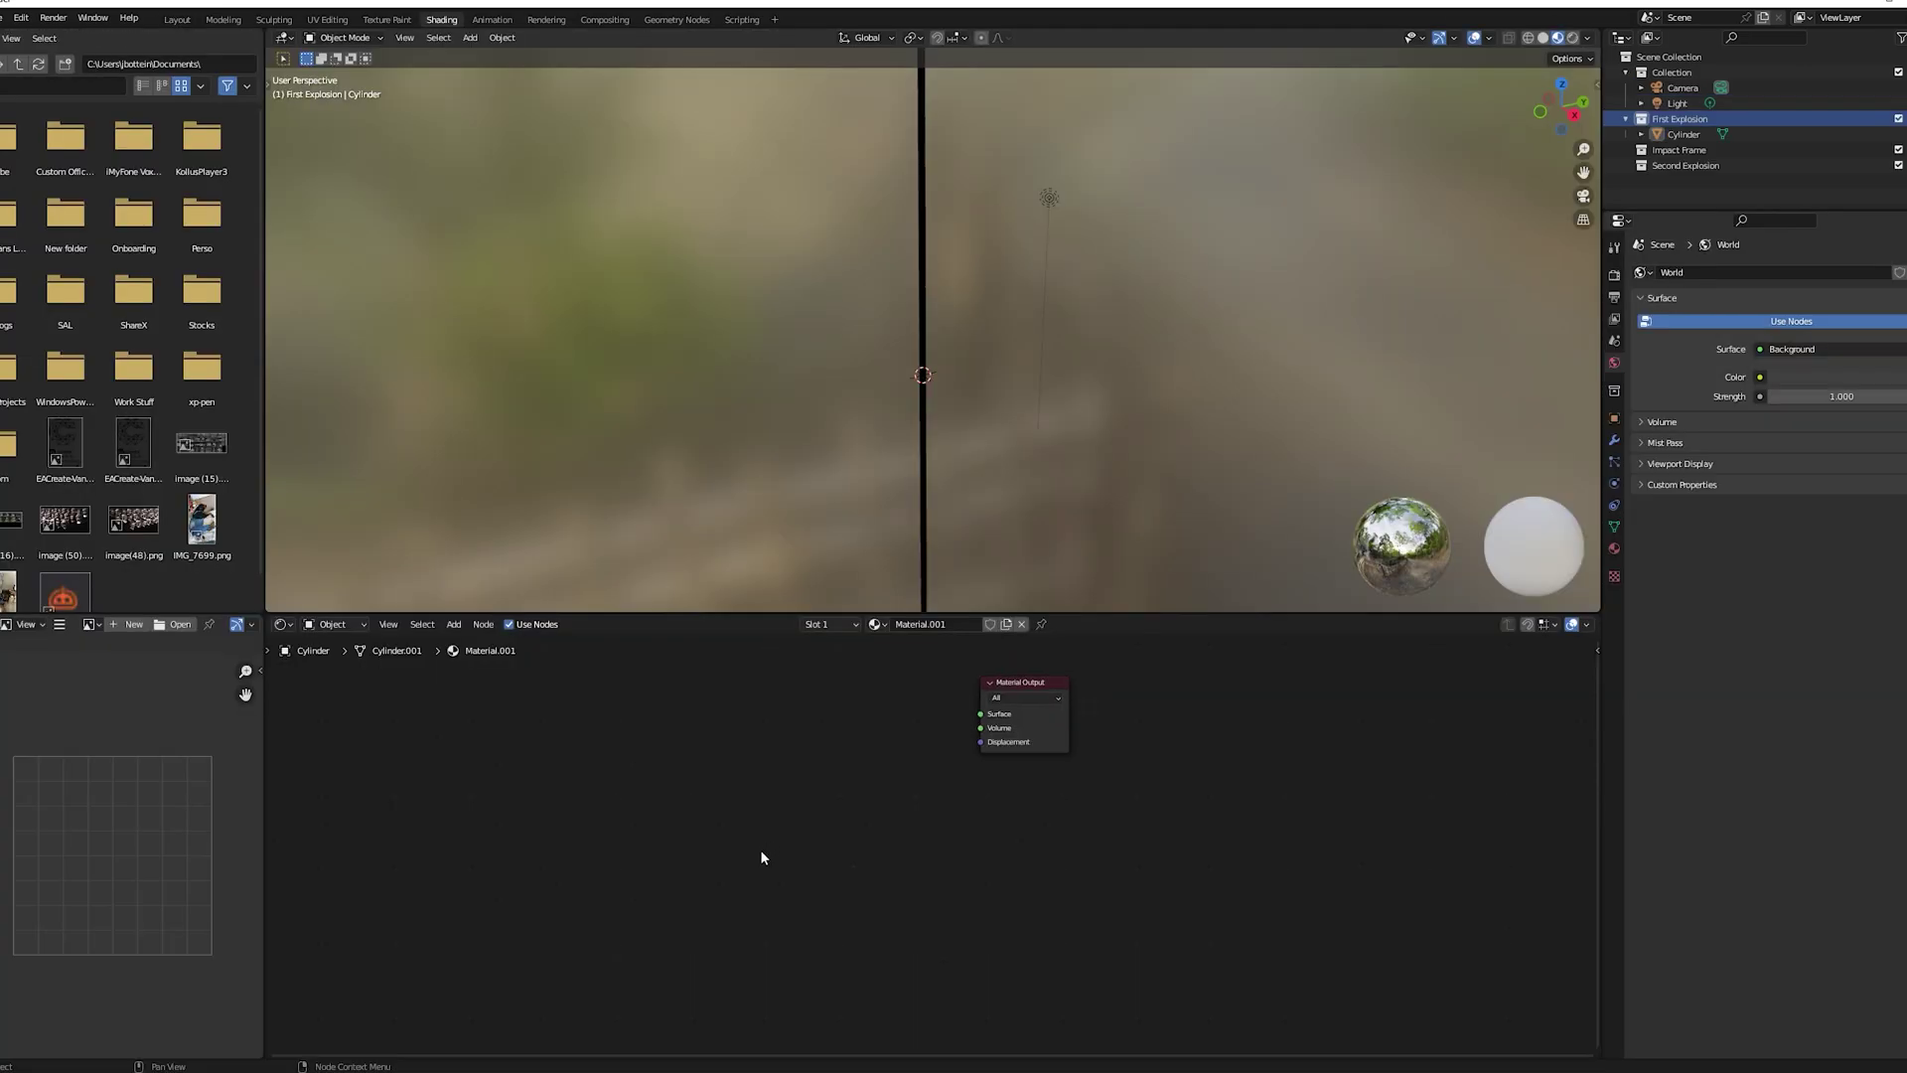
Add an Emission node and a Transparent BSDF node to the cylinder's material
{"action": "key", "text": "shift+a"}
{"action": "type", "text": "emission"}
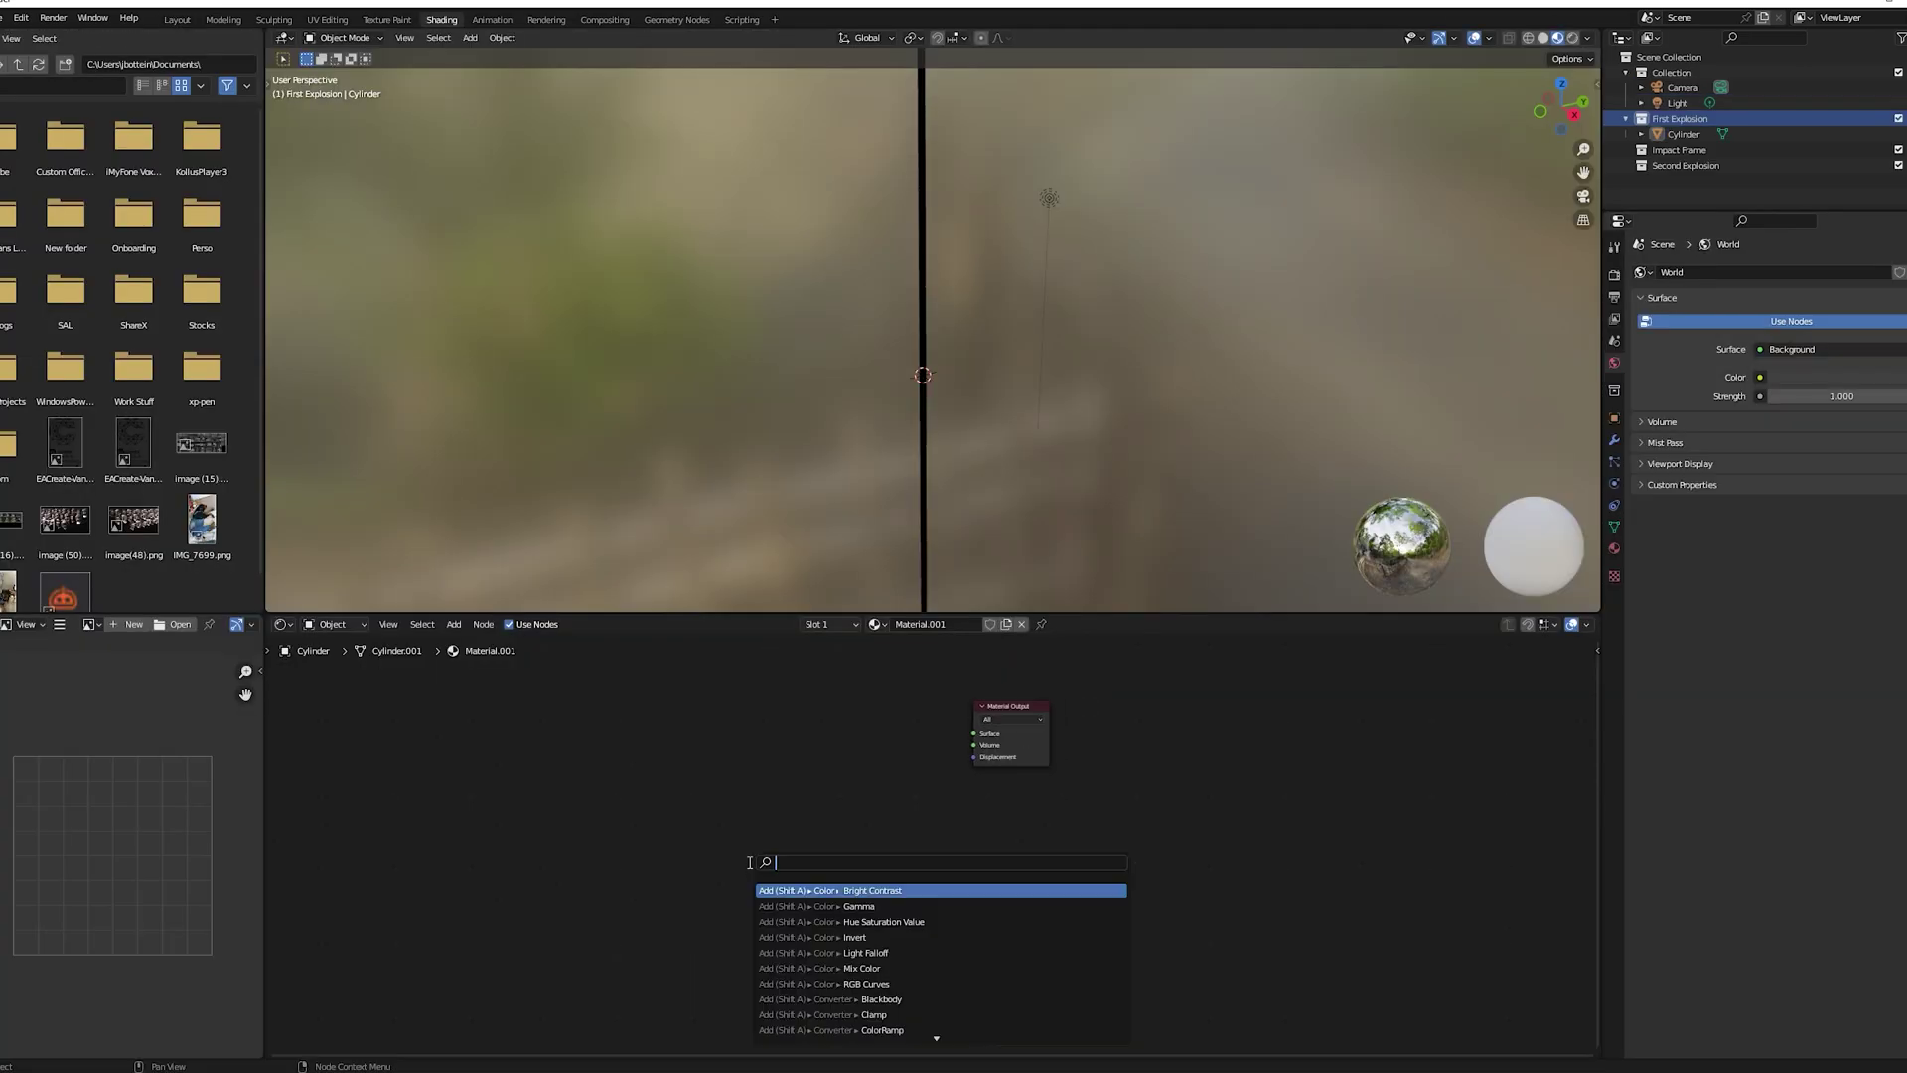
{"action": "key", "text": "Return"}
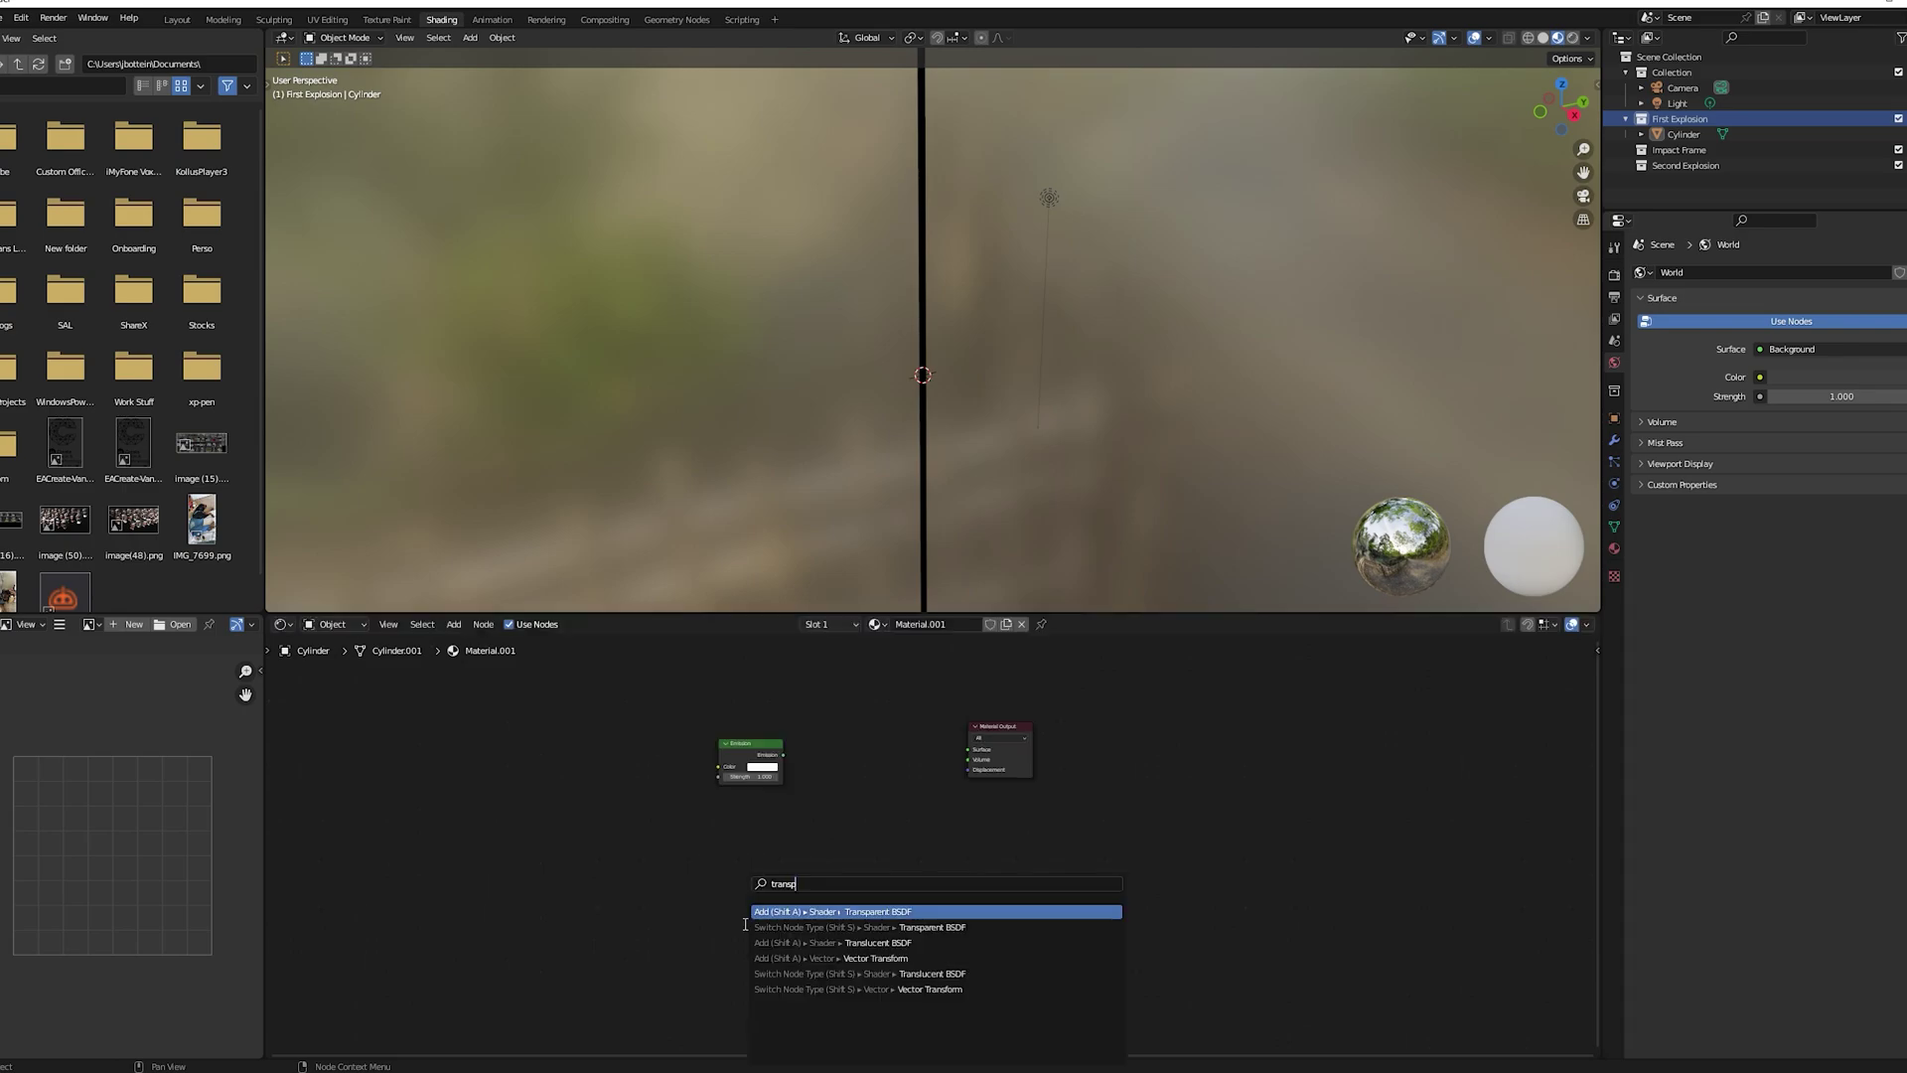
{"action": "key", "text": "Return"}
{"action": "left_click", "coordinate": [716, 812]}
{"action": "left_click", "coordinate": [656, 879]}
{"action": "key", "text": "Home"}
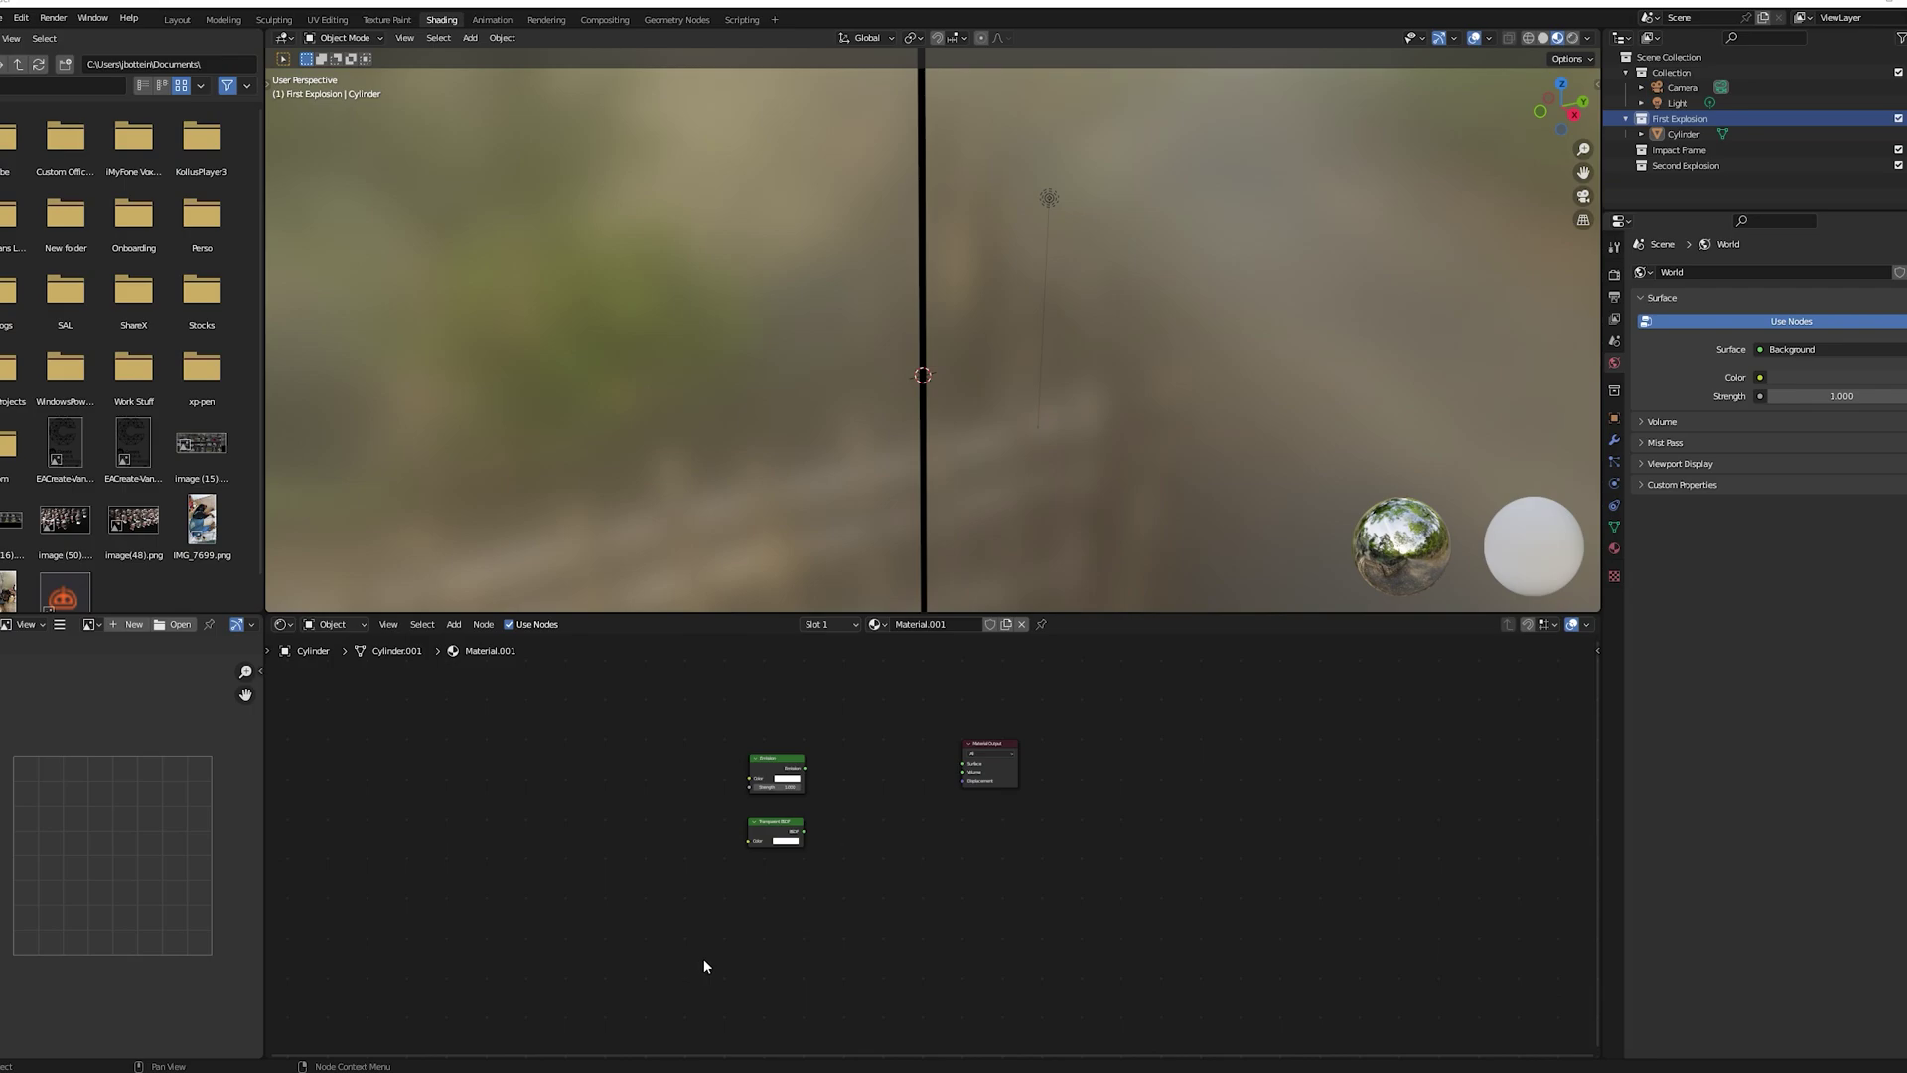
Add a ColorRamp node above the shaders and a Mix Shader node beside them in the cylinder's material
{"action": "key", "text": "shift+a"}
{"action": "type", "text": "mix"}
{"action": "key", "text": "Return"}
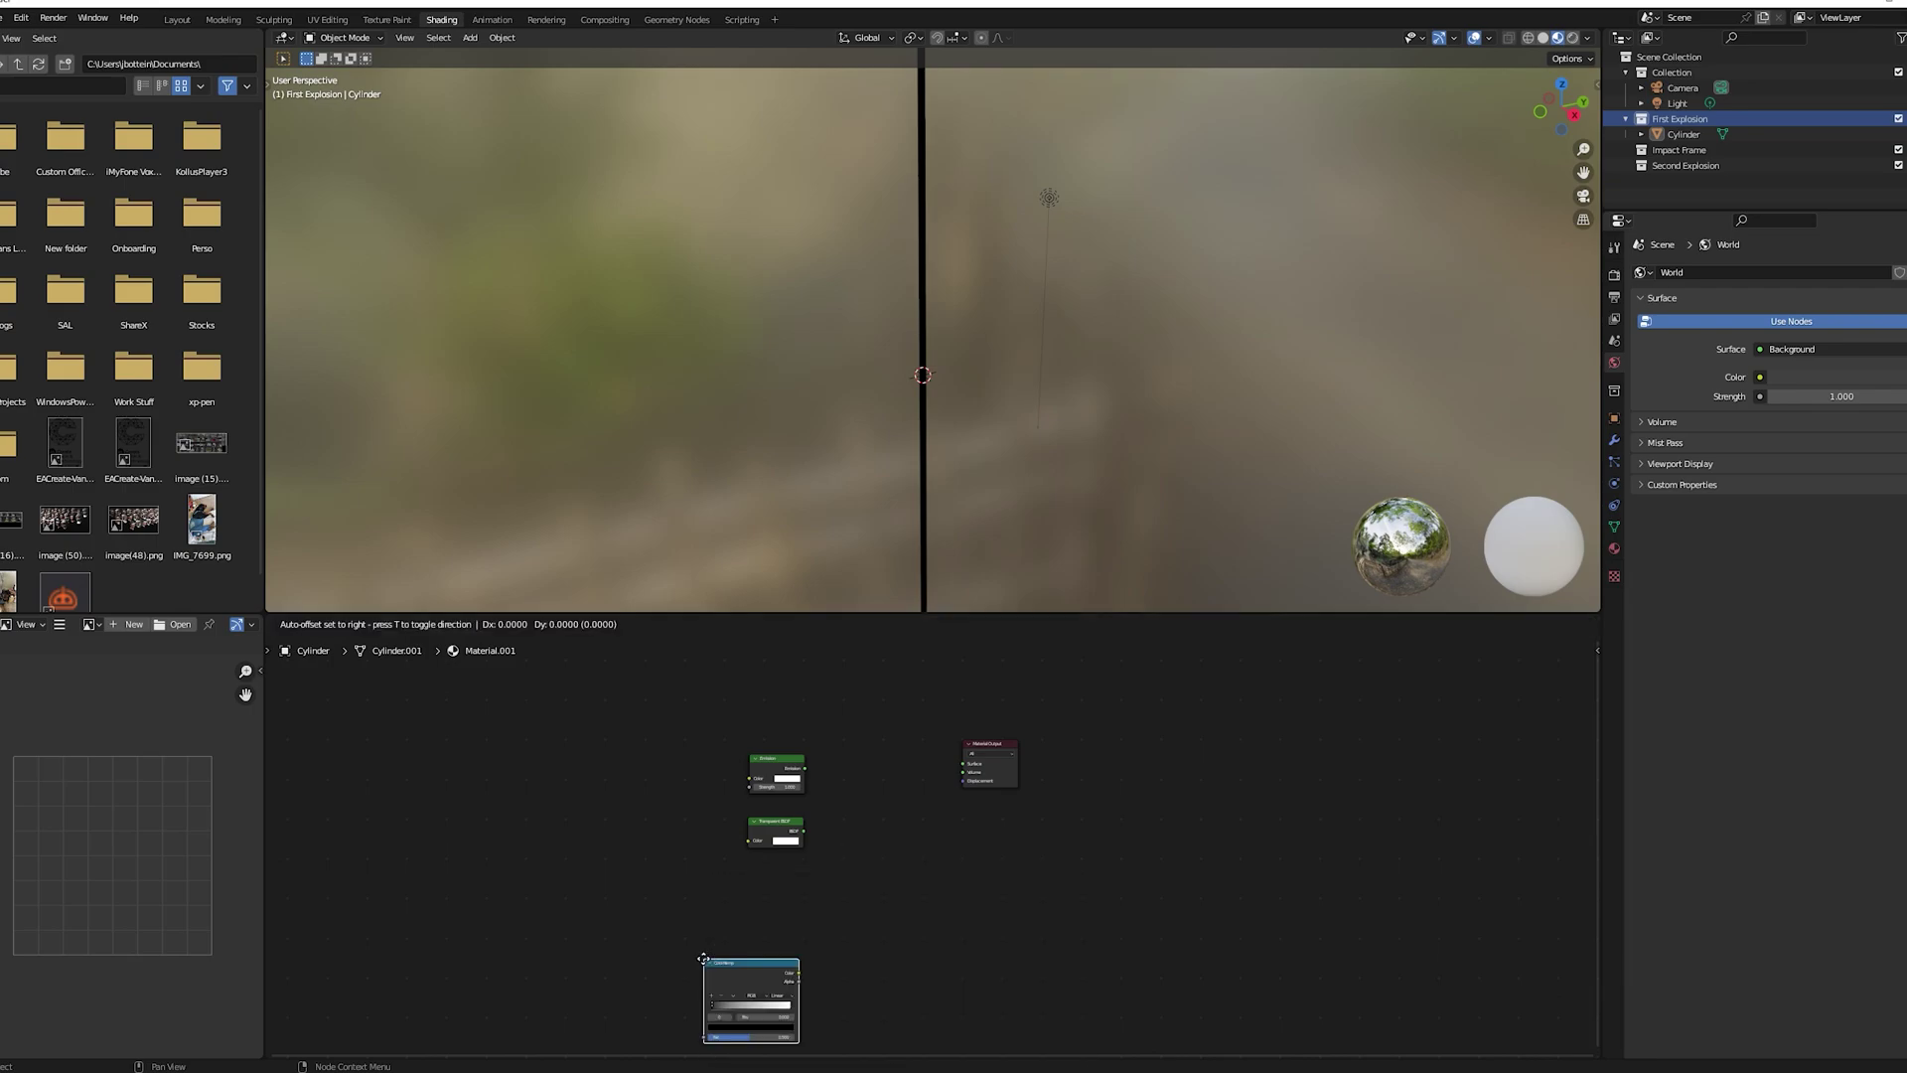
{"action": "left_click", "coordinate": [723, 711]}
{"action": "key", "text": "shift+a"}
{"action": "type", "text": "mix"}
{"action": "key", "text": "Down"}
{"action": "key", "text": "Down"}
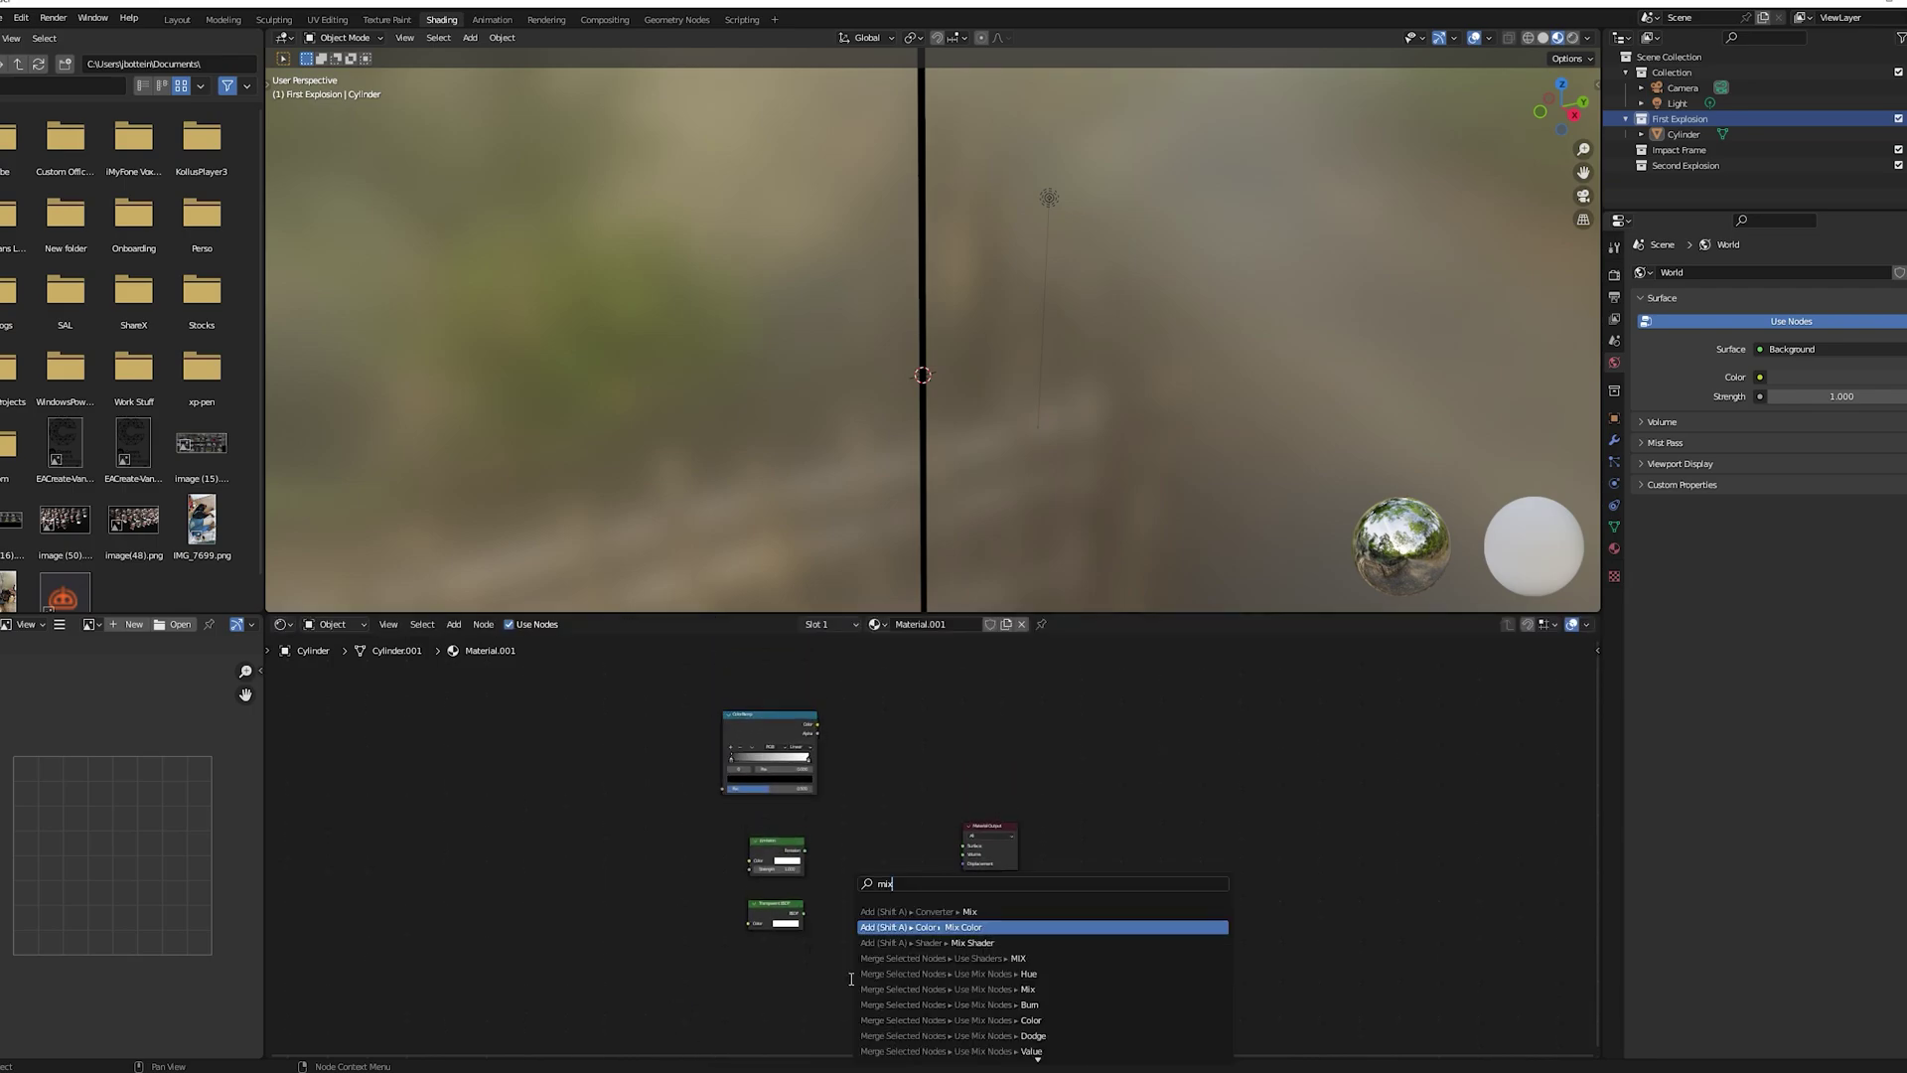
{"action": "key", "text": "Return"}
{"action": "left_click", "coordinate": [849, 978]}
Set the Emission node's colour to blue and its strength to 150
{"action": "scroll", "coordinate": [849, 978], "scroll_direction": "up", "scroll_amount": 4}
{"action": "scroll", "coordinate": [758, 898], "scroll_direction": "left", "scroll_amount": 1, "text": "ctrl"}
{"action": "left_click", "coordinate": [666, 873]}
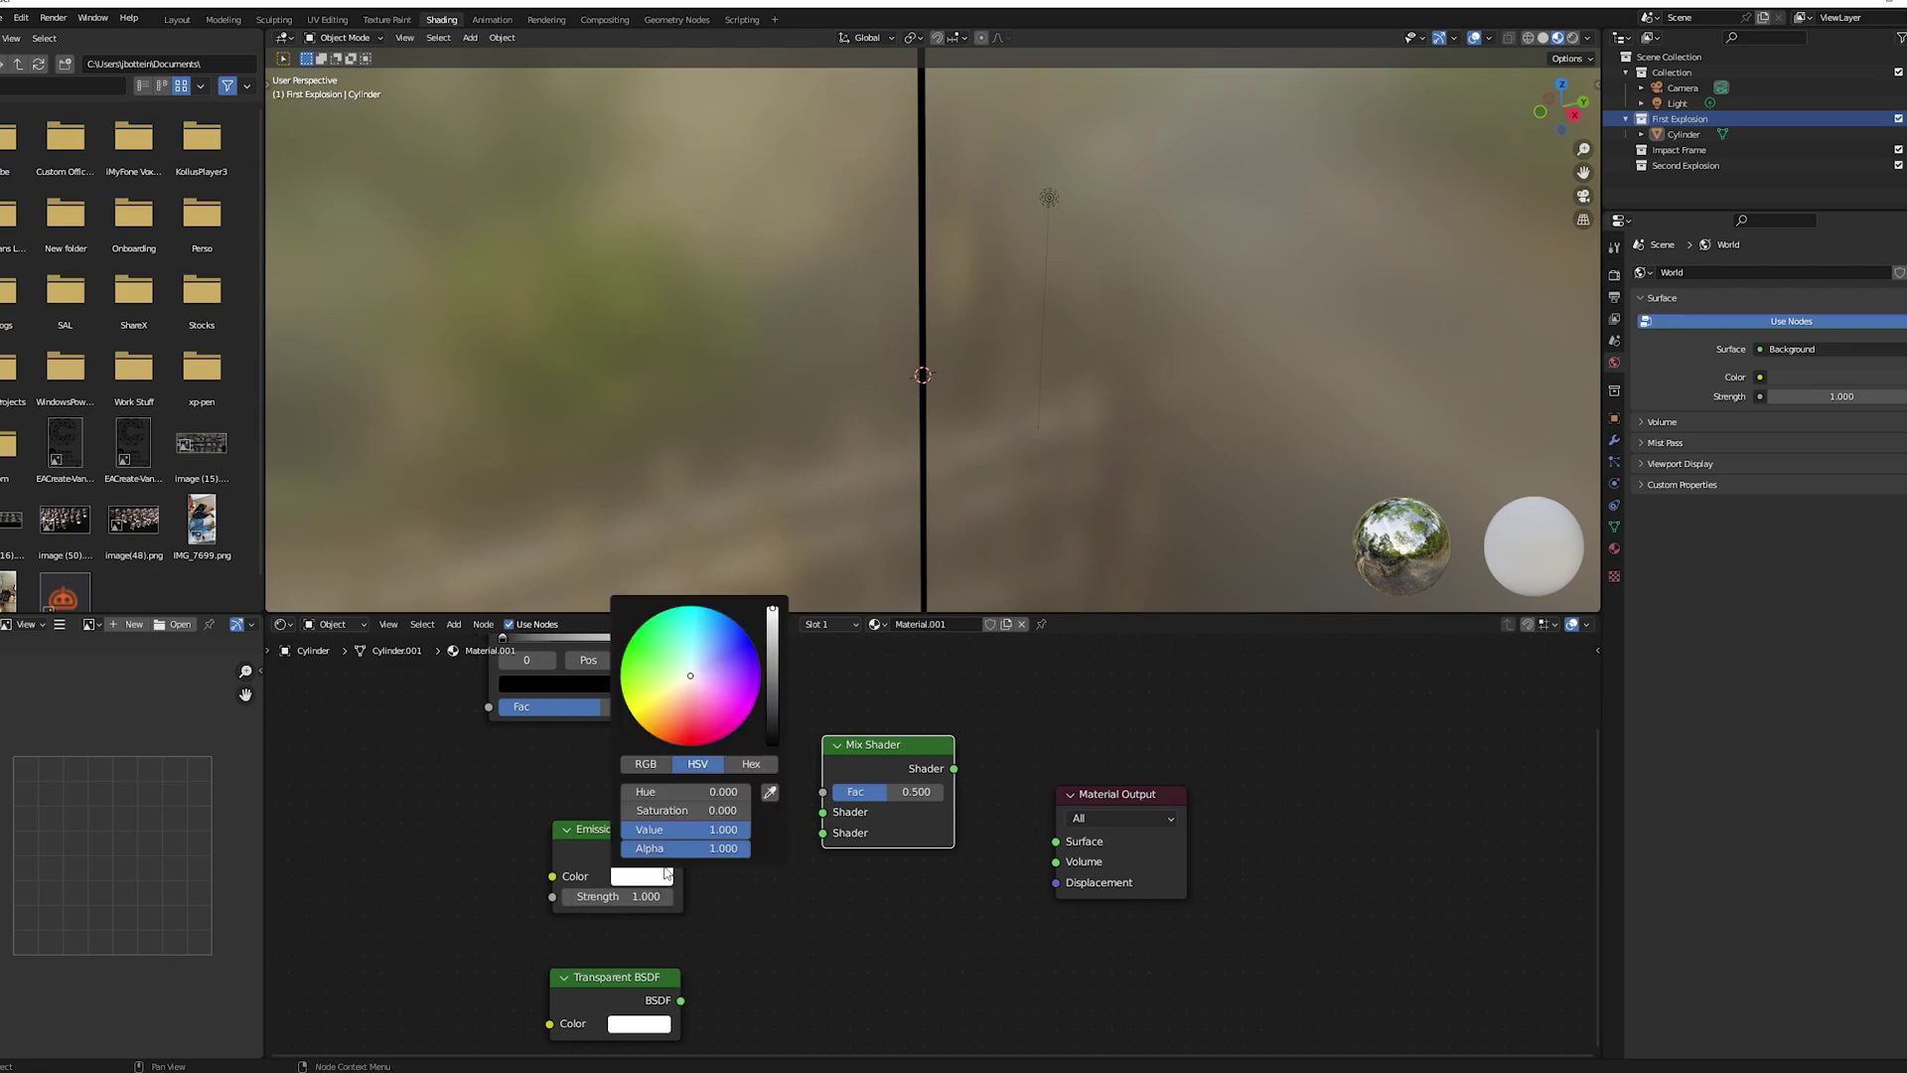
{"action": "left_click", "coordinate": [740, 650]}
{"action": "left_click", "coordinate": [646, 898]}
{"action": "type", "text": "150"}
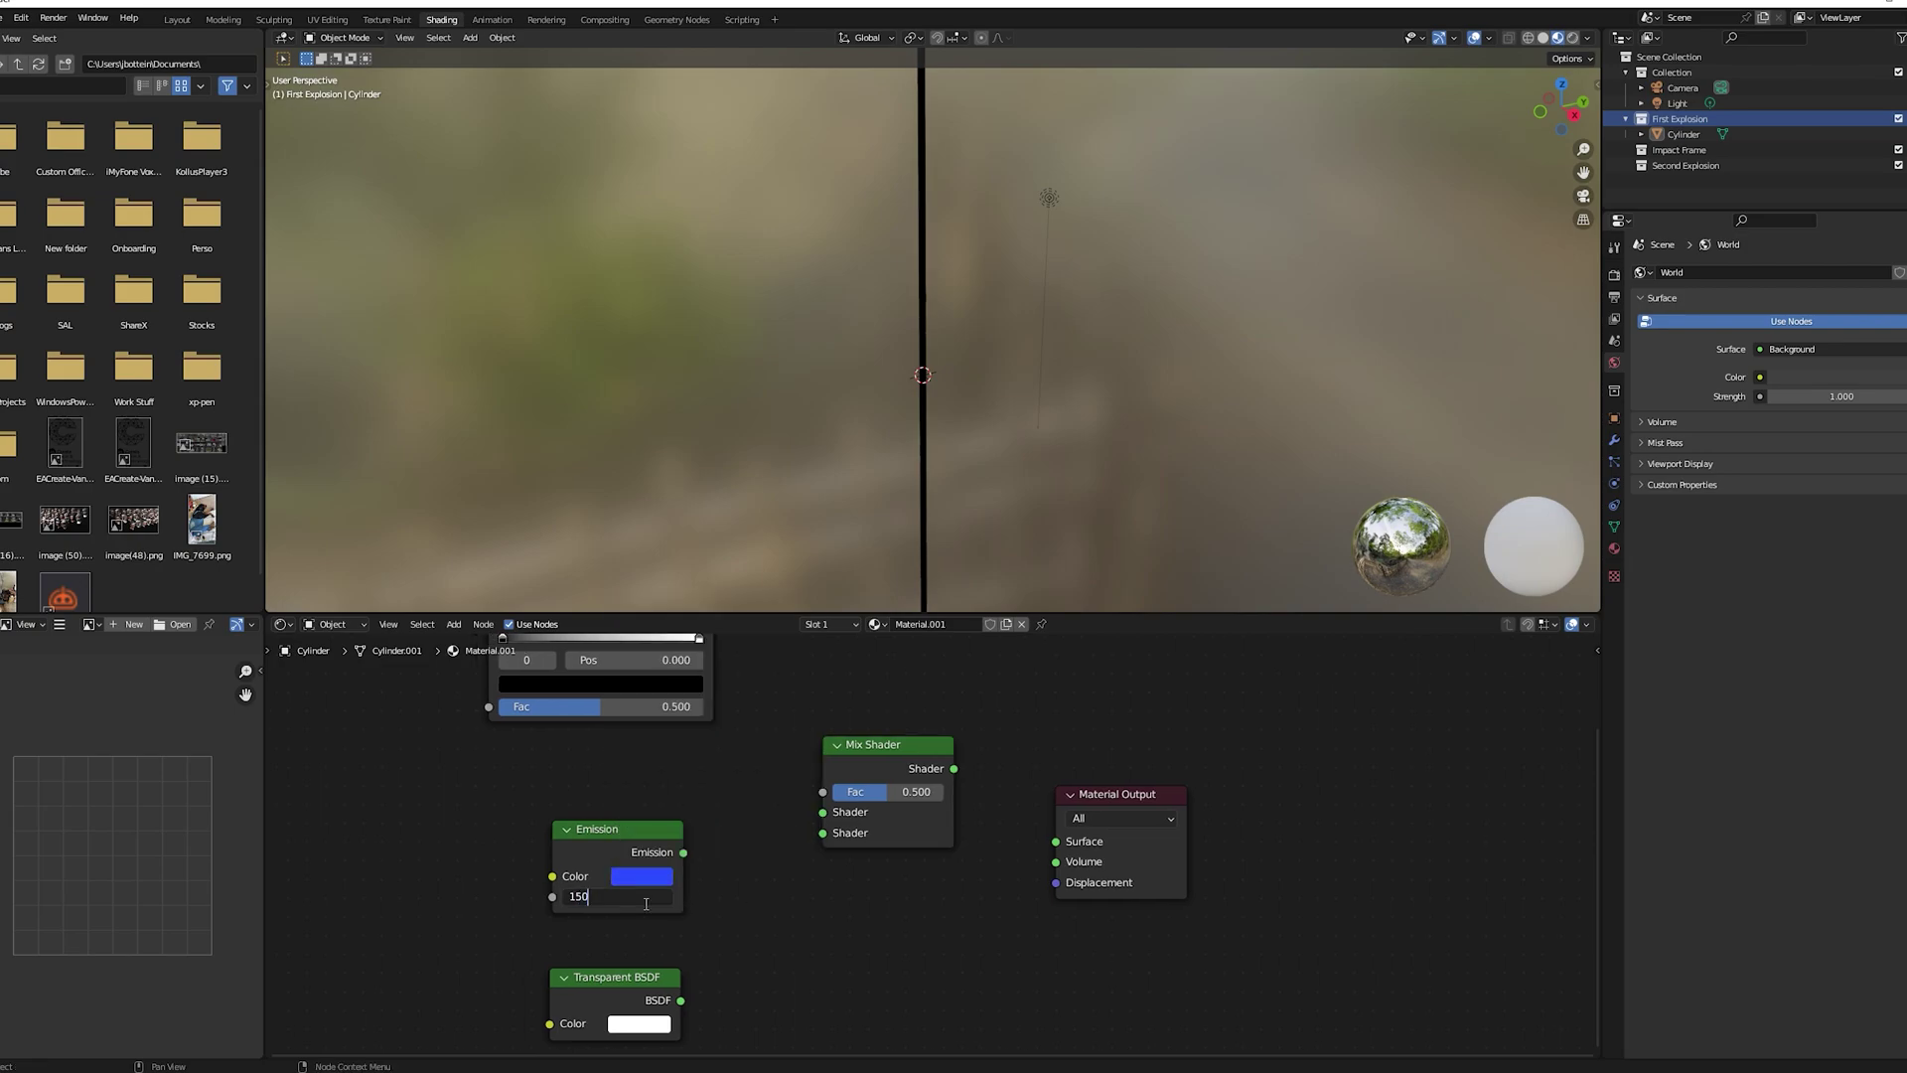
{"action": "key", "text": "Return"}
Link Transparent BSDF to the Mix Shader's first shader input and Emission to the second, arranging Transparent above Emission
{"action": "left_click_drag", "start_coordinate": [683, 852], "coordinate": [822, 832]}
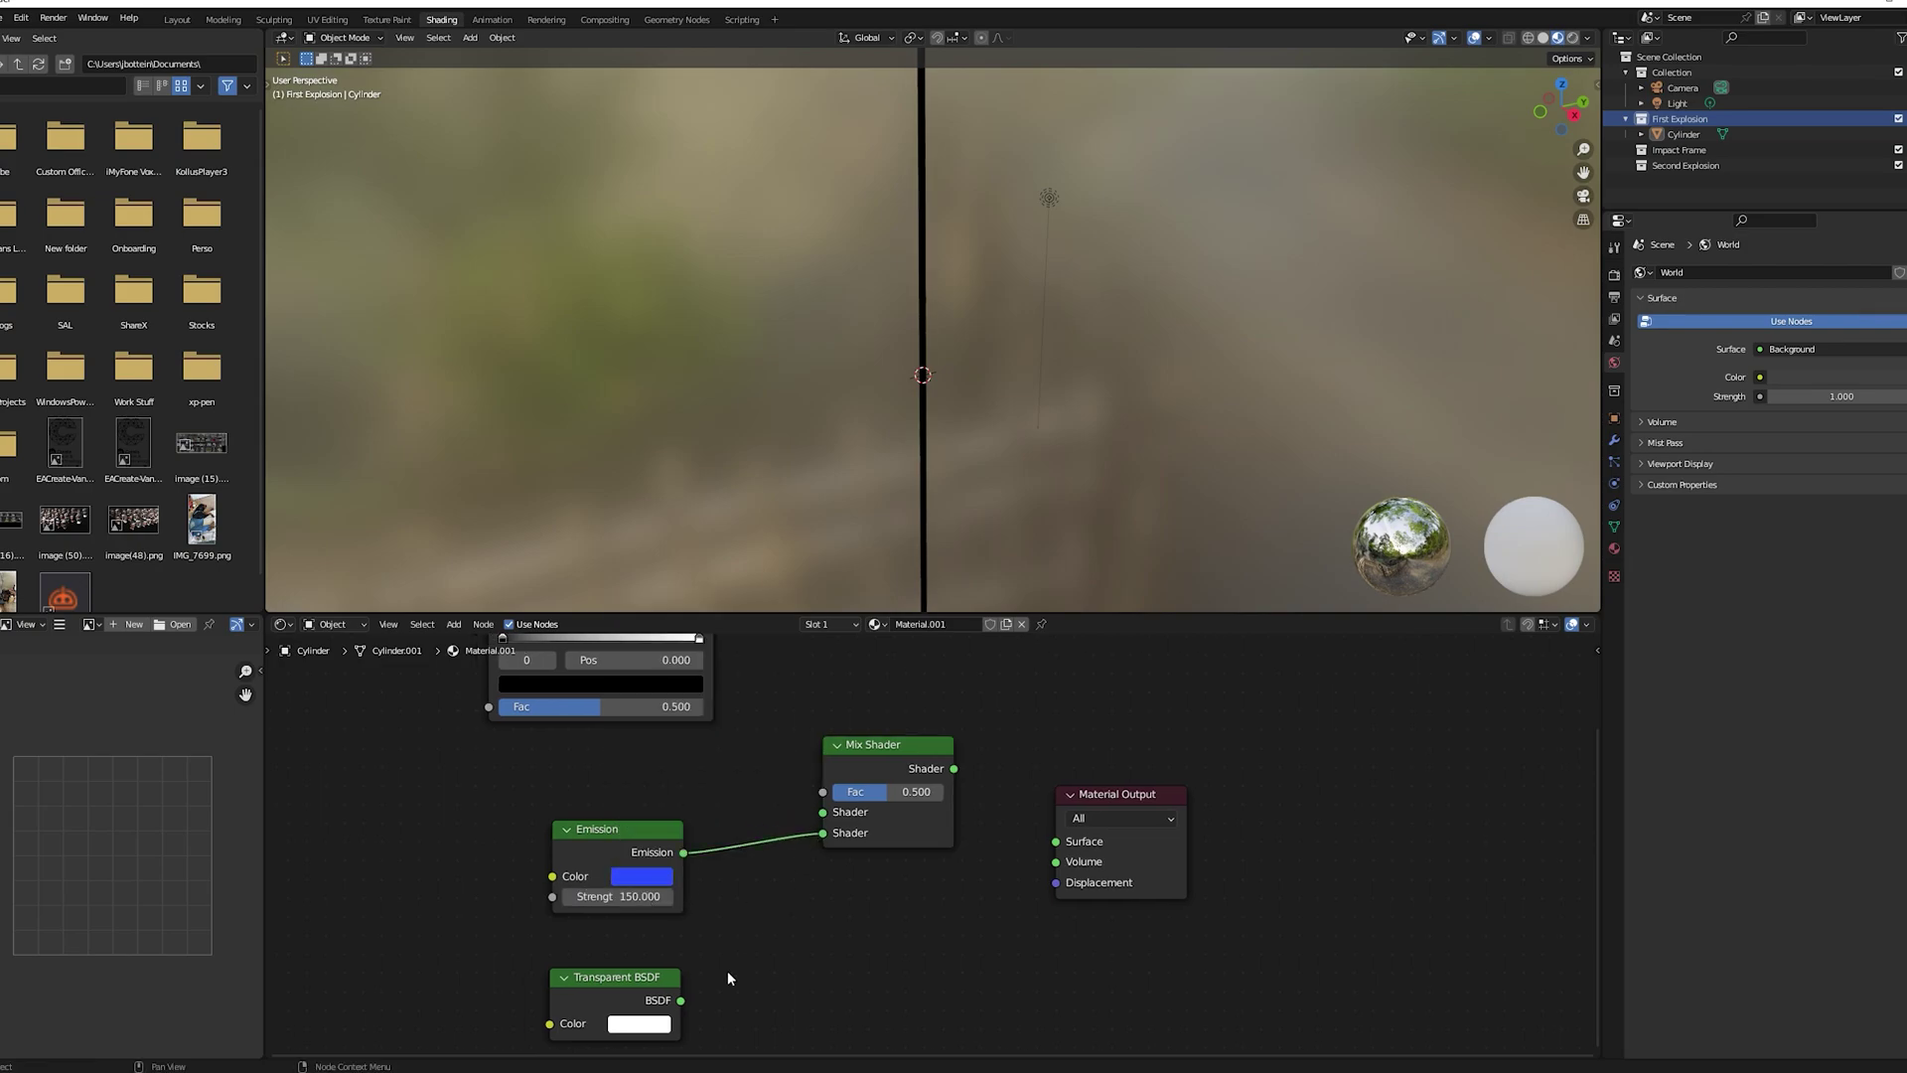
{"action": "left_click_drag", "start_coordinate": [681, 1001], "coordinate": [822, 811]}
{"action": "left_click_drag", "start_coordinate": [594, 993], "coordinate": [620, 724]}
{"action": "left_click_drag", "start_coordinate": [634, 823], "coordinate": [634, 905]}
Link the Mix Shader to the Material Output's Surface and the ColorRamp's Color to the Mix Shader's Fac
{"action": "left_click_drag", "start_coordinate": [953, 769], "coordinate": [966, 790]}
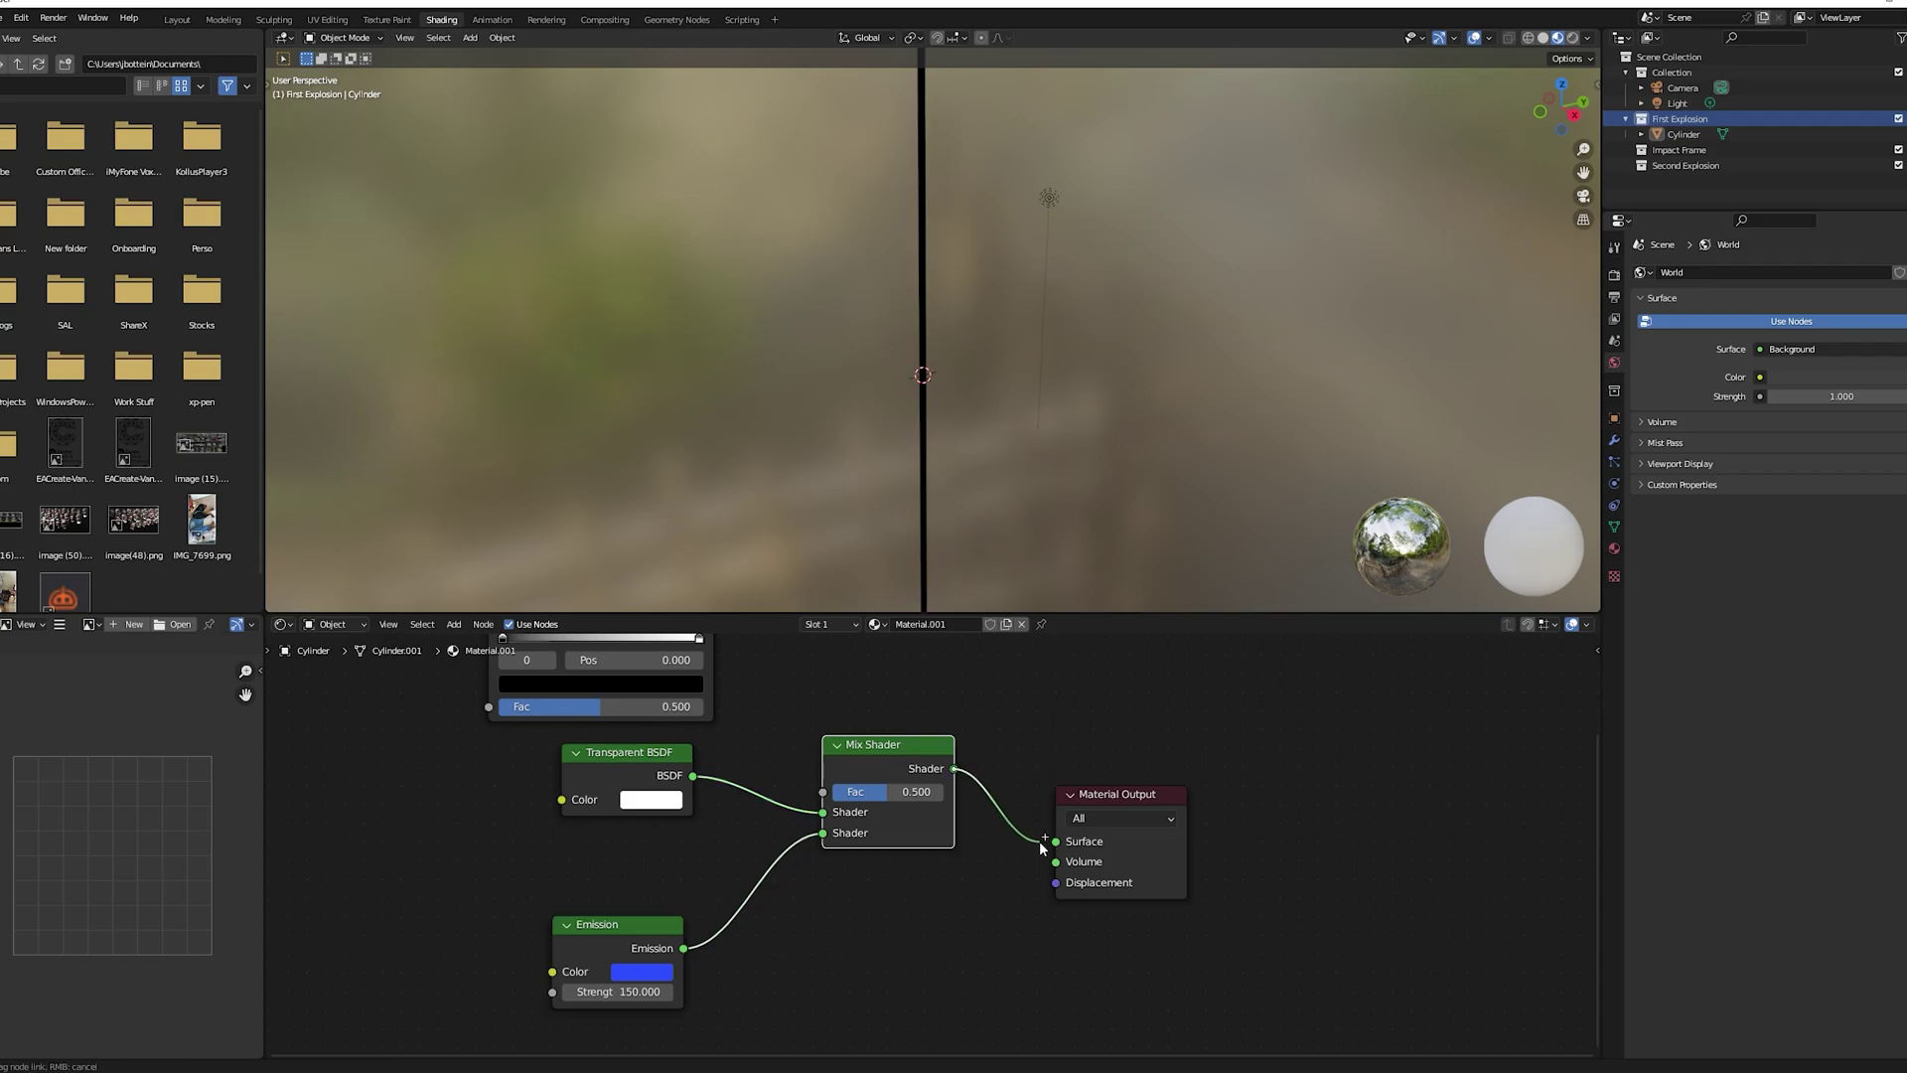
{"action": "left_click_drag", "start_coordinate": [1039, 840], "coordinate": [1055, 841]}
{"action": "scroll", "coordinate": [784, 689], "scroll_direction": "down", "scroll_amount": 2}
{"action": "left_click_drag", "start_coordinate": [767, 678], "coordinate": [849, 857]}
{"action": "left_click_drag", "start_coordinate": [849, 856], "coordinate": [848, 850]}
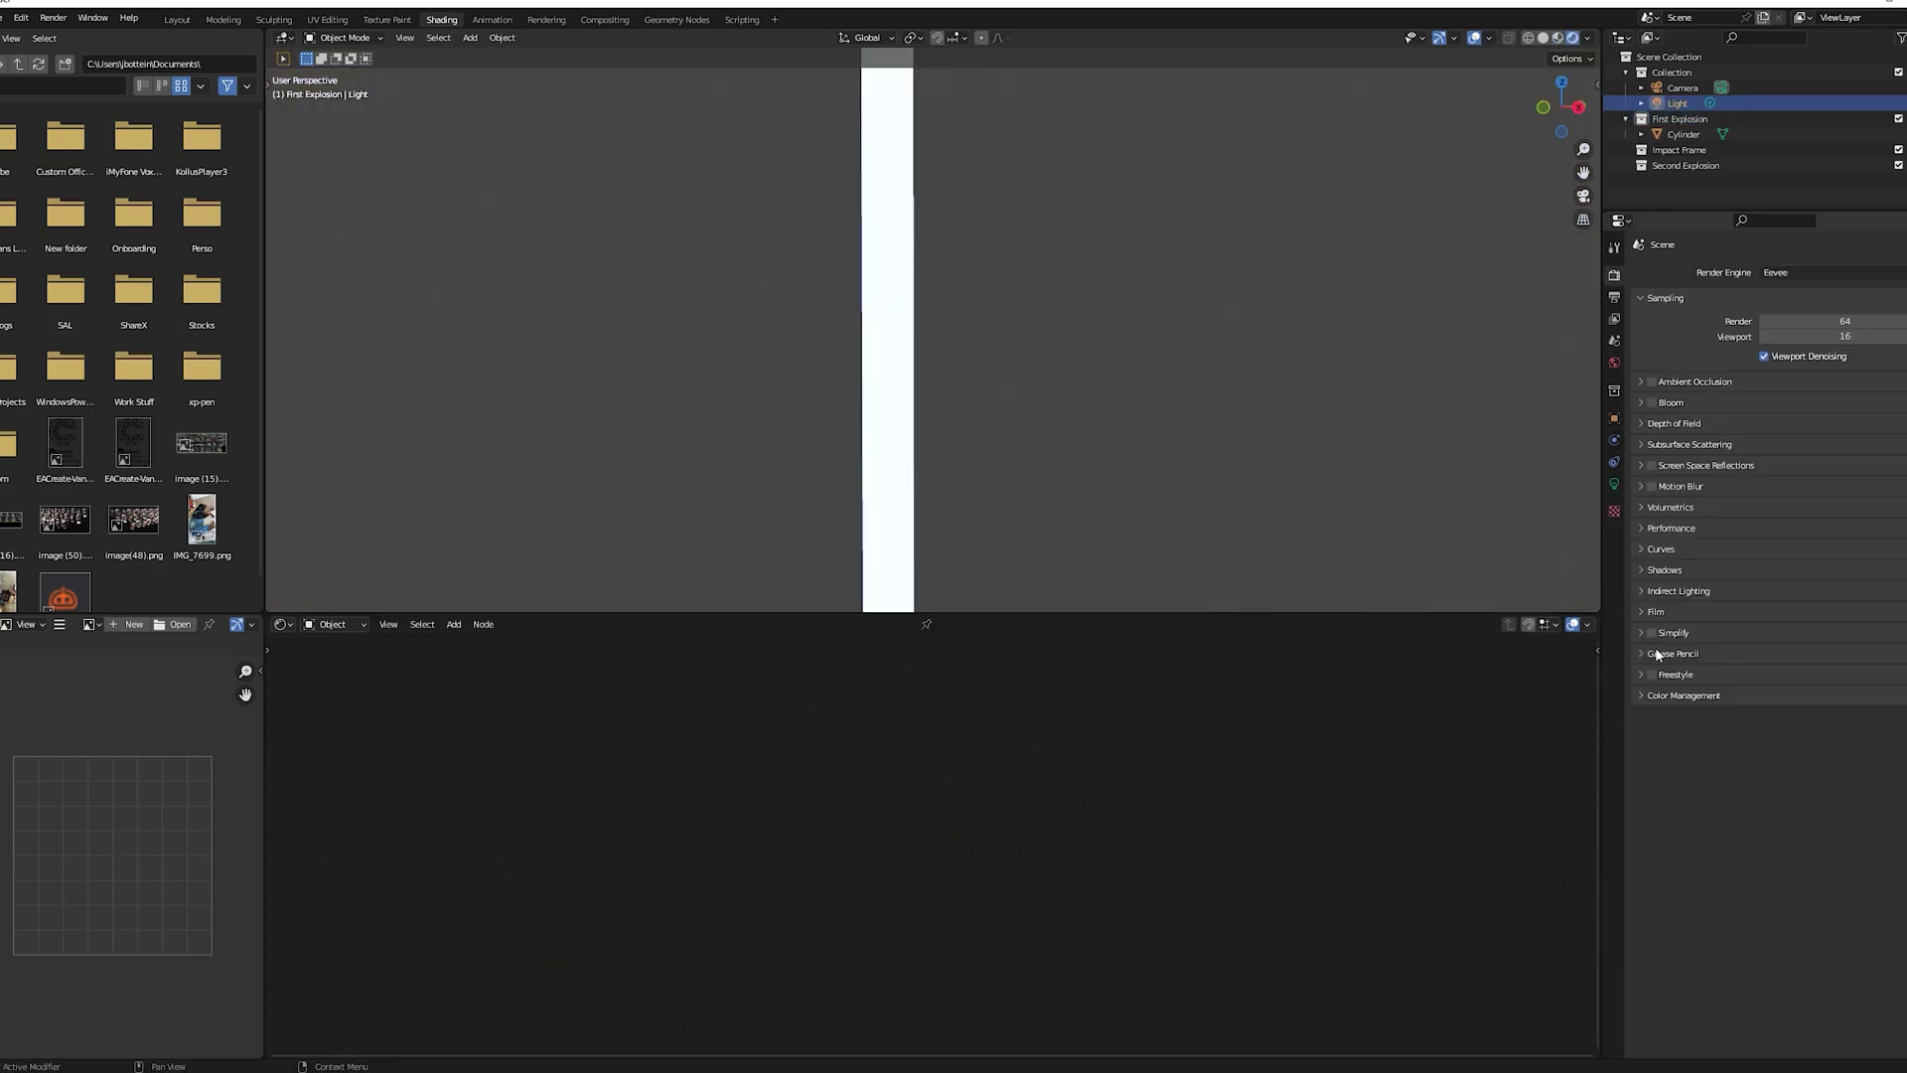
Enable Bloom for the Eevee render and shift the emission colour to a lighter blue with hue 0.632
{"action": "left_click", "coordinate": [1651, 403]}
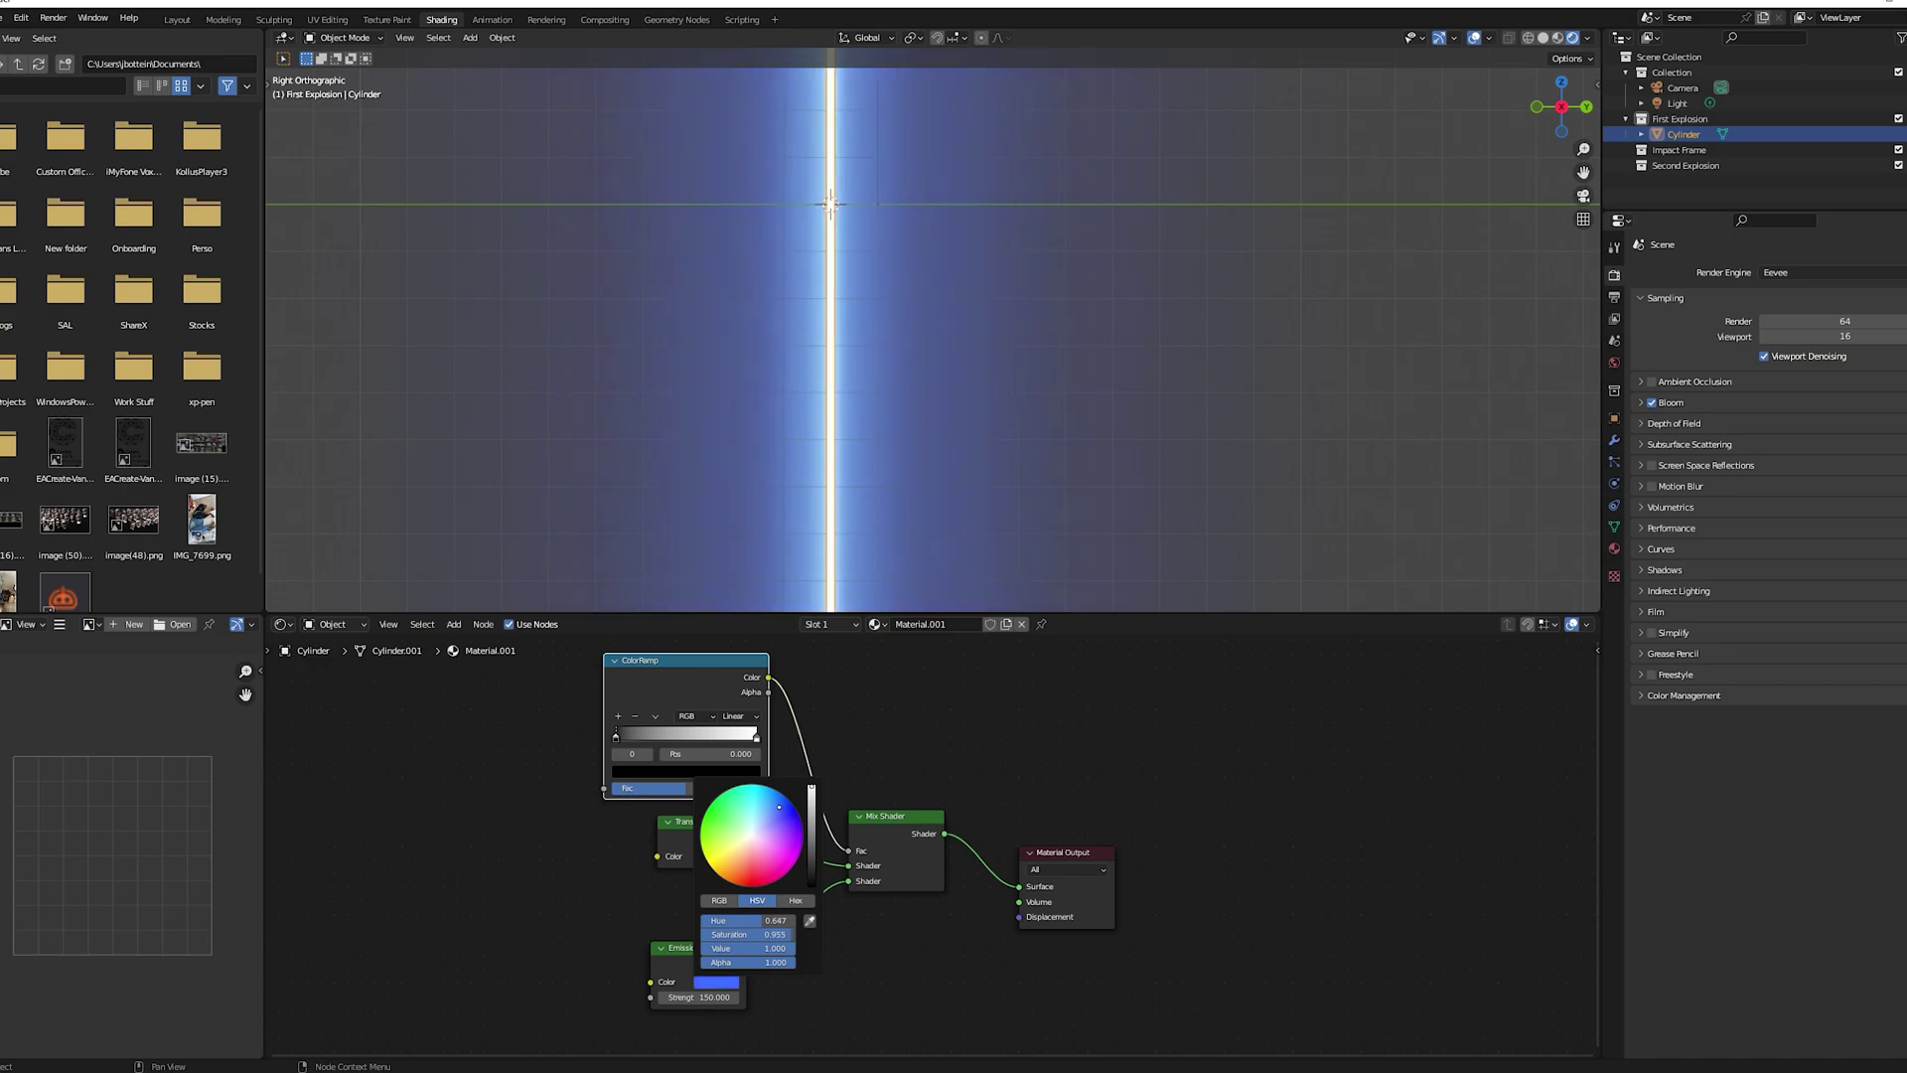
{"action": "left_click_drag", "start_coordinate": [779, 806], "coordinate": [775, 804]}
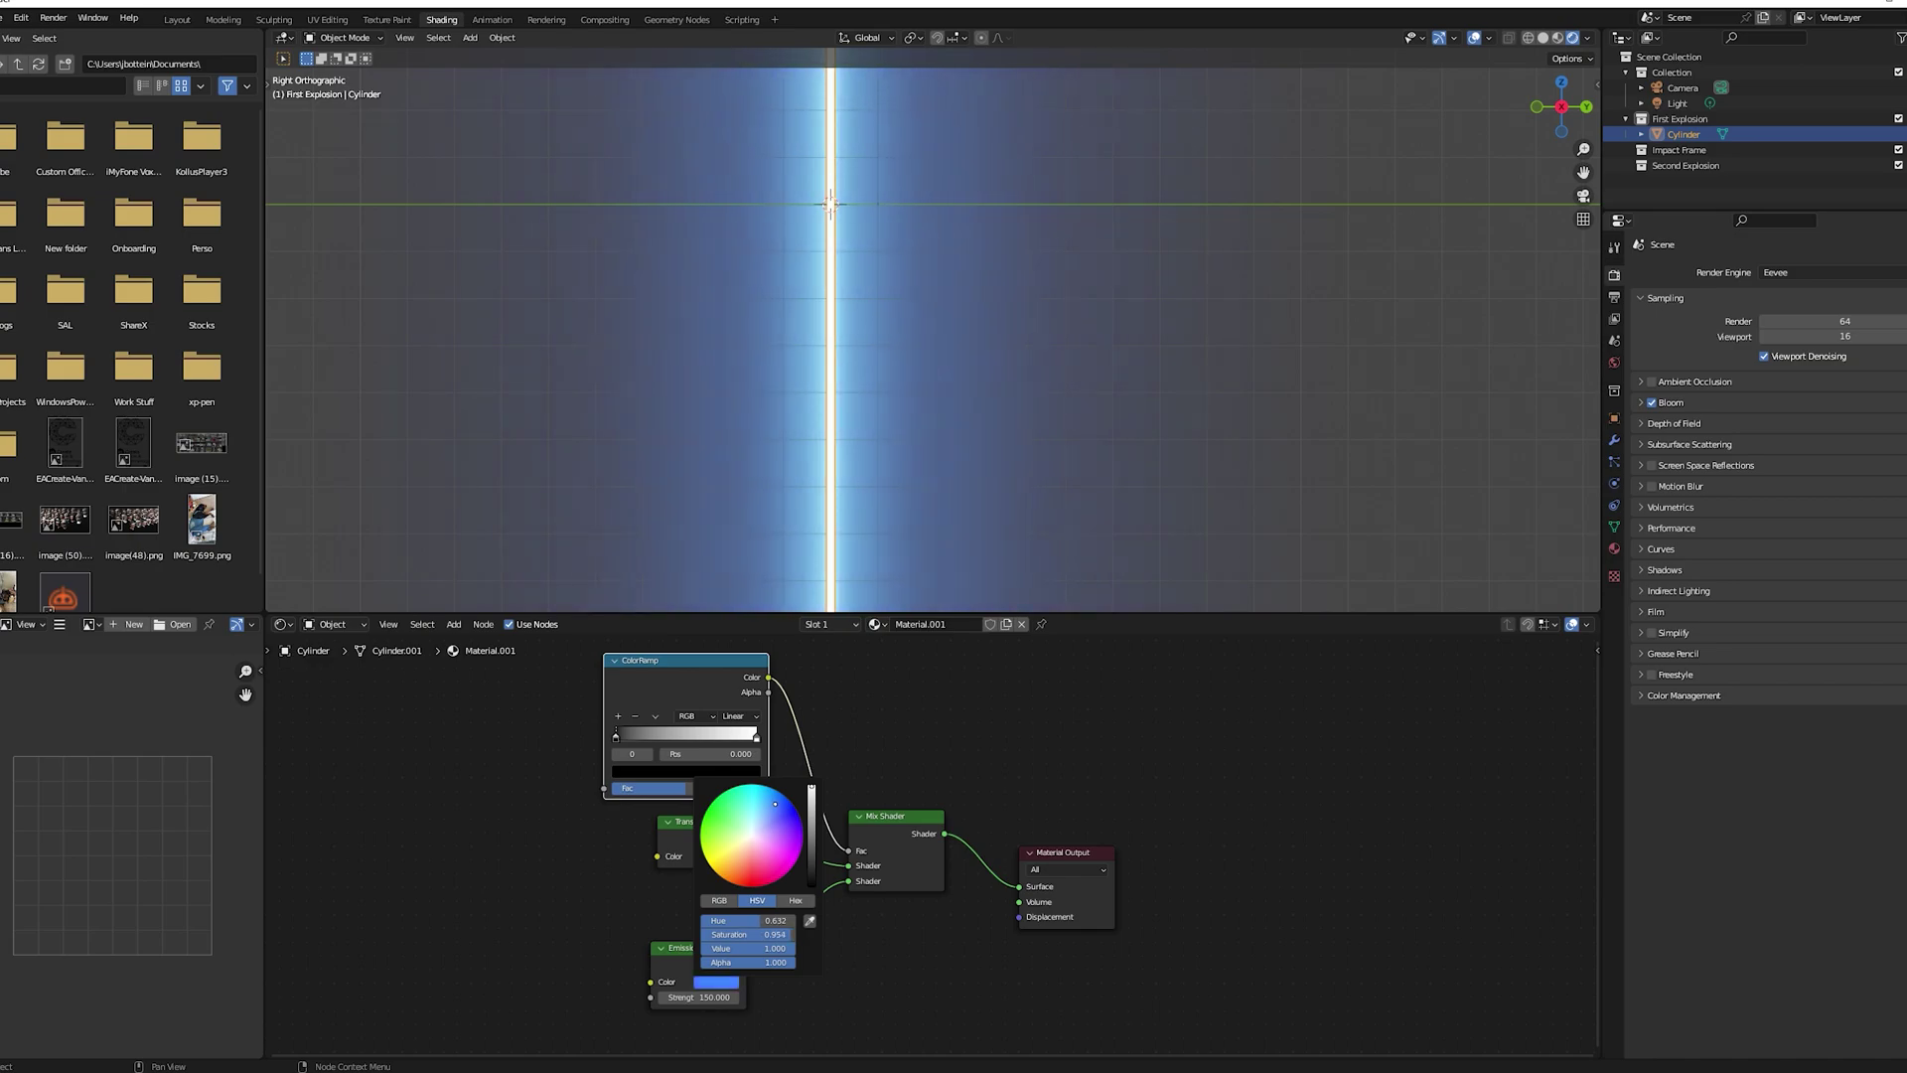
{"action": "scroll", "coordinate": [860, 481], "scroll_direction": "down", "scroll_amount": 3}
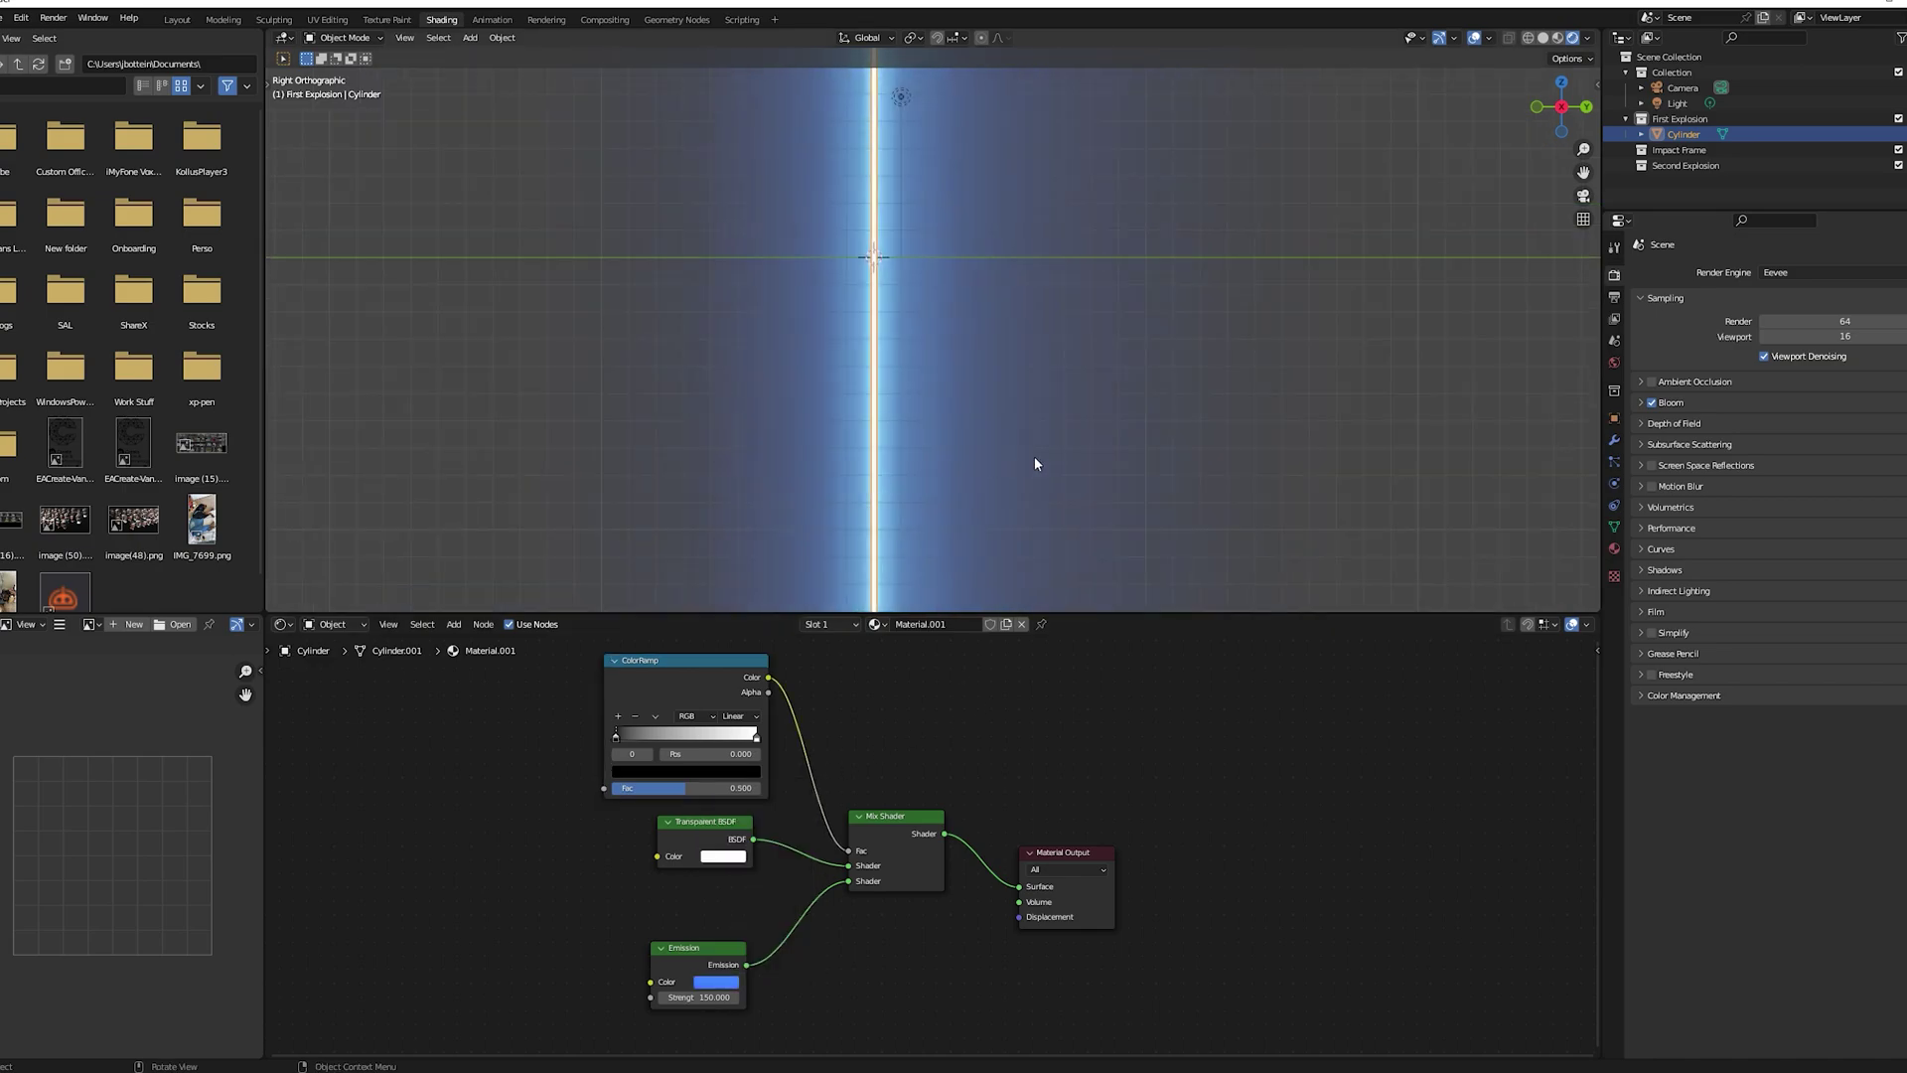
{"action": "left_click", "coordinate": [1034, 457]}
{"action": "scroll", "coordinate": [1009, 484], "scroll_direction": "down", "scroll_amount": 1}
{"action": "middle_click_drag", "start_coordinate": [1009, 485], "coordinate": [1008, 438], "text": "shift"}
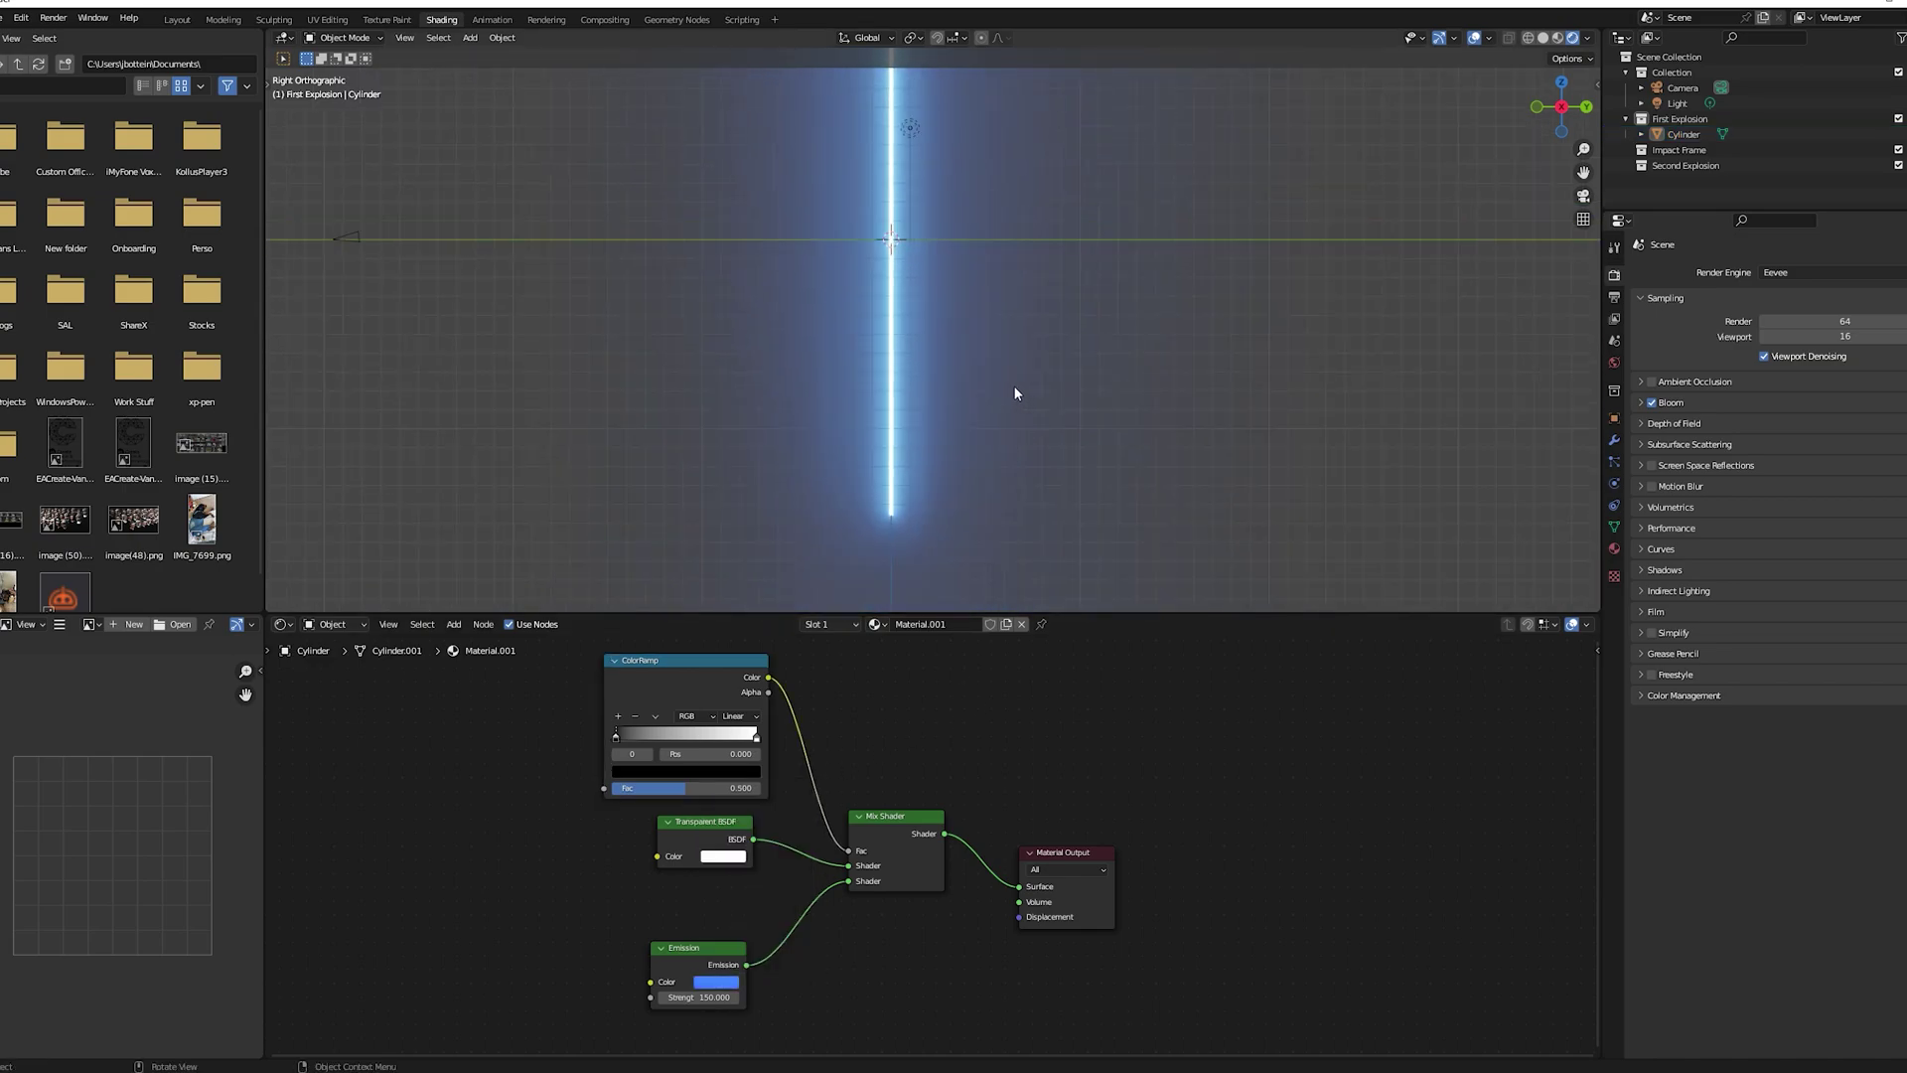
{"action": "scroll", "coordinate": [1009, 399], "scroll_direction": "up", "scroll_amount": 1}
{"action": "left_click", "coordinate": [1581, 196]}
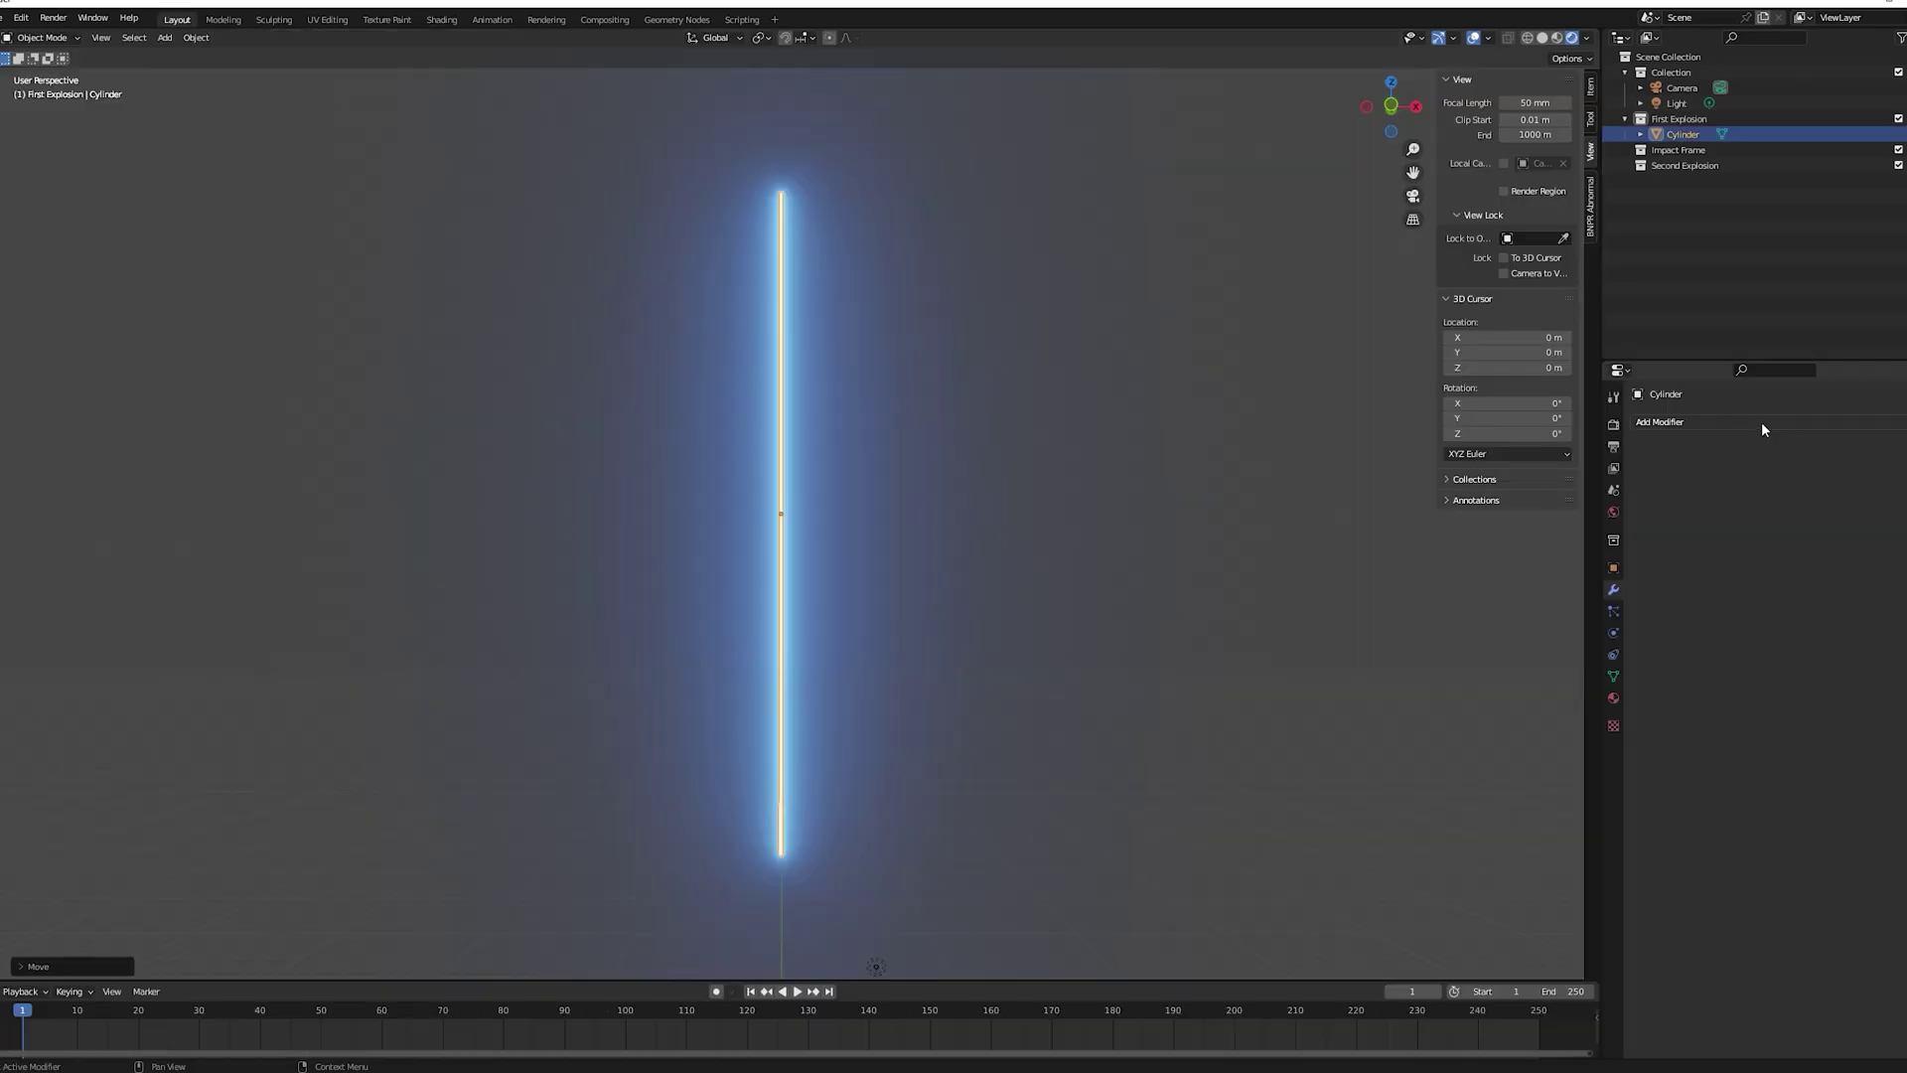
Add a Displace modifier to the cylinder and give it a new texture of type Noise
{"action": "left_click", "coordinate": [1659, 421]}
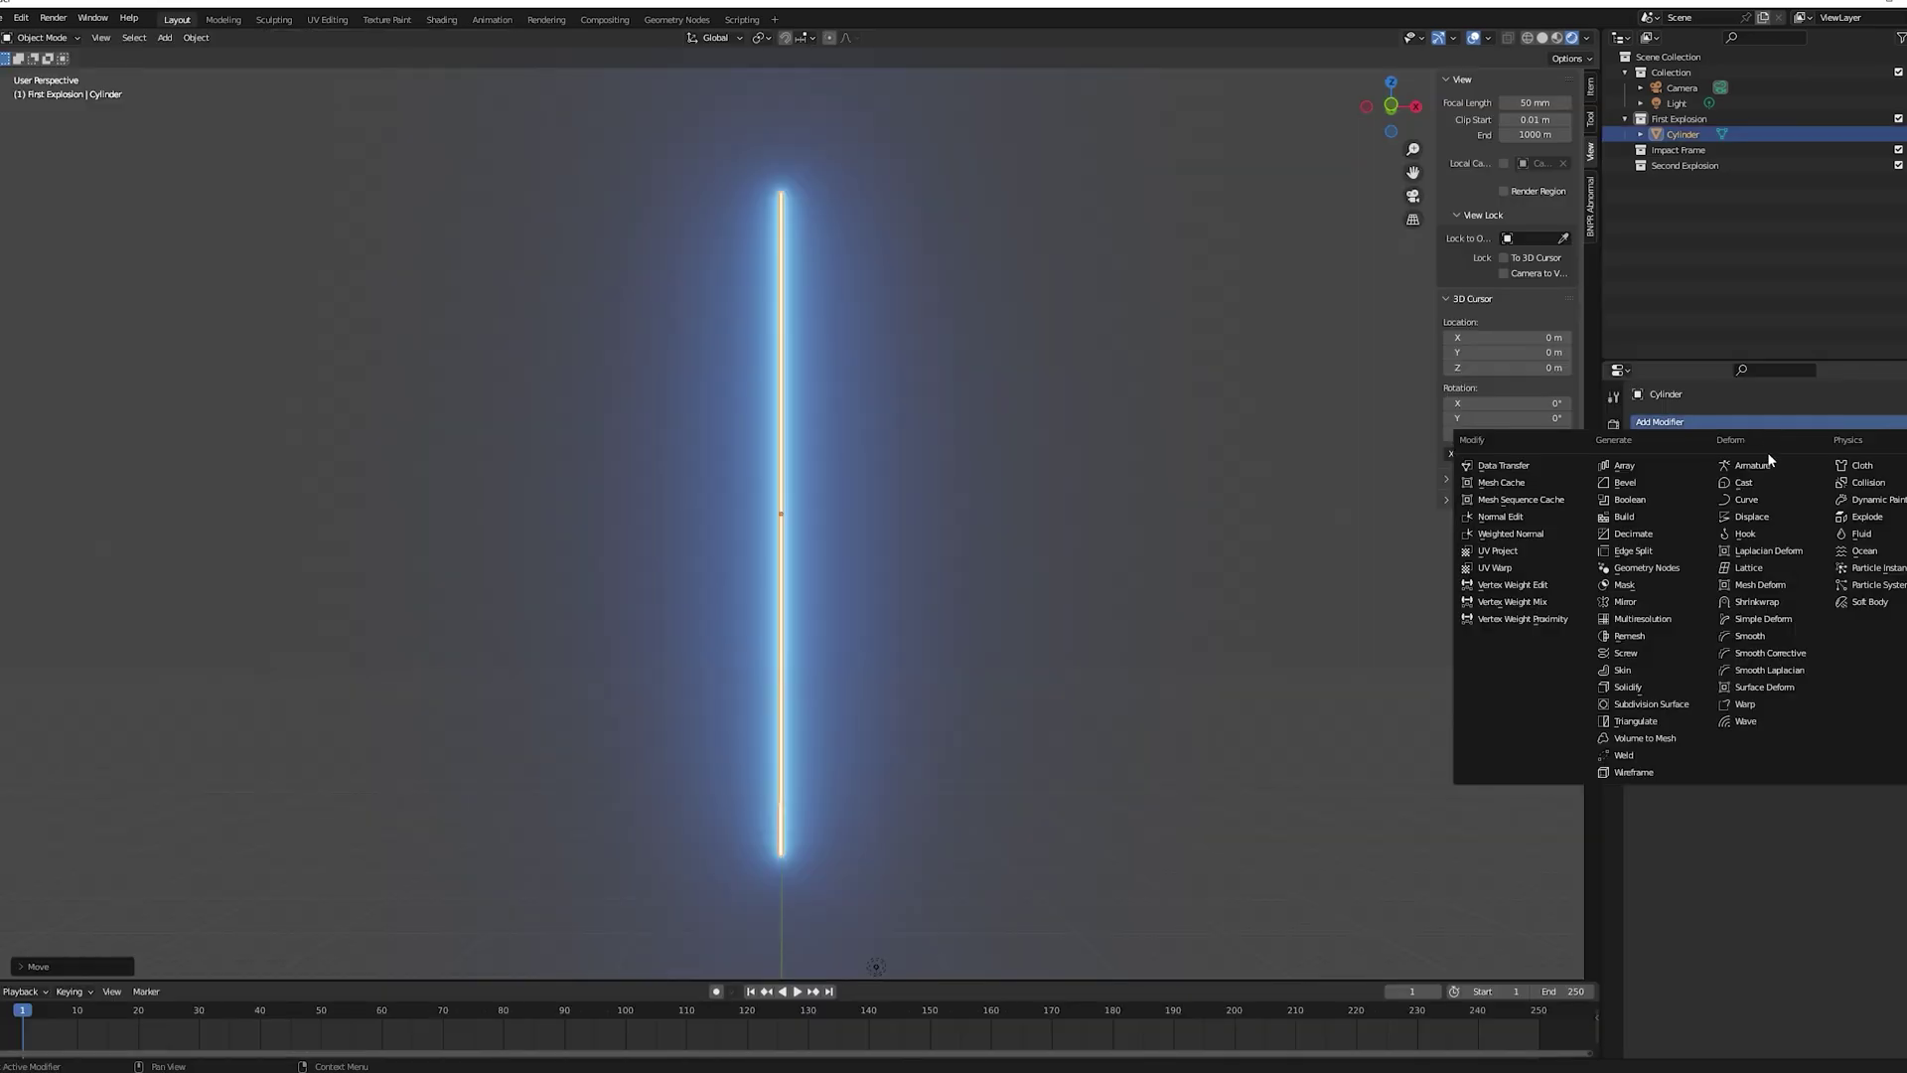
{"action": "left_click", "coordinate": [1754, 512]}
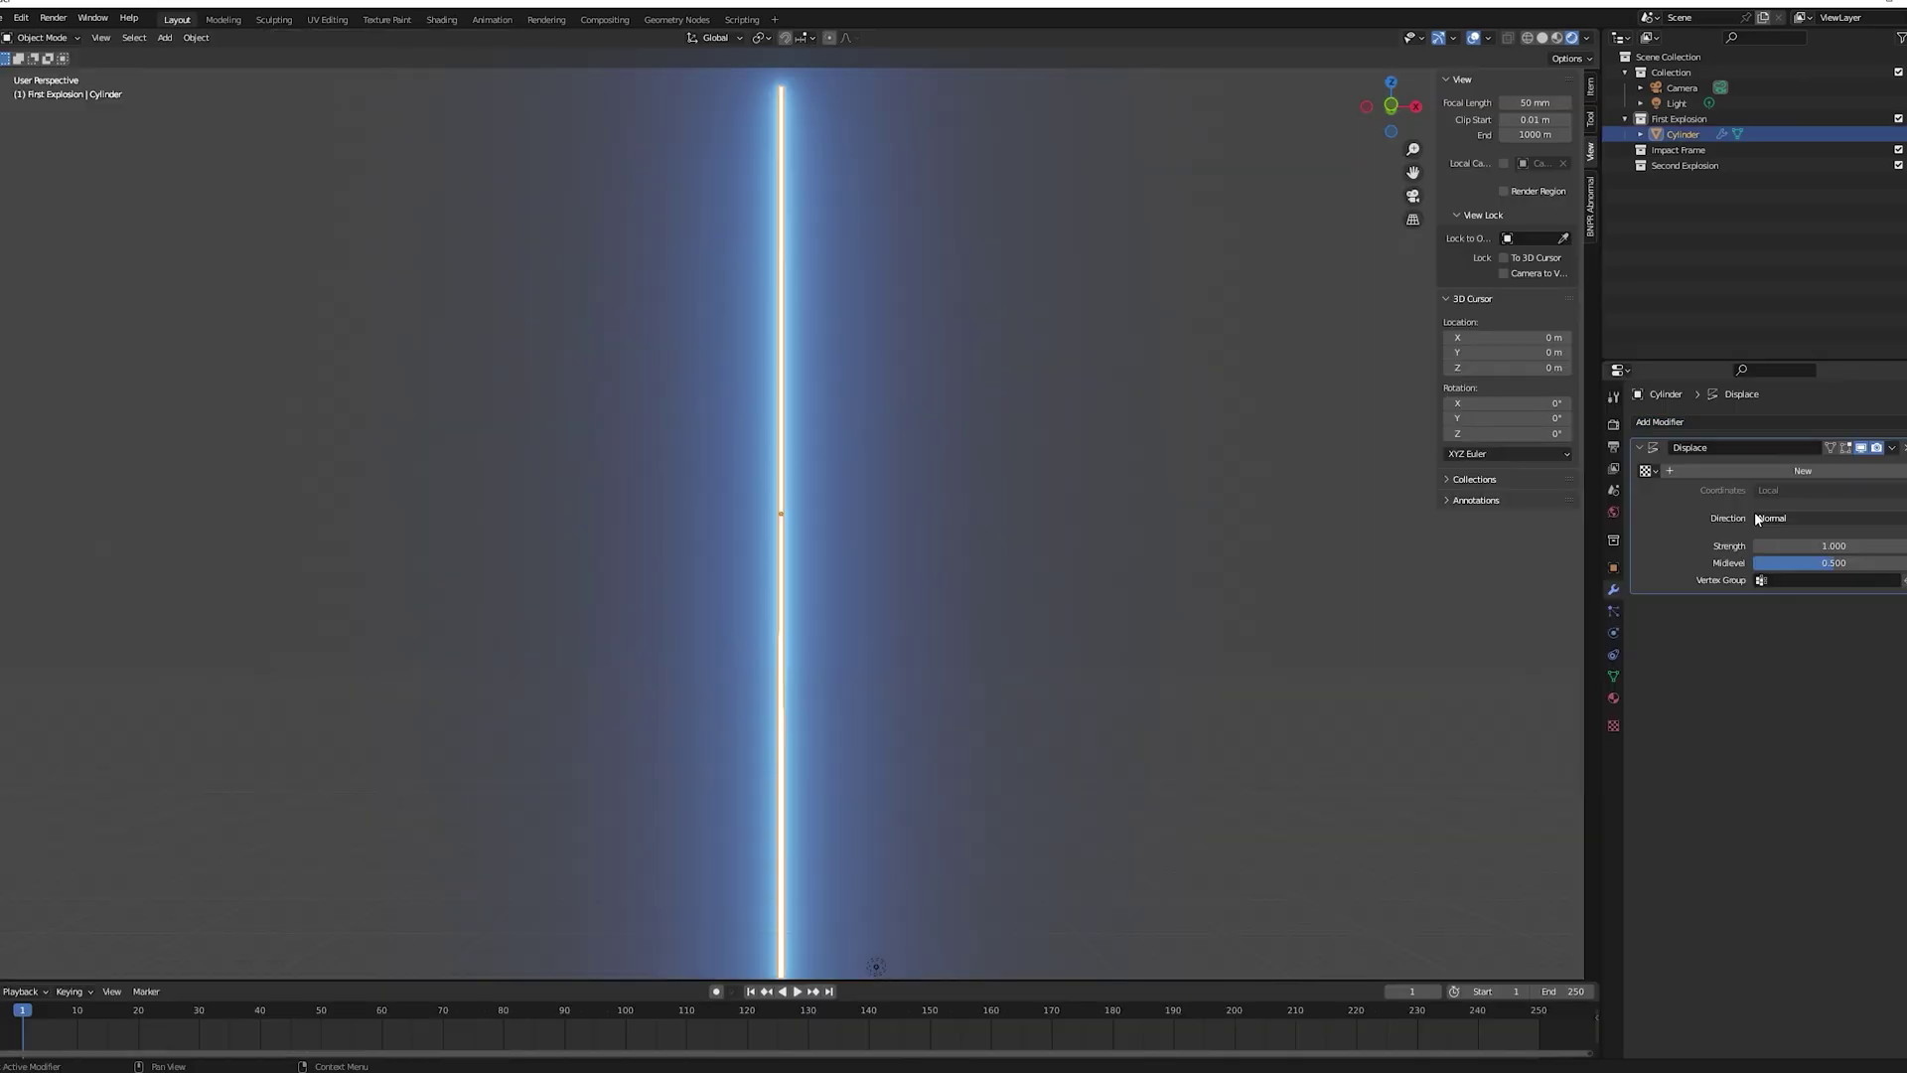
{"action": "left_click", "coordinate": [1712, 465]}
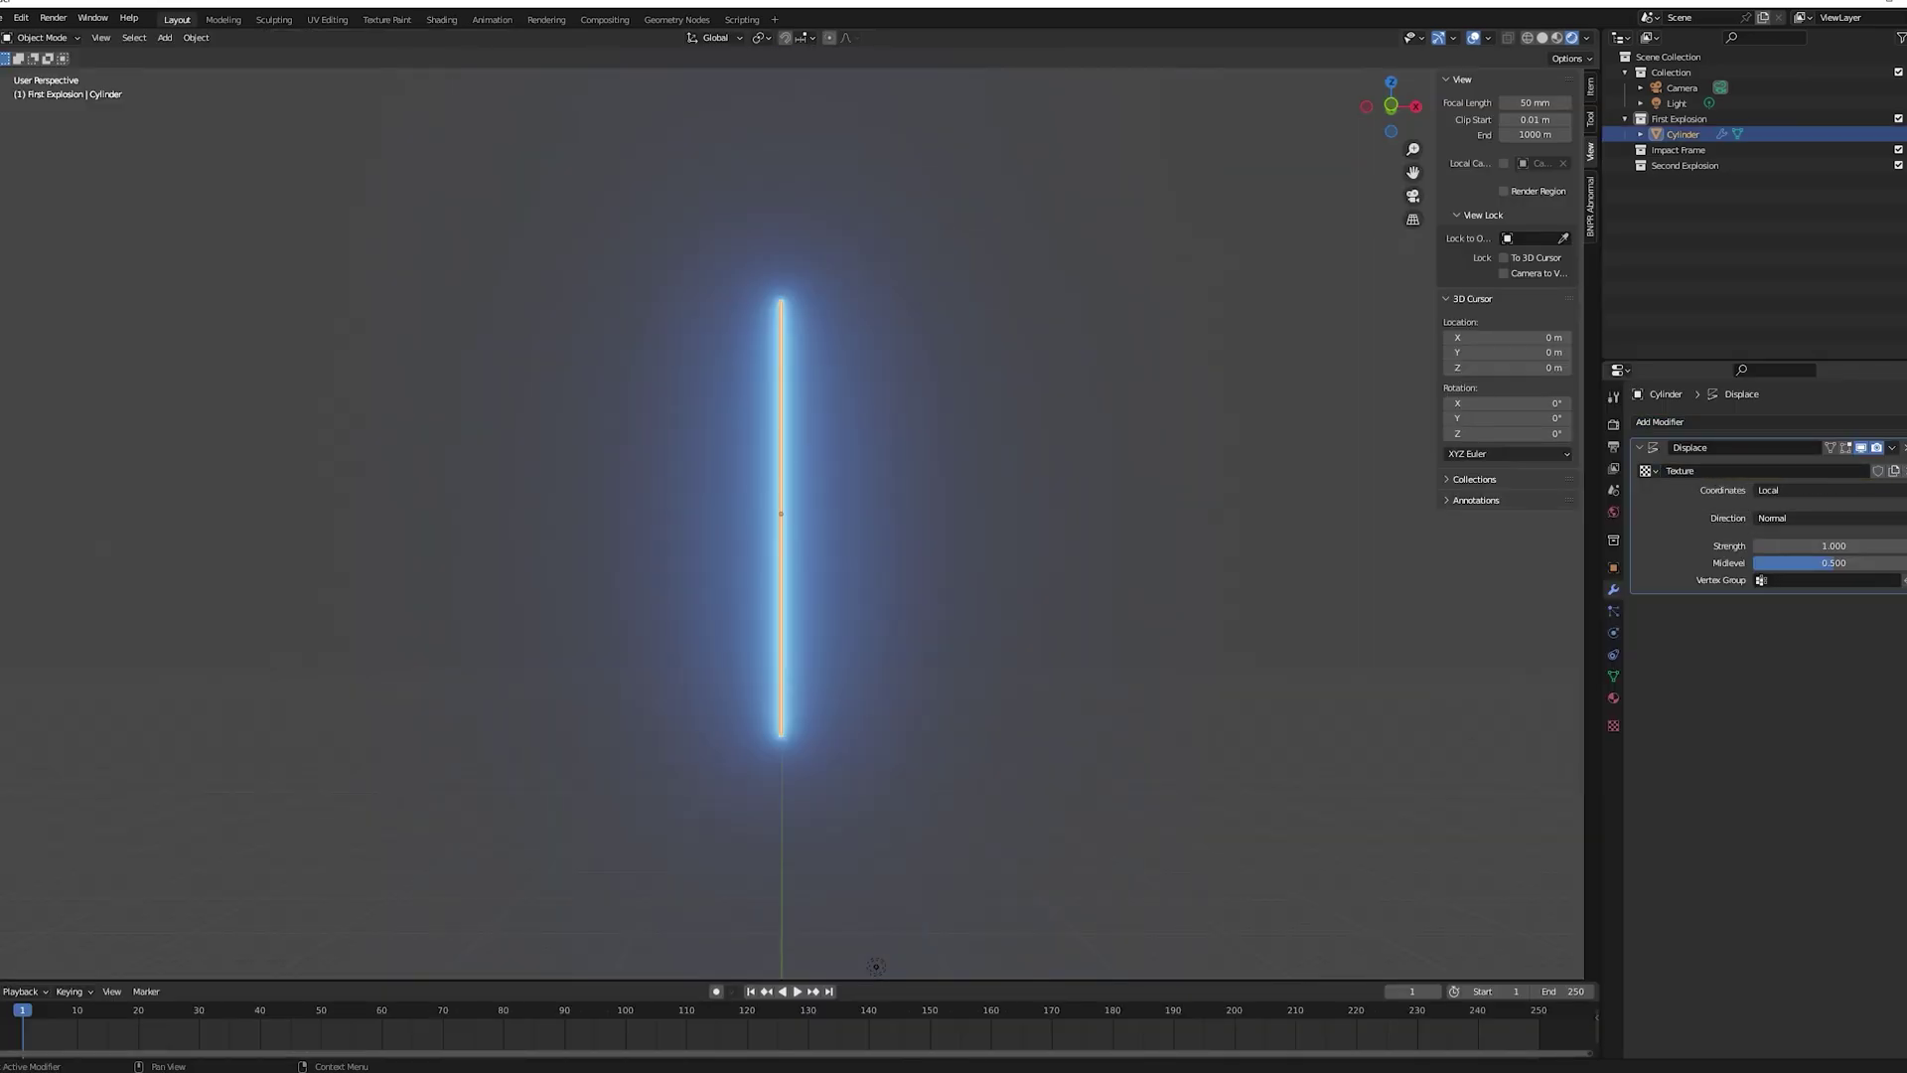
{"action": "left_click", "coordinate": [1894, 470]}
{"action": "left_click", "coordinate": [1750, 468]}
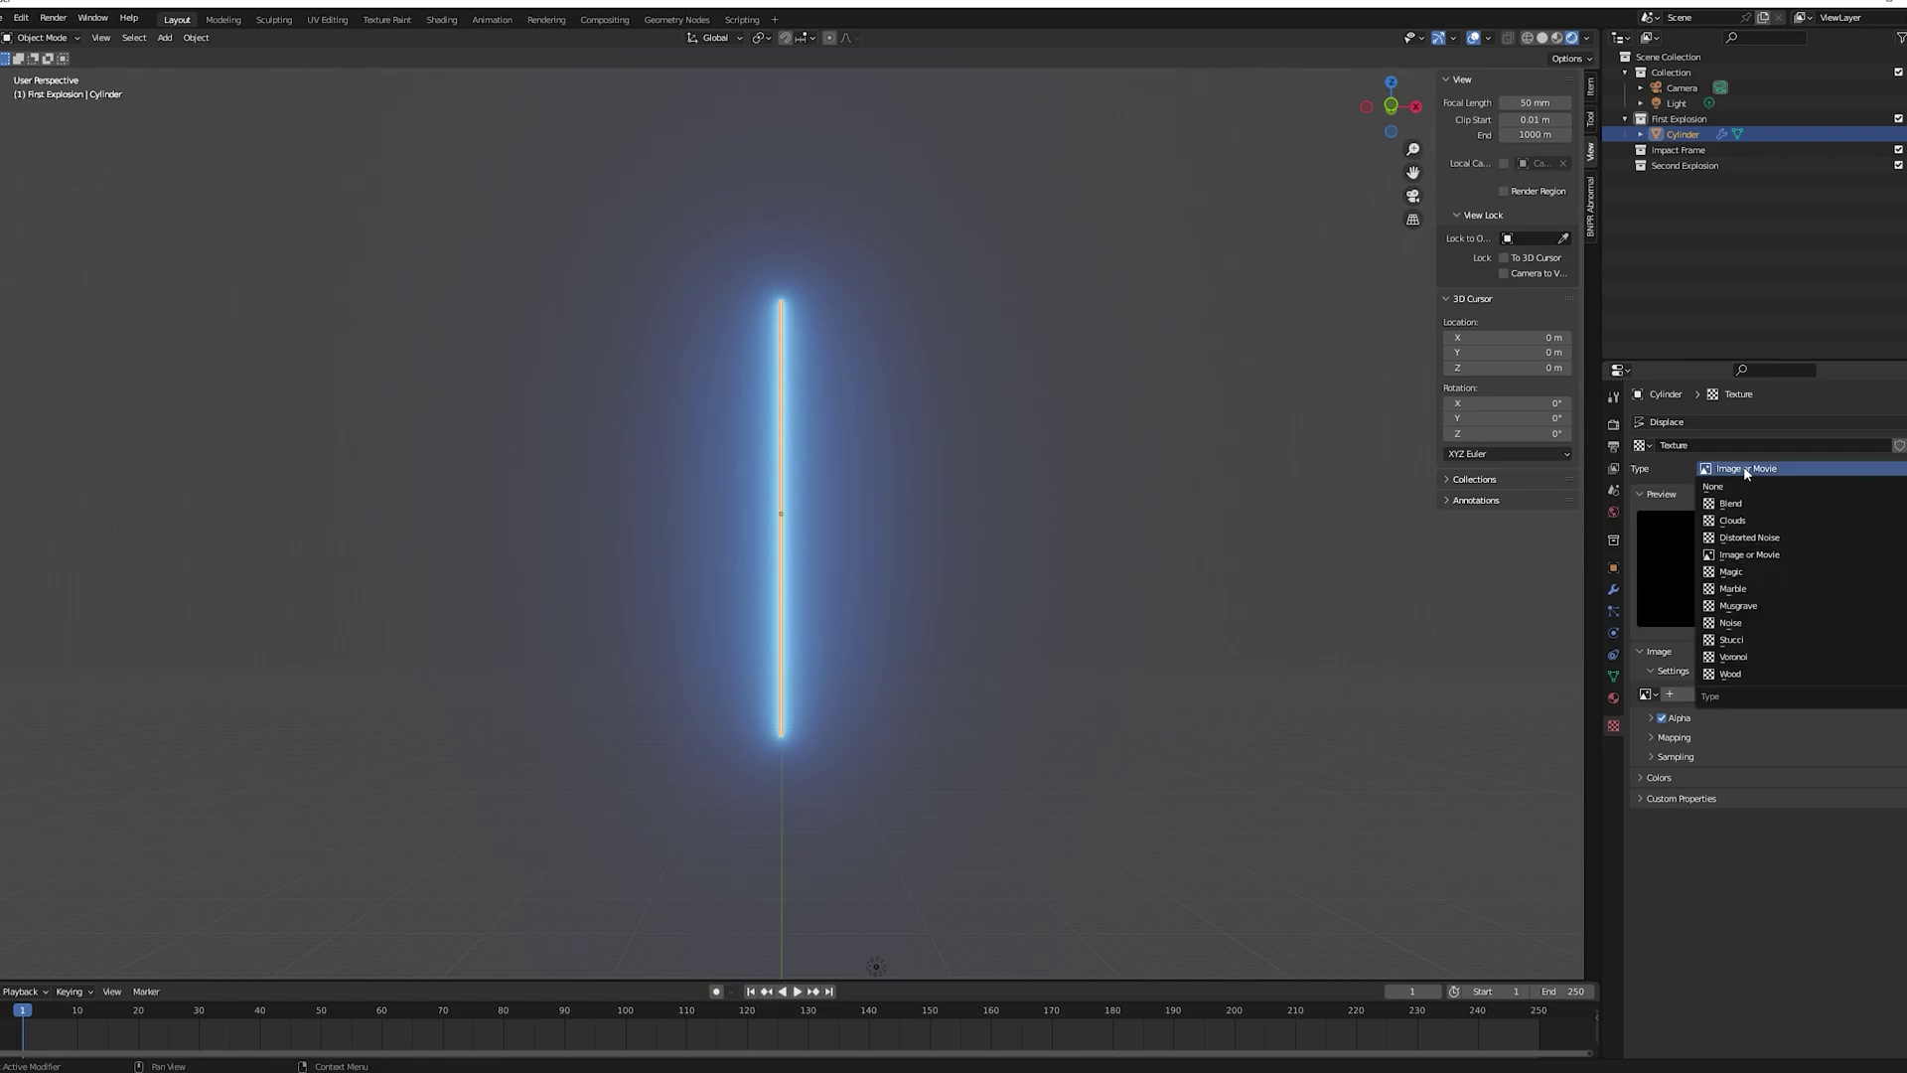
{"action": "left_click", "coordinate": [1731, 622]}
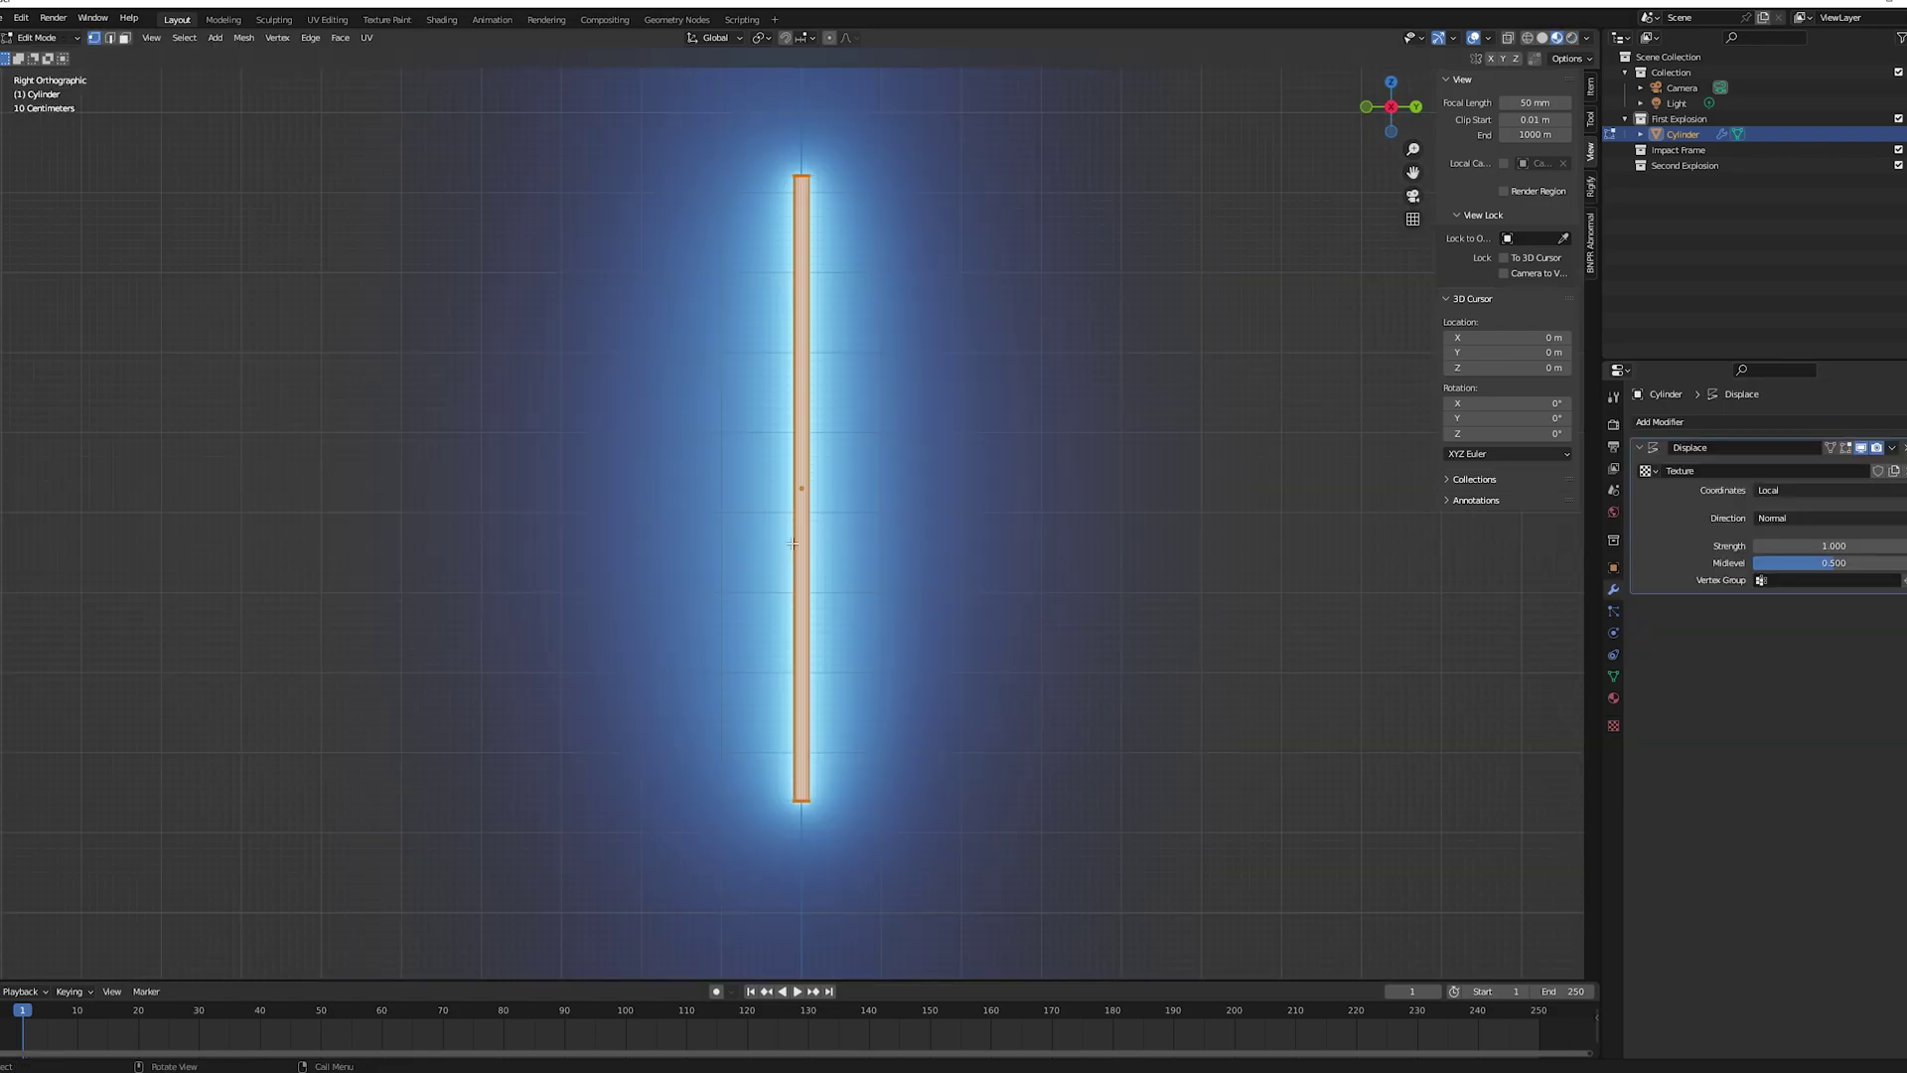
Subdivide the cylinder's whole mesh with 7 cuts and return to Object Mode
{"action": "scroll", "coordinate": [795, 376], "scroll_direction": "down", "scroll_amount": 1}
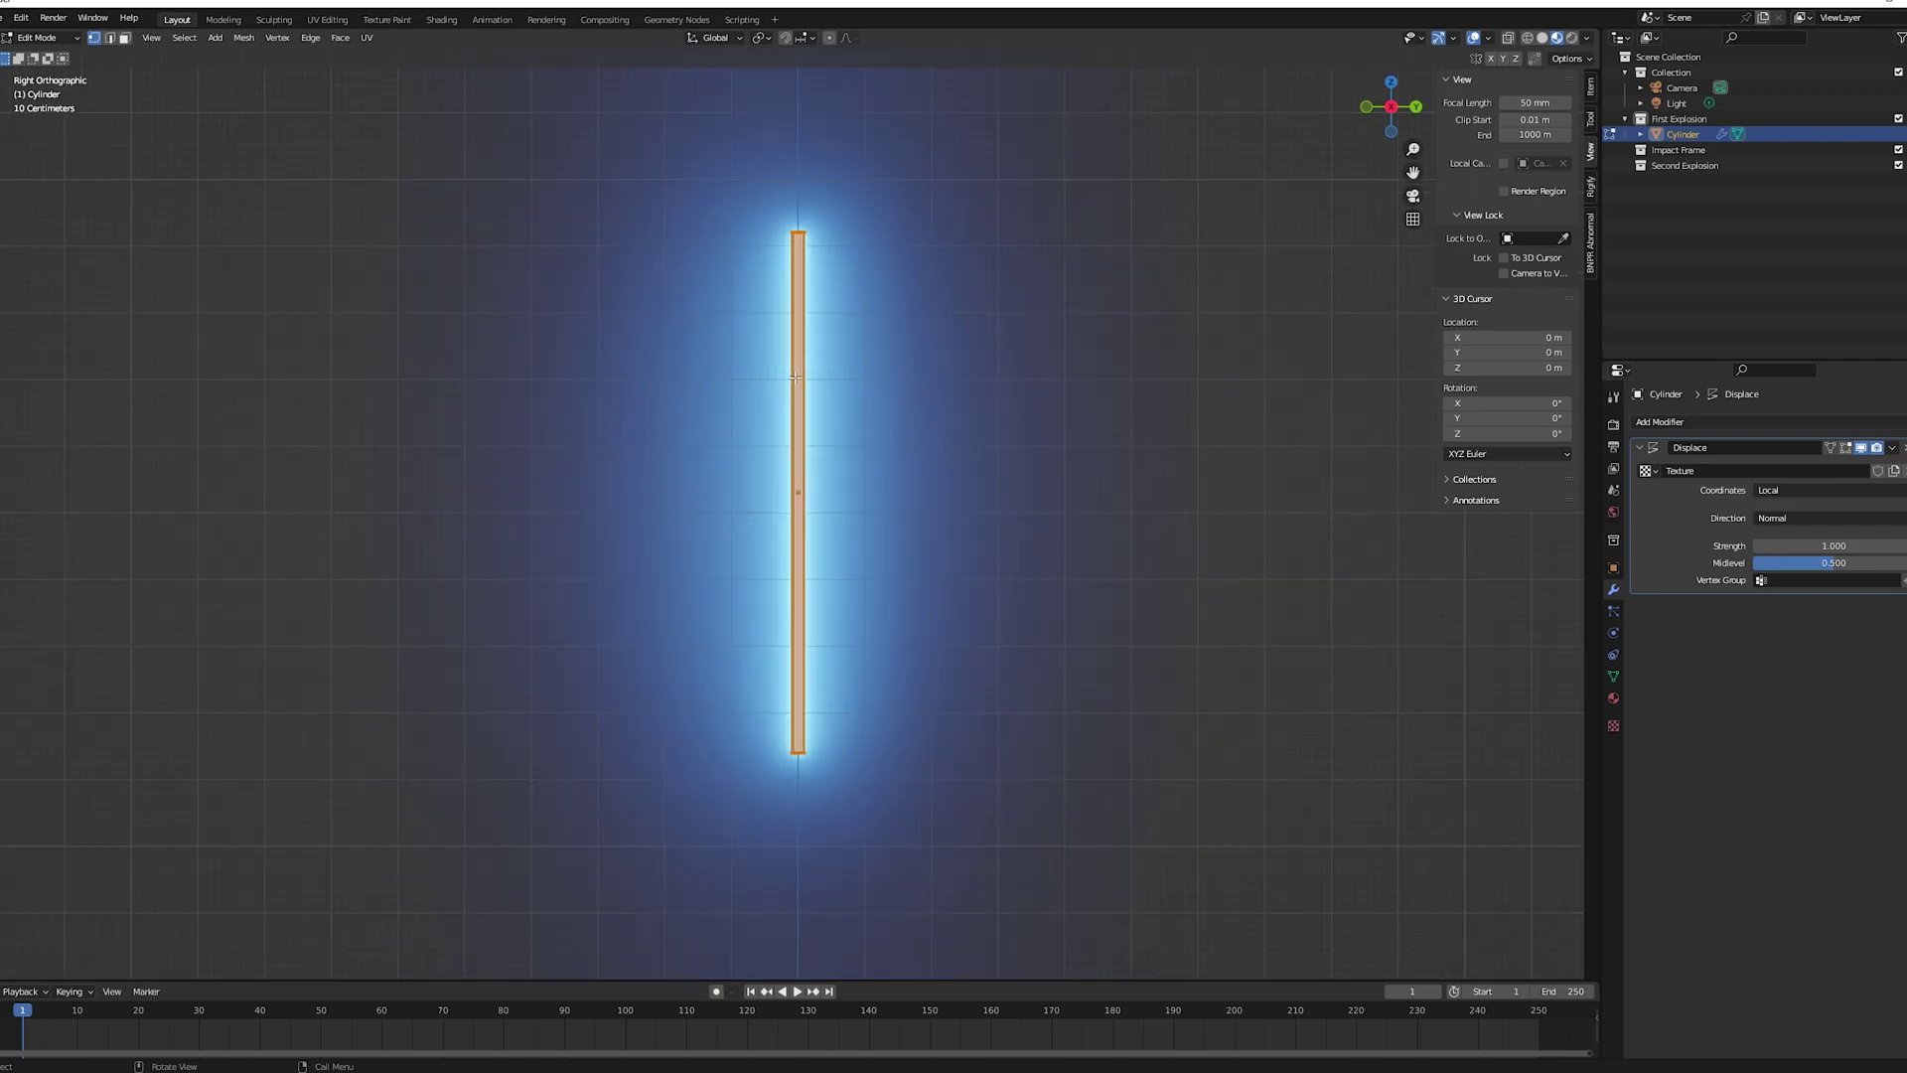
{"action": "scroll", "coordinate": [795, 378], "scroll_direction": "up", "scroll_amount": 1}
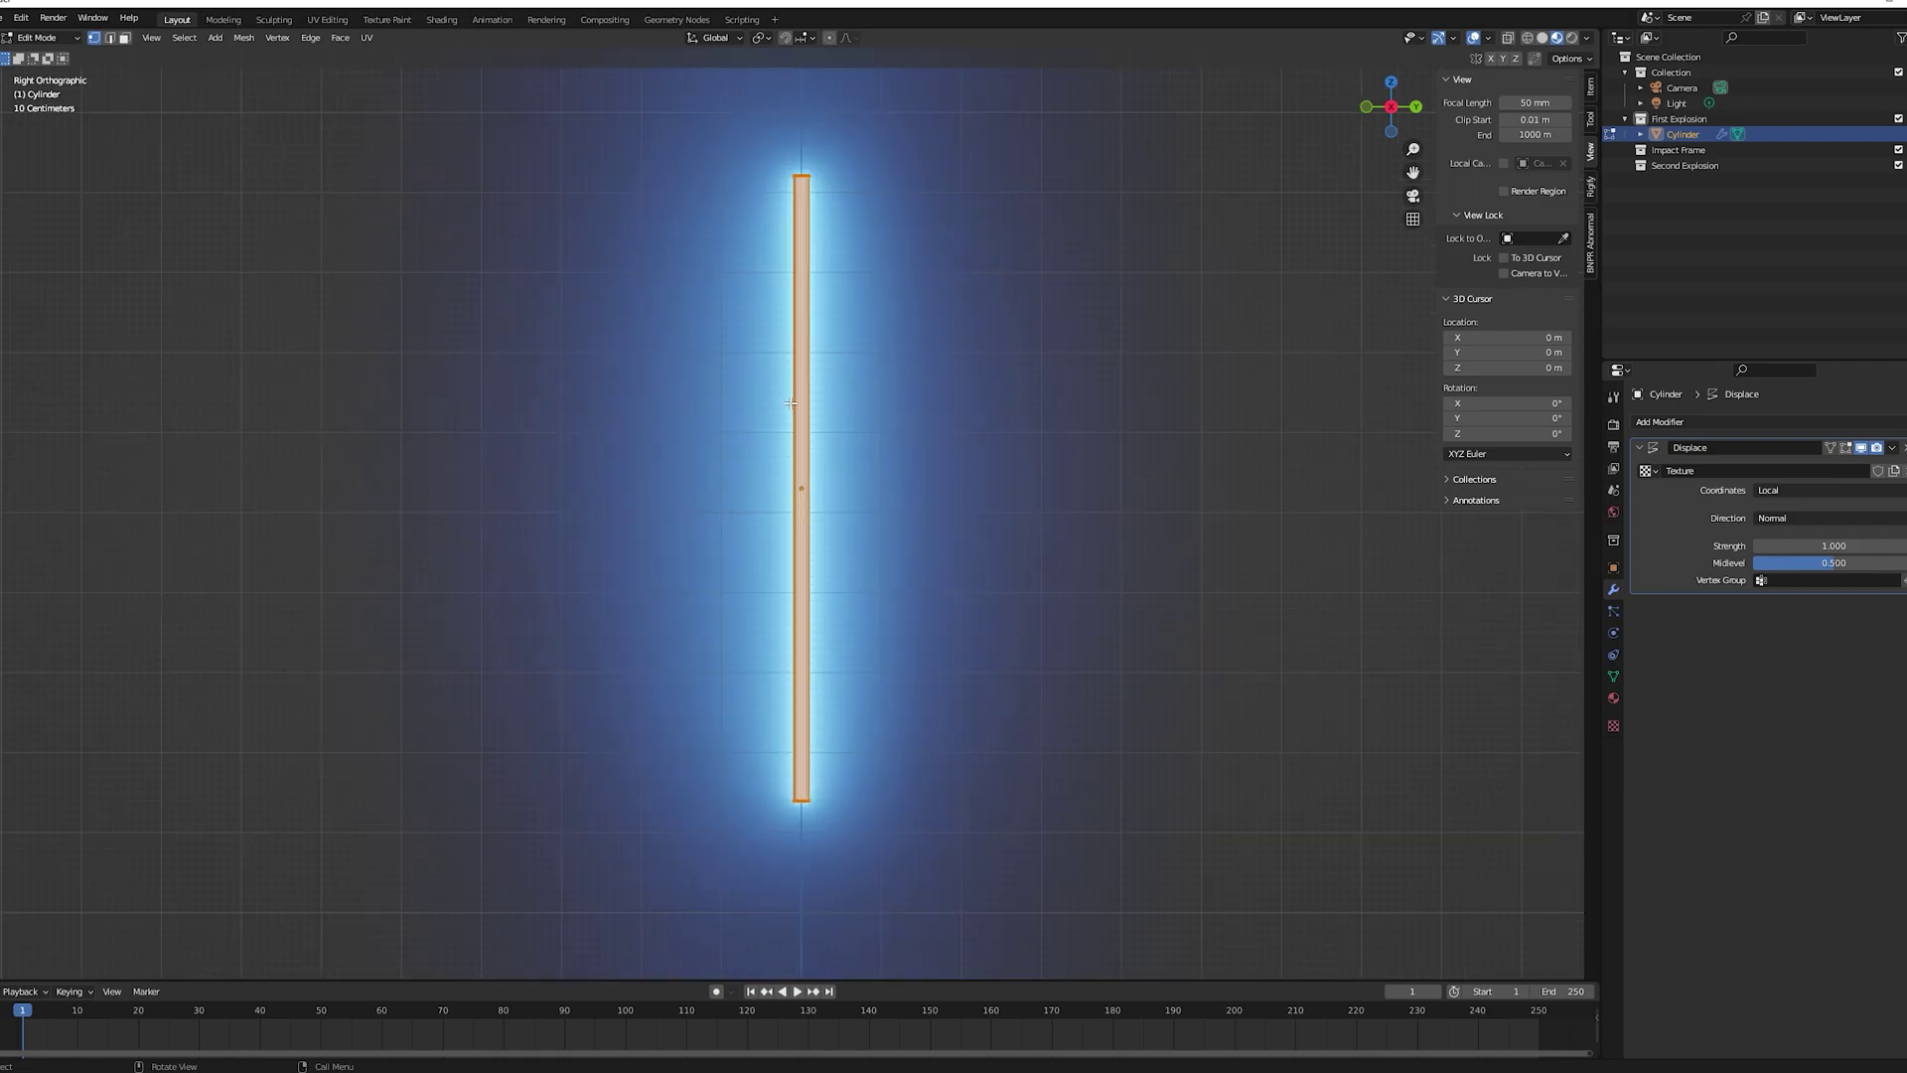
{"action": "right_click", "coordinate": [789, 402]}
{"action": "left_click", "coordinate": [788, 402]}
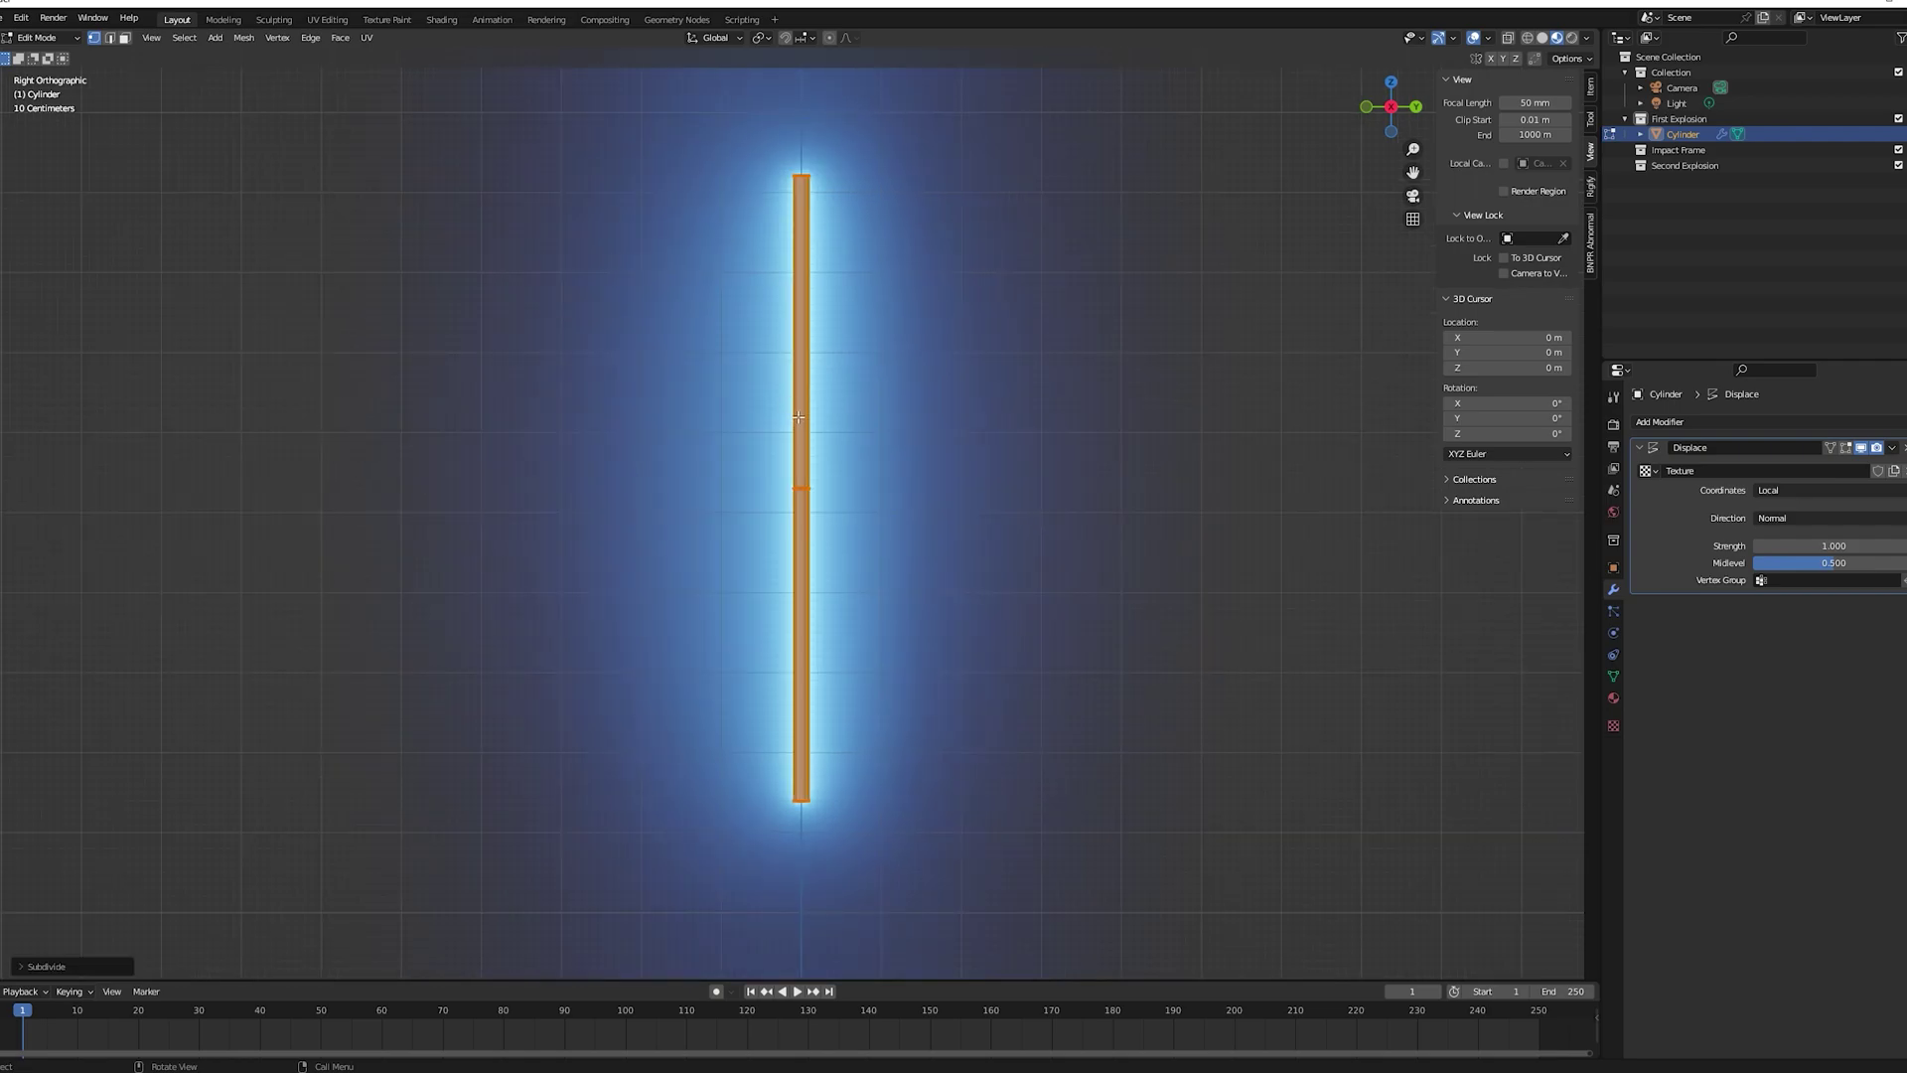
{"action": "scroll", "coordinate": [795, 451], "scroll_direction": "up", "scroll_amount": 2}
{"action": "scroll", "coordinate": [771, 486], "scroll_direction": "down", "scroll_amount": 1}
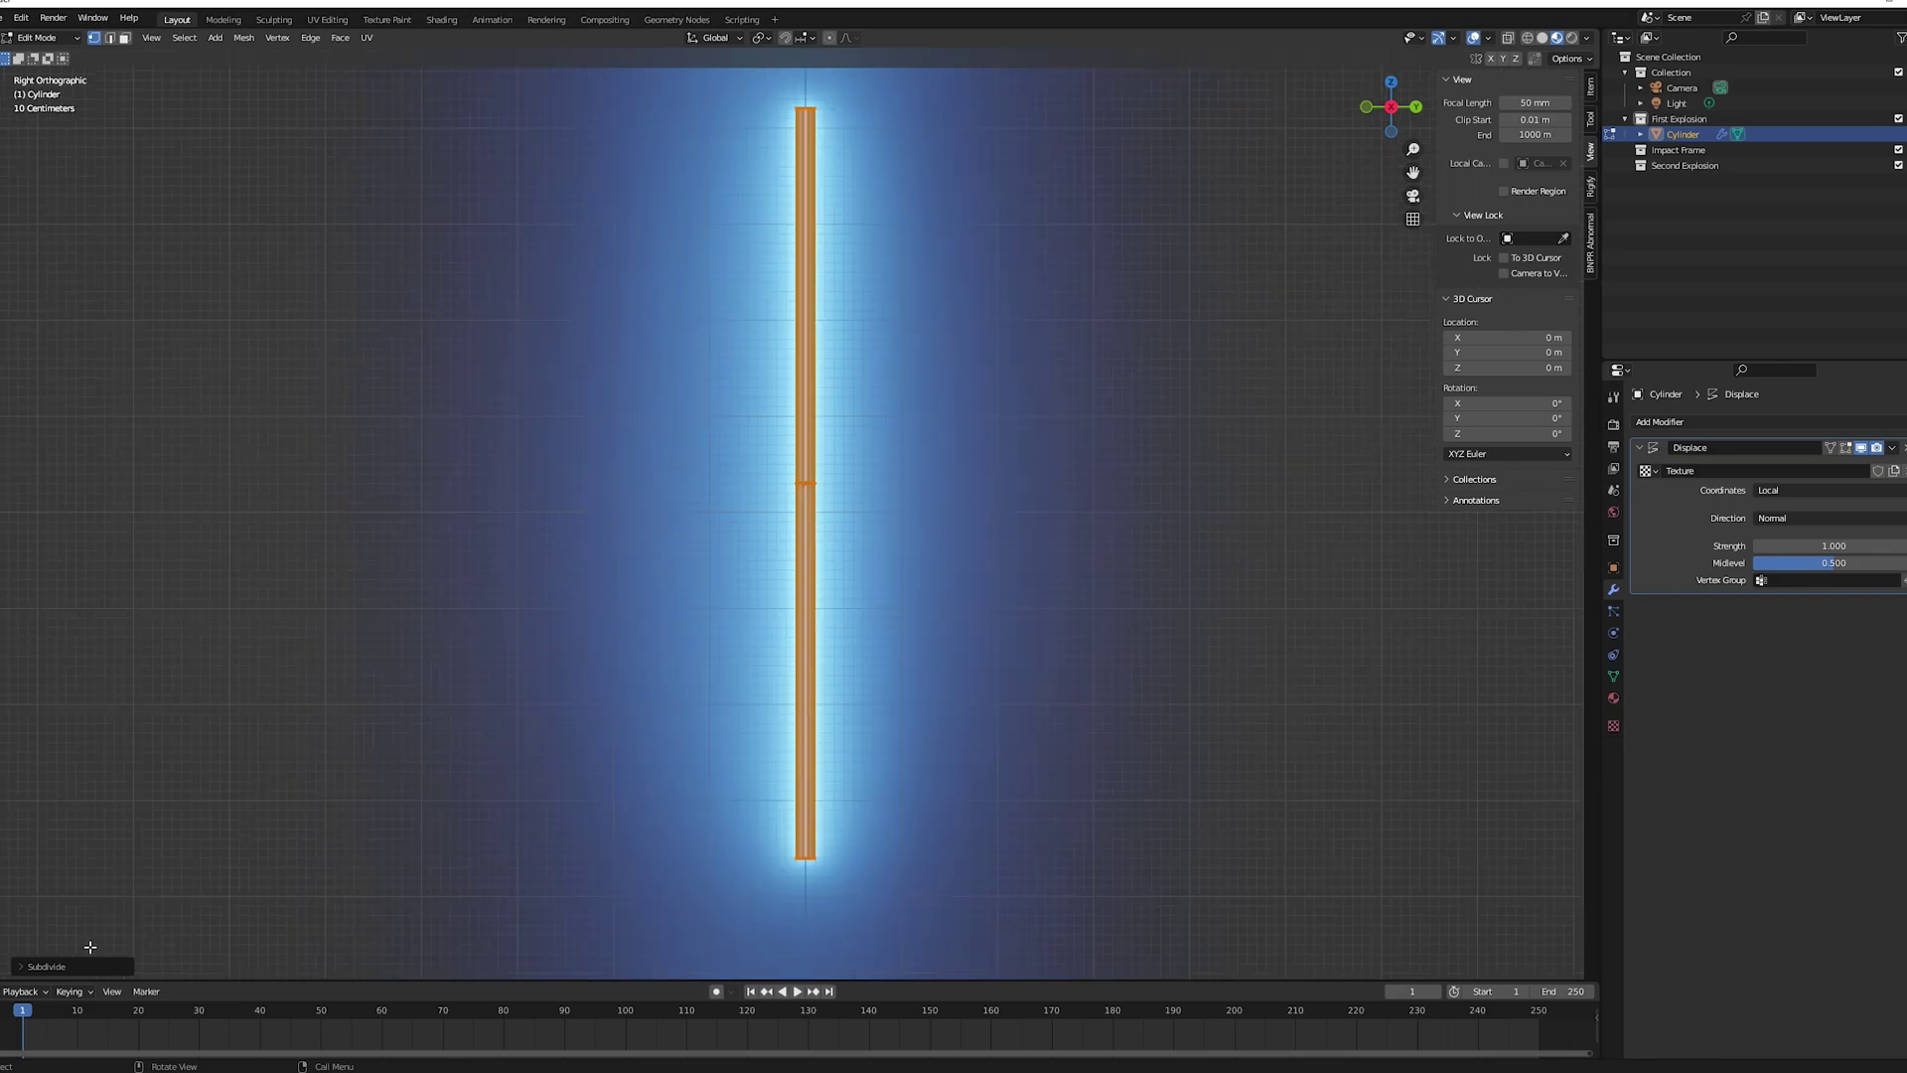
{"action": "left_click", "coordinate": [24, 966]}
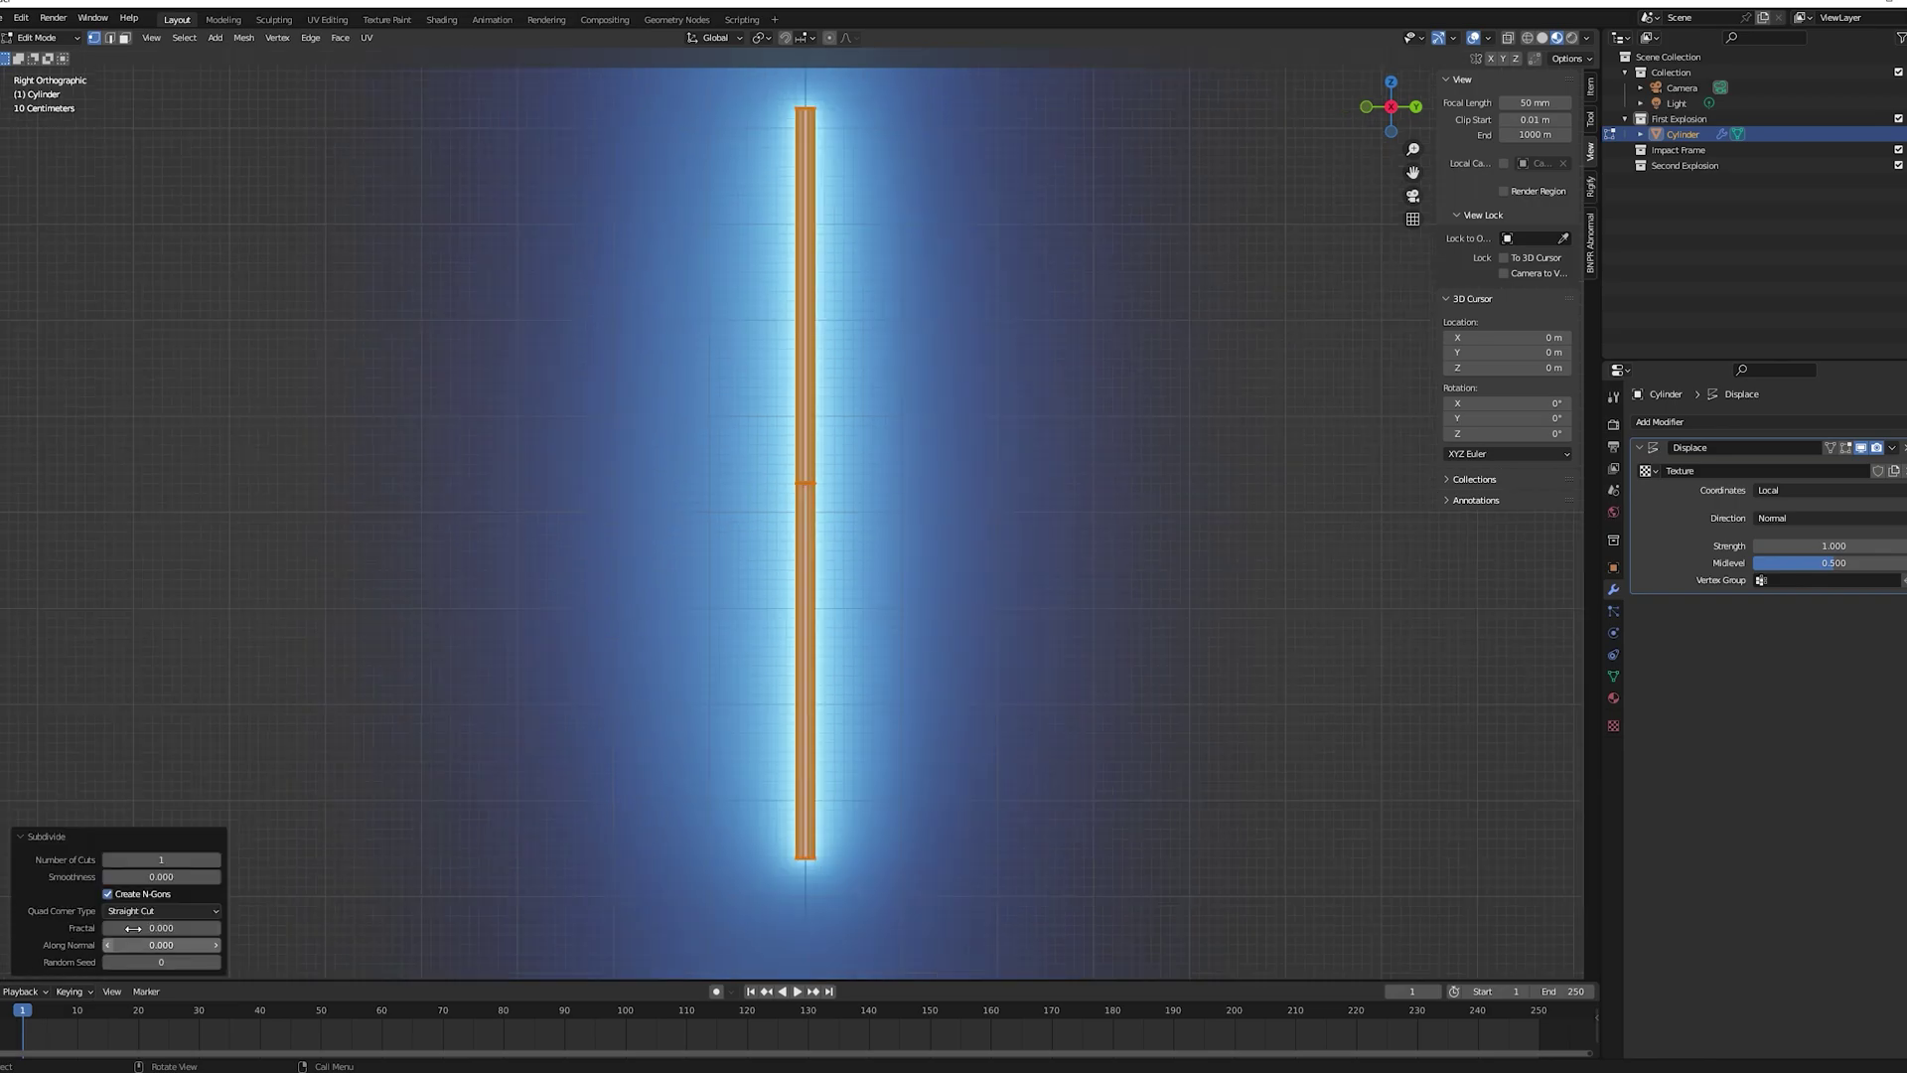
{"action": "left_click", "coordinate": [218, 860]}
{"action": "left_click", "coordinate": [218, 860]}
{"action": "left_click", "coordinate": [217, 860]}
{"action": "left_click", "coordinate": [217, 860]}
{"action": "left_click", "coordinate": [217, 860]}
{"action": "left_click", "coordinate": [217, 860]}
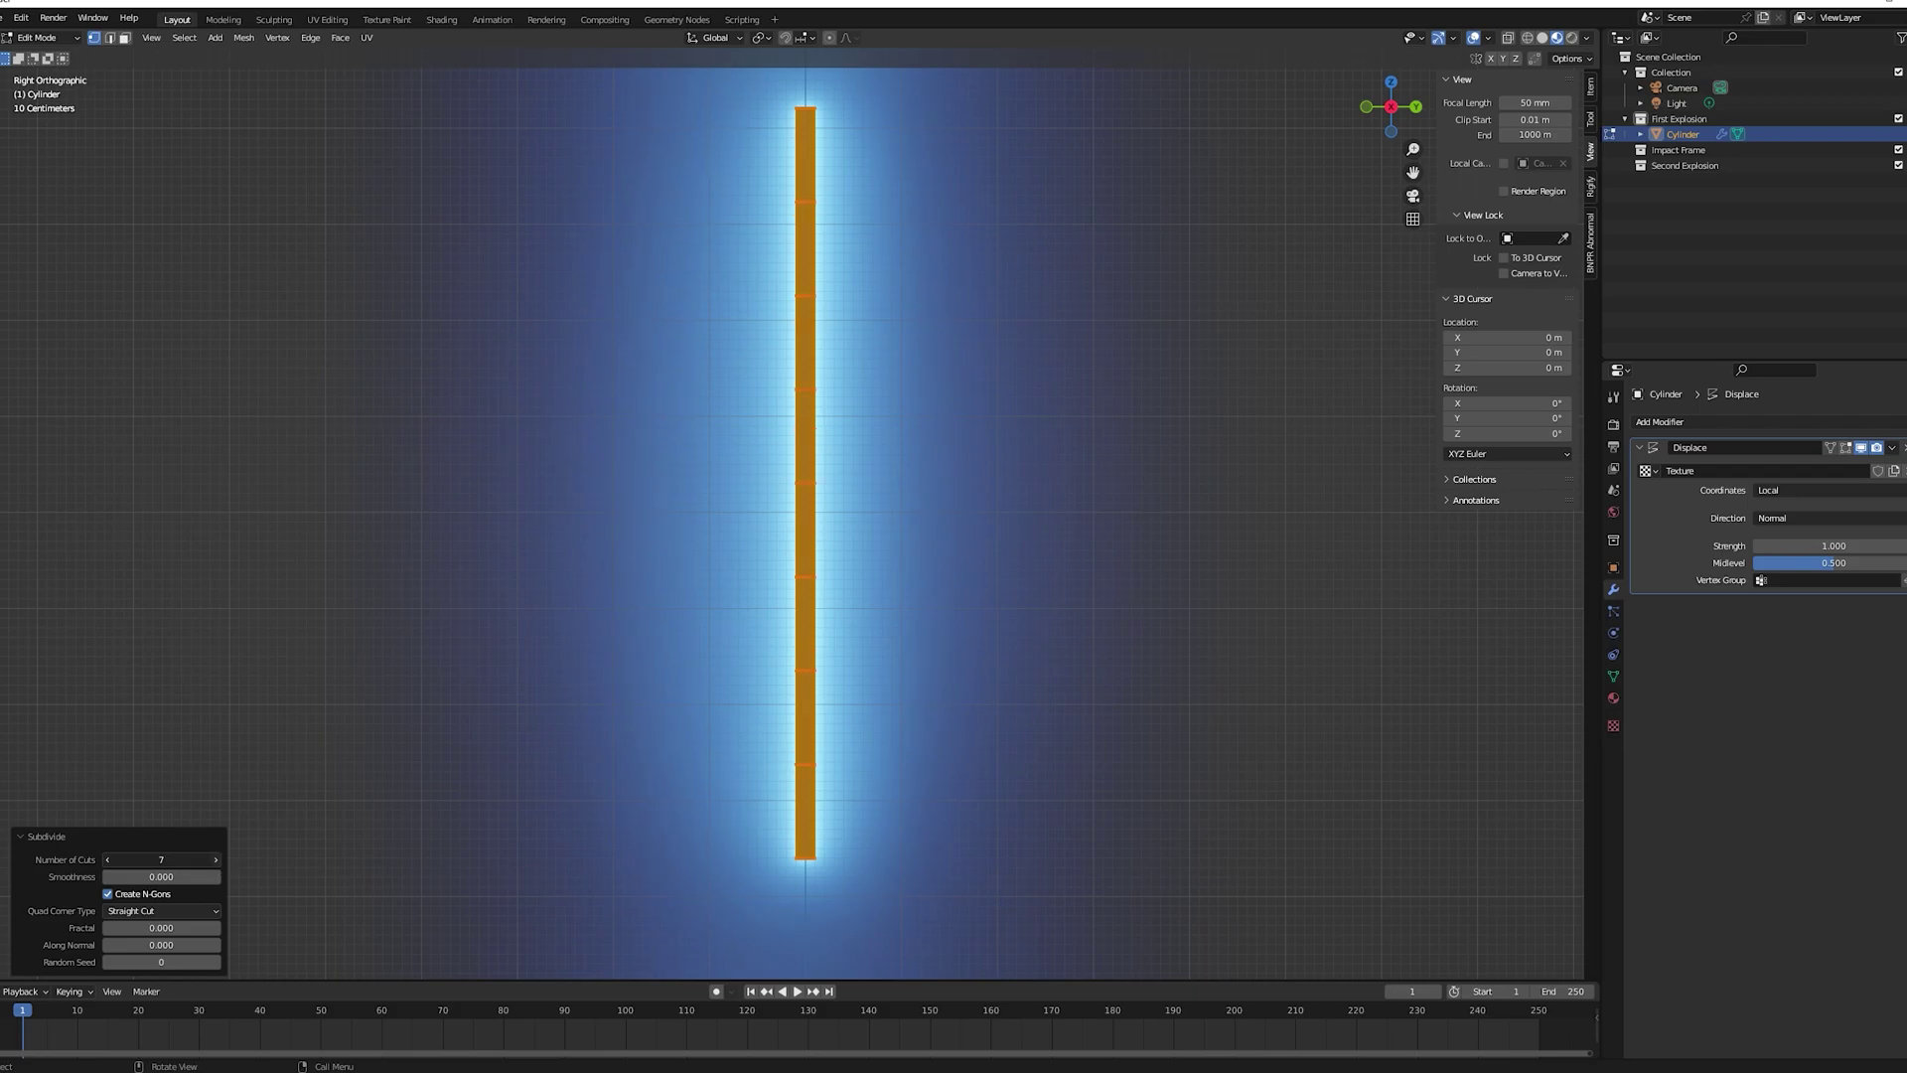
{"action": "key", "text": "Tab"}
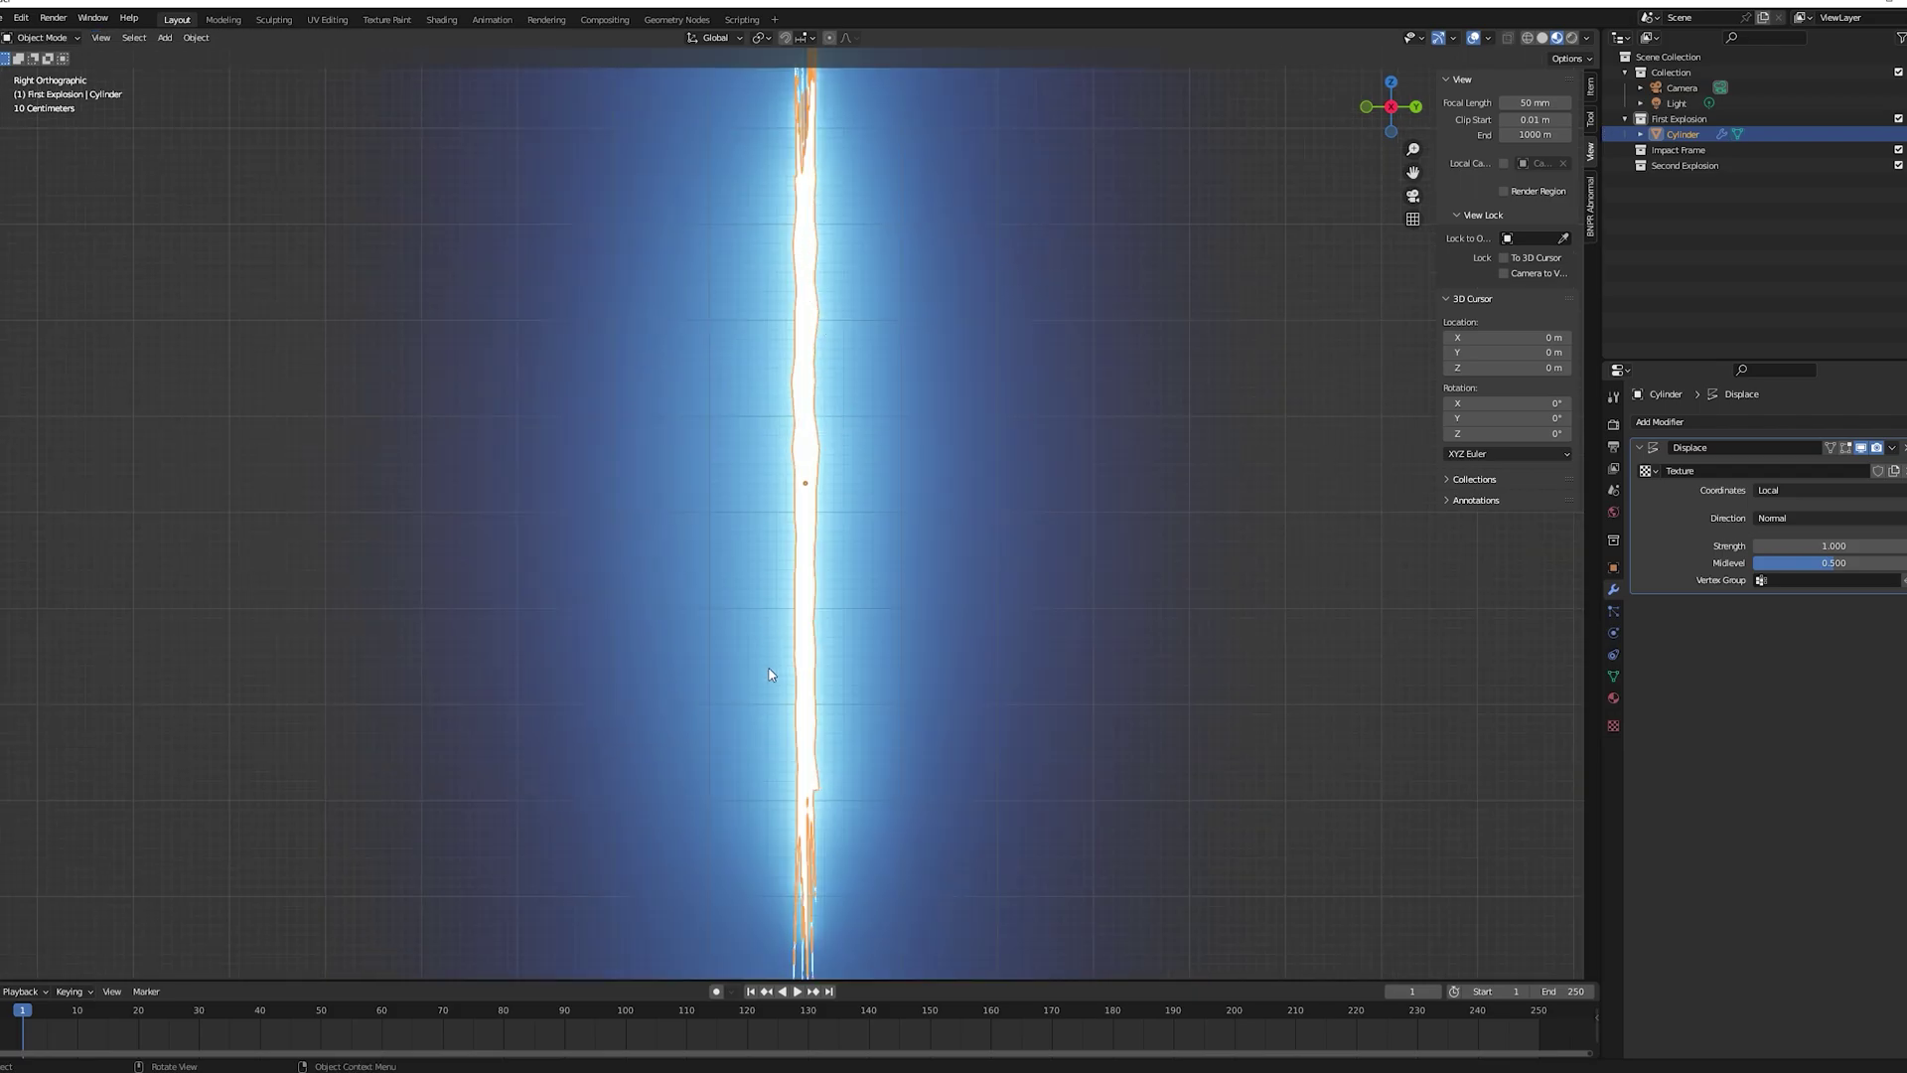
Try a stronger displacement on the beam and set the Displace strength back to 1
{"action": "scroll", "coordinate": [778, 692], "scroll_direction": "down", "scroll_amount": 1}
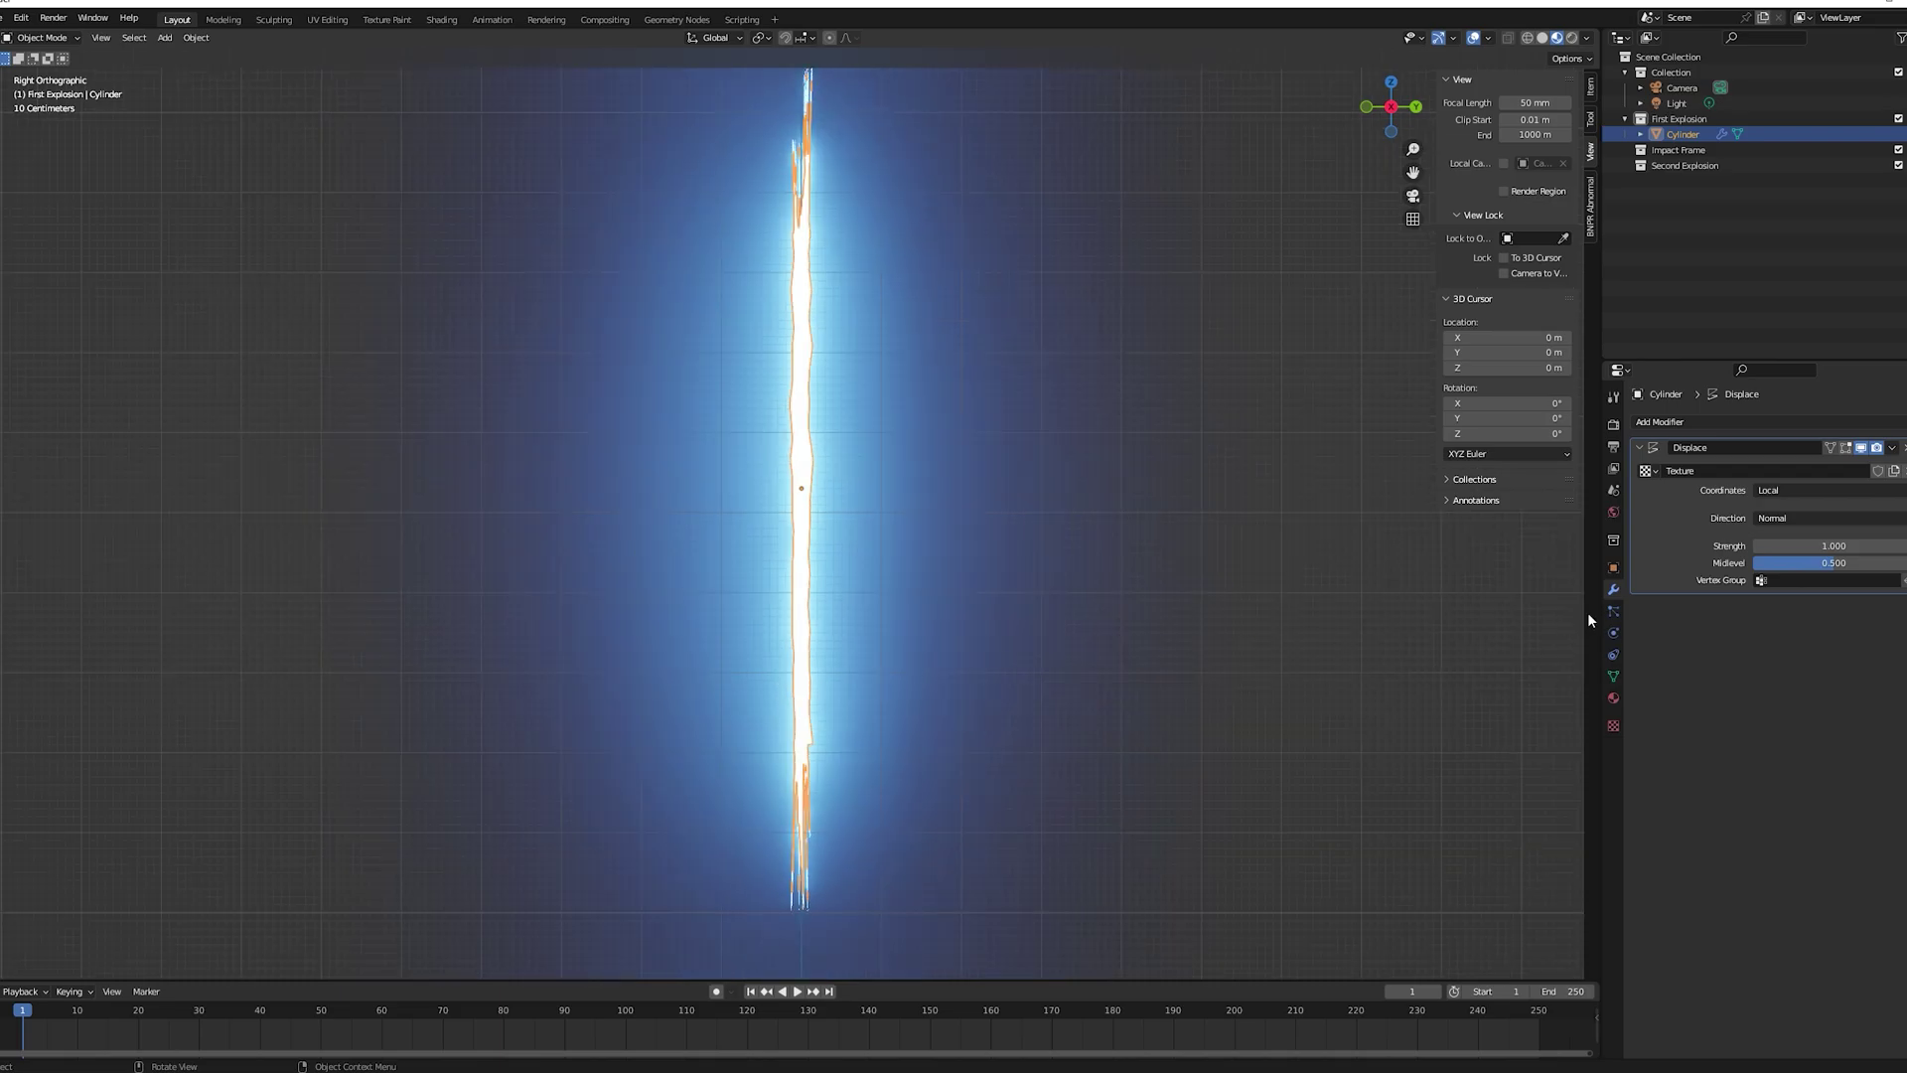
{"action": "left_click_drag", "start_coordinate": [1809, 545], "coordinate": [1861, 545]}
{"action": "left_click", "coordinate": [1809, 545]}
{"action": "type", "text": "1"}
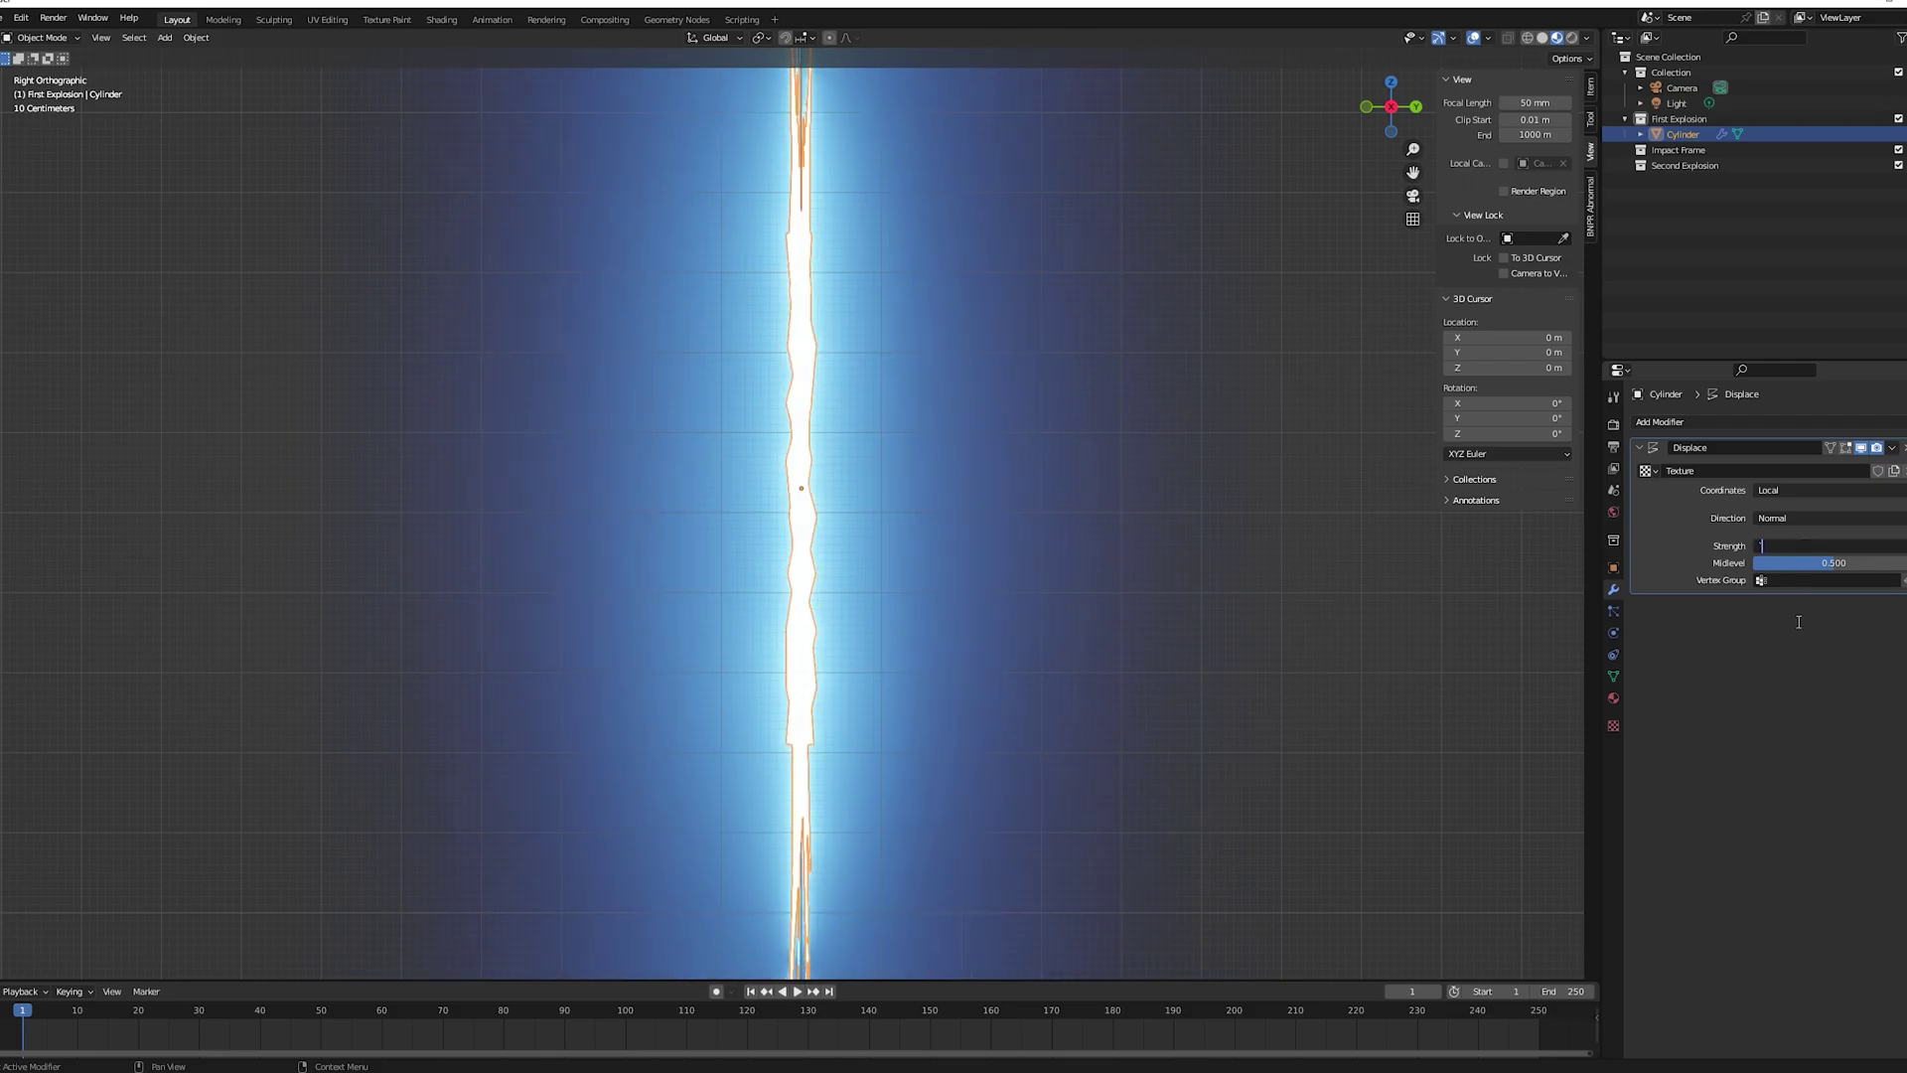
{"action": "type", "text": "1"}
{"action": "key", "text": "Return"}
In the camera view, move the beam cylinder up along the global Z axis by about 4.3 m
{"action": "key", "text": "KP_0"}
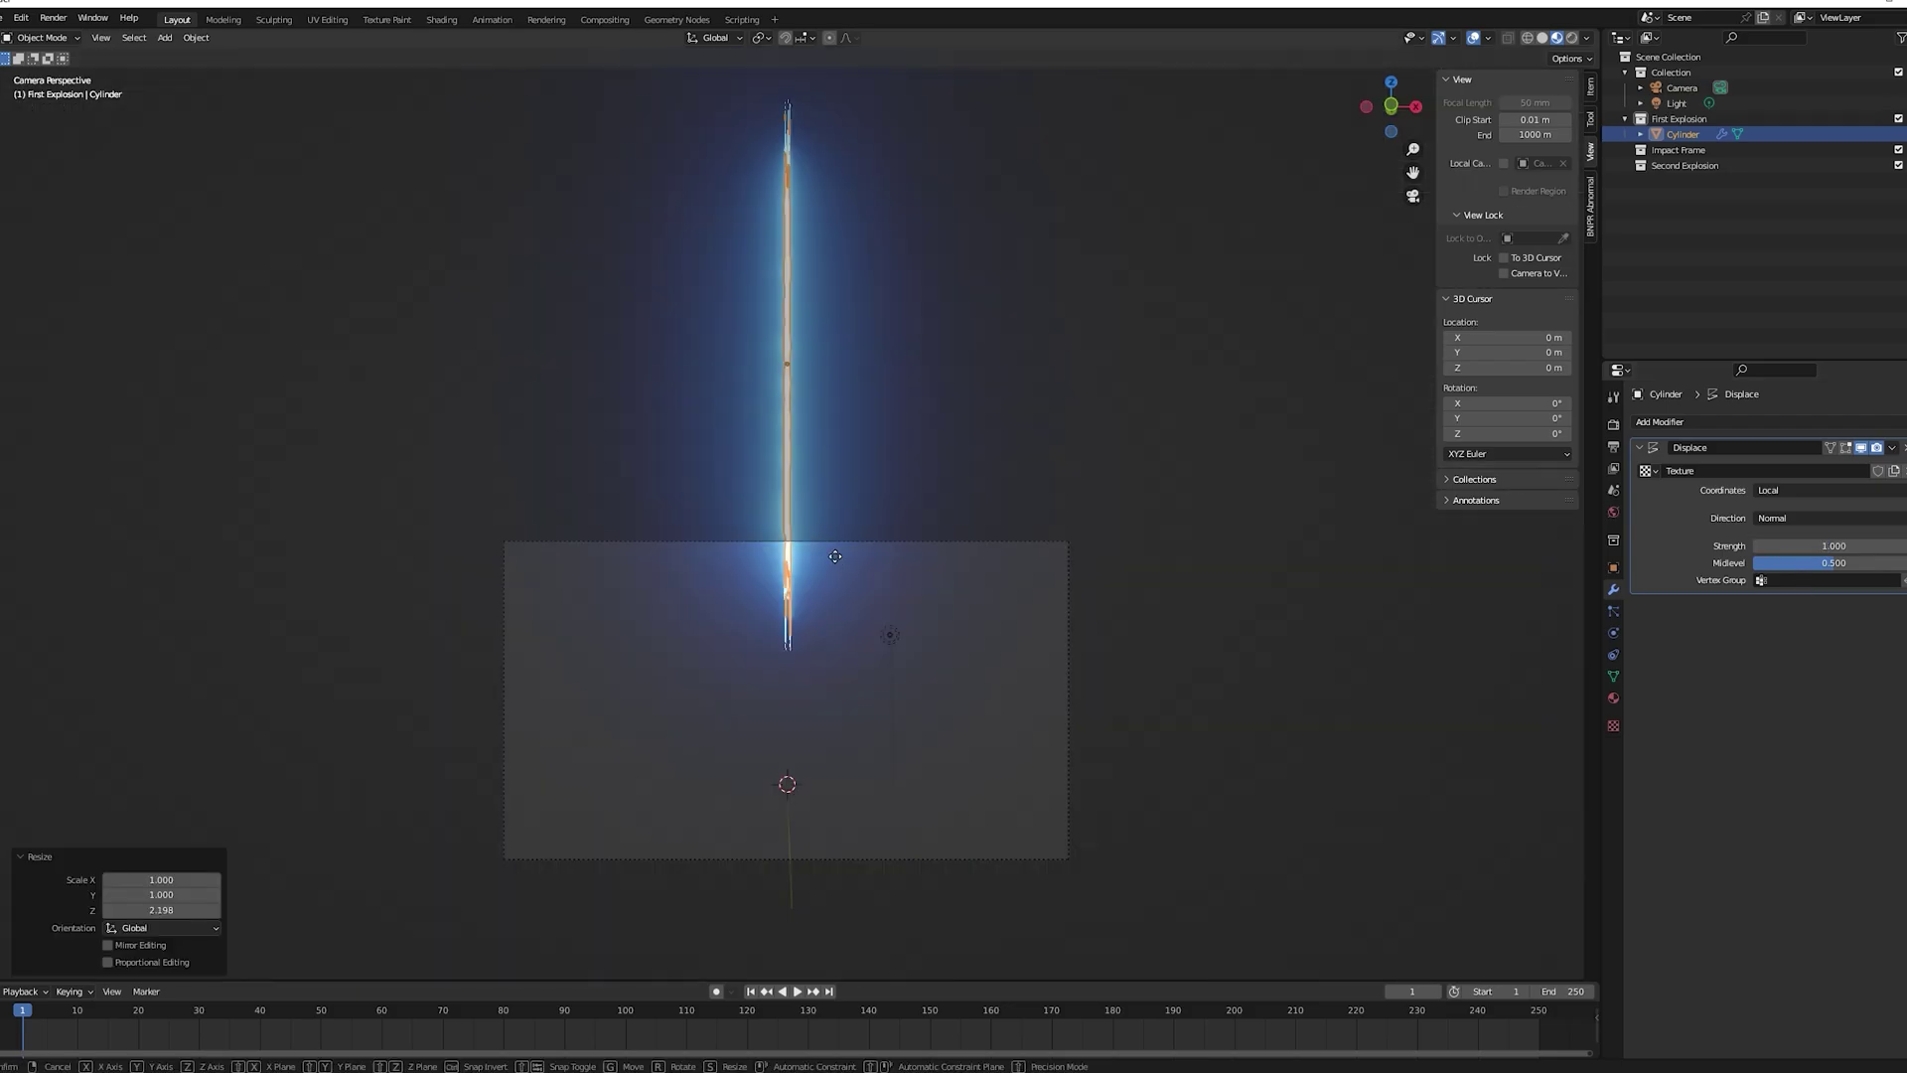
{"action": "key", "text": "g"}
{"action": "key", "text": "z"}
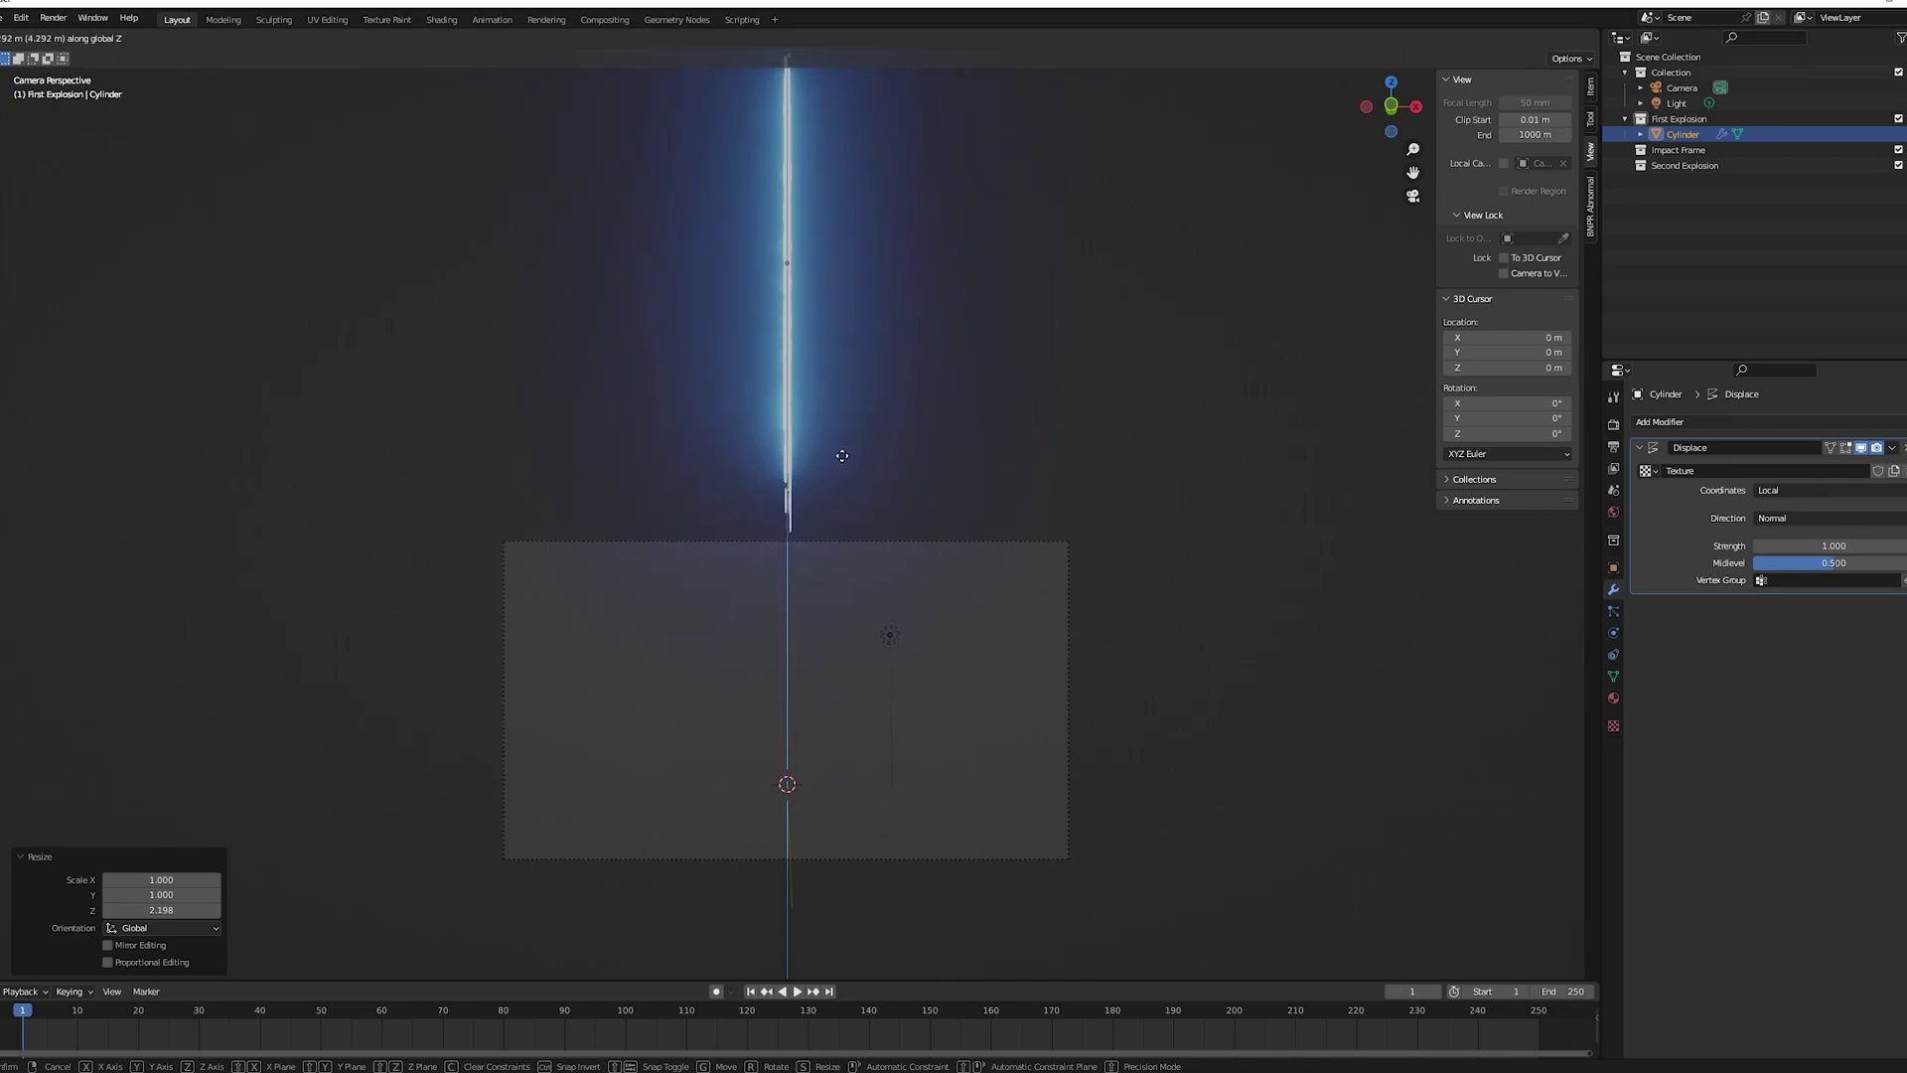
{"action": "left_click", "coordinate": [842, 449]}
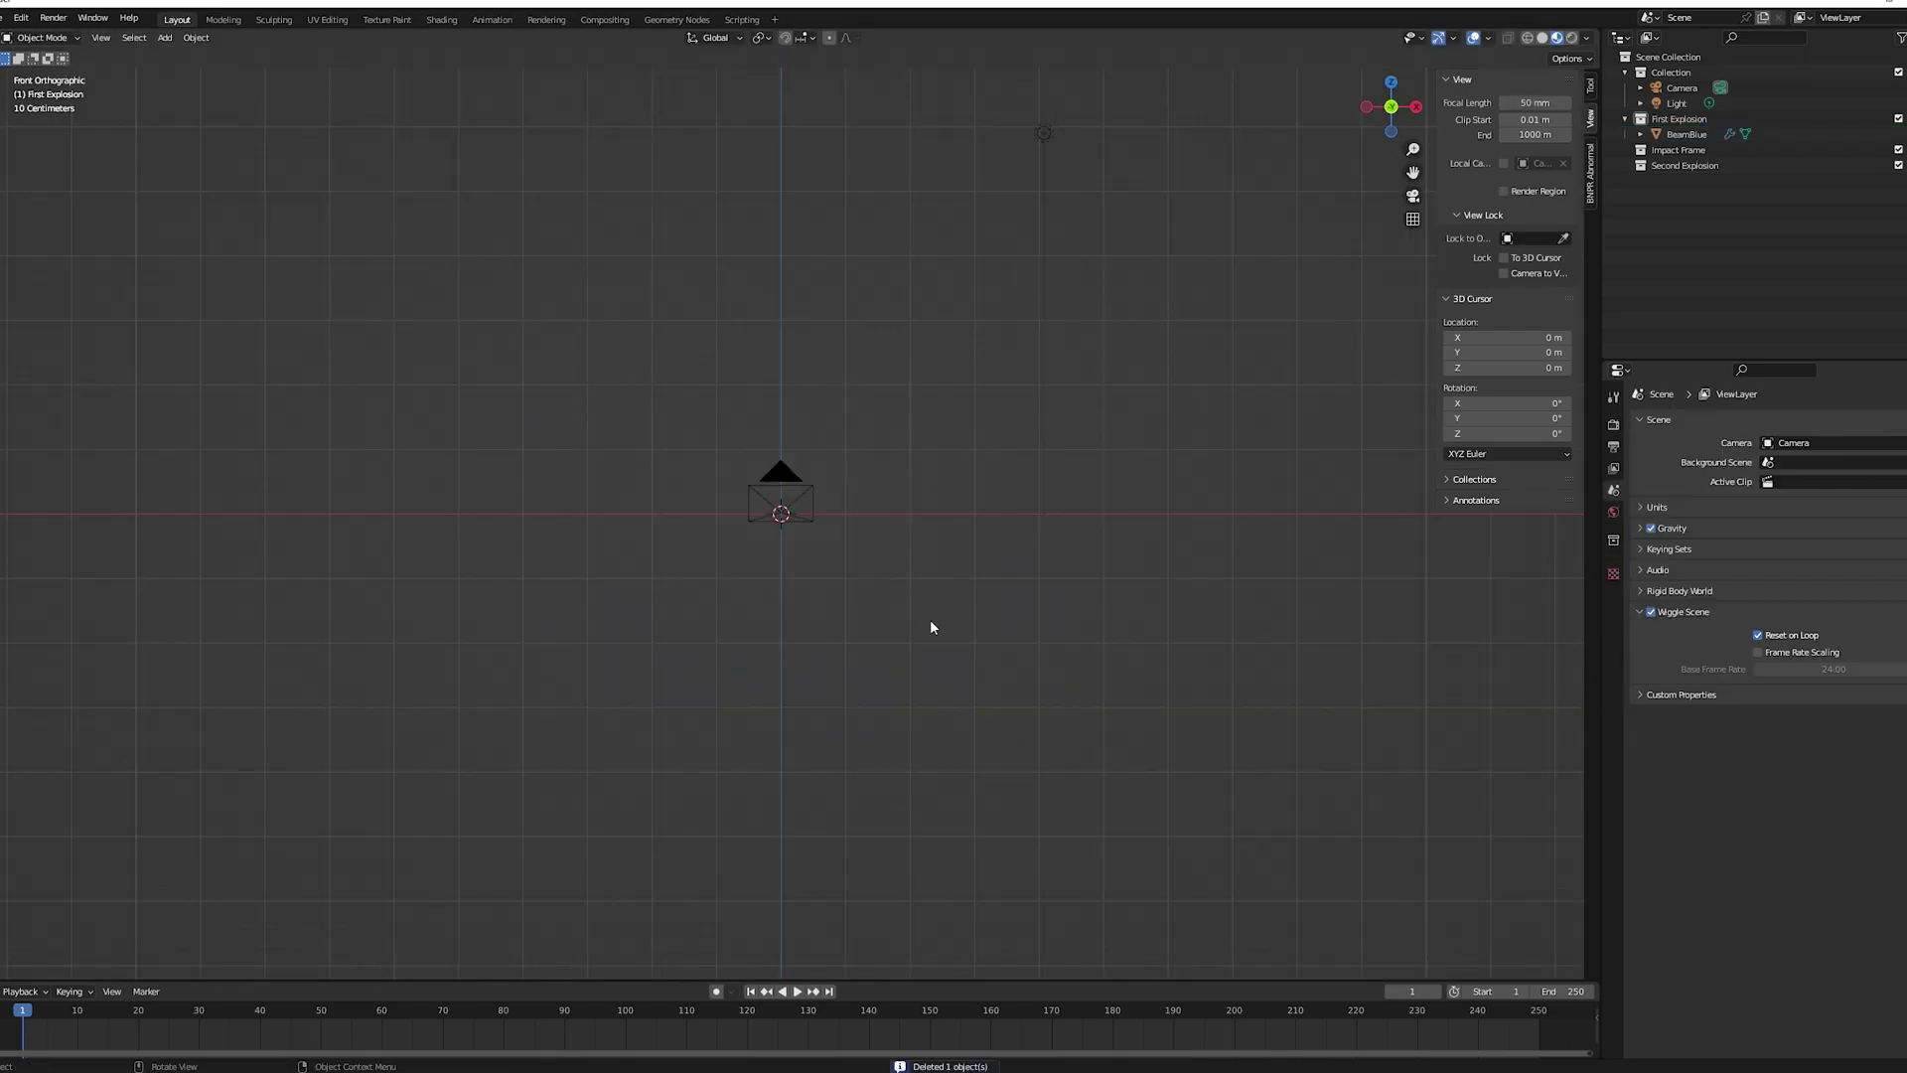
Add a cylinder for the shockwave cone and scale its bottom vertex ring down to about 0.104
{"action": "key", "text": "shift+a"}
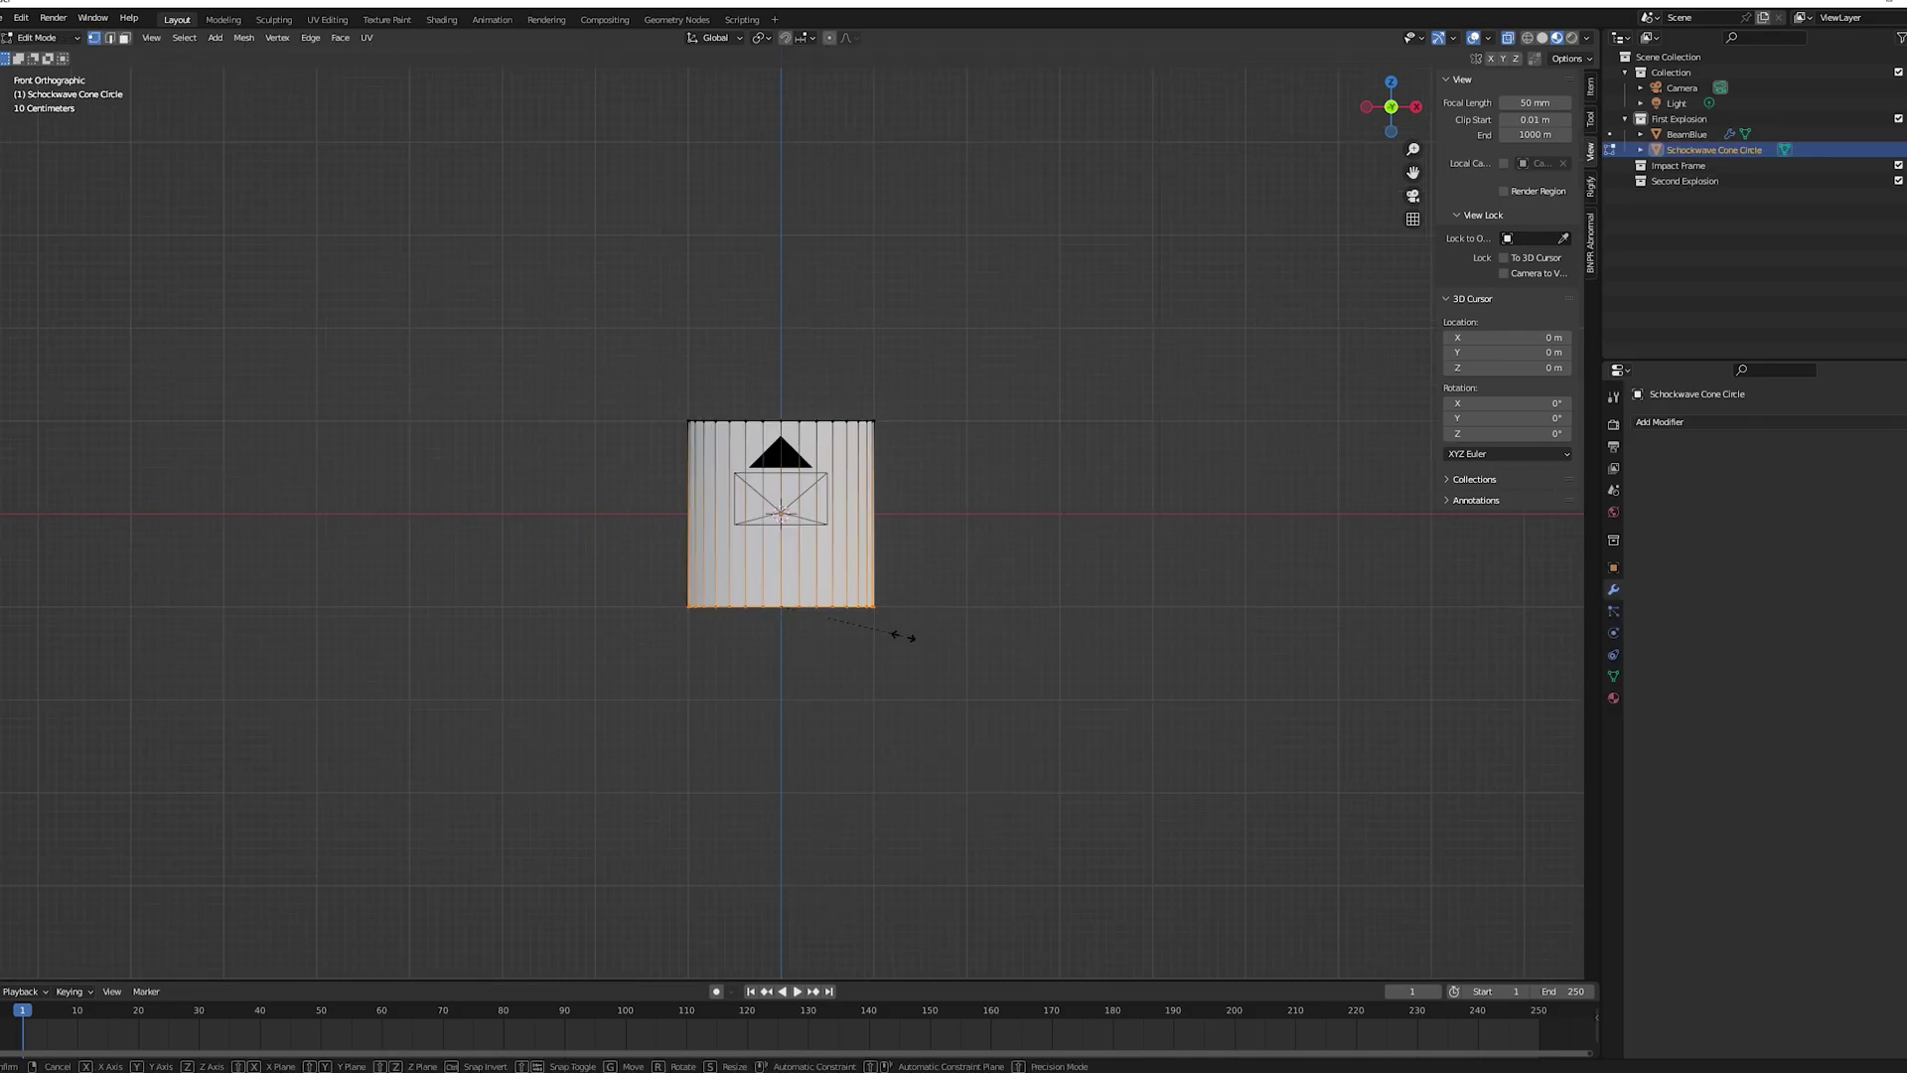
{"action": "key", "text": "s"}
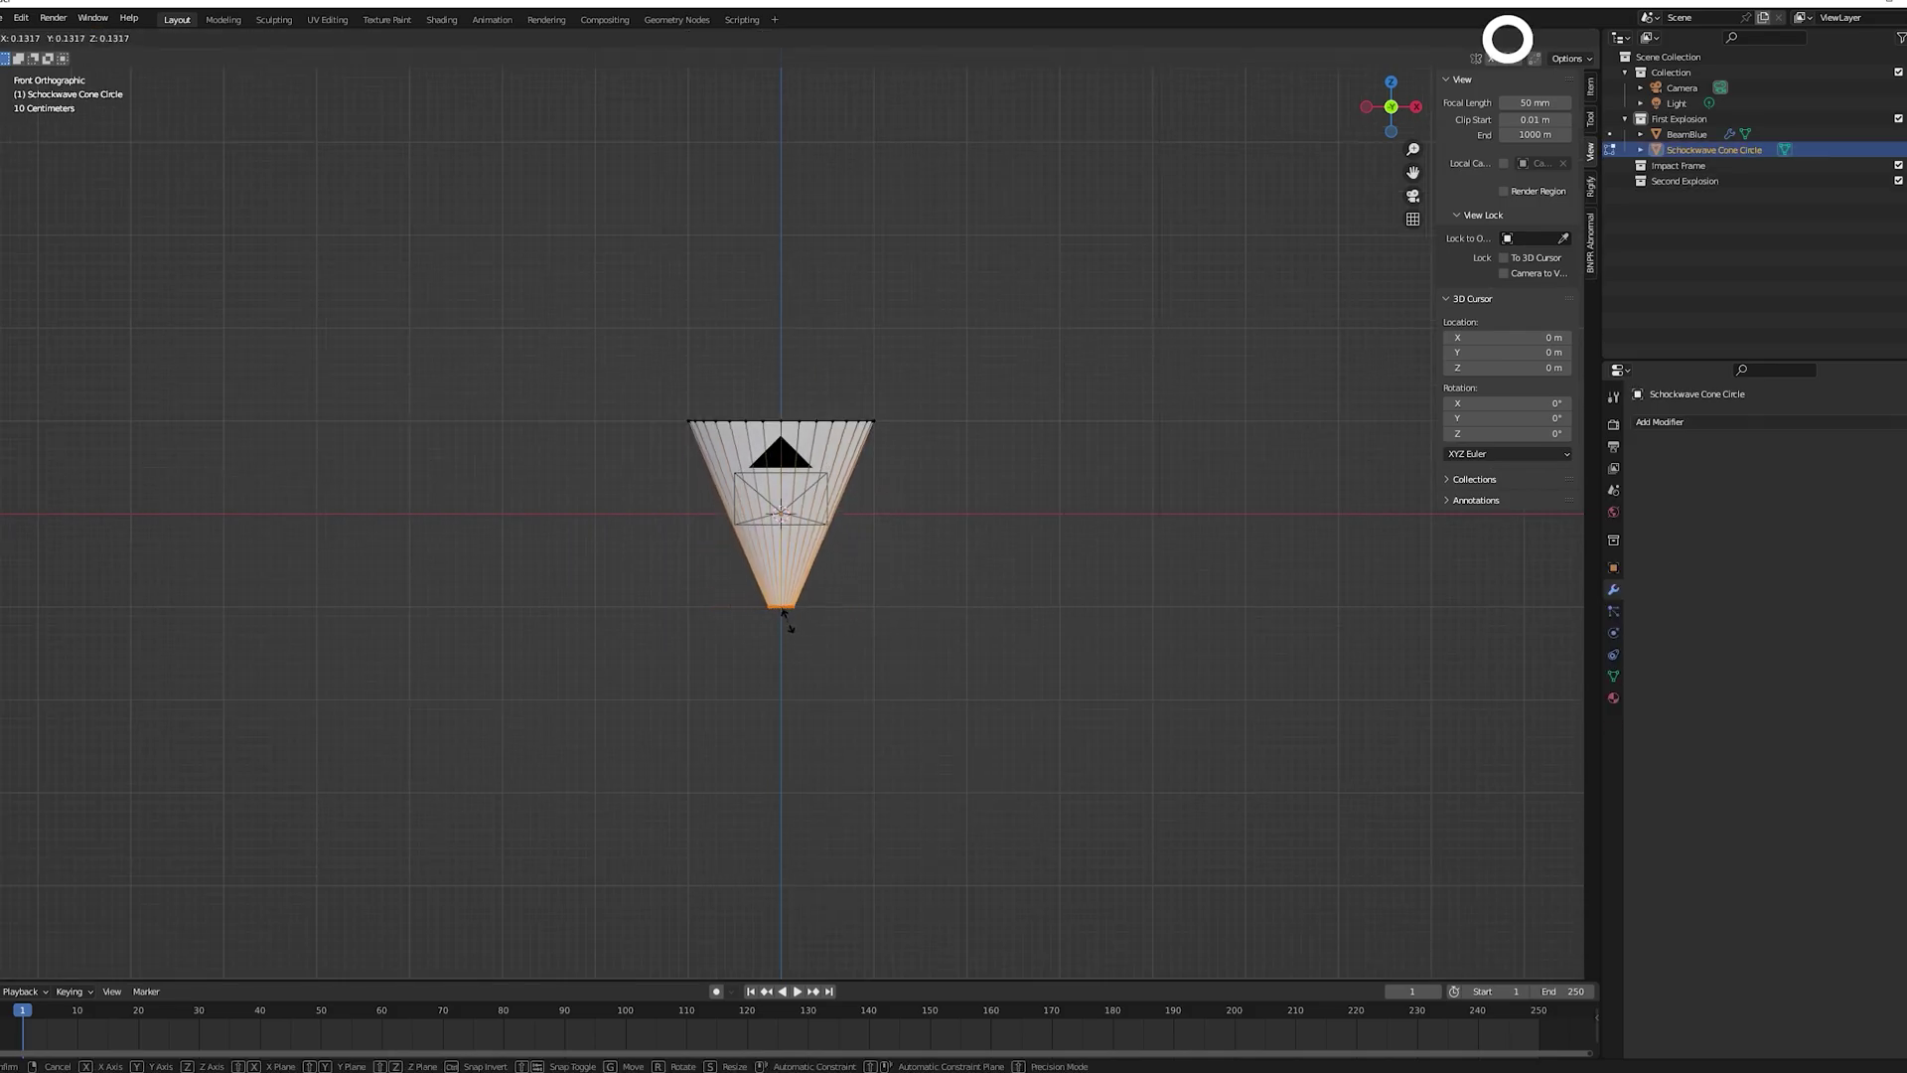
{"action": "left_click", "coordinate": [789, 618]}
{"action": "scroll", "coordinate": [767, 798], "scroll_direction": "up", "scroll_amount": 6}
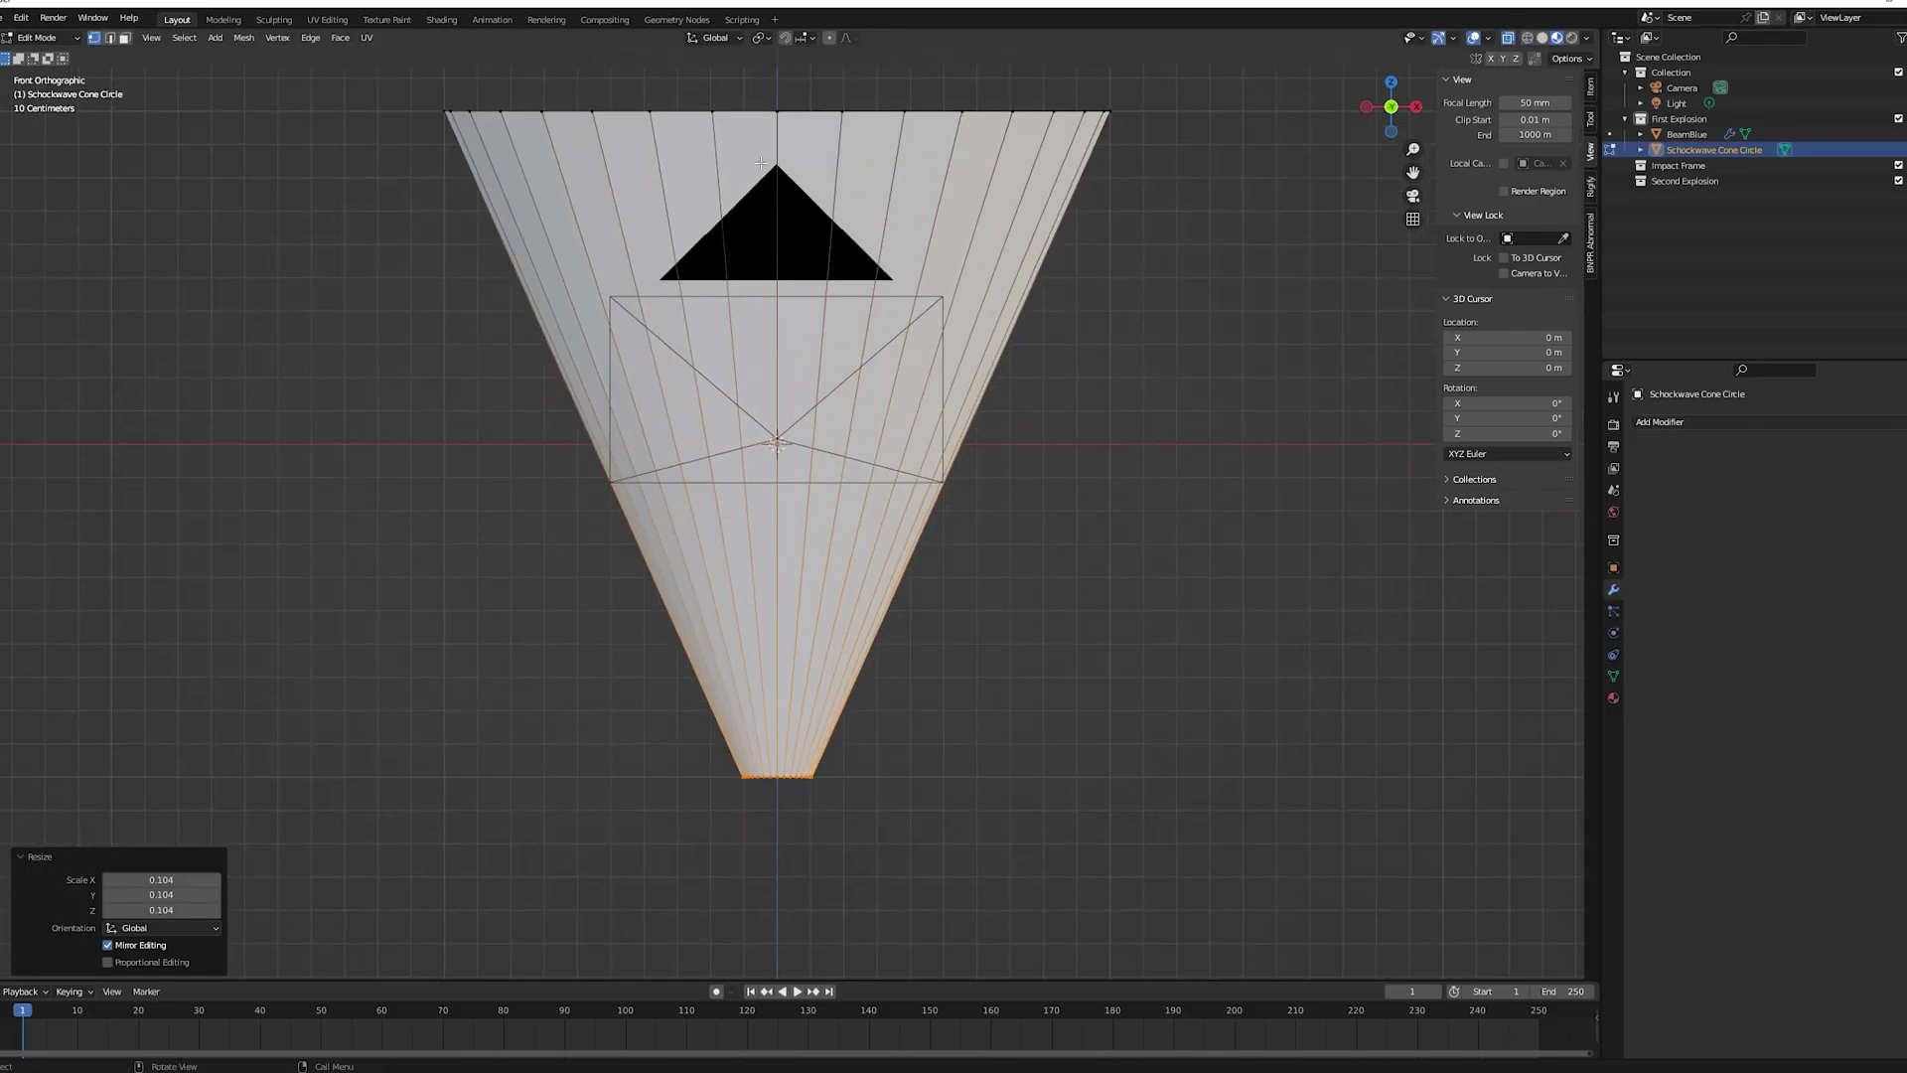
Widen the cone by scaling its top ring up about 2.6 times and its bottom ring up about 5 times
{"action": "scroll", "coordinate": [767, 797], "scroll_direction": "down", "scroll_amount": 3}
{"action": "left_click_drag", "start_coordinate": [515, 212], "coordinate": [1028, 359]}
{"action": "key", "text": "s"}
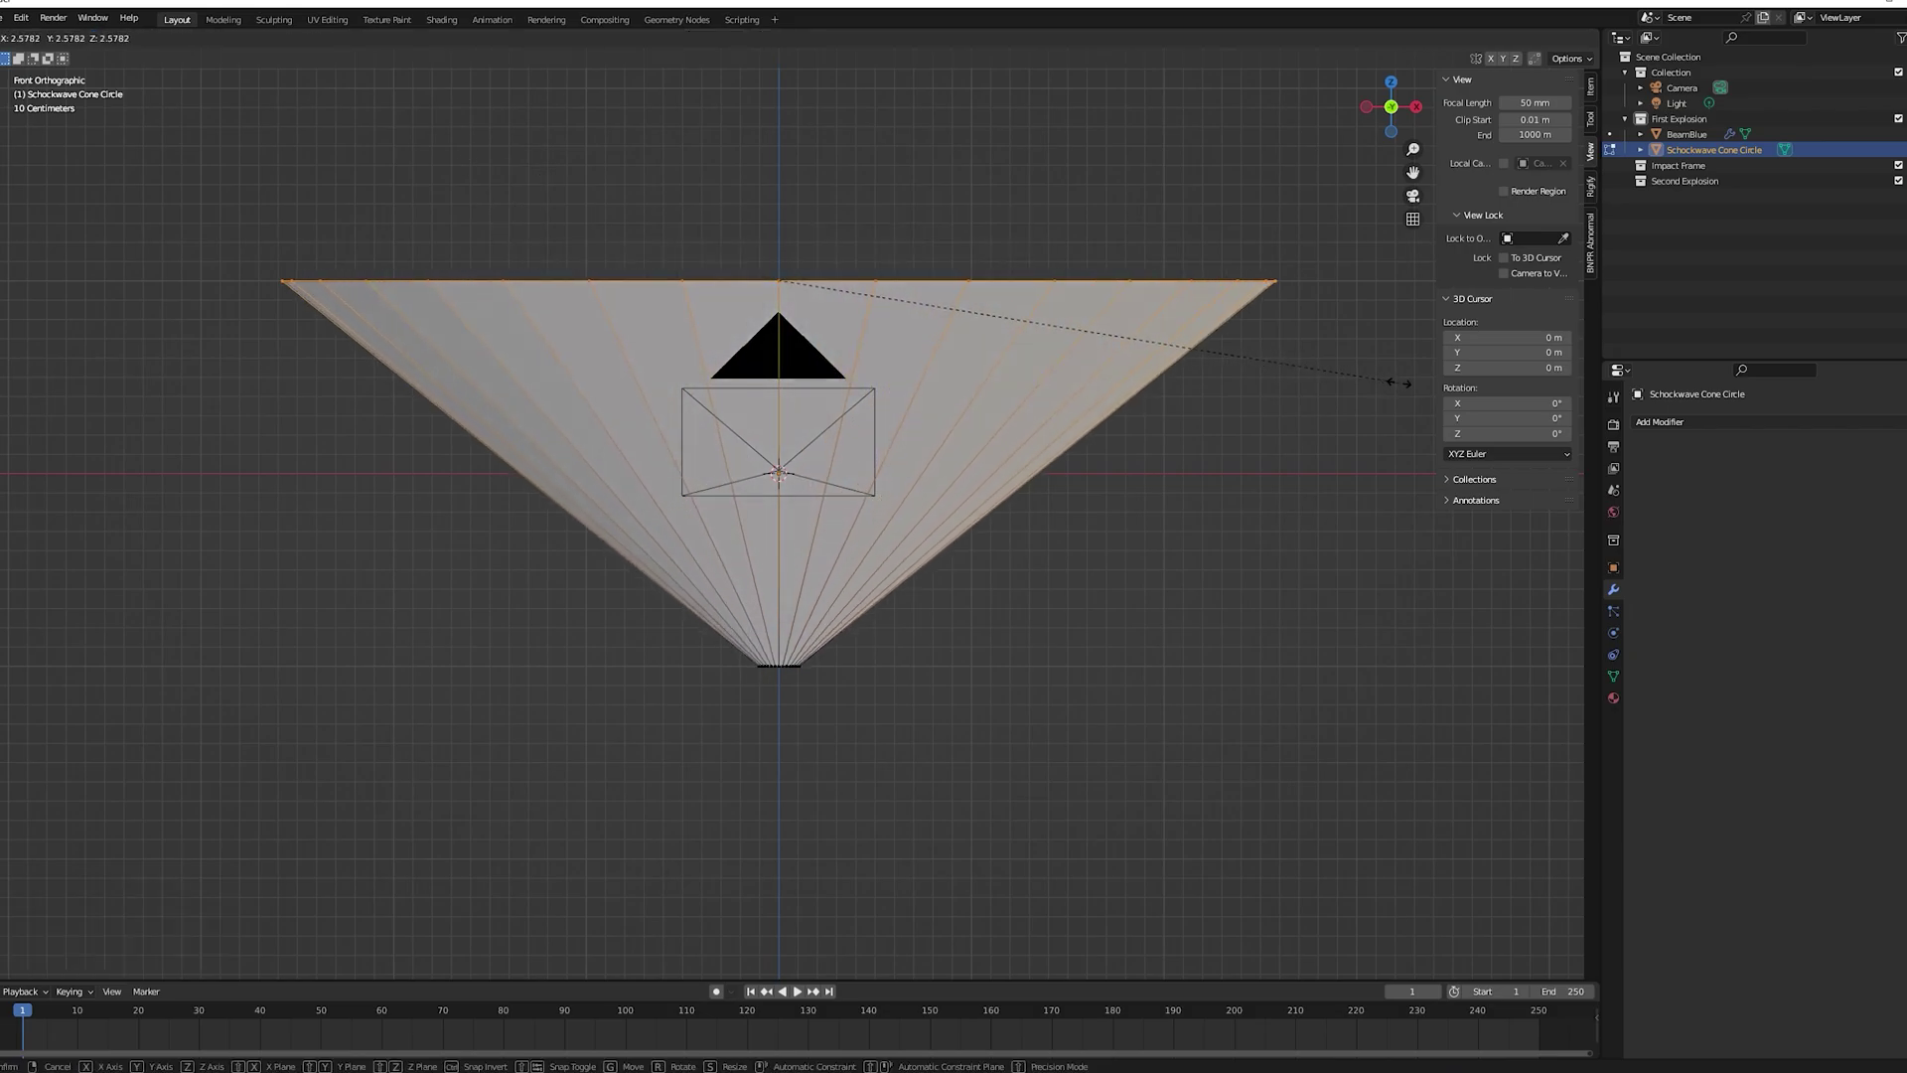
{"action": "left_click", "coordinate": [1405, 384]}
{"action": "key", "text": "ctrl+i"}
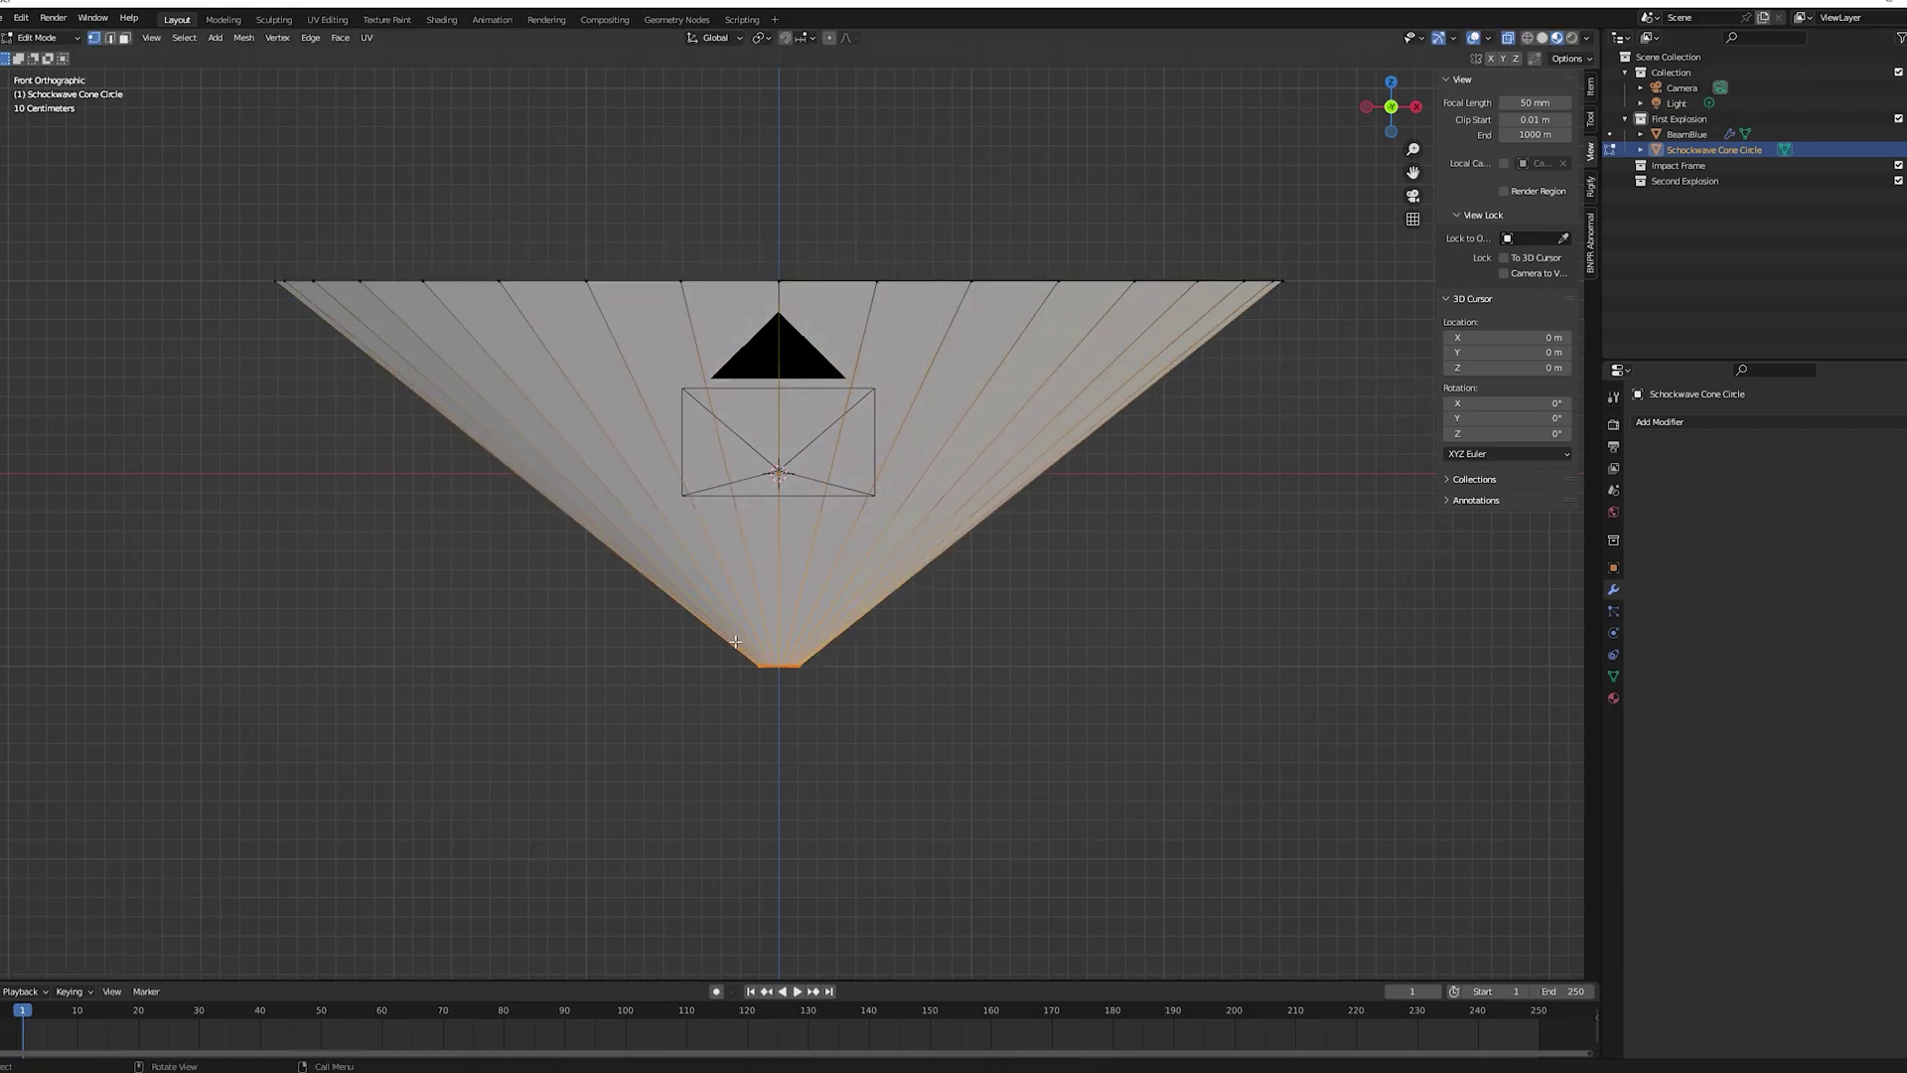
{"action": "key", "text": "s"}
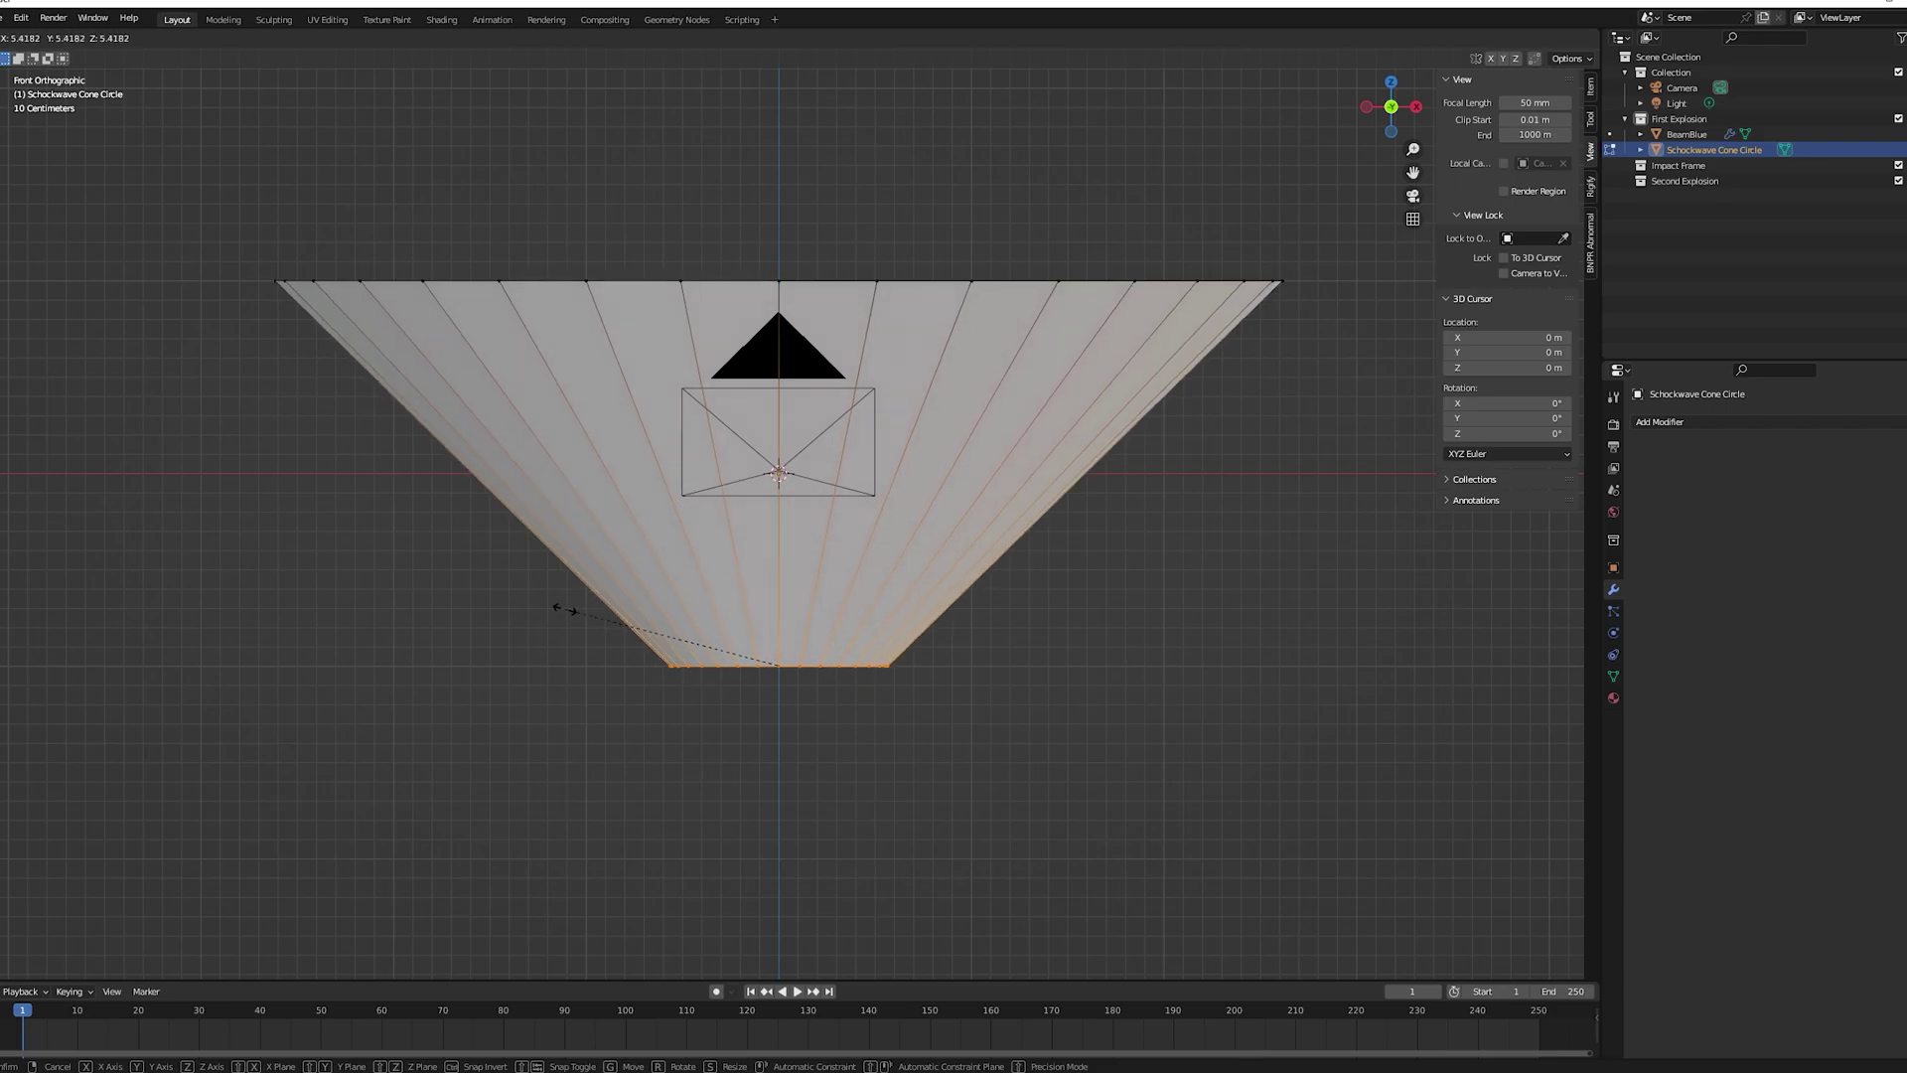
{"action": "left_click", "coordinate": [583, 609]}
Subdivide the whole cone mesh with 4 cuts
{"action": "key", "text": "a"}
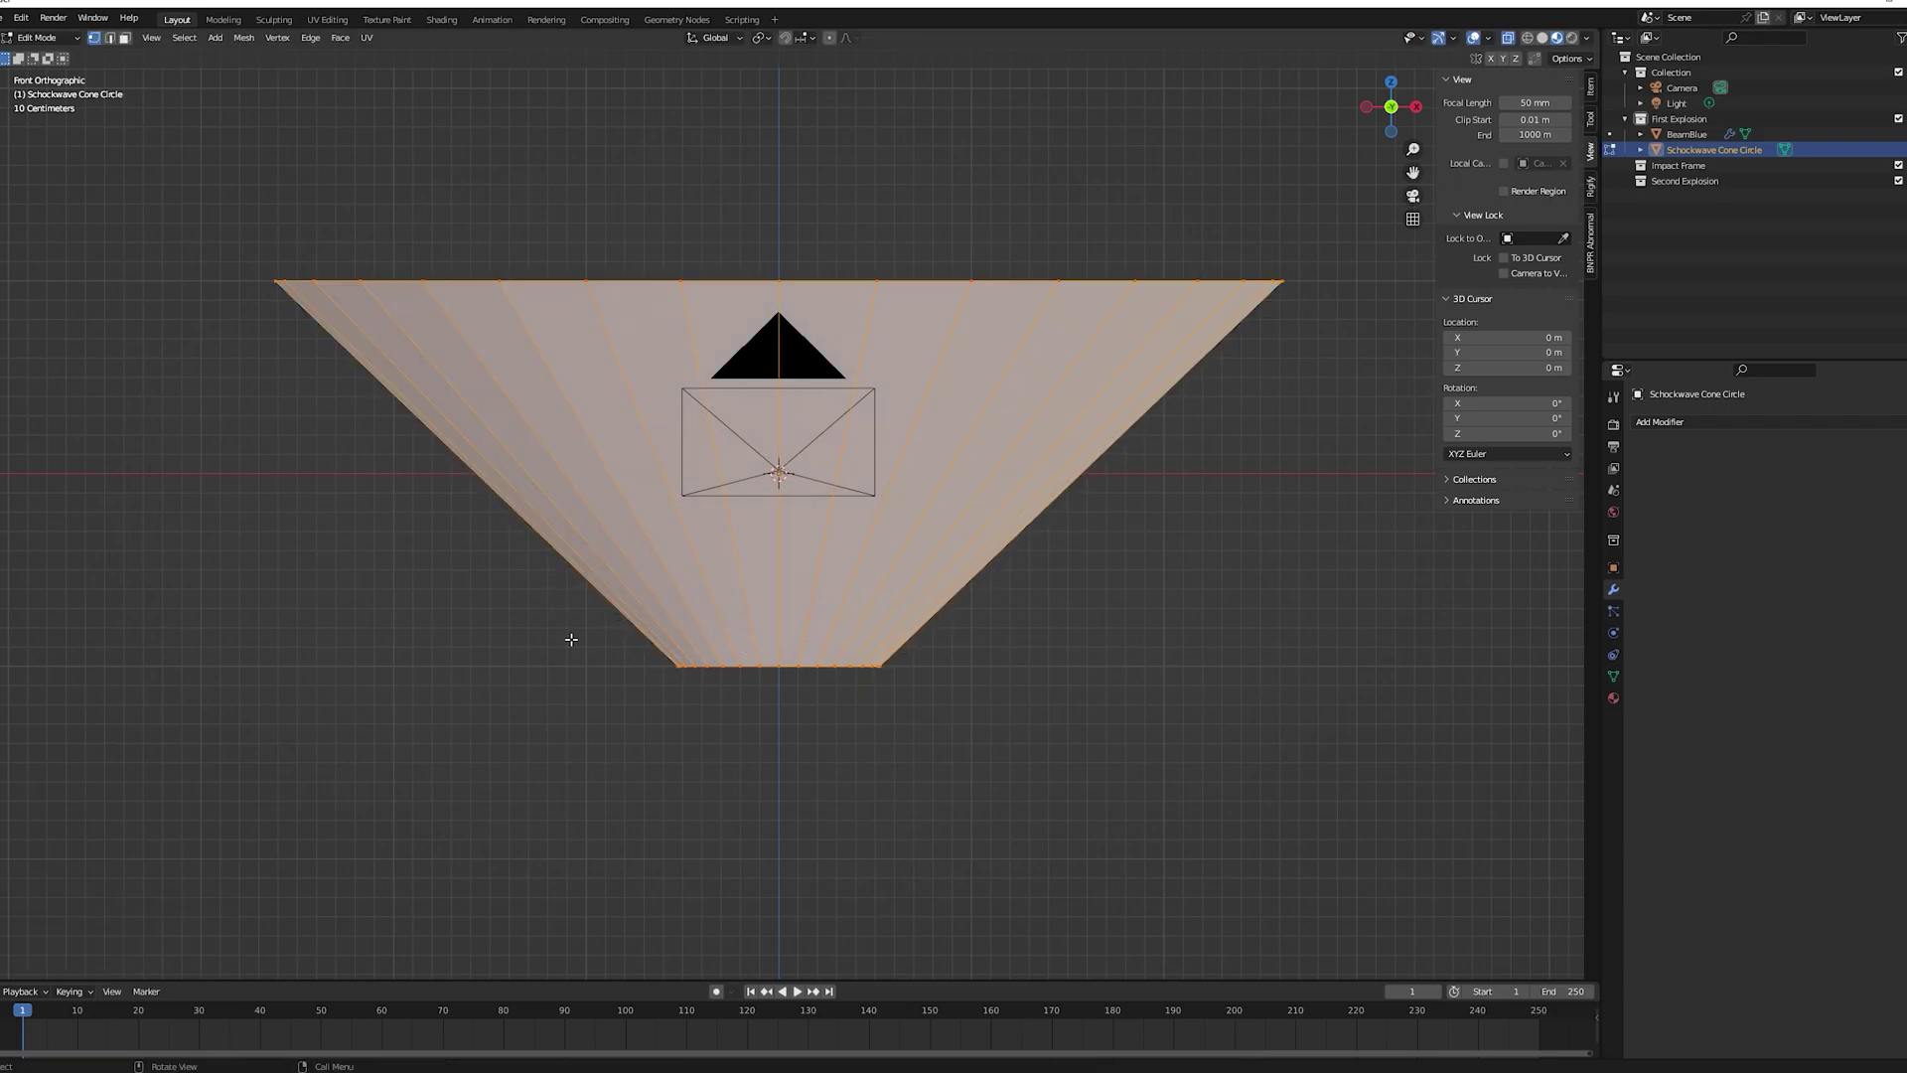
{"action": "right_click", "coordinate": [579, 631]}
{"action": "left_click", "coordinate": [624, 575]}
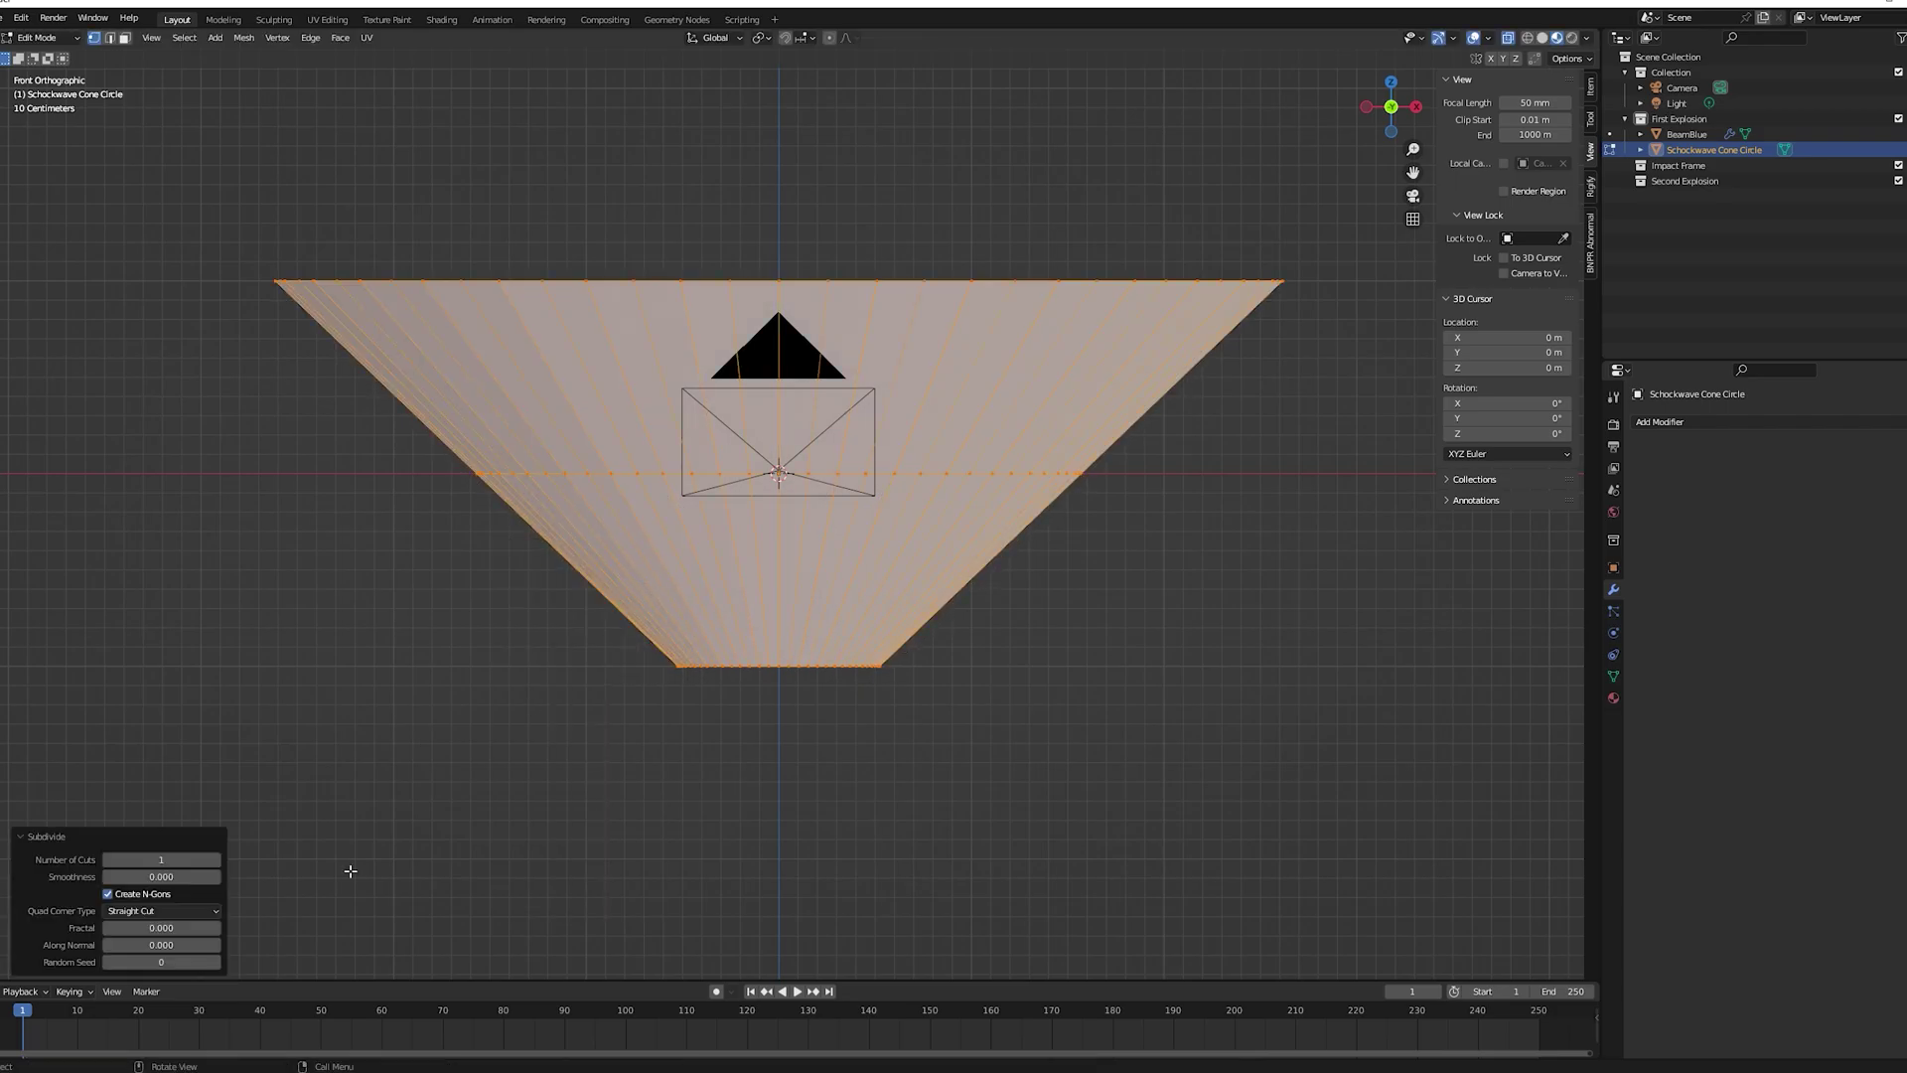
{"action": "left_click", "coordinate": [217, 858]}
{"action": "left_click", "coordinate": [216, 858]}
{"action": "left_click", "coordinate": [217, 858]}
Round off the cone's lower end by scaling in its two lowest vertex rings, the bottom one a second time by 0.808, and return to Object Mode
{"action": "left_click", "coordinate": [659, 660]}
{"action": "left_click_drag", "start_coordinate": [647, 648], "coordinate": [988, 717]}
{"action": "key", "text": "s"}
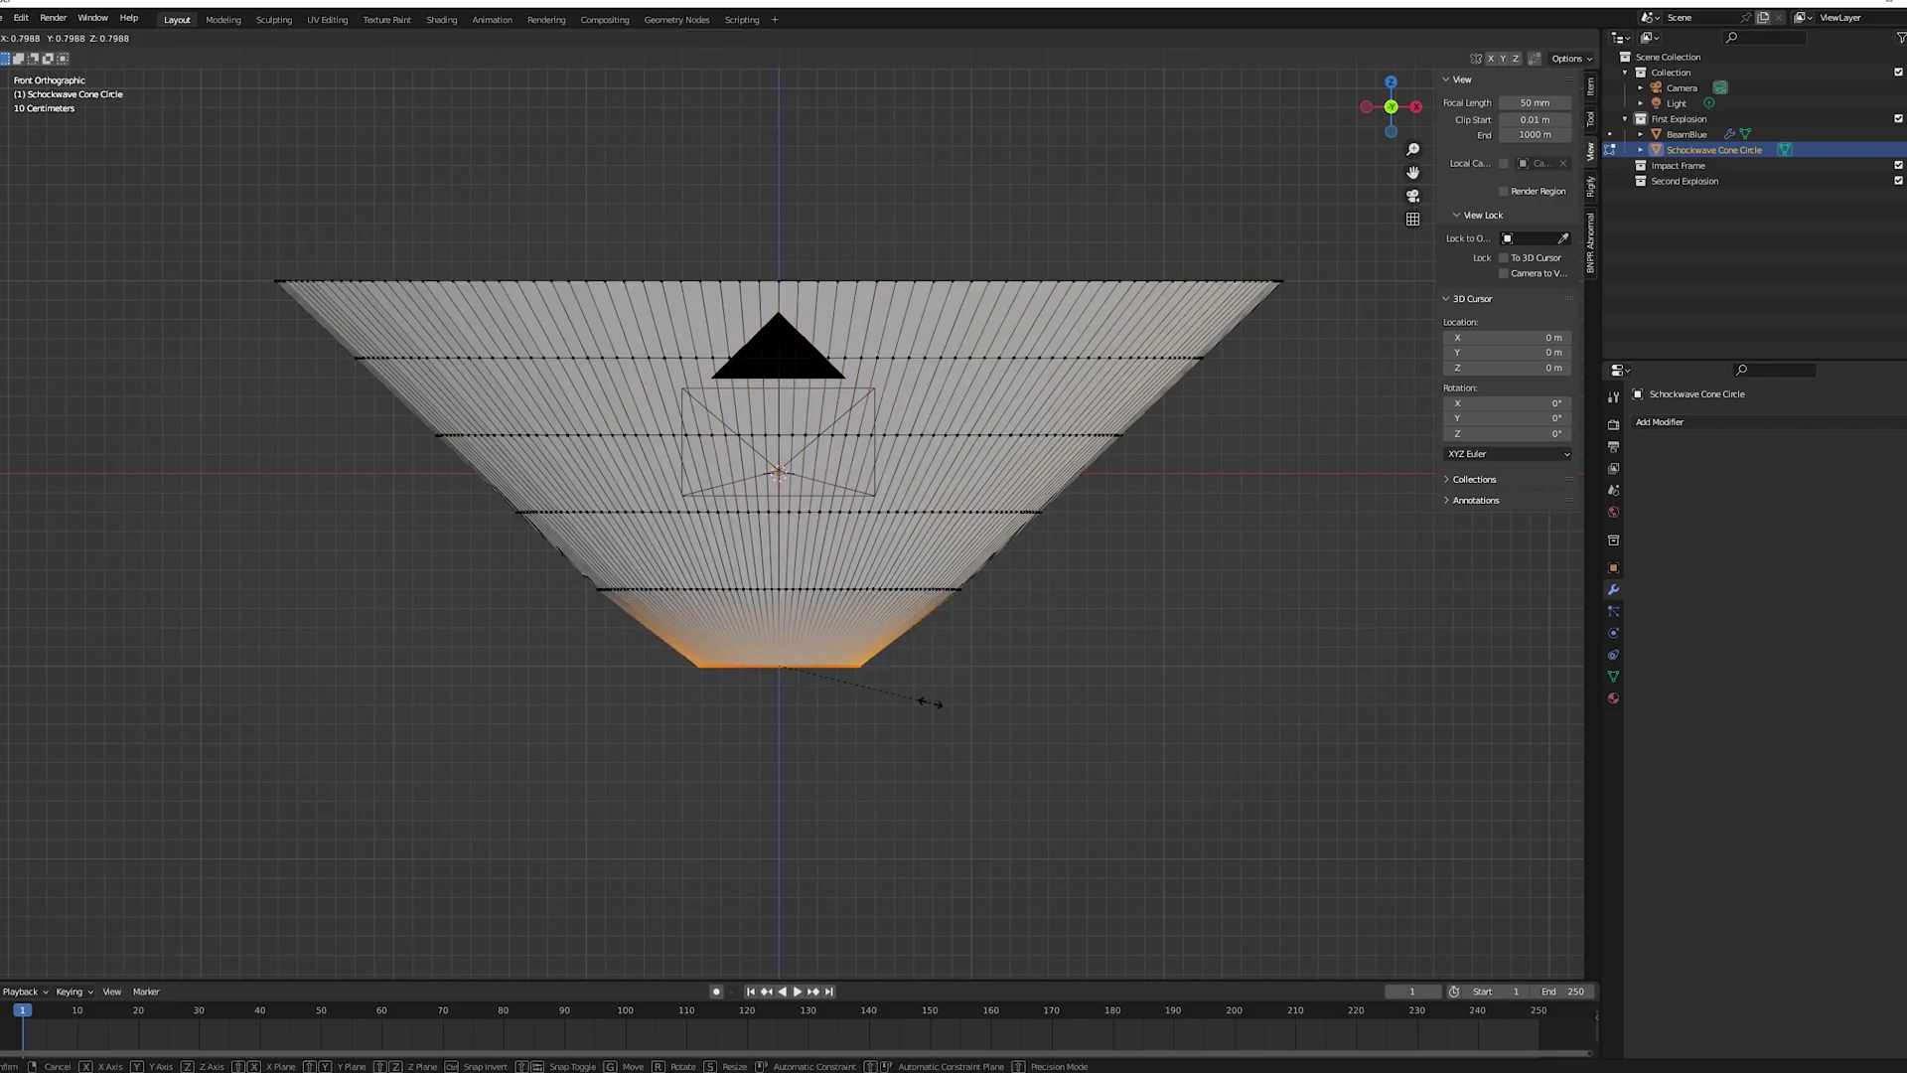
{"action": "left_click", "coordinate": [898, 694]}
{"action": "left_click_drag", "start_coordinate": [532, 559], "coordinate": [998, 635]}
{"action": "key", "text": "s"}
{"action": "left_click", "coordinate": [983, 631]}
{"action": "left_click_drag", "start_coordinate": [681, 649], "coordinate": [904, 707]}
{"action": "key", "text": "s"}
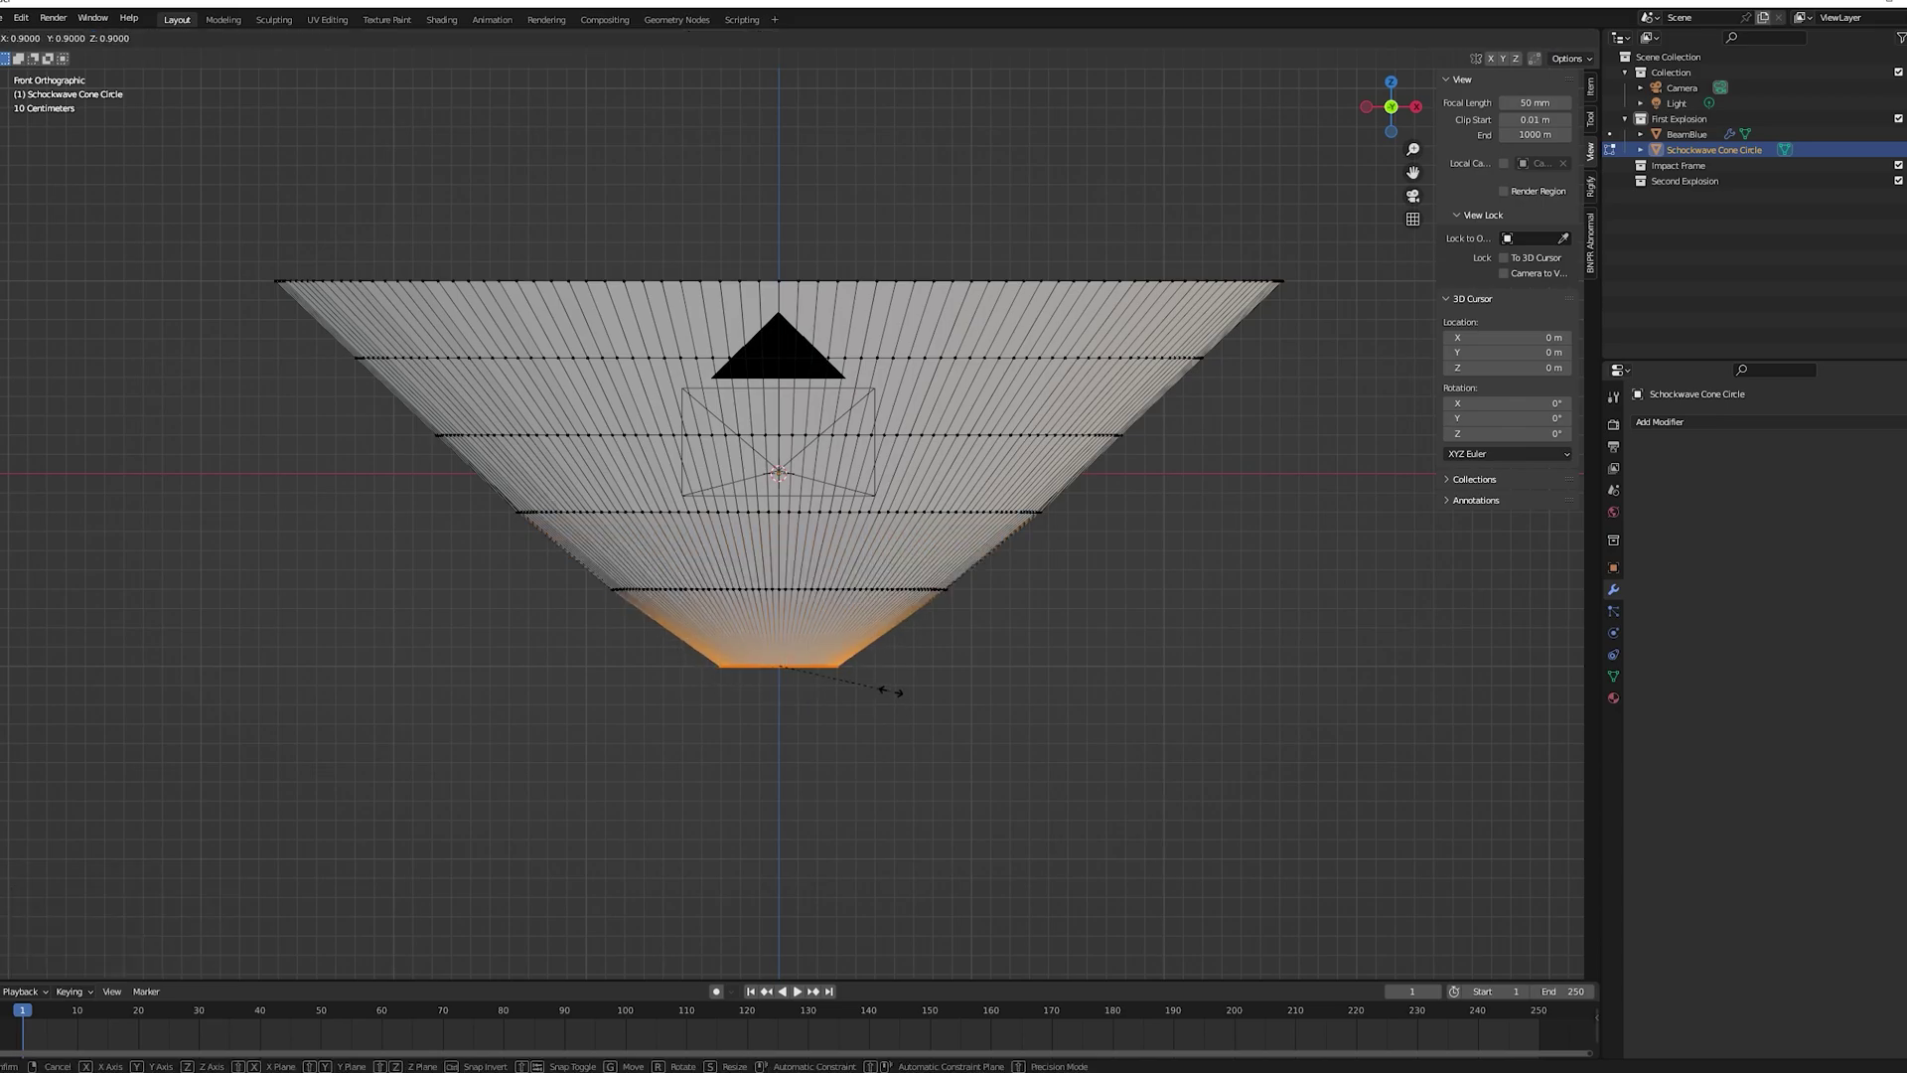
{"action": "left_click", "coordinate": [873, 685]}
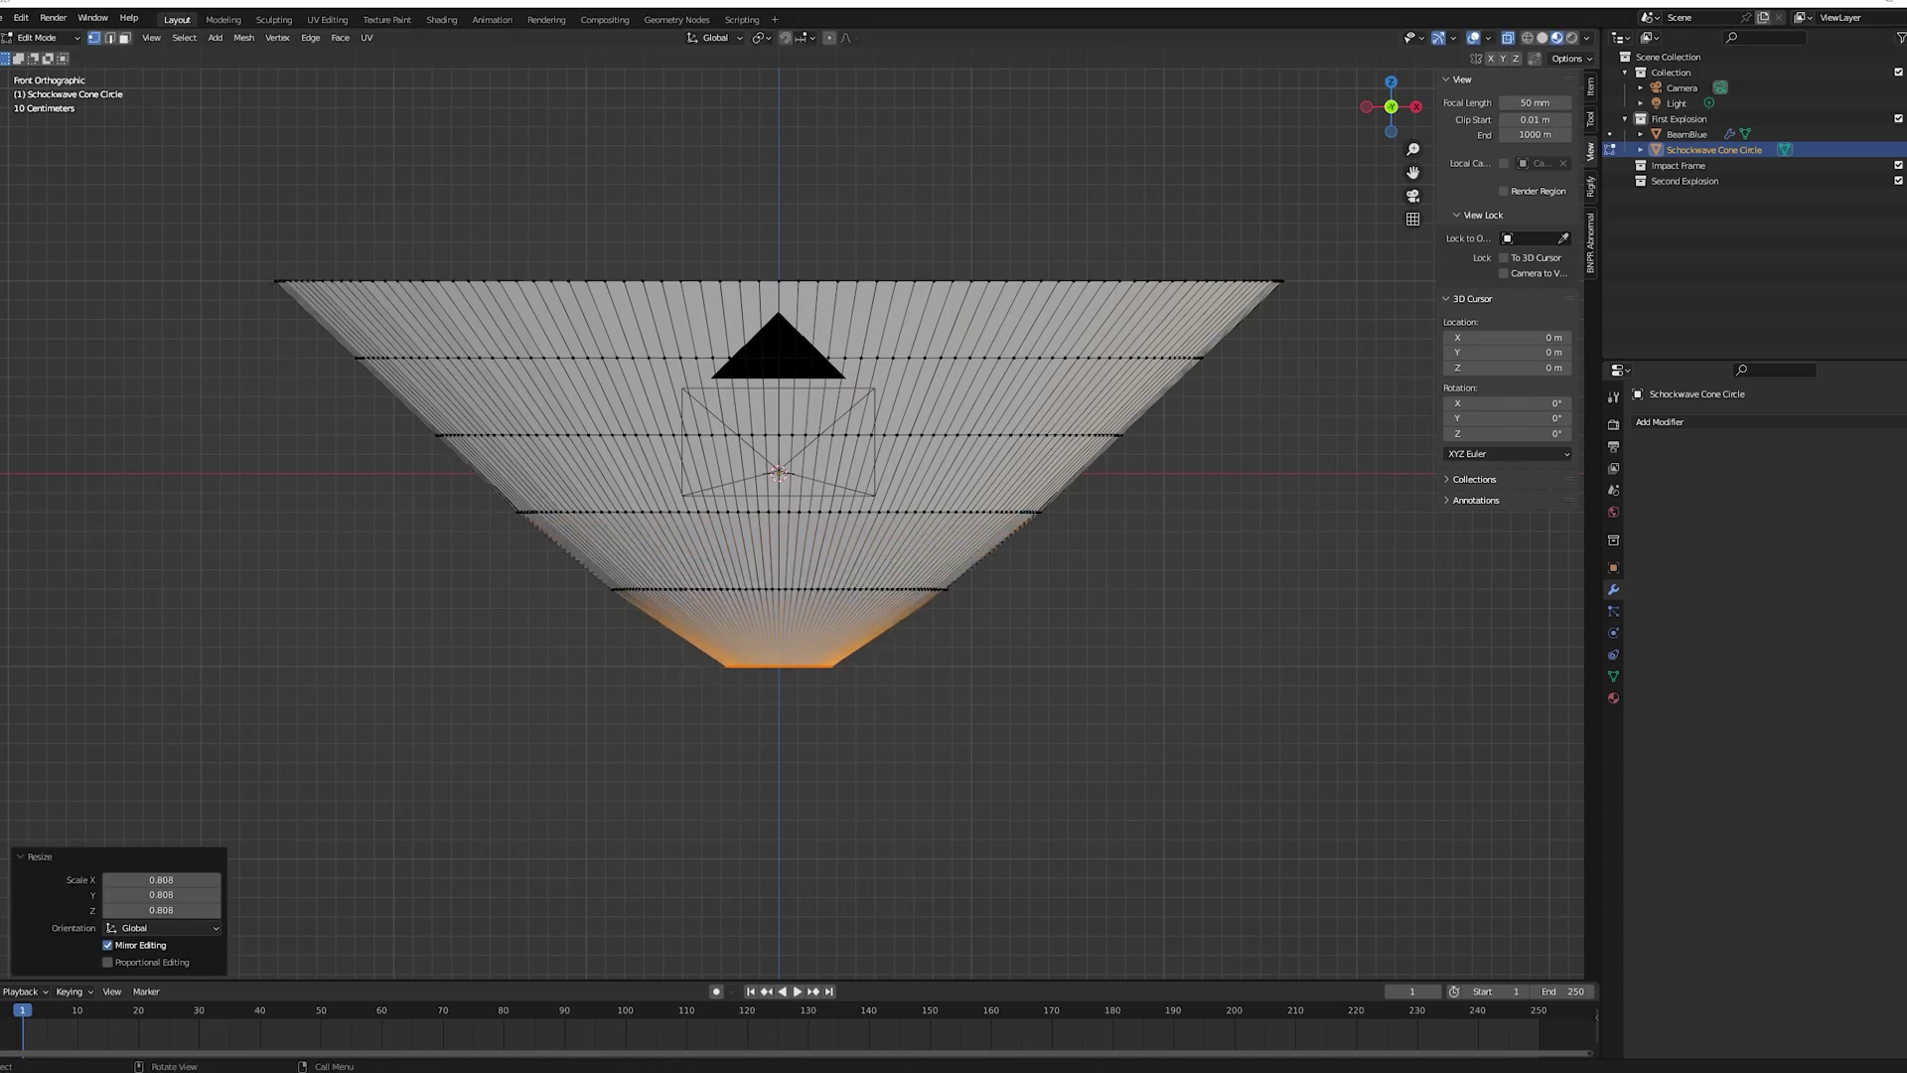
{"action": "scroll", "coordinate": [963, 681], "scroll_direction": "down", "scroll_amount": 3}
{"action": "key", "text": "Tab"}
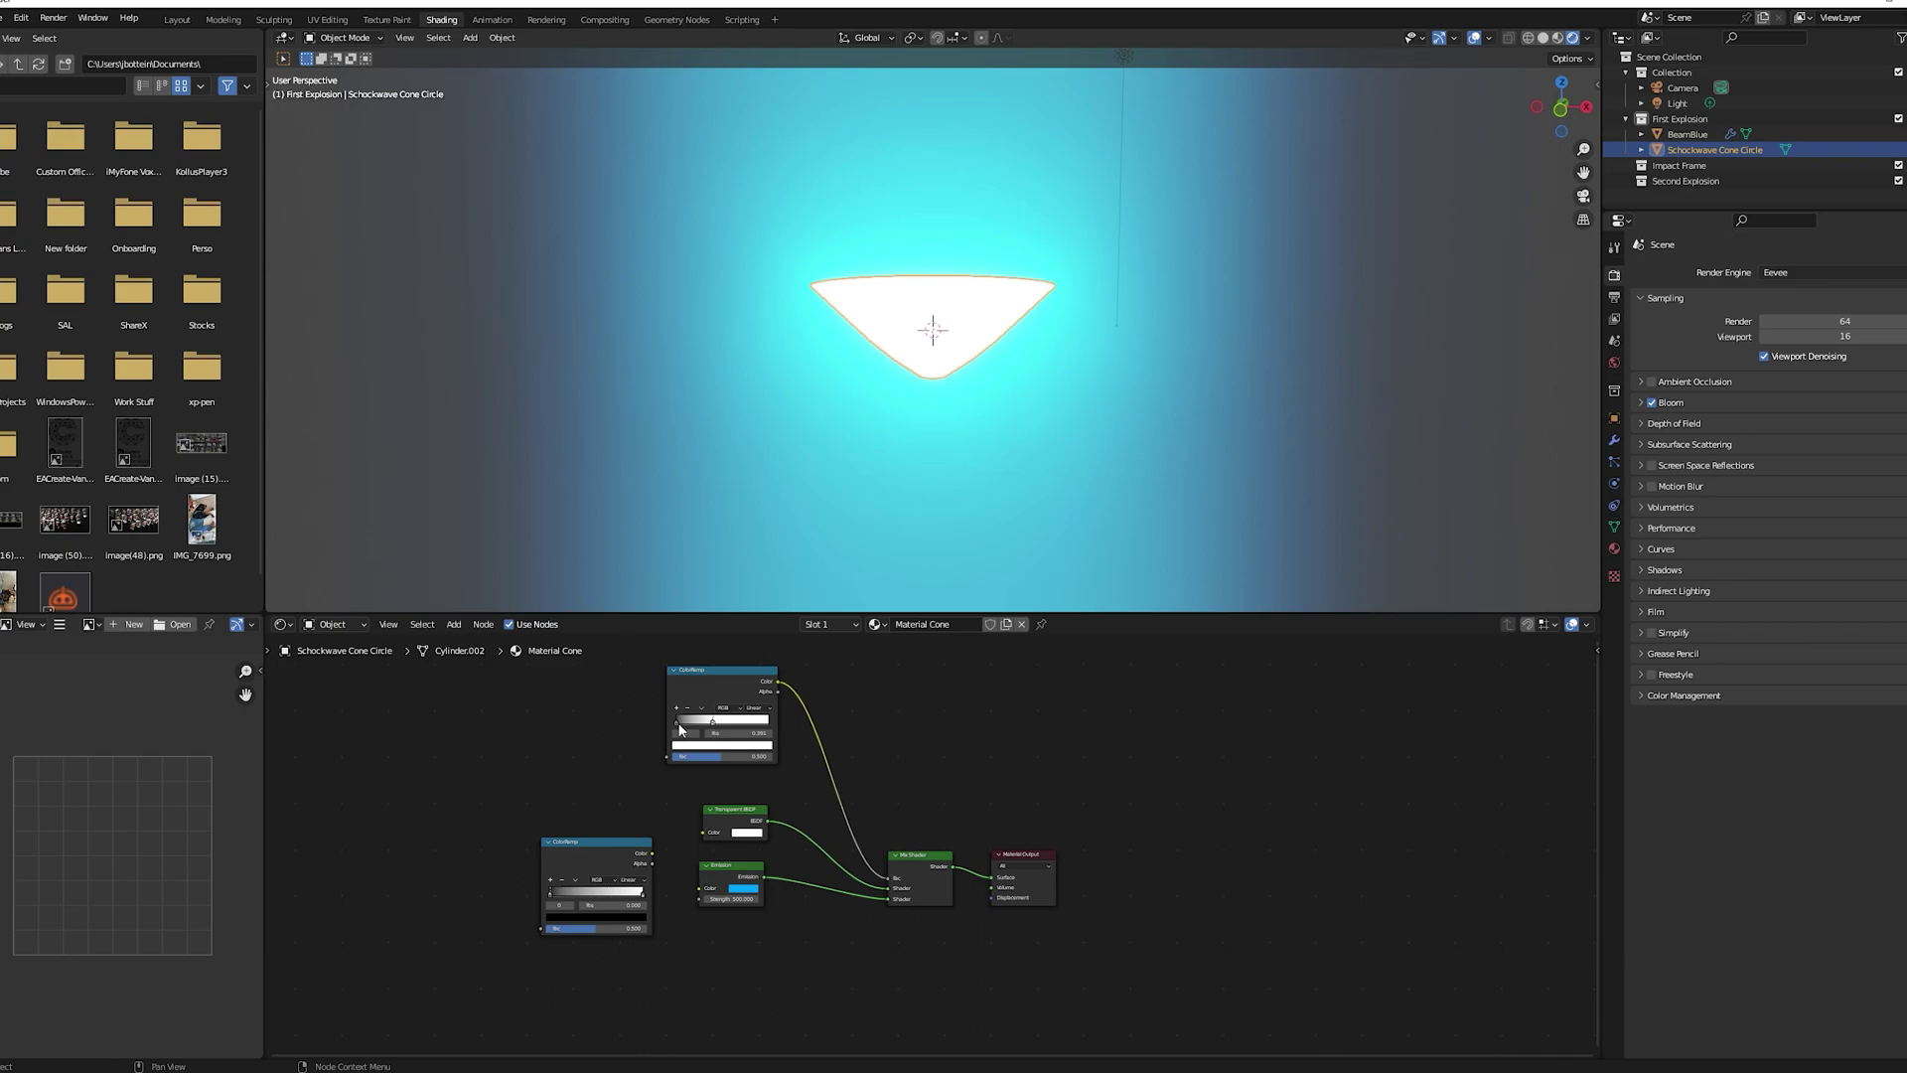
Add a third stop to the Color Ramp feeding the Mix Shader and make it black at position 0.550
{"action": "left_click_drag", "start_coordinate": [679, 730], "coordinate": [699, 728]}
{"action": "left_click", "coordinate": [676, 708]}
{"action": "left_click_drag", "start_coordinate": [703, 727], "coordinate": [726, 728]}
{"action": "left_click", "coordinate": [757, 746]}
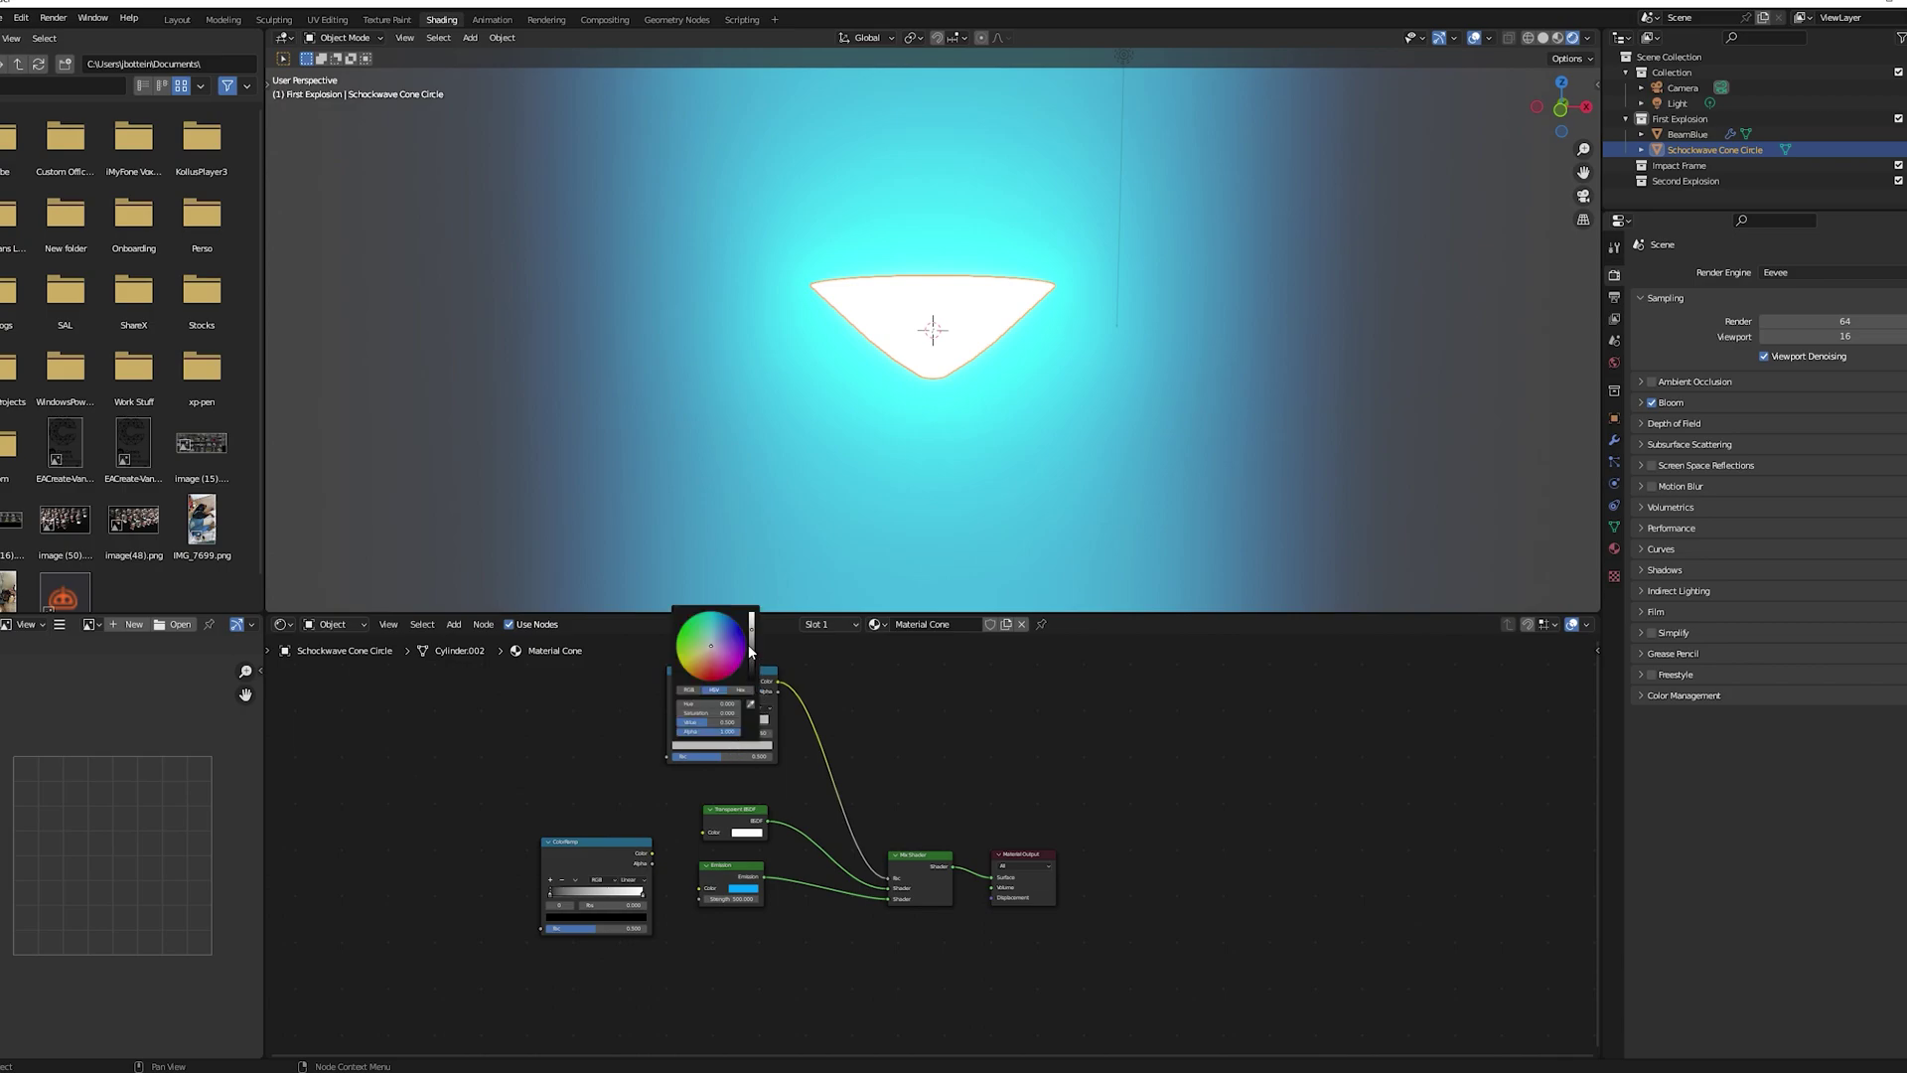
{"action": "left_click_drag", "start_coordinate": [754, 636], "coordinate": [752, 679]}
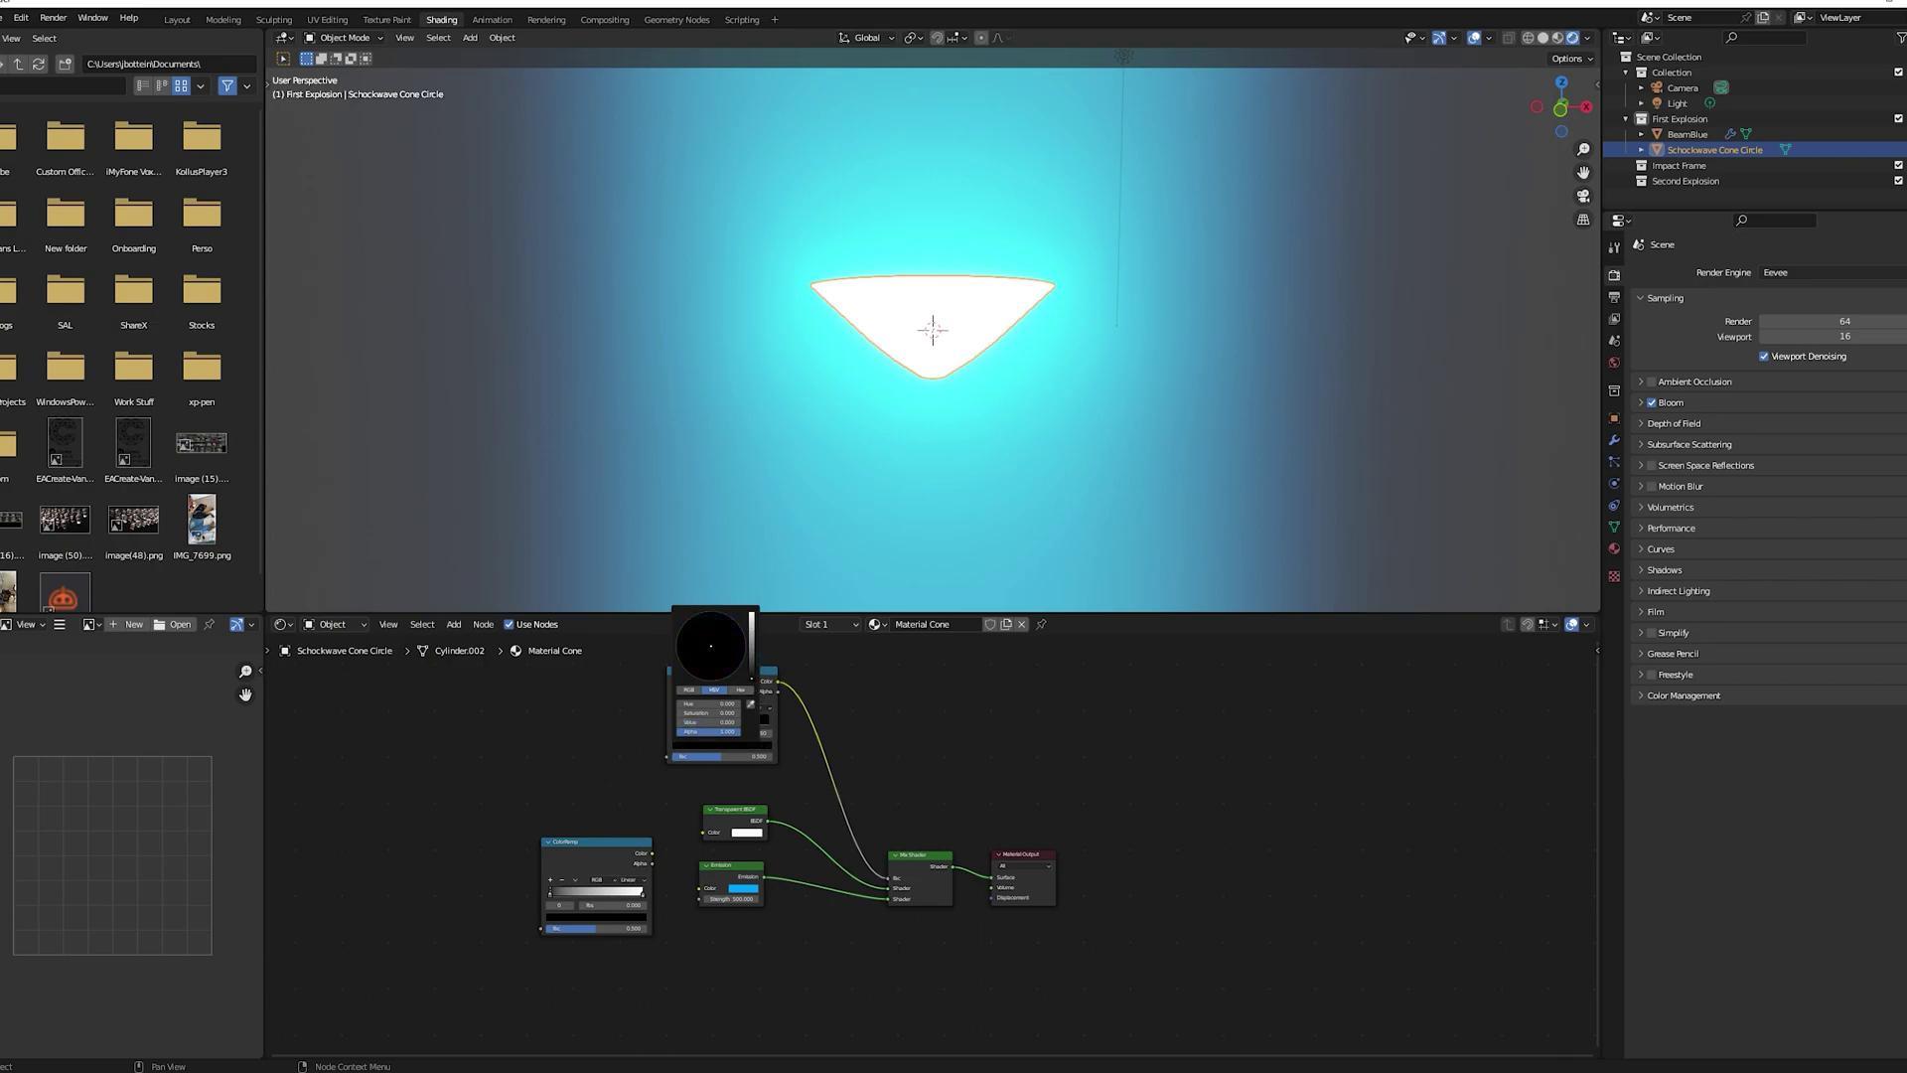
Enlarge the shader editor and add a Gradient Texture node in front of the upper Color Ramp
{"action": "left_click_drag", "start_coordinate": [782, 611], "coordinate": [784, 437]}
{"action": "scroll", "coordinate": [854, 371], "scroll_direction": "up", "scroll_amount": 3}
{"action": "scroll", "coordinate": [803, 684], "scroll_direction": "up", "scroll_amount": 5}
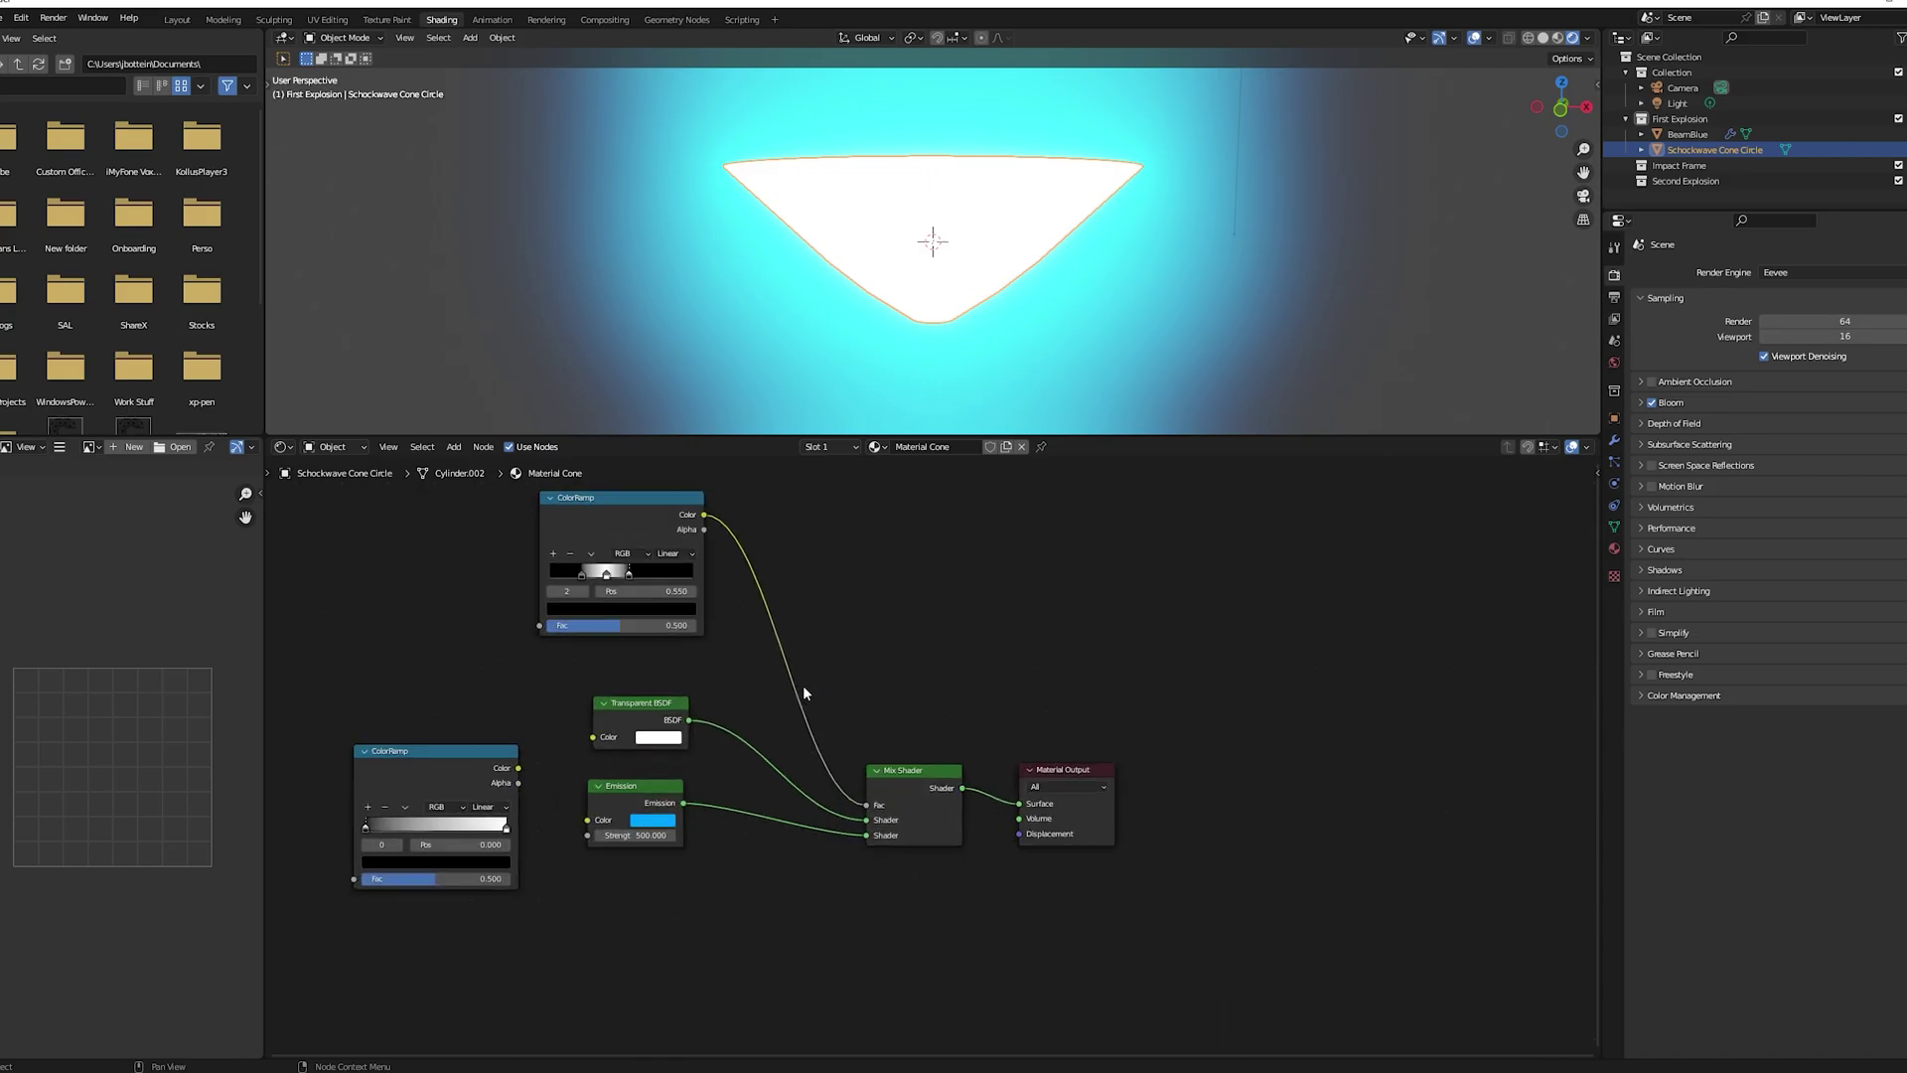
{"action": "middle_click_drag", "start_coordinate": [803, 683], "coordinate": [845, 742]}
{"action": "key", "text": "shift+a"}
{"action": "type", "text": "gradi"}
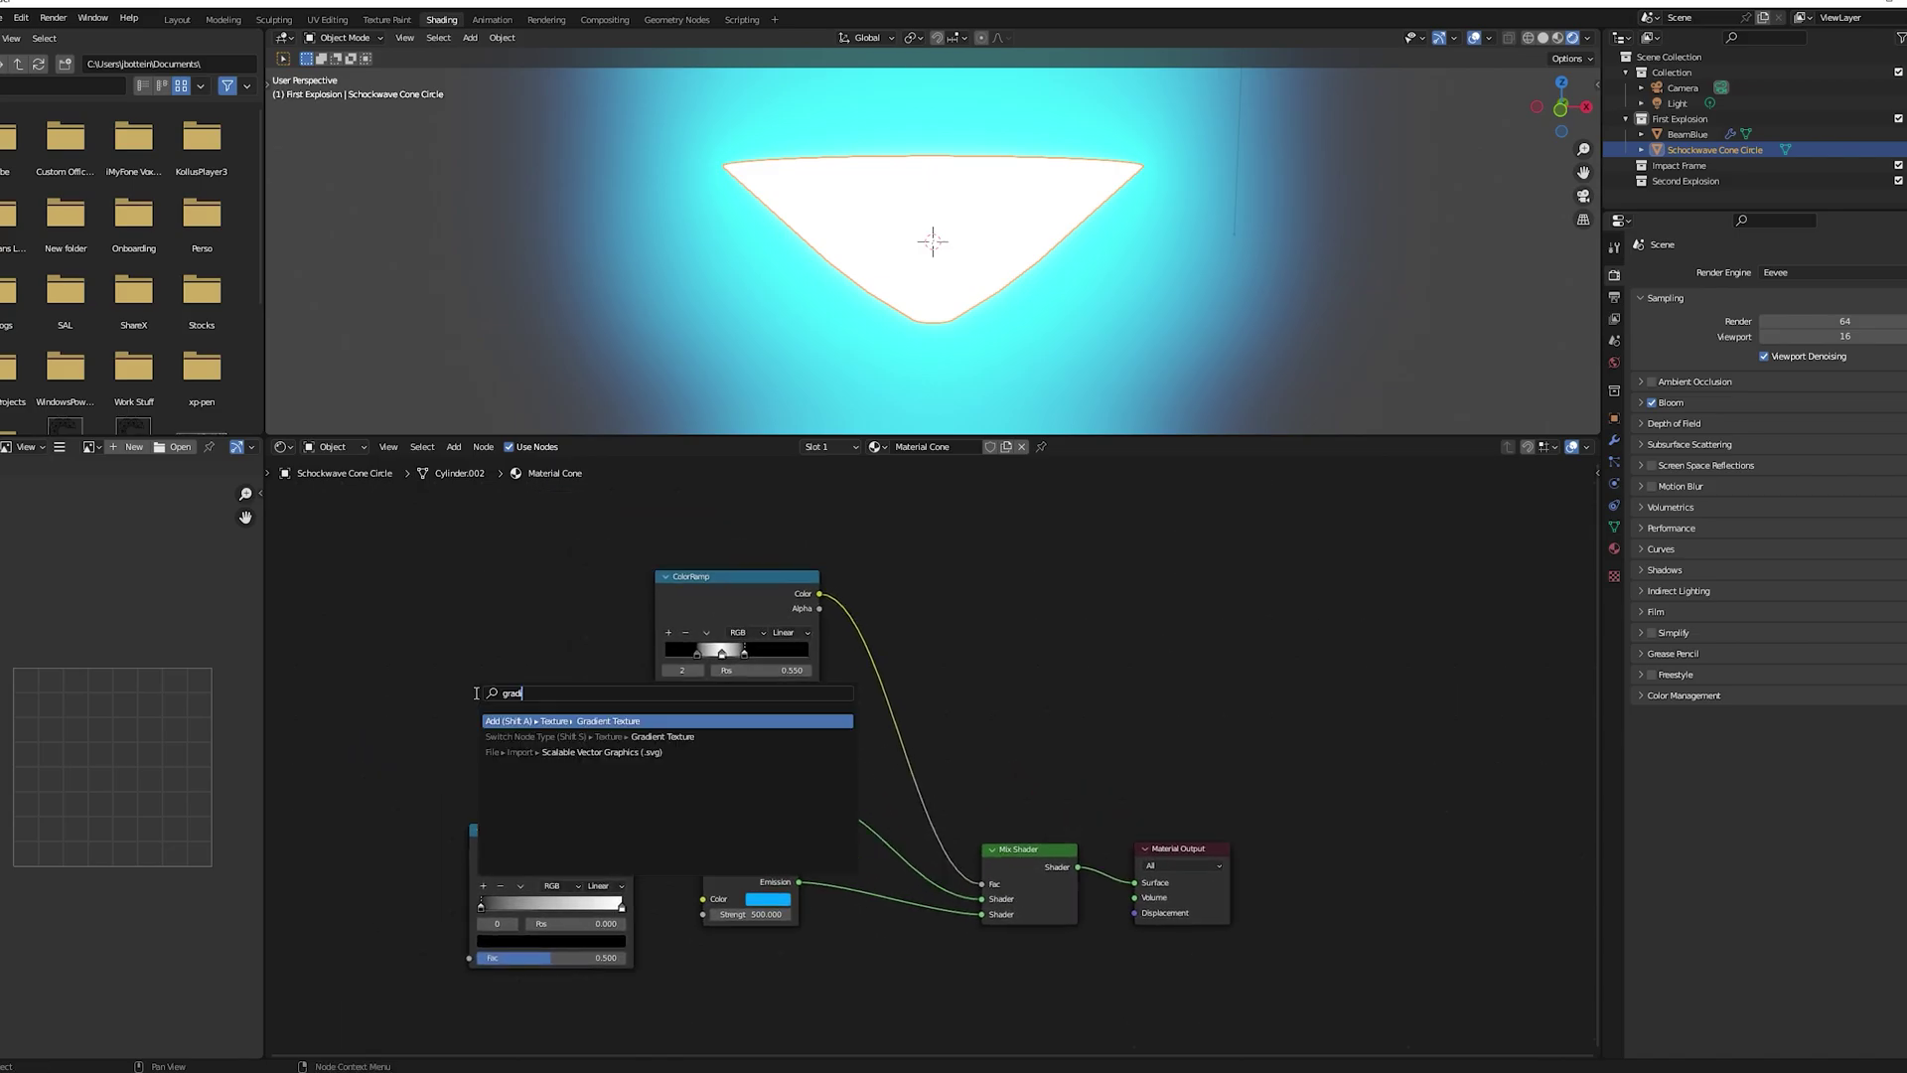
{"action": "key", "text": "Return"}
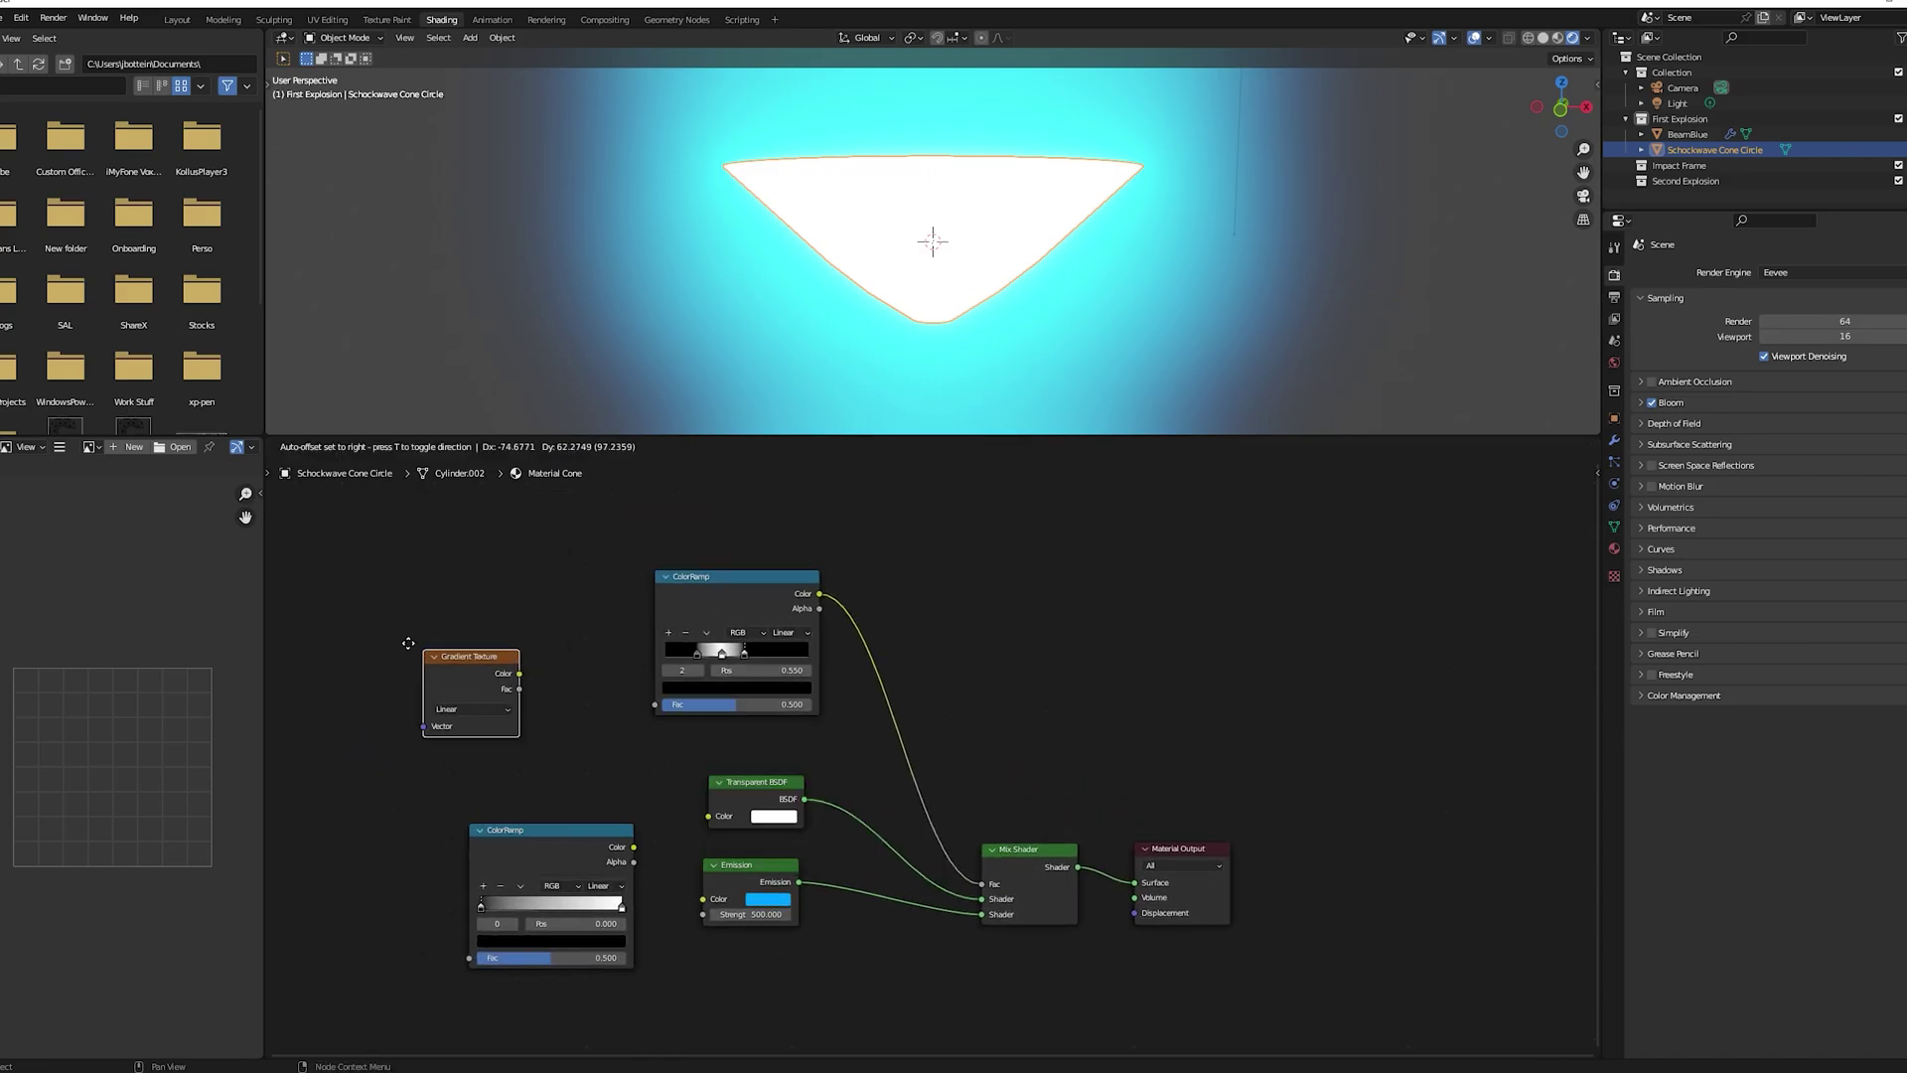
{"action": "left_click", "coordinate": [385, 628]}
Attach Mapping and Texture Coordinate nodes to the Gradient Texture and link its Color into the upper Color Ramp's Fac
{"action": "middle_click_drag", "start_coordinate": [423, 636], "coordinate": [445, 642]}
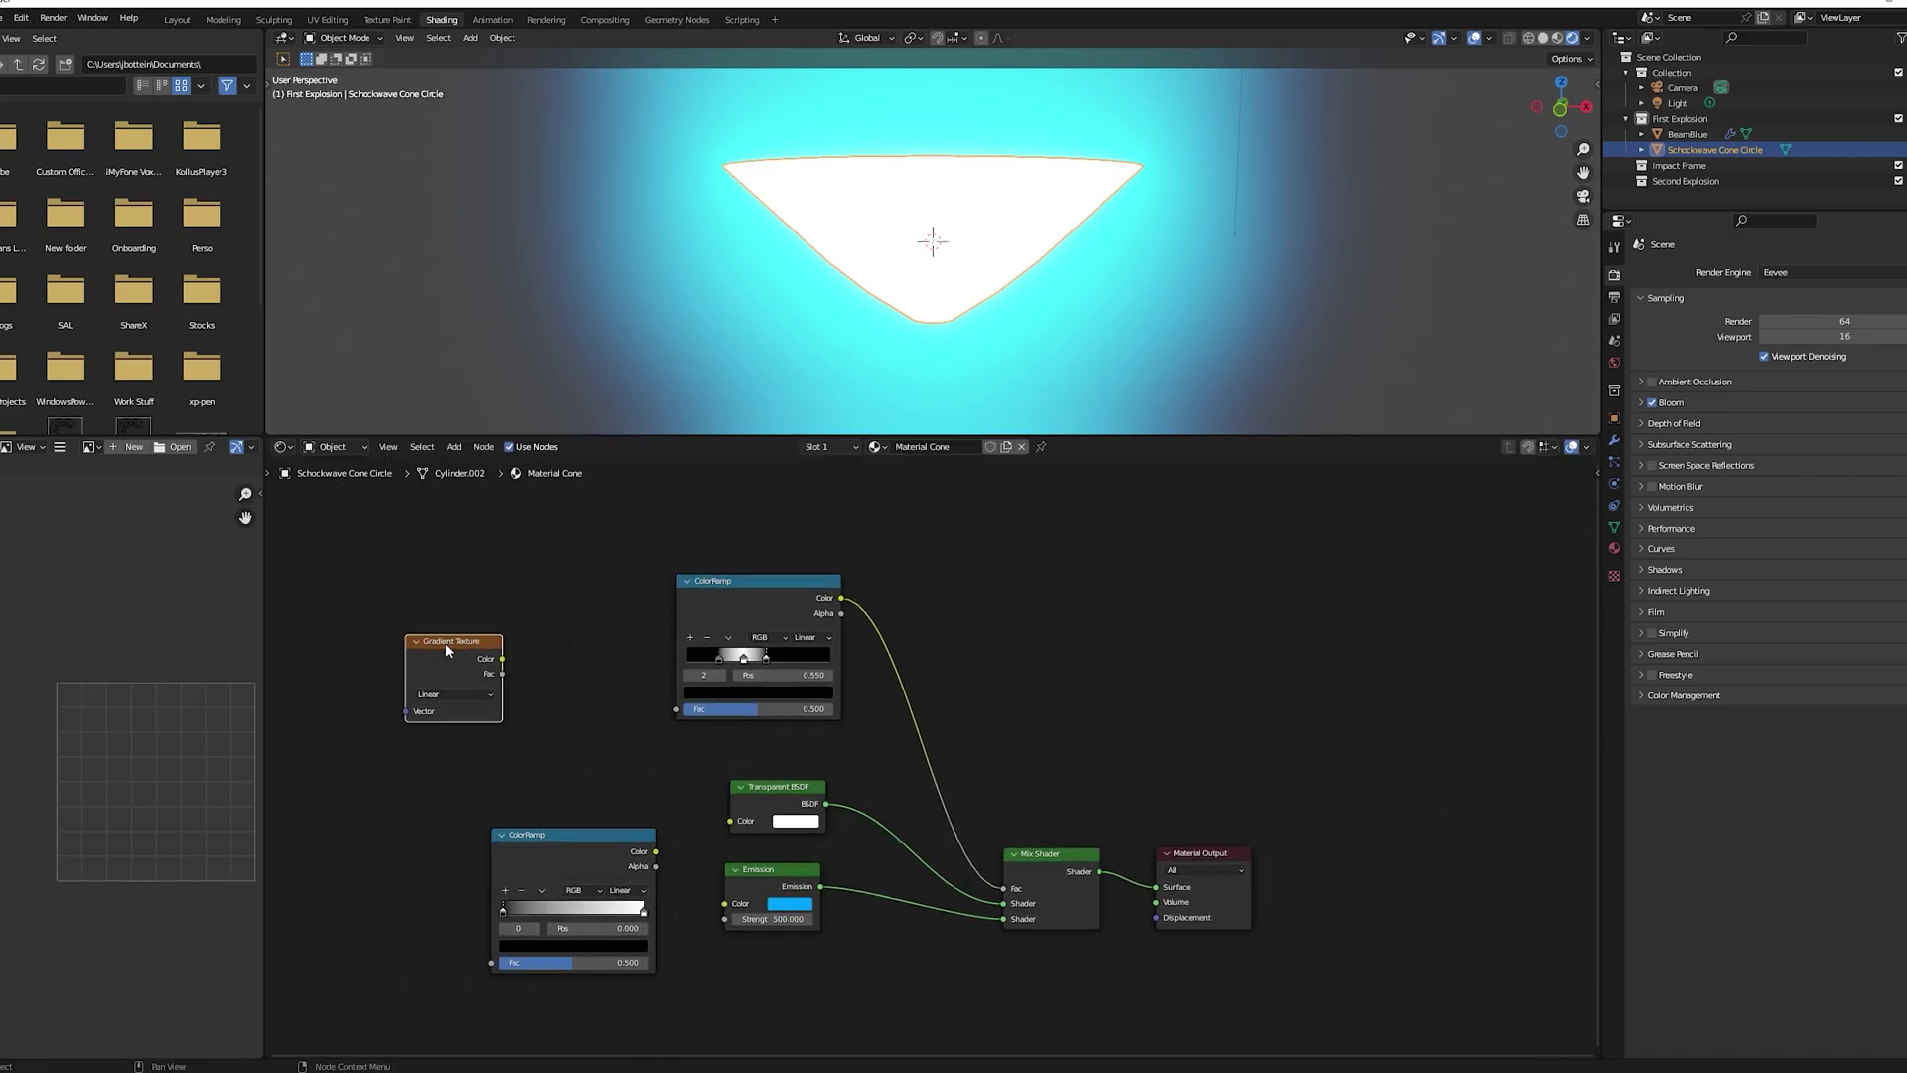
{"action": "key", "text": "ctrl+t"}
{"action": "scroll", "coordinate": [445, 642], "scroll_direction": "down", "scroll_amount": 2}
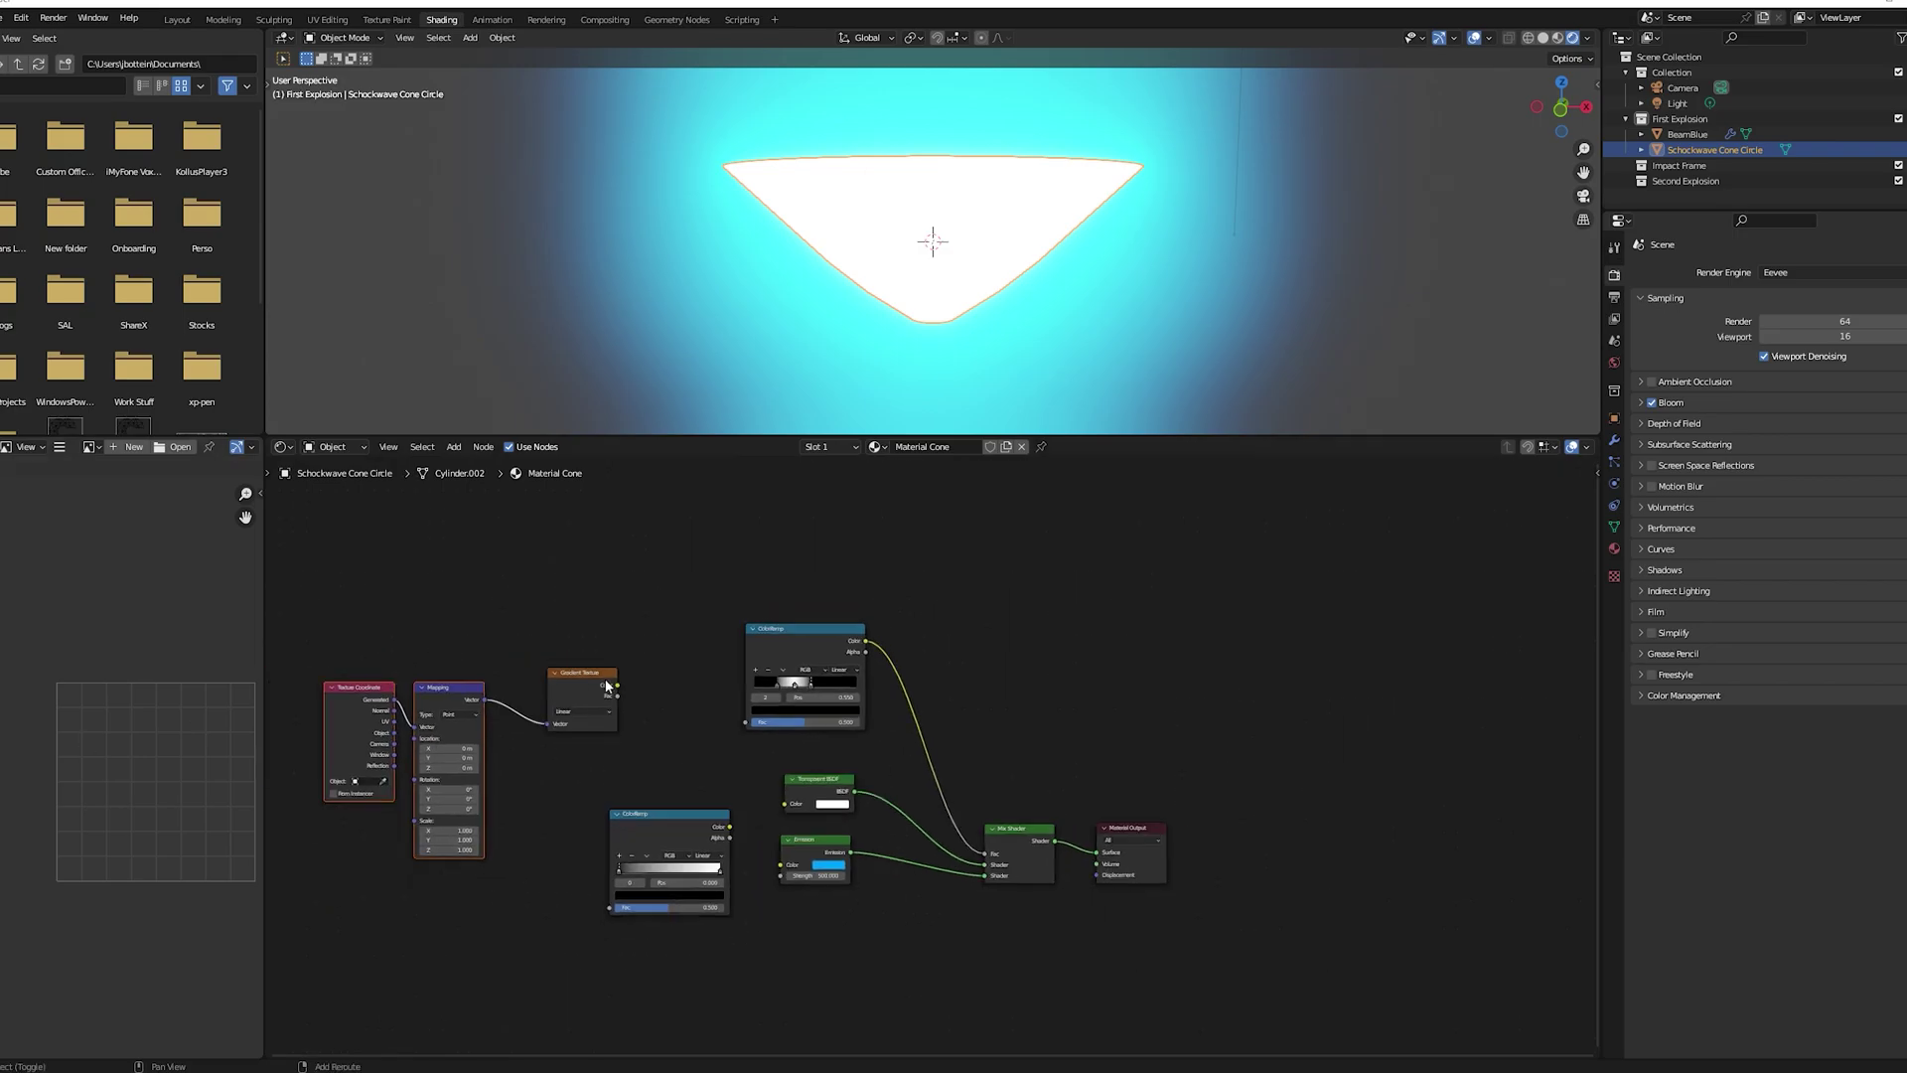
{"action": "left_click_drag", "start_coordinate": [617, 685], "coordinate": [741, 717]}
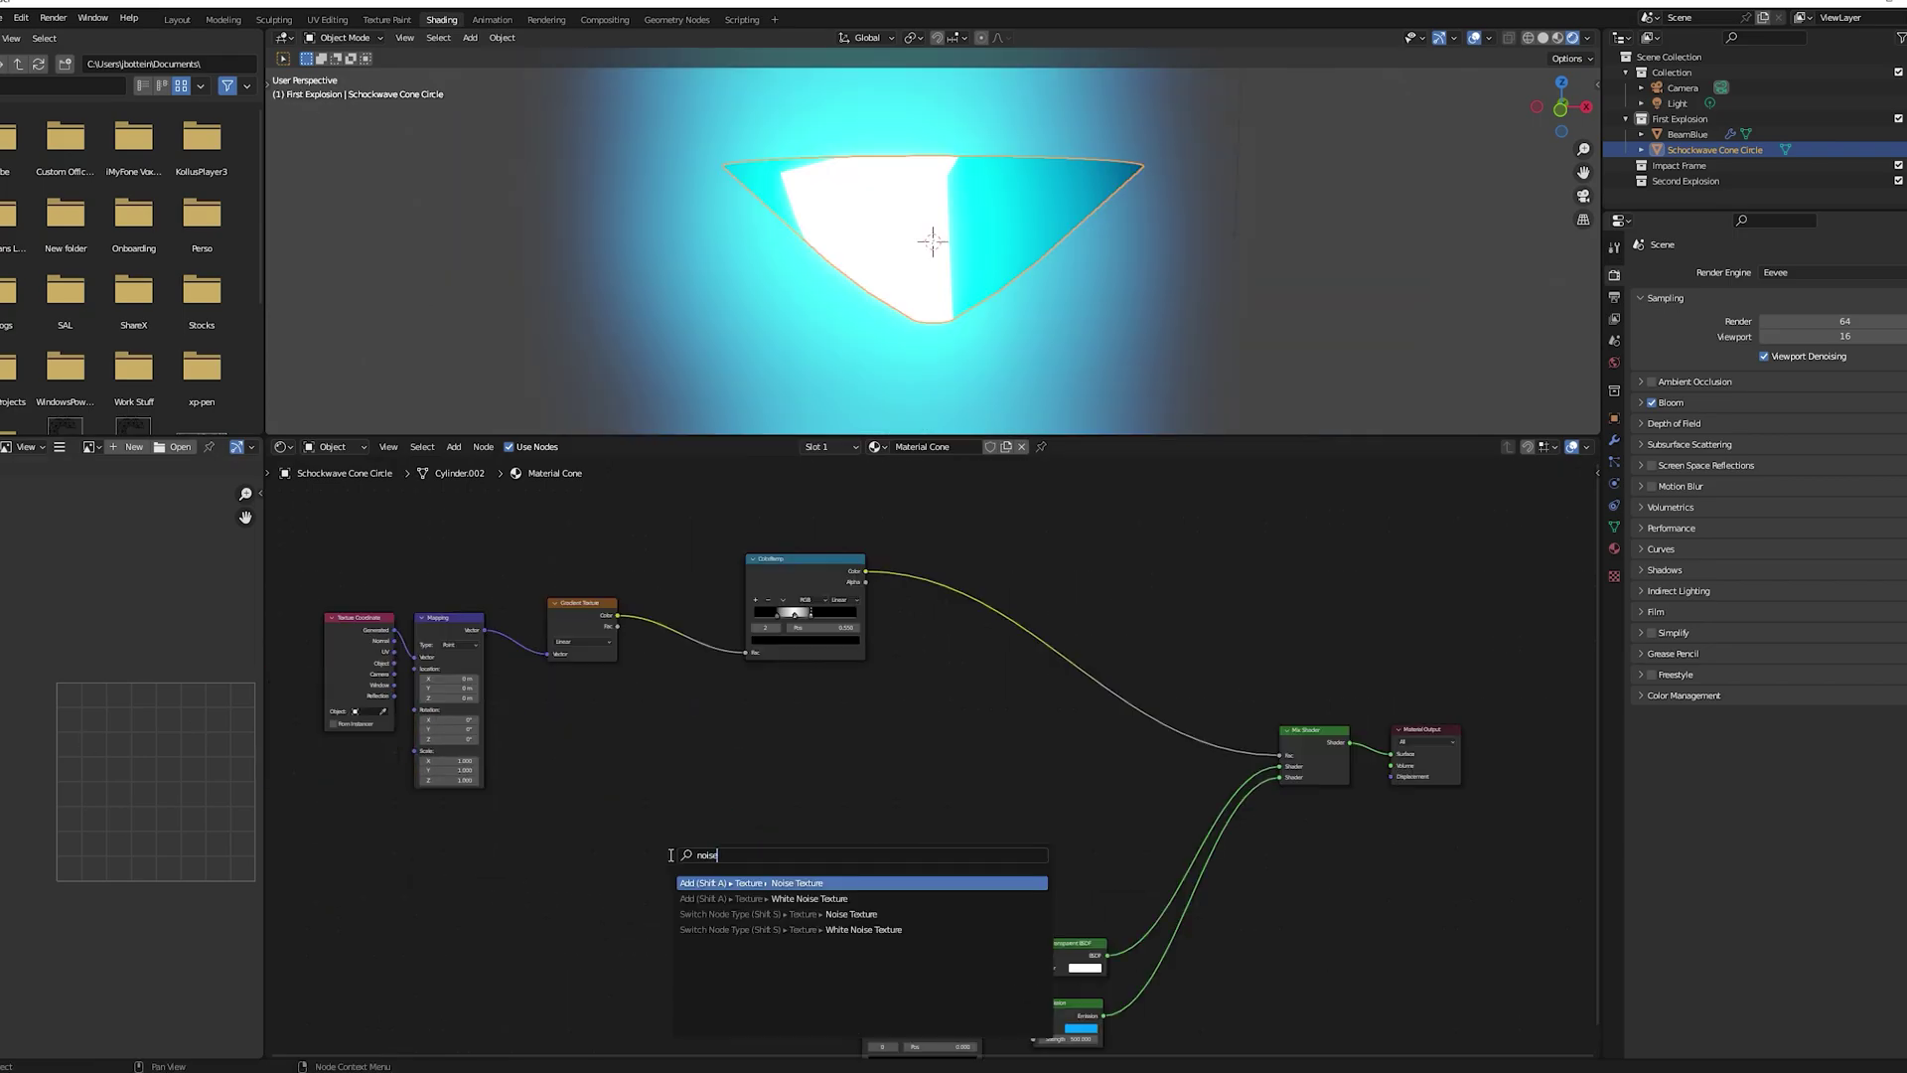
Add a Noise Texture, insert a colour Mix node between the gradient and the Color Ramp, and link the noise colour into the Mix
{"action": "key", "text": "Return"}
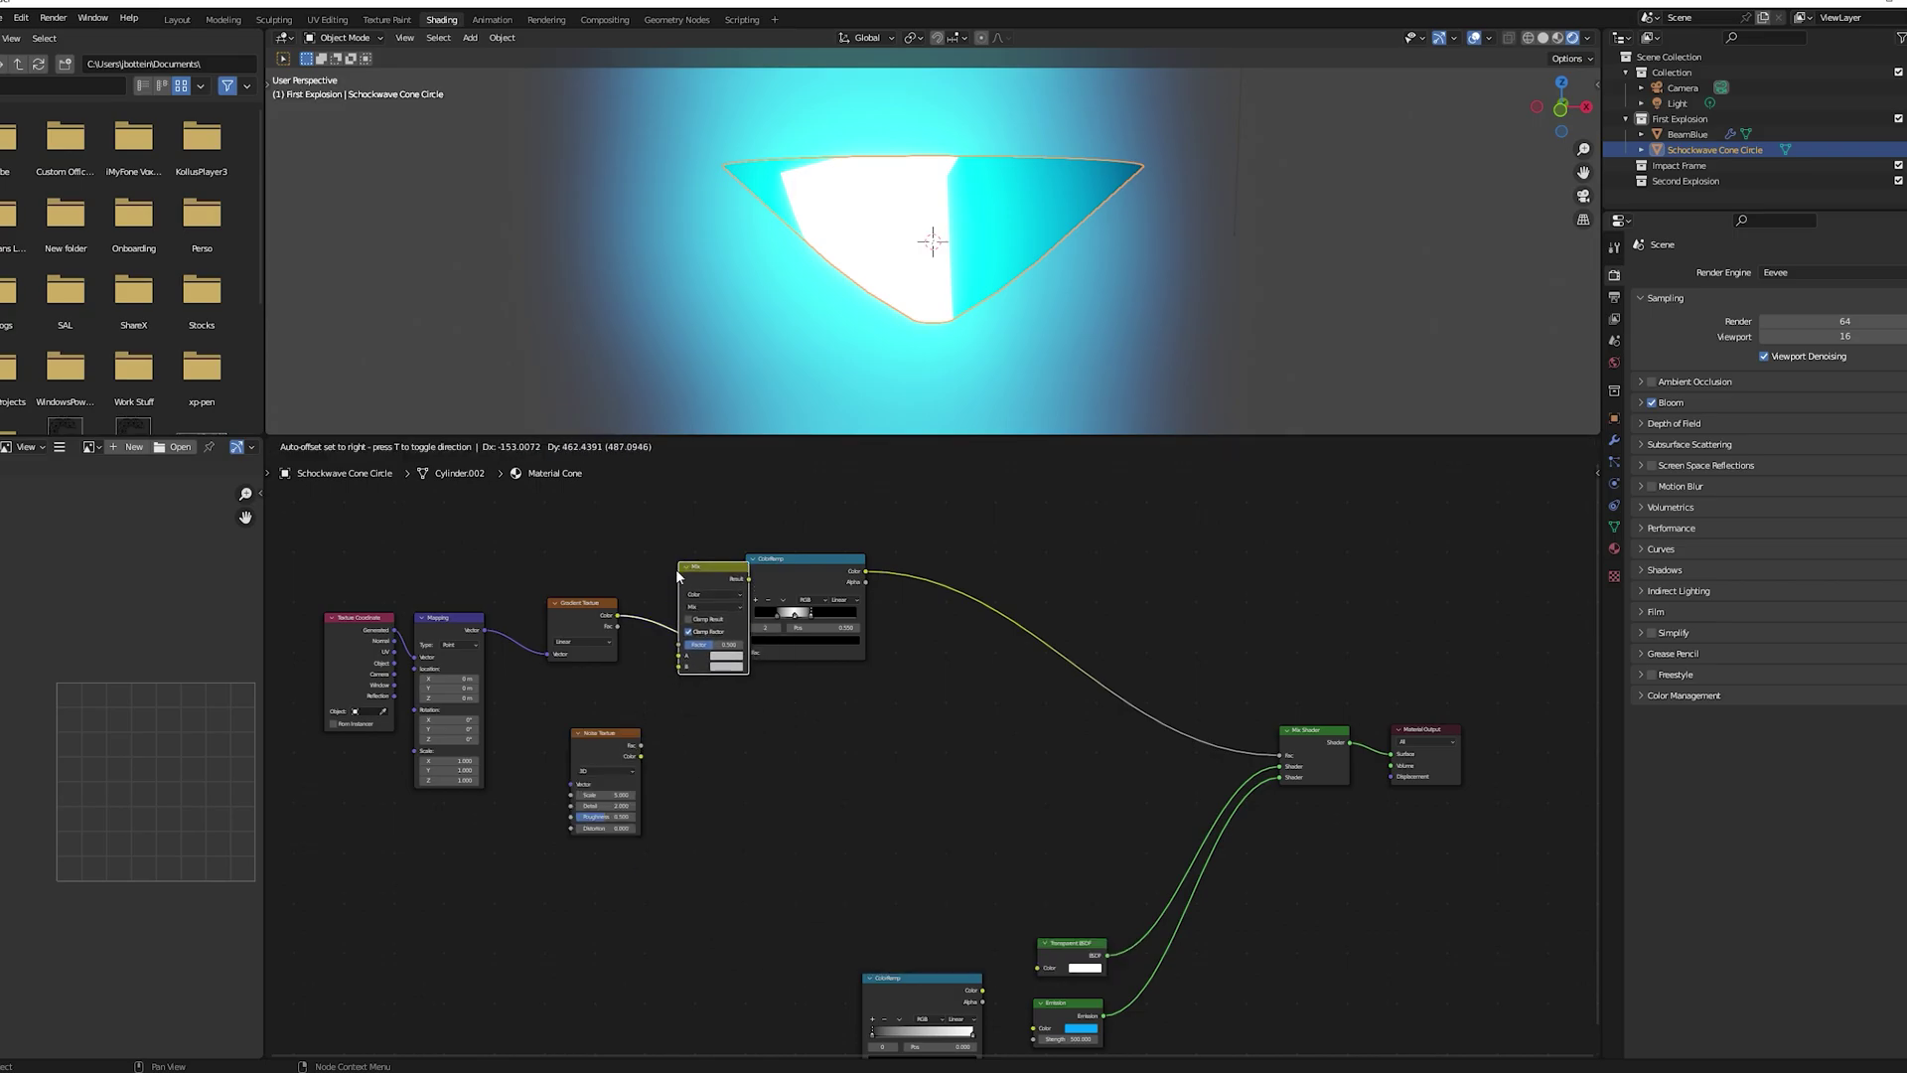
{"action": "left_click_drag", "start_coordinate": [675, 568], "coordinate": [675, 568]}
{"action": "left_click_drag", "start_coordinate": [640, 756], "coordinate": [666, 692]}
{"action": "left_click_drag", "start_coordinate": [679, 672], "coordinate": [683, 666]}
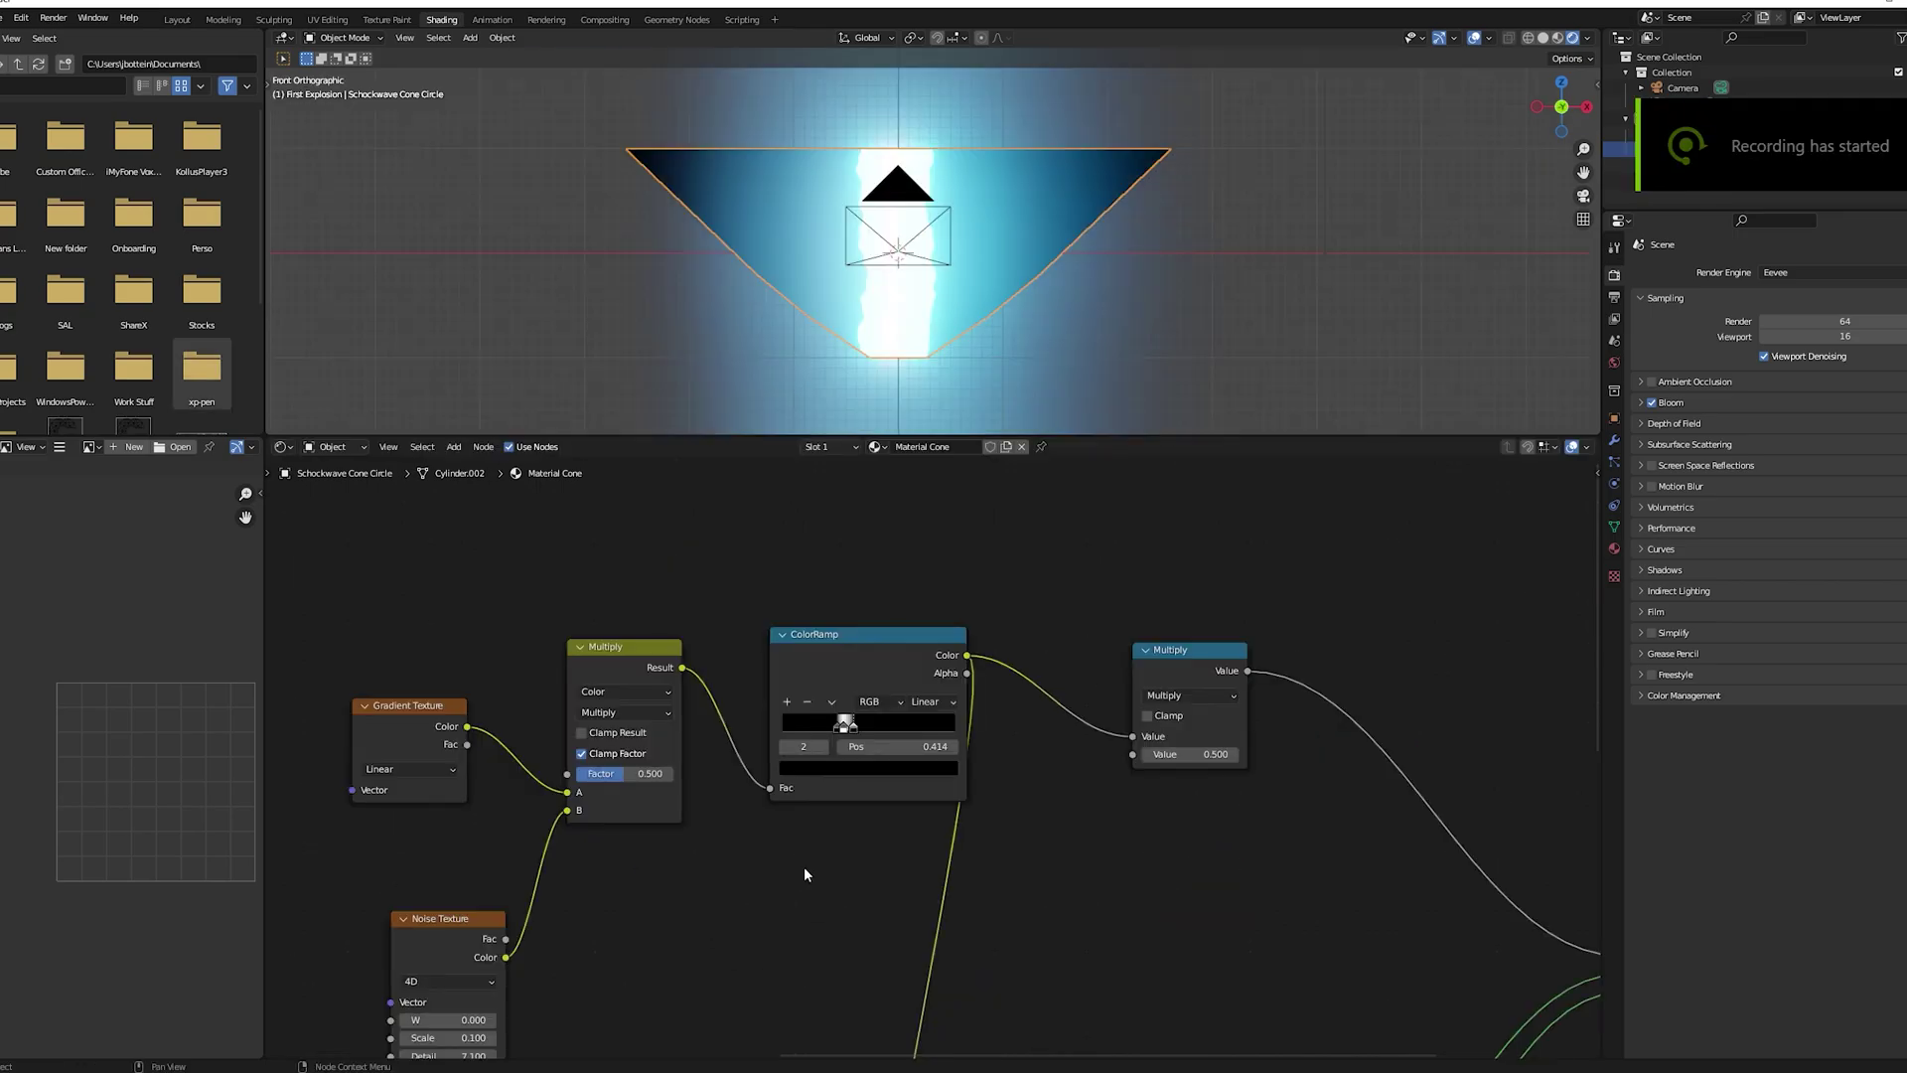
Narrow the Color Ramp's white band by moving the white stop to 0.373 and the last black stop to 0.400
{"action": "scroll", "coordinate": [804, 874], "scroll_direction": "up", "scroll_amount": 10}
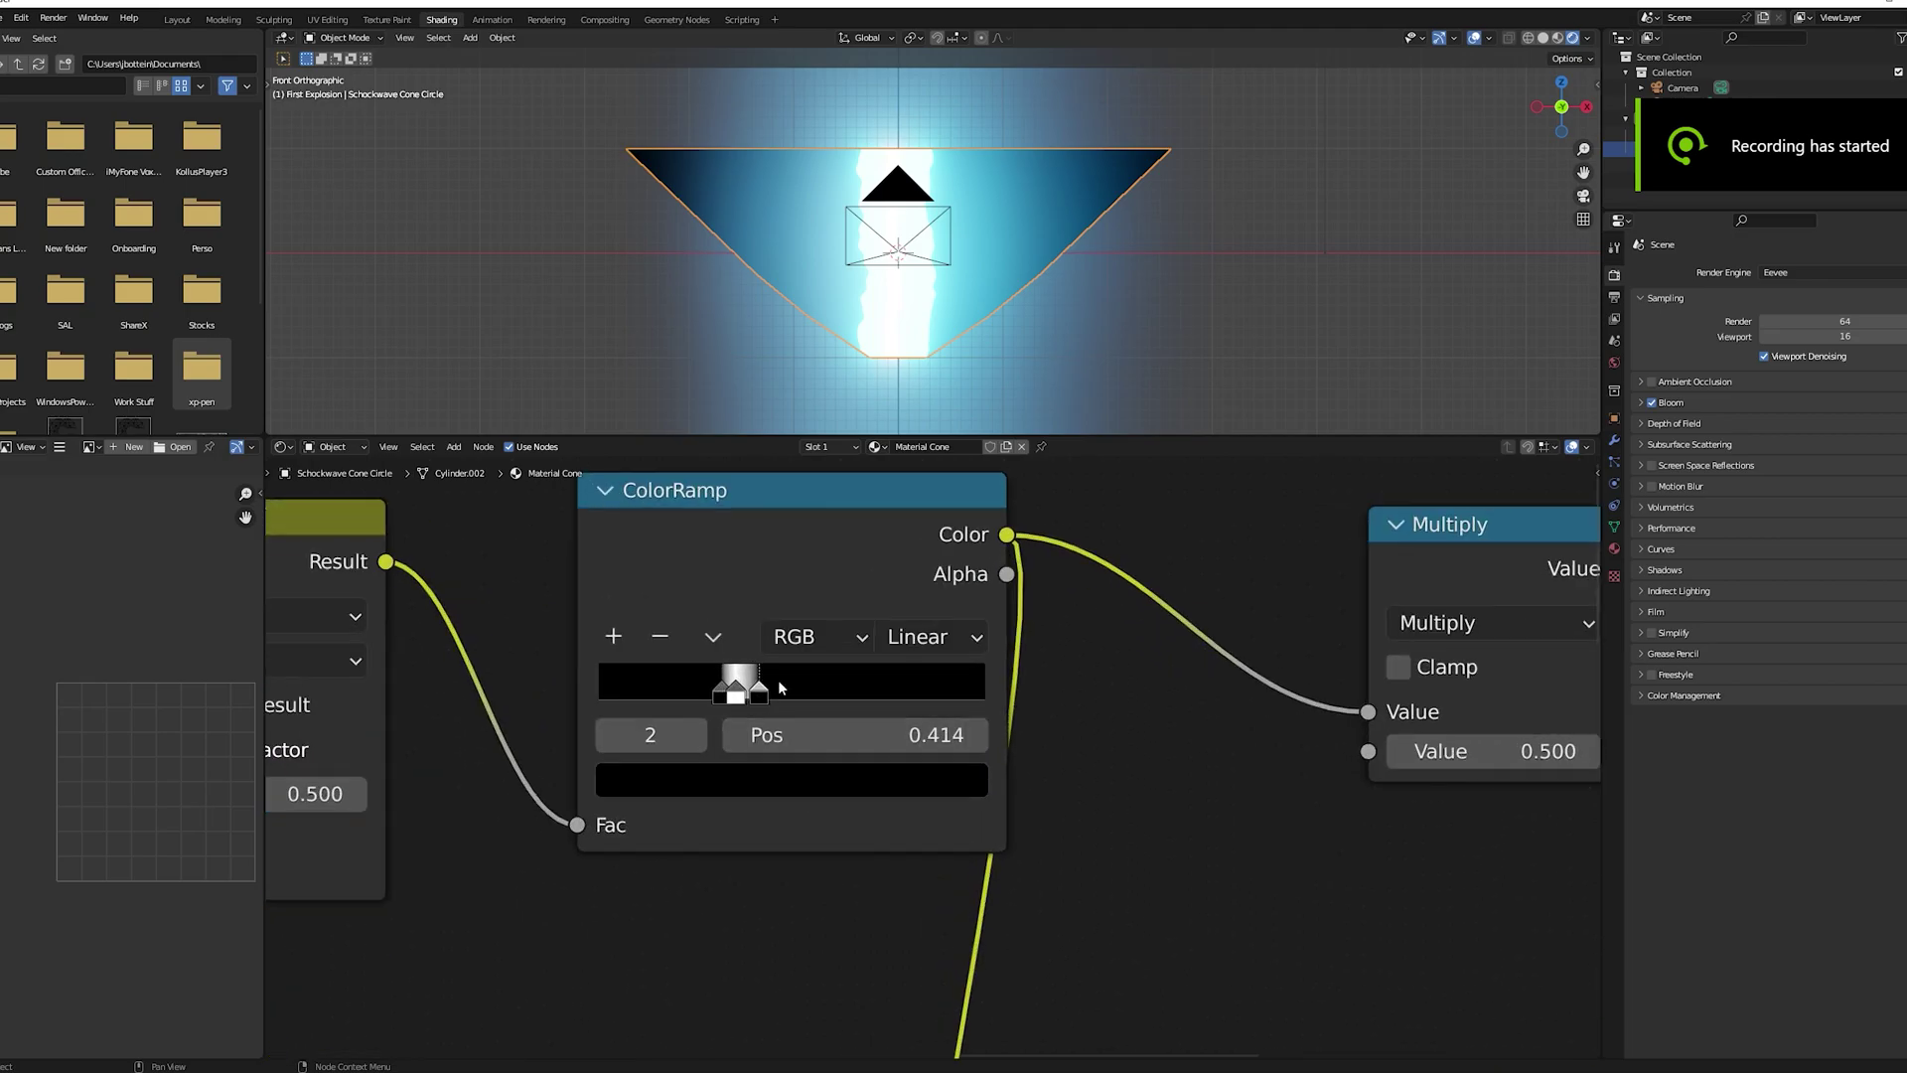
{"action": "mouse_move", "coordinate": [727, 691]}
{"action": "left_mouse_down"}
{"action": "mouse_move", "coordinate": [648, 691]}
{"action": "mouse_move", "coordinate": [740, 702]}
{"action": "left_mouse_up"}
{"action": "scroll", "coordinate": [864, 387], "scroll_direction": "up", "scroll_amount": 1}
{"action": "scroll", "coordinate": [864, 387], "scroll_direction": "up", "scroll_amount": 1}
{"action": "left_click_drag", "start_coordinate": [740, 695], "coordinate": [753, 694]}
{"action": "left_click", "coordinate": [760, 693]}
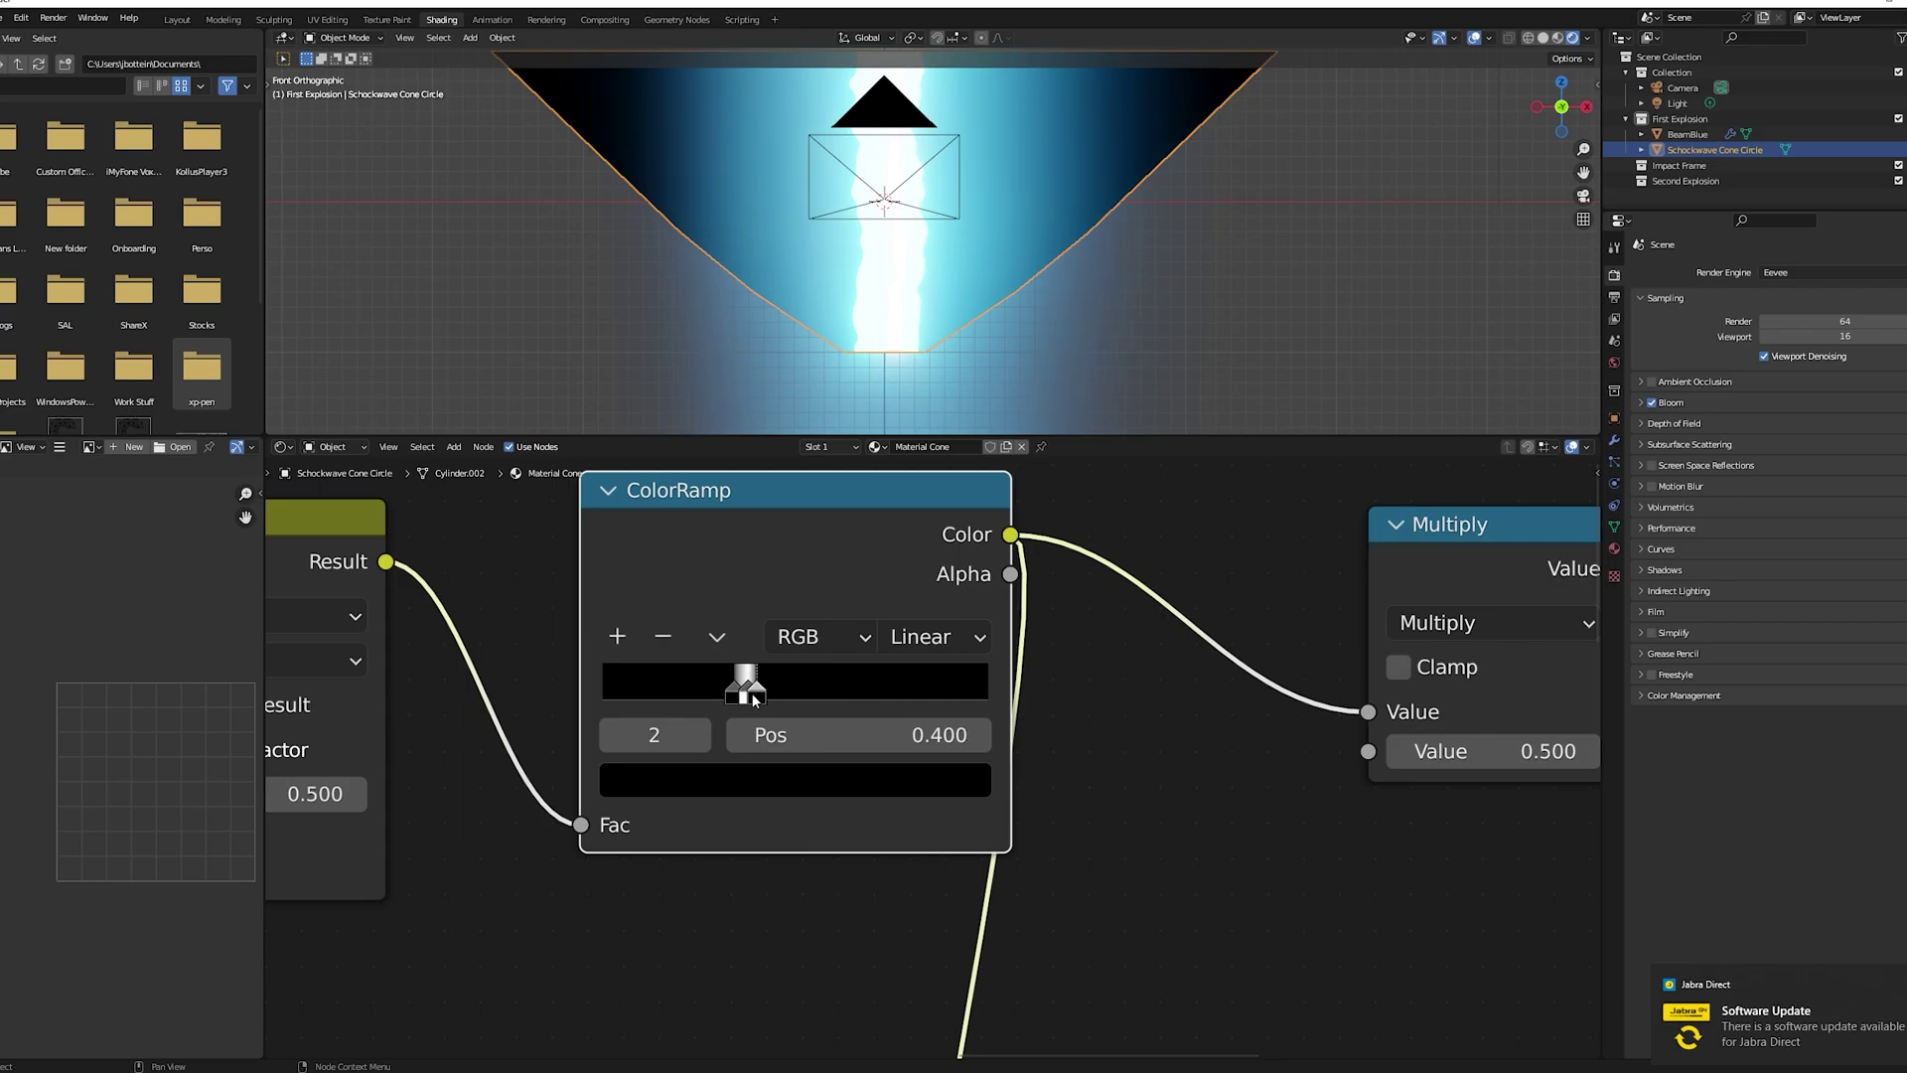
Set the Noise Texture's scale to 0.100 and the Mapping node's Y rotation to 90°
{"action": "scroll", "coordinate": [753, 698], "scroll_direction": "down", "scroll_amount": 4}
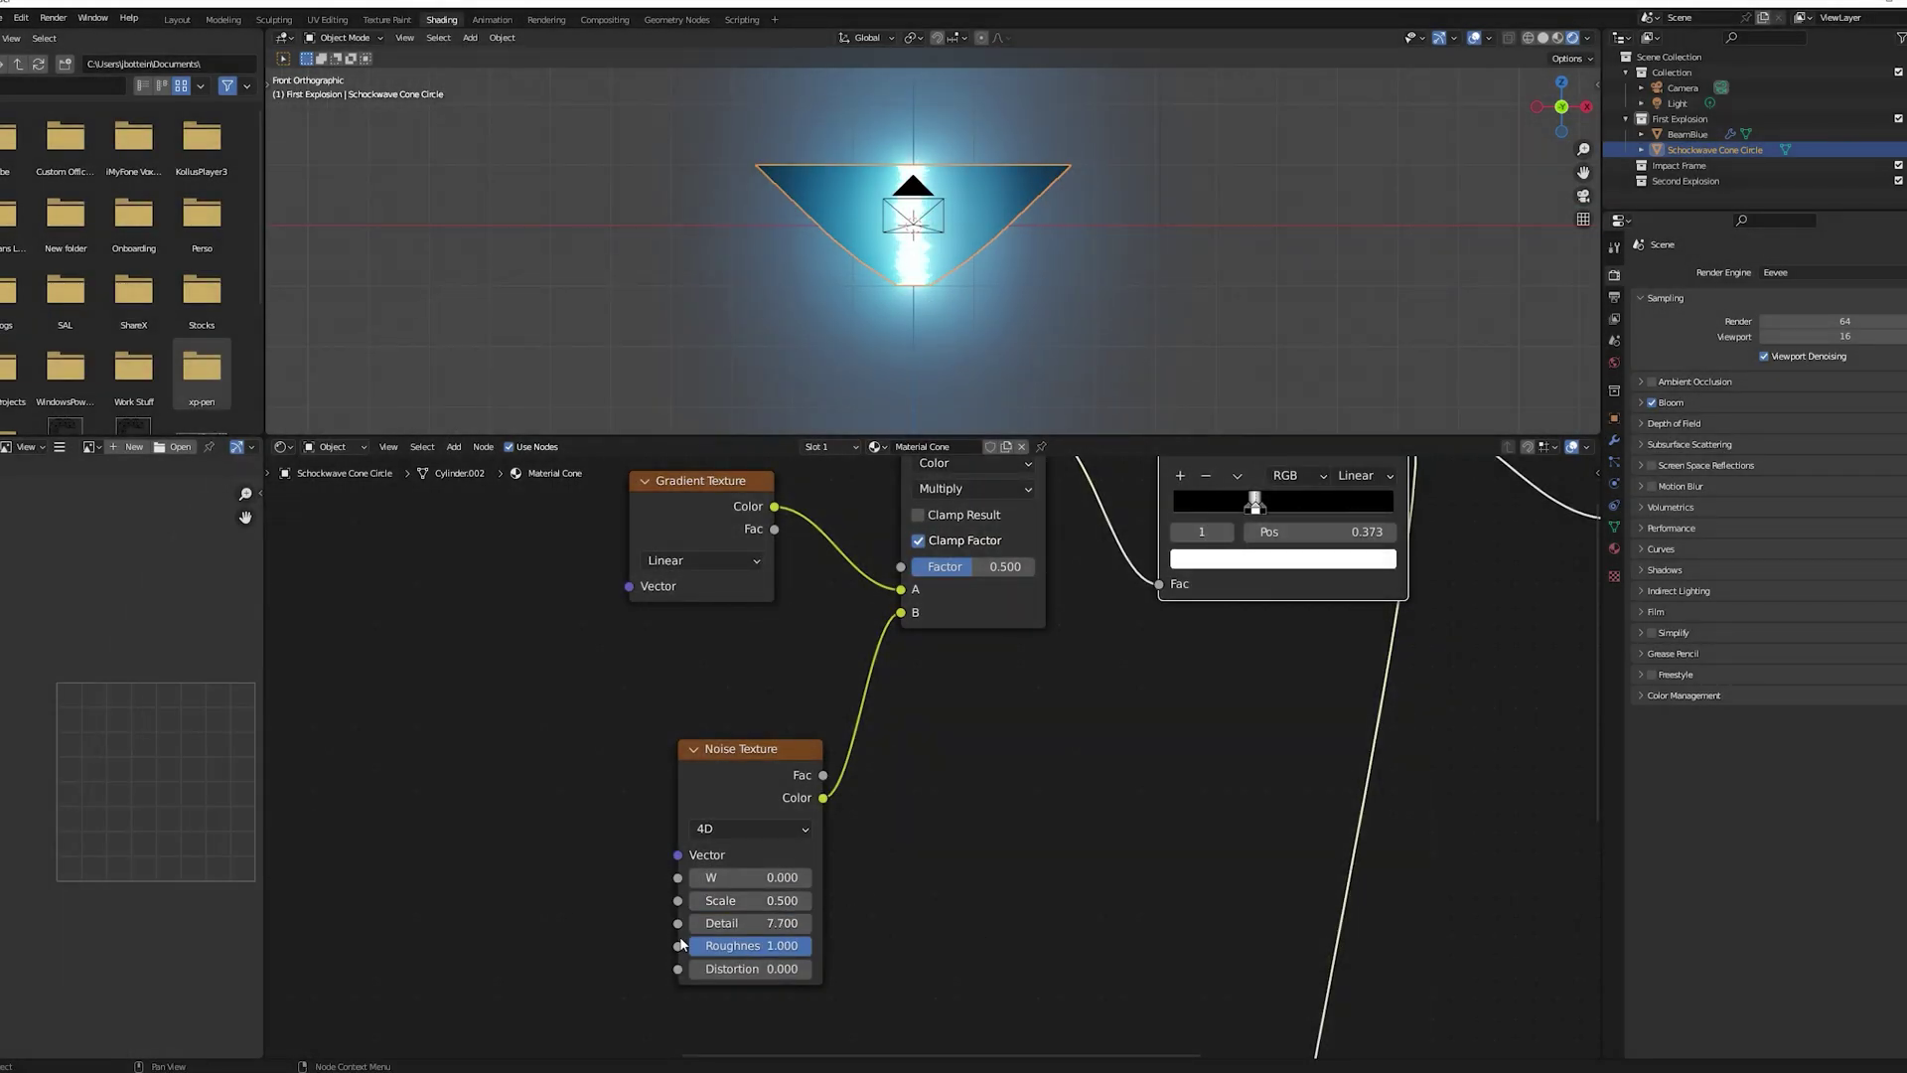
{"action": "left_click_drag", "start_coordinate": [751, 900], "coordinate": [720, 900]}
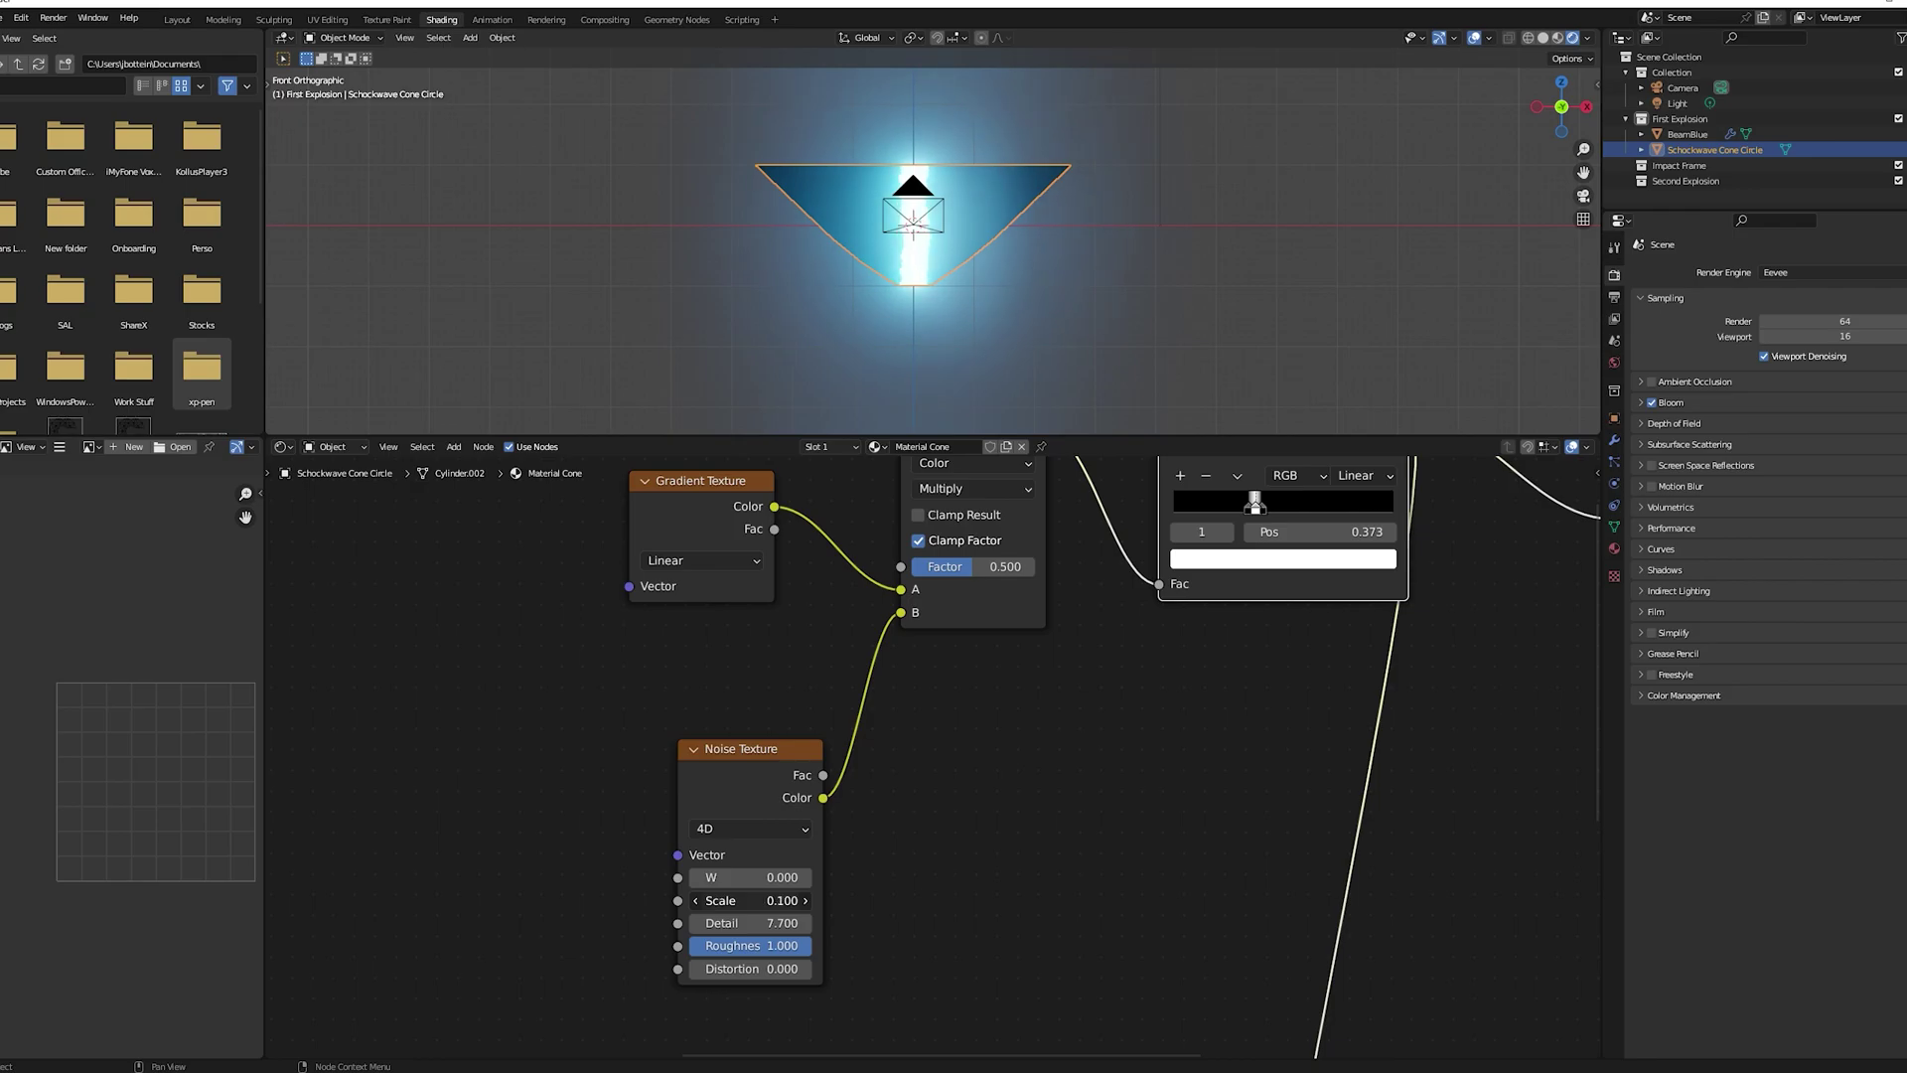
{"action": "scroll", "coordinate": [1042, 229], "scroll_direction": "up", "scroll_amount": 4}
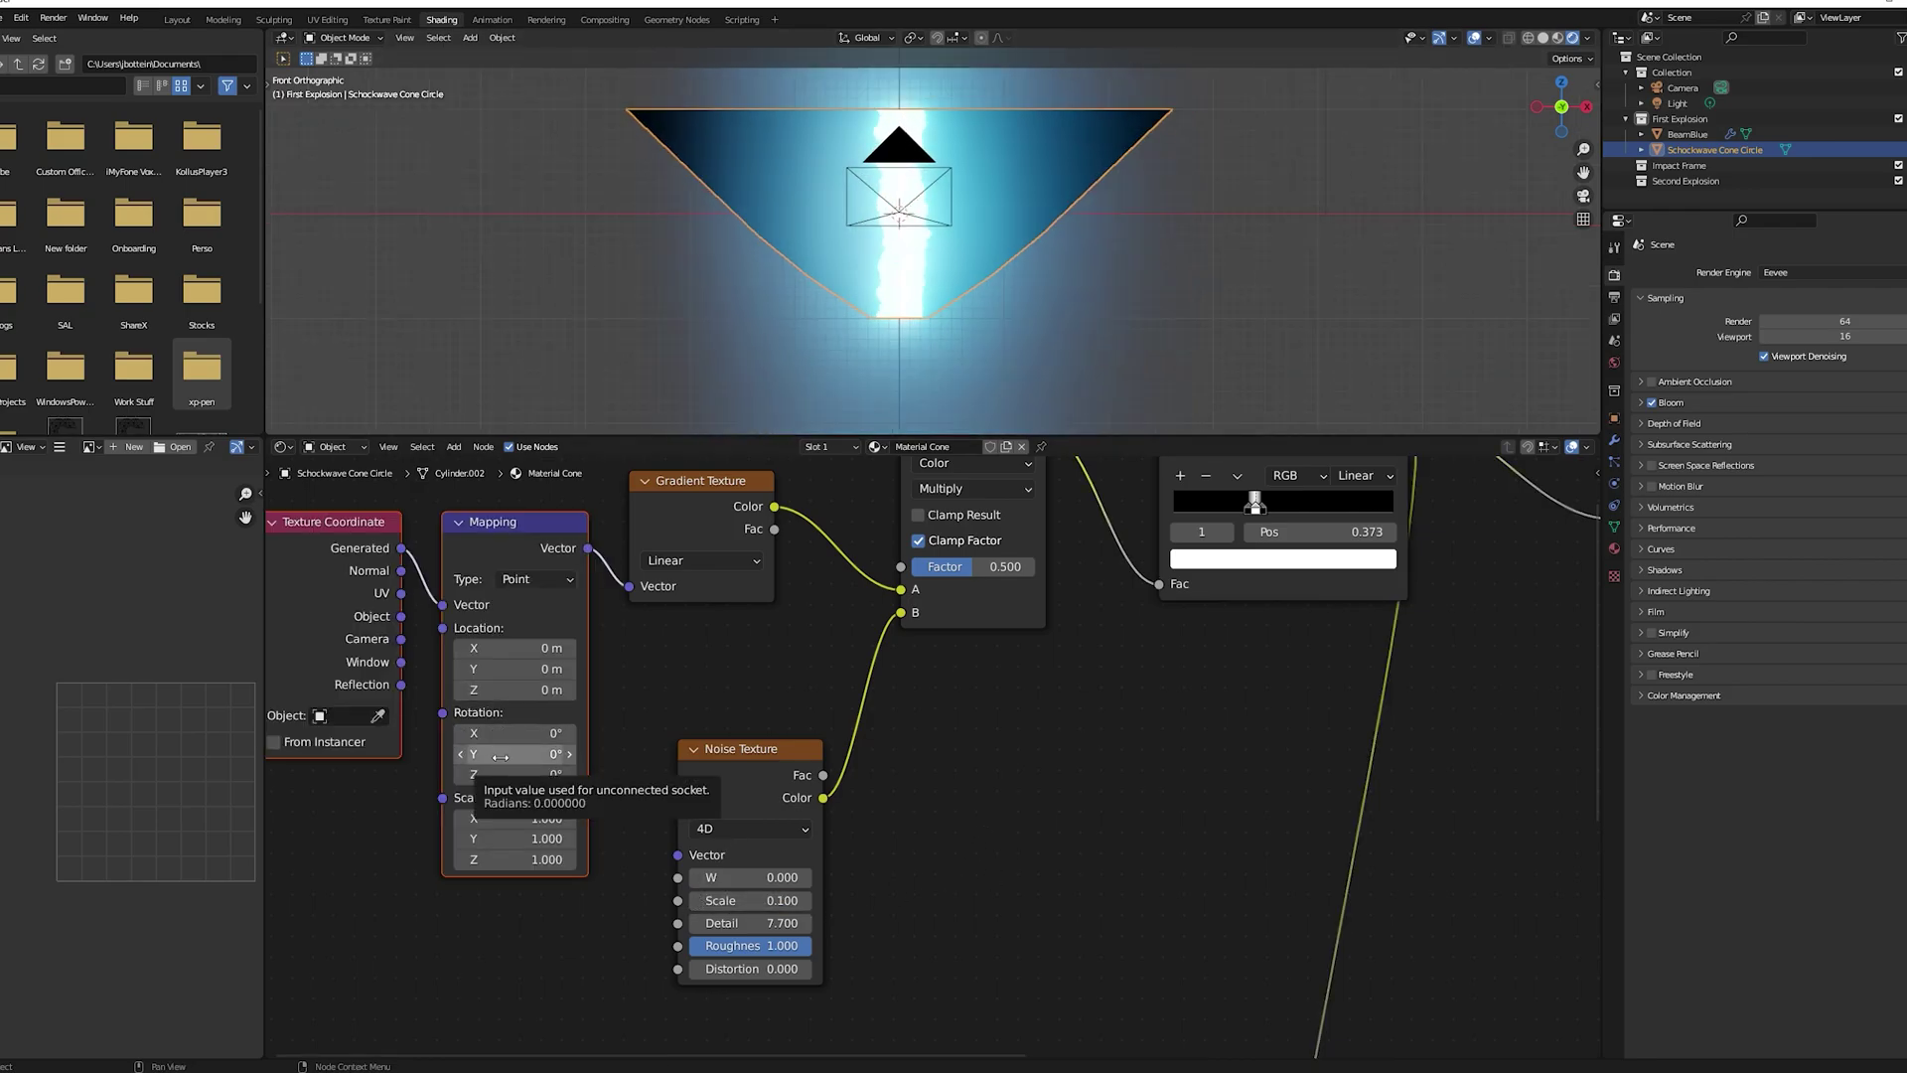
{"action": "left_click_drag", "start_coordinate": [500, 757], "coordinate": [526, 757]}
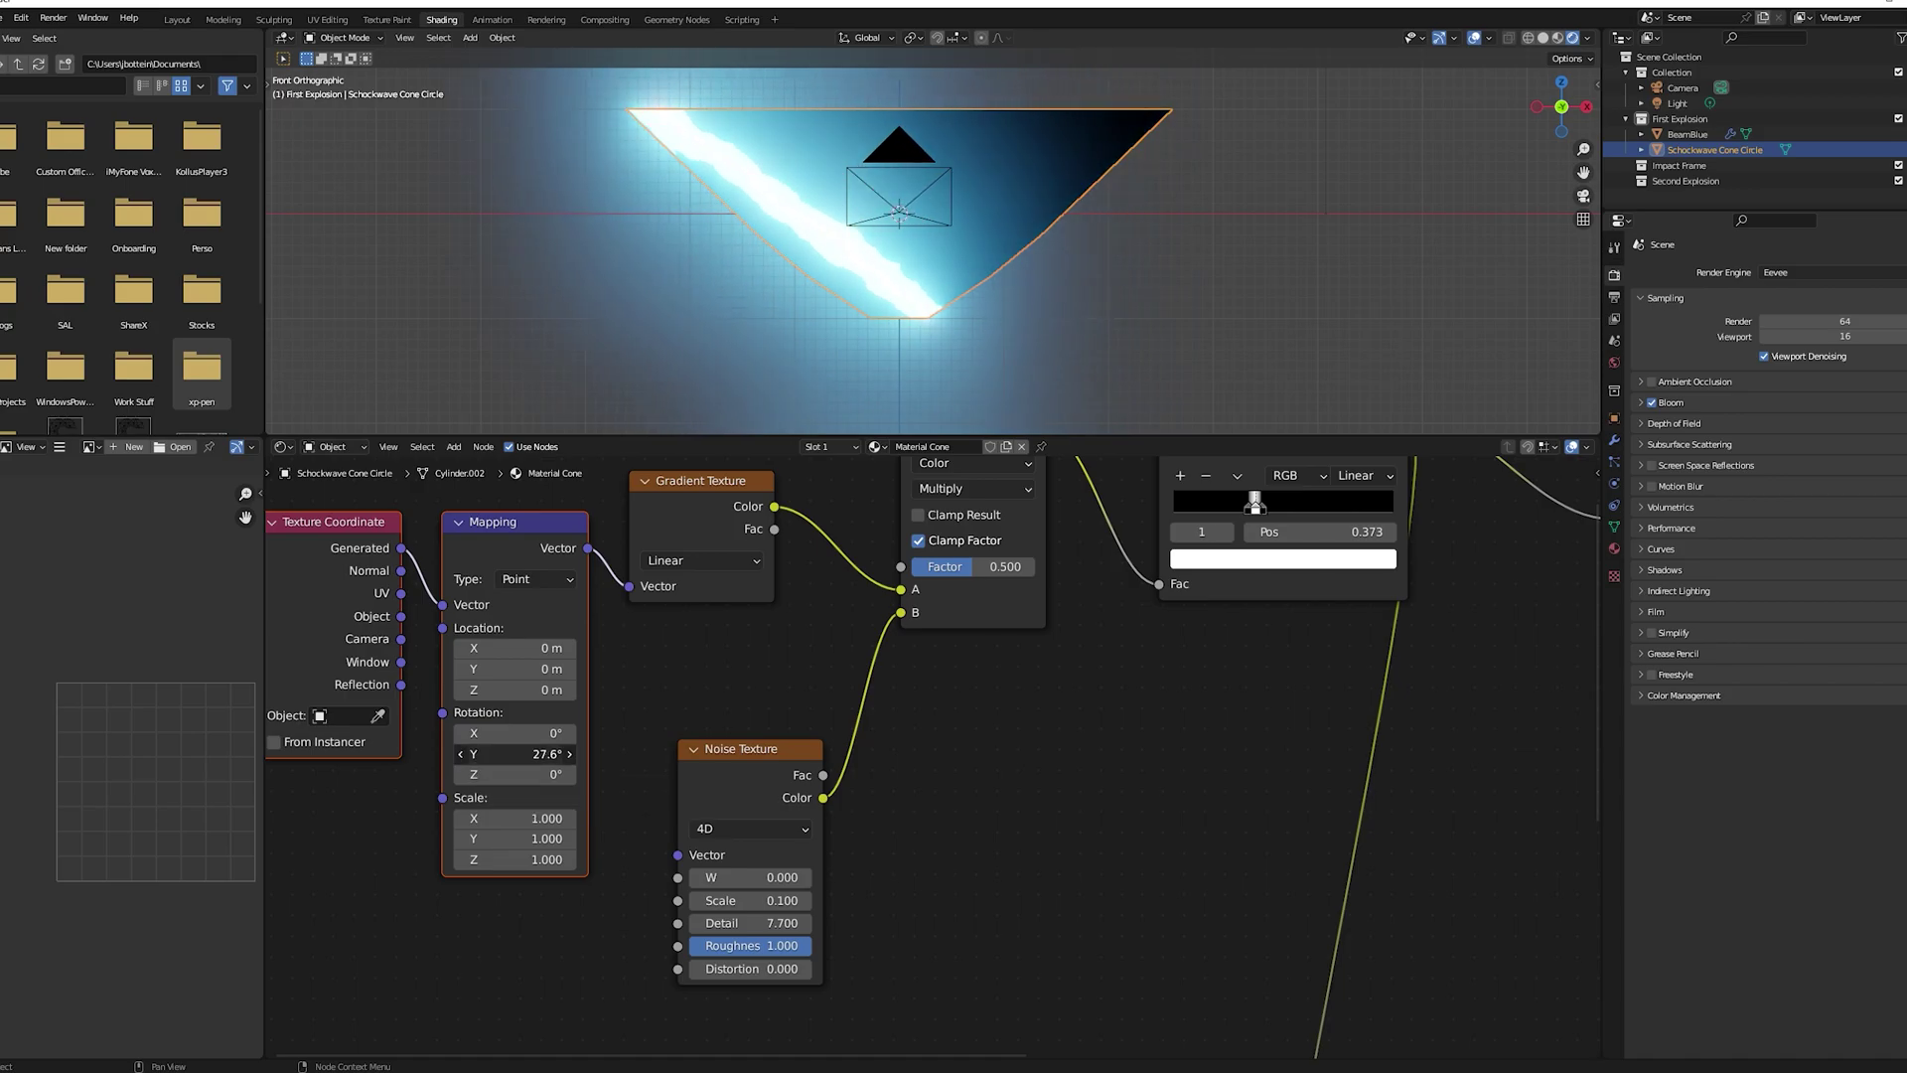
{"action": "key", "text": "Return"}
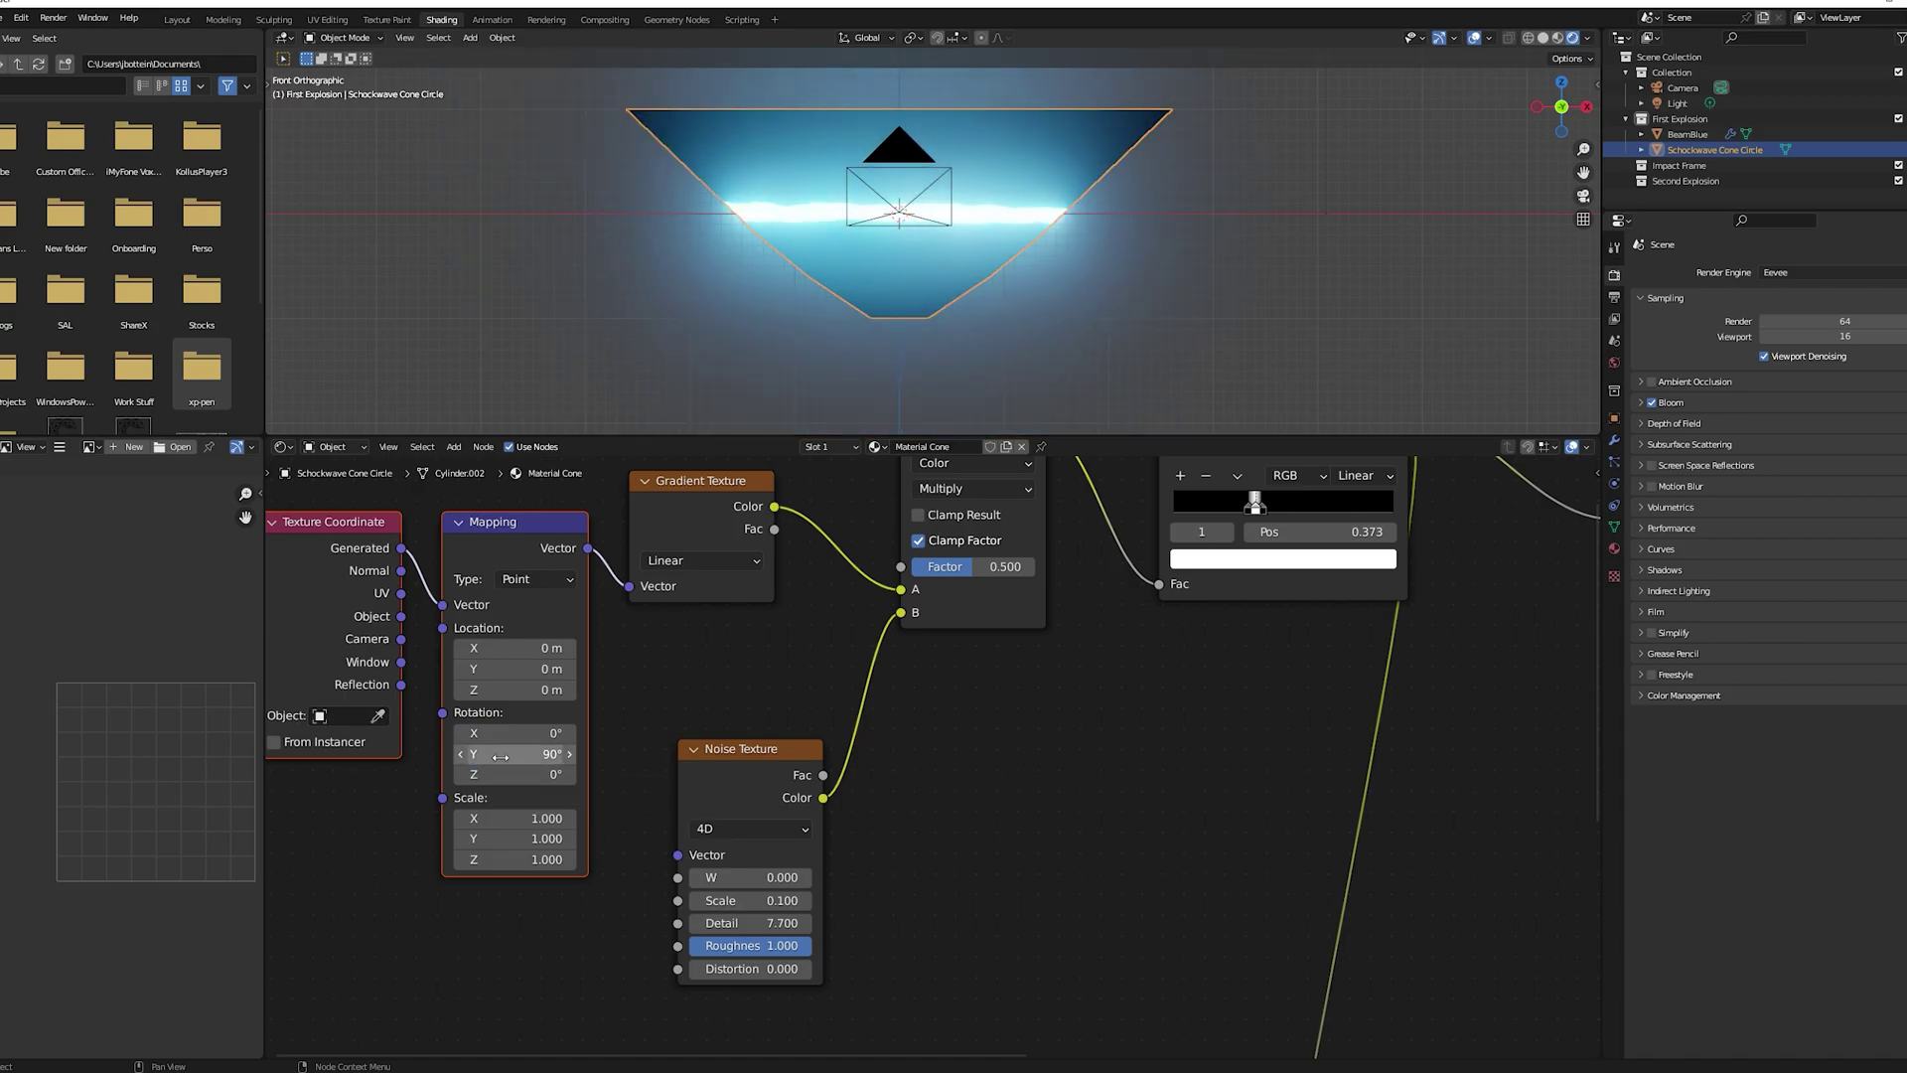
Add a Separate XYZ node and place it below the Texture Coordinate and Mapping nodes
{"action": "key", "text": "F3"}
{"action": "type", "text": "seper"}
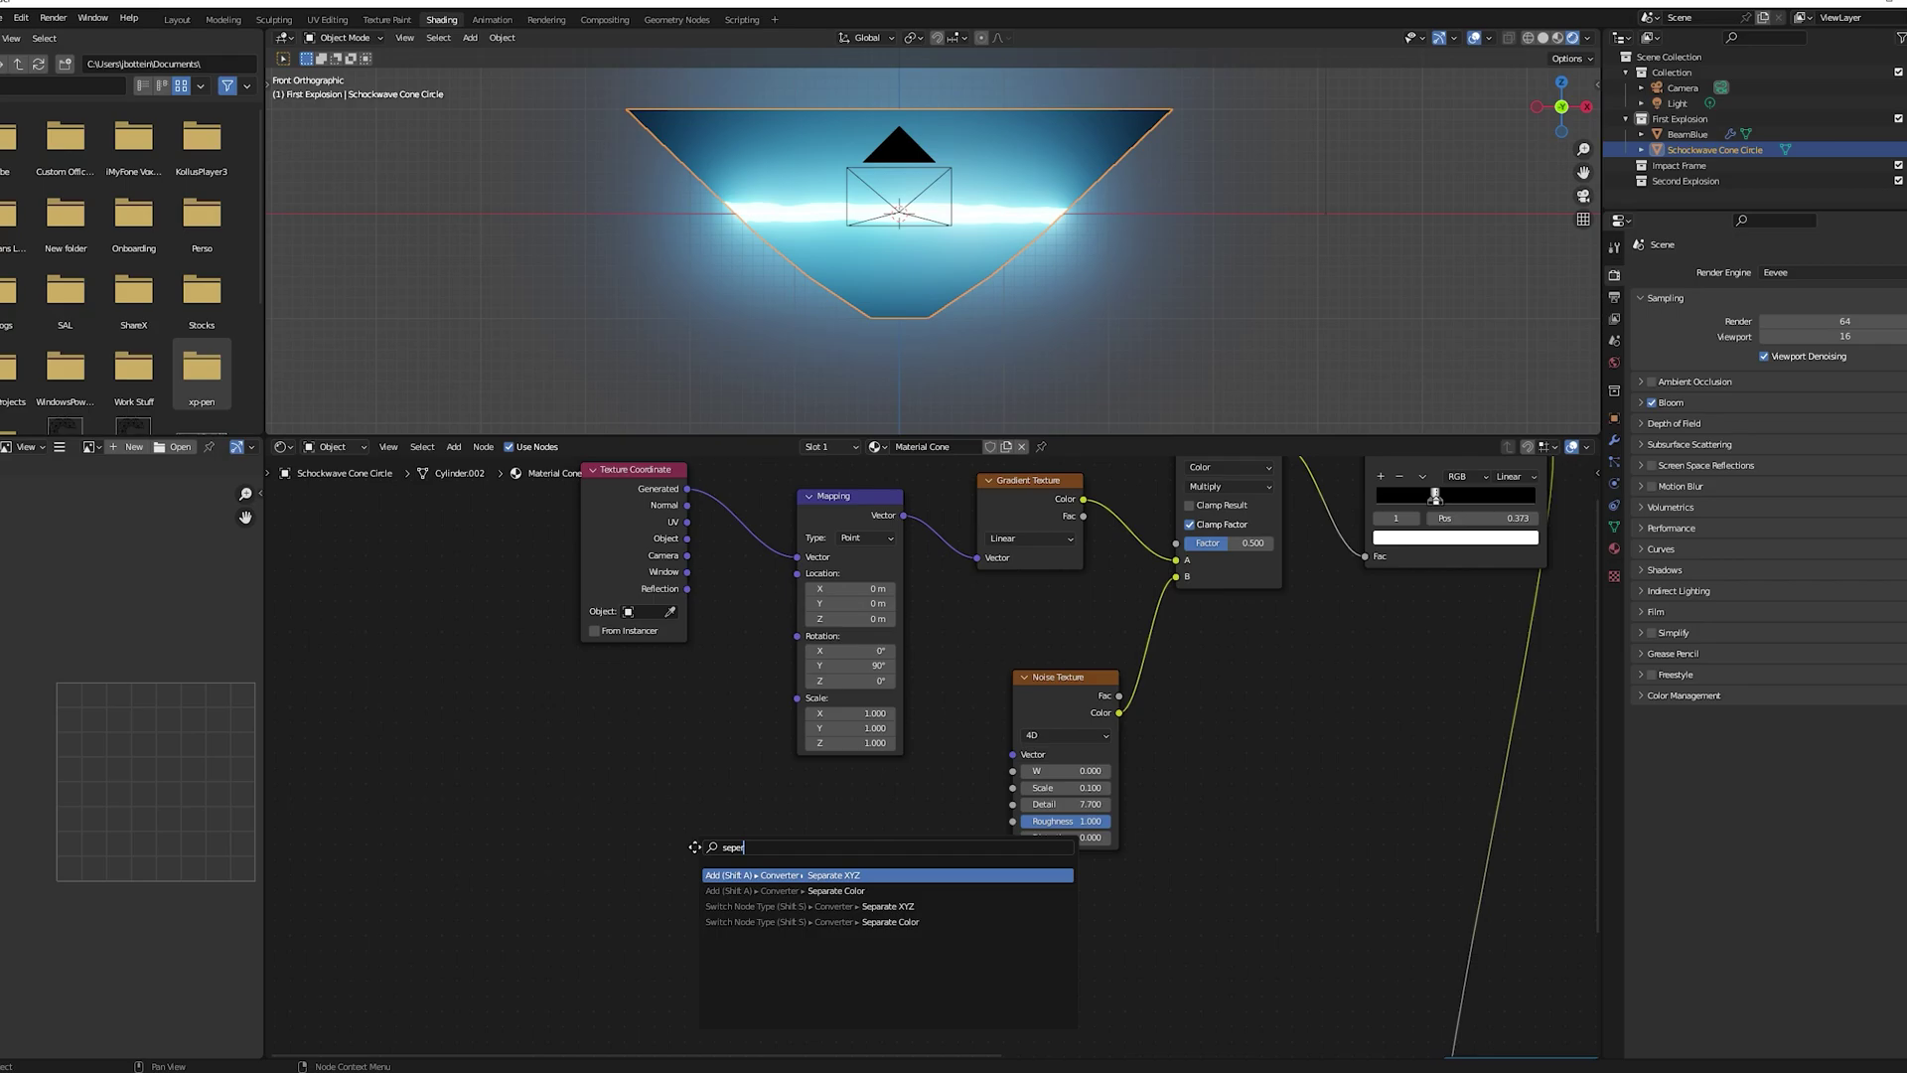
{"action": "key", "text": "Return"}
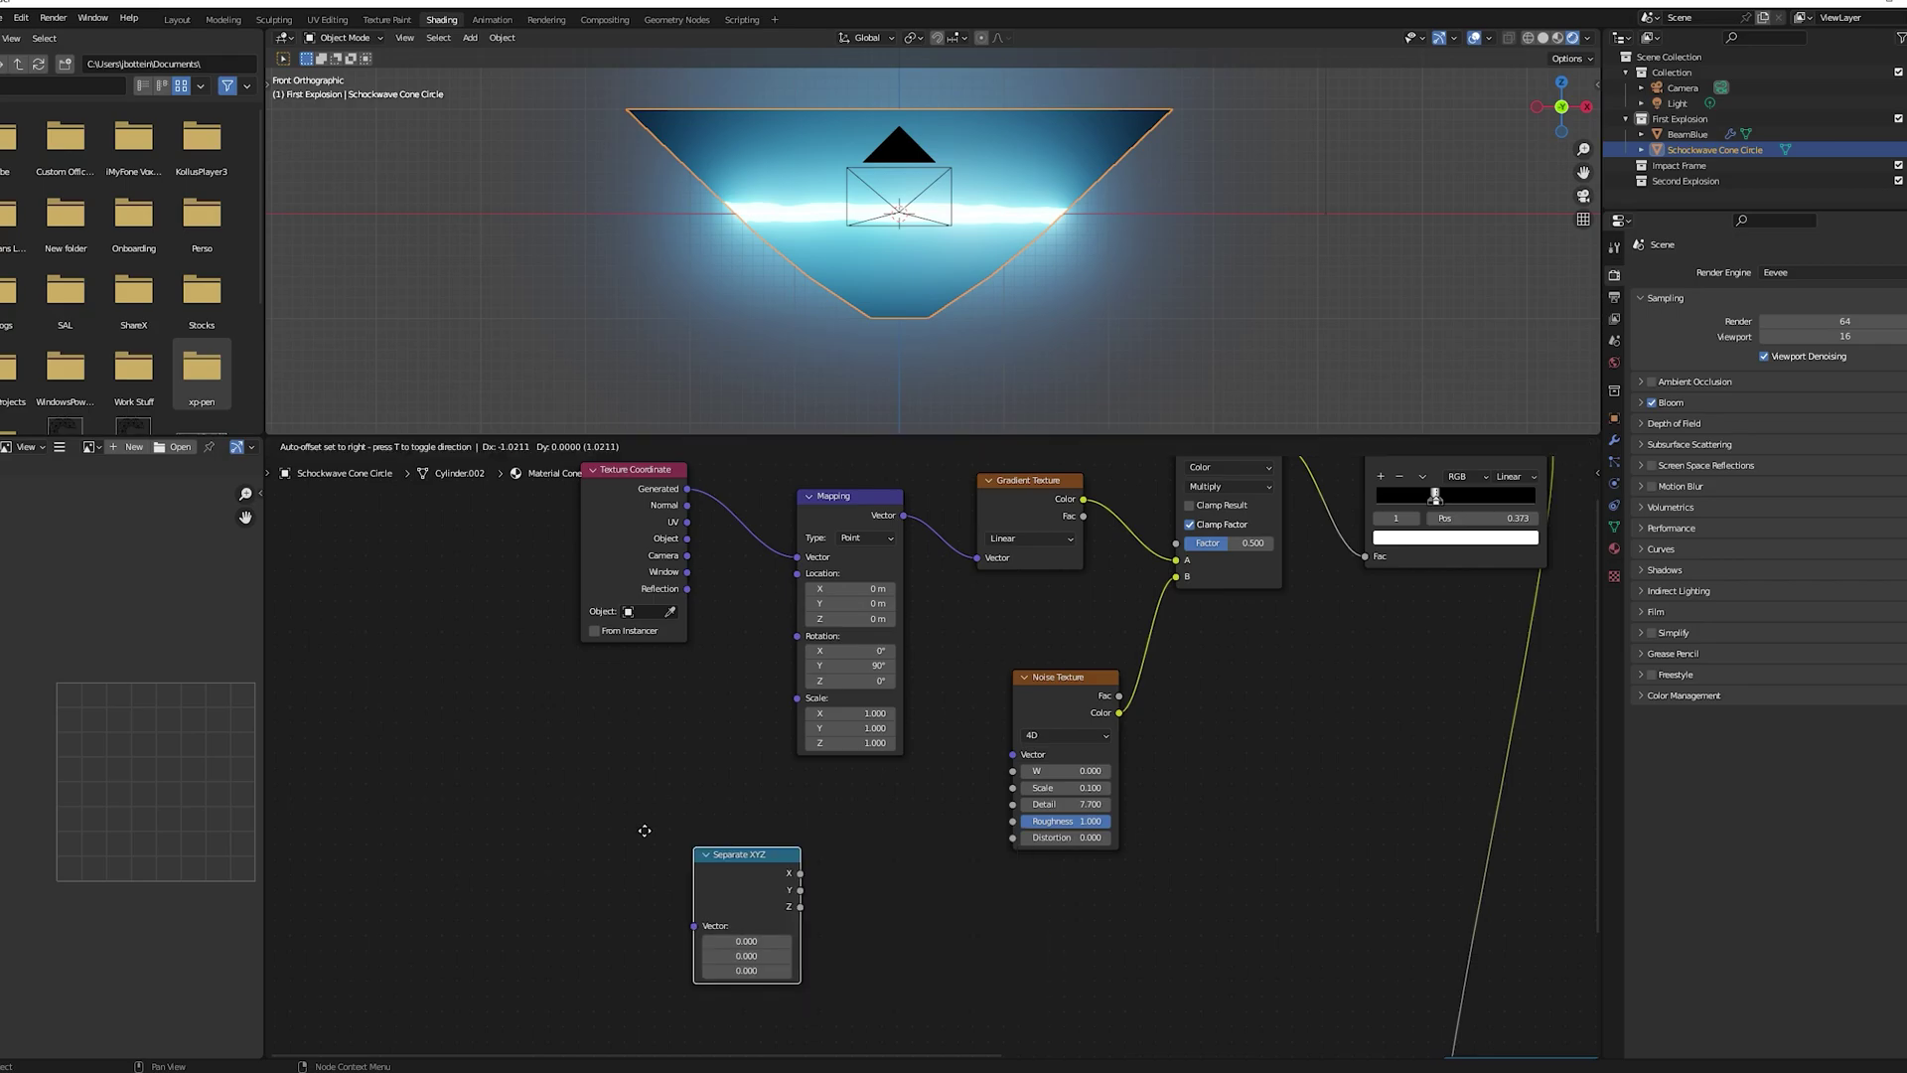
{"action": "left_click", "coordinate": [644, 733]}
Add a Value node and link it to the Separate XYZ node's Vector input and that node's X output to the Mapping node's Location
{"action": "key", "text": "F3"}
{"action": "type", "text": "value"}
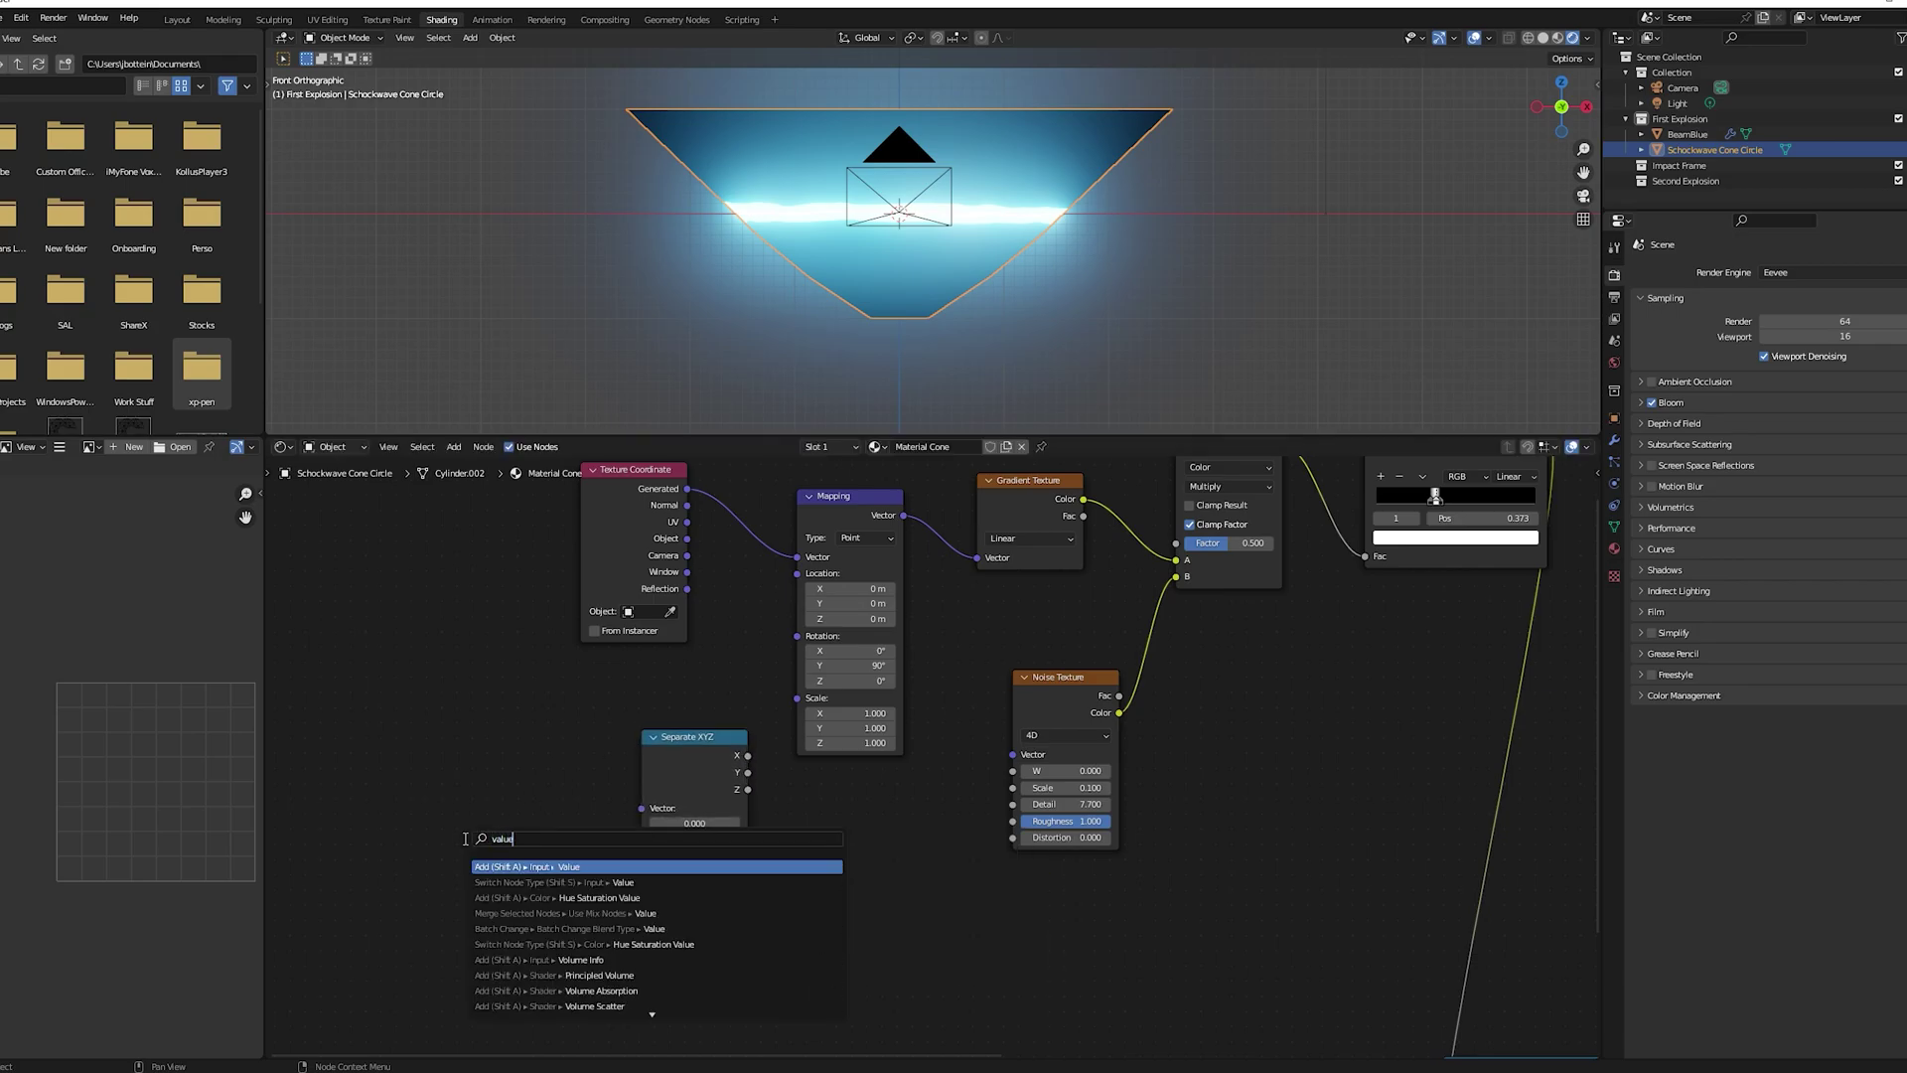
{"action": "key", "text": "Return"}
{"action": "left_click", "coordinate": [506, 854]}
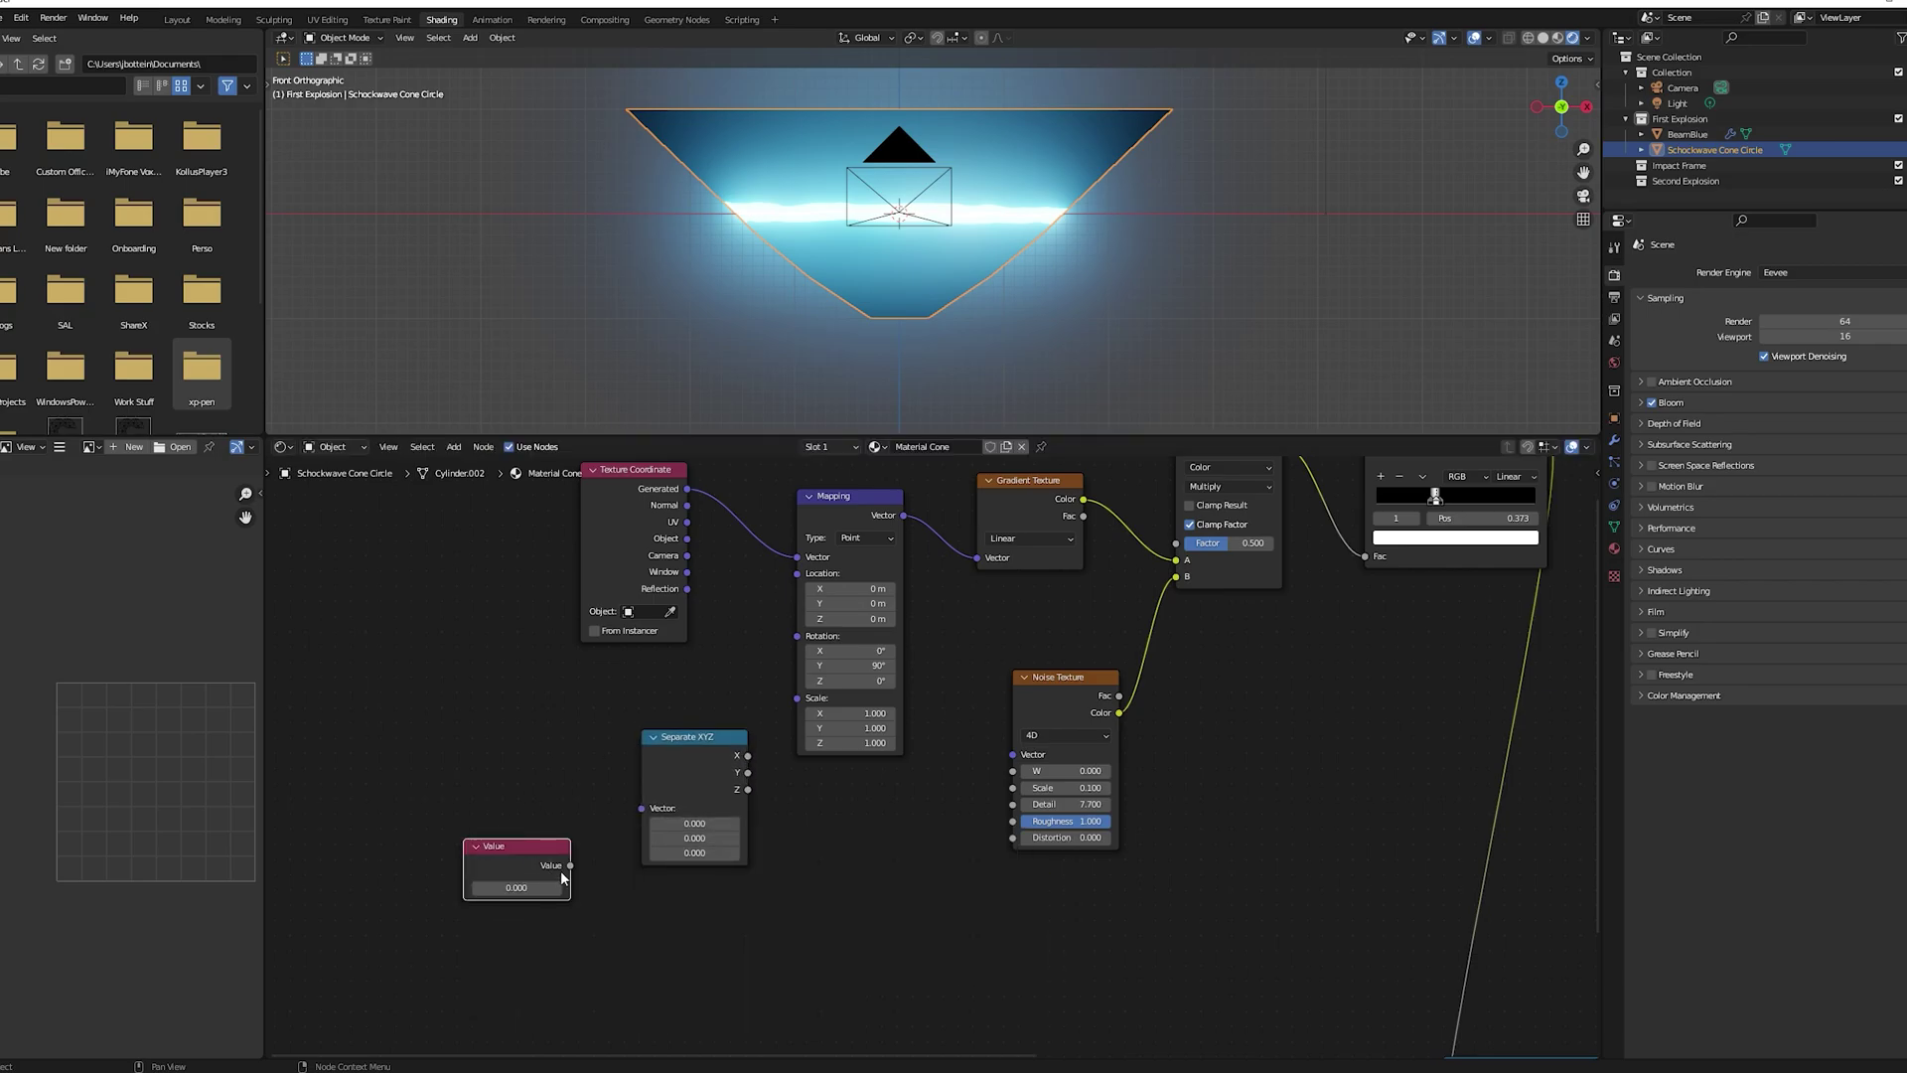
{"action": "left_click_drag", "start_coordinate": [562, 874], "coordinate": [693, 775]}
{"action": "left_click_drag", "start_coordinate": [805, 580], "coordinate": [799, 574]}
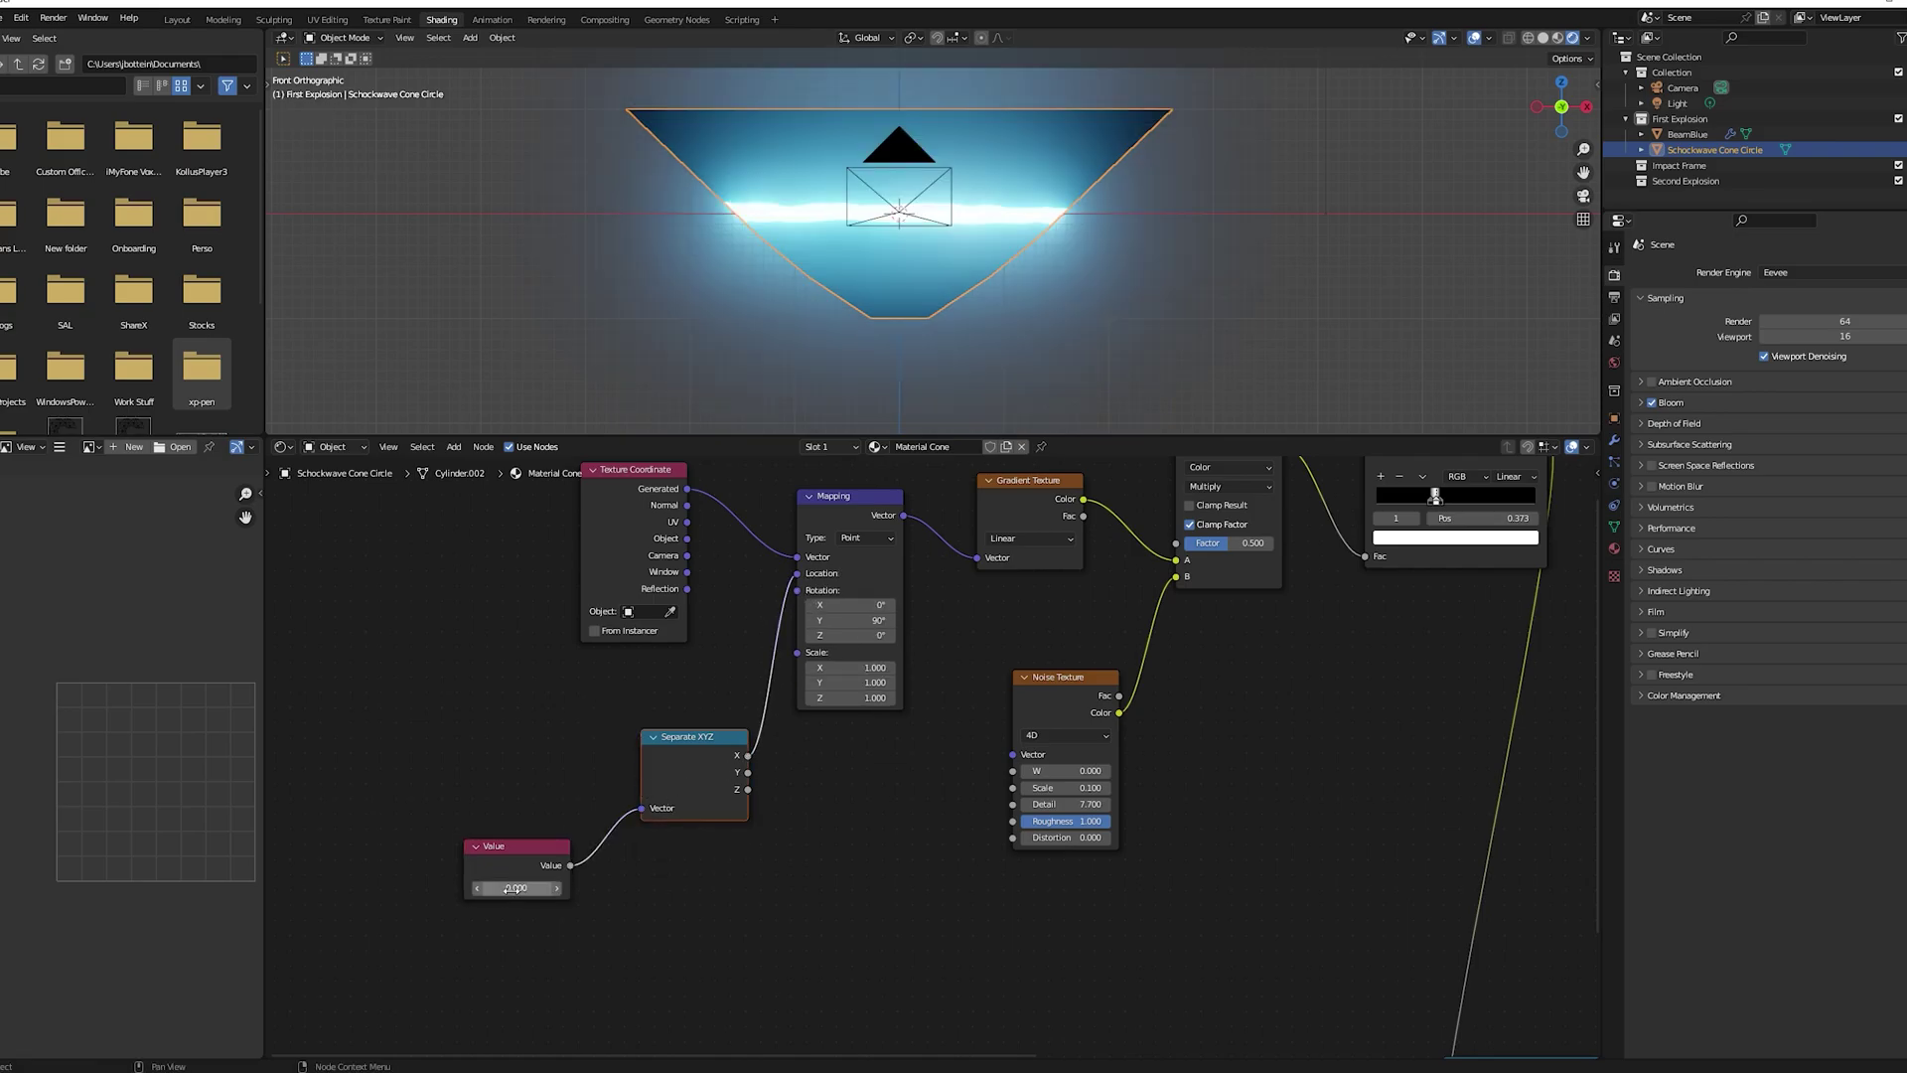
{"action": "mouse_move", "coordinate": [516, 887]}
{"action": "left_mouse_down"}
{"action": "mouse_move", "coordinate": [556, 887]}
{"action": "mouse_move", "coordinate": [480, 887]}
{"action": "left_mouse_up"}
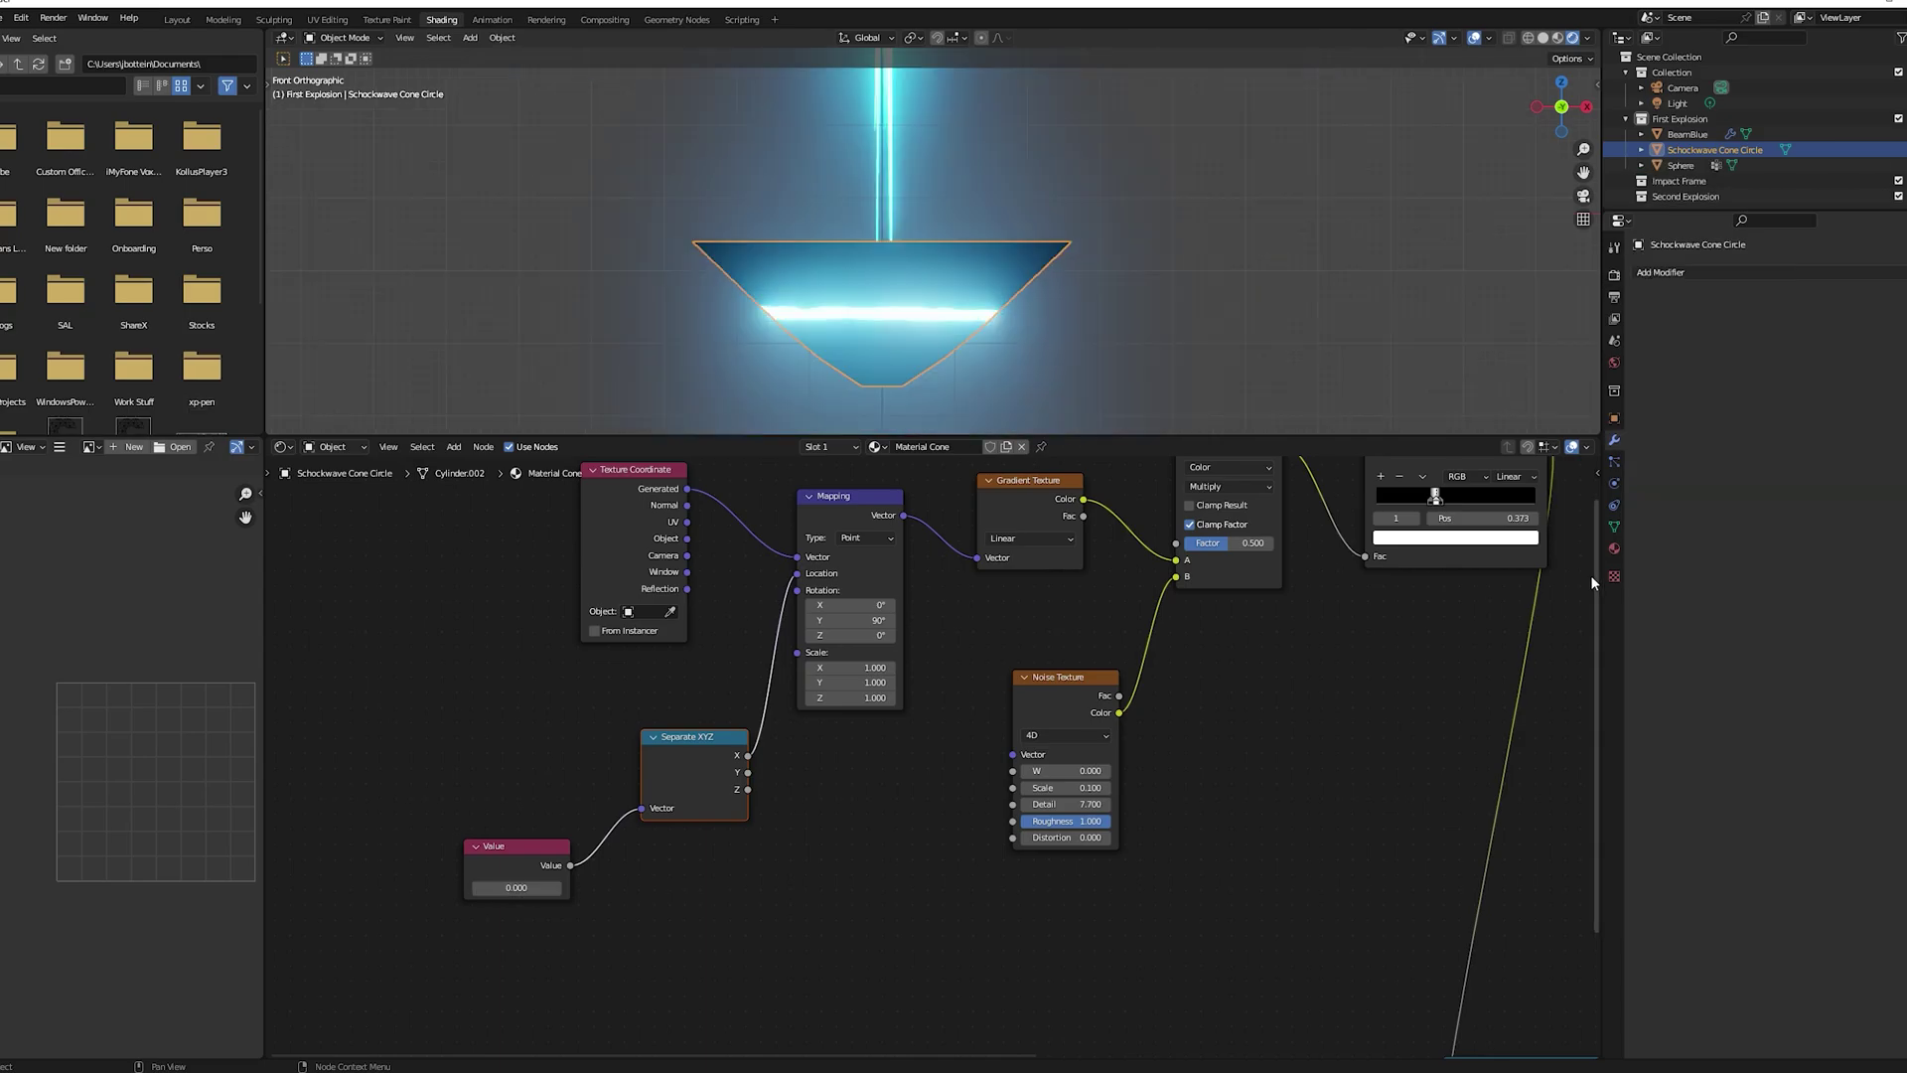
Set the cone material's blend mode to Alpha Blend and inspect the glowing ring up close
{"action": "left_click", "coordinate": [1613, 548]}
{"action": "left_click", "coordinate": [1804, 594]}
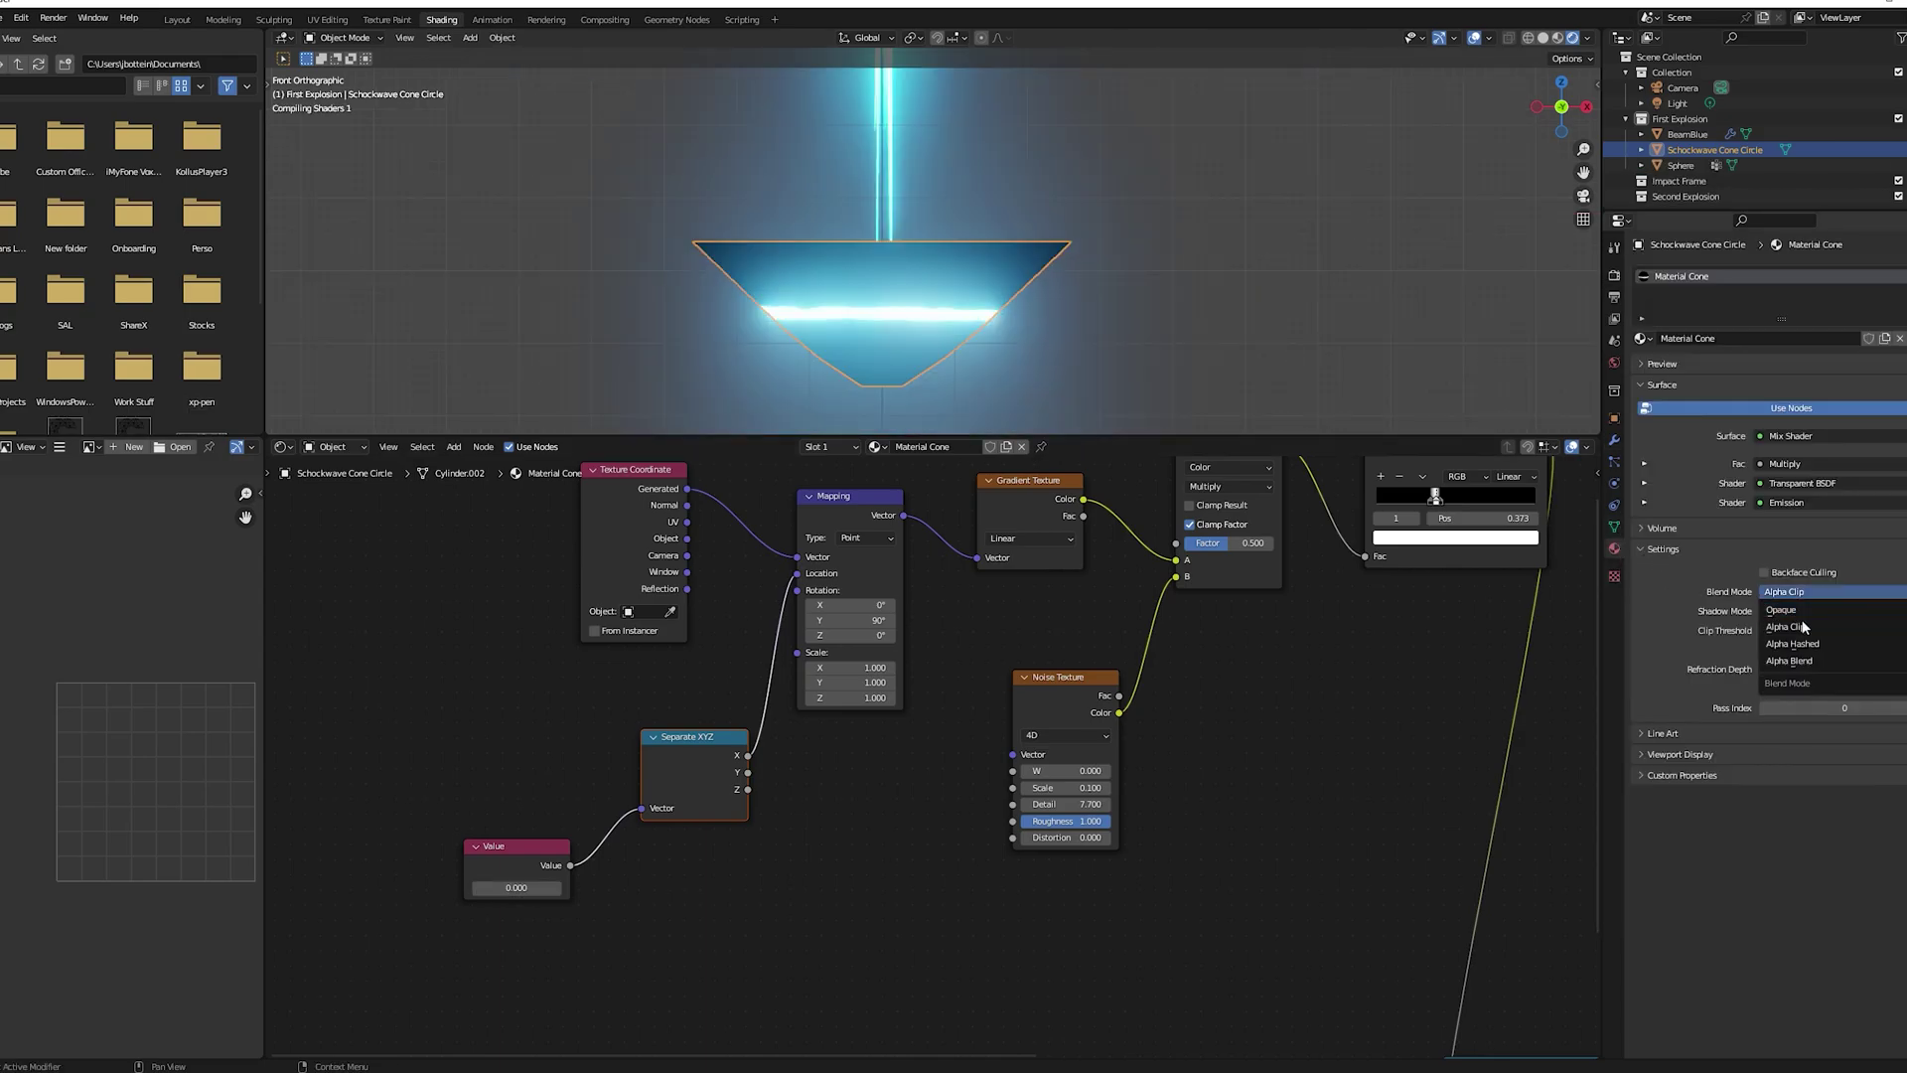
{"action": "left_click", "coordinate": [1787, 661]}
{"action": "middle_click_drag", "start_coordinate": [1033, 327], "coordinate": [1107, 517]}
{"action": "scroll", "coordinate": [992, 277], "scroll_direction": "up", "scroll_amount": 4}
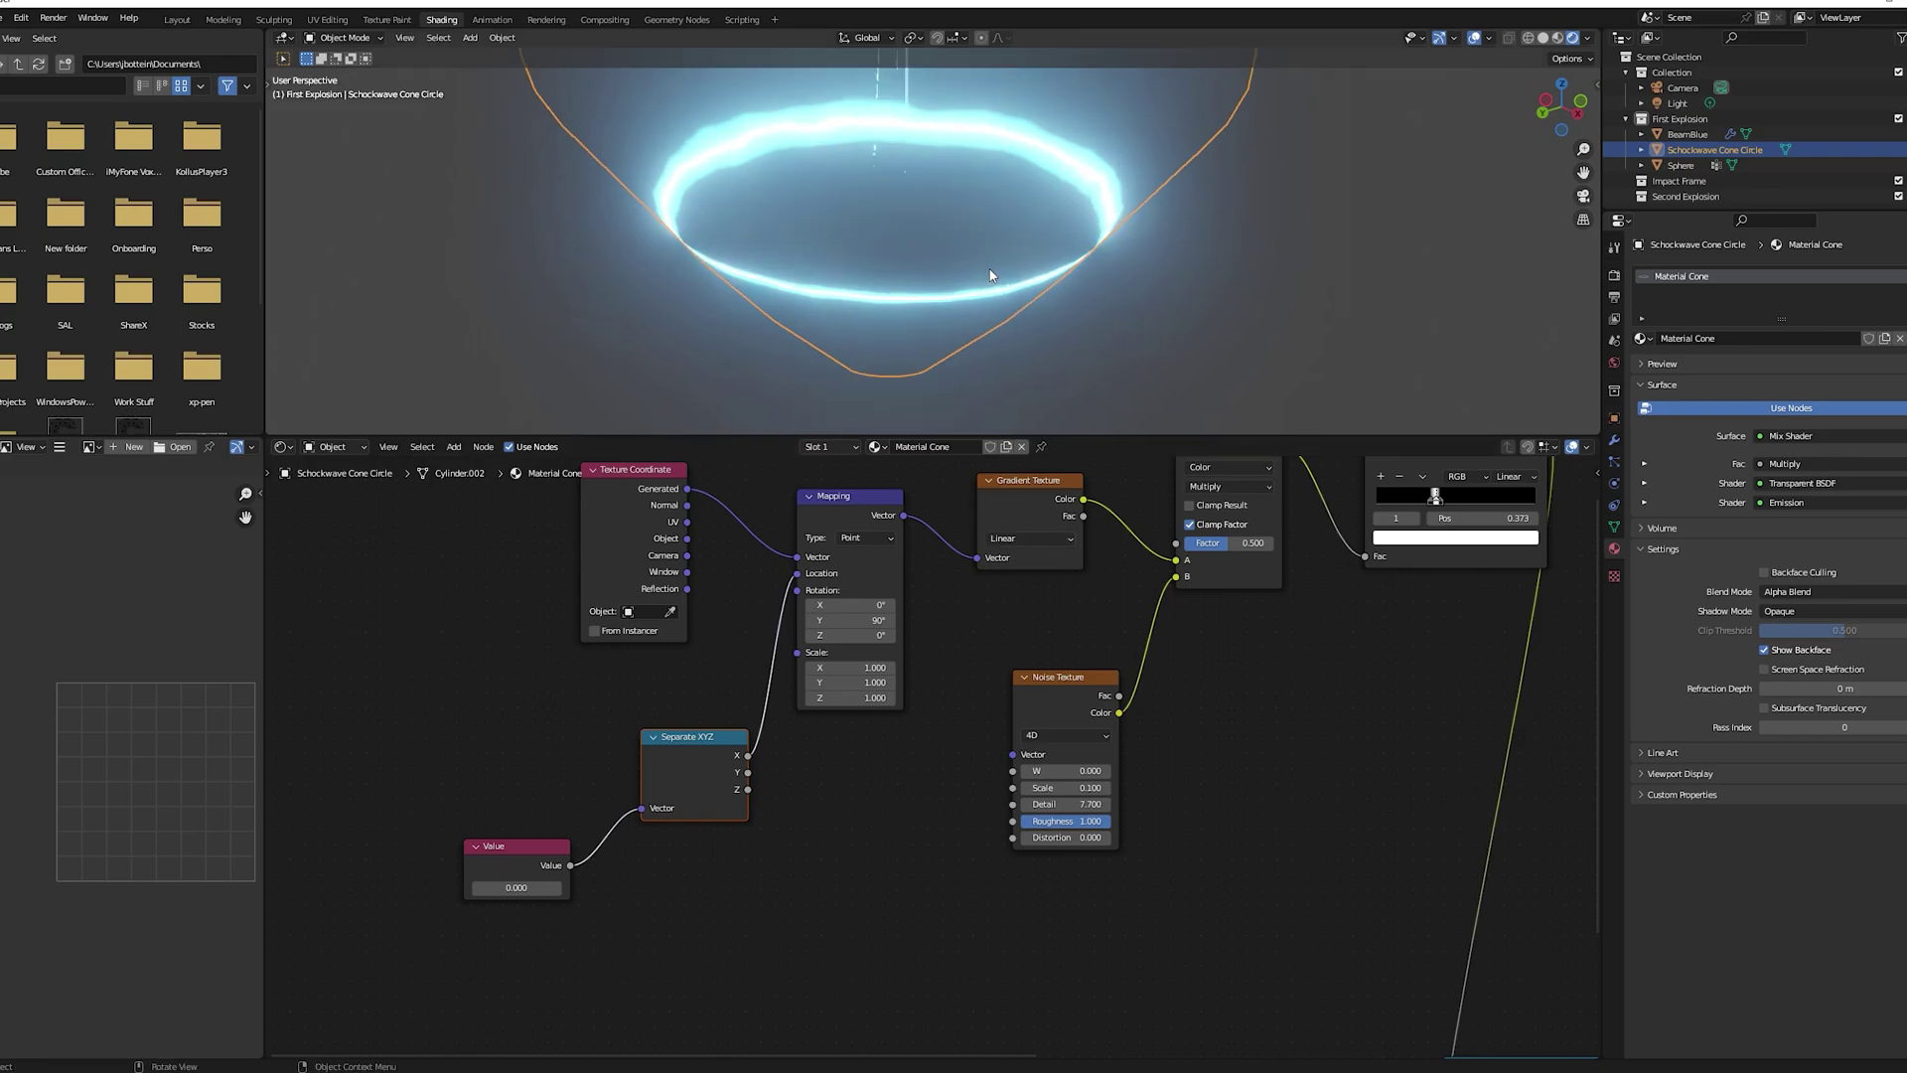
{"action": "middle_click_drag", "start_coordinate": [944, 207], "coordinate": [939, 306], "text": "shift"}
{"action": "scroll", "coordinate": [938, 306], "scroll_direction": "up", "scroll_amount": 3}
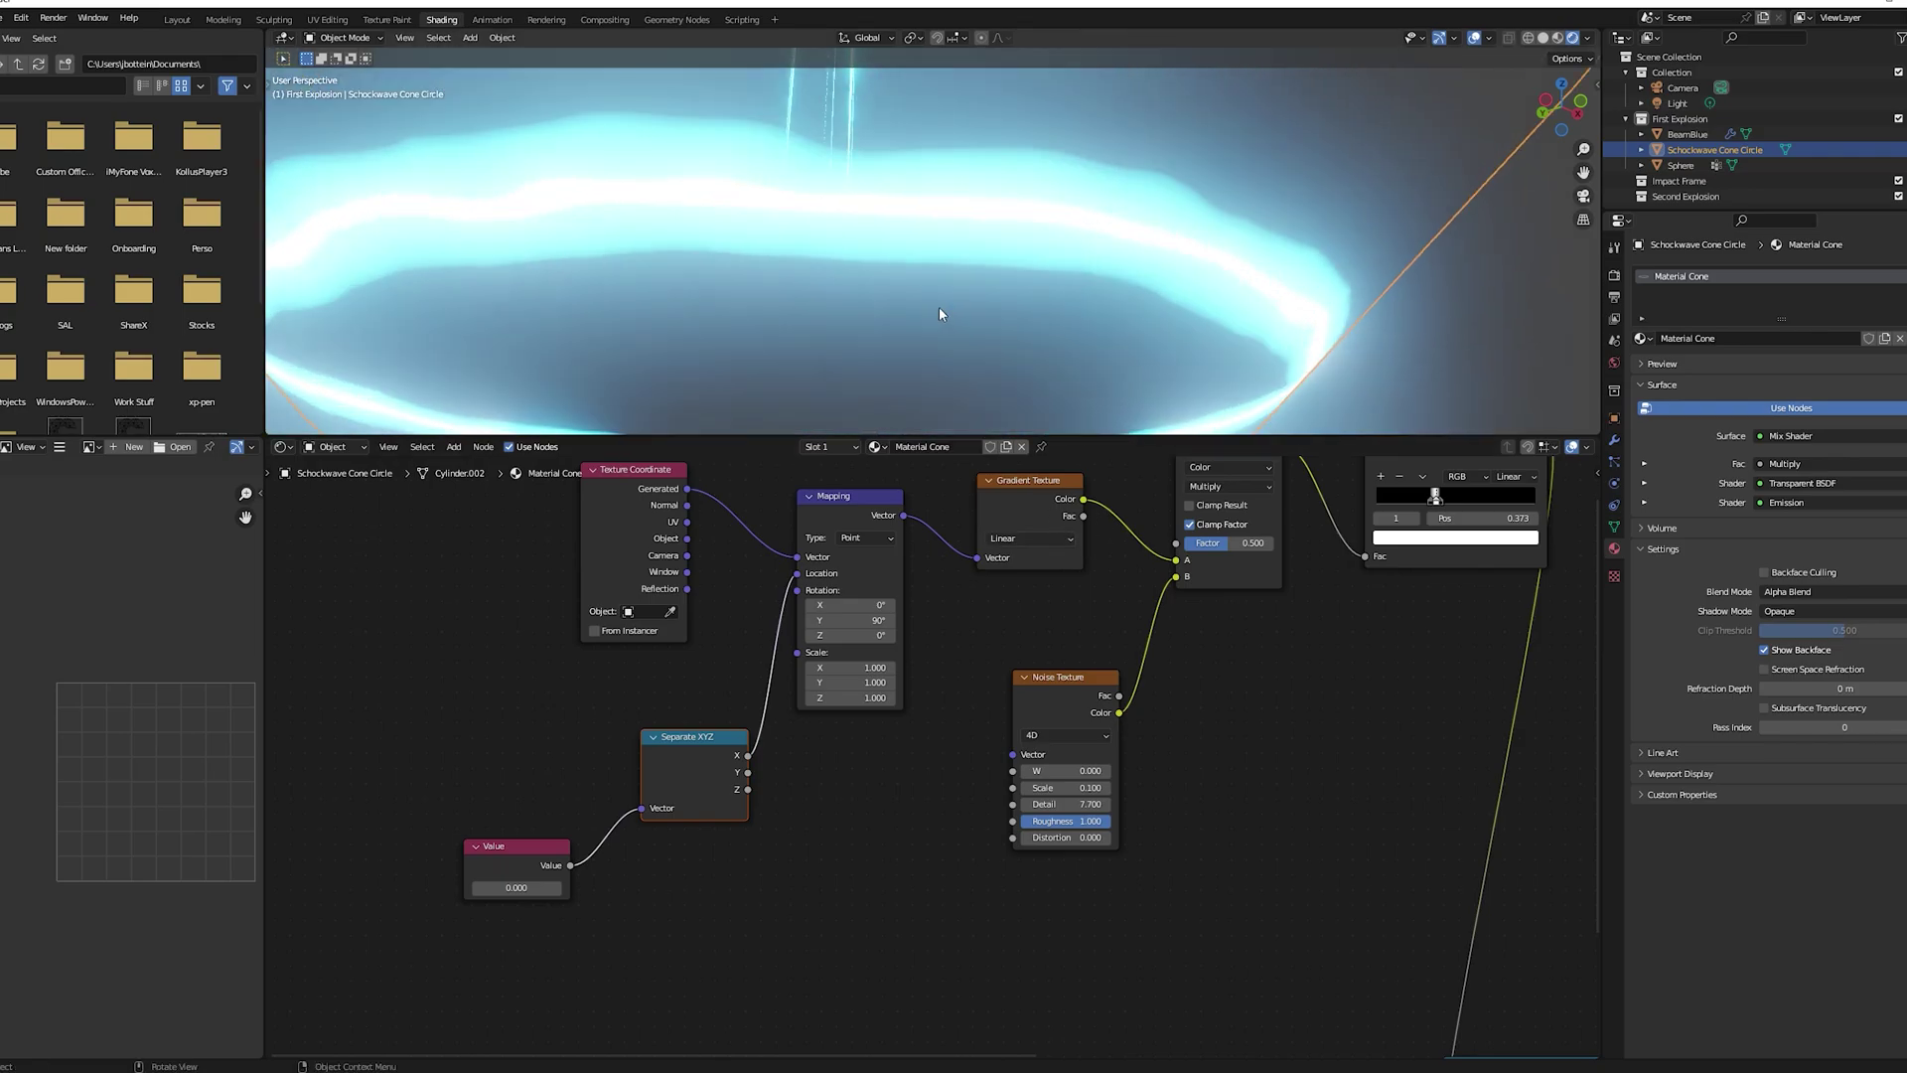
{"action": "scroll", "coordinate": [1000, 262], "scroll_direction": "down", "scroll_amount": 1}
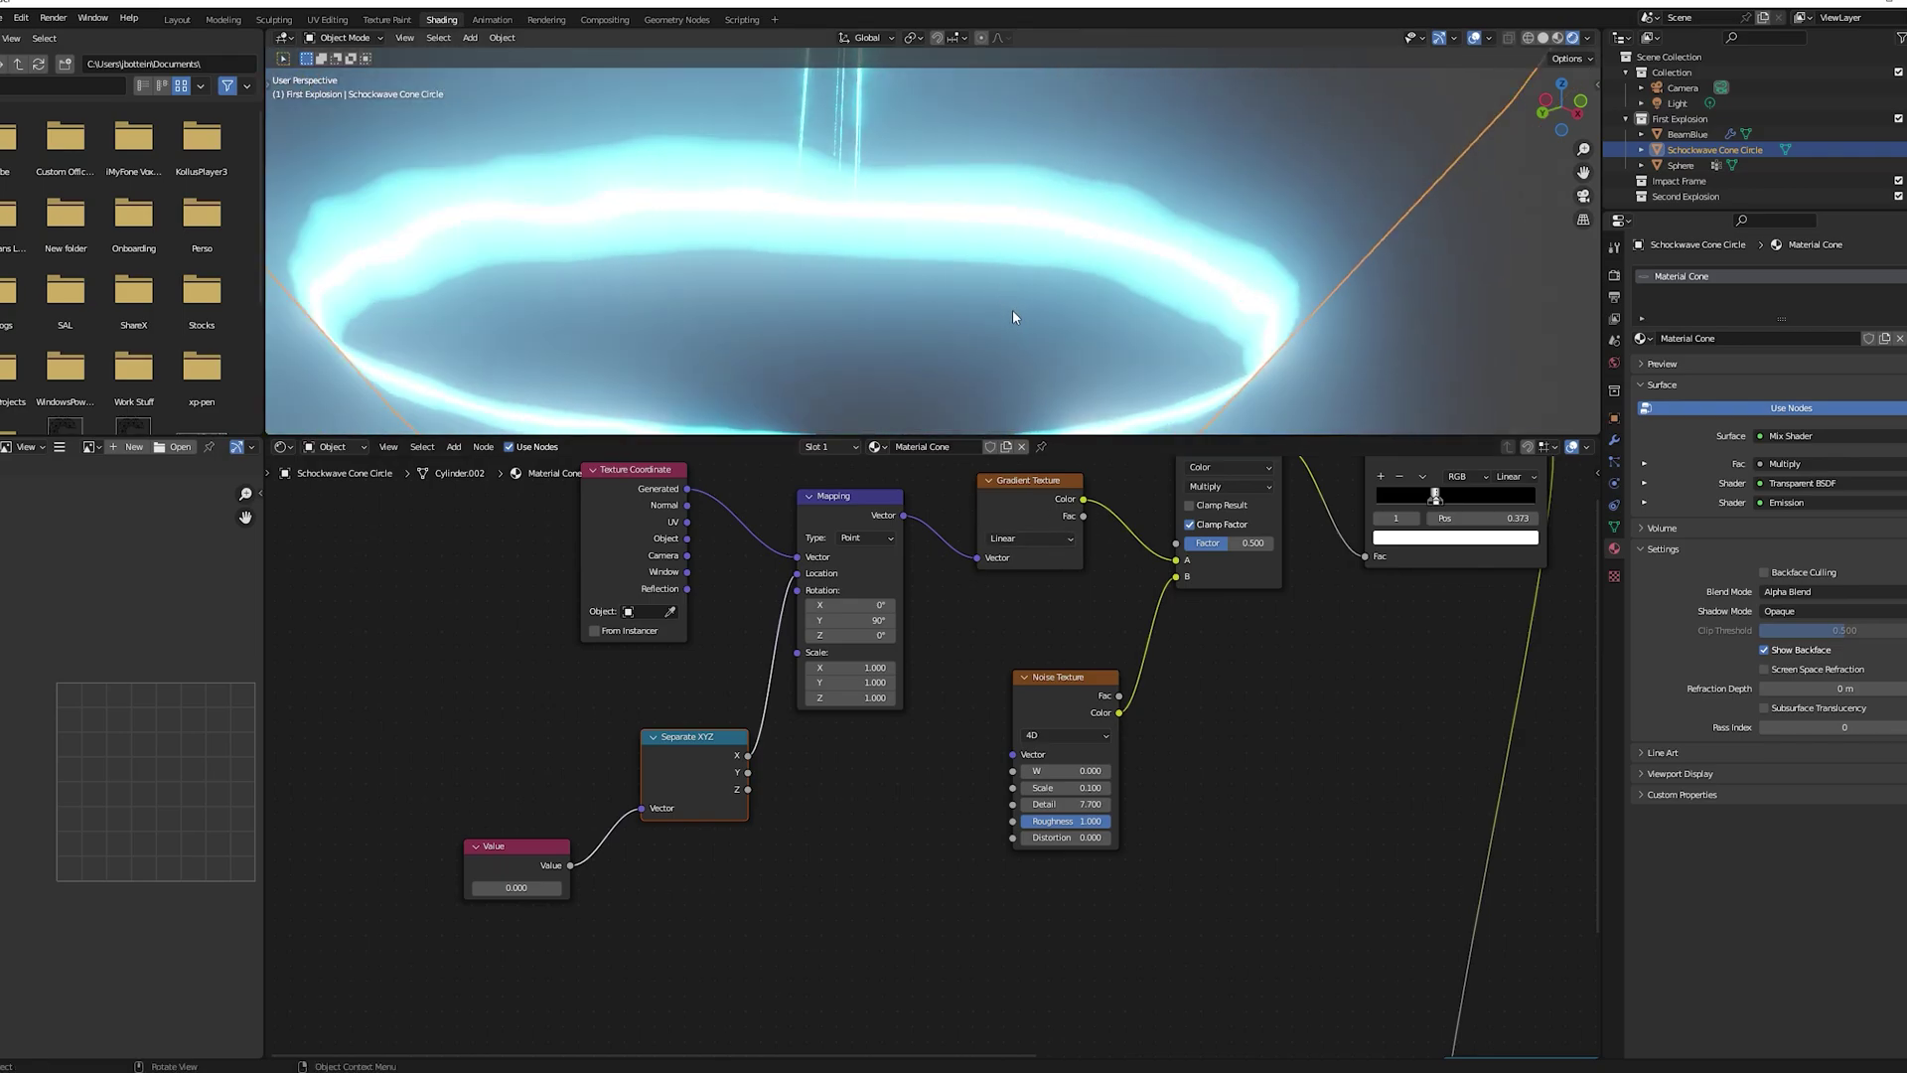
{"action": "middle_click_drag", "start_coordinate": [1011, 308], "coordinate": [955, 317]}
{"action": "scroll", "coordinate": [1248, 523], "scroll_direction": "up", "scroll_amount": 1}
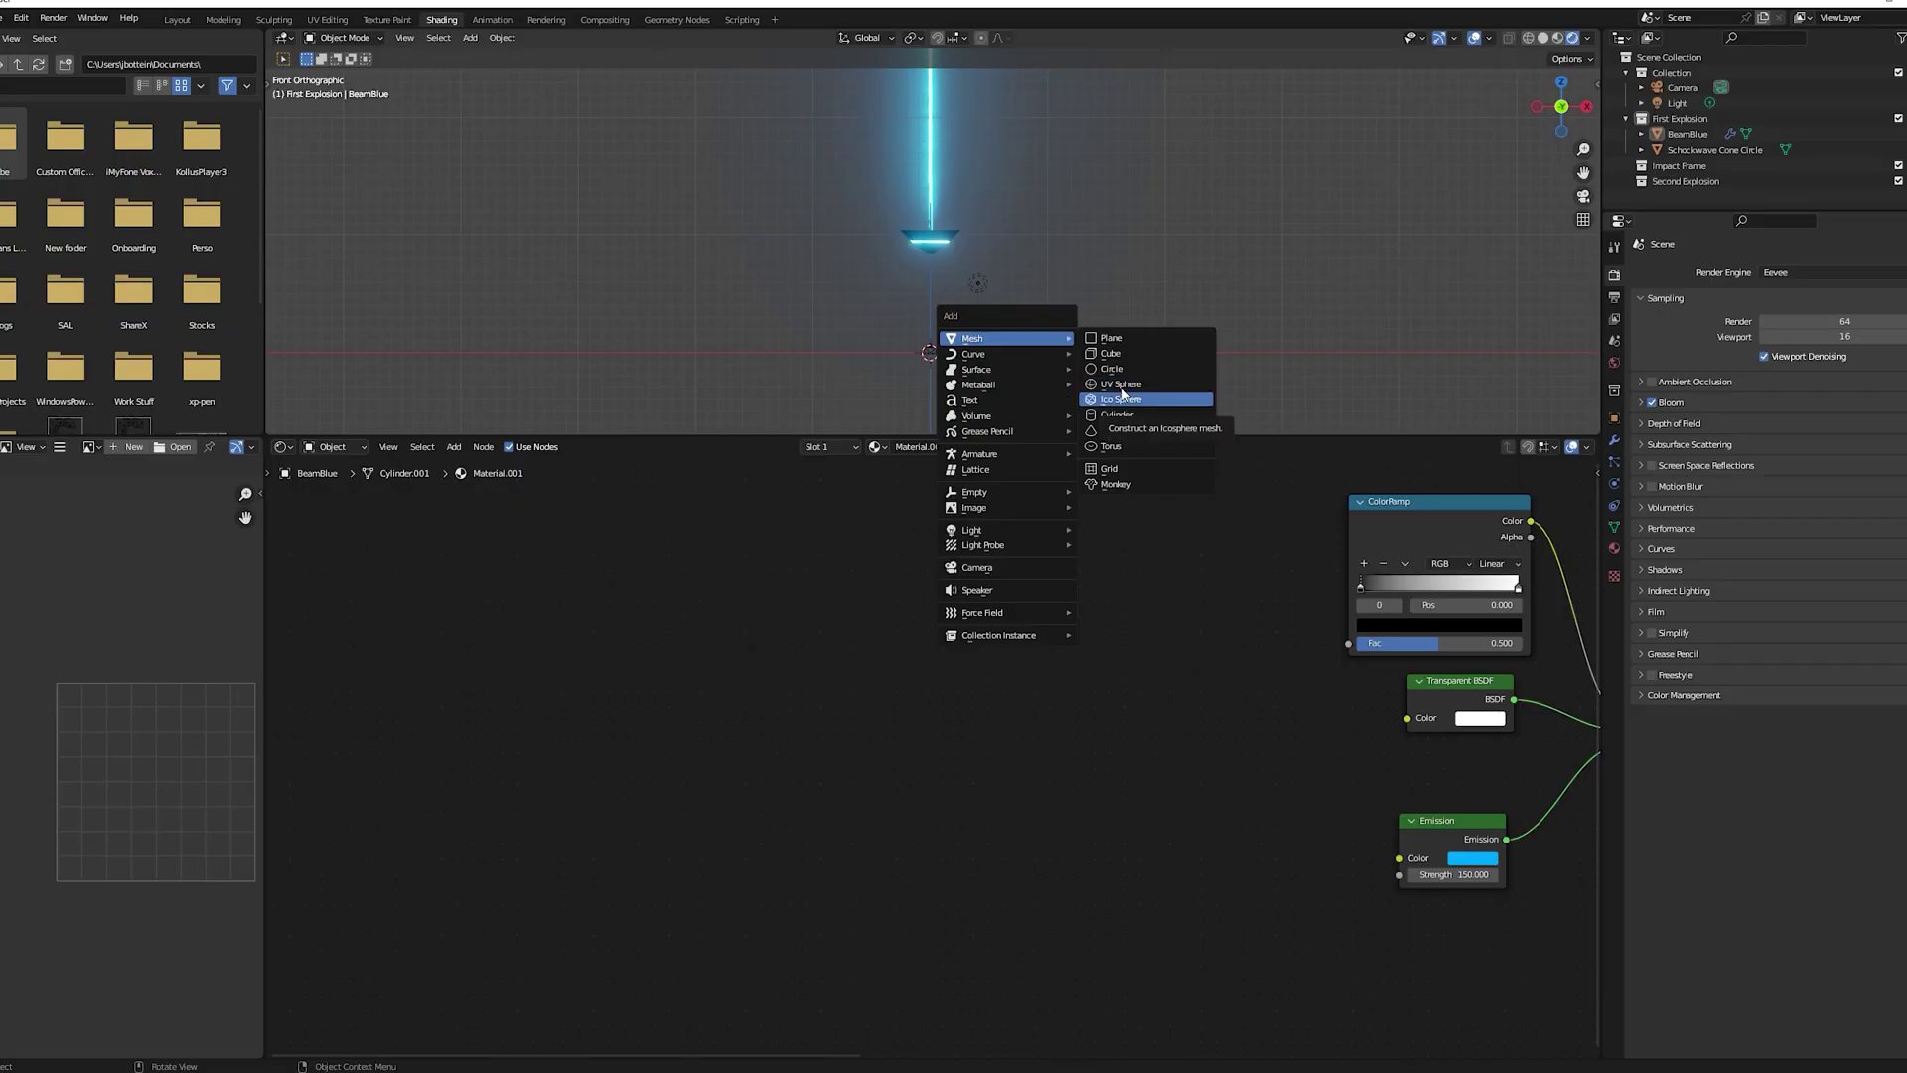
Add a UV sphere beneath the shockwave cone, resize it and assign it the Blue Emission material
{"action": "left_click", "coordinate": [1121, 385]}
{"action": "scroll", "coordinate": [974, 365], "scroll_direction": "up", "scroll_amount": 4}
{"action": "middle_click_drag", "start_coordinate": [974, 365], "coordinate": [970, 277], "text": "shift"}
{"action": "key", "text": "s"}
{"action": "left_click", "coordinate": [603, 472]}
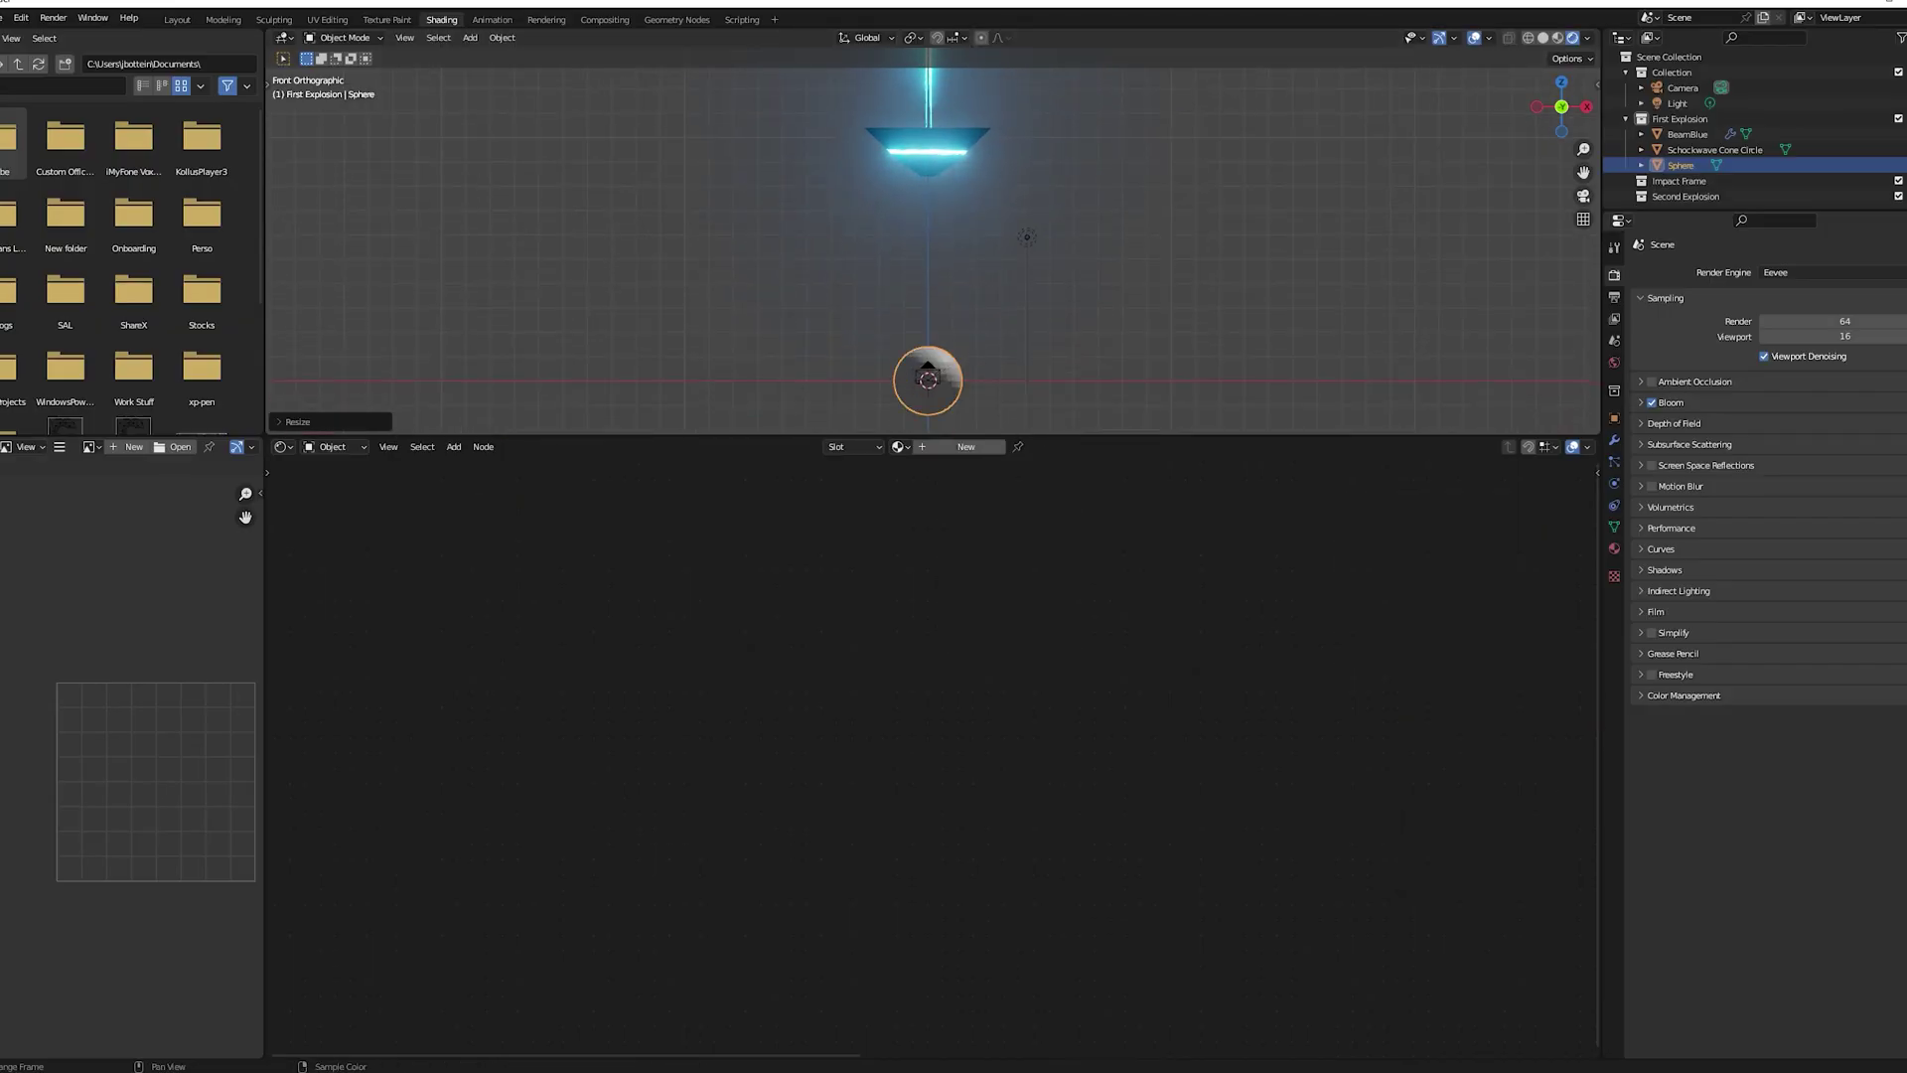
{"action": "left_click", "coordinate": [897, 446]}
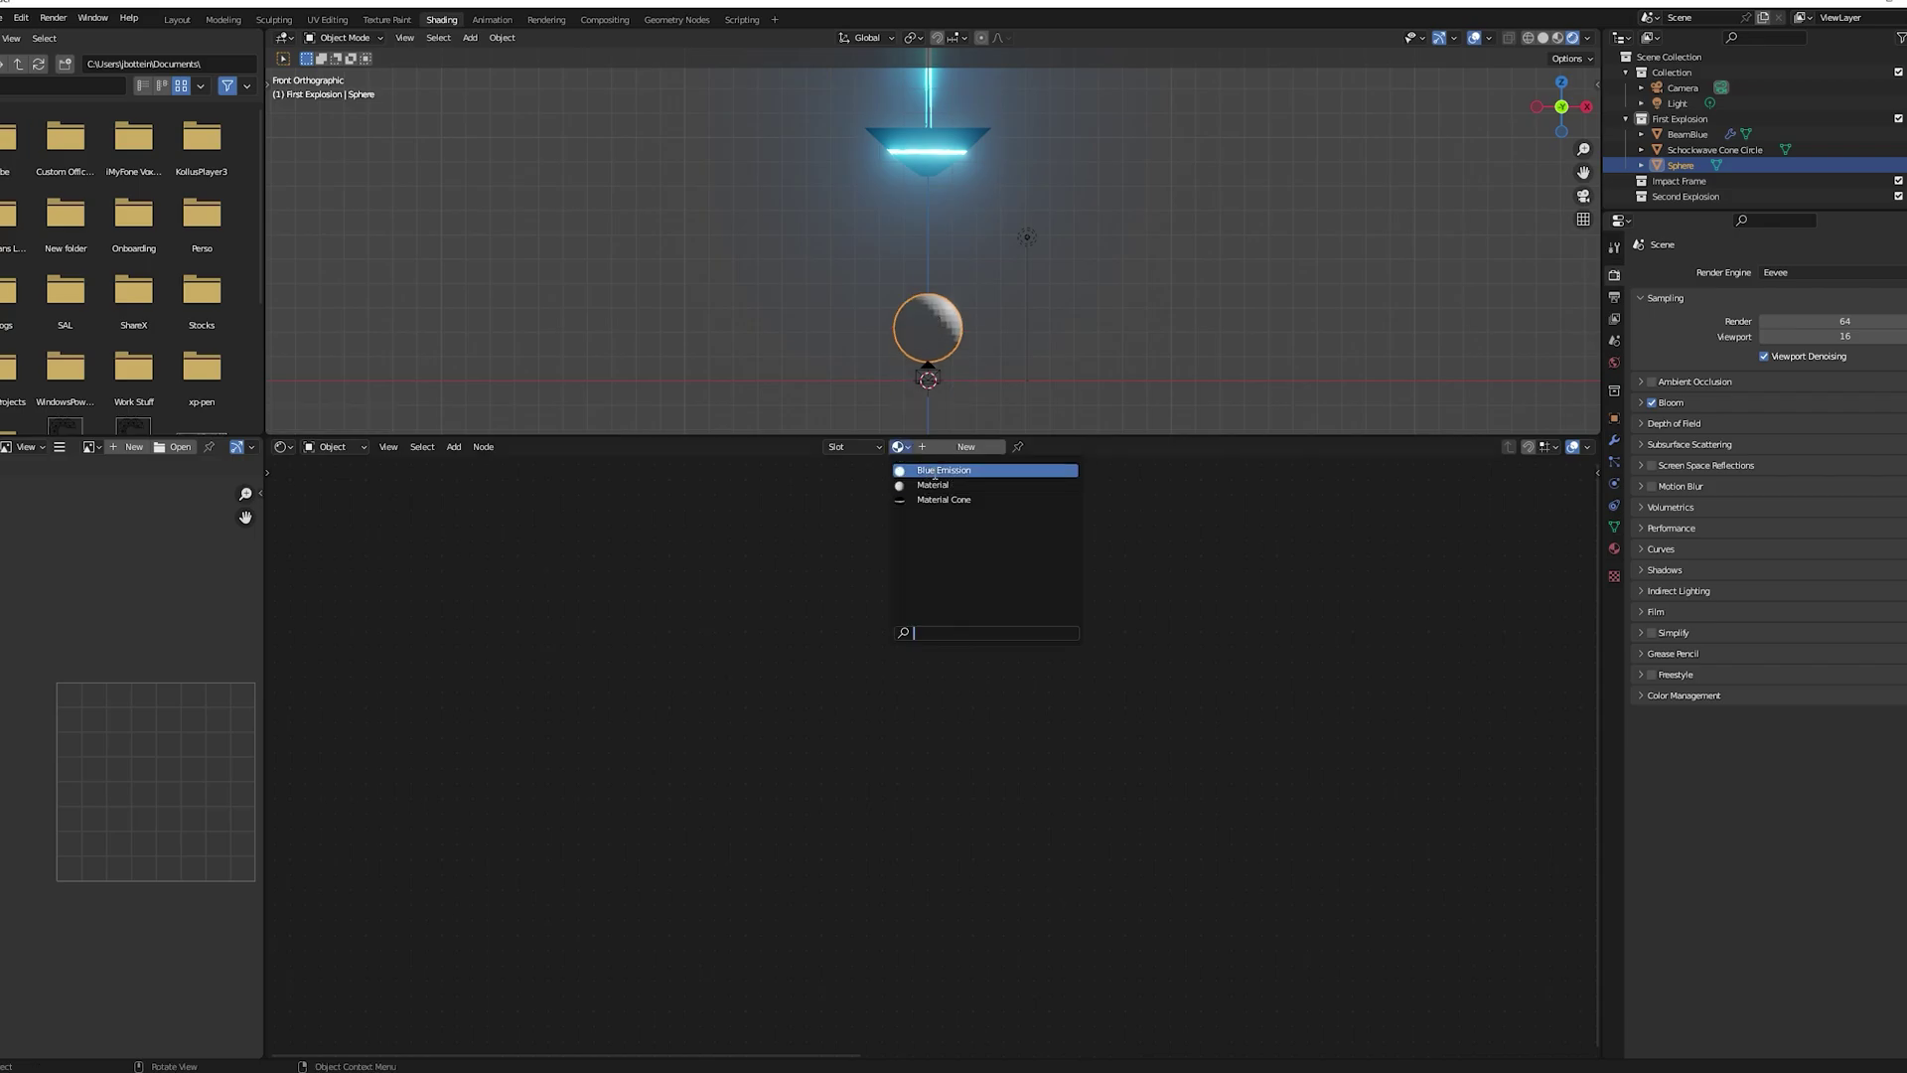
{"action": "left_click", "coordinate": [958, 467]}
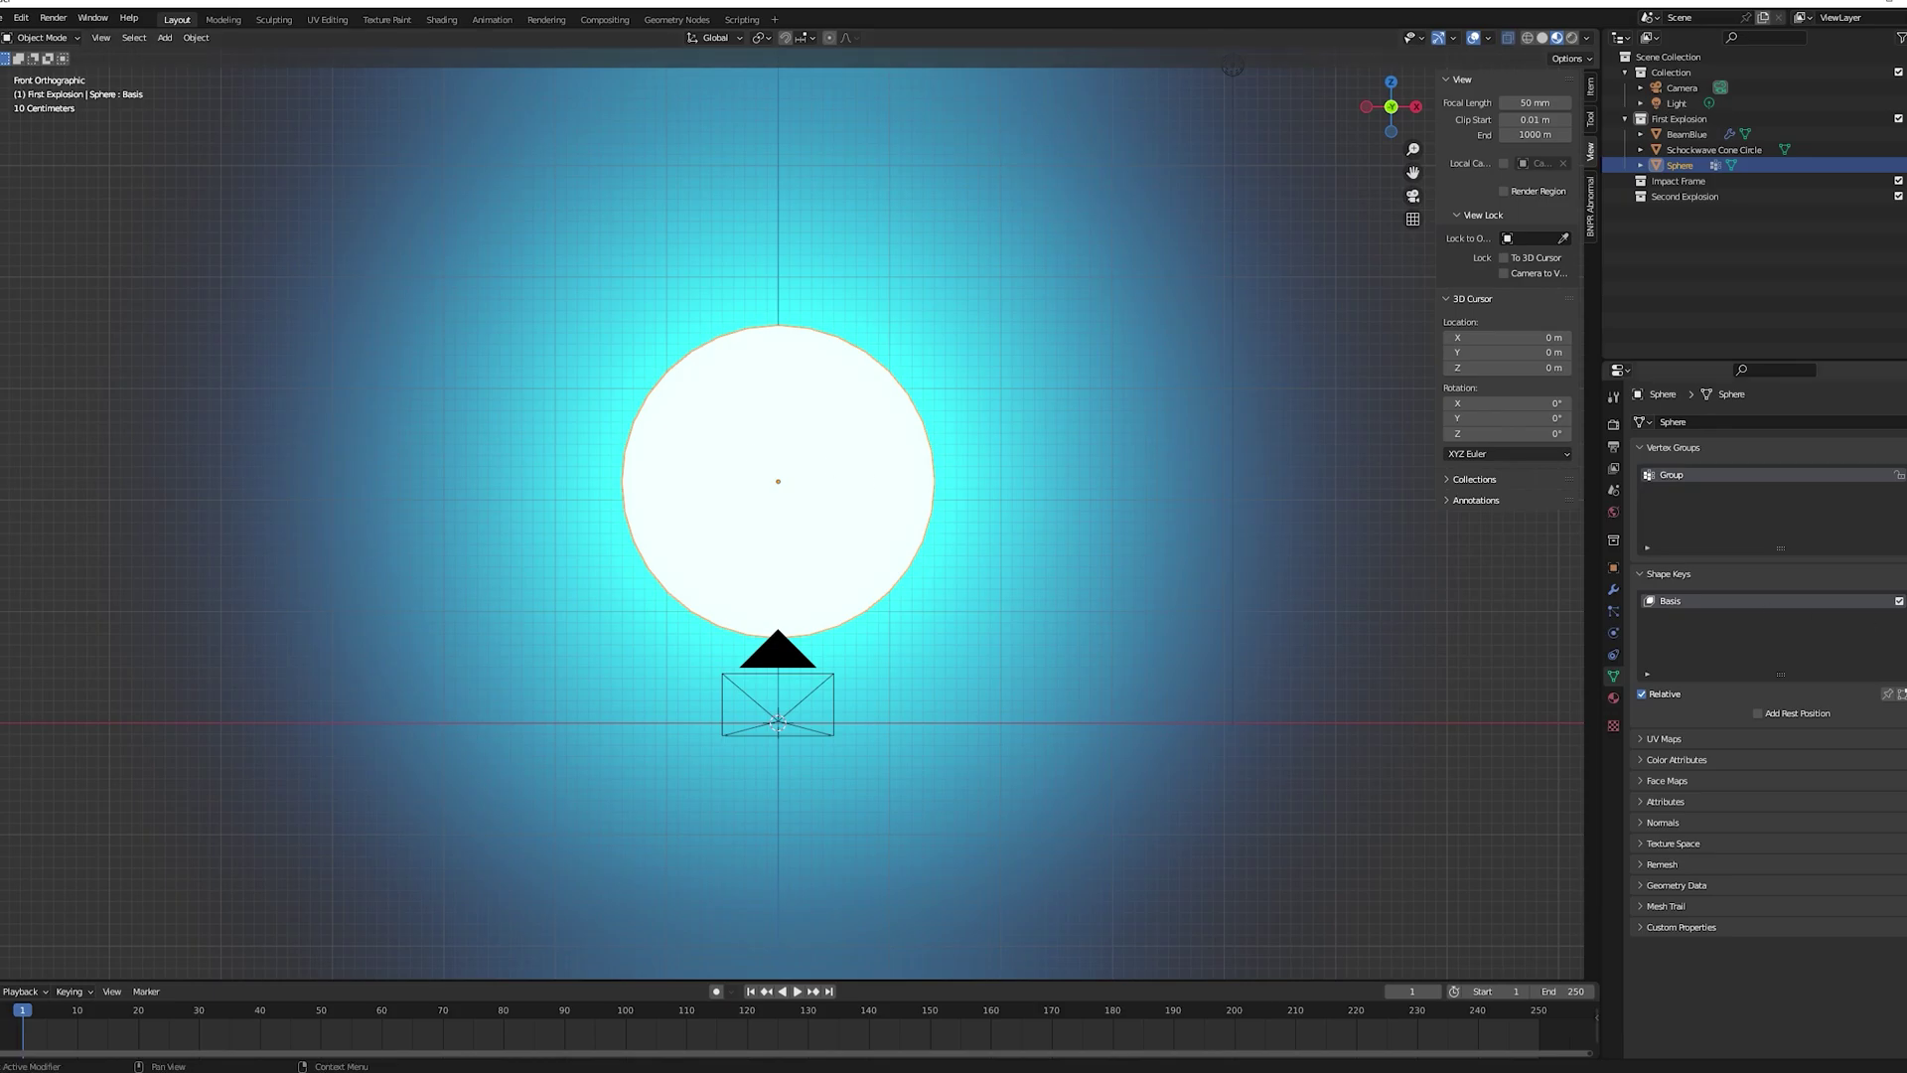
Add the shape keys Explosion1 and Explosion2 after the sphere's Basis key
{"action": "double_click", "coordinate": [1686, 617]}
{"action": "type", "text": "Explosion1"}
{"action": "key", "text": "Return"}
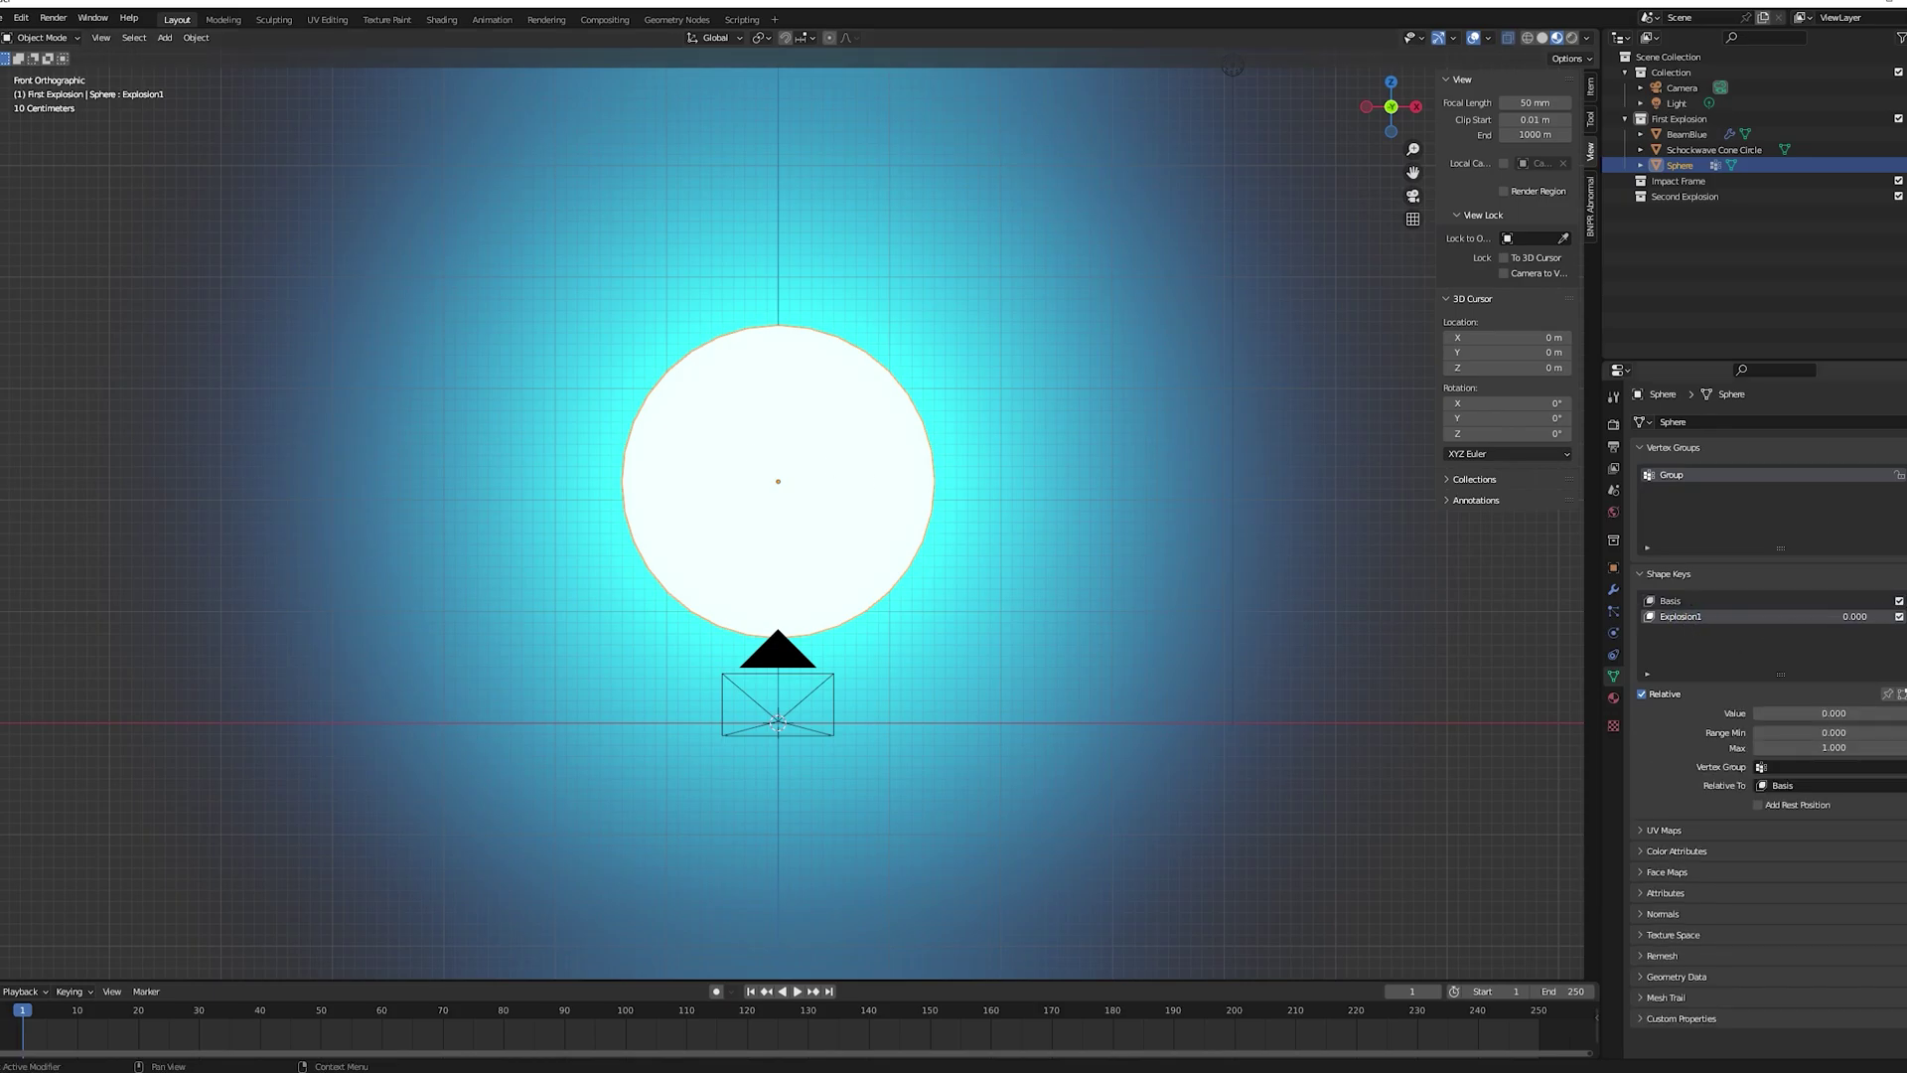
{"action": "left_click", "coordinate": [1900, 602]}
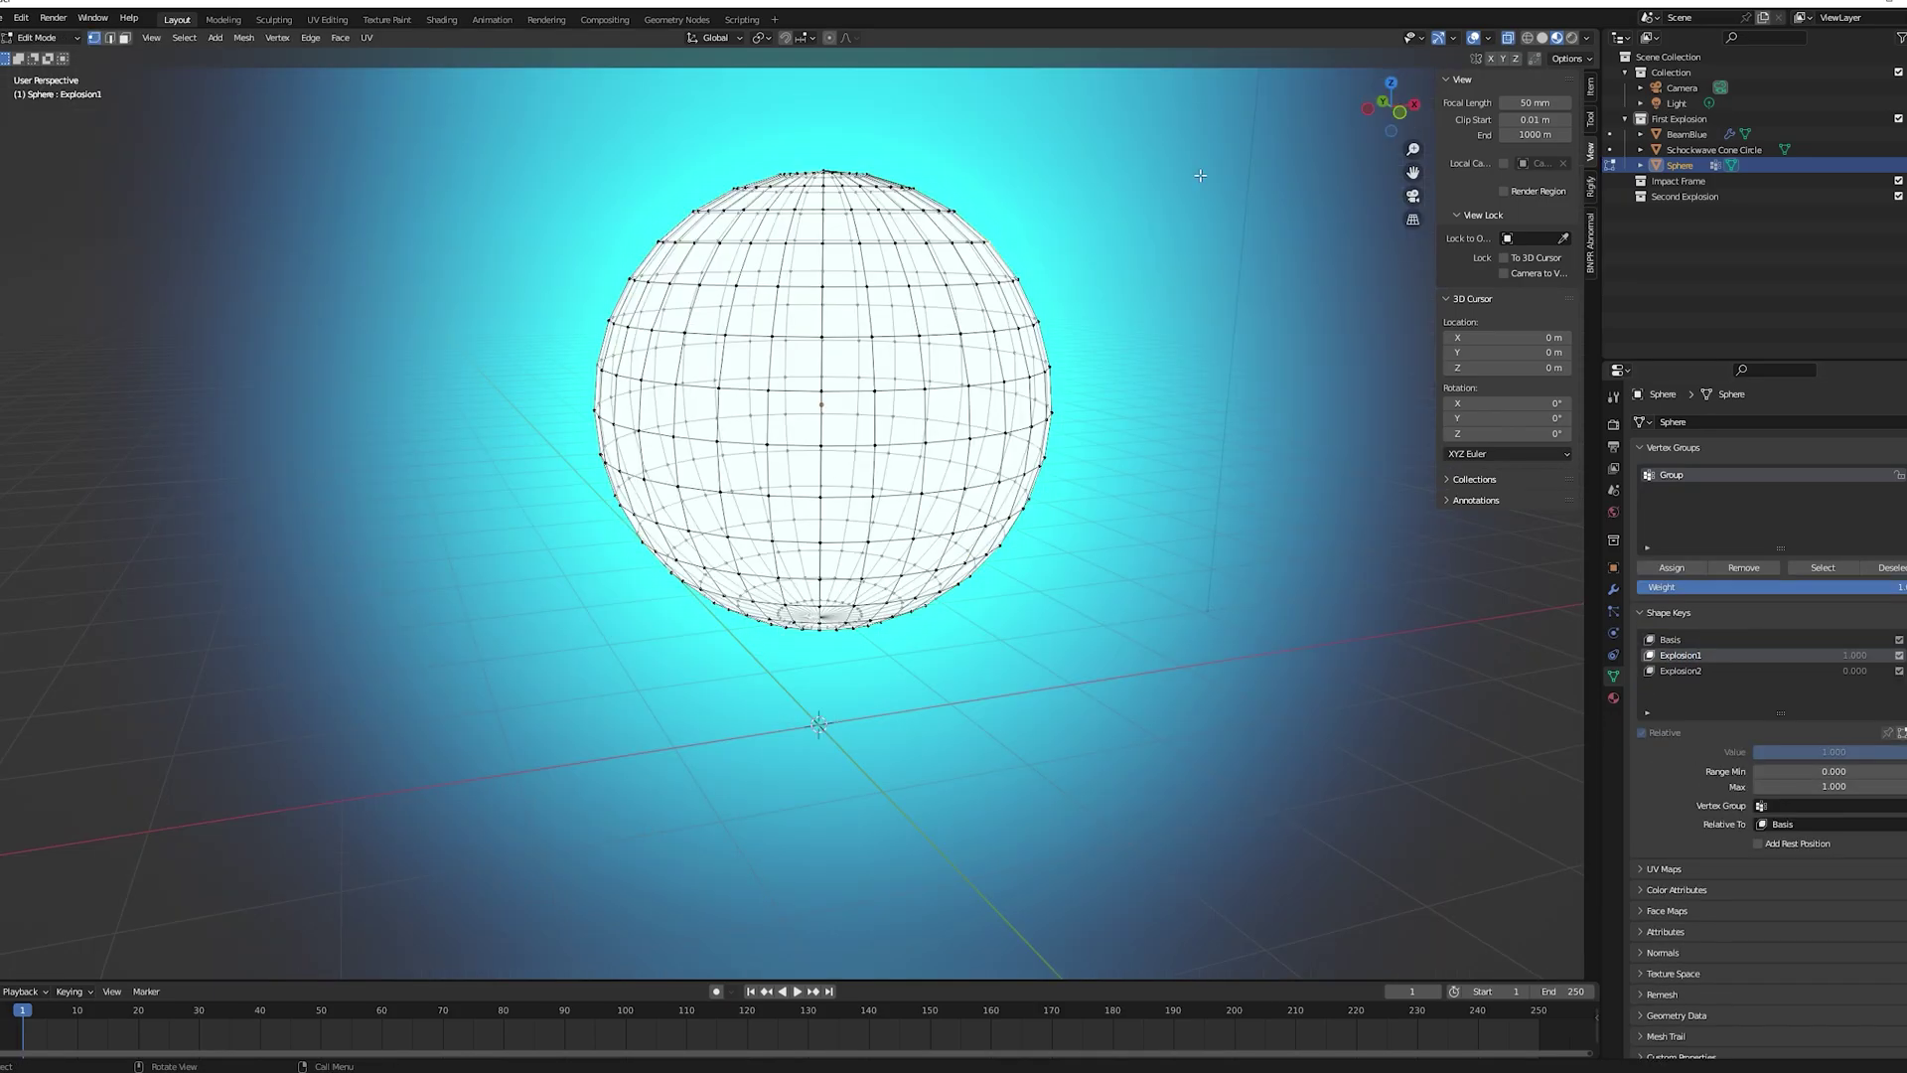
In the Explosion1 shape key, pull single vertices on the sphere's upper half outward into long spikes
{"action": "key", "text": "g"}
{"action": "left_click", "coordinate": [1365, 937]}
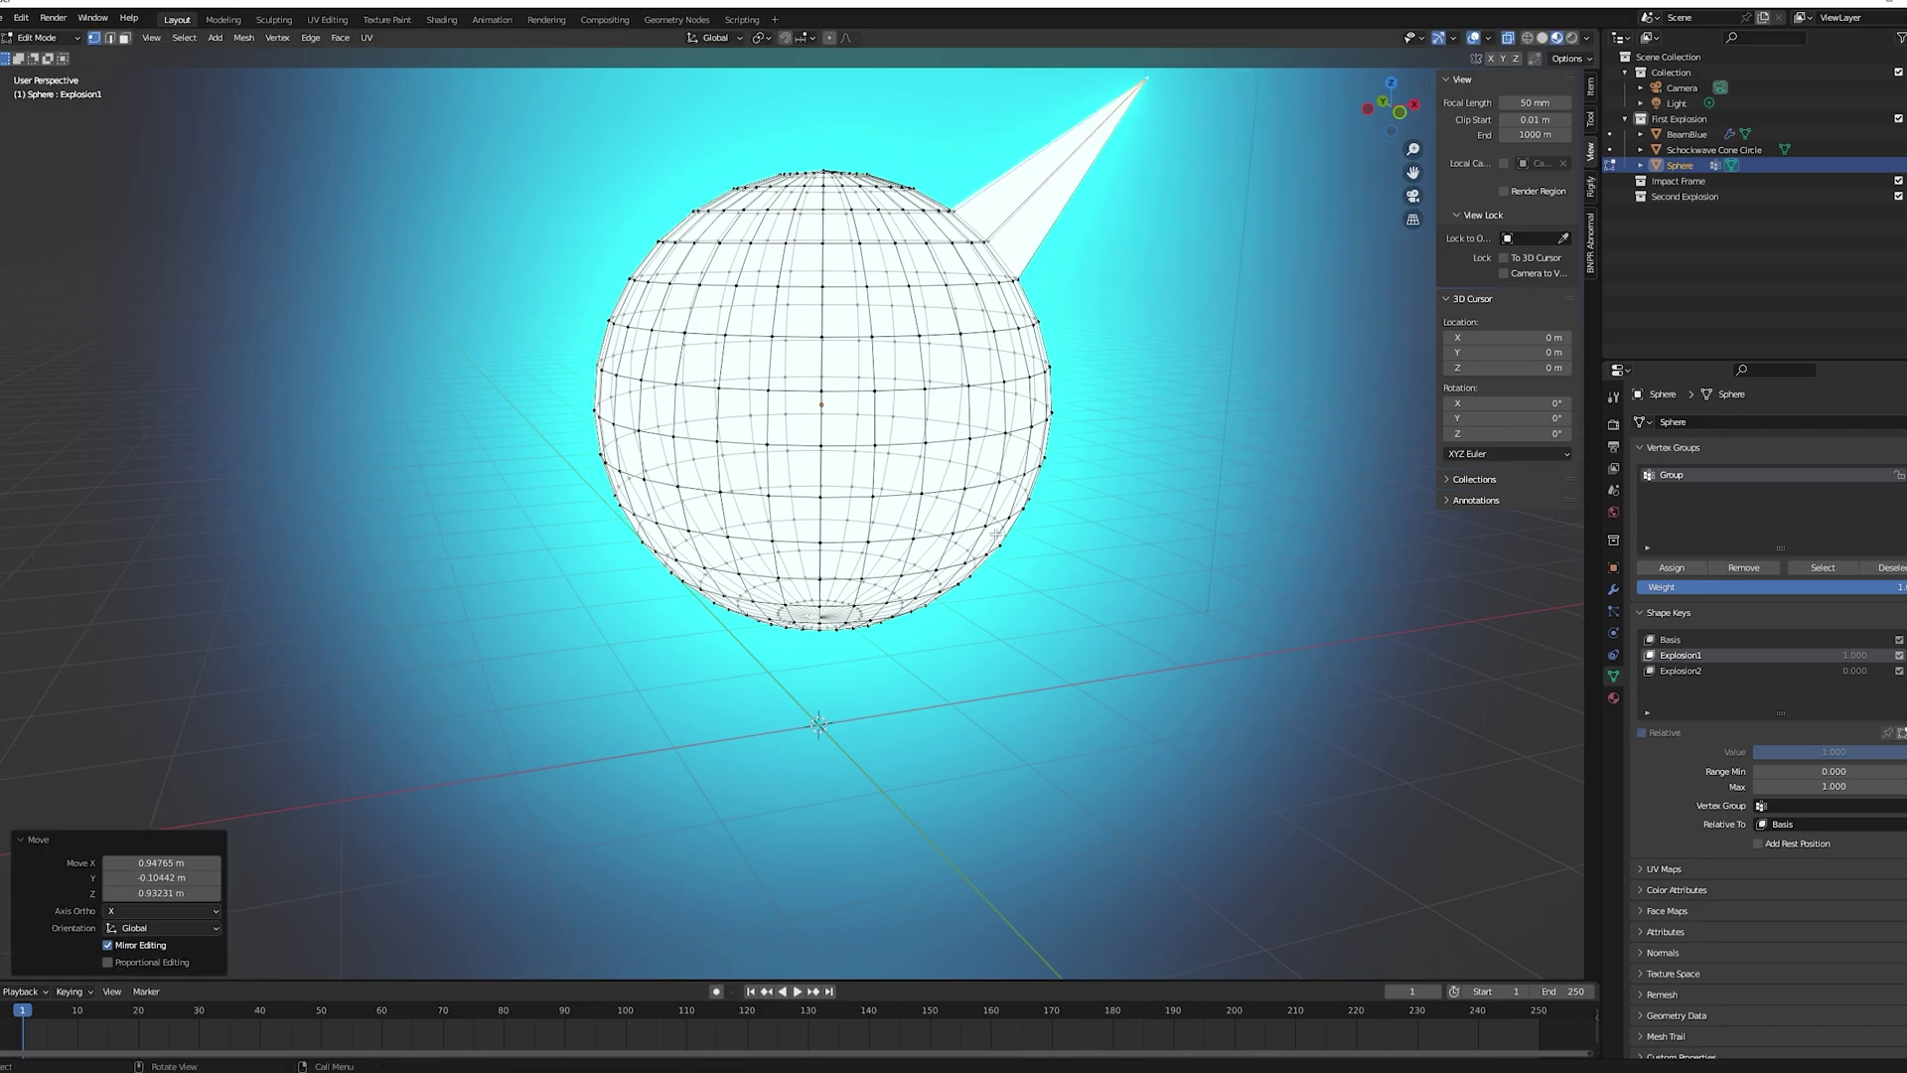
{"action": "scroll", "coordinate": [1046, 331], "scroll_direction": "down", "scroll_amount": 2}
{"action": "middle_click_drag", "start_coordinate": [1042, 320], "coordinate": [1005, 324]}
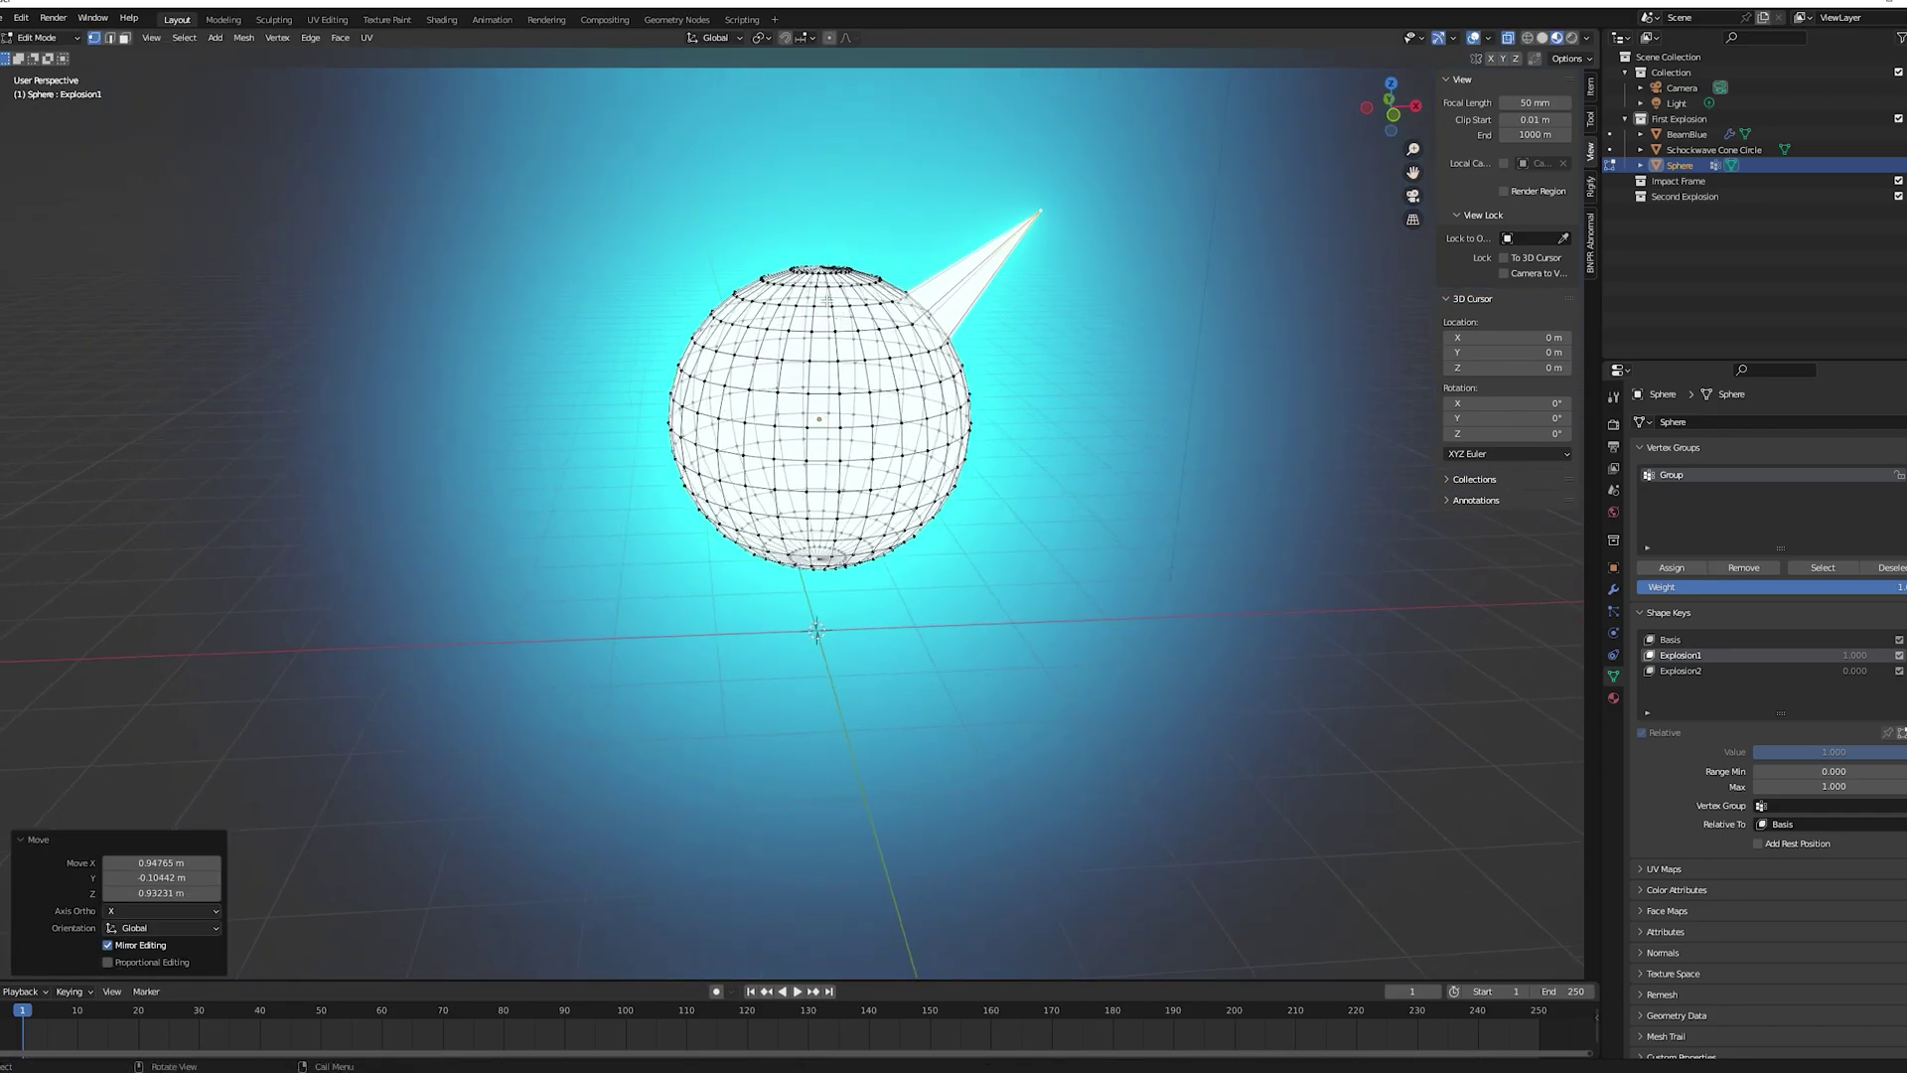
{"action": "key", "text": "alt+a"}
{"action": "left_click", "coordinate": [750, 291]}
{"action": "key", "text": "g"}
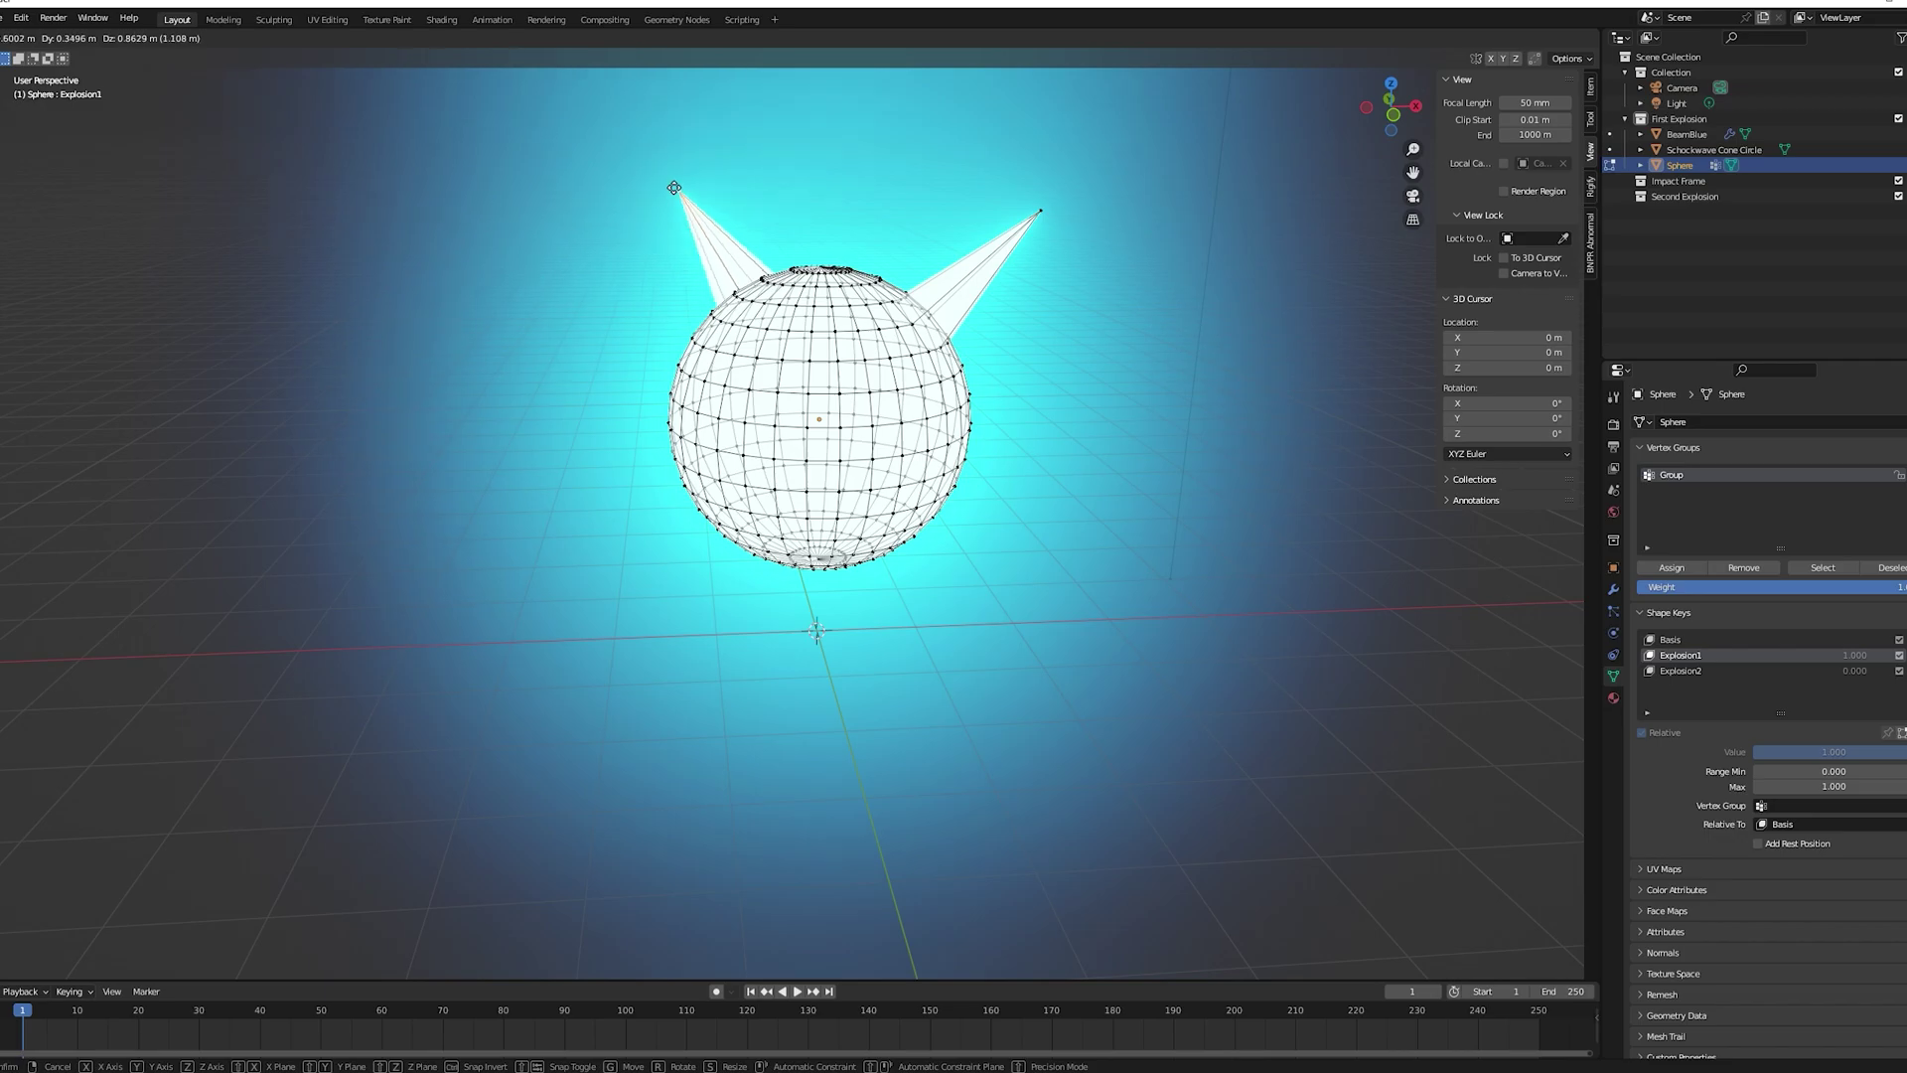
{"action": "left_click", "coordinate": [677, 190]}
{"action": "left_click", "coordinate": [695, 340]}
{"action": "key", "text": "g"}
{"action": "left_click", "coordinate": [663, 310]}
{"action": "middle_click_drag", "start_coordinate": [663, 310], "coordinate": [720, 324]}
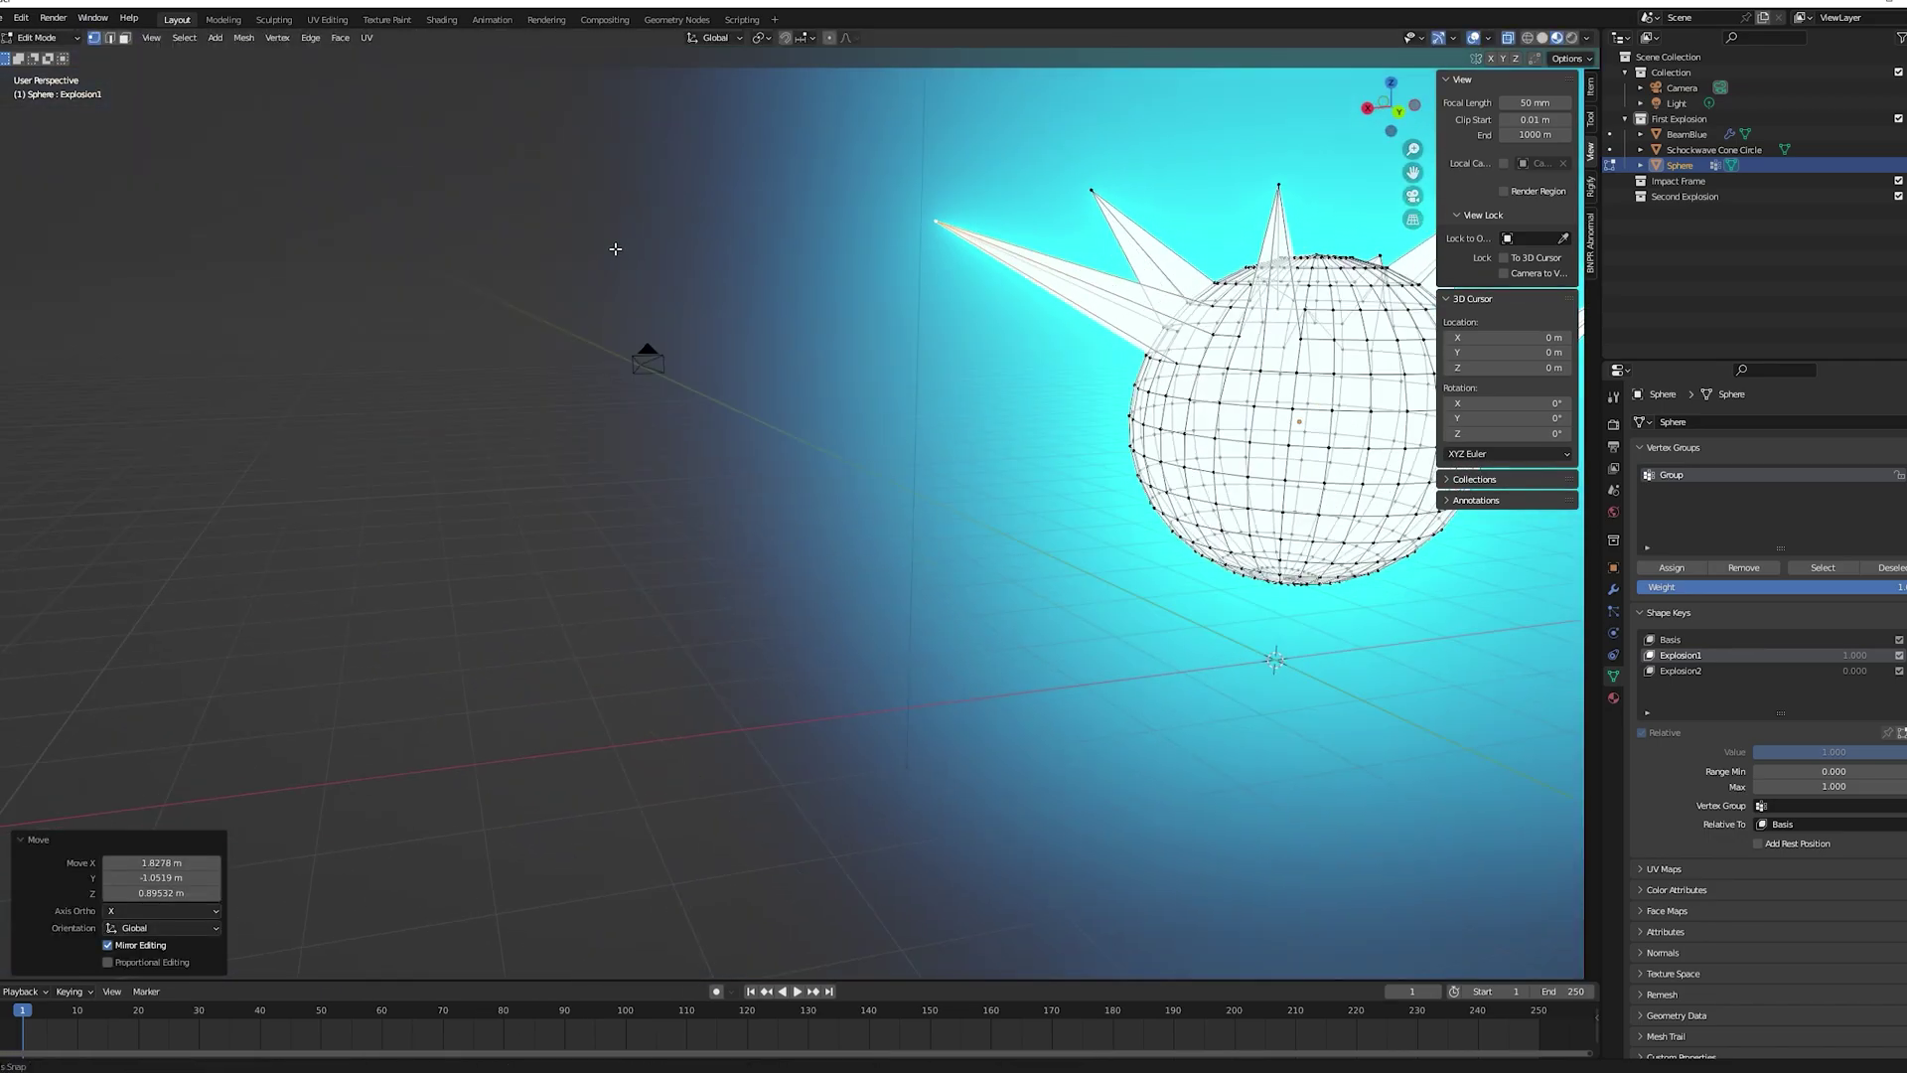
Pull more vertices around the sphere's other sides into spikes of varied length for Explosion1, and return to Object Mode
{"action": "middle_click_drag", "start_coordinate": [1068, 352], "coordinate": [764, 298]}
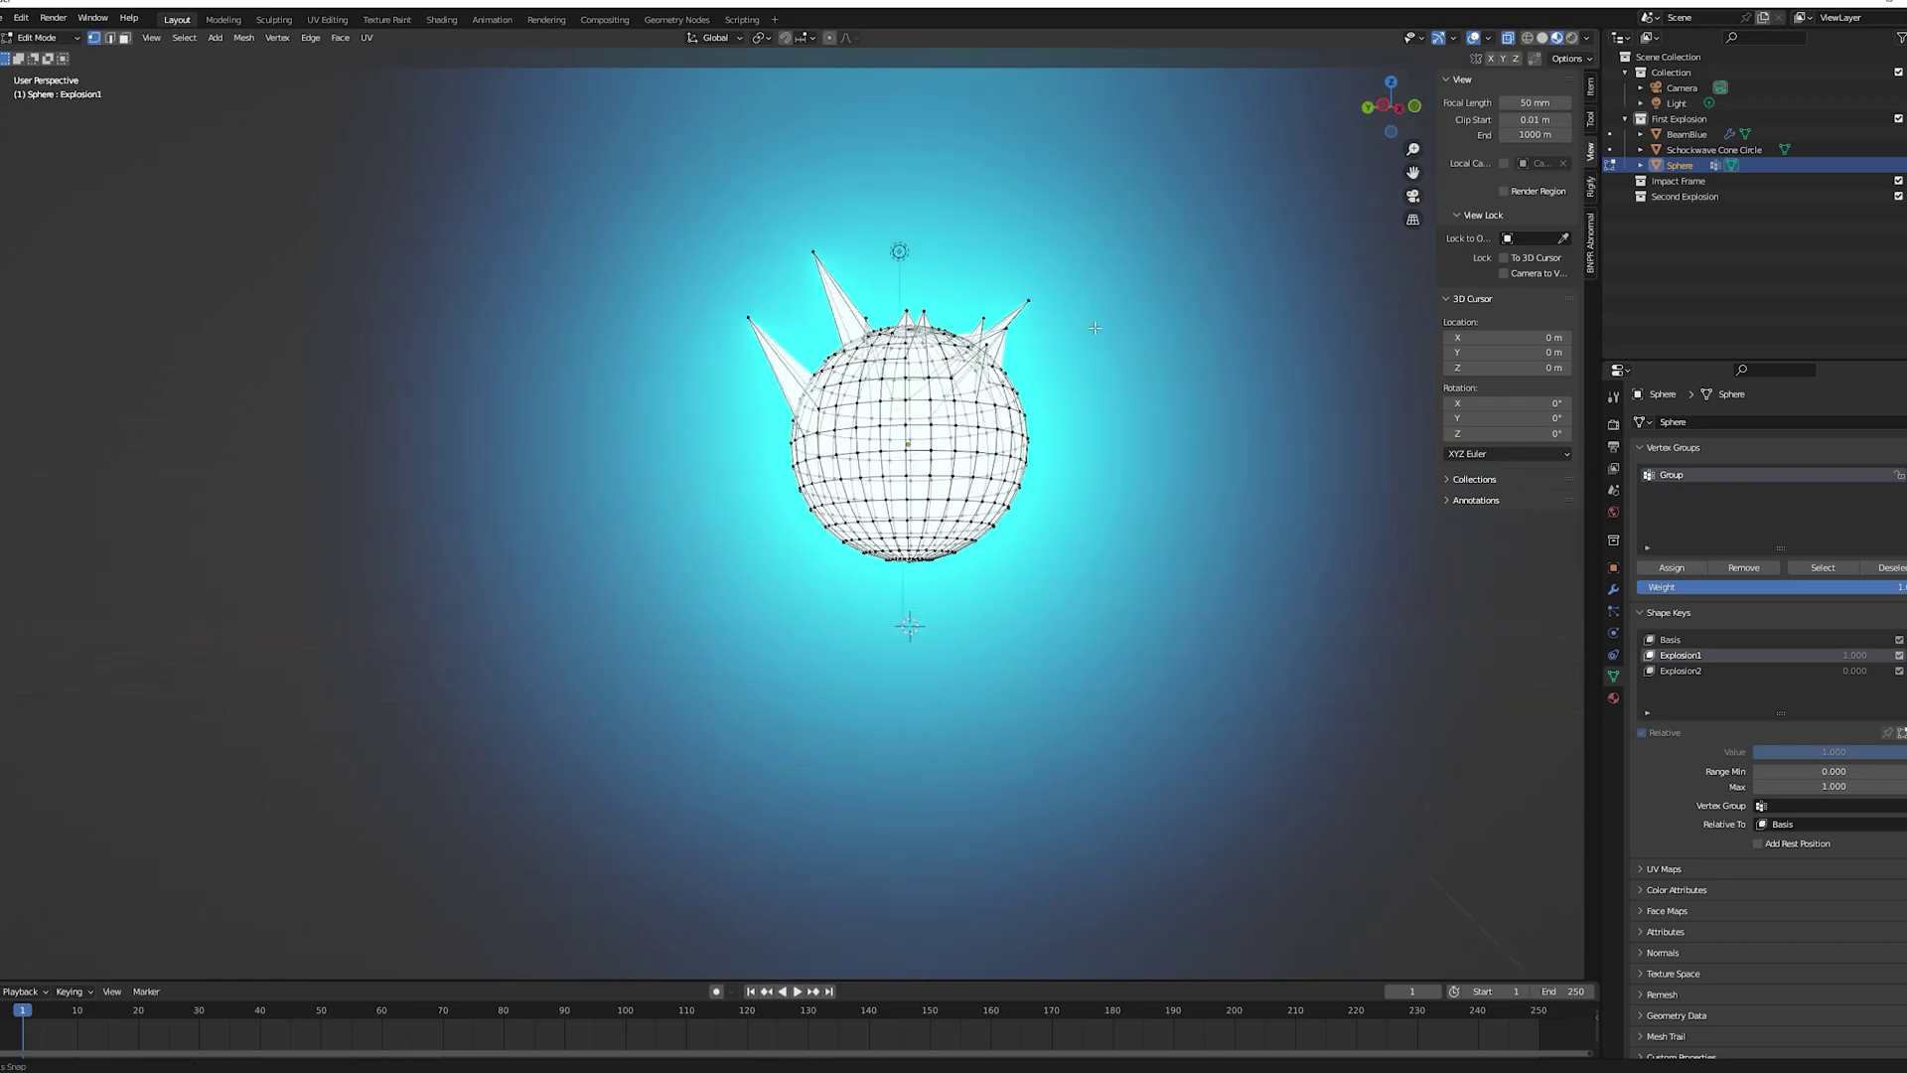
{"action": "key", "text": "g"}
{"action": "left_click", "coordinate": [1073, 280]}
{"action": "left_click", "coordinate": [656, 238]}
{"action": "key", "text": "g"}
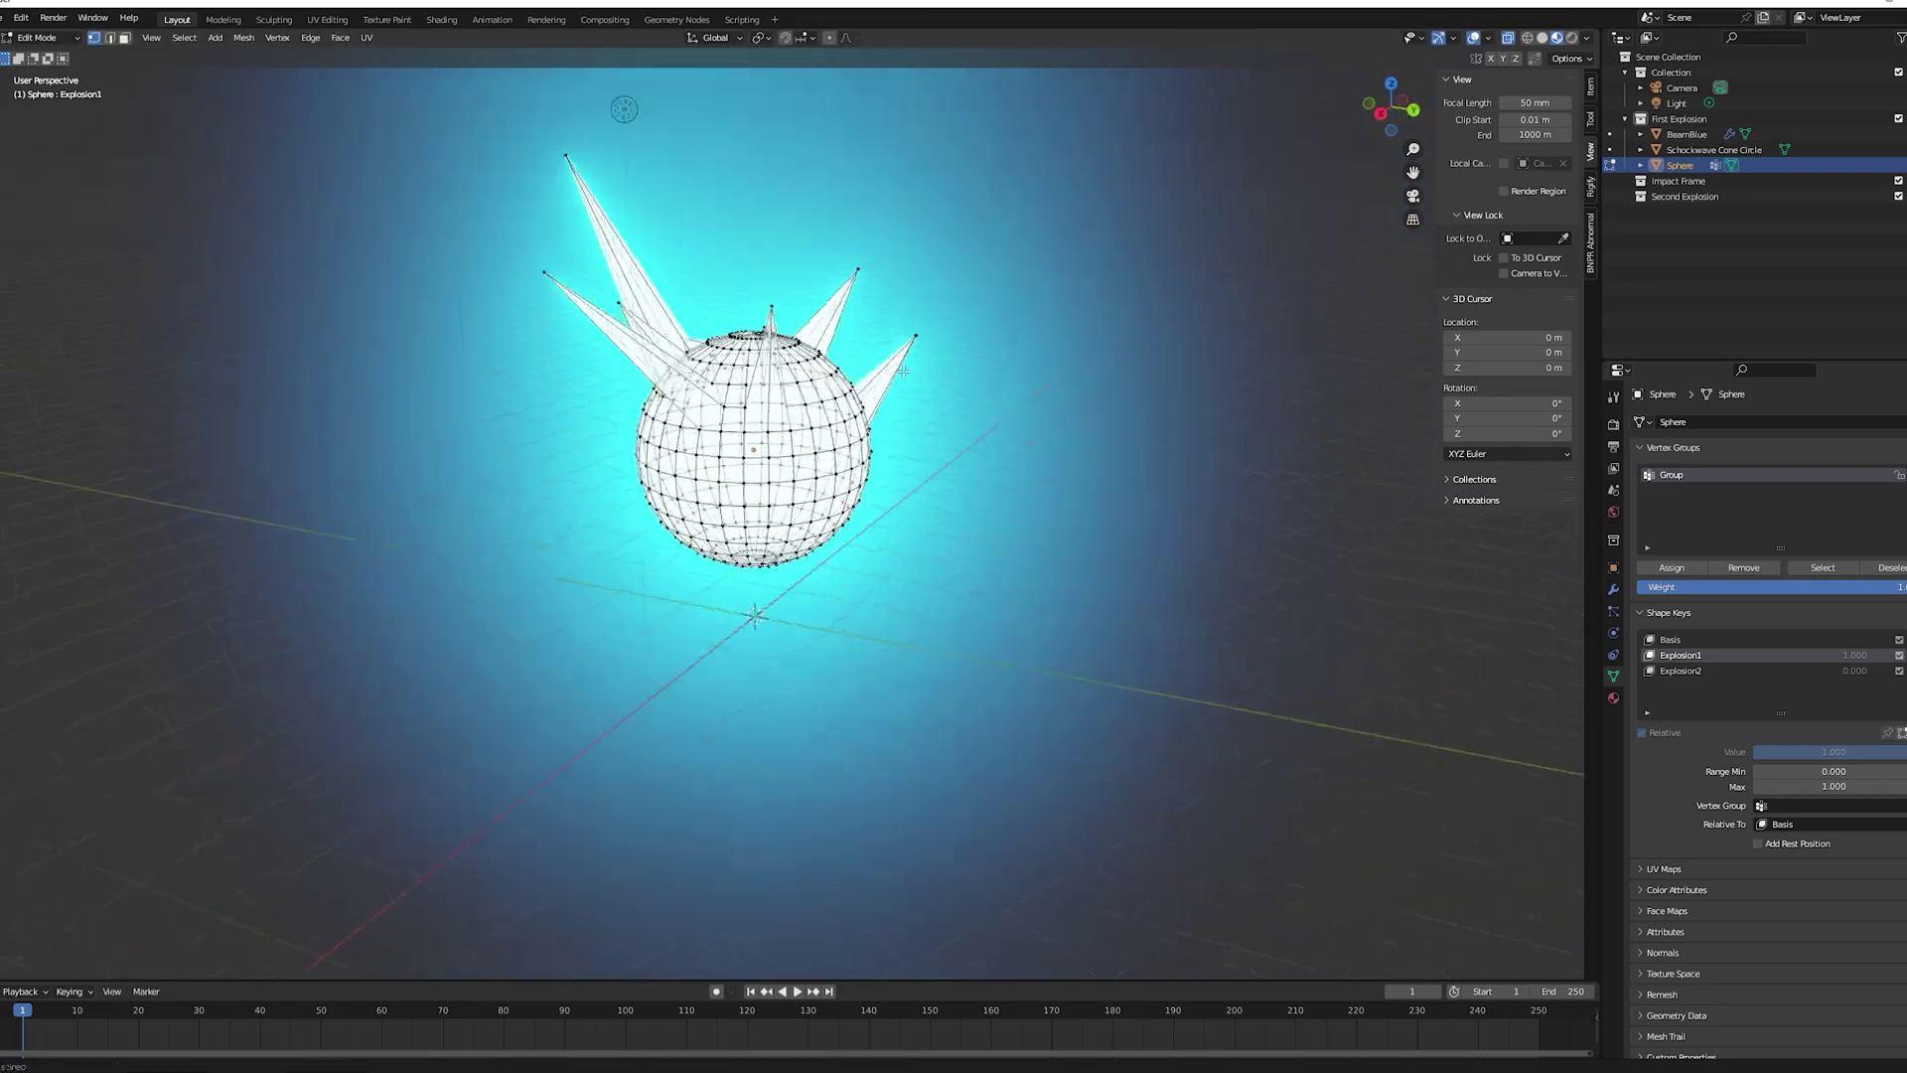
{"action": "left_click", "coordinate": [566, 157]}
{"action": "middle_click_drag", "start_coordinate": [566, 157], "coordinate": [1029, 702]}
{"action": "left_click", "coordinate": [1030, 703]}
{"action": "key", "text": "g"}
{"action": "left_click", "coordinate": [1221, 452]}
{"action": "middle_click_drag", "start_coordinate": [1222, 452], "coordinate": [633, 707]}
{"action": "left_click", "coordinate": [632, 707]}
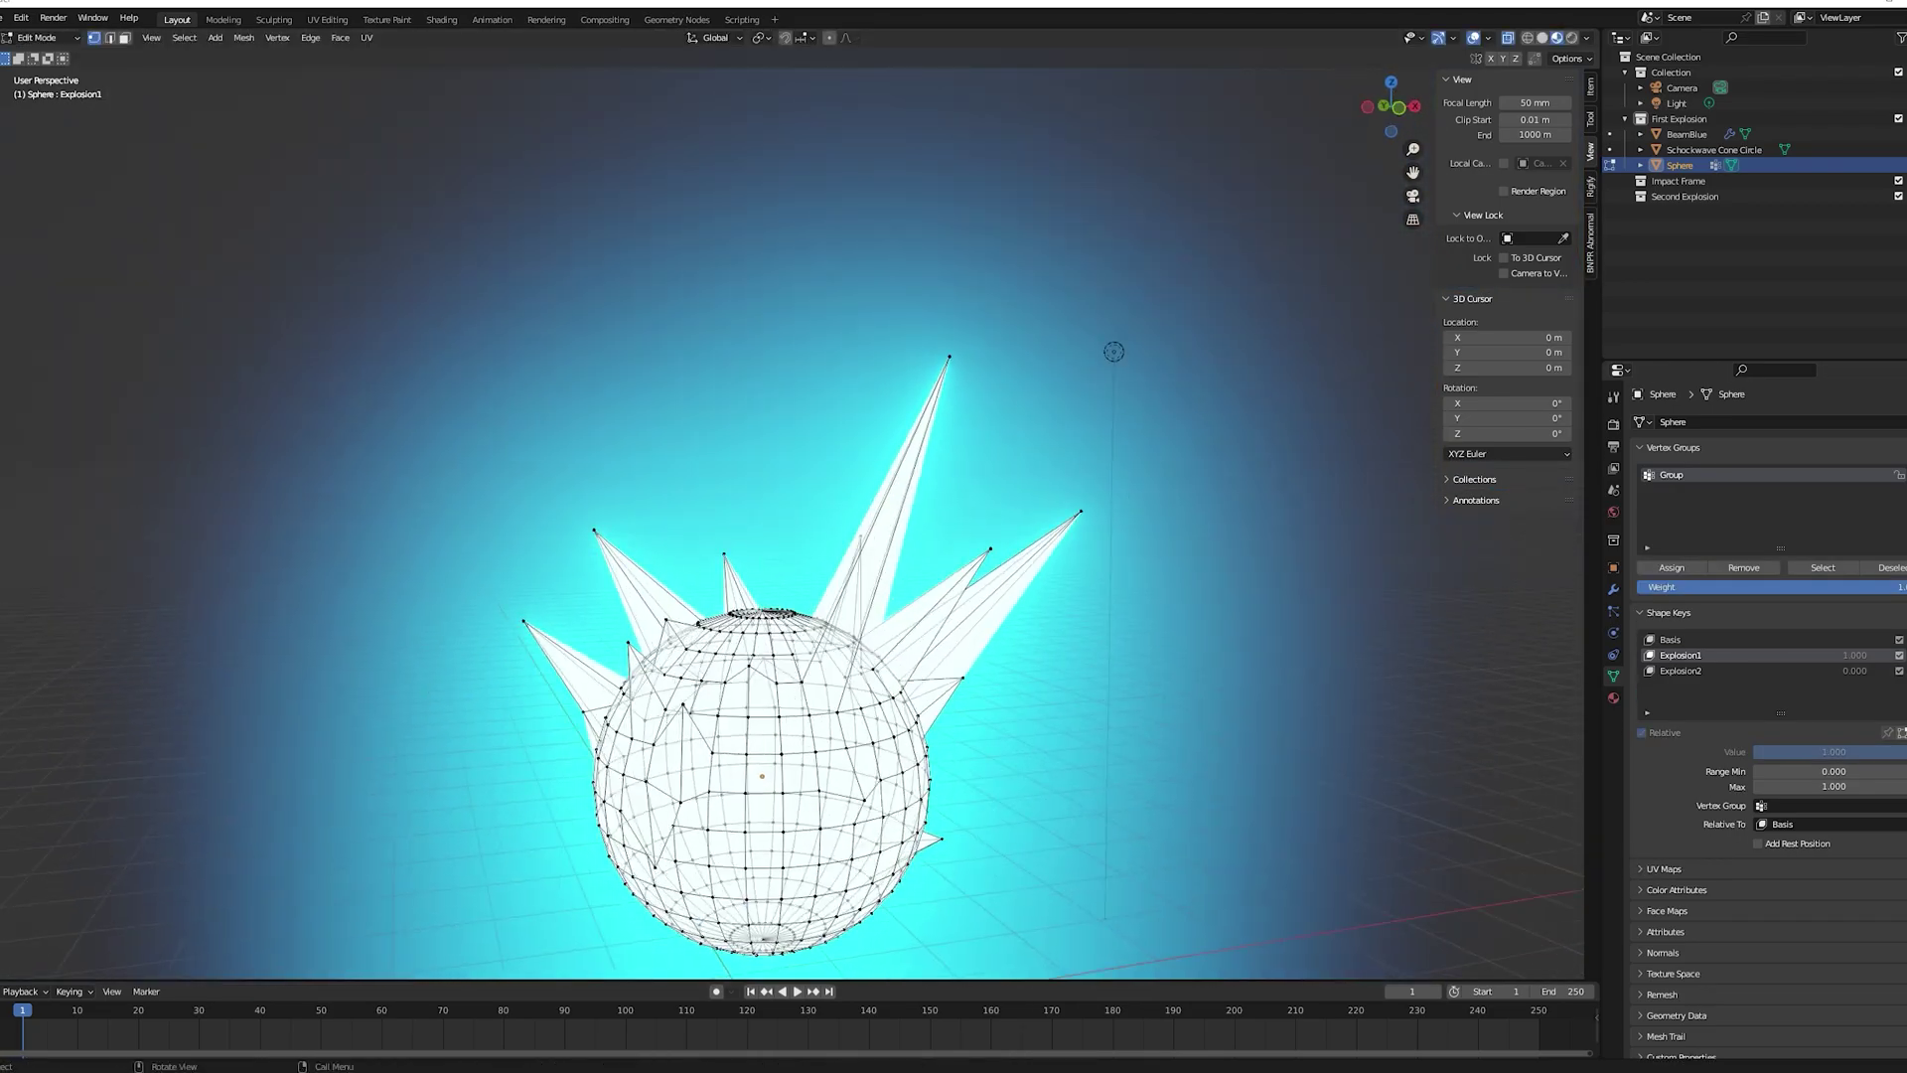
{"action": "scroll", "coordinate": [633, 707], "scroll_direction": "down", "scroll_amount": 4}
{"action": "key", "text": "Tab"}
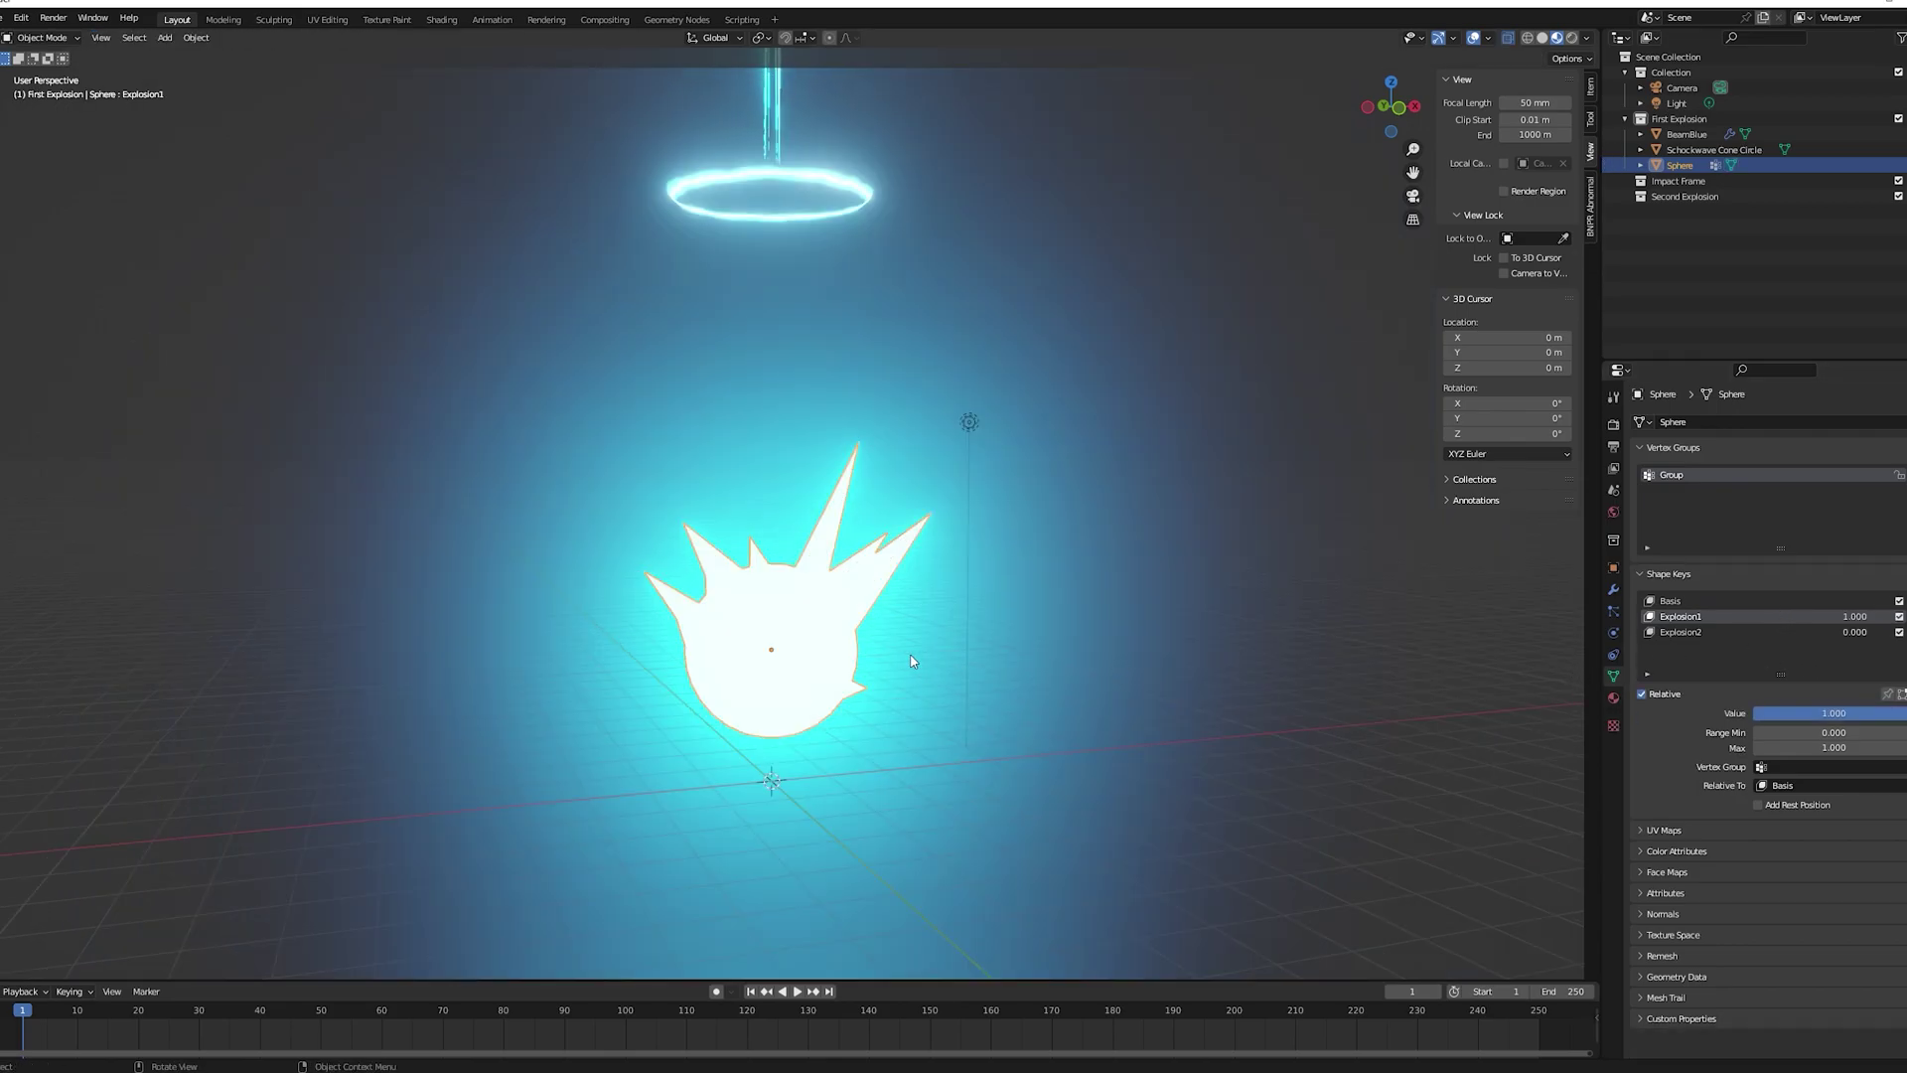
Set the Explosion1 shape key's value to 0.000 and Explosion2's value to 1.000
{"action": "left_click_drag", "start_coordinate": [1825, 719], "coordinate": [1748, 721]}
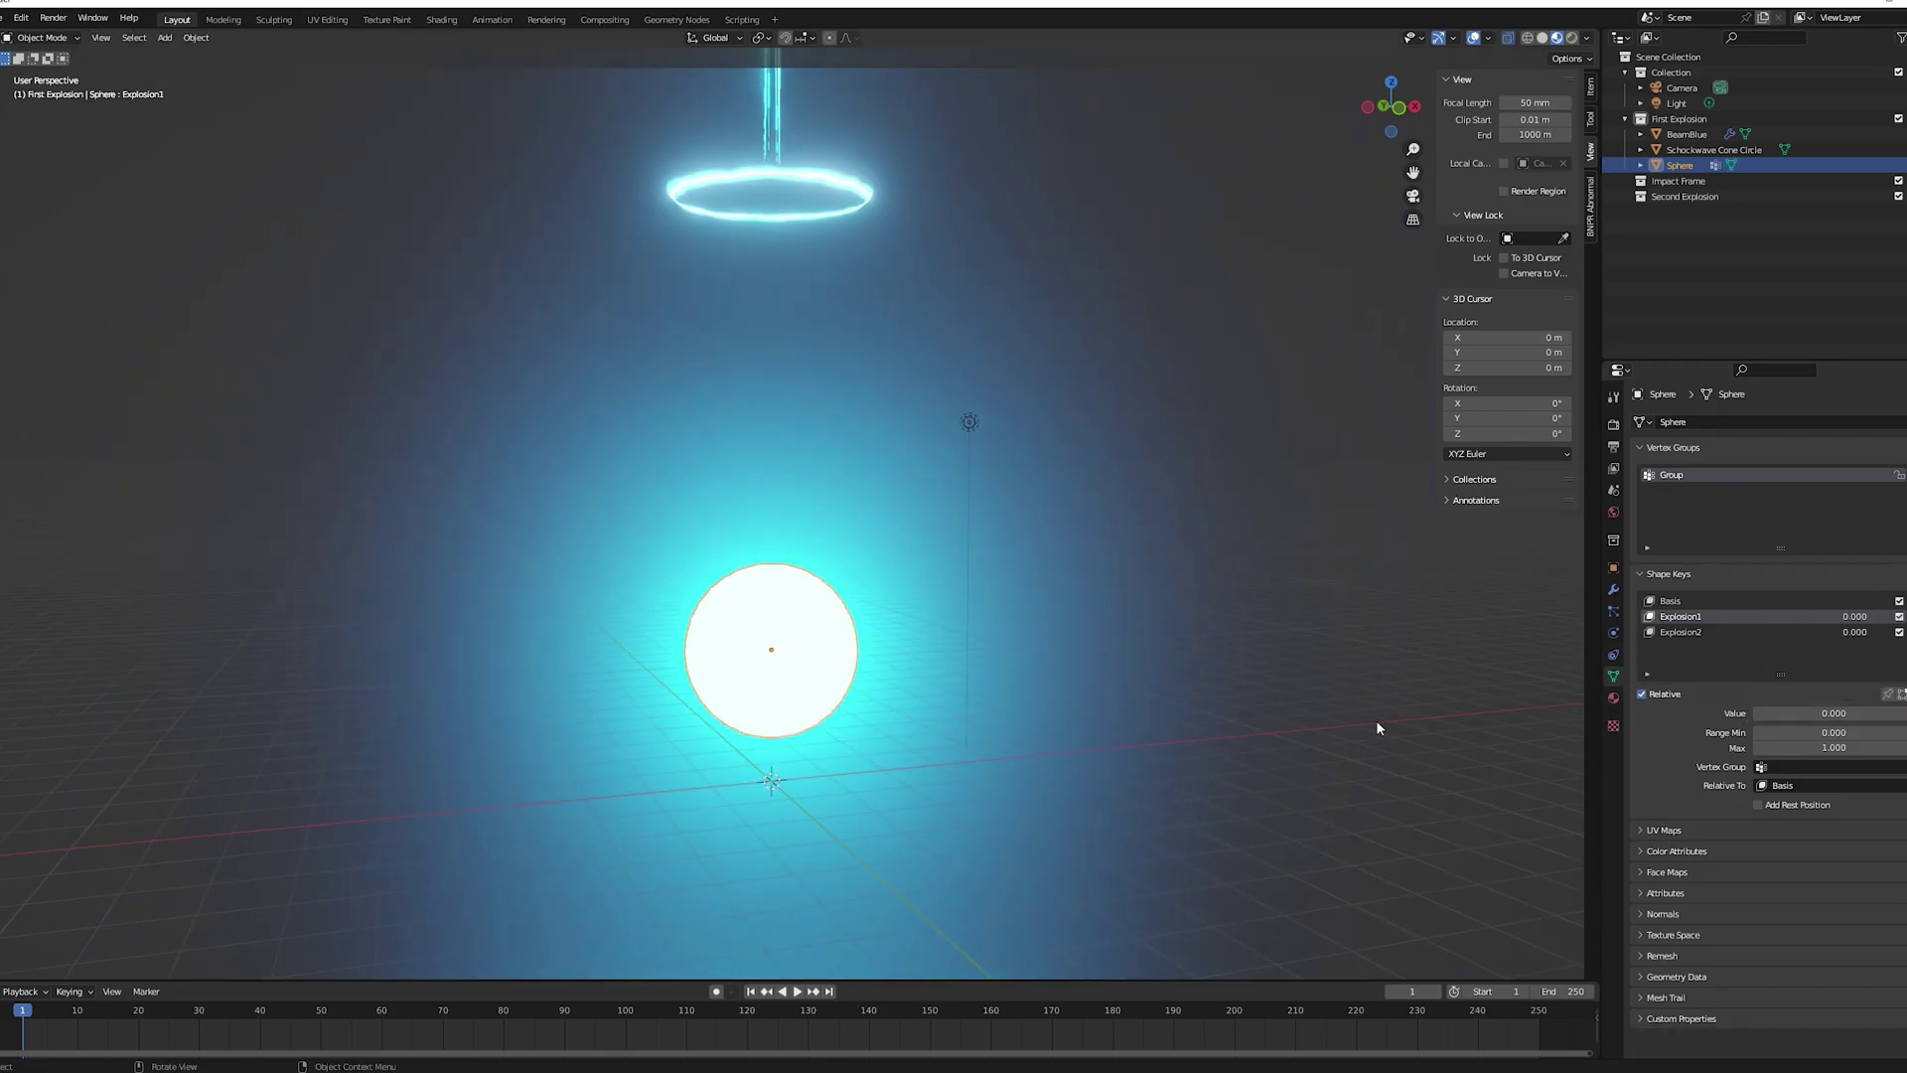
{"action": "left_click", "coordinate": [1681, 632]}
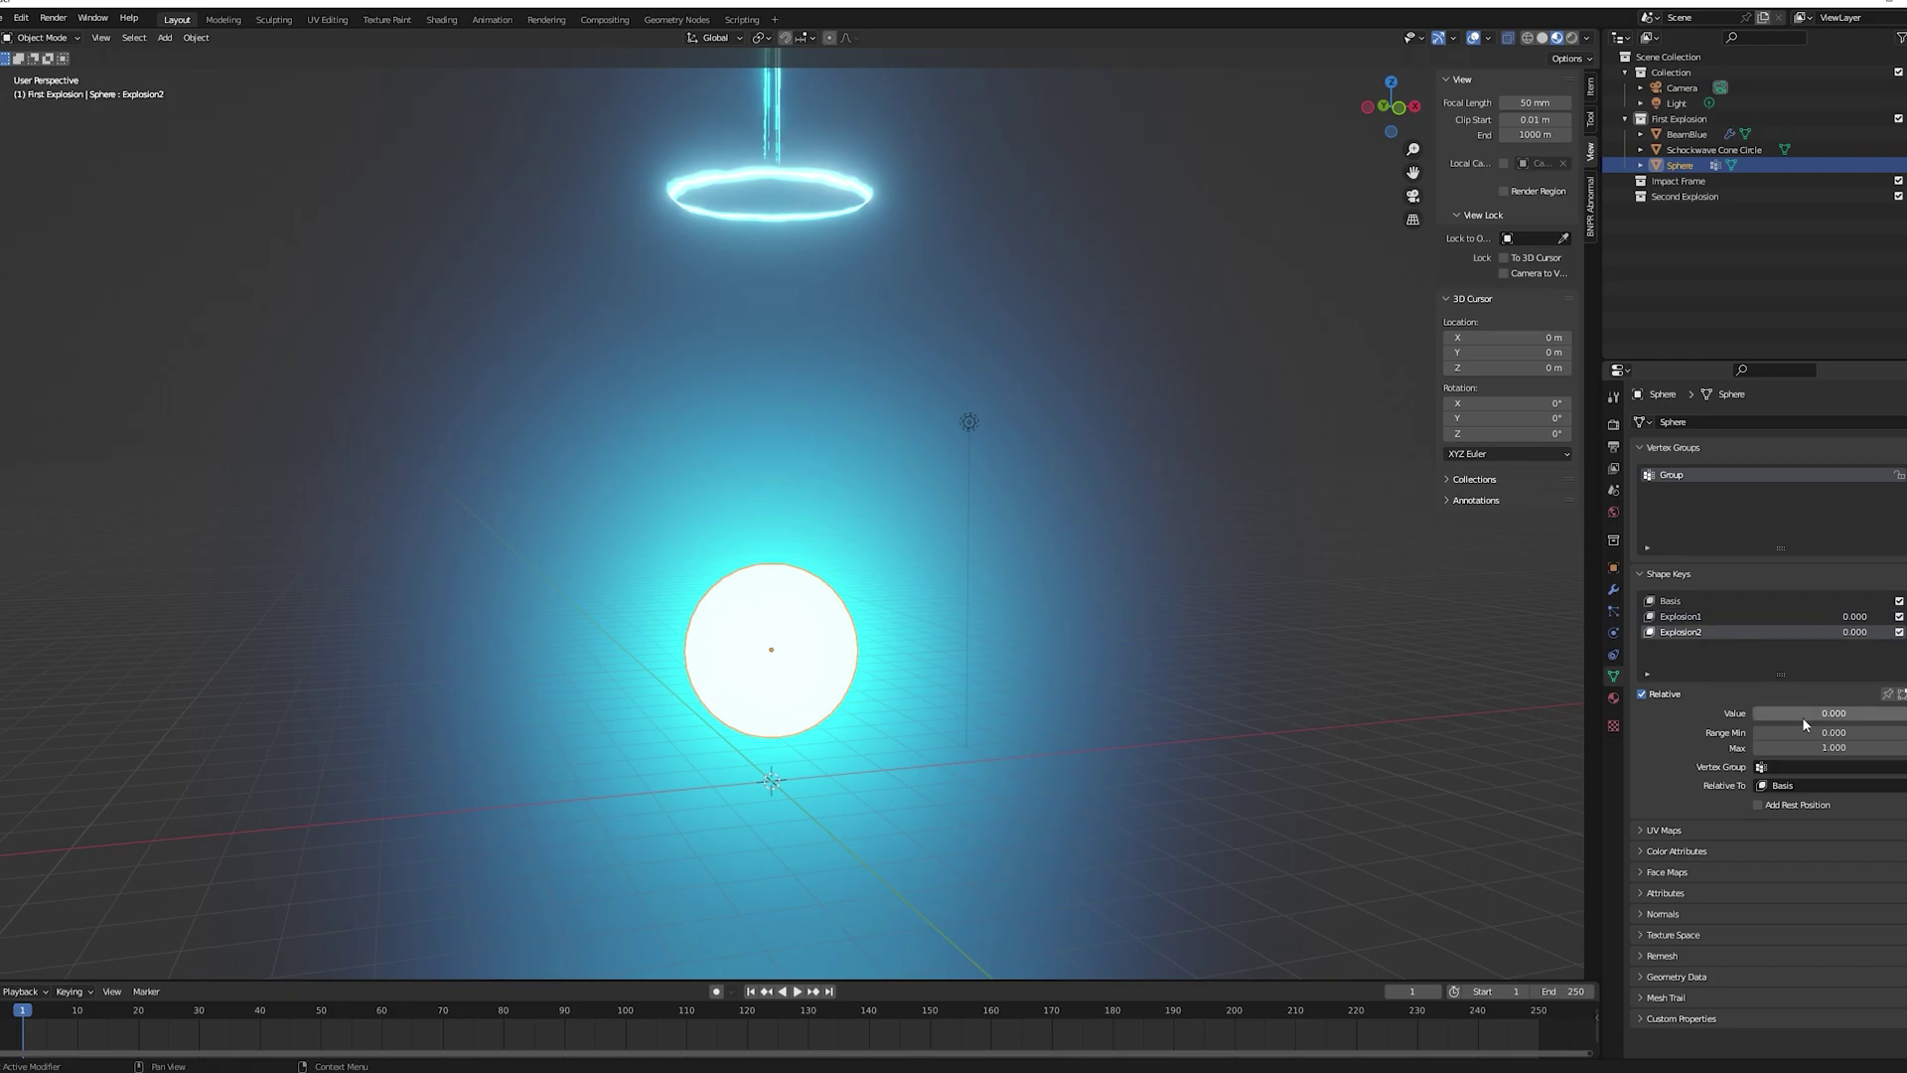
{"action": "left_click_drag", "start_coordinate": [1802, 717], "coordinate": [1899, 715]}
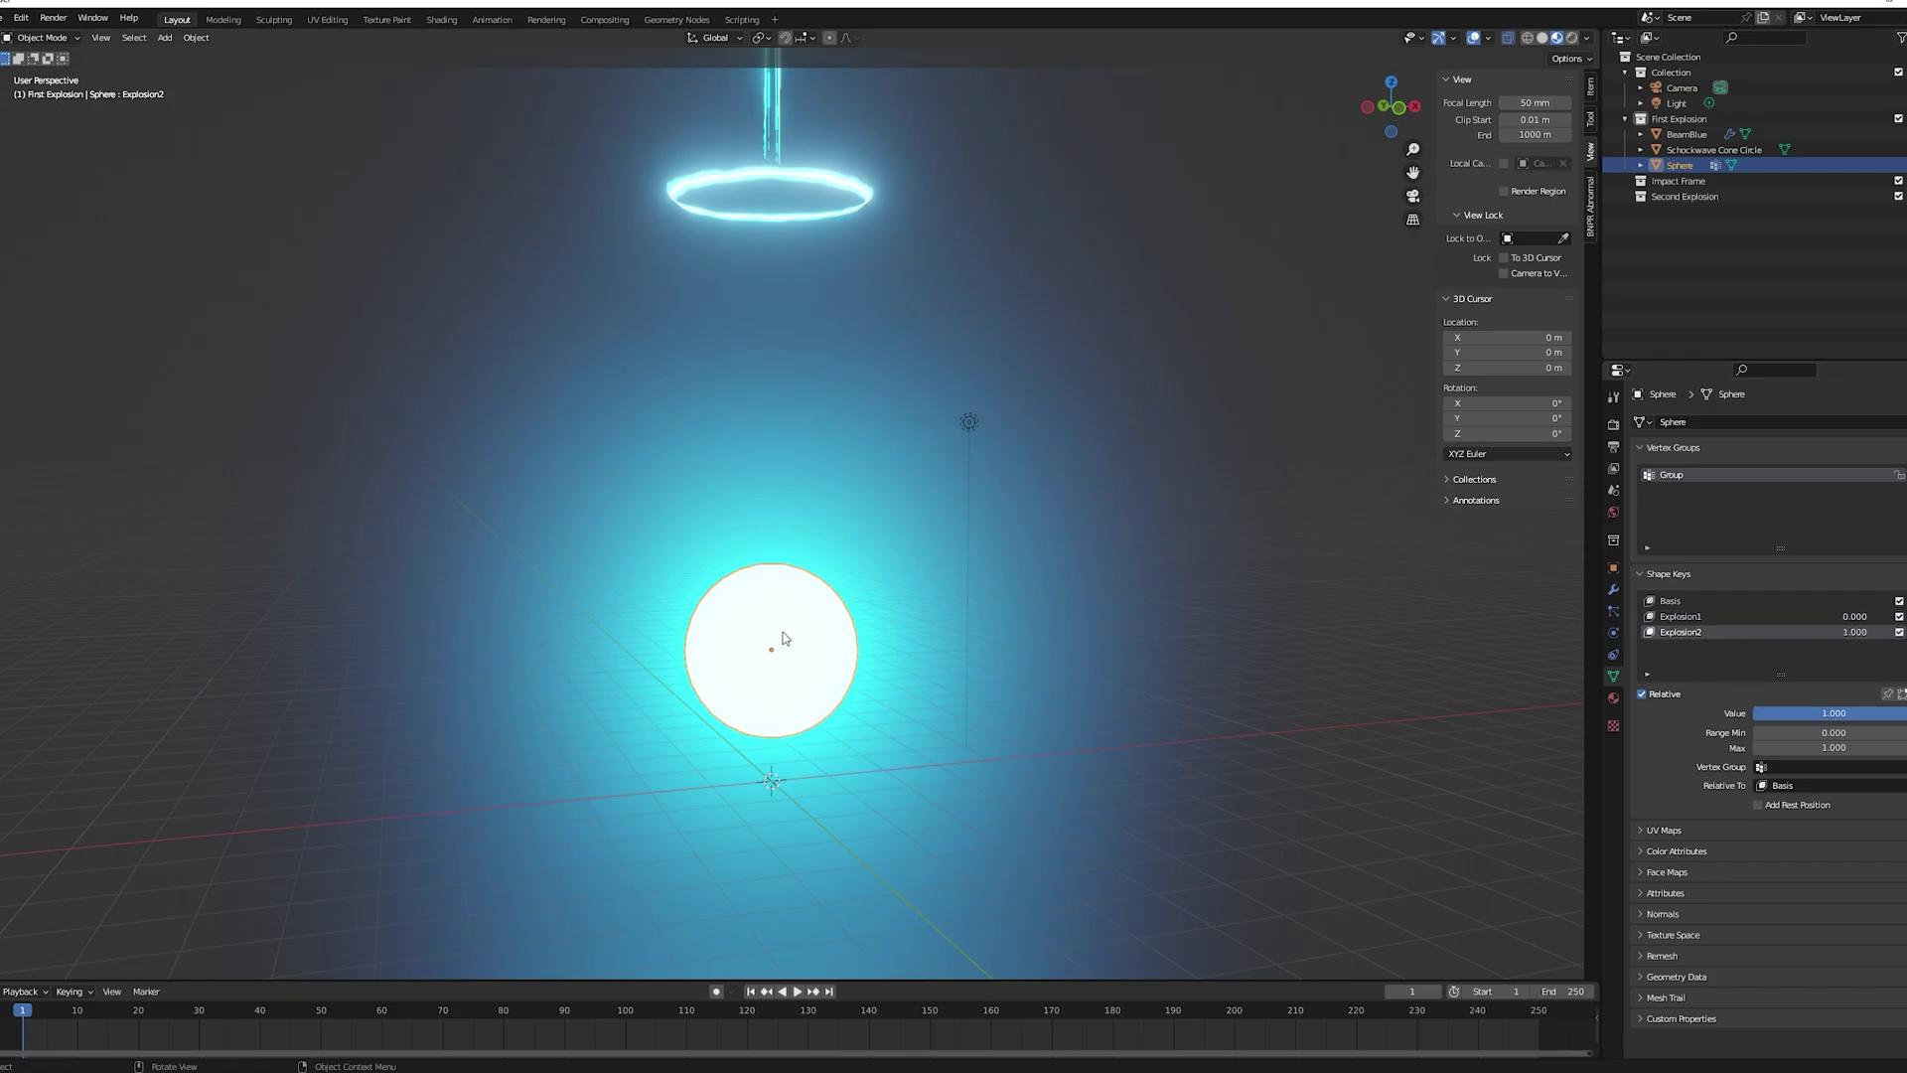
In the Explosion2 shape key, flatten the whole sphere by scaling it along Z to about 0.544
{"action": "key", "text": "Tab"}
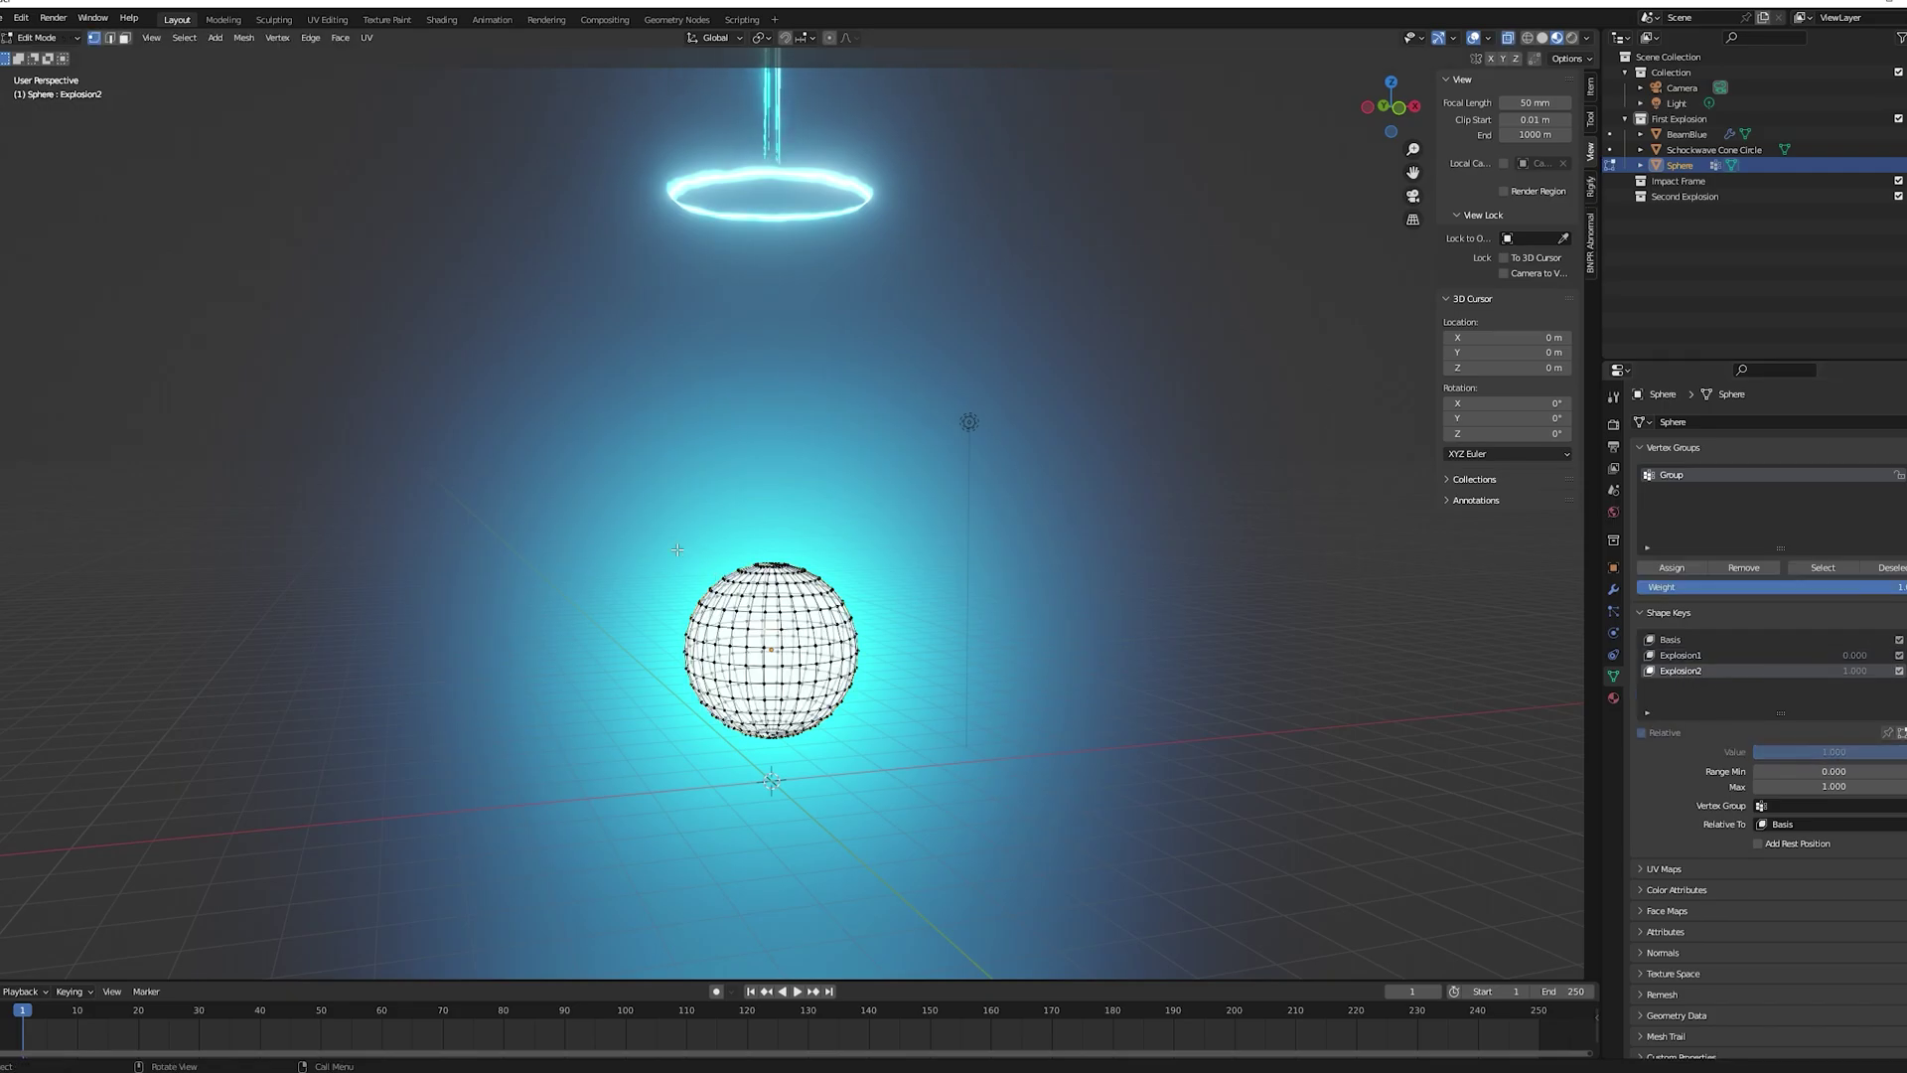
{"action": "left_click_drag", "start_coordinate": [918, 821], "coordinate": [917, 820]}
{"action": "left_click", "coordinate": [1398, 108]}
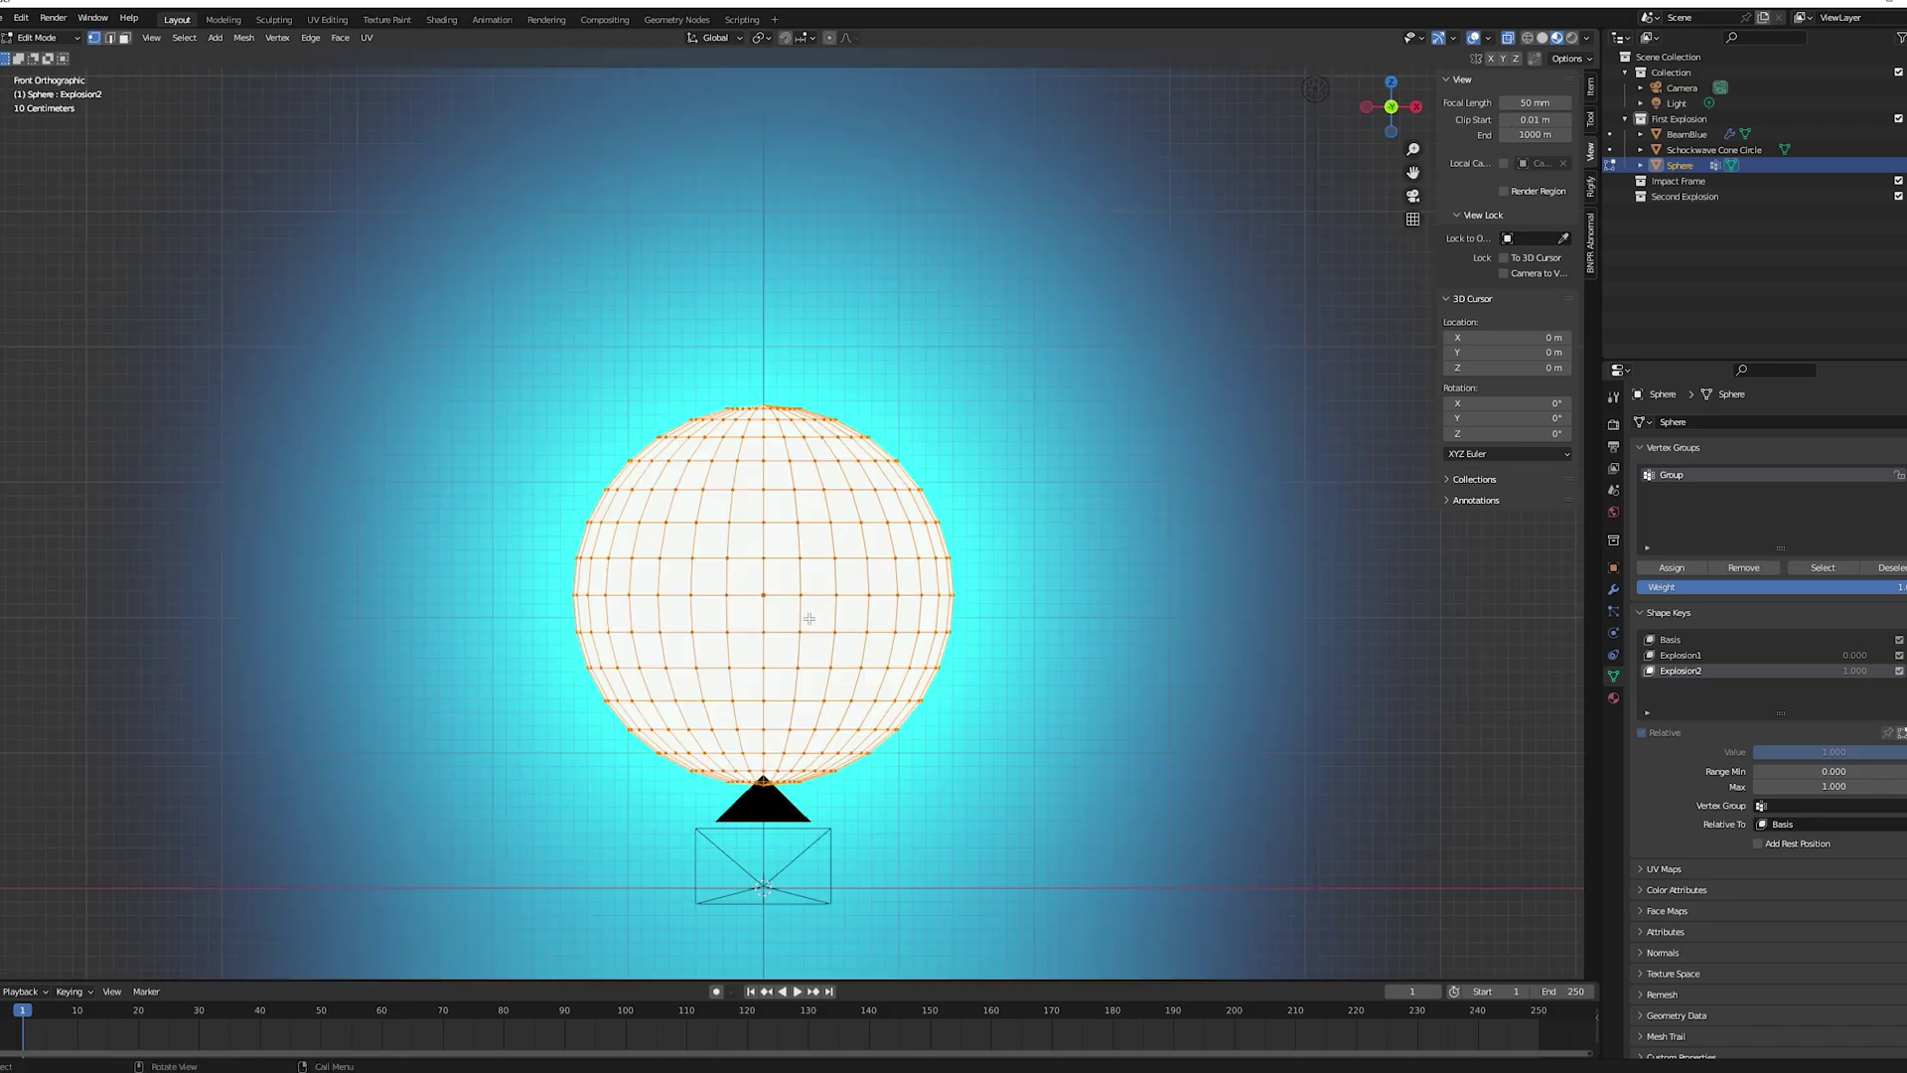
{"action": "key", "text": "s"}
{"action": "key", "text": "z"}
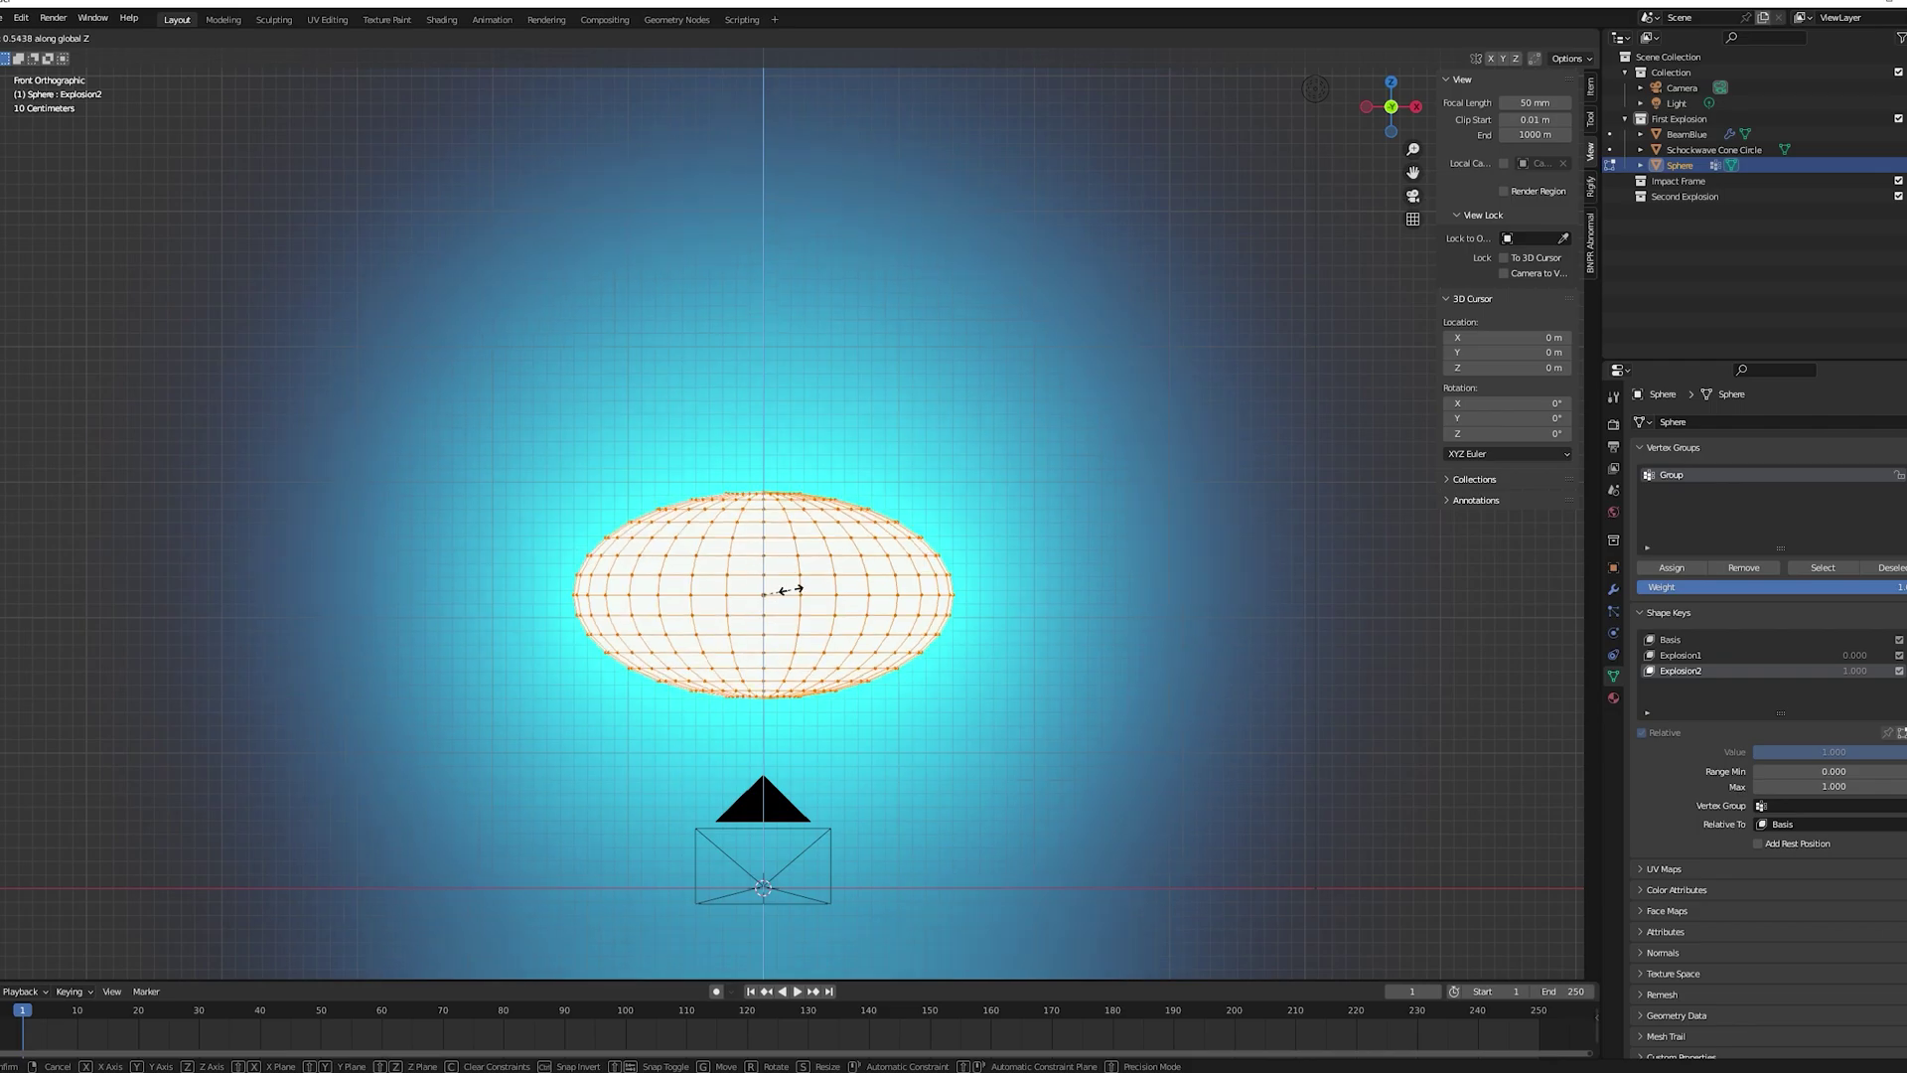
{"action": "left_click", "coordinate": [792, 590]}
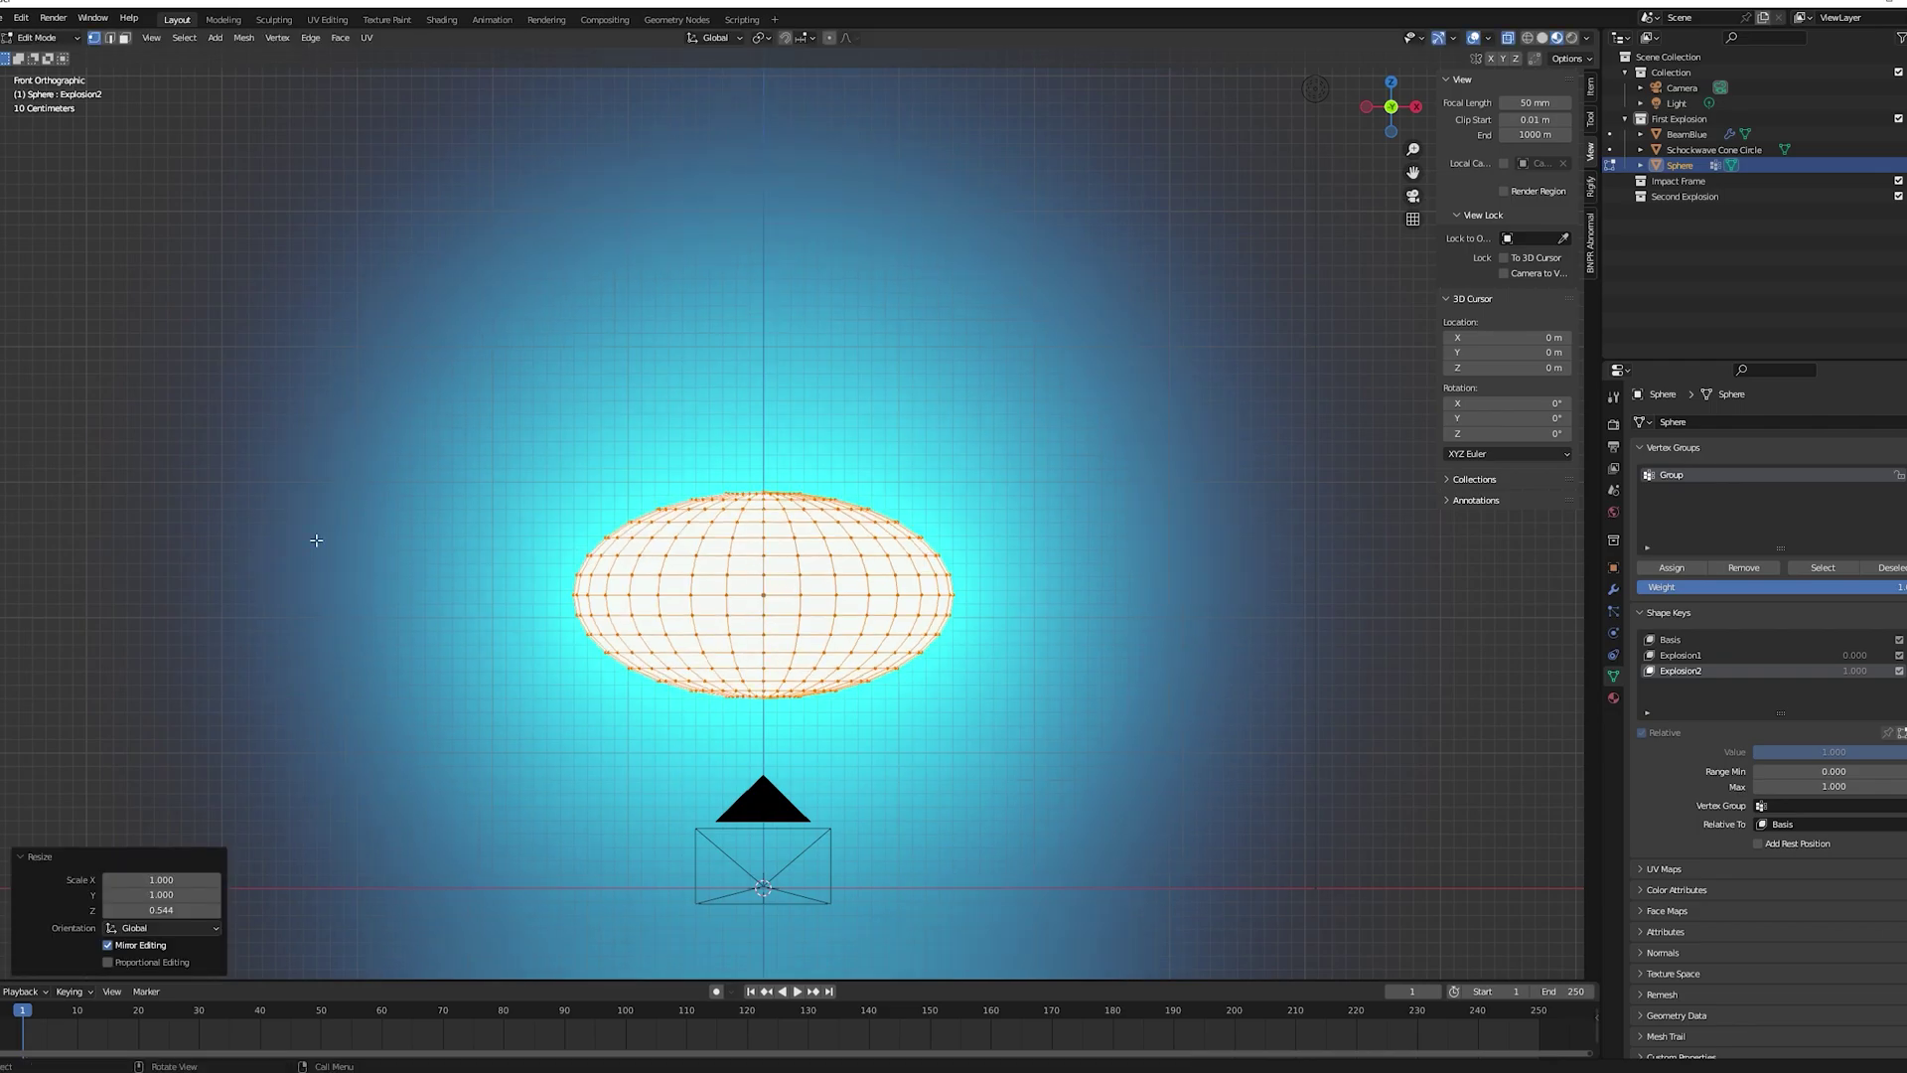
Pull single vertices around the flattened sphere's upper side outward into short spikes, and return to Object Mode
{"action": "left_click", "coordinate": [897, 522]}
{"action": "key", "text": "g"}
{"action": "left_click", "coordinate": [948, 508]}
{"action": "left_click", "coordinate": [630, 521]}
{"action": "key", "text": "g"}
{"action": "left_click", "coordinate": [707, 447]}
{"action": "middle_click_drag", "start_coordinate": [707, 447], "coordinate": [874, 472]}
{"action": "key", "text": "g"}
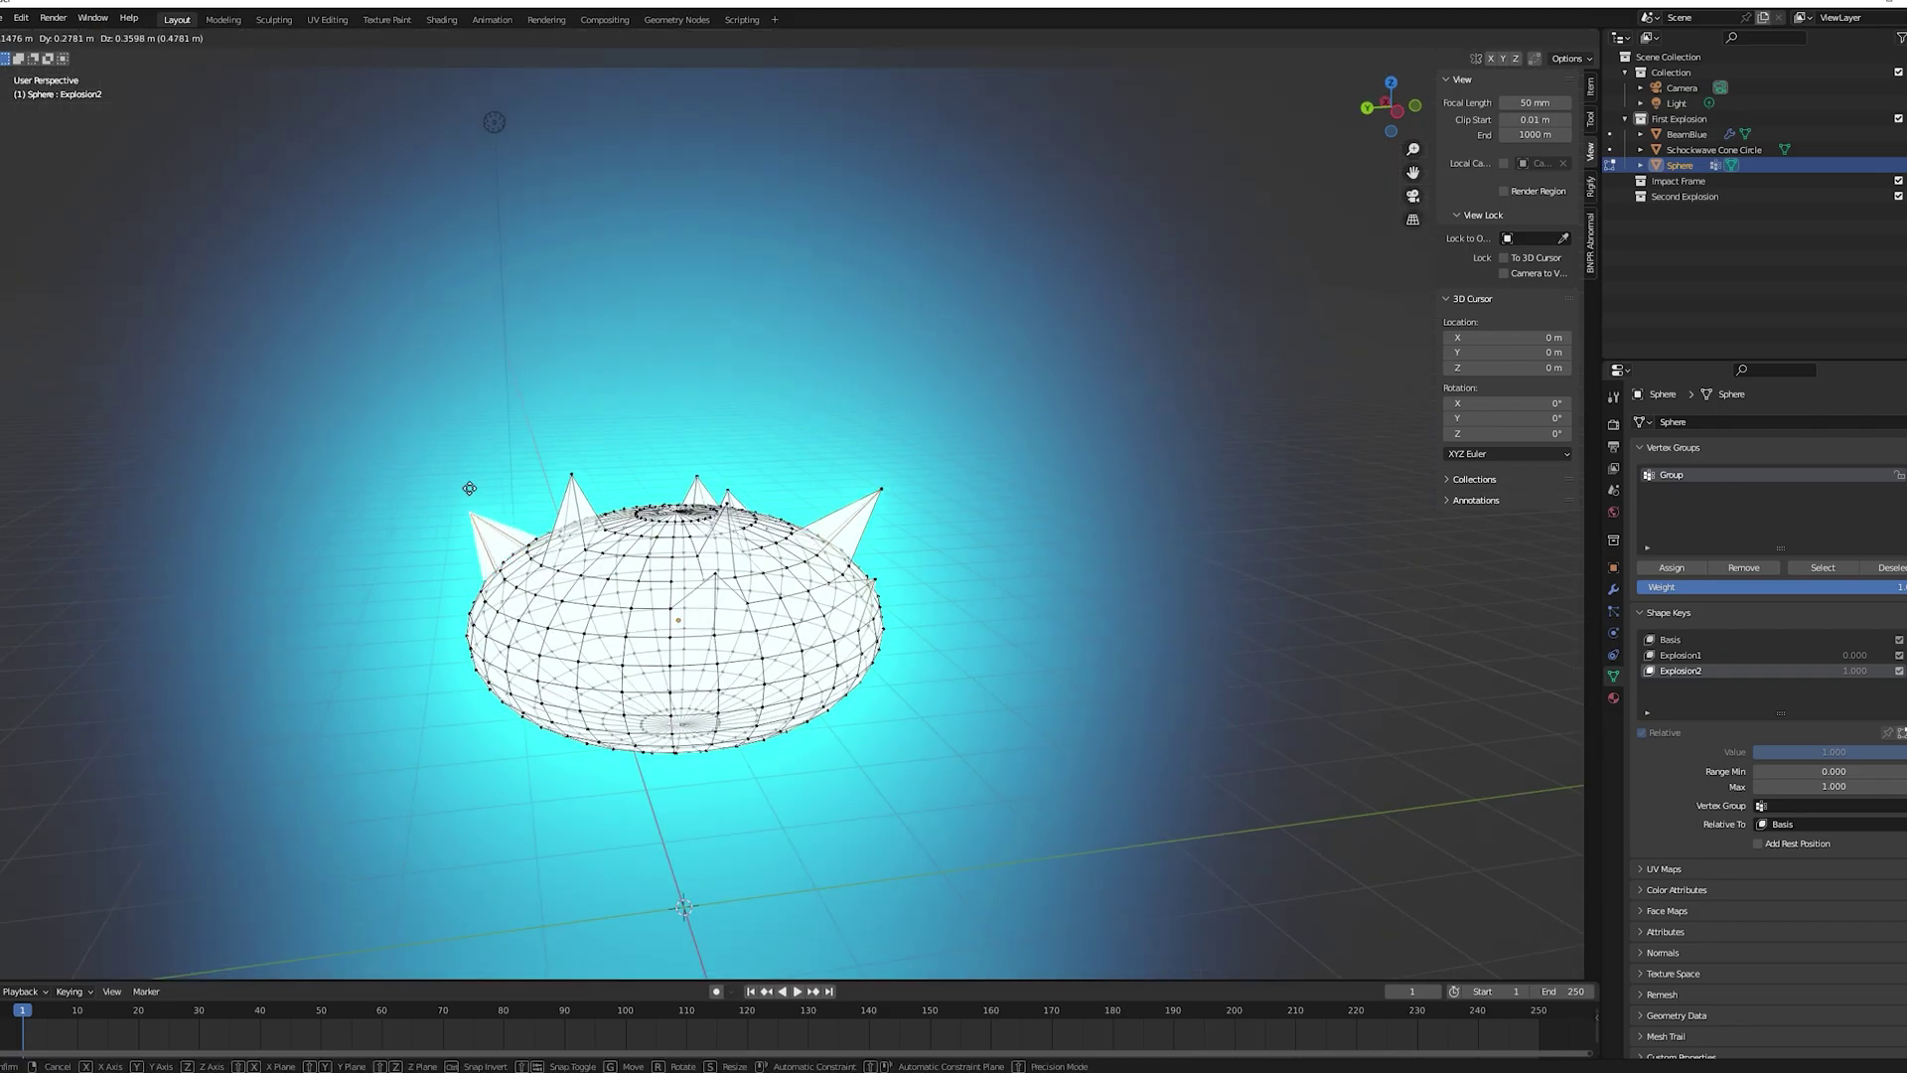
{"action": "left_click", "coordinate": [469, 487]}
{"action": "middle_click_drag", "start_coordinate": [469, 488], "coordinate": [716, 568]}
{"action": "key", "text": "Tab"}
{"action": "scroll", "coordinate": [728, 581], "scroll_direction": "down", "scroll_amount": 3}
Set the Explosion1 shape key's value to 1.000 to combine its spikes with Explosion2
{"action": "left_click", "coordinate": [1736, 617]}
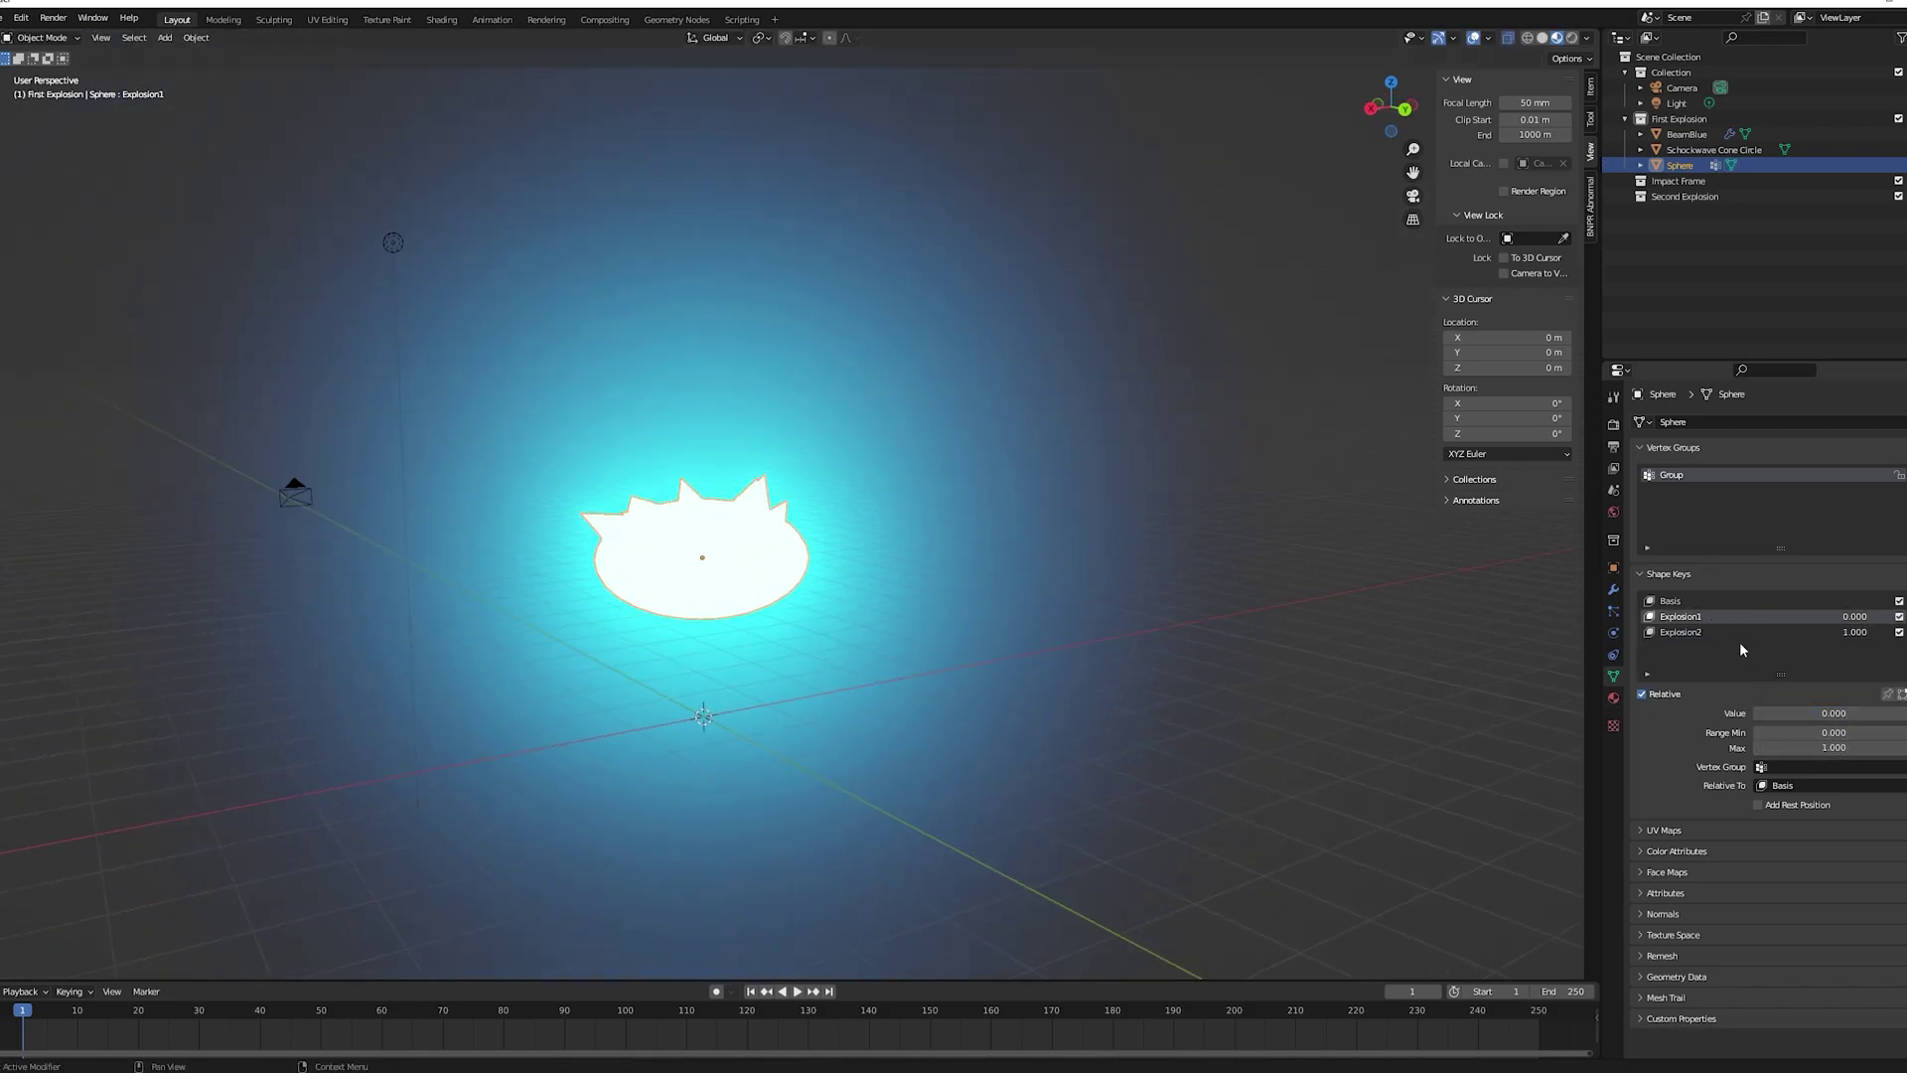
{"action": "left_click_drag", "start_coordinate": [1762, 713], "coordinate": [1903, 713]}
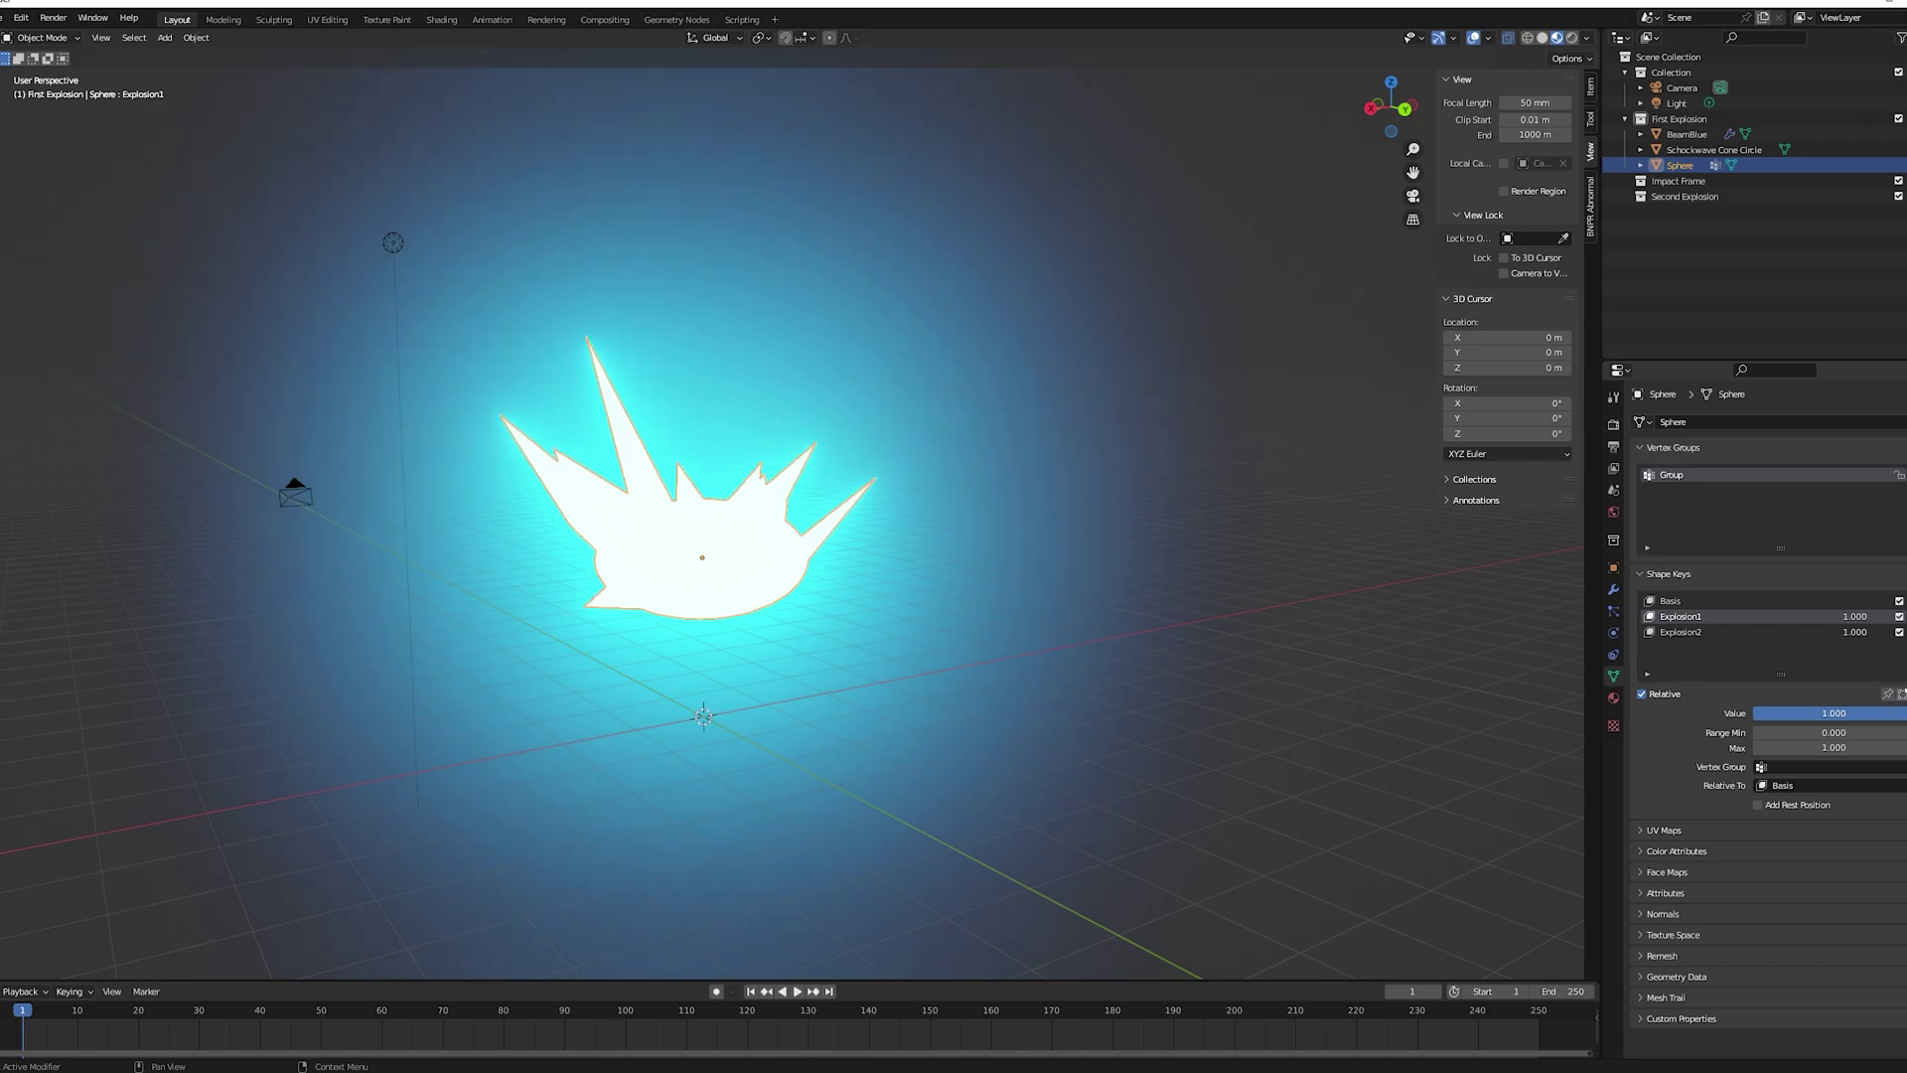
{"action": "middle_click_drag", "start_coordinate": [795, 541], "coordinate": [520, 573]}
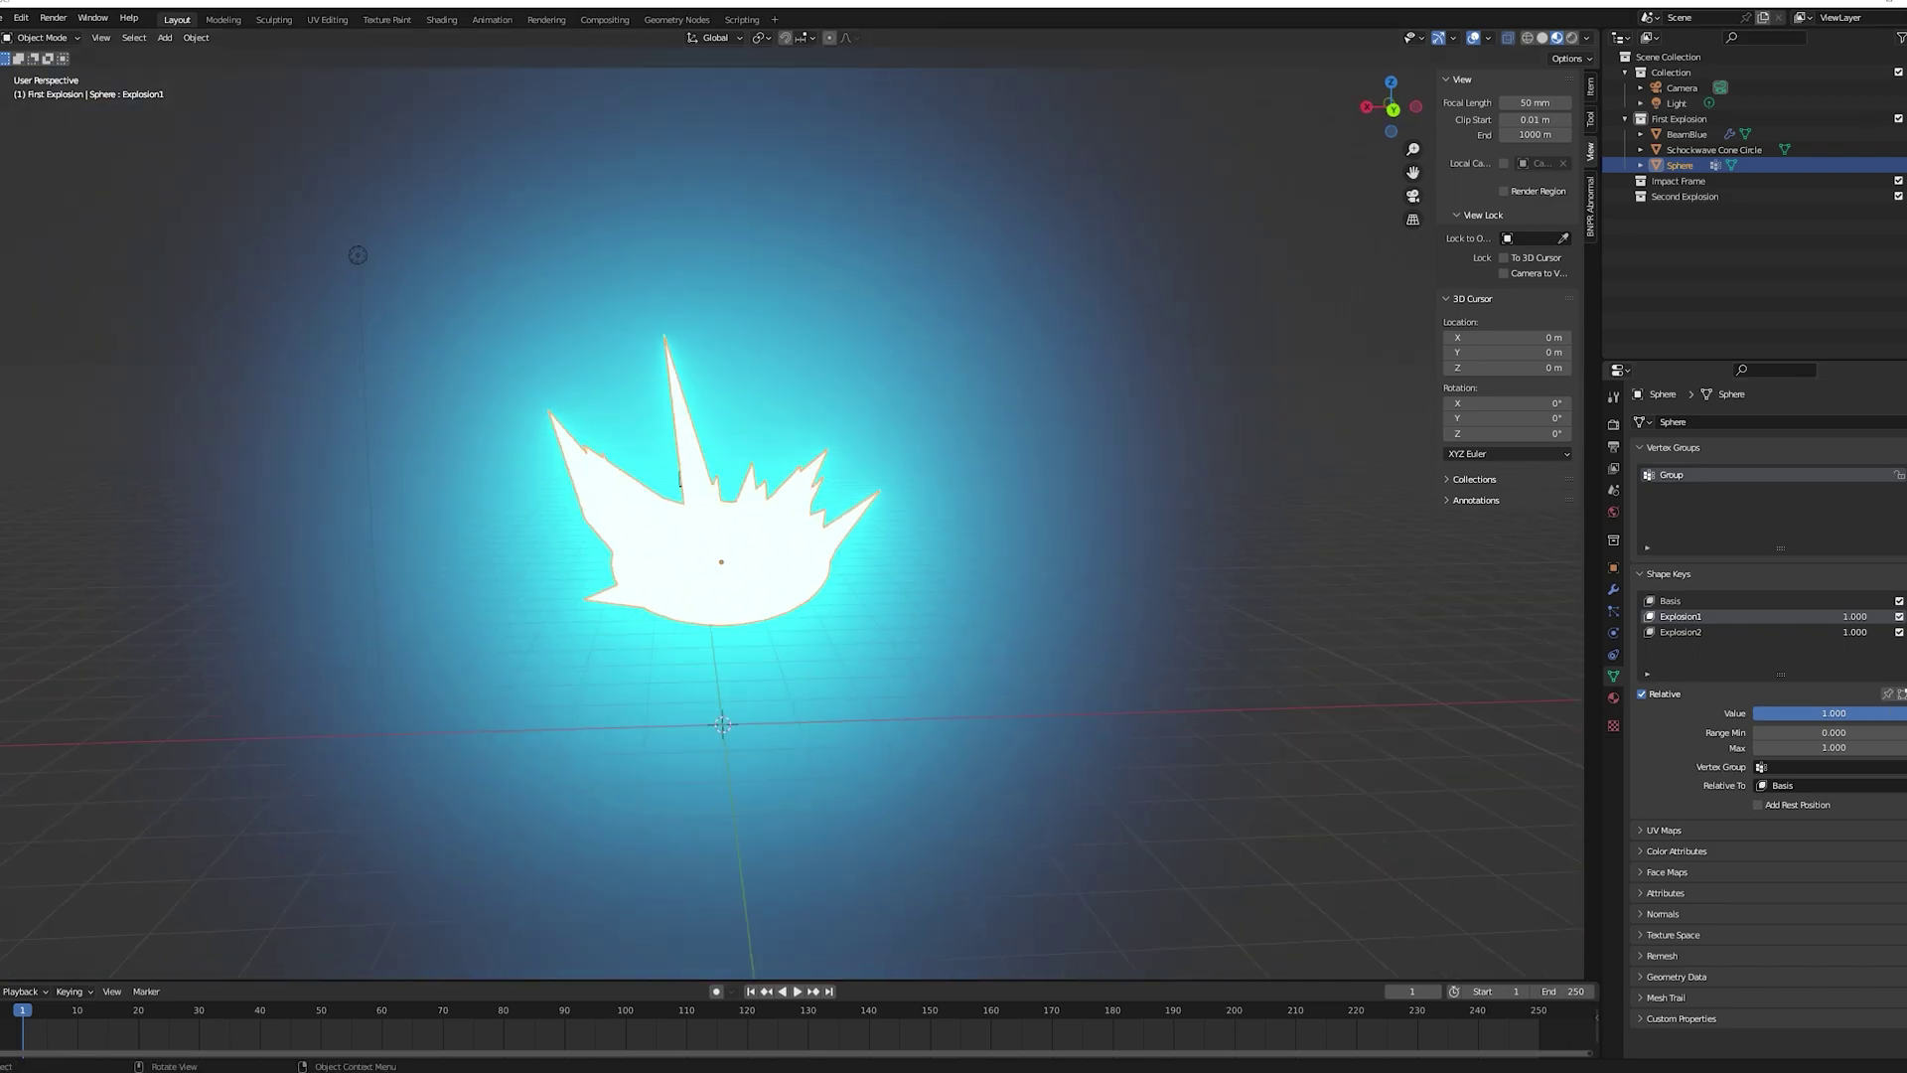
Add a torus mesh at the world origin, around the spiky sphere
{"action": "left_click_drag", "start_coordinate": [1388, 100], "coordinate": [1335, 104]}
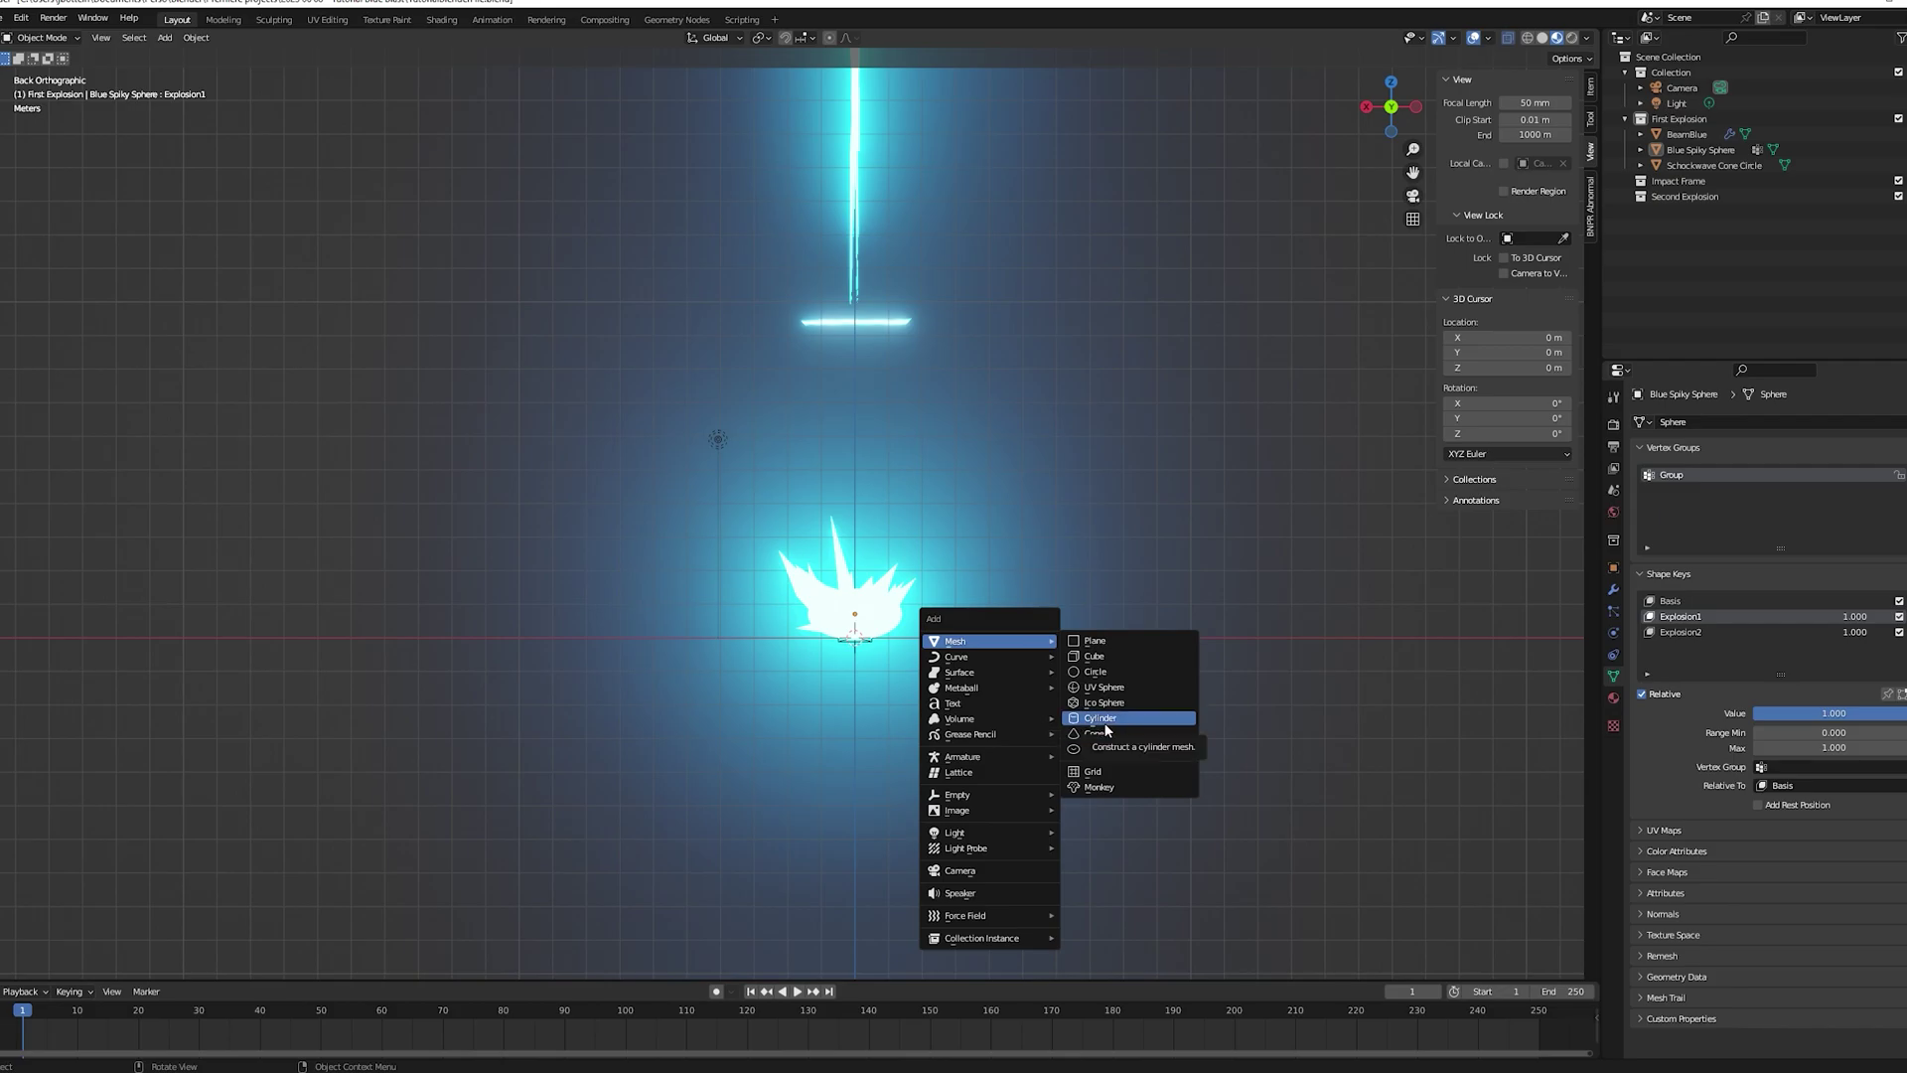
{"action": "left_click", "coordinate": [1097, 748]}
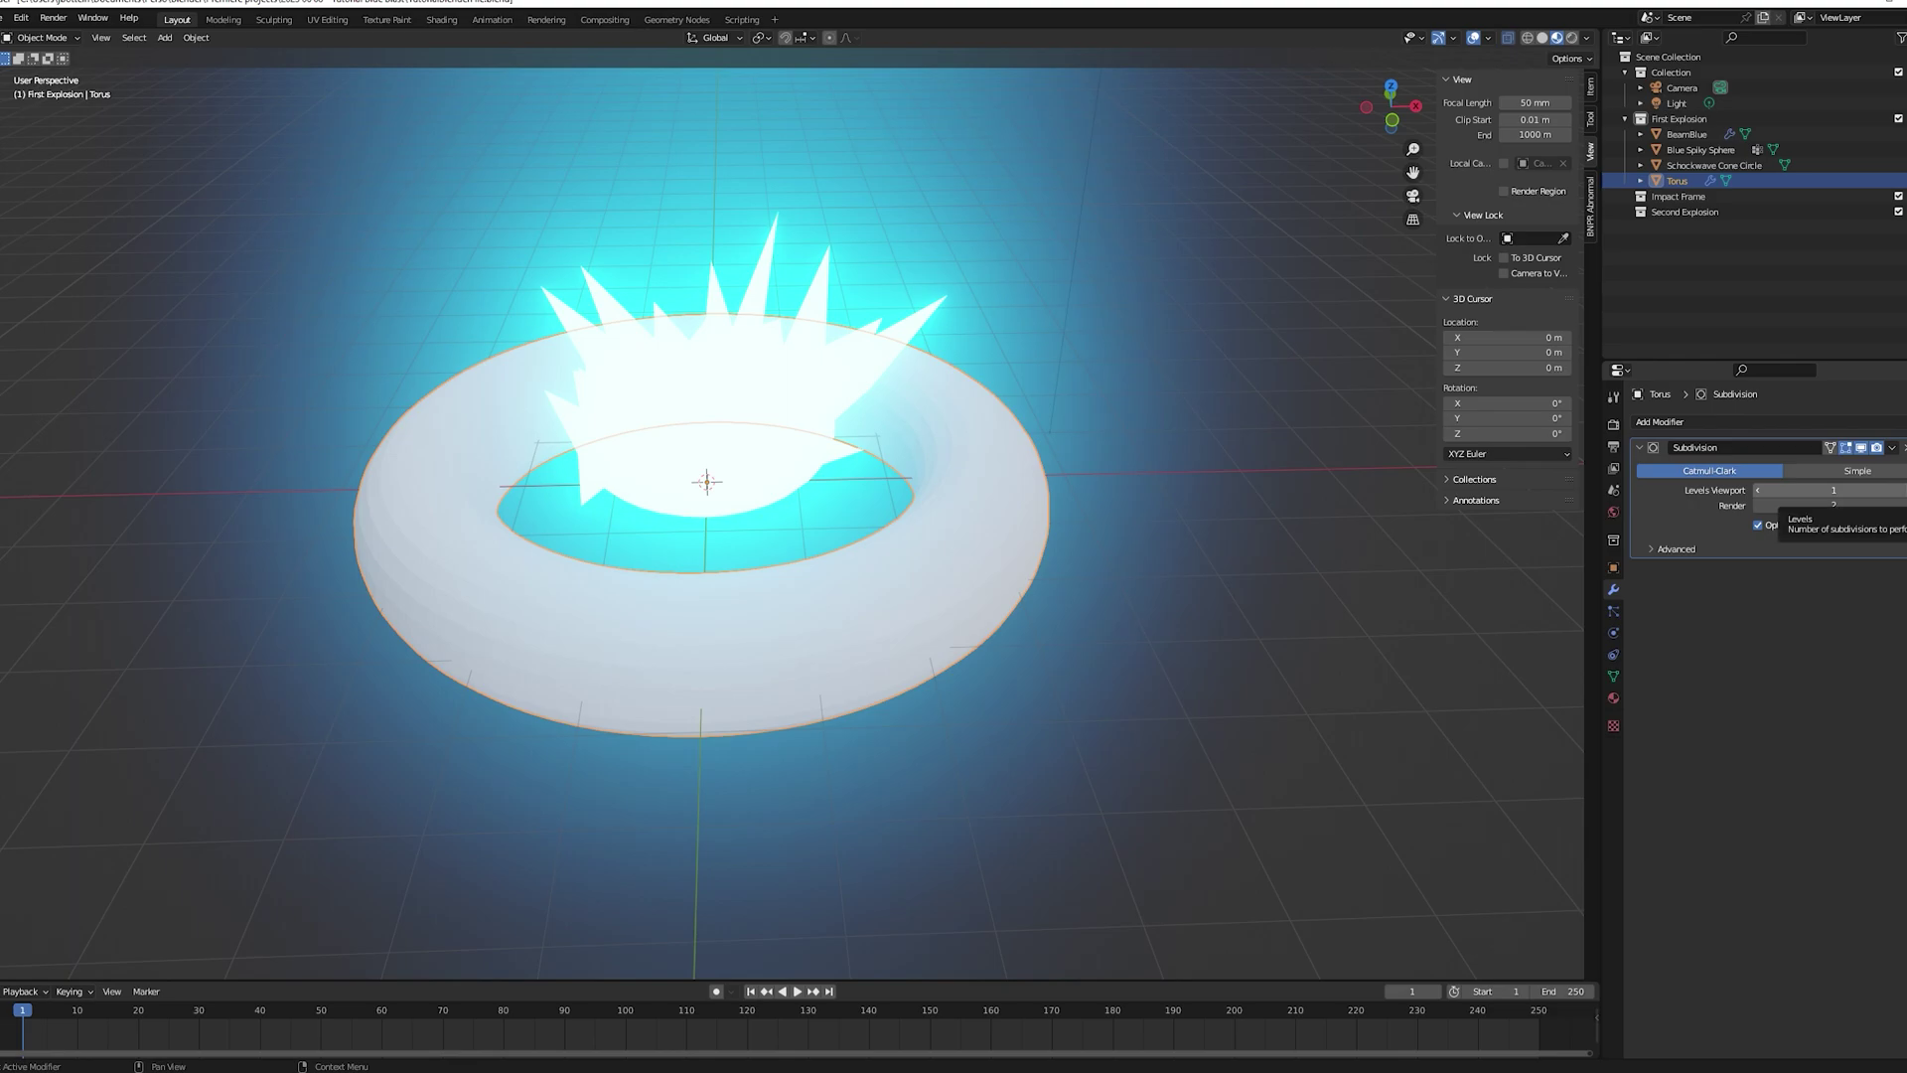
Set the torus's Subdivision levels to 3 for viewport and render, and add a Displace modifier to it
{"action": "left_click", "coordinate": [1901, 490]}
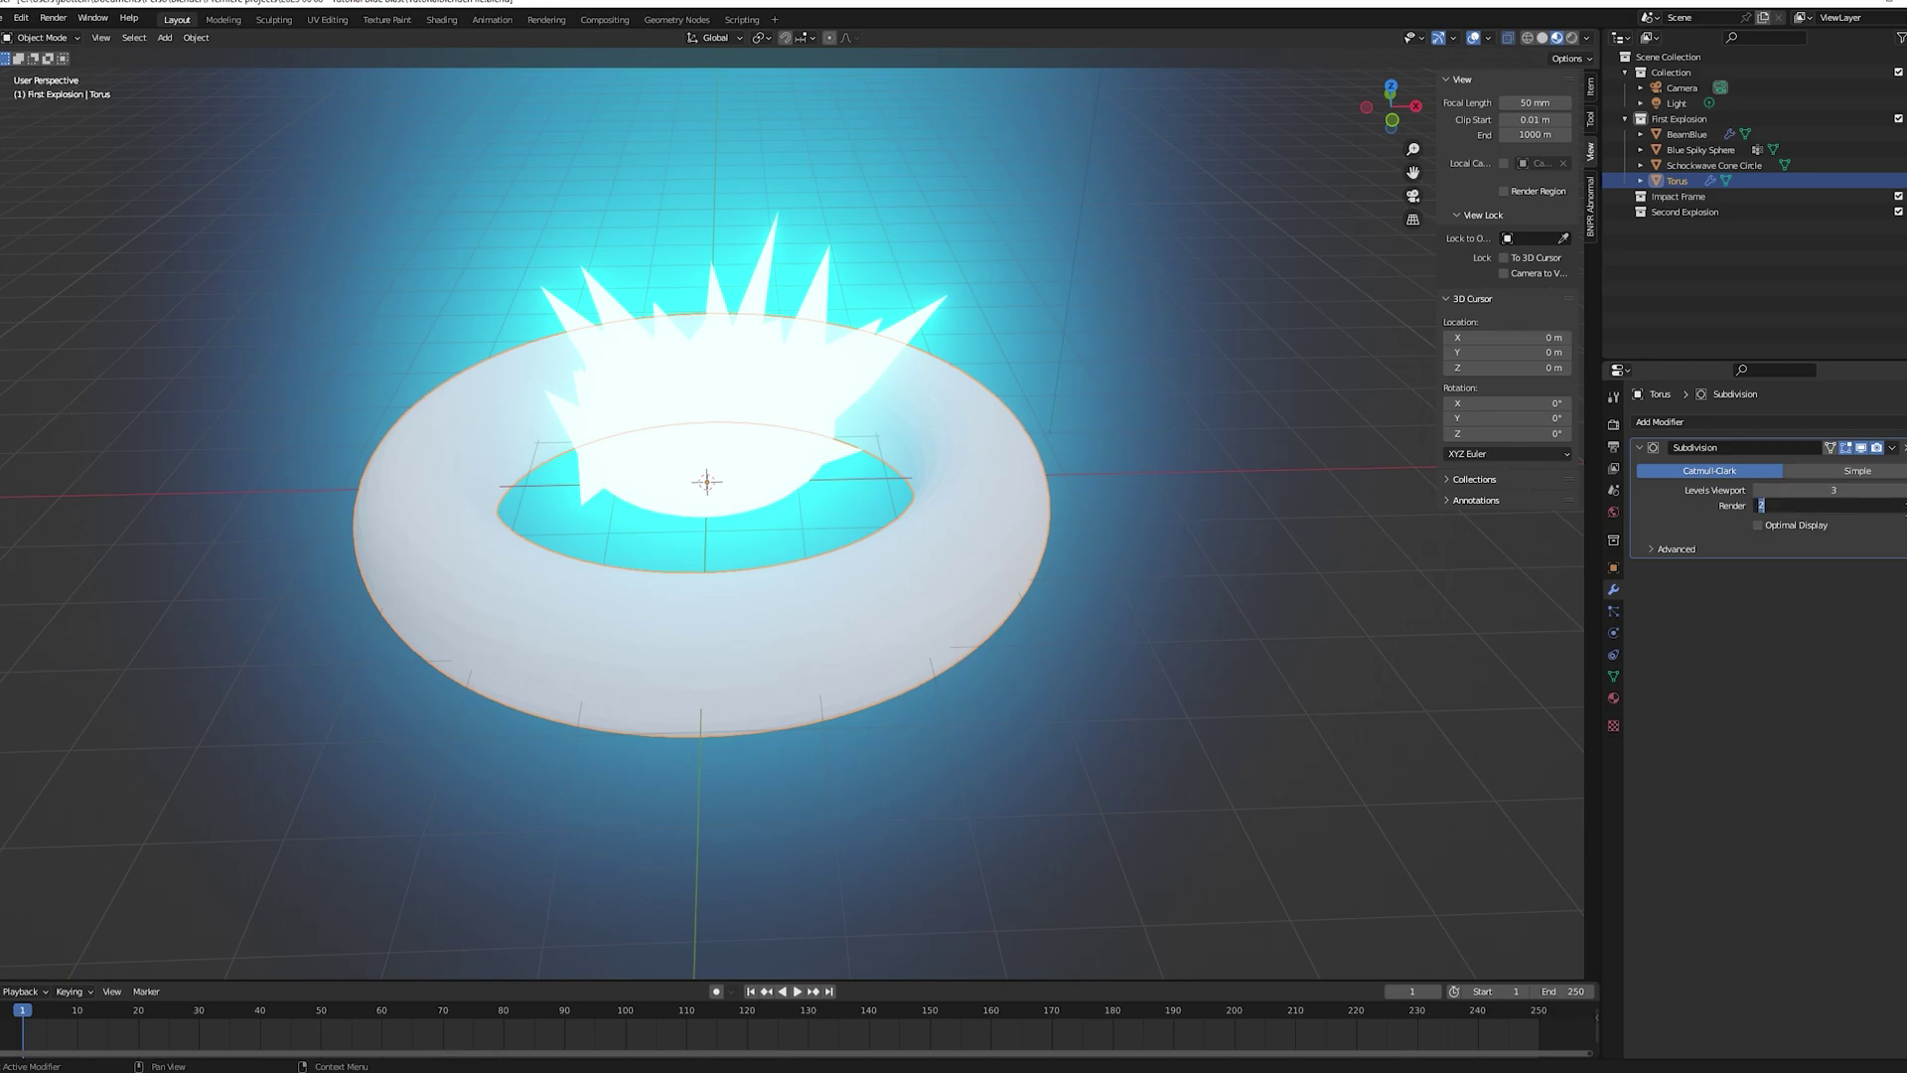
{"action": "left_click", "coordinate": [1688, 421]}
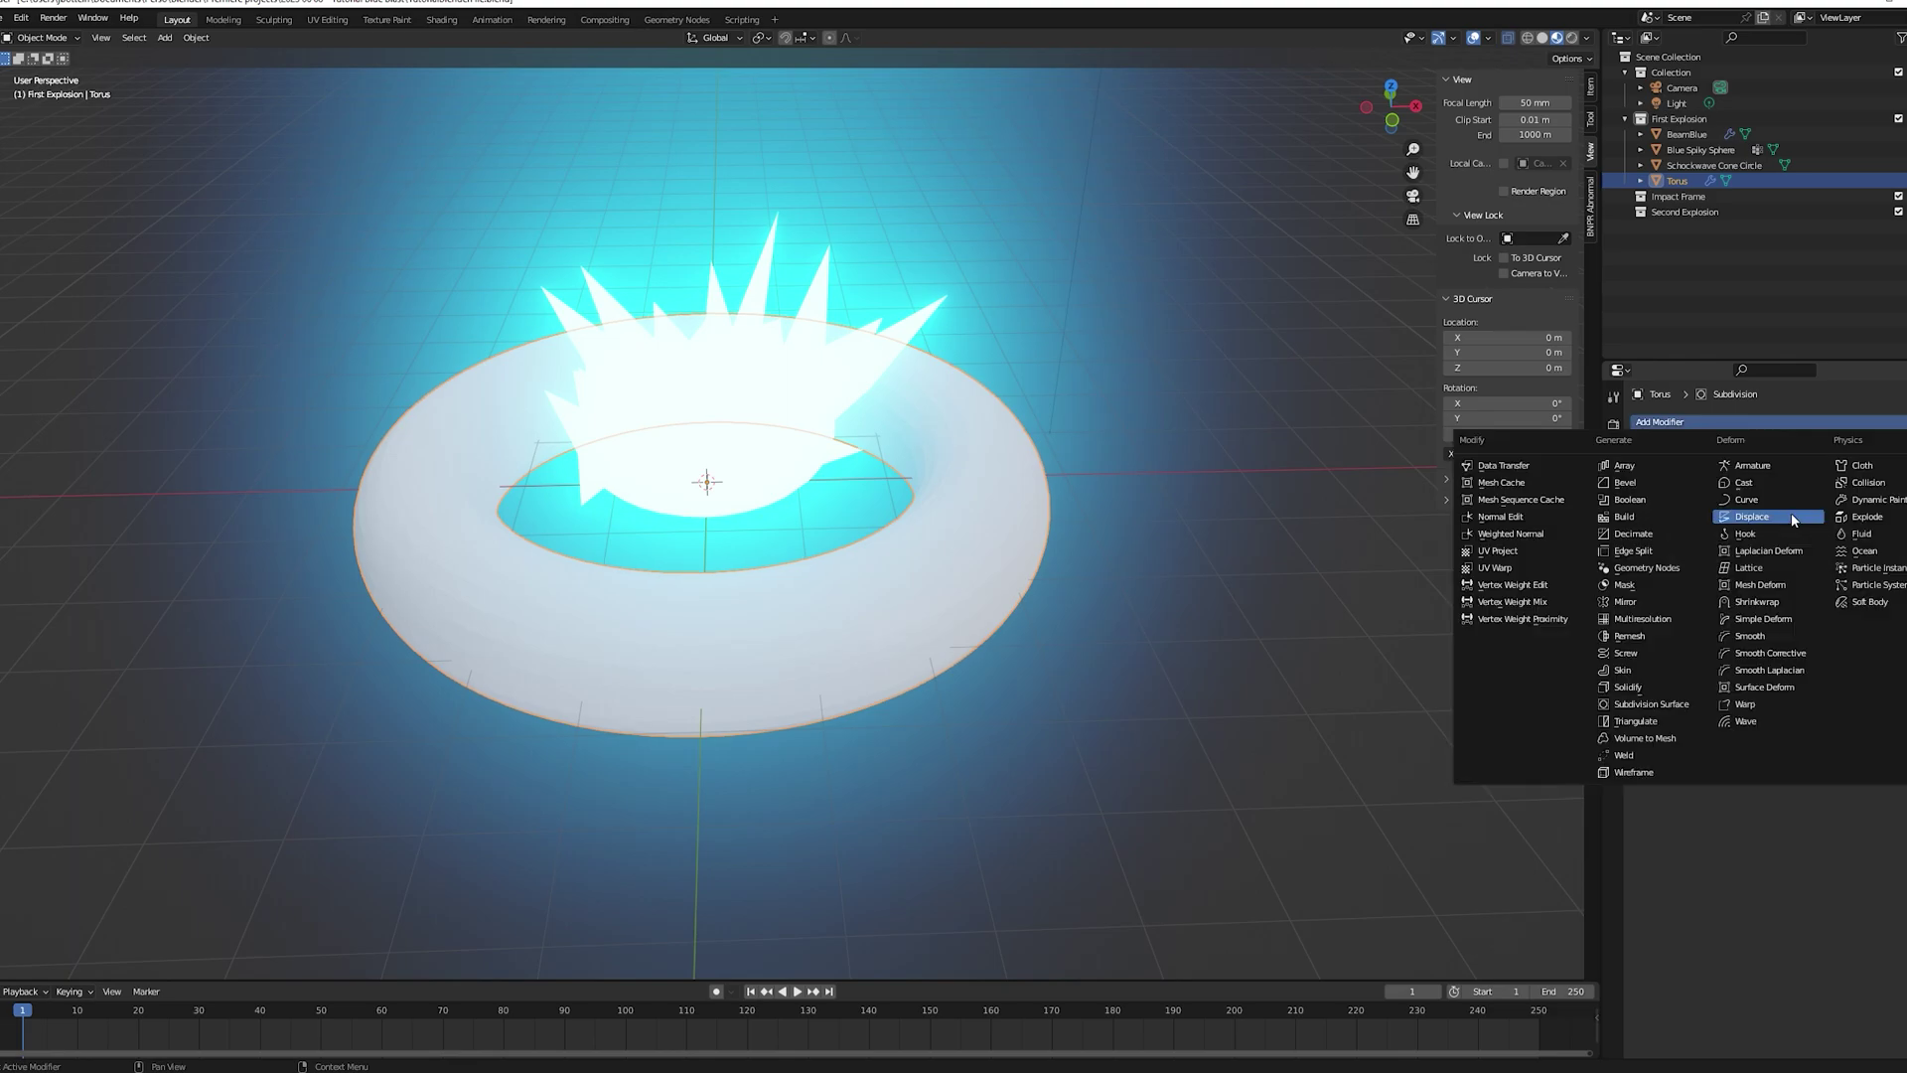
{"action": "left_click", "coordinate": [1791, 519]}
Give the Displace modifier a new Voronoi texture, with strength -0.500 and midlevel 0.392
{"action": "left_click", "coordinate": [1809, 596]}
{"action": "left_click", "coordinate": [1899, 593]}
{"action": "left_click", "coordinate": [1799, 468]}
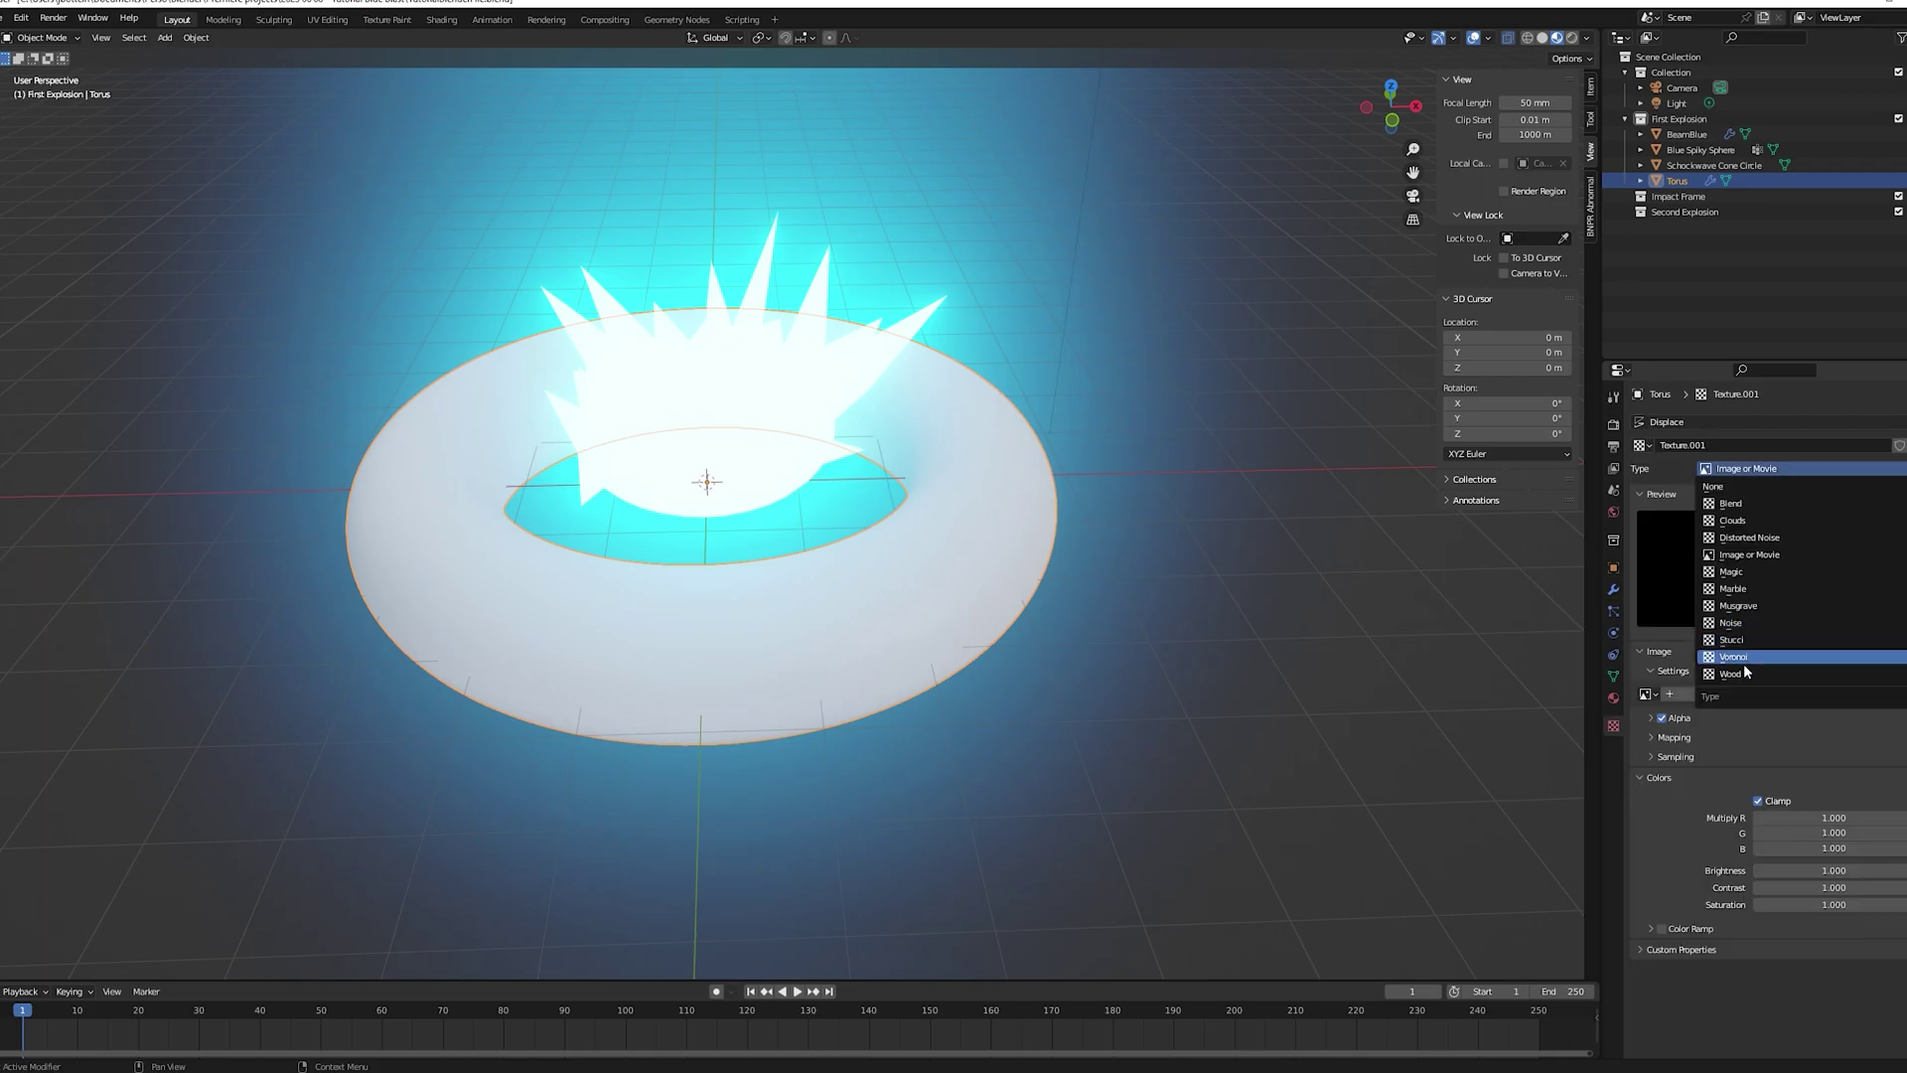
{"action": "left_click", "coordinate": [1733, 657]}
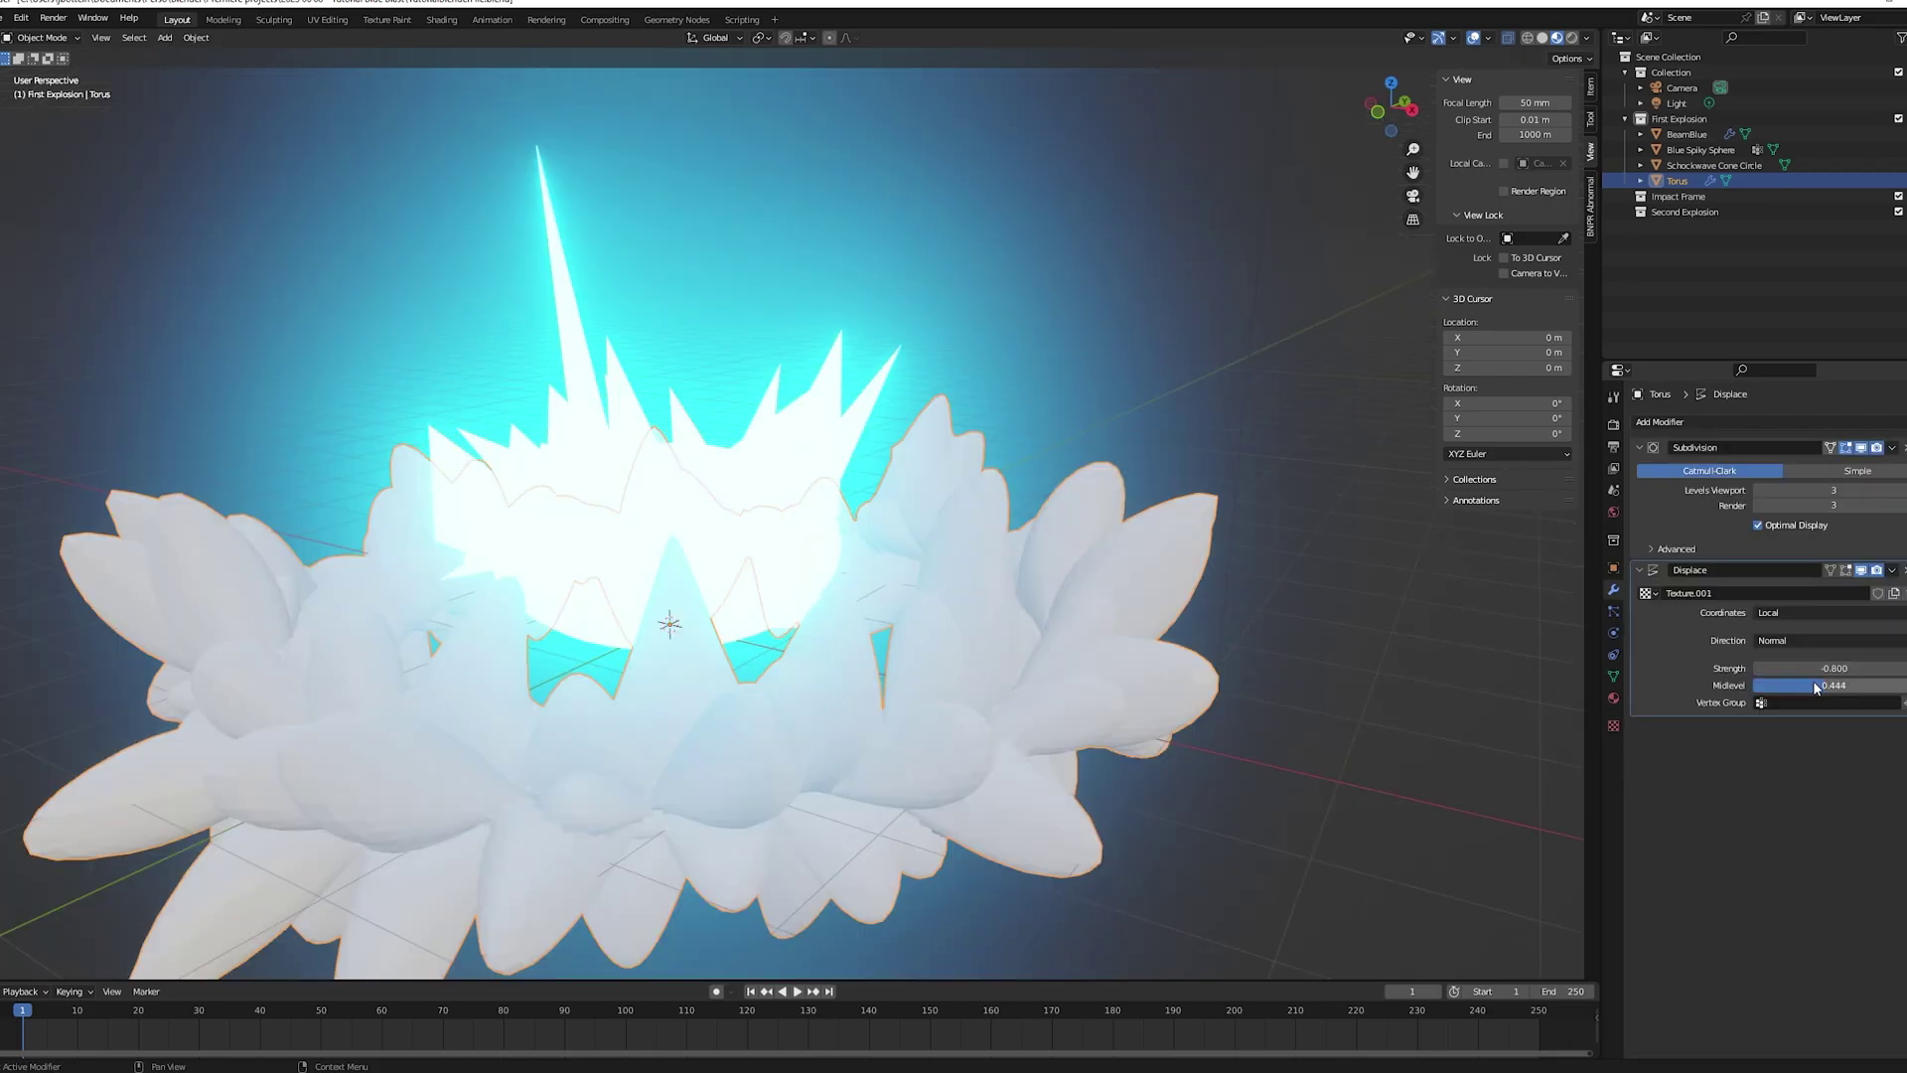
{"action": "mouse_move", "coordinate": [1834, 685]}
{"action": "left_mouse_down"}
{"action": "mouse_move", "coordinate": [1813, 686]}
{"action": "mouse_move", "coordinate": [1851, 668]}
{"action": "left_mouse_up"}
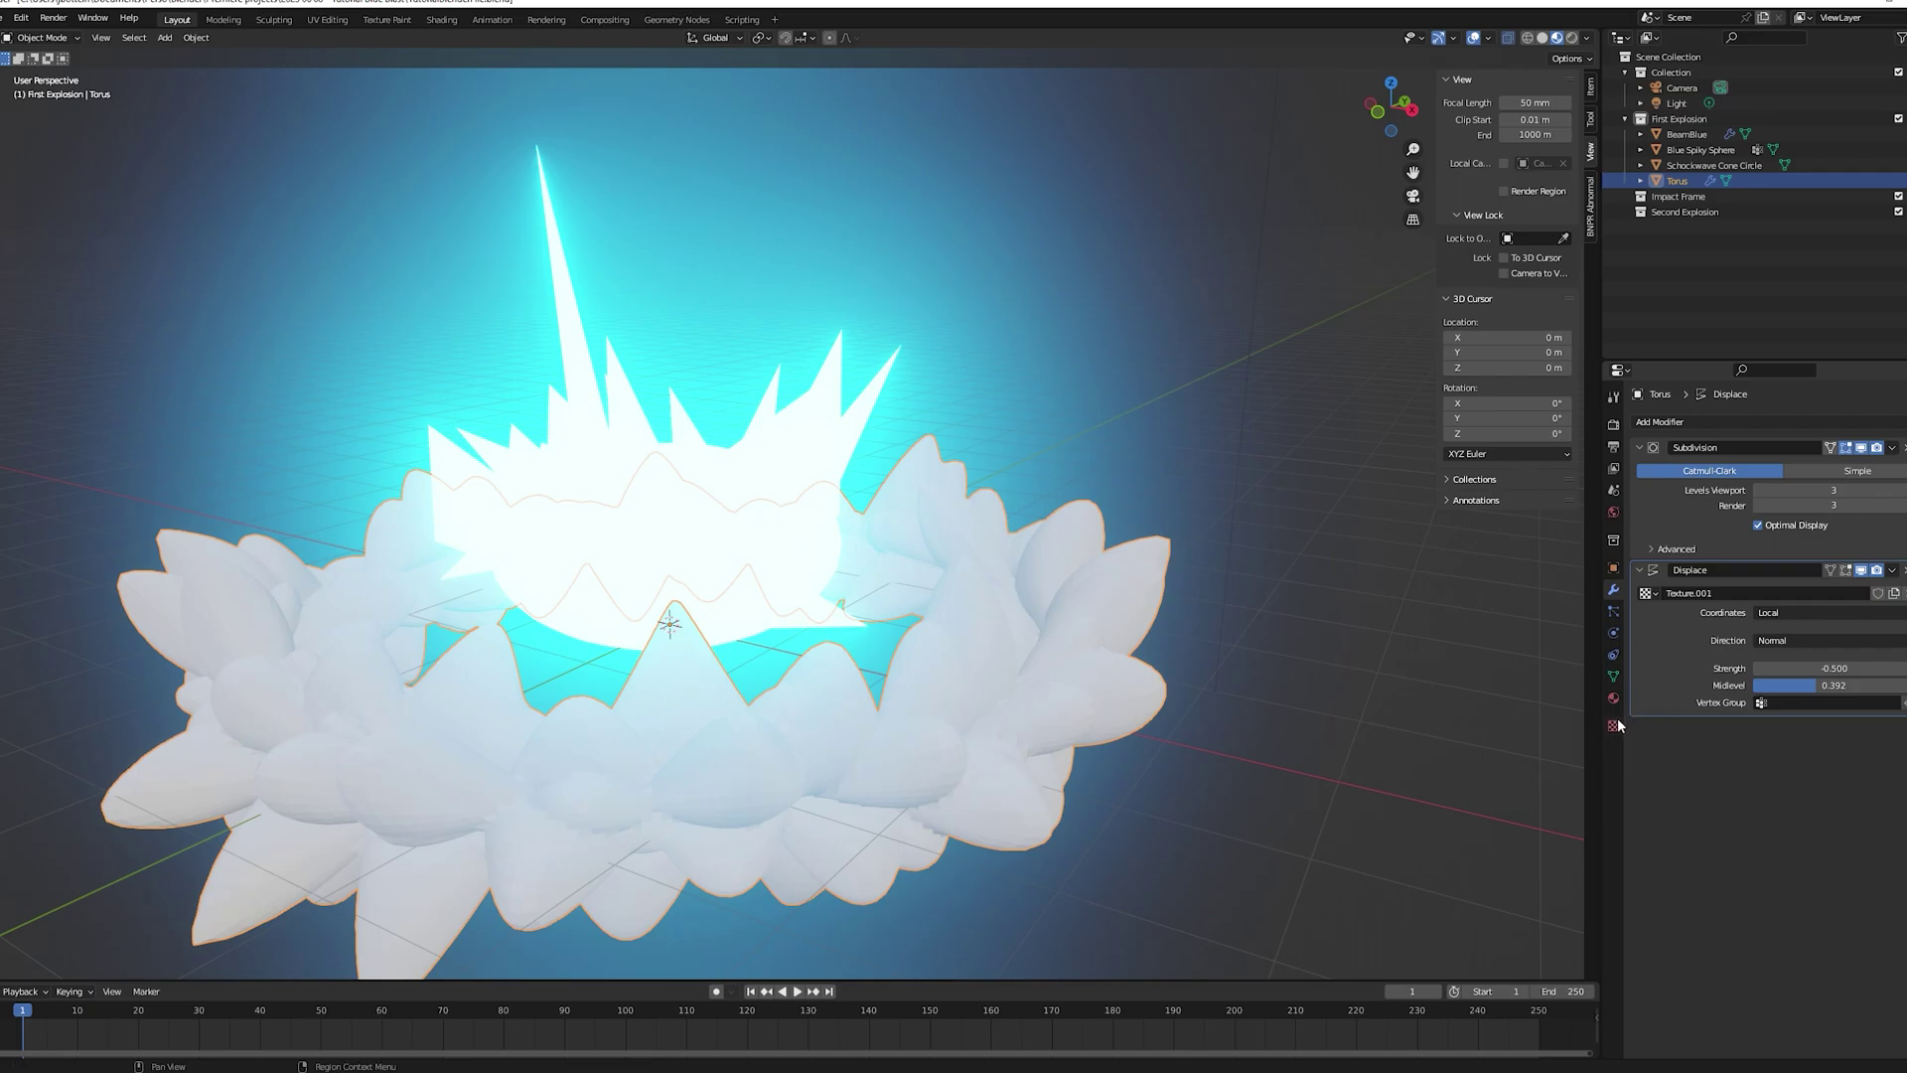
Set the displacement Voronoi texture's size to 0.21 and its intensity to 0.500
{"action": "left_click", "coordinate": [1612, 725]}
{"action": "mouse_move", "coordinate": [1833, 754]}
{"action": "left_mouse_down"}
{"action": "mouse_move", "coordinate": [1863, 754]}
{"action": "mouse_move", "coordinate": [1830, 755]}
{"action": "left_mouse_up"}
{"action": "scroll", "coordinate": [1092, 596], "scroll_direction": "down", "scroll_amount": 2}
{"action": "middle_click_drag", "start_coordinate": [1093, 596], "coordinate": [736, 594]}
{"action": "key", "text": "s"}
{"action": "right_click", "coordinate": [728, 578]}
{"action": "left_click_drag", "start_coordinate": [1834, 732], "coordinate": [1810, 732]}
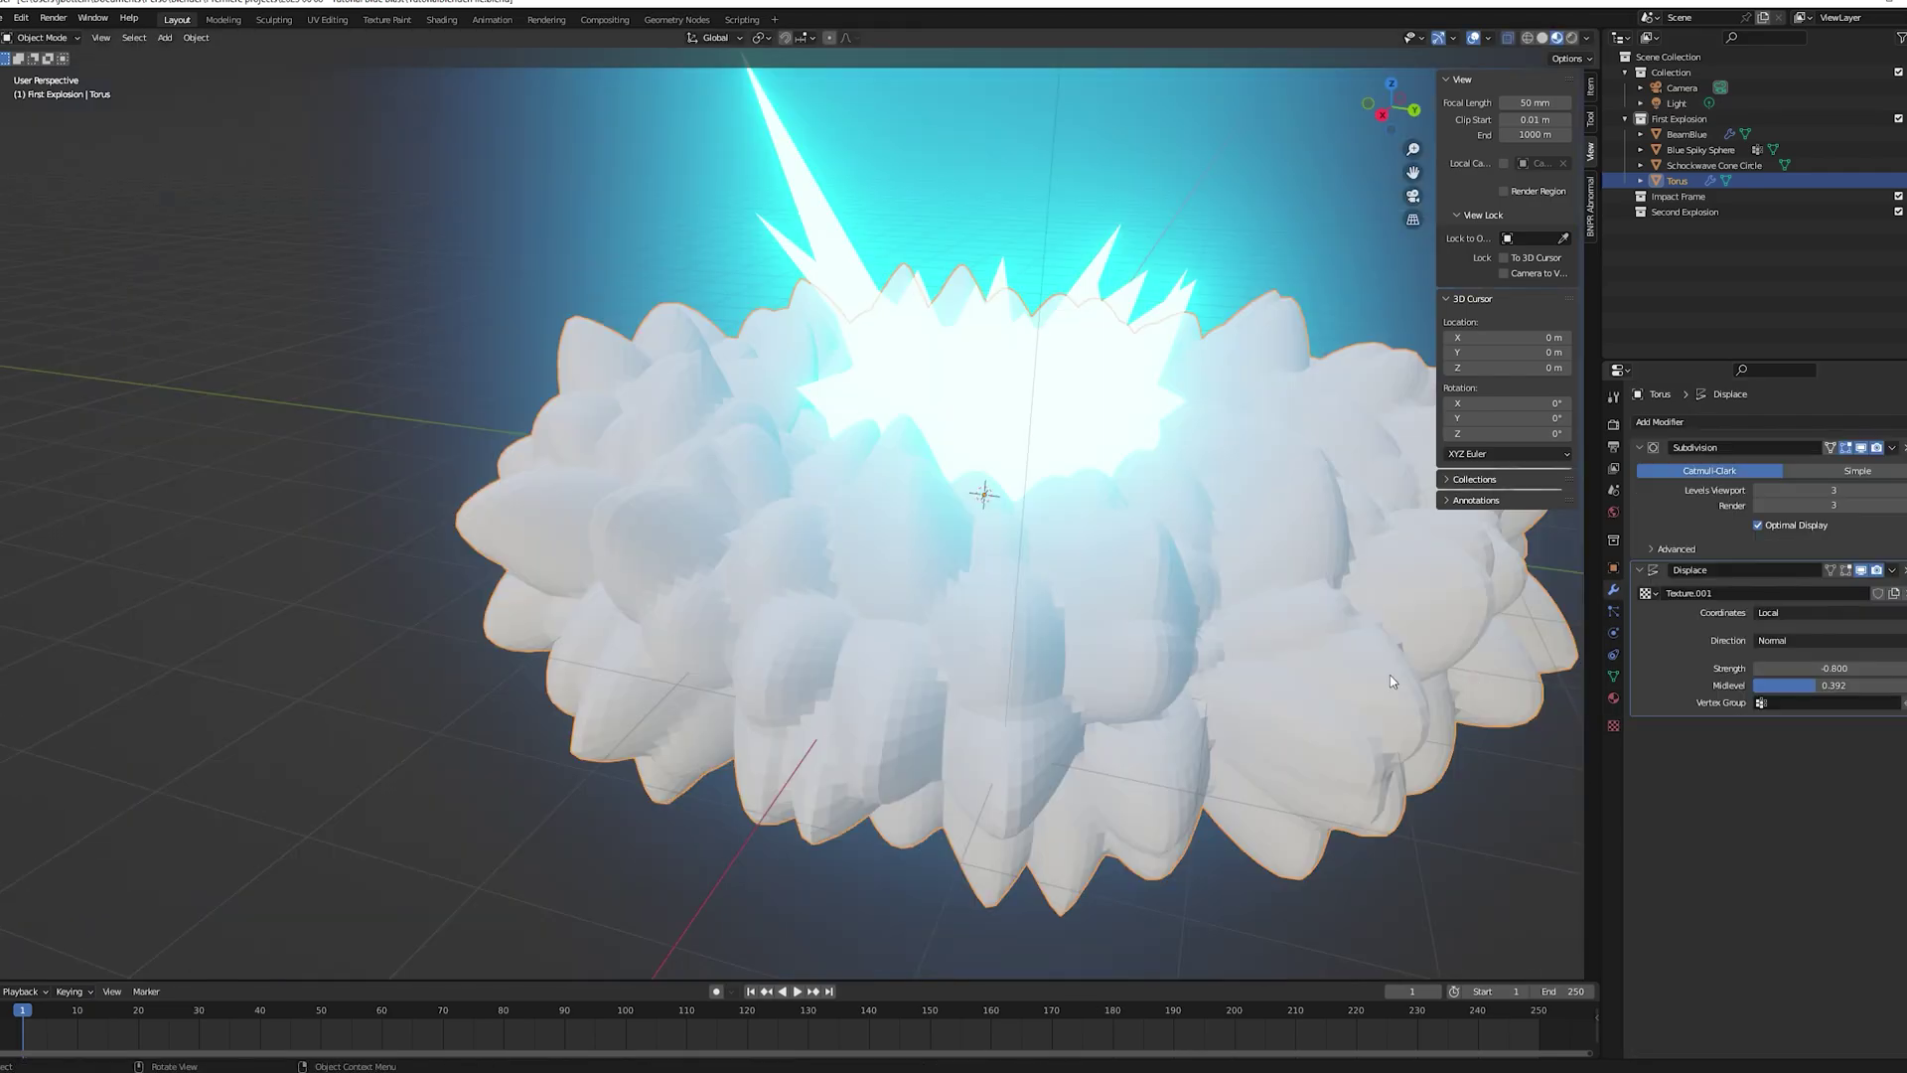
Shade the torus smooth and set its Displace strength to -0.800
{"action": "right_click", "coordinate": [1348, 670]}
{"action": "left_click", "coordinate": [1347, 672]}
{"action": "middle_click_drag", "start_coordinate": [1230, 667], "coordinate": [771, 662], "text": "shift"}
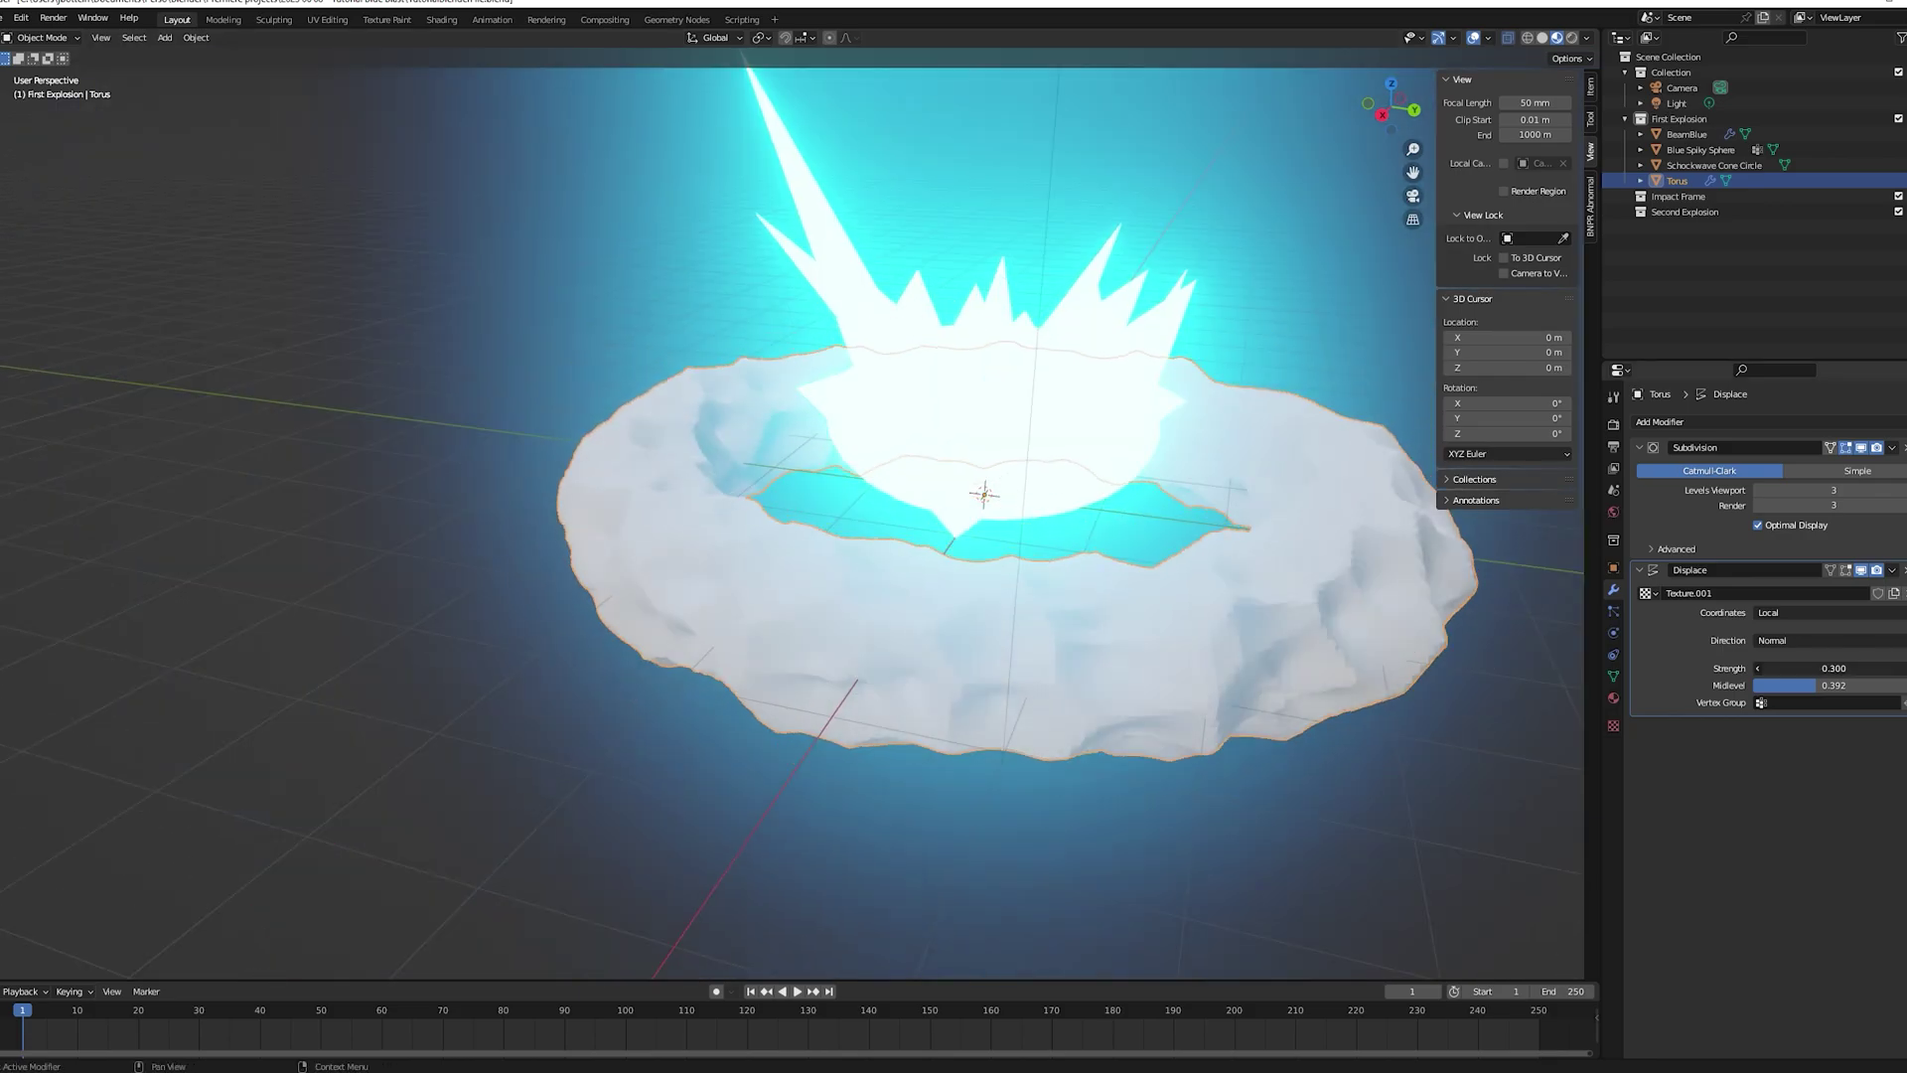
{"action": "left_click_drag", "start_coordinate": [1834, 668], "coordinate": [1797, 668]}
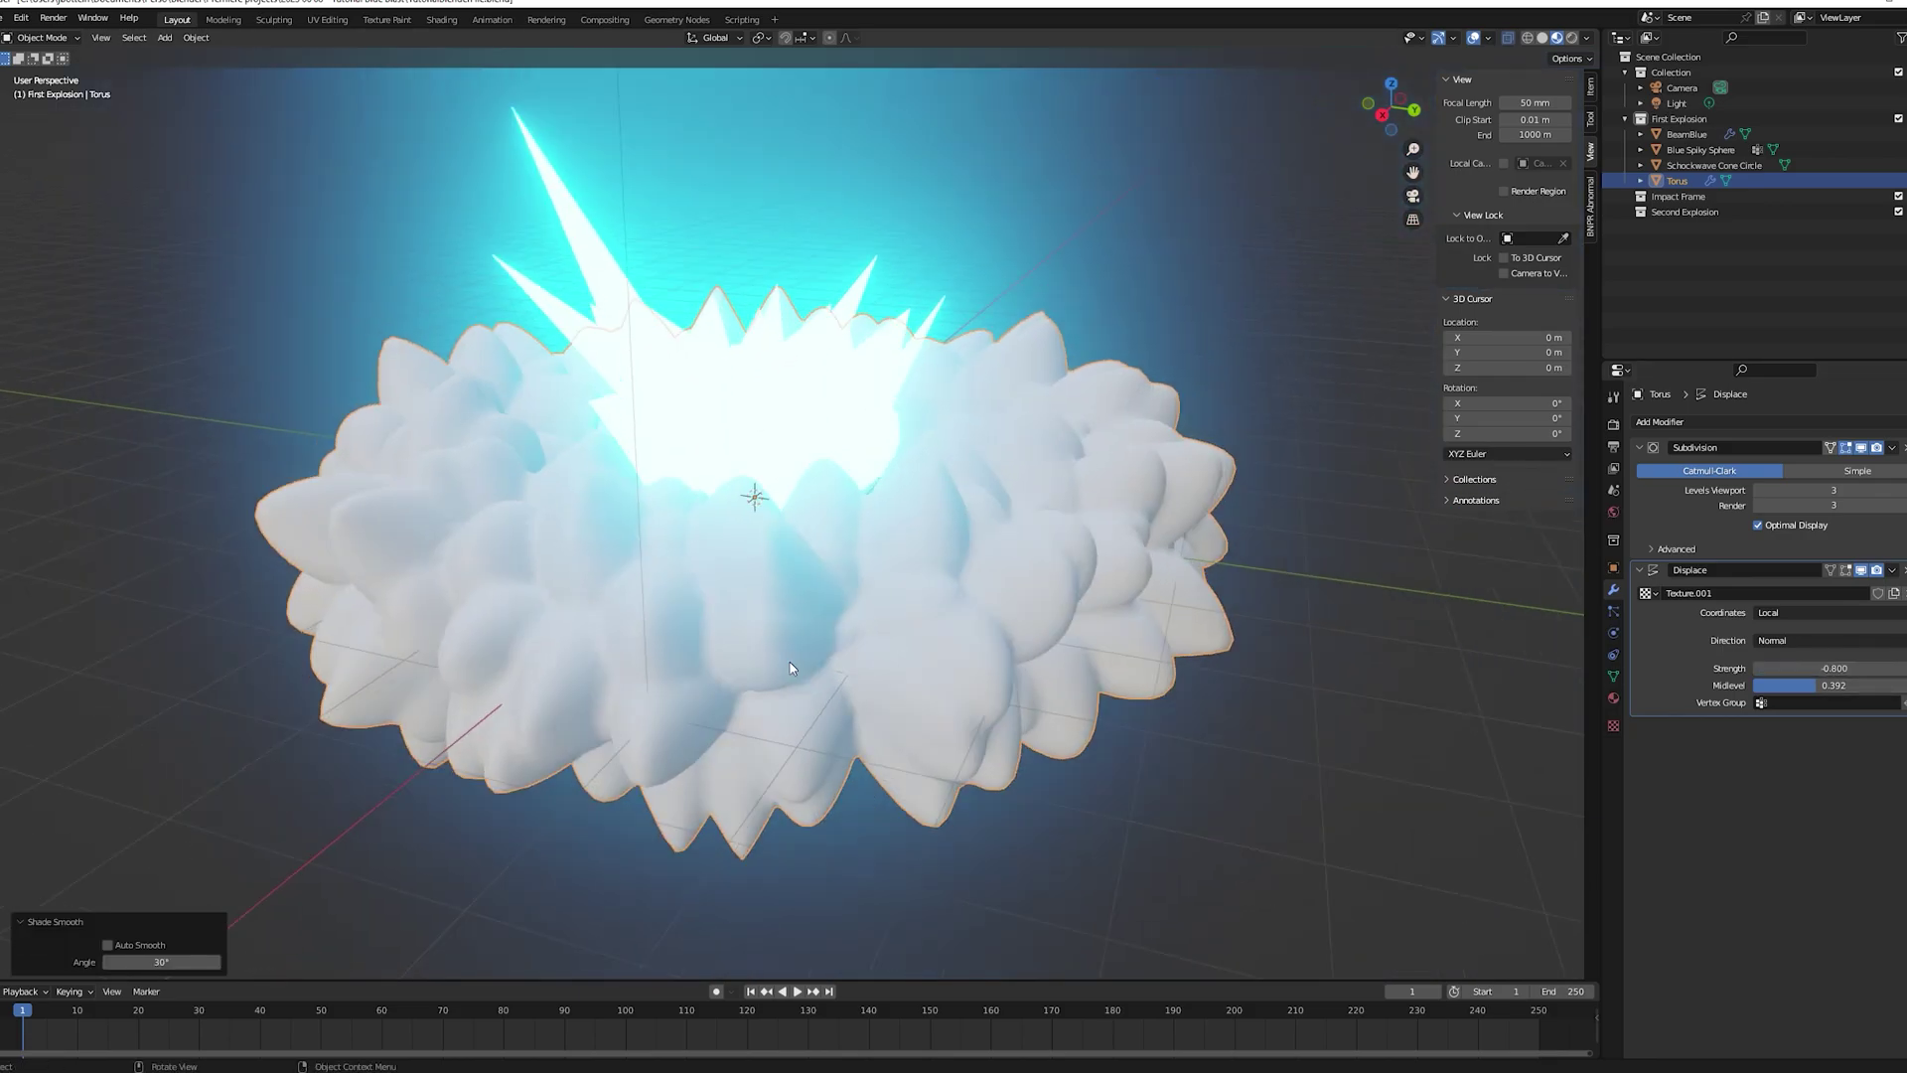
{"action": "scroll", "coordinate": [898, 653], "scroll_direction": "down", "scroll_amount": 5}
{"action": "middle_click_drag", "start_coordinate": [844, 655], "coordinate": [980, 718]}
{"action": "scroll", "coordinate": [898, 652], "scroll_direction": "up", "scroll_amount": 2}
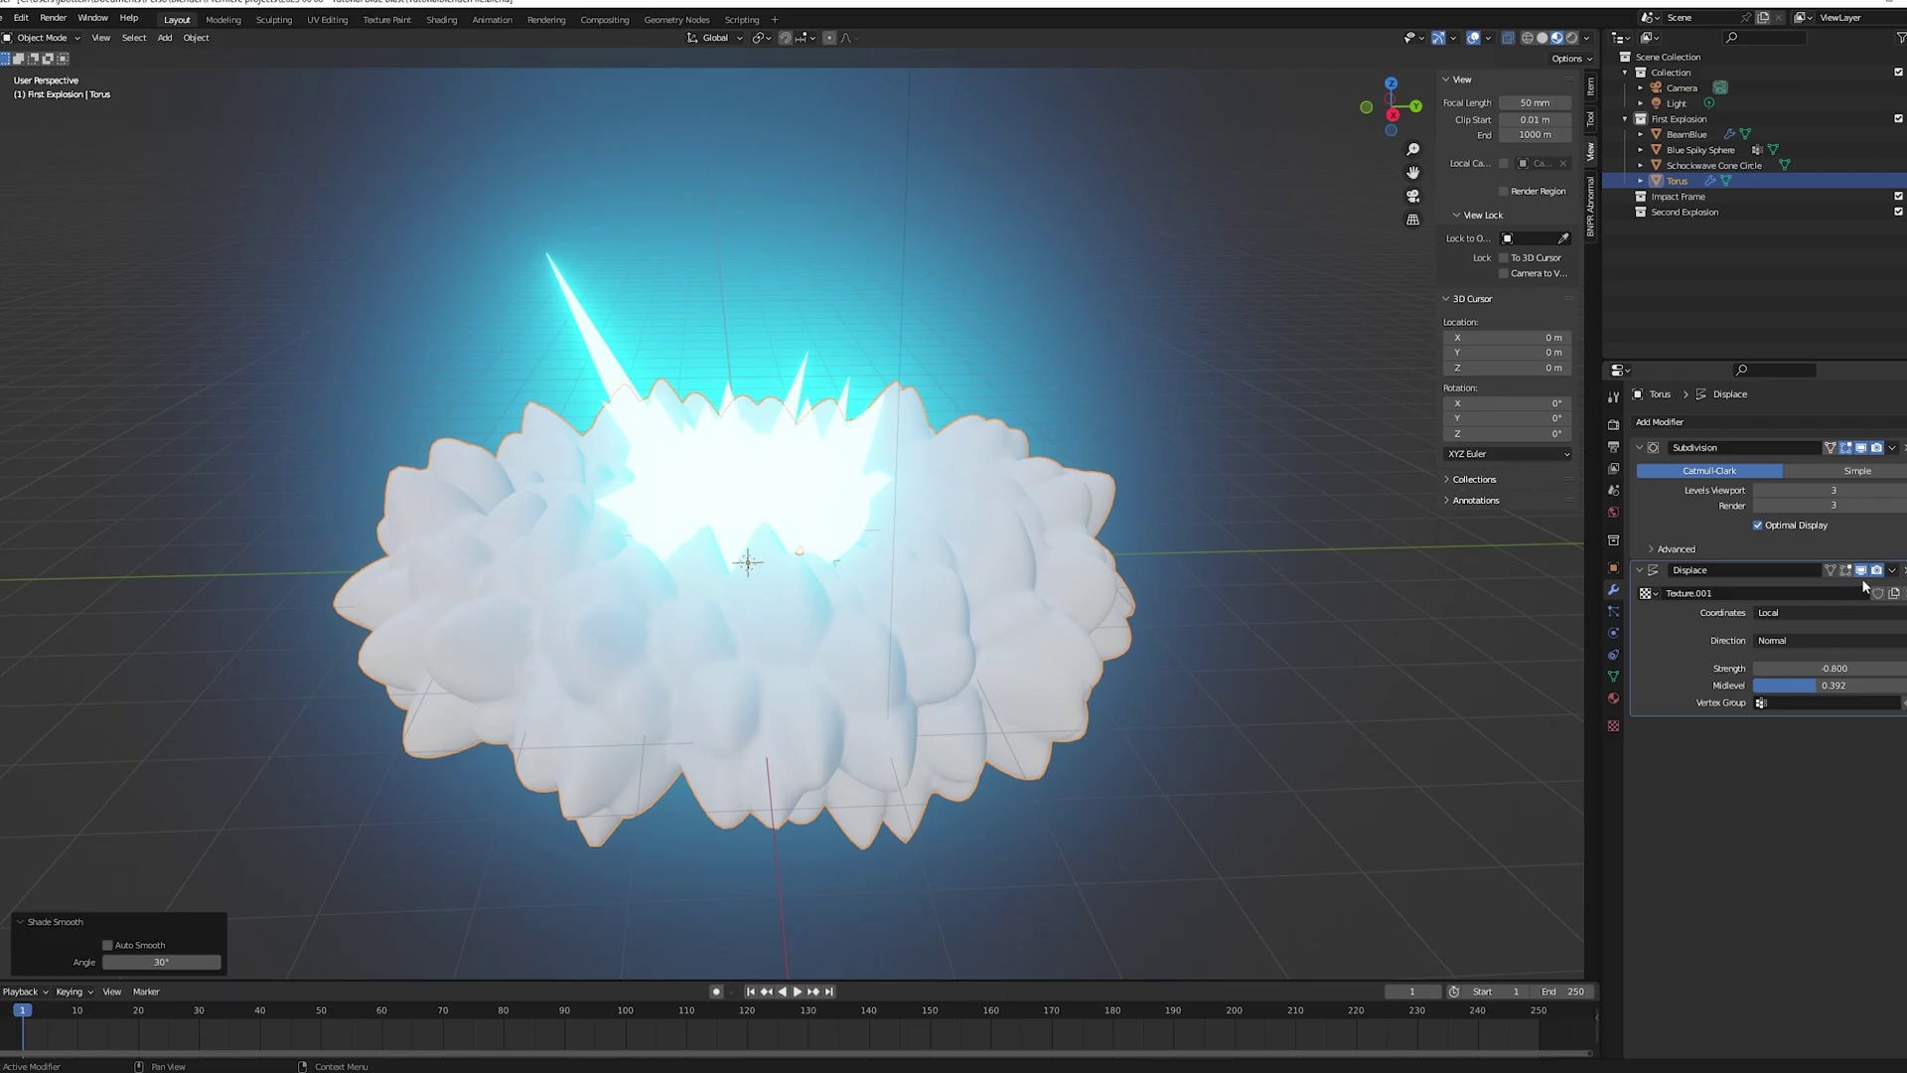
Try a Voronoi texture size of 0.27, and reduce the size until small, dense bumps cover the torus
{"action": "left_click", "coordinate": [1612, 726]}
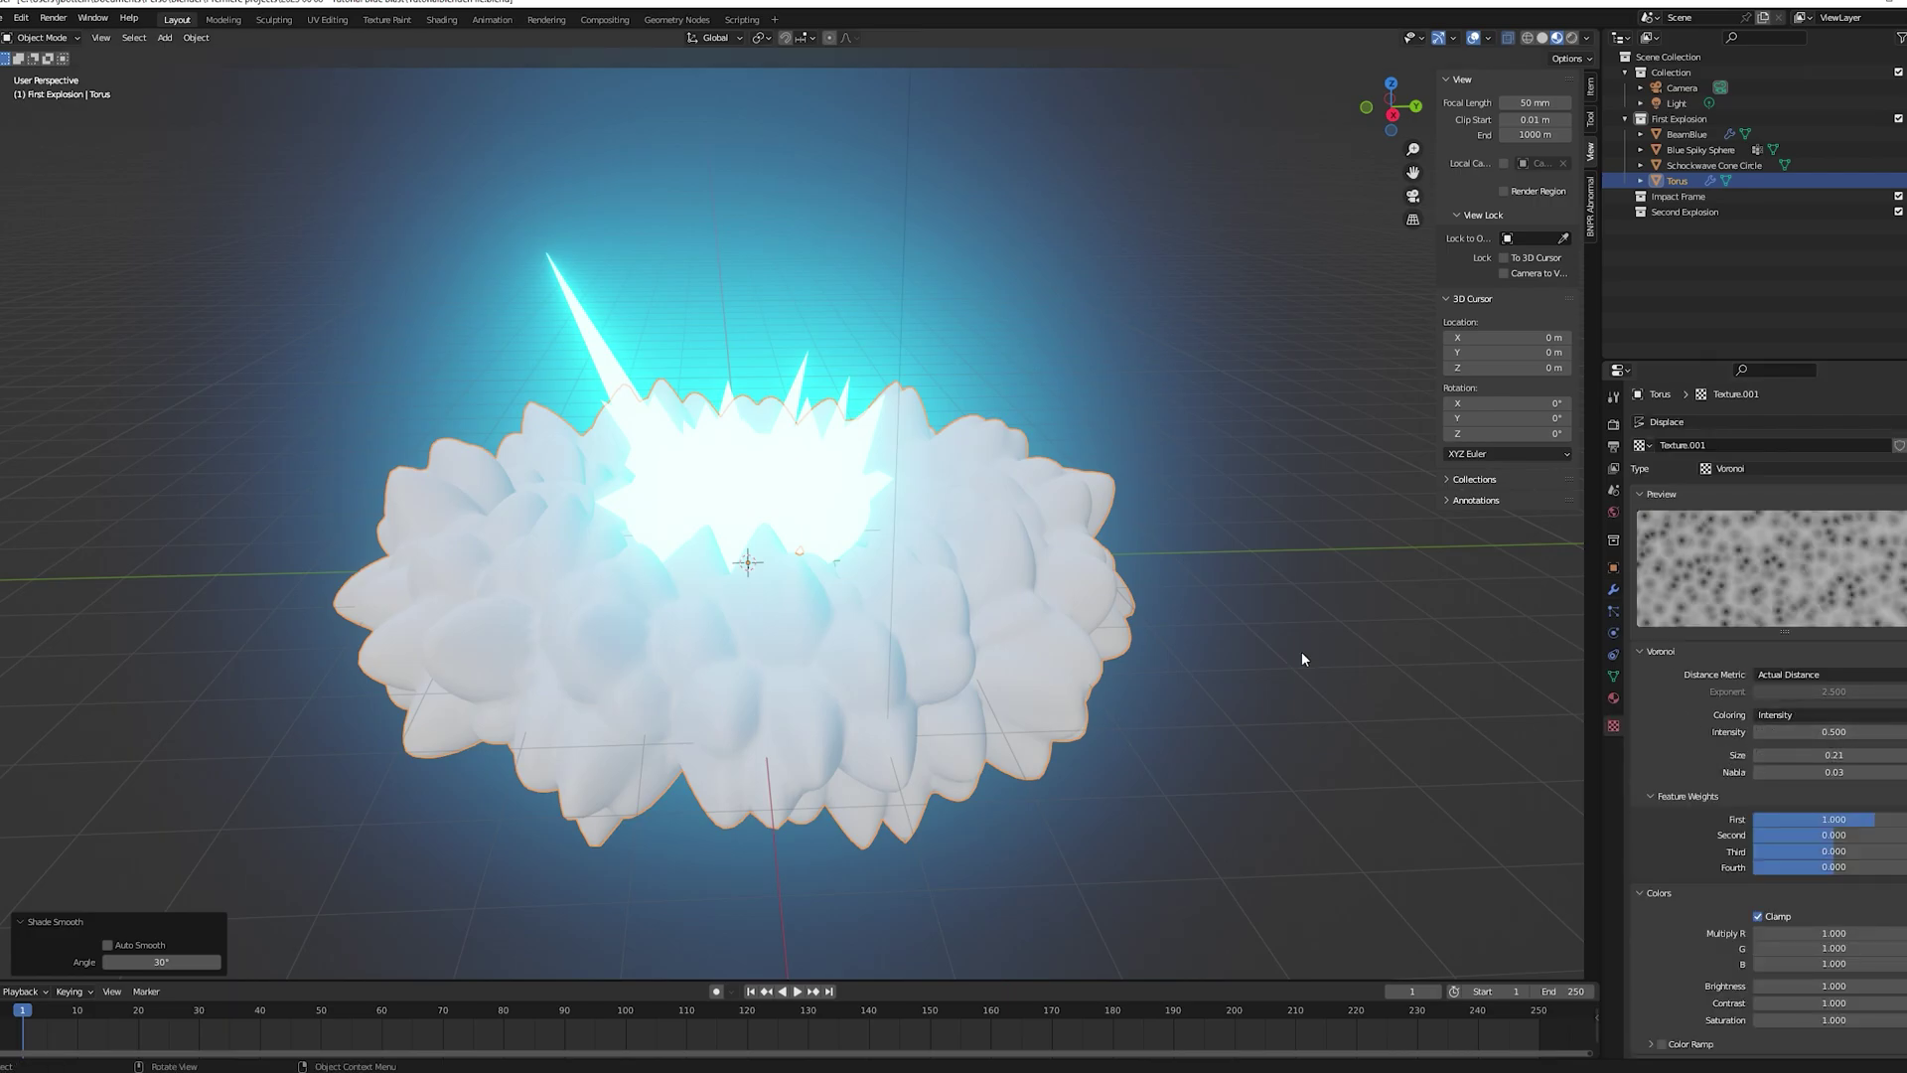
{"action": "scroll", "coordinate": [1090, 621], "scroll_direction": "up", "scroll_amount": 1}
{"action": "middle_click_drag", "start_coordinate": [1087, 625], "coordinate": [1132, 625]}
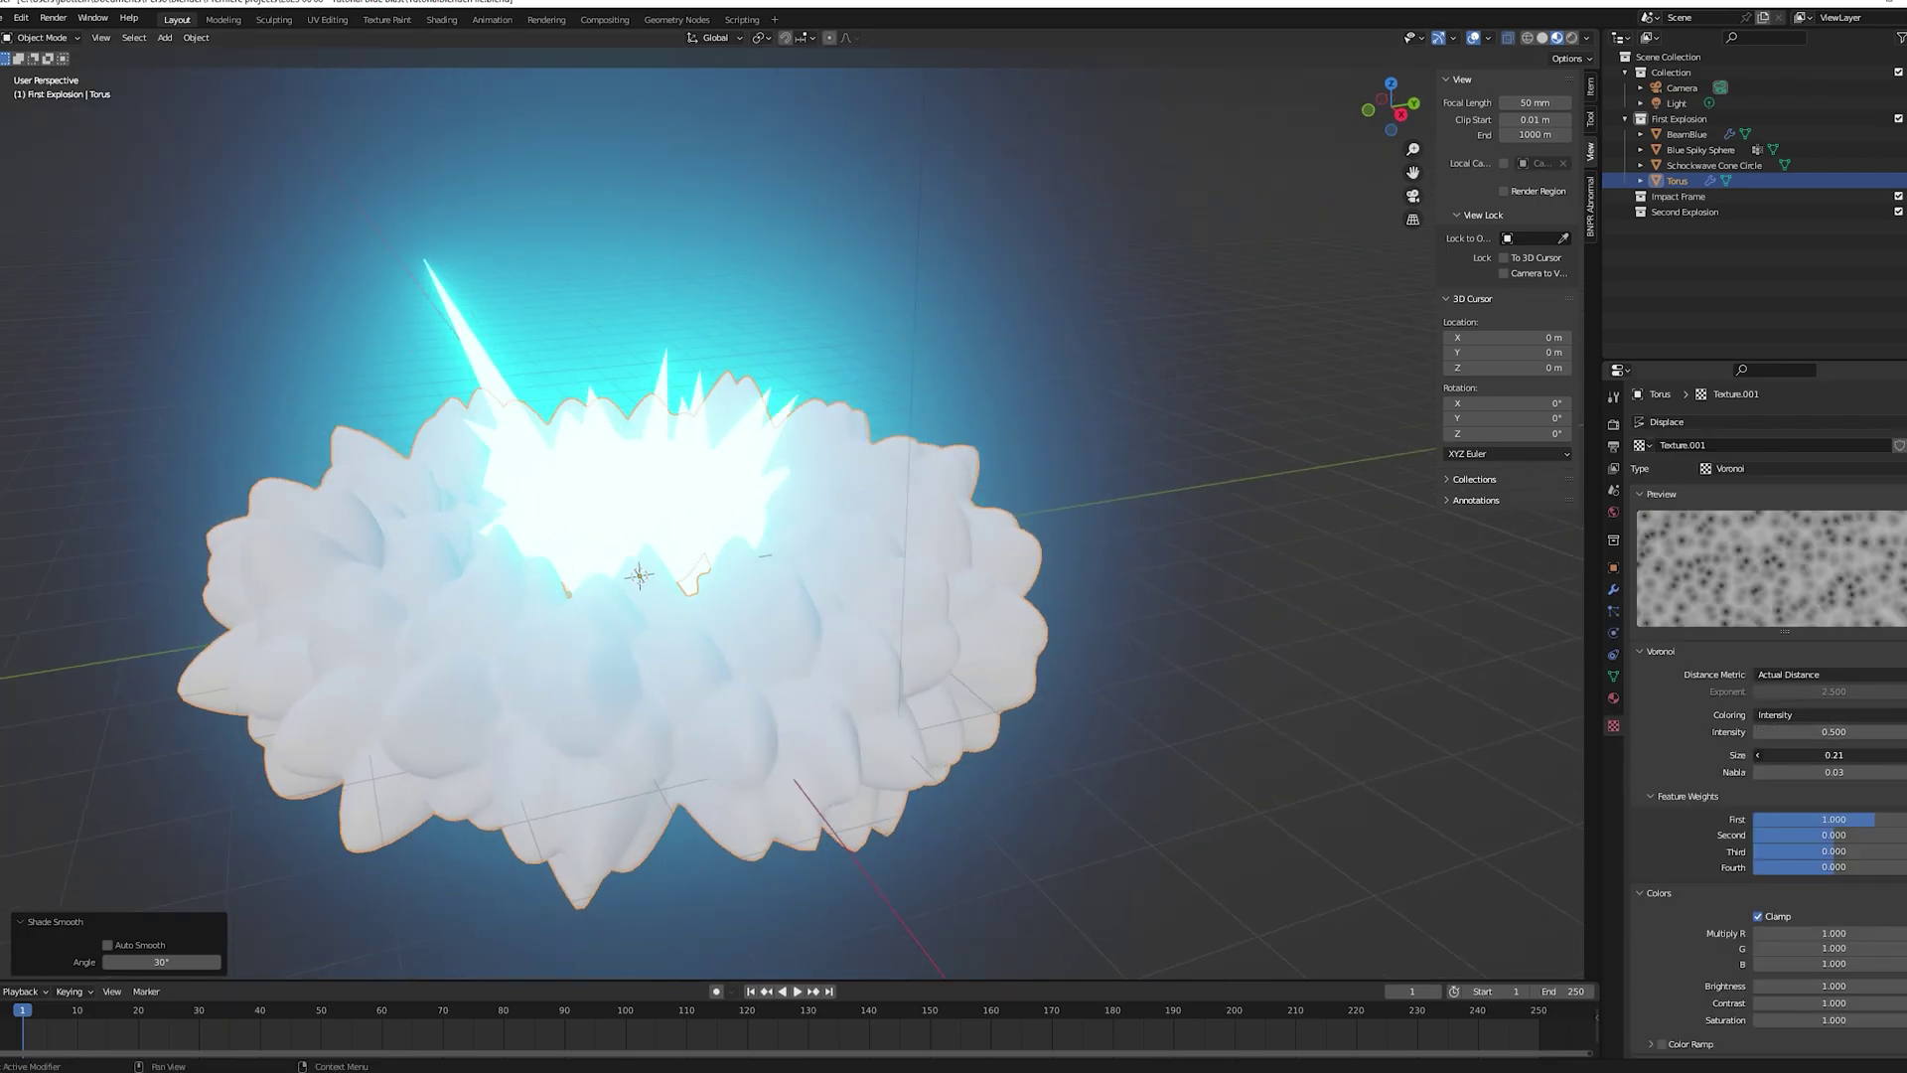
{"action": "left_click_drag", "start_coordinate": [1834, 754], "coordinate": [1865, 755]}
{"action": "middle_click_drag", "start_coordinate": [1092, 626], "coordinate": [918, 623]}
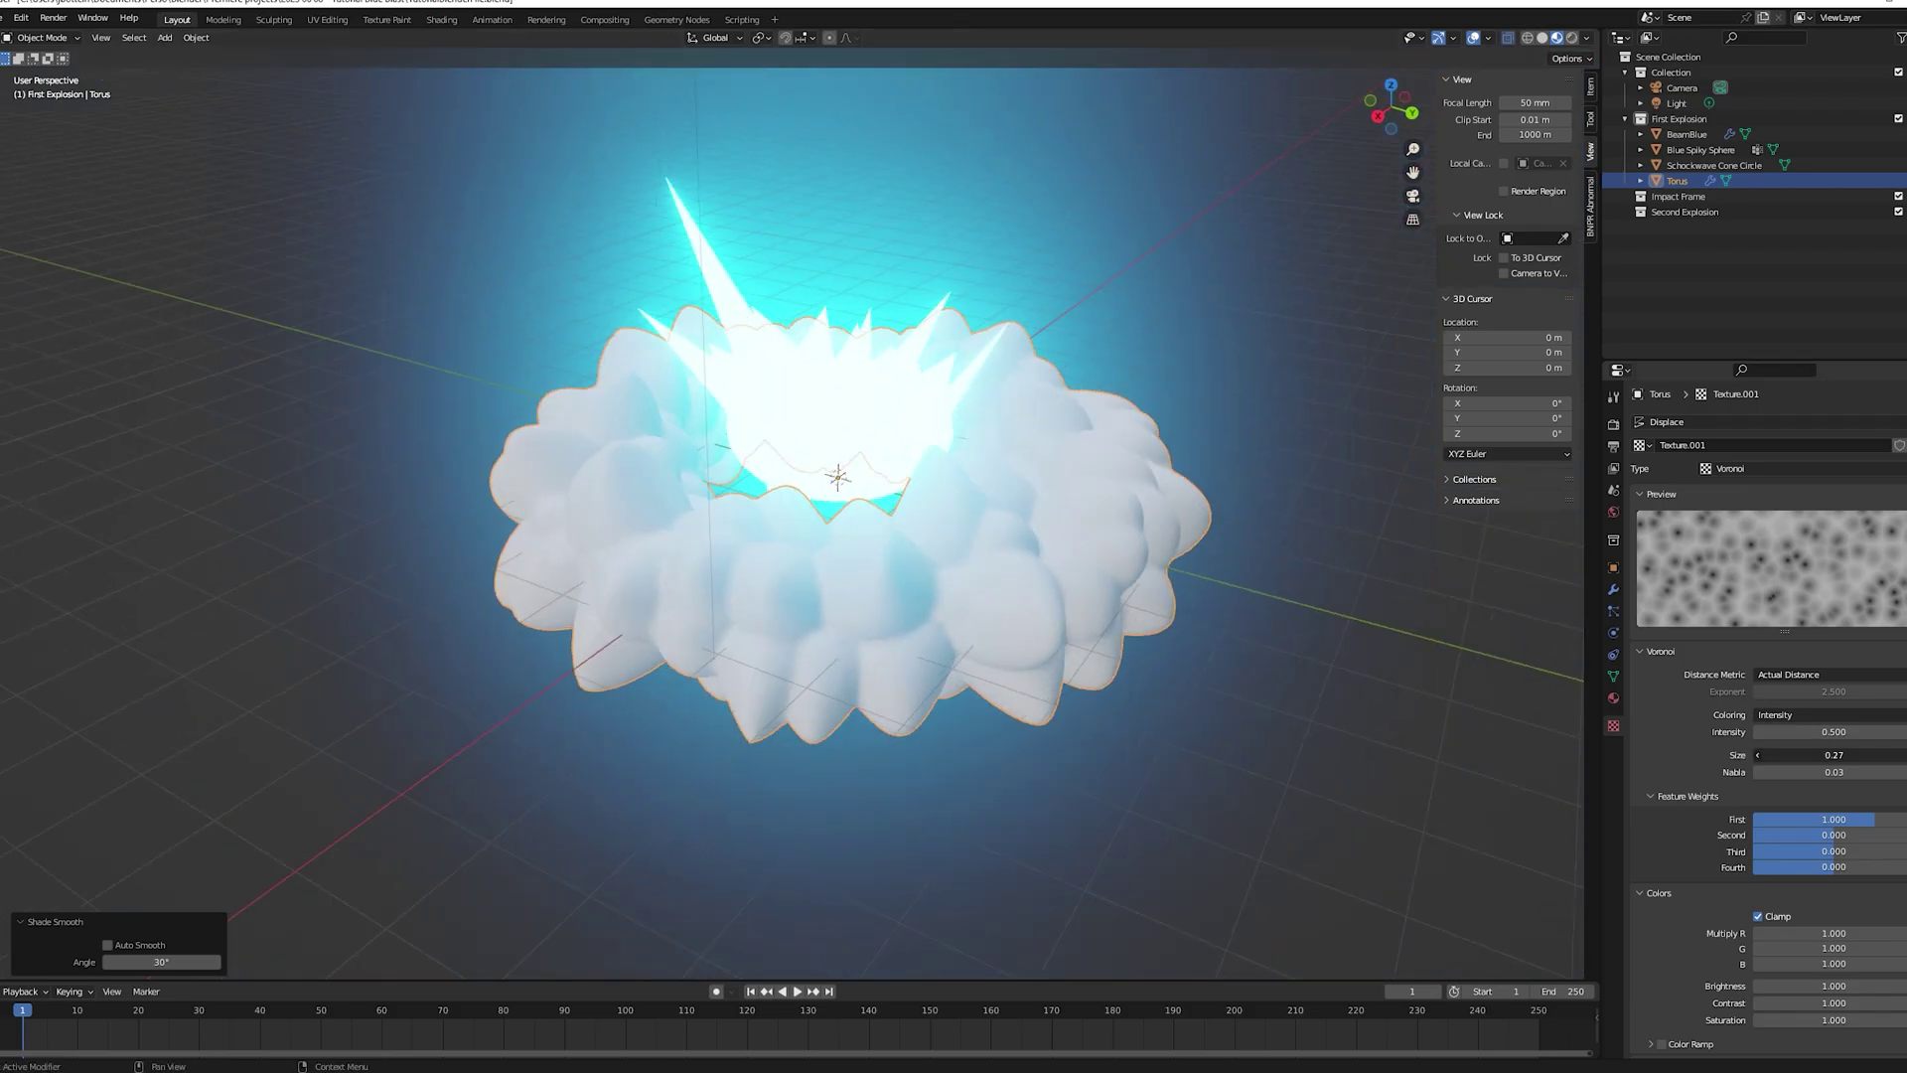
{"action": "left_click_drag", "start_coordinate": [1833, 755], "coordinate": [1758, 755]}
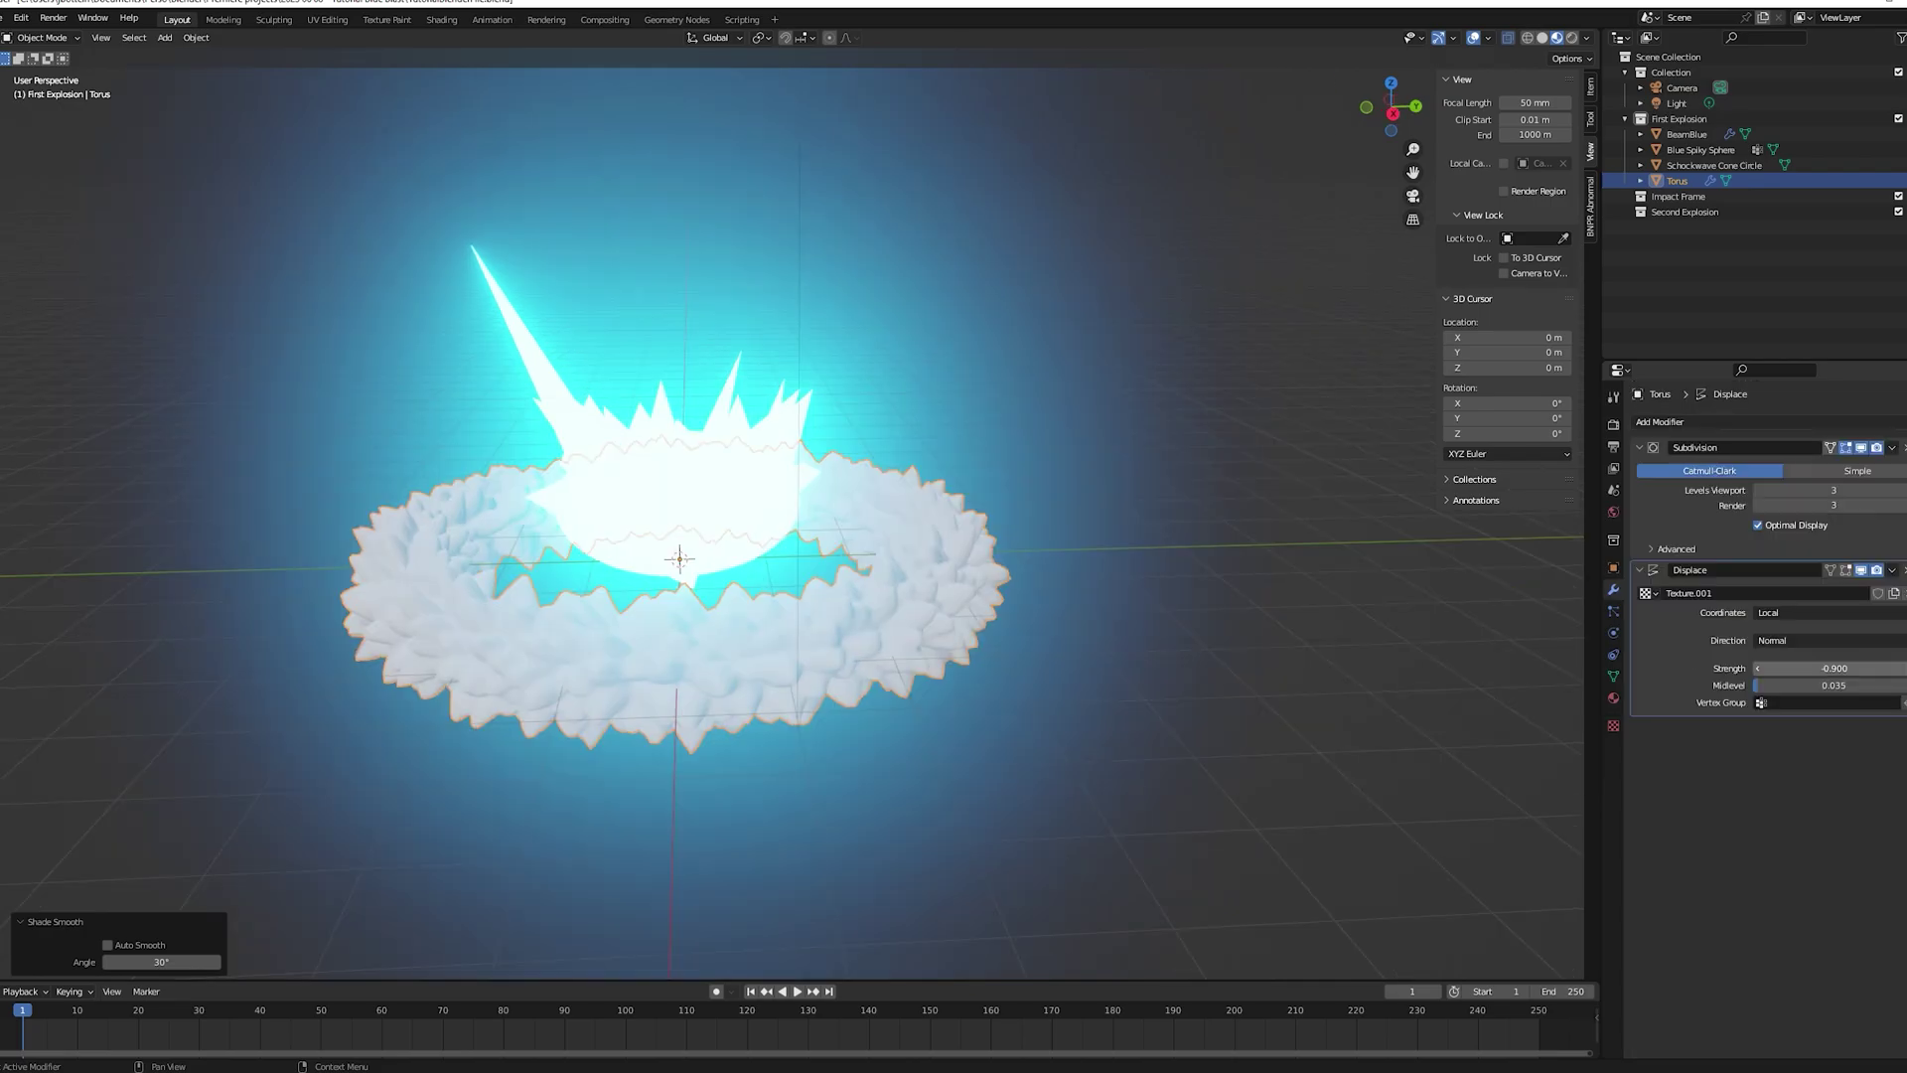
Raise the torus's Displace strength towards zero in steps of 0.1 to soften the bumps
{"action": "left_click", "coordinate": [1902, 668]}
{"action": "left_click", "coordinate": [1902, 667]}
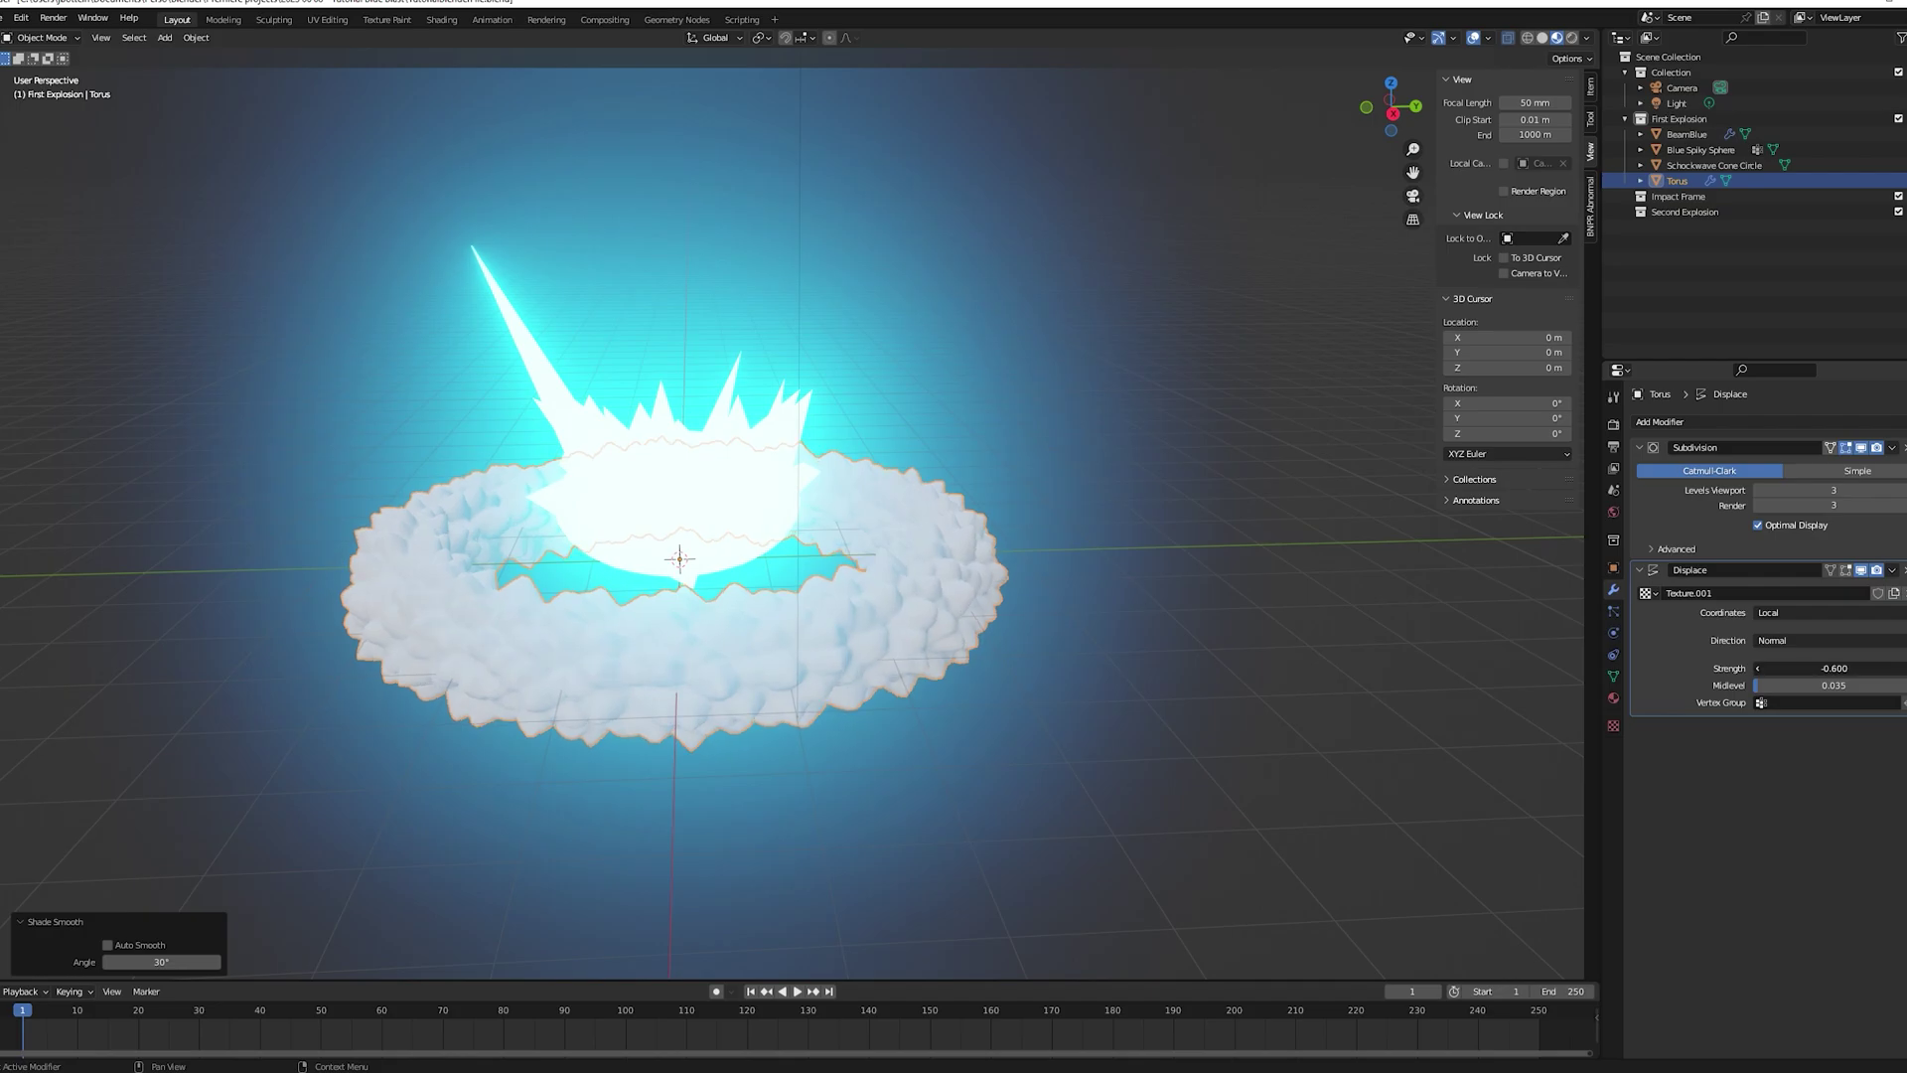
{"action": "left_click", "coordinate": [1902, 667]}
{"action": "scroll", "coordinate": [883, 658], "scroll_direction": "up", "scroll_amount": 3}
{"action": "mouse_move", "coordinate": [884, 657]}
{"action": "middle_mouse_down"}
{"action": "mouse_move", "coordinate": [1164, 555]}
{"action": "mouse_move", "coordinate": [894, 583]}
{"action": "mouse_move", "coordinate": [907, 572]}
{"action": "mouse_move", "coordinate": [736, 568]}
{"action": "mouse_move", "coordinate": [874, 596]}
{"action": "middle_mouse_up"}
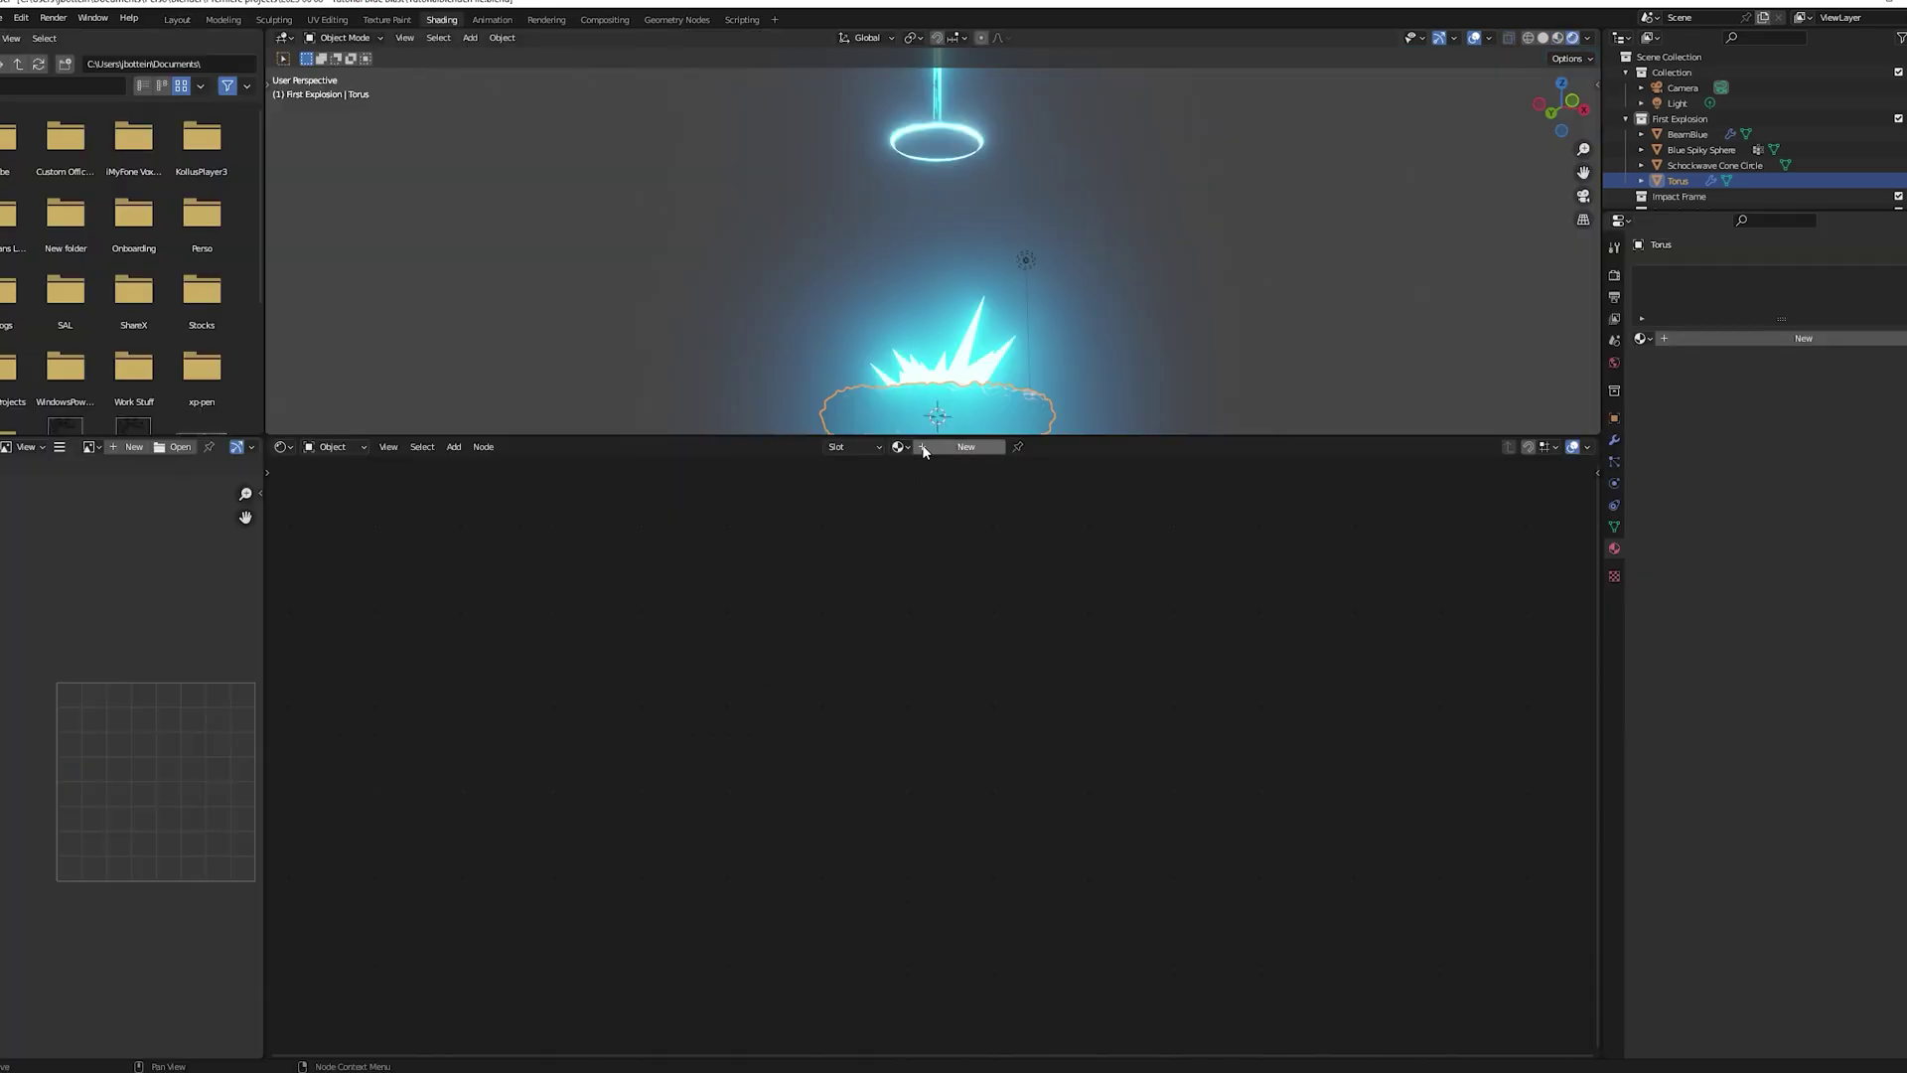
Create a new material named Smoke Donut for the torus and delete its Principled BSDF node
{"action": "left_click", "coordinate": [923, 448]}
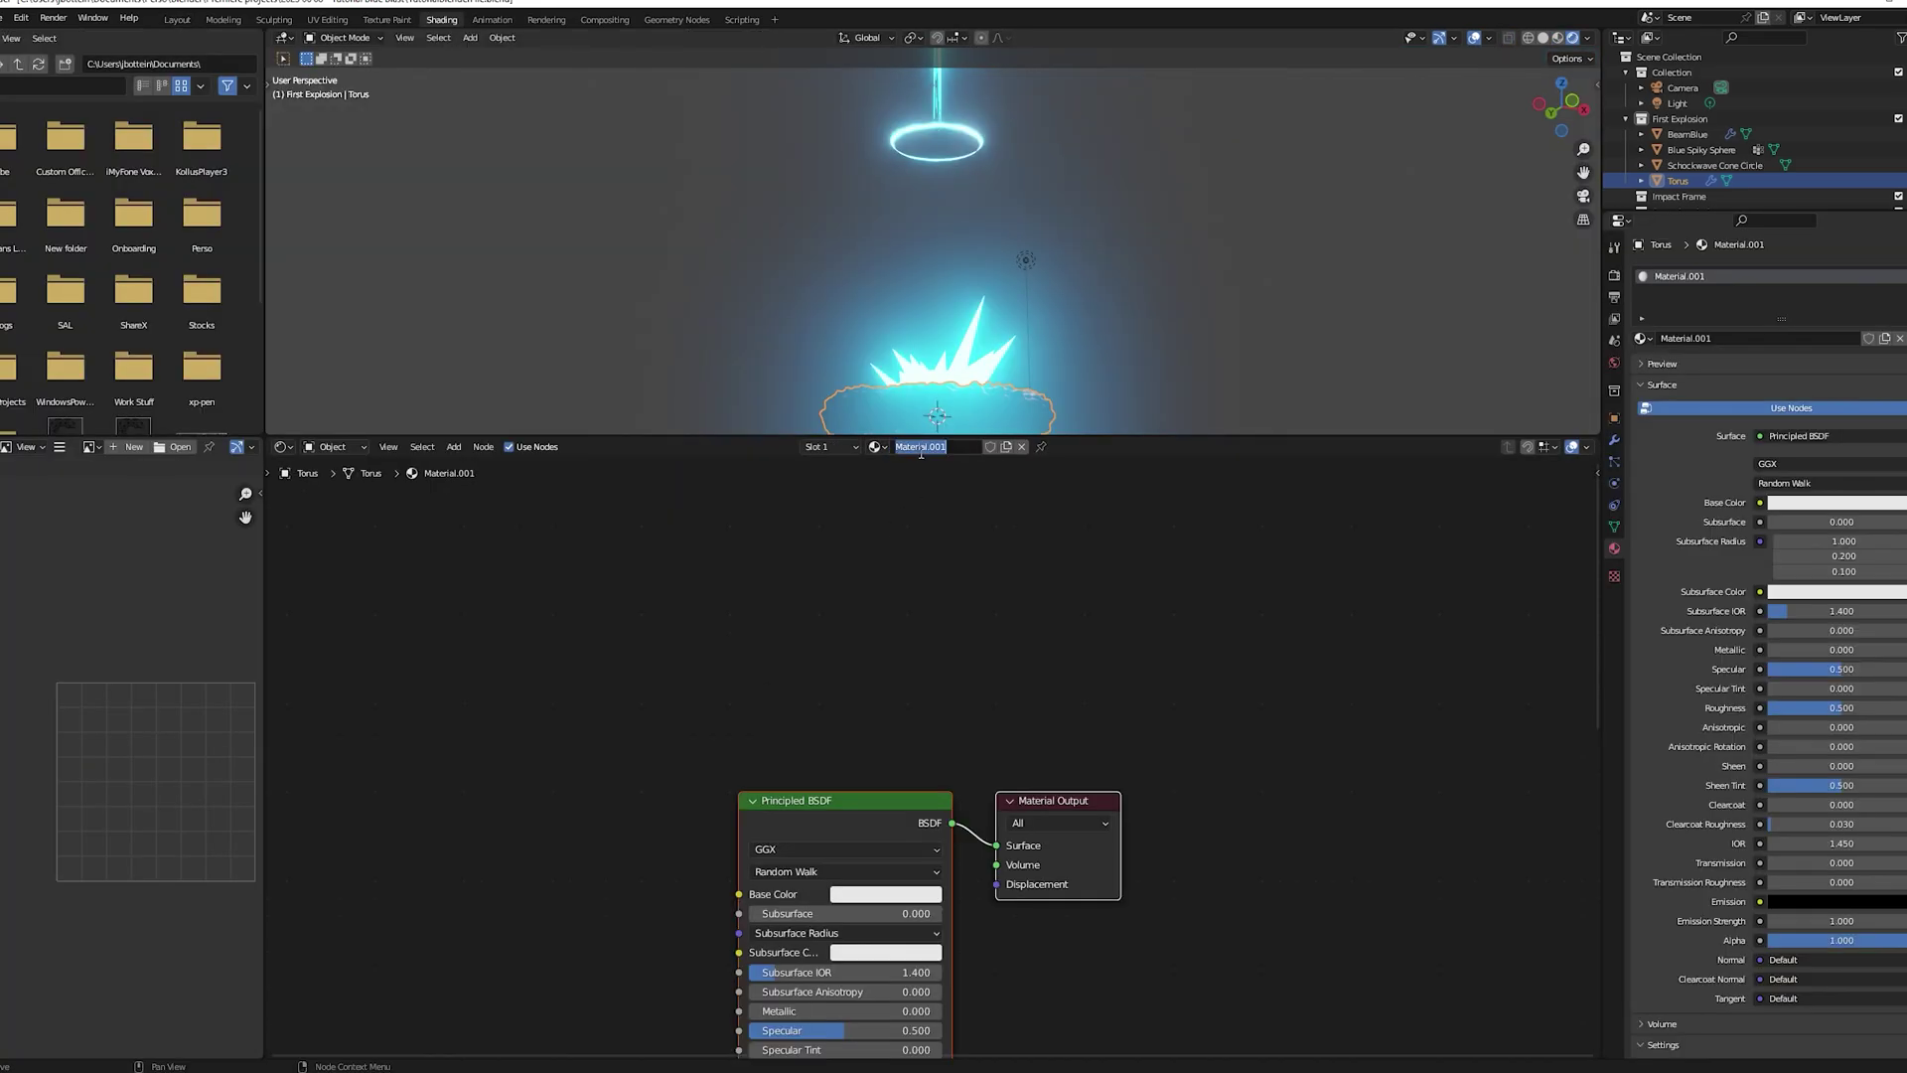
{"action": "key", "text": "Return"}
{"action": "left_click", "coordinate": [896, 805]}
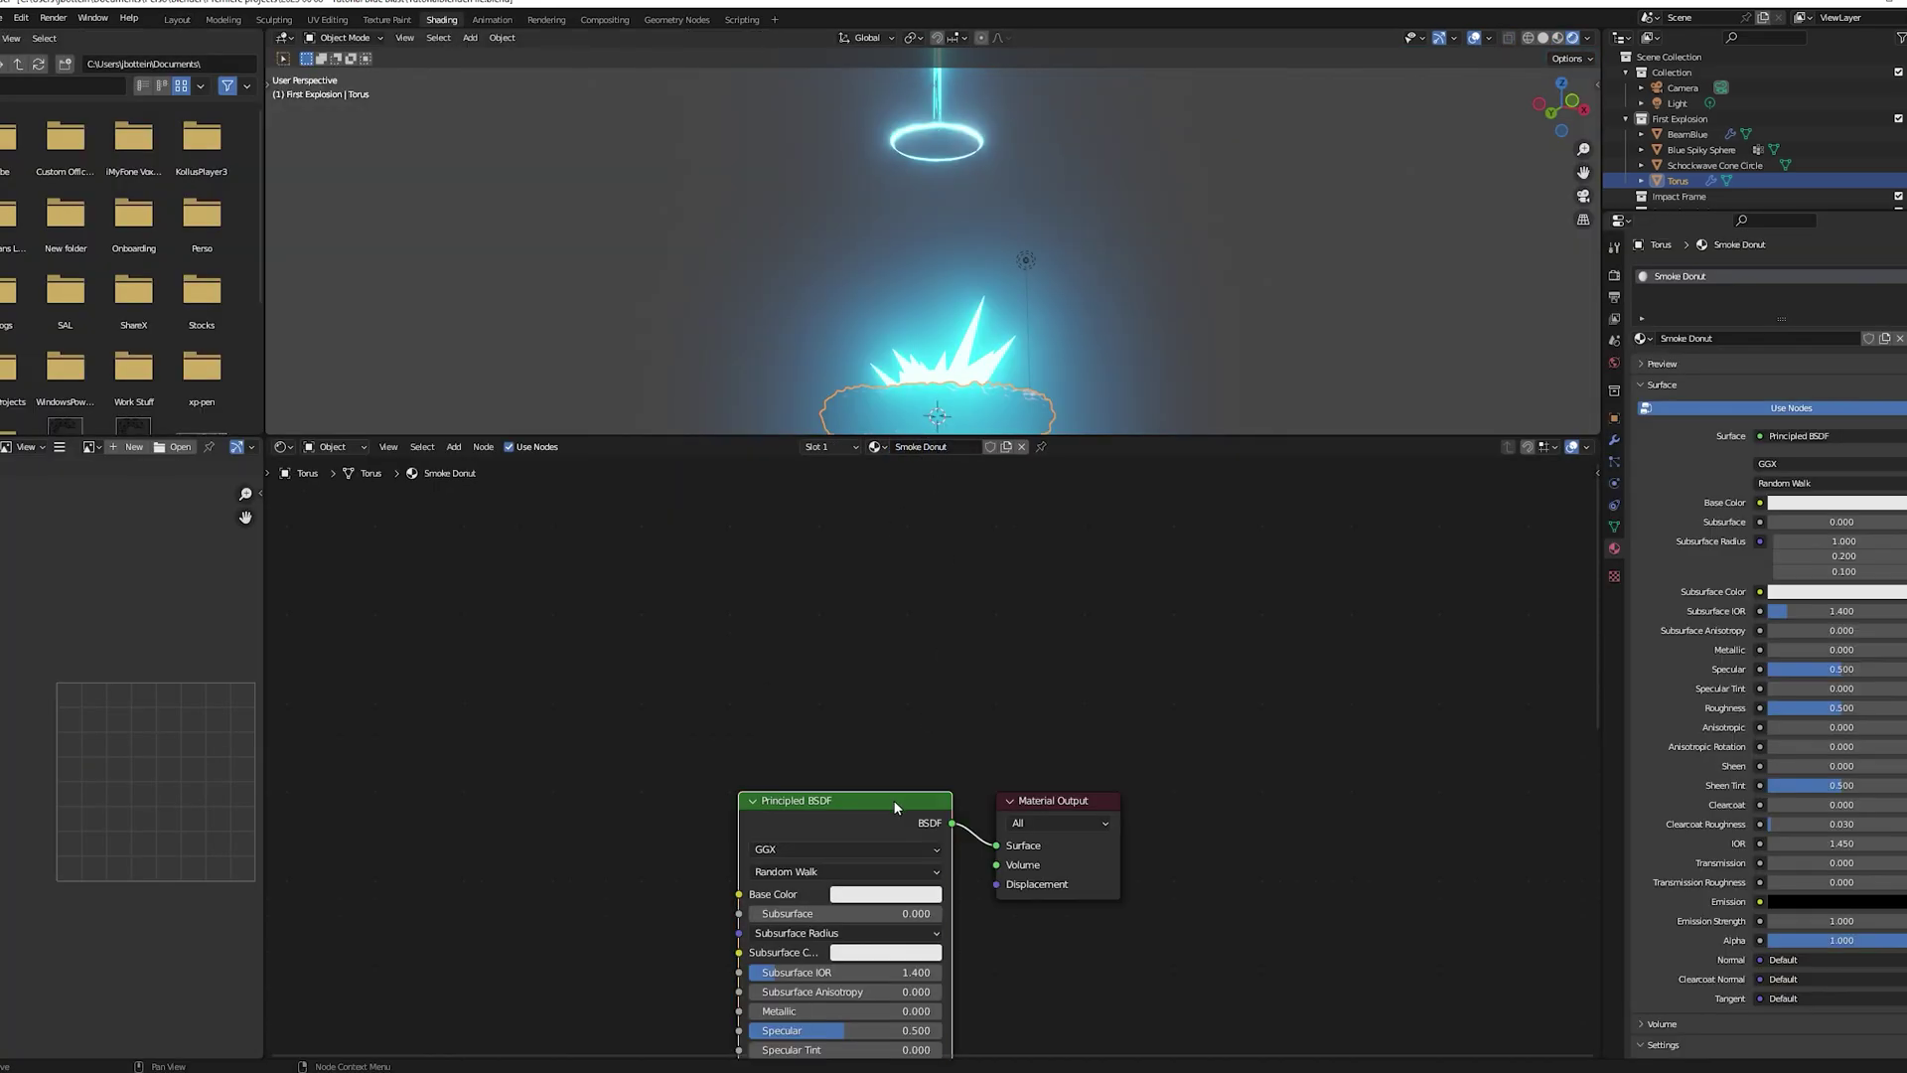
{"action": "key", "text": "x"}
Add a Mix Shader node in front of the Material Output of the Smoke Donut material
{"action": "middle_click_drag", "start_coordinate": [726, 724], "coordinate": [754, 728]}
{"action": "key", "text": "shift+a"}
{"action": "type", "text": "mix"}
{"action": "key", "text": "Return"}
{"action": "left_click", "coordinate": [757, 756]}
{"action": "key", "text": "F3"}
{"action": "type", "text": "tra"}
{"action": "key", "text": "Return"}
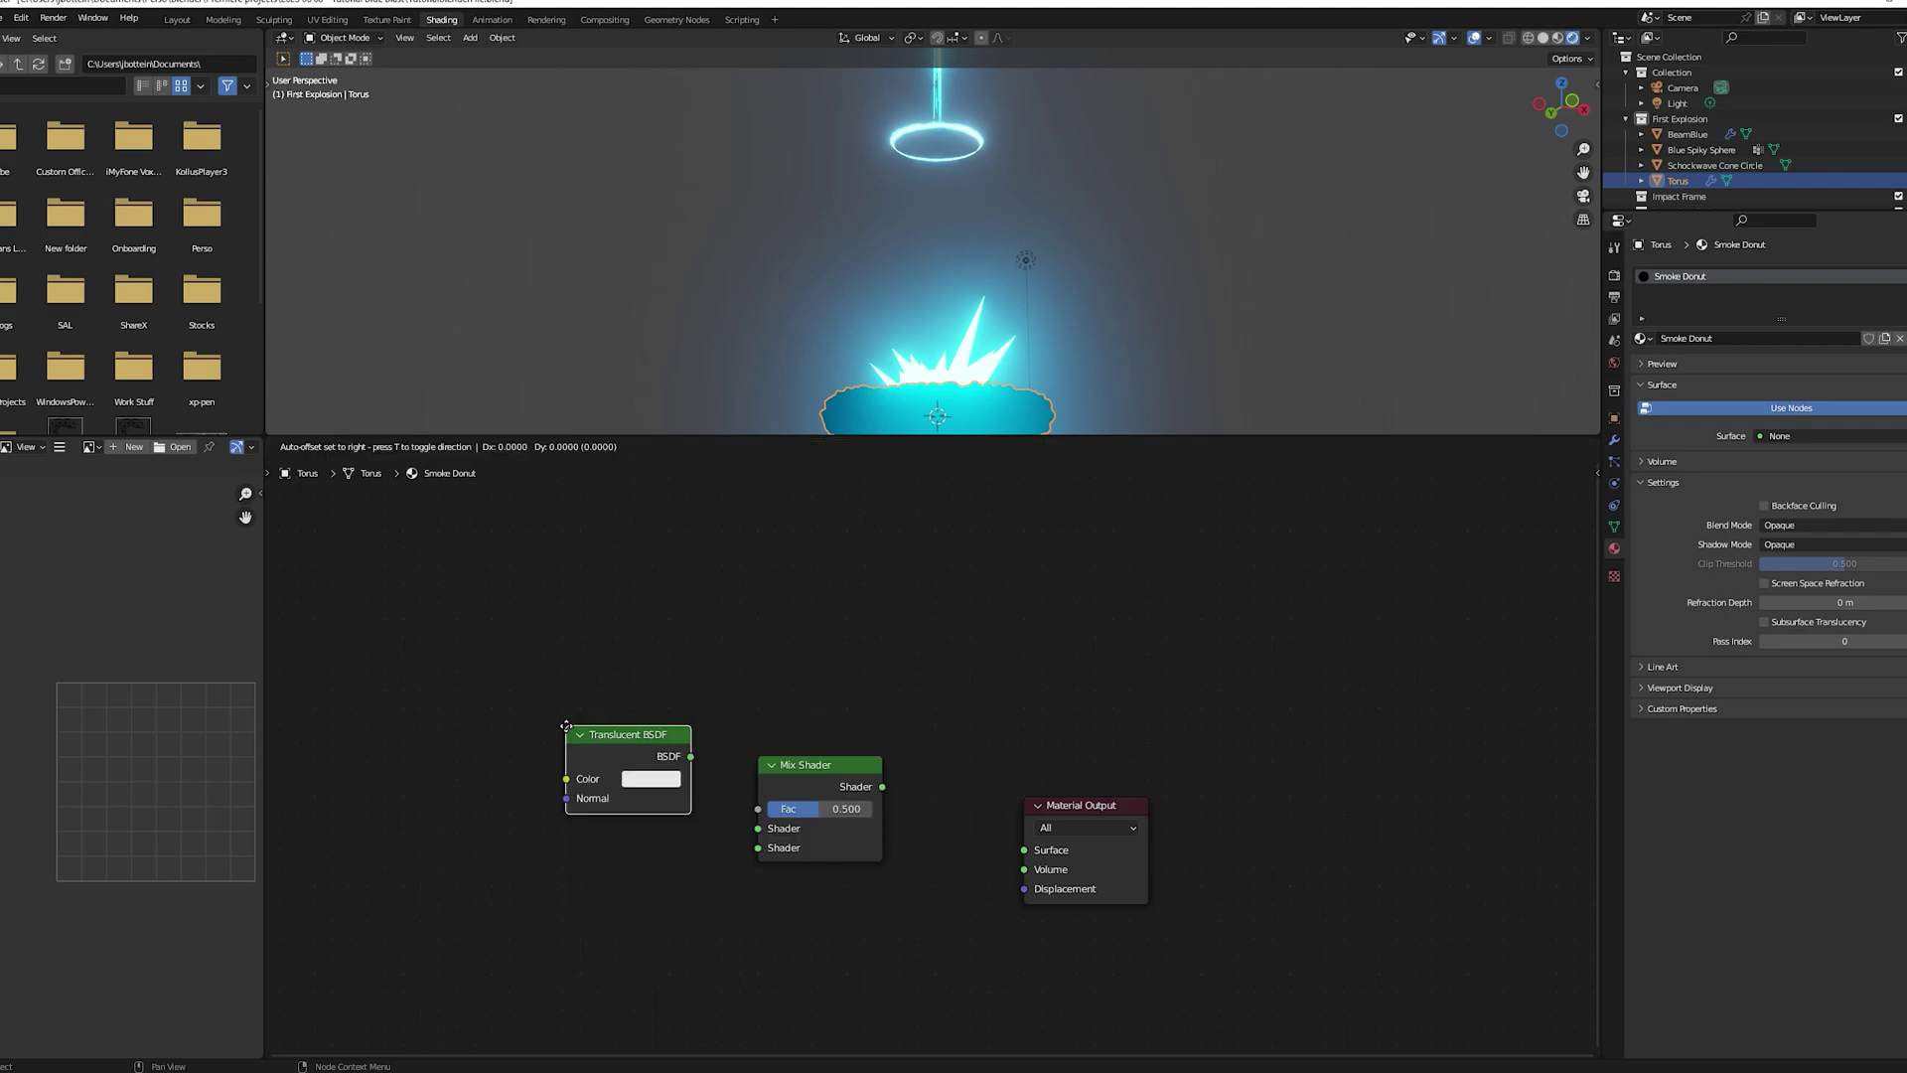
{"action": "right_click", "coordinate": [559, 726]}
Add a Transparent BSDF node and an Emission node before the Mix Shader
{"action": "key", "text": "F3"}
{"action": "type", "text": "tran"}
{"action": "key", "text": "Return"}
{"action": "left_click", "coordinate": [551, 715]}
{"action": "key", "text": "F3"}
{"action": "type", "text": "emi"}
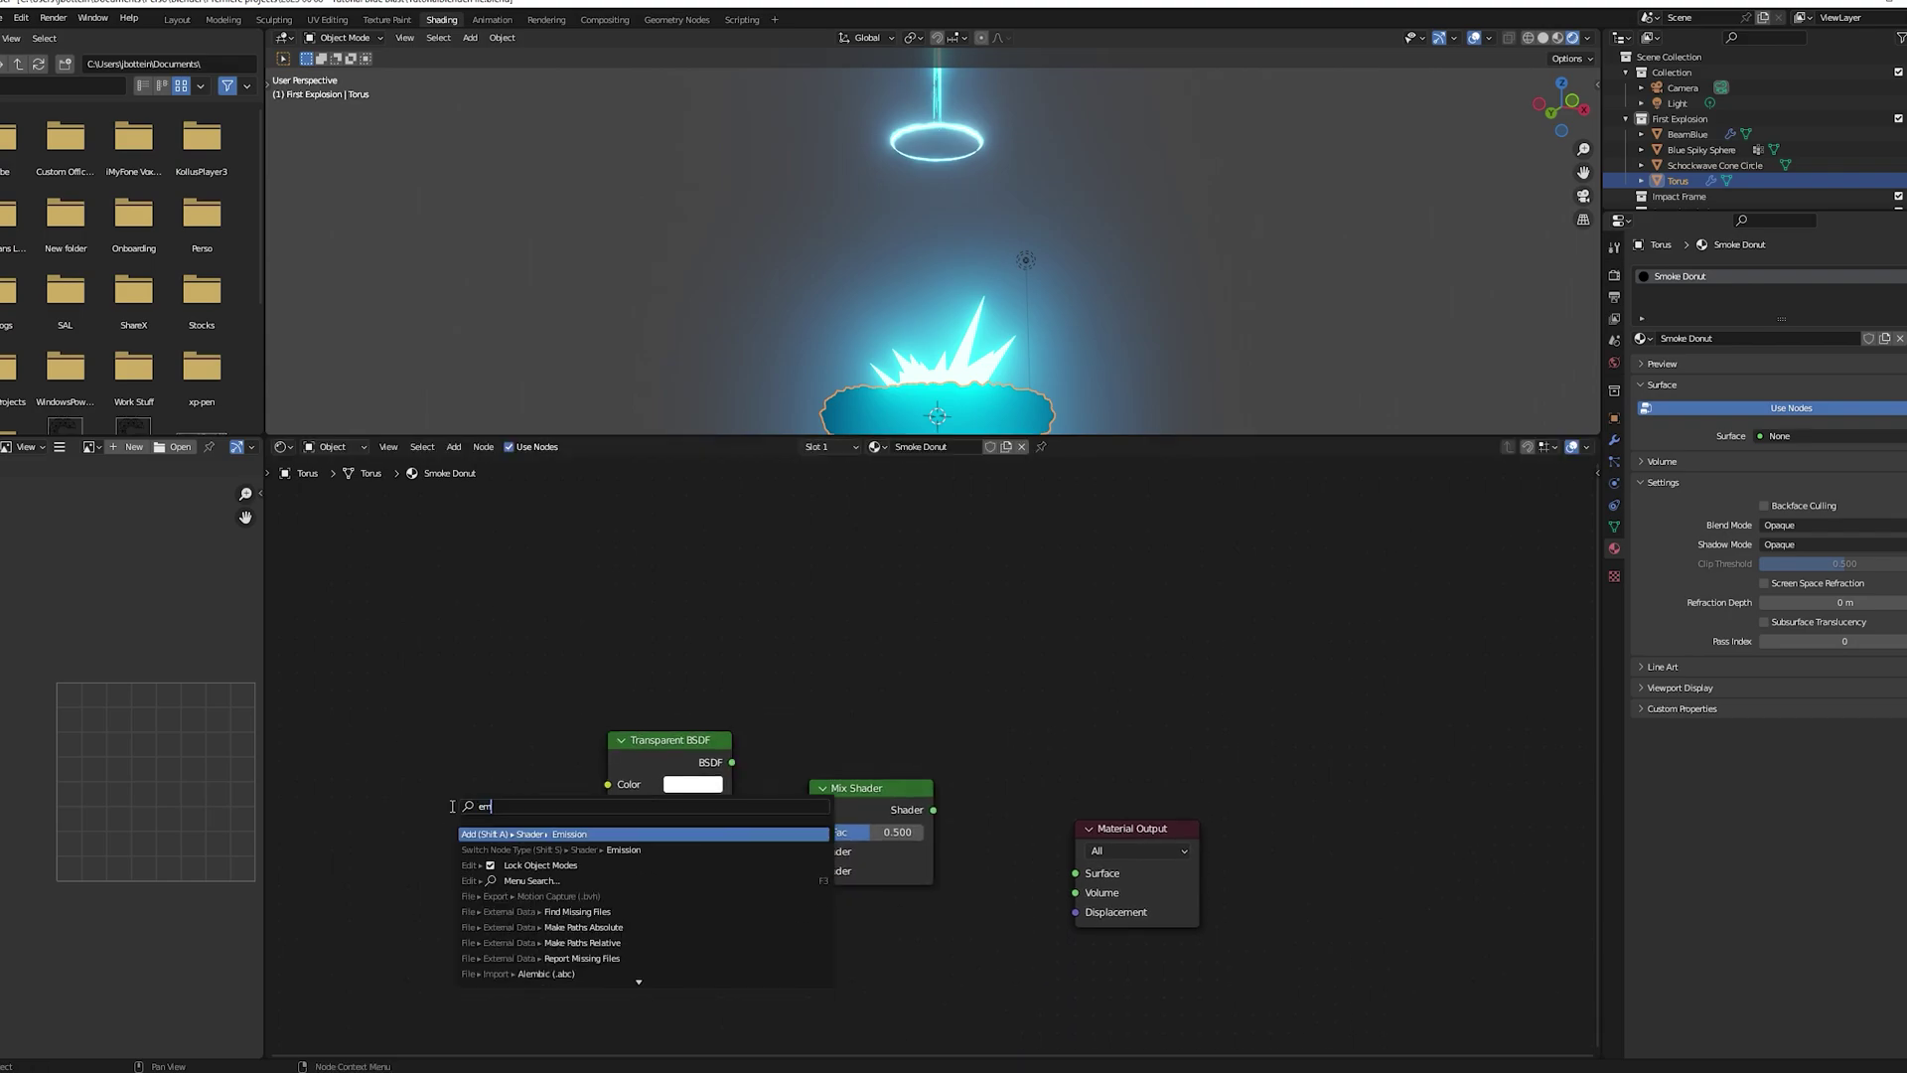
{"action": "key", "text": "Return"}
{"action": "left_click", "coordinate": [602, 923]}
Add a ColorRamp node before the Emission node and a Shader to RGB node in front of the ramp
{"action": "key", "text": "F3"}
{"action": "type", "text": "ram"}
{"action": "key", "text": "Return"}
{"action": "left_click", "coordinate": [314, 830]}
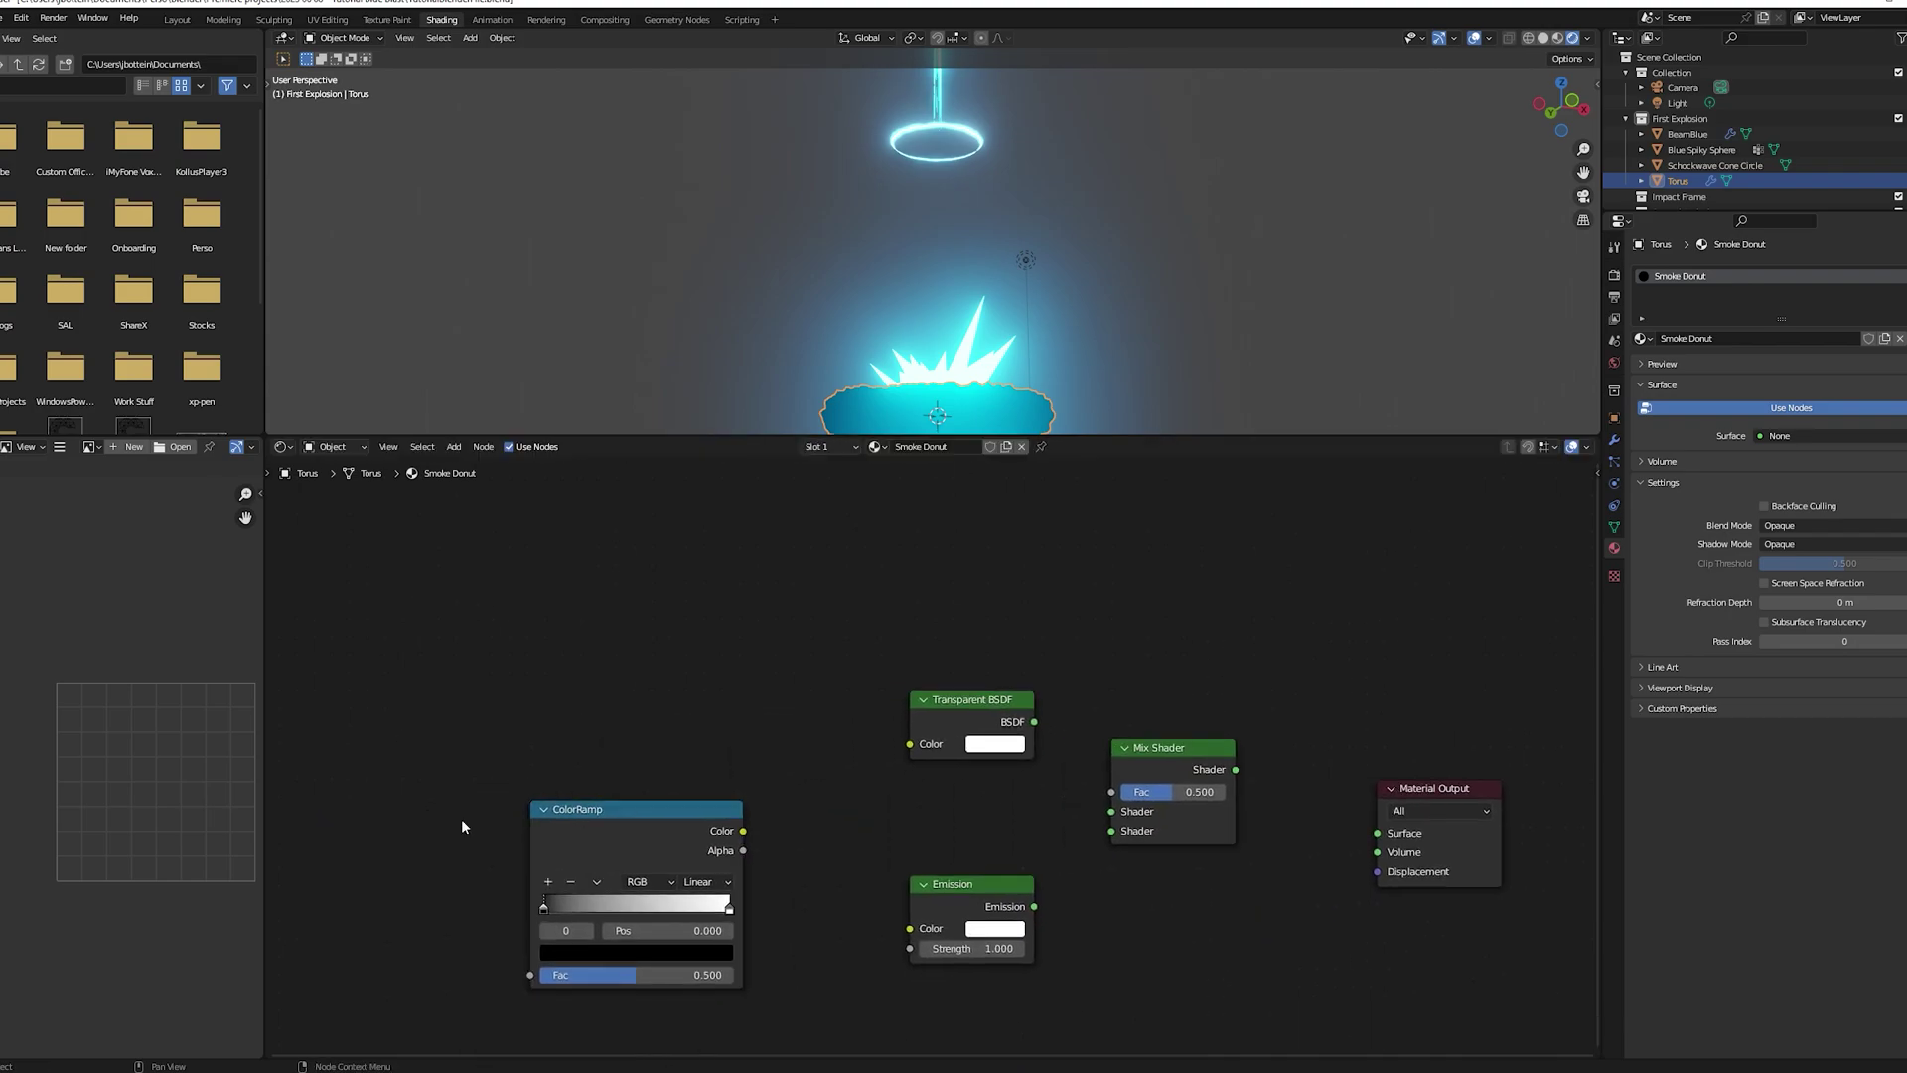
{"action": "key", "text": "shift+a"}
{"action": "type", "text": "shader"}
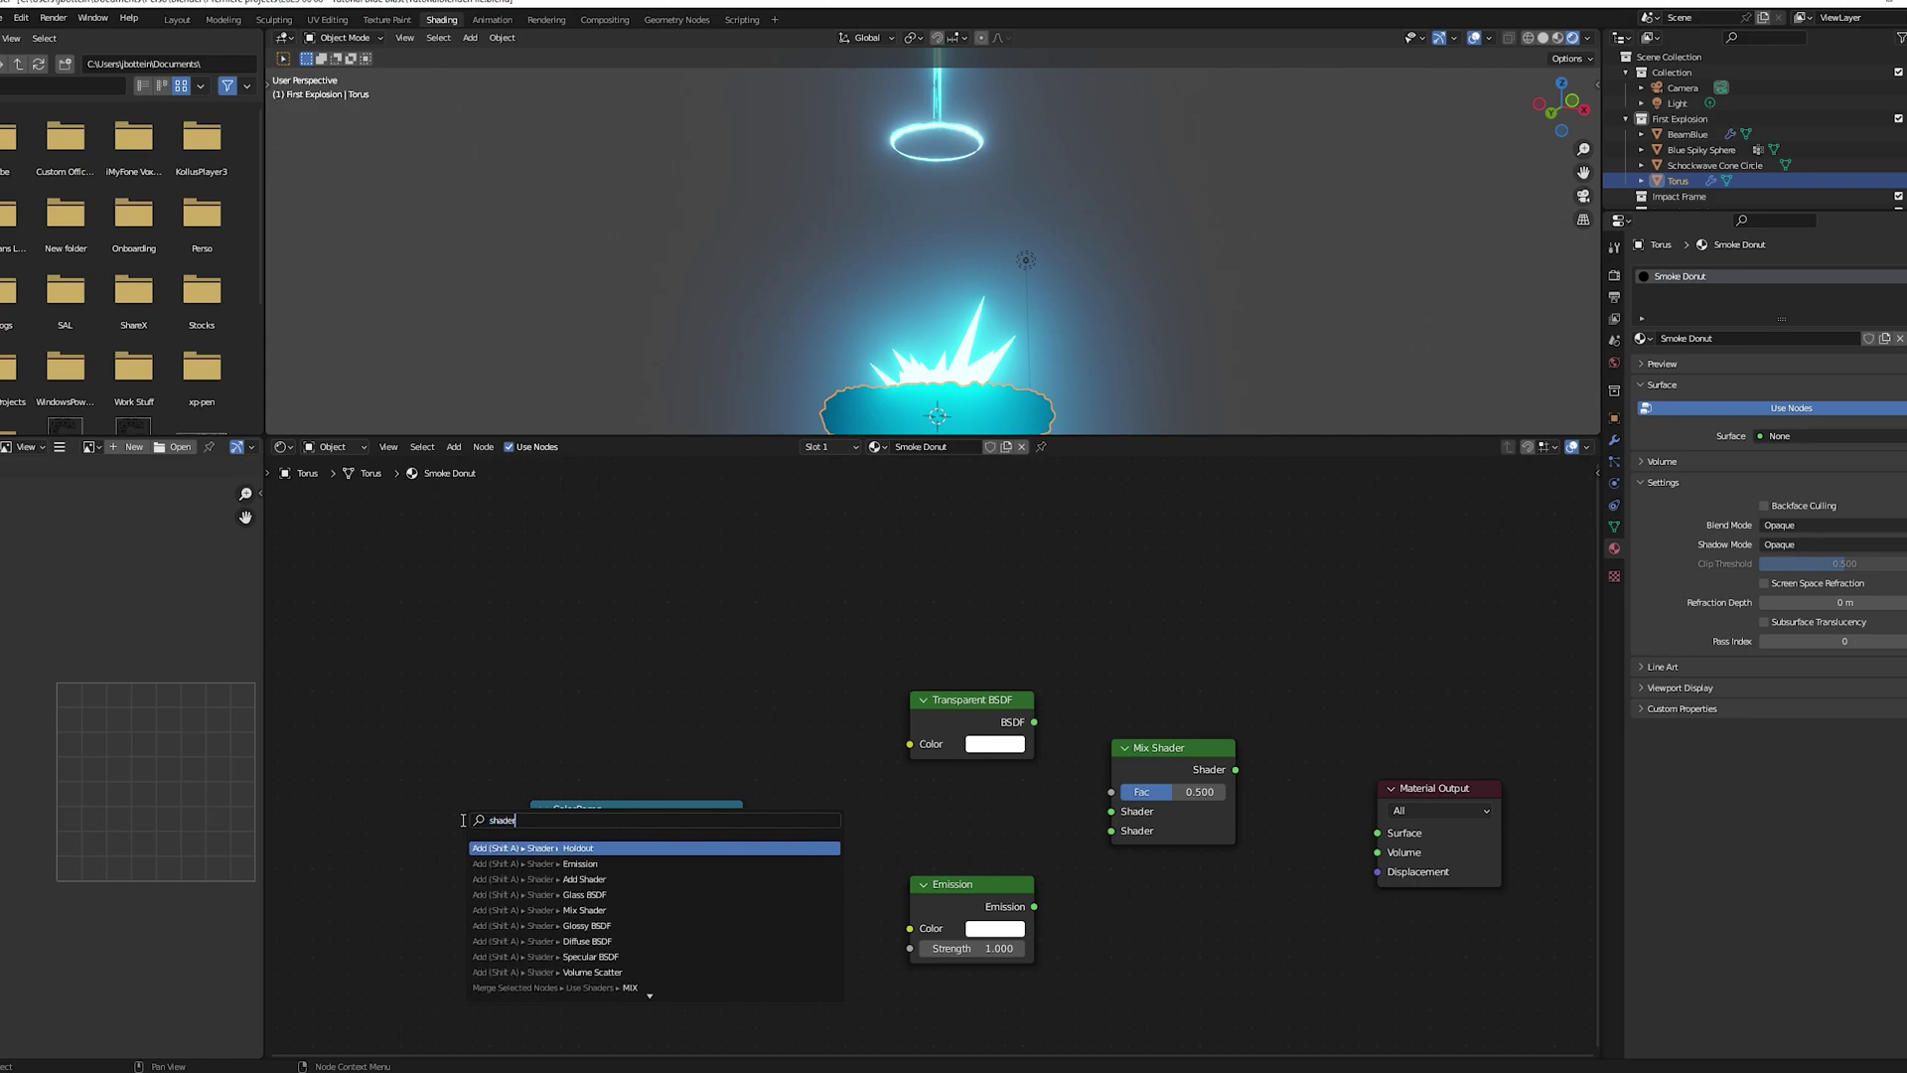
{"action": "type", "text": " to"}
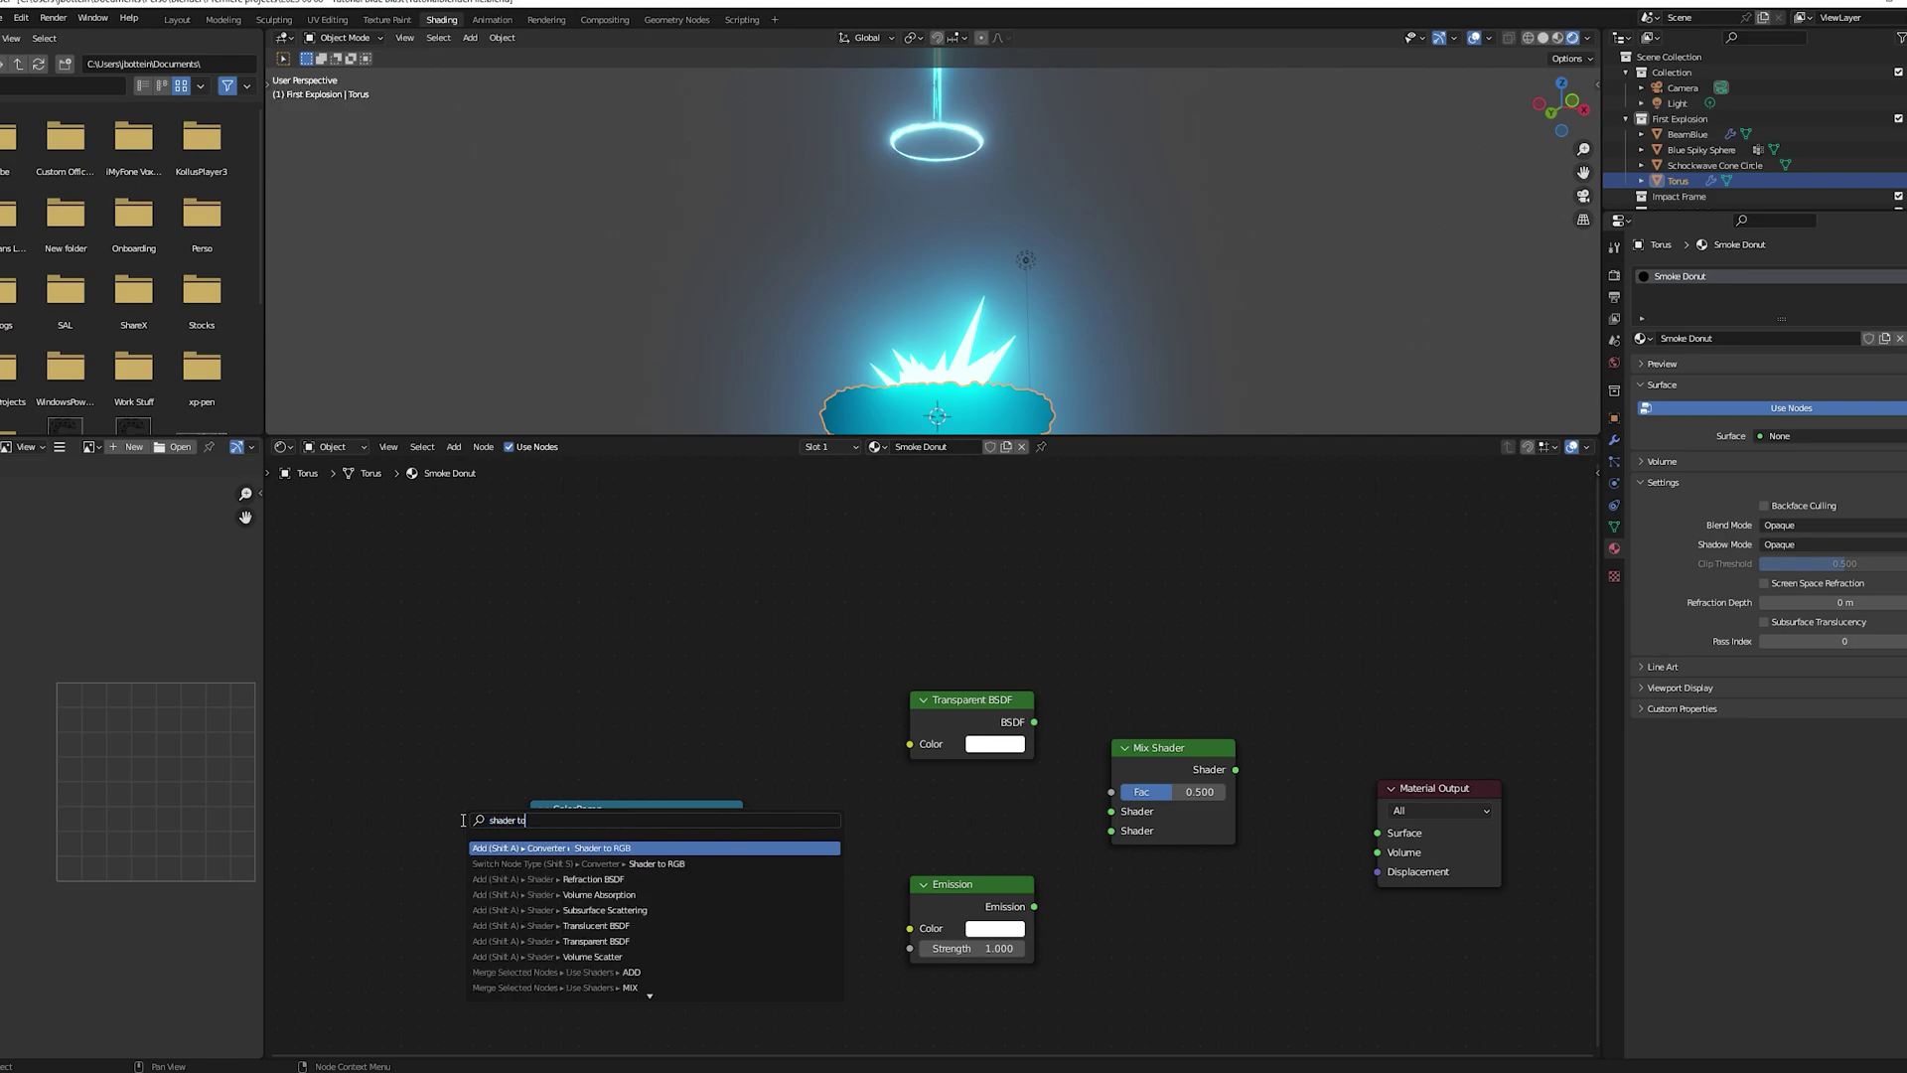
{"action": "key", "text": "Return"}
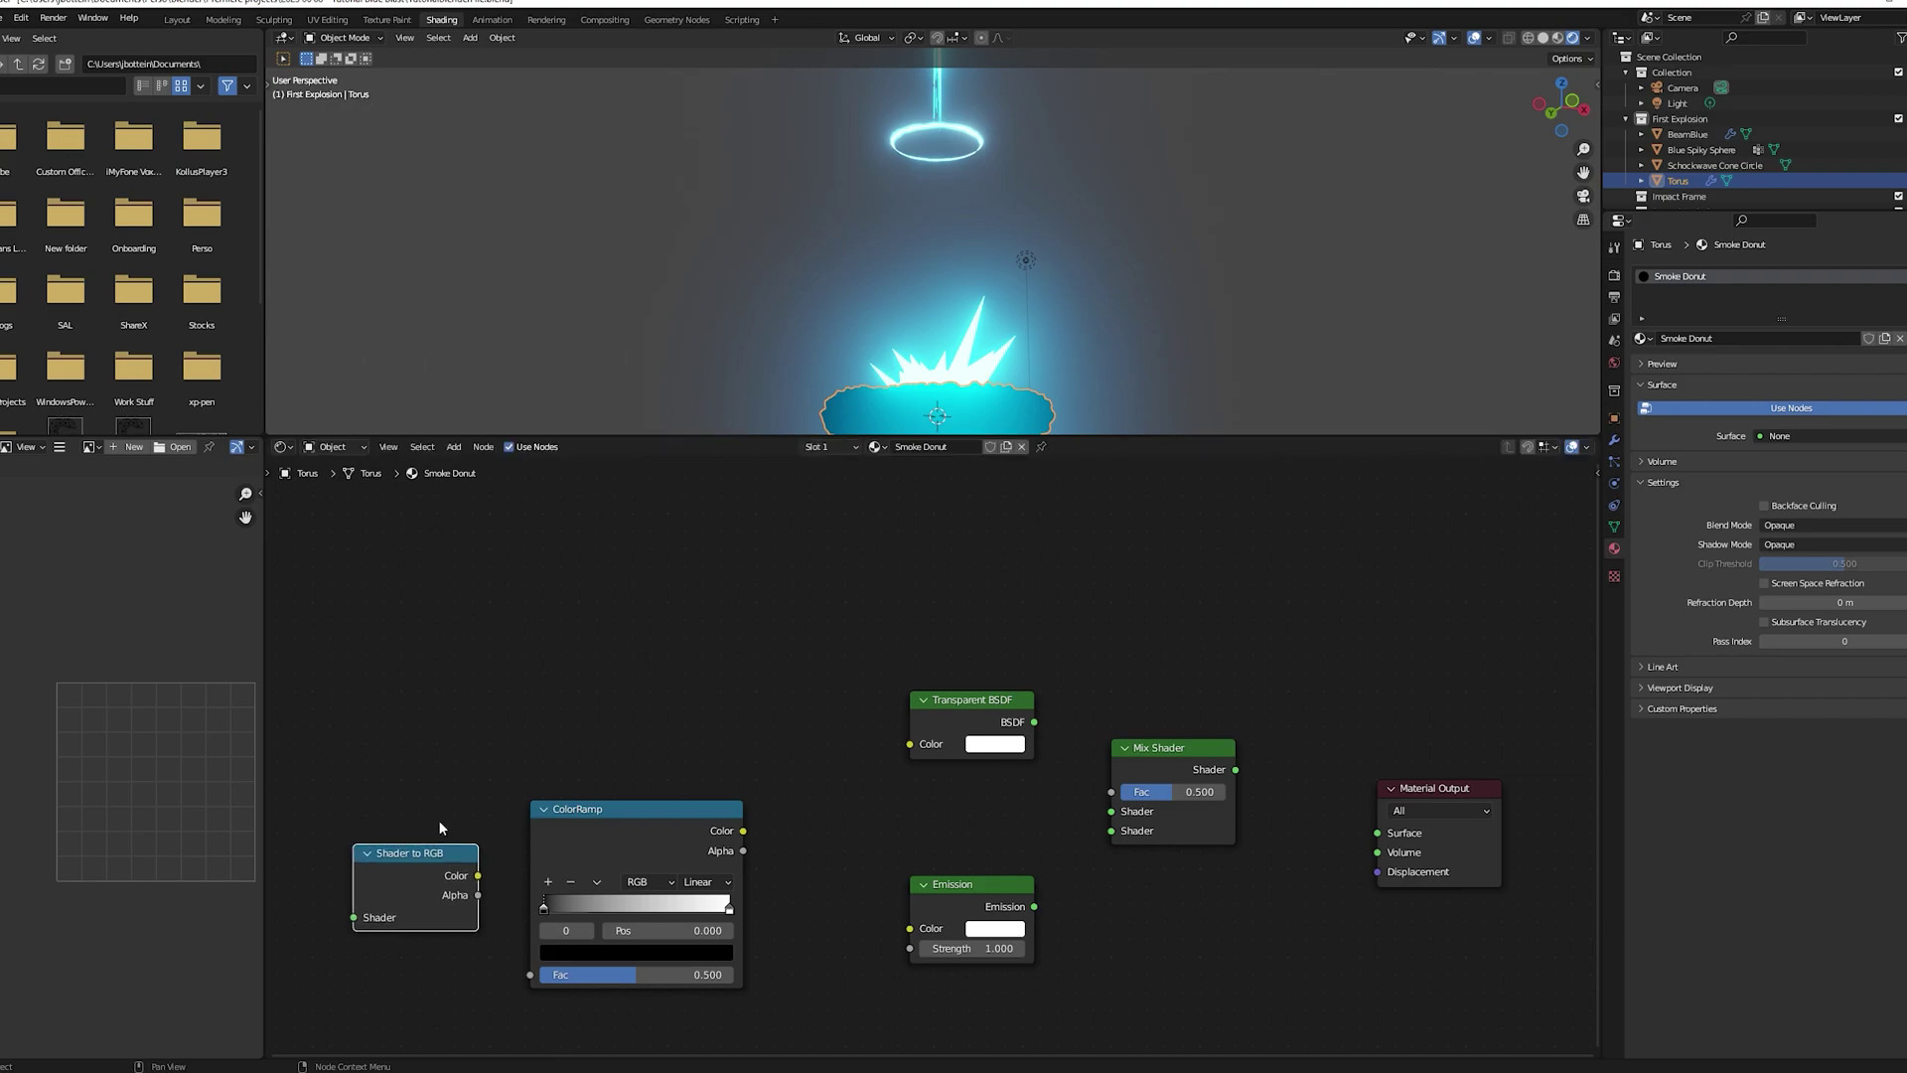
{"action": "left_click", "coordinate": [444, 801]}
Add a Diffuse BSDF node in front of the Shader to RGB node
{"action": "middle_click_drag", "start_coordinate": [444, 802], "coordinate": [603, 802]}
{"action": "key", "text": "shift+a"}
{"action": "type", "text": "diffu"}
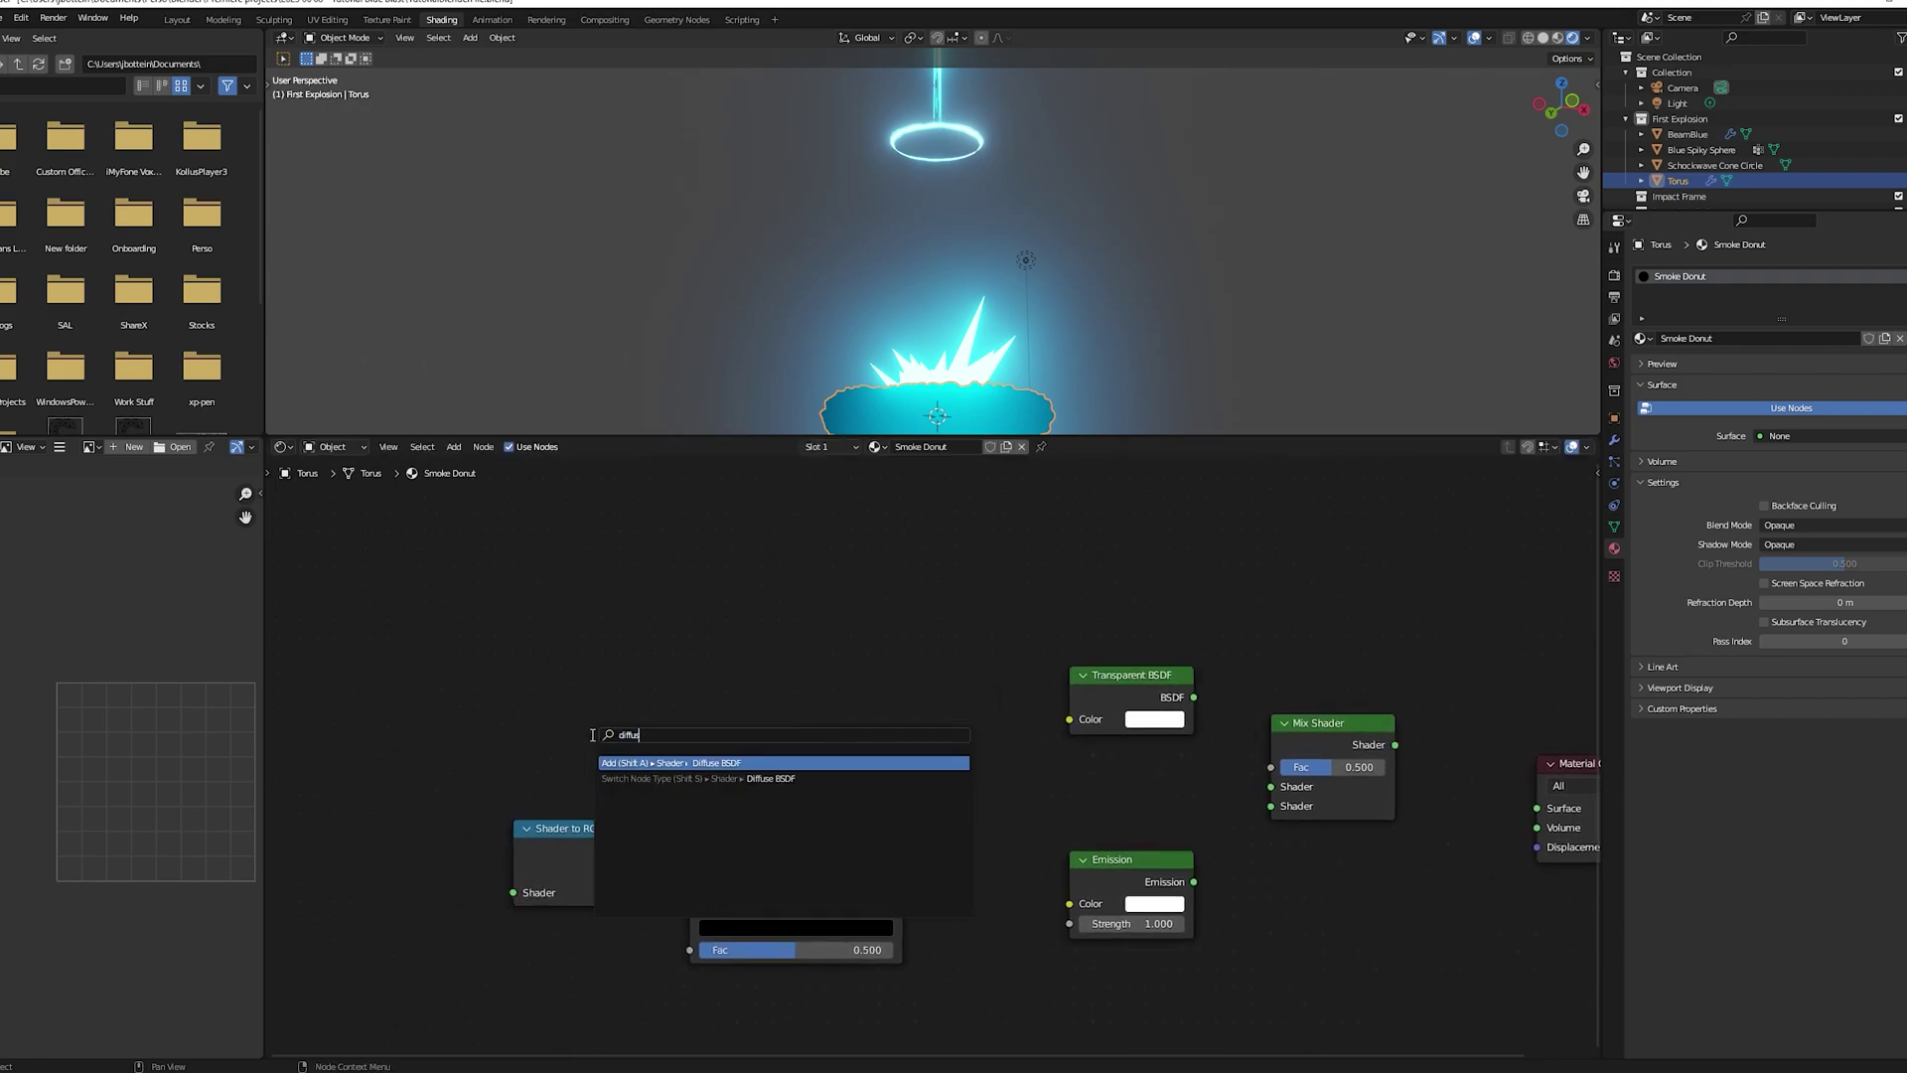
{"action": "key", "text": "Return"}
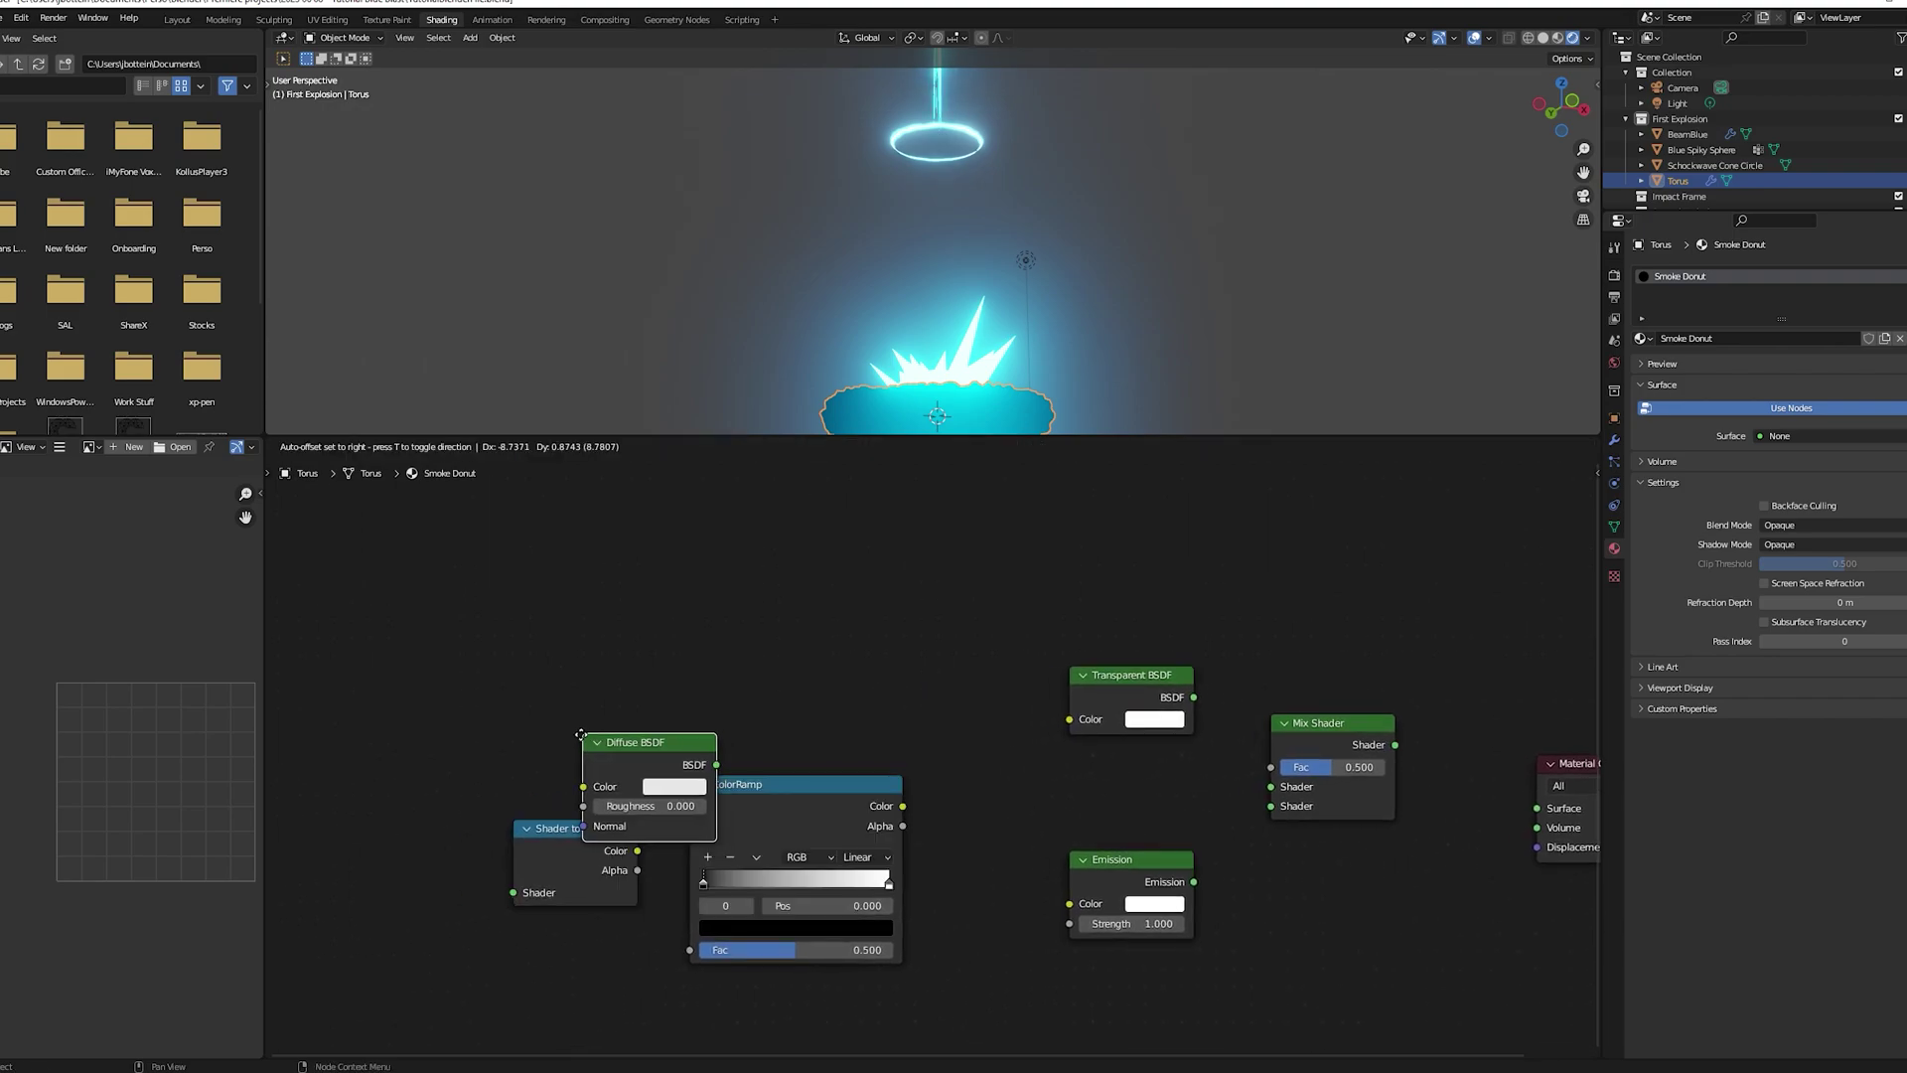
{"action": "left_click", "coordinate": [298, 808]}
Connect the Transparent BSDF and Emission to the Mix Shader's two shader inputs, and the Mix Shader to the output's Surface
{"action": "middle_click_drag", "start_coordinate": [450, 842], "coordinate": [489, 835]}
{"action": "middle_click_drag", "start_coordinate": [1092, 824], "coordinate": [814, 824]}
{"action": "scroll", "coordinate": [814, 825], "scroll_direction": "up", "scroll_amount": 1}
{"action": "left_click_drag", "start_coordinate": [1164, 741], "coordinate": [1325, 820]}
{"action": "left_click_drag", "start_coordinate": [947, 688], "coordinate": [1030, 786]}
{"action": "left_click_drag", "start_coordinate": [947, 888], "coordinate": [1031, 807]}
{"action": "middle_click_drag", "start_coordinate": [934, 248], "coordinate": [933, 328]}
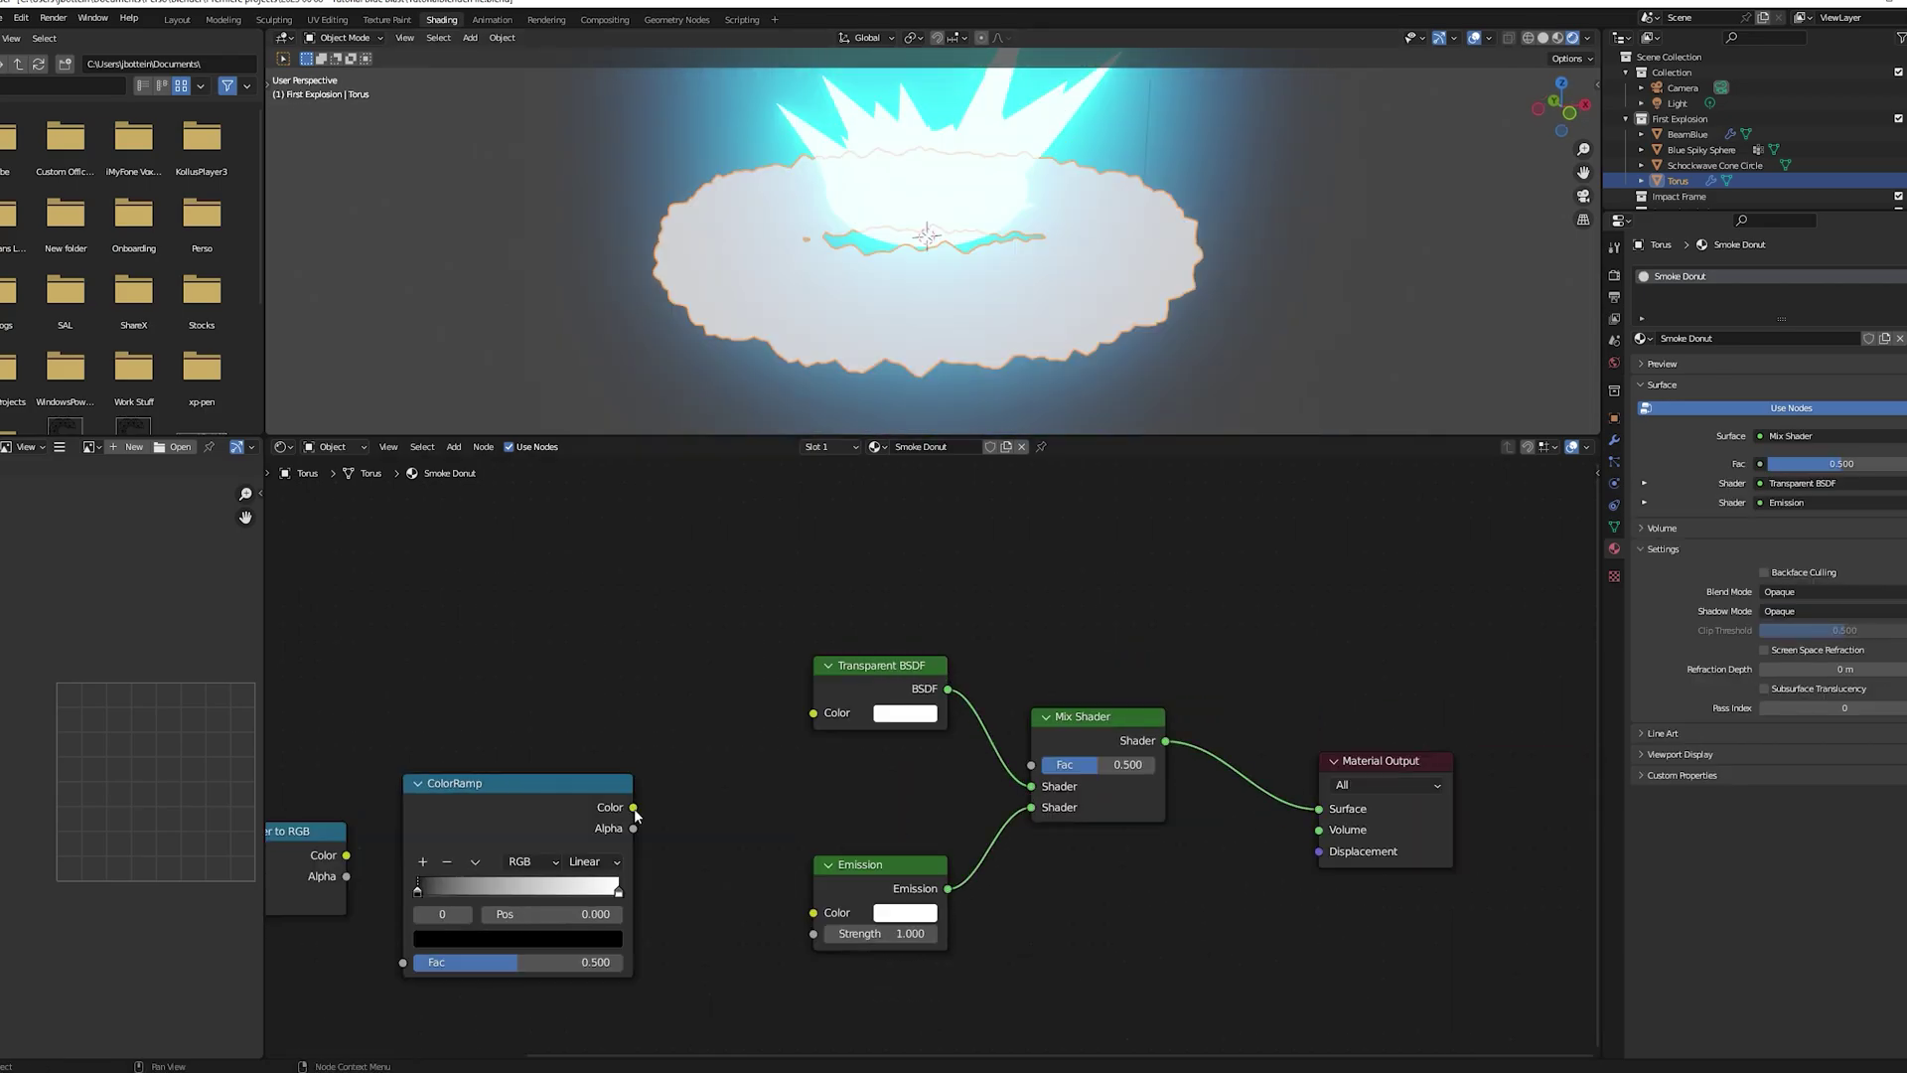
Link Diffuse BSDF into Shader to RGB, its color into the ColorRamp factor, and the ramp's color into the Emission color
{"action": "left_click_drag", "start_coordinate": [632, 807], "coordinate": [814, 912]}
{"action": "middle_click_drag", "start_coordinate": [813, 912], "coordinate": [1013, 891]}
{"action": "left_click_drag", "start_coordinate": [545, 835], "coordinate": [601, 942]}
{"action": "left_click_drag", "start_coordinate": [323, 823], "coordinate": [412, 879]}
{"action": "scroll", "coordinate": [486, 746], "scroll_direction": "down", "scroll_amount": 2}
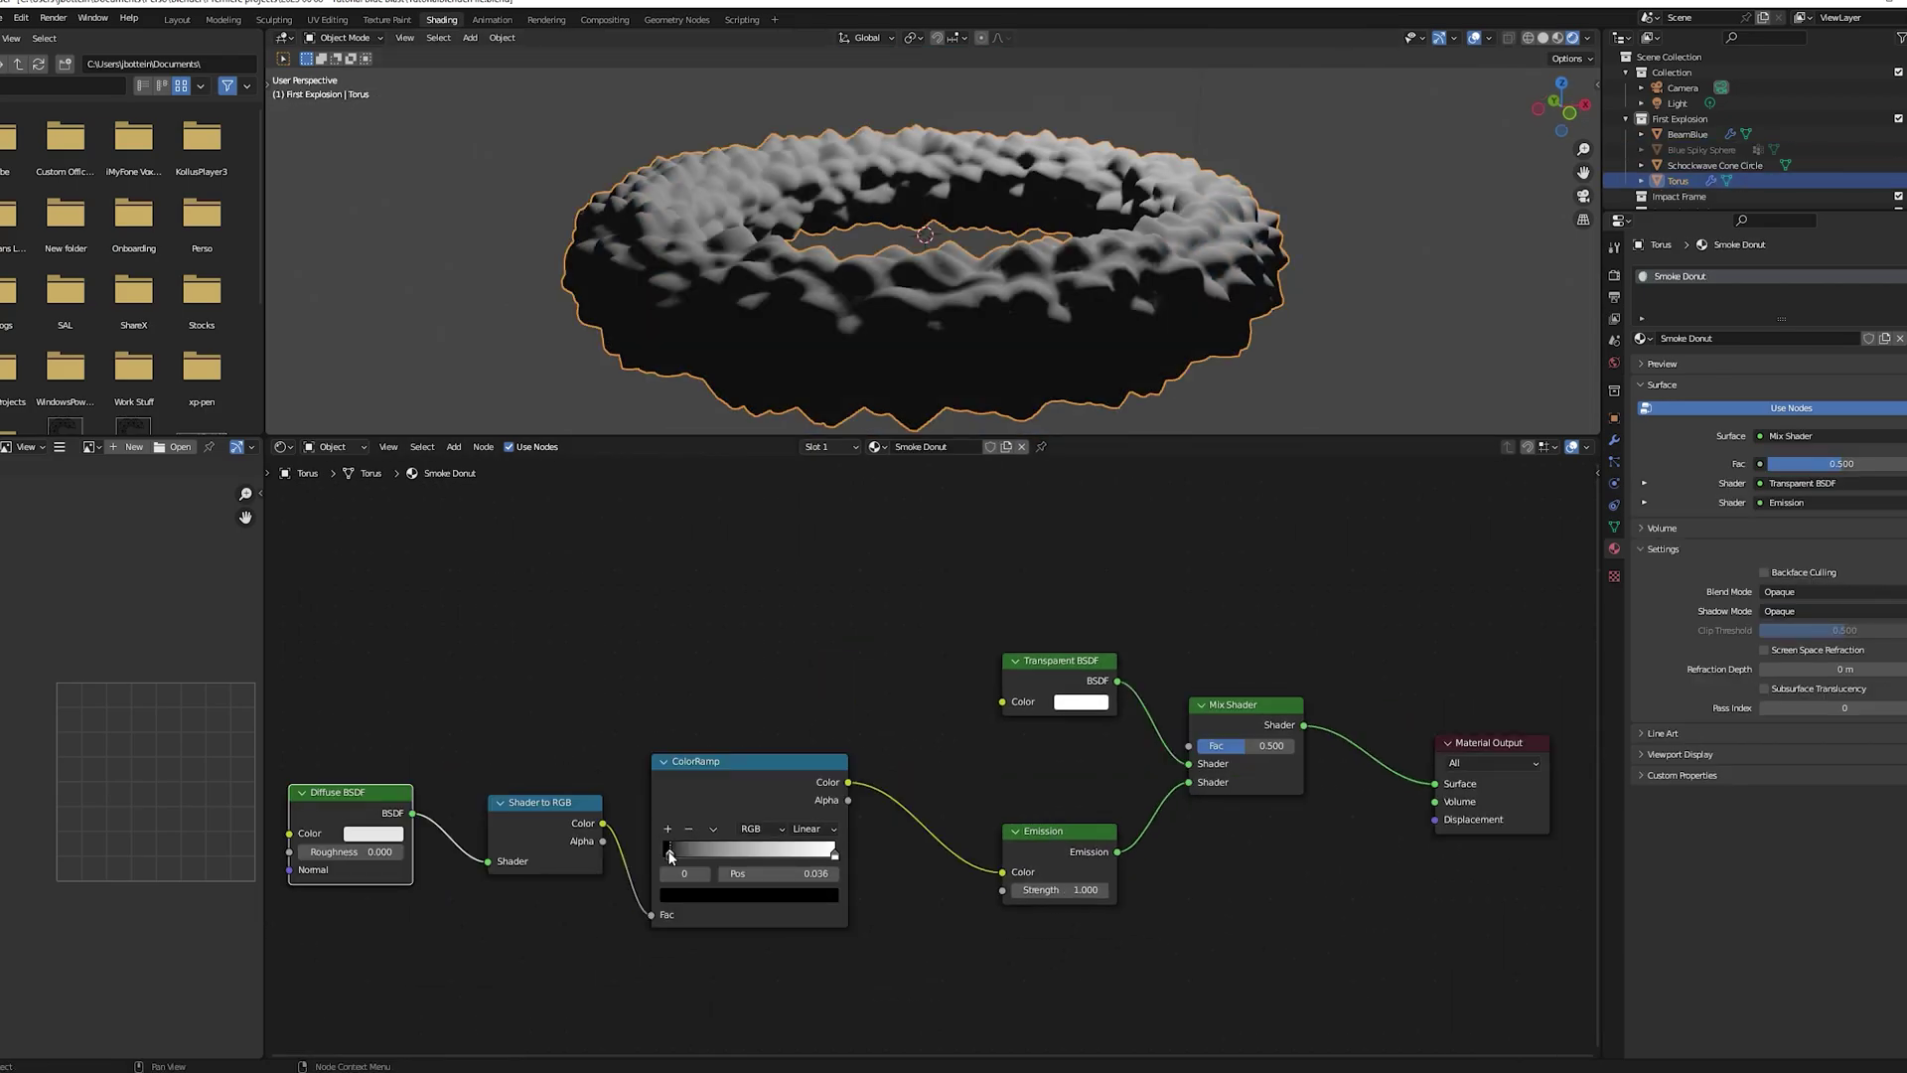
Change the ColorRamp's dark stop to black and move it to position 0.327
{"action": "left_click", "coordinate": [748, 894]}
{"action": "left_click", "coordinate": [778, 692]}
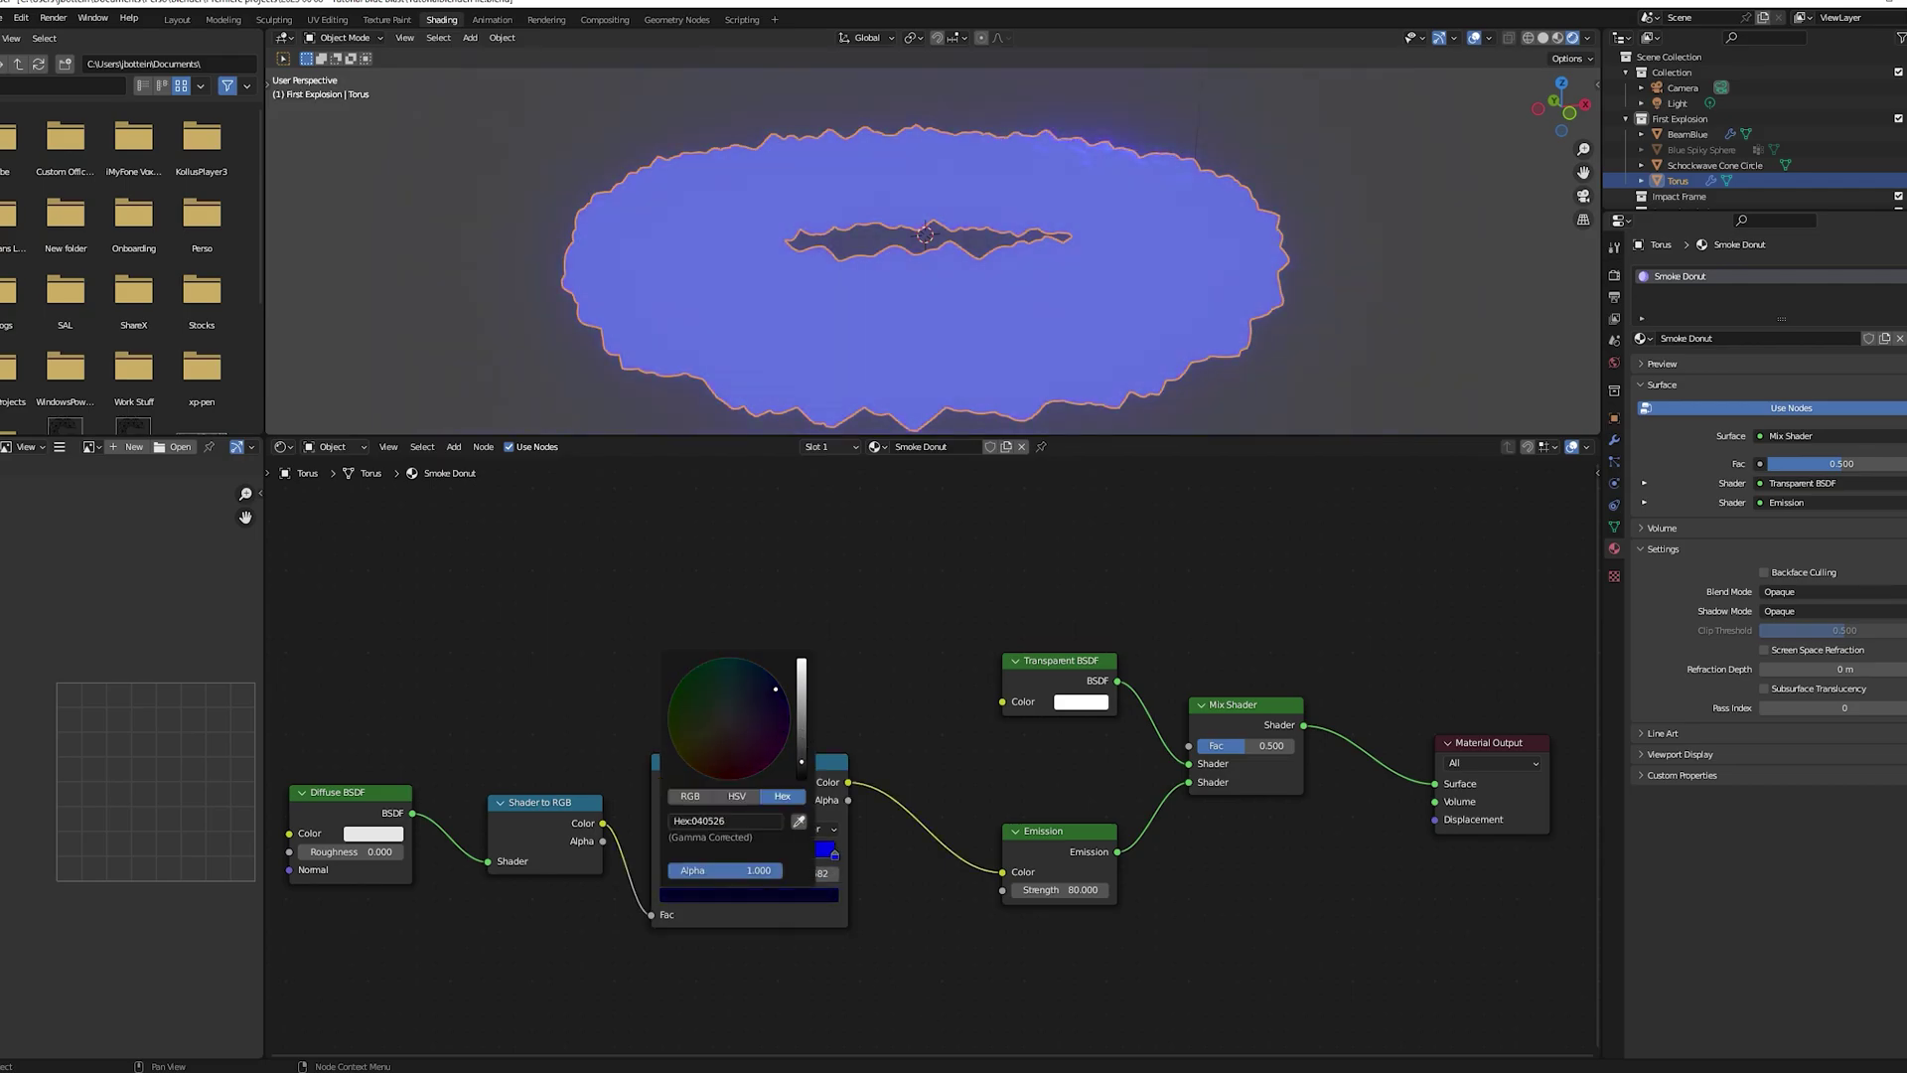
{"action": "left_click_drag", "start_coordinate": [776, 688], "coordinate": [730, 723]}
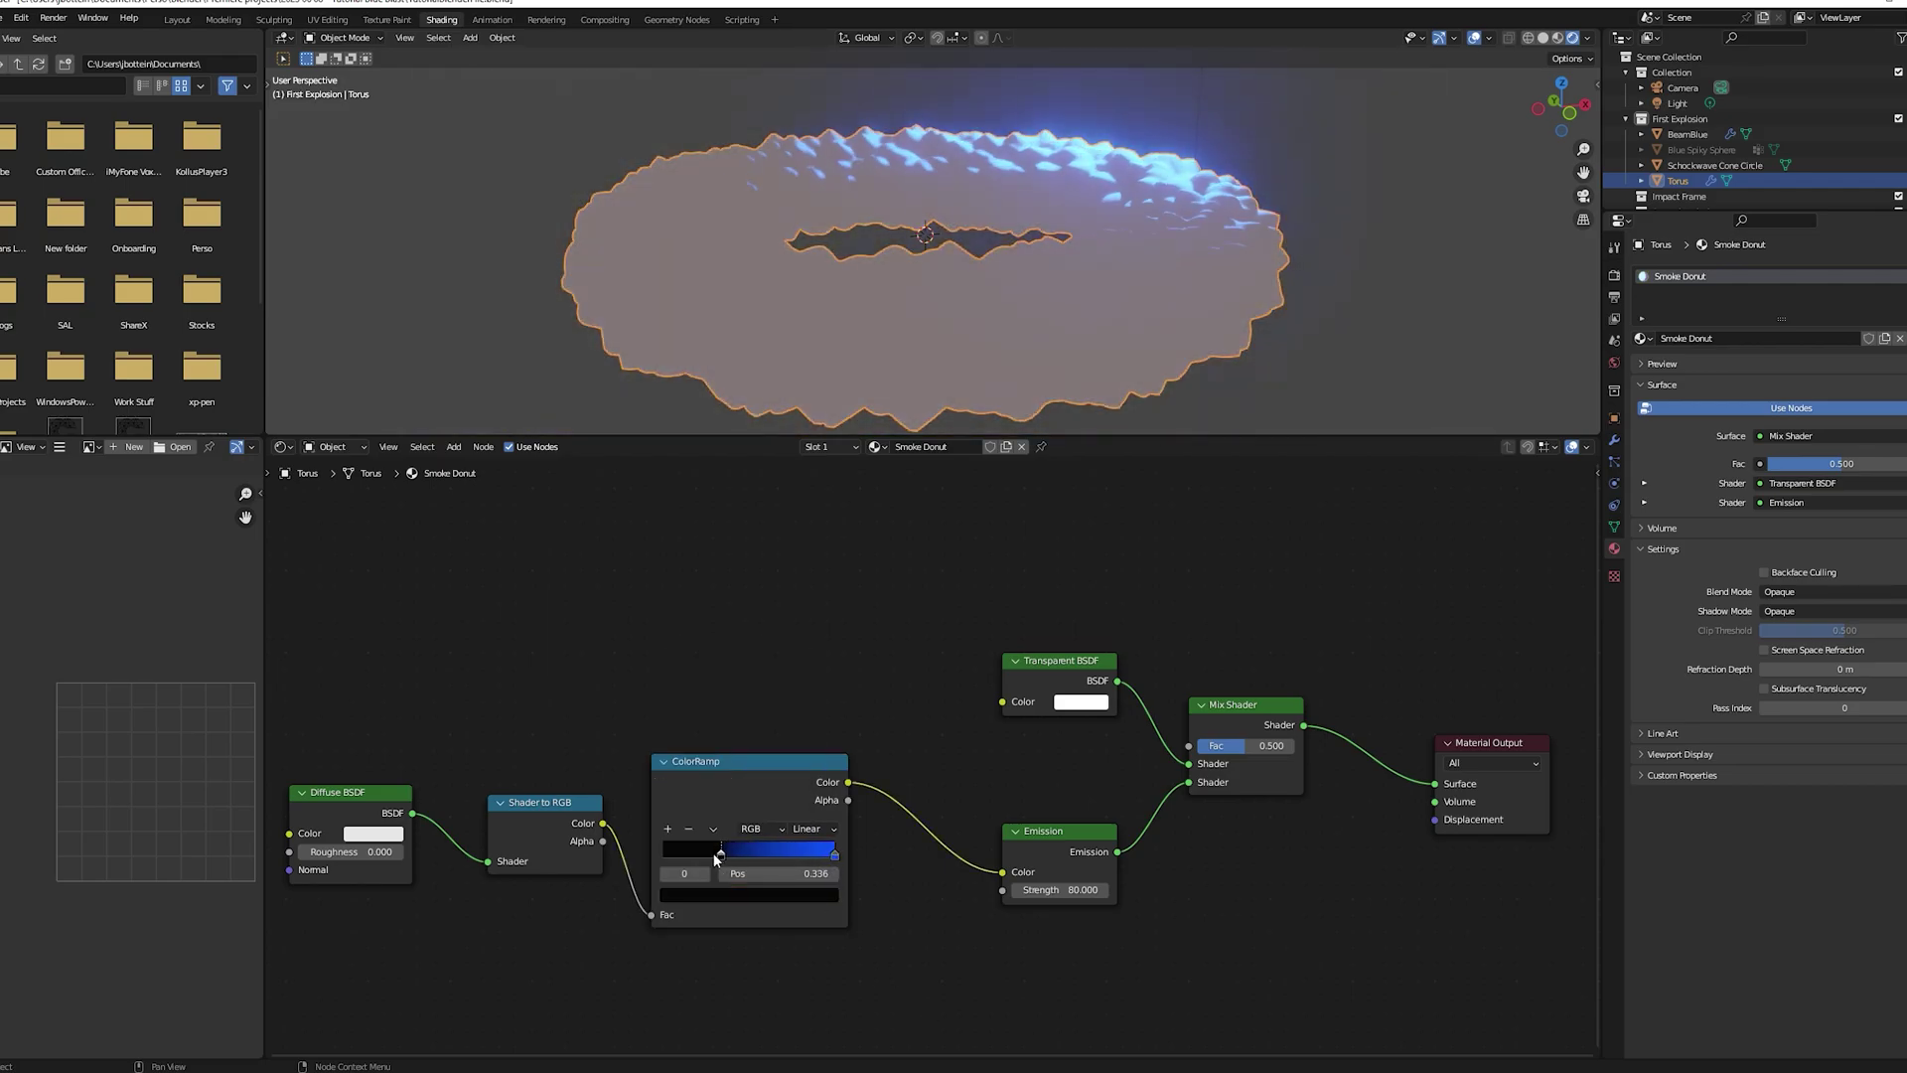
{"action": "left_click_drag", "start_coordinate": [714, 860], "coordinate": [712, 860]}
{"action": "middle_click_drag", "start_coordinate": [764, 198], "coordinate": [1136, 255]}
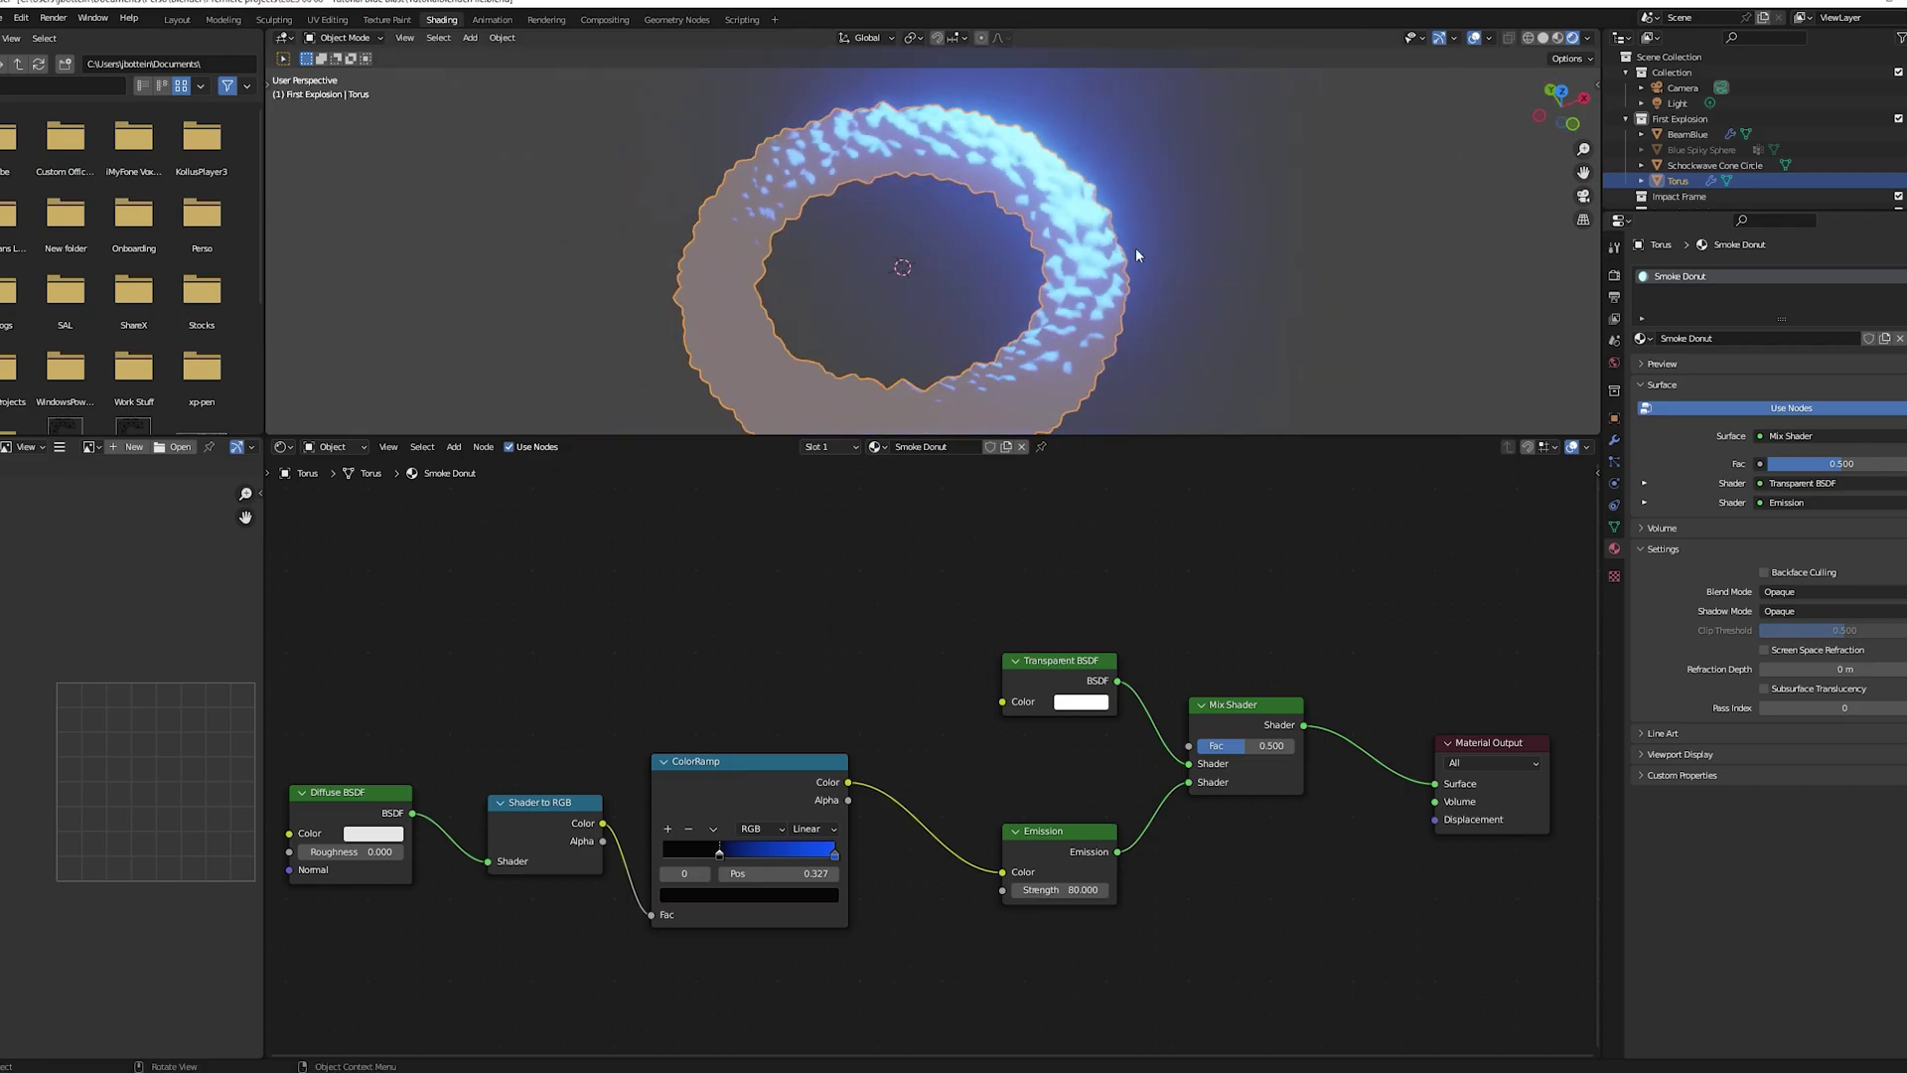
Select the ColorRamp's blue stop and set the Mix Shader's factor to 0.5
{"action": "left_click", "coordinate": [835, 853]}
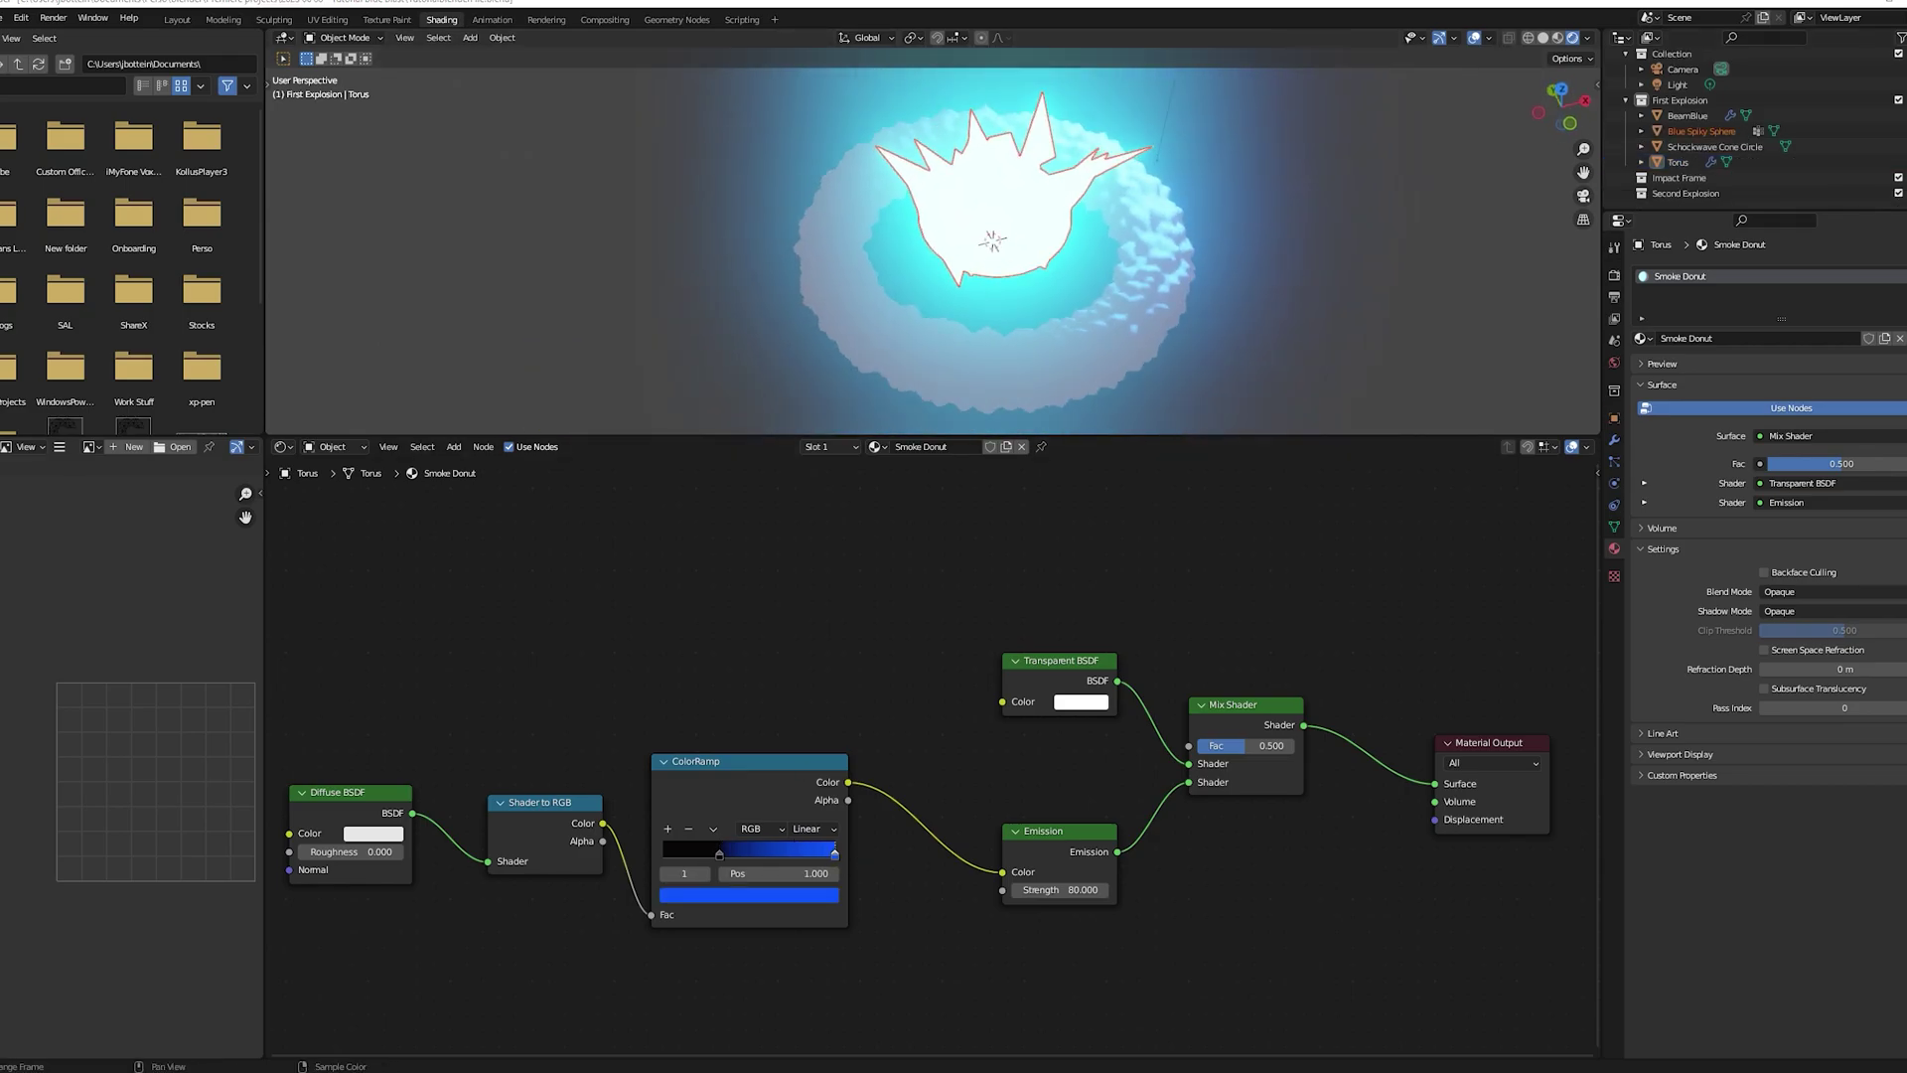
{"action": "left_click", "coordinate": [1244, 746]}
{"action": "type", "text": "0.5"}
{"action": "key", "text": "Return"}
Select the torus and shift its ColorRamp's dark stop closer to the start so the blue covers more of the surface
{"action": "mouse_move", "coordinate": [1113, 298]}
{"action": "middle_mouse_down"}
{"action": "mouse_move", "coordinate": [1102, 228]}
{"action": "mouse_move", "coordinate": [1097, 288]}
{"action": "middle_mouse_up"}
{"action": "left_click", "coordinate": [1098, 288]}
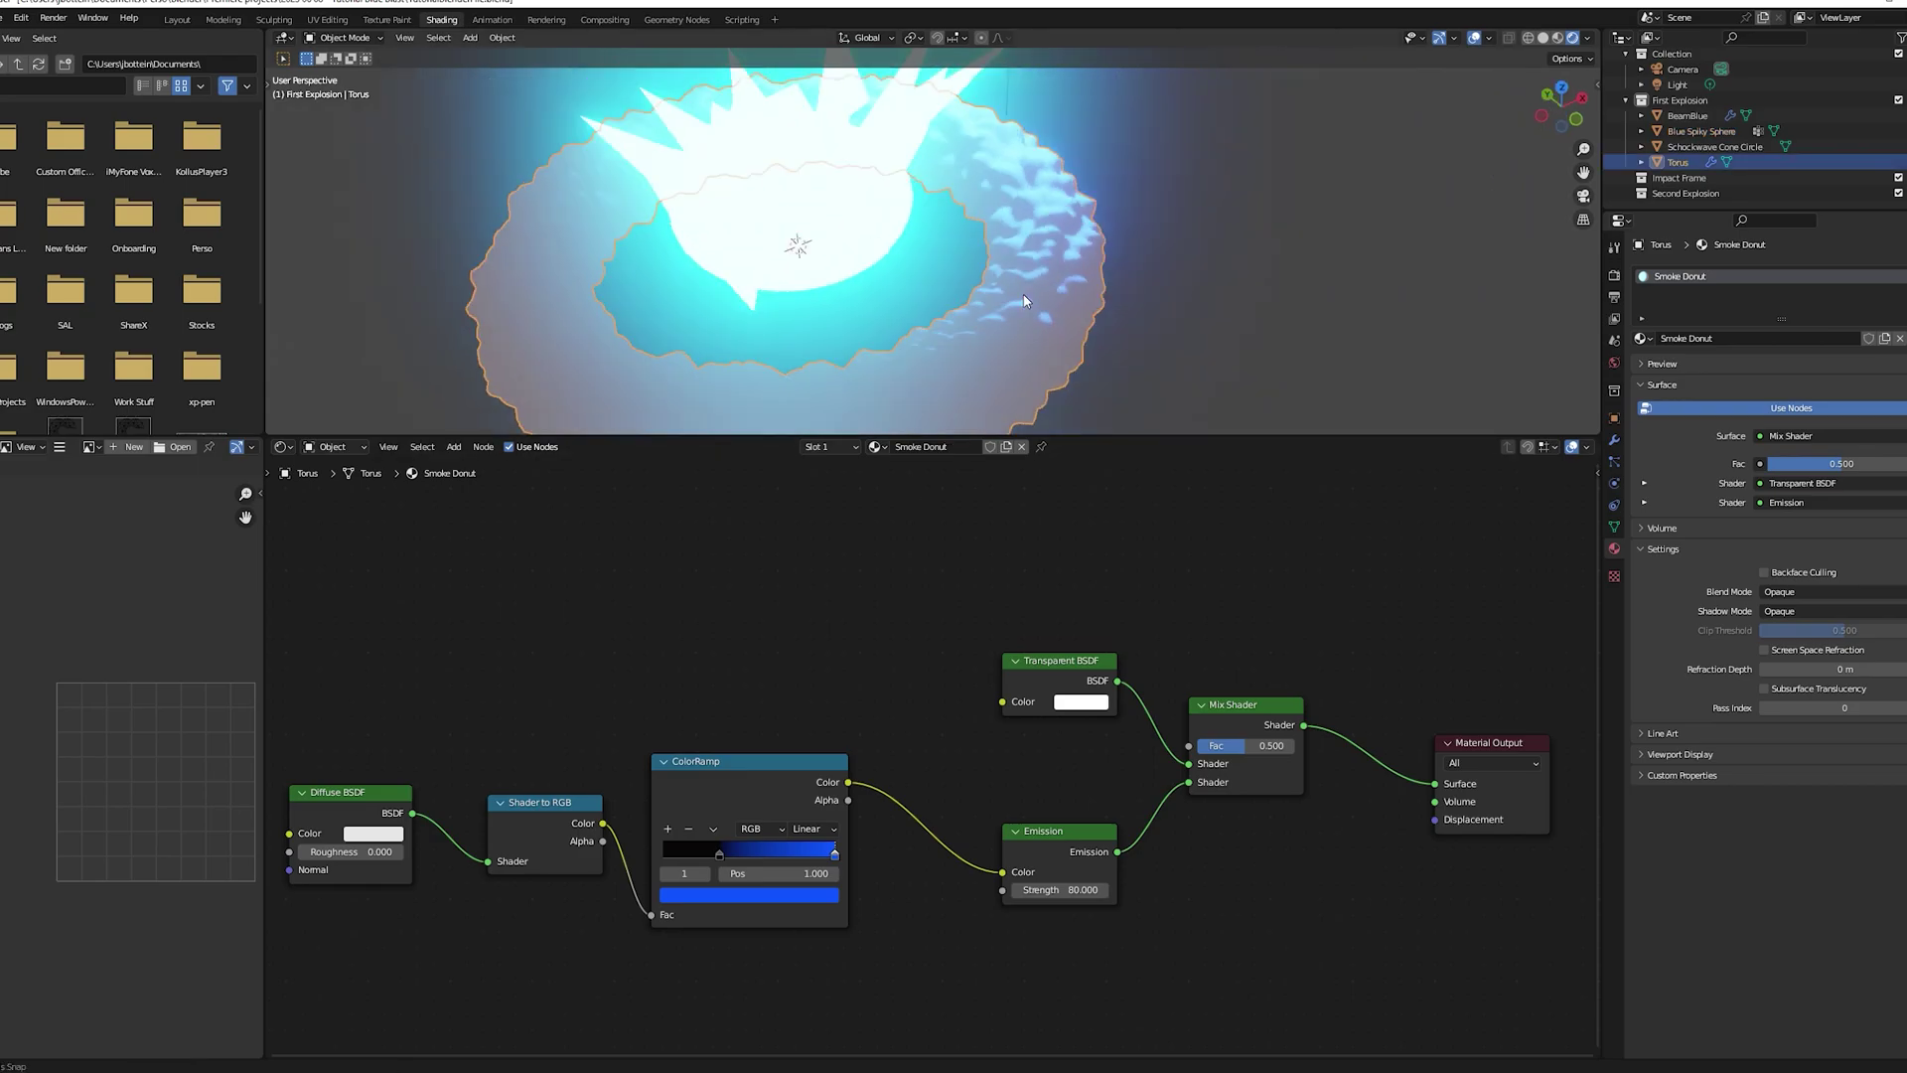
{"action": "left_click_drag", "start_coordinate": [719, 853], "coordinate": [692, 853]}
Reposition the light over the smoke torus in top view, shifting it about 4 m towards negative X
{"action": "scroll", "coordinate": [1026, 264], "scroll_direction": "down", "scroll_amount": 4}
{"action": "left_click", "coordinate": [1004, 138]}
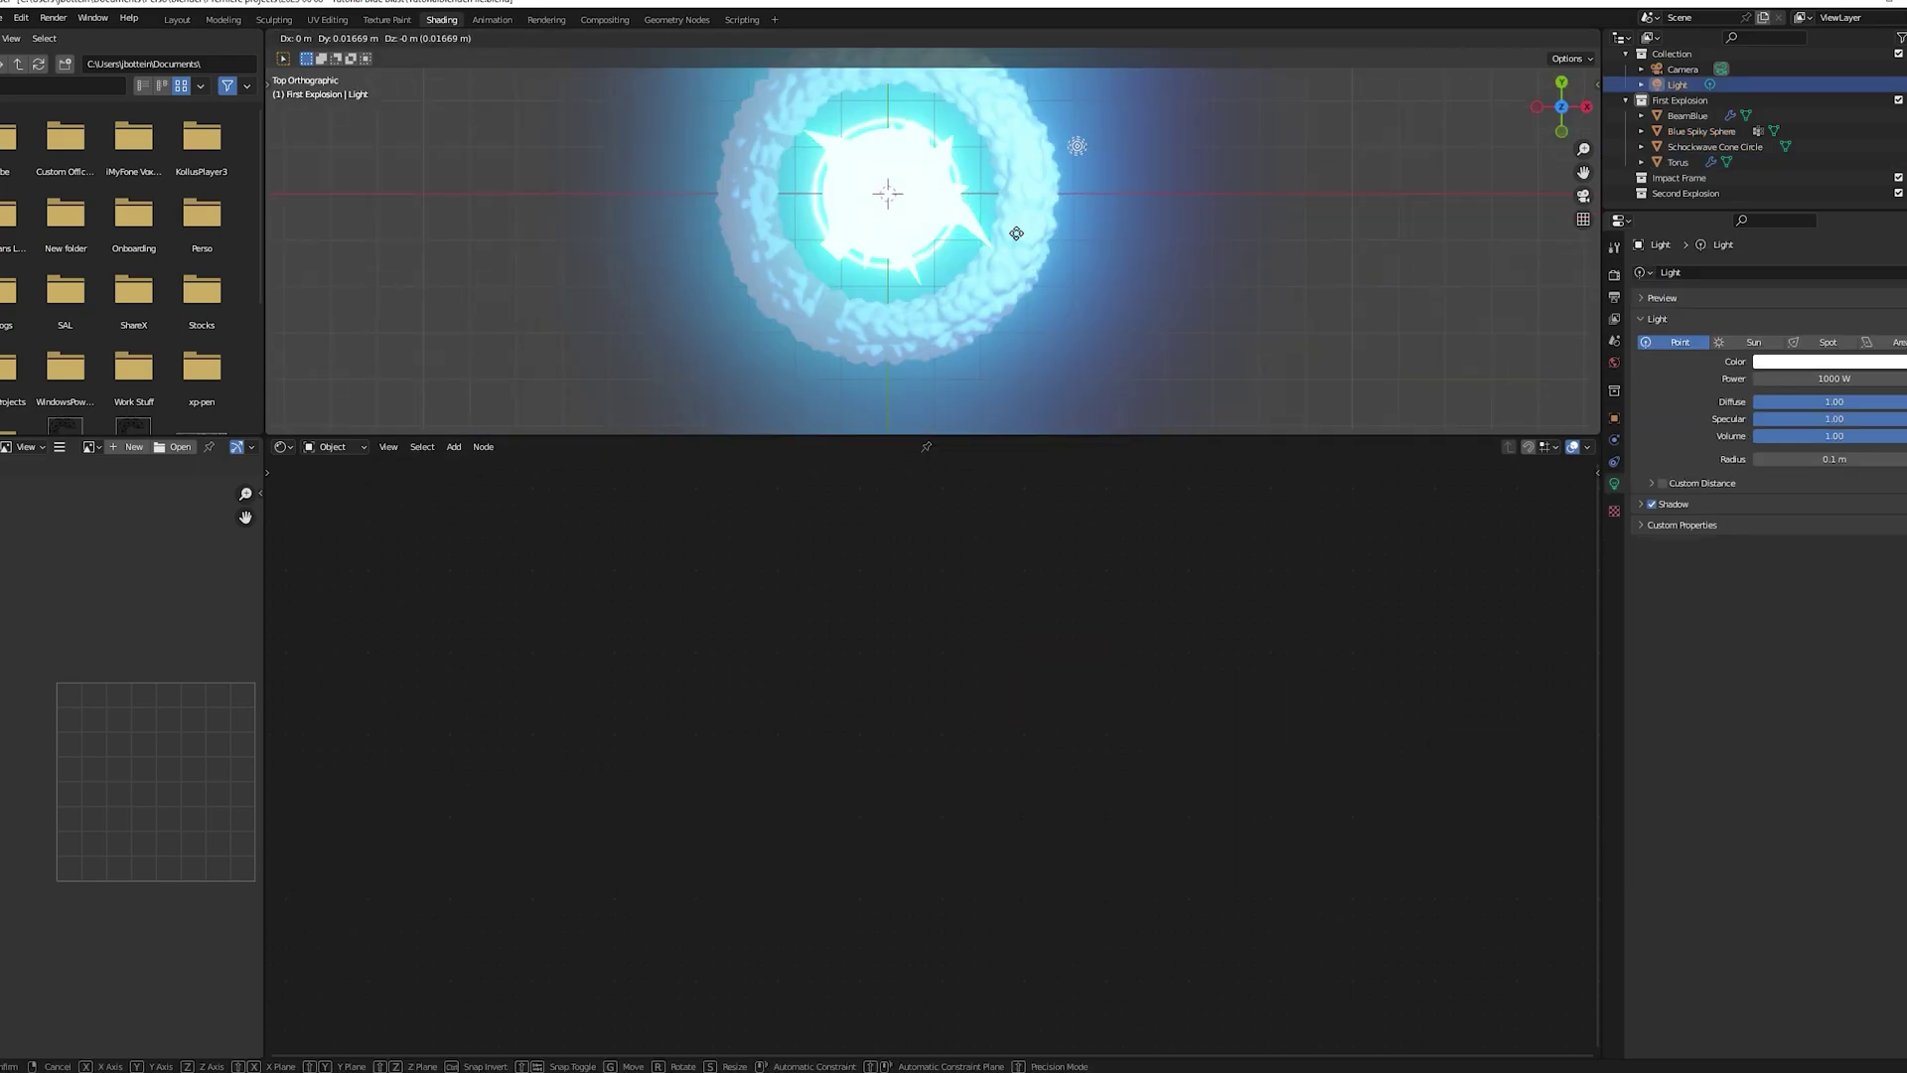
{"action": "left_click", "coordinate": [915, 325]}
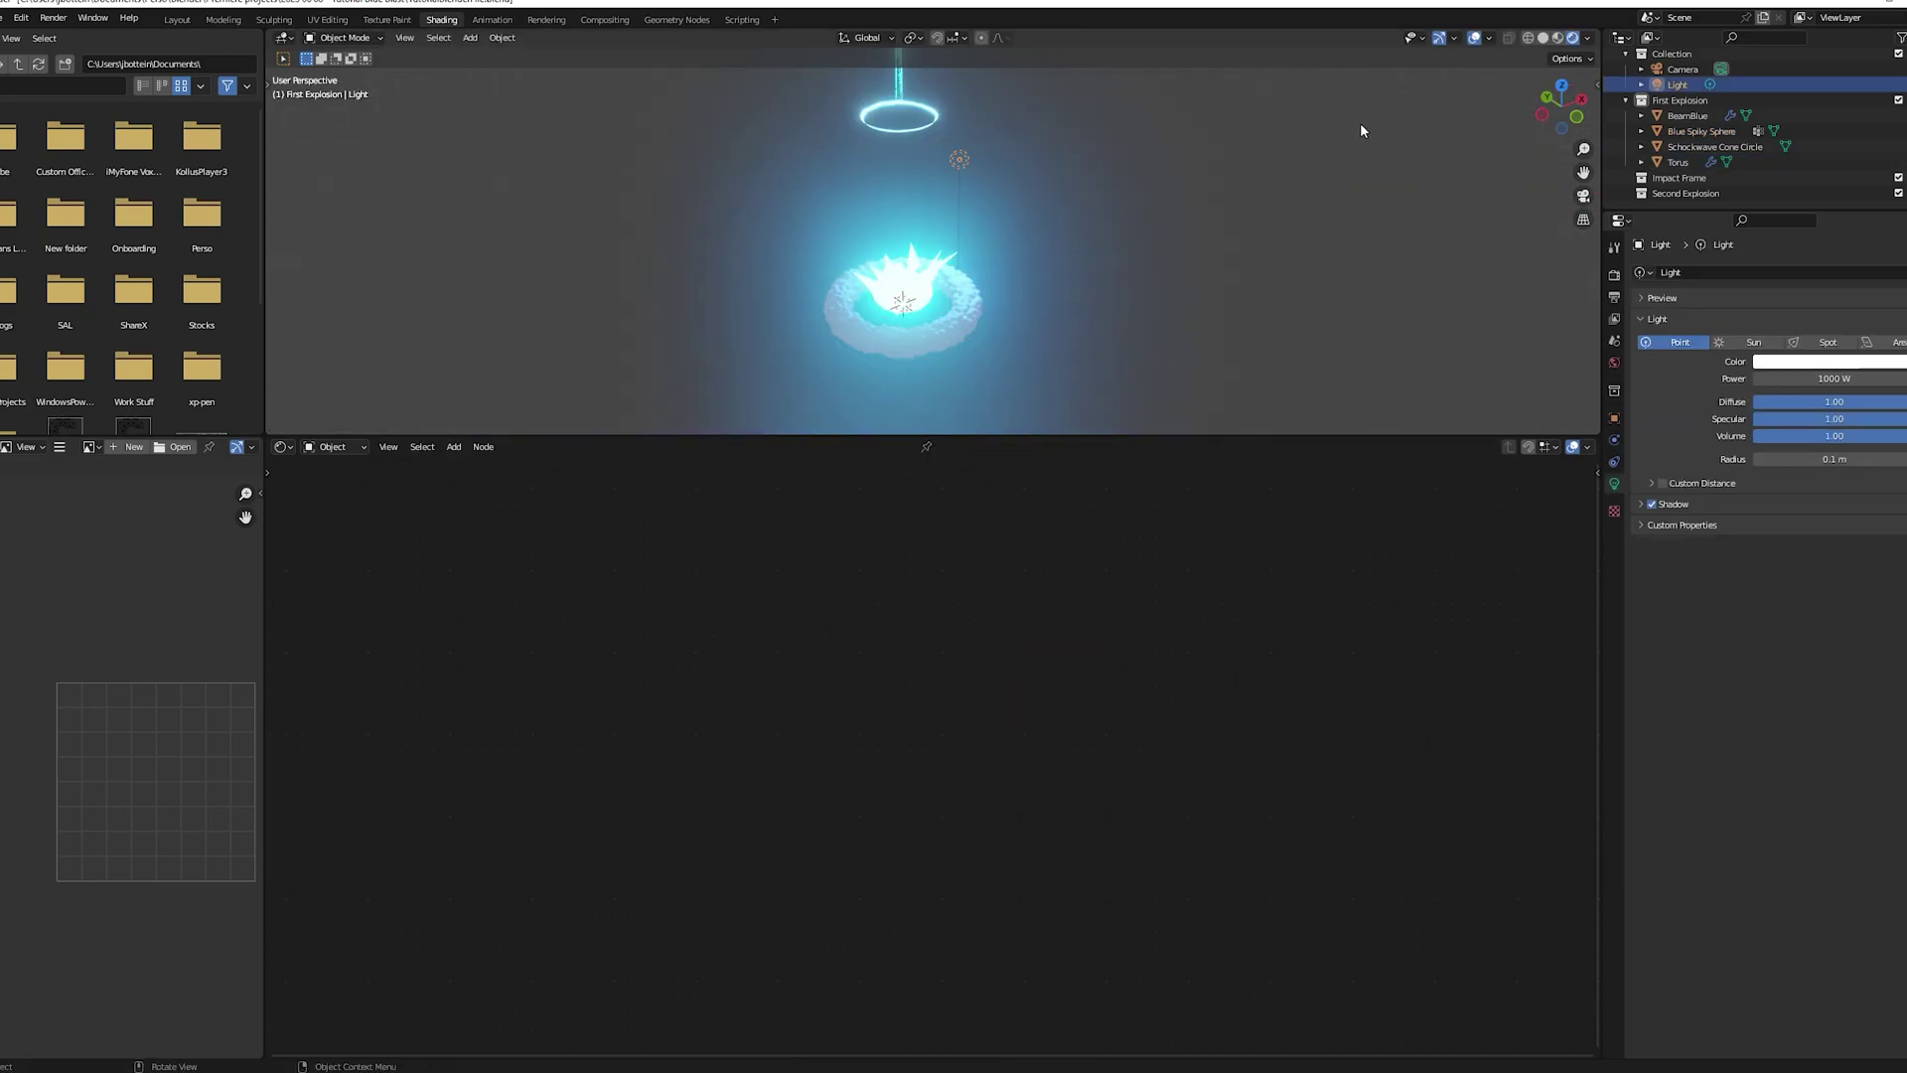
{"action": "left_click", "coordinate": [1562, 90]}
{"action": "key", "text": "g"}
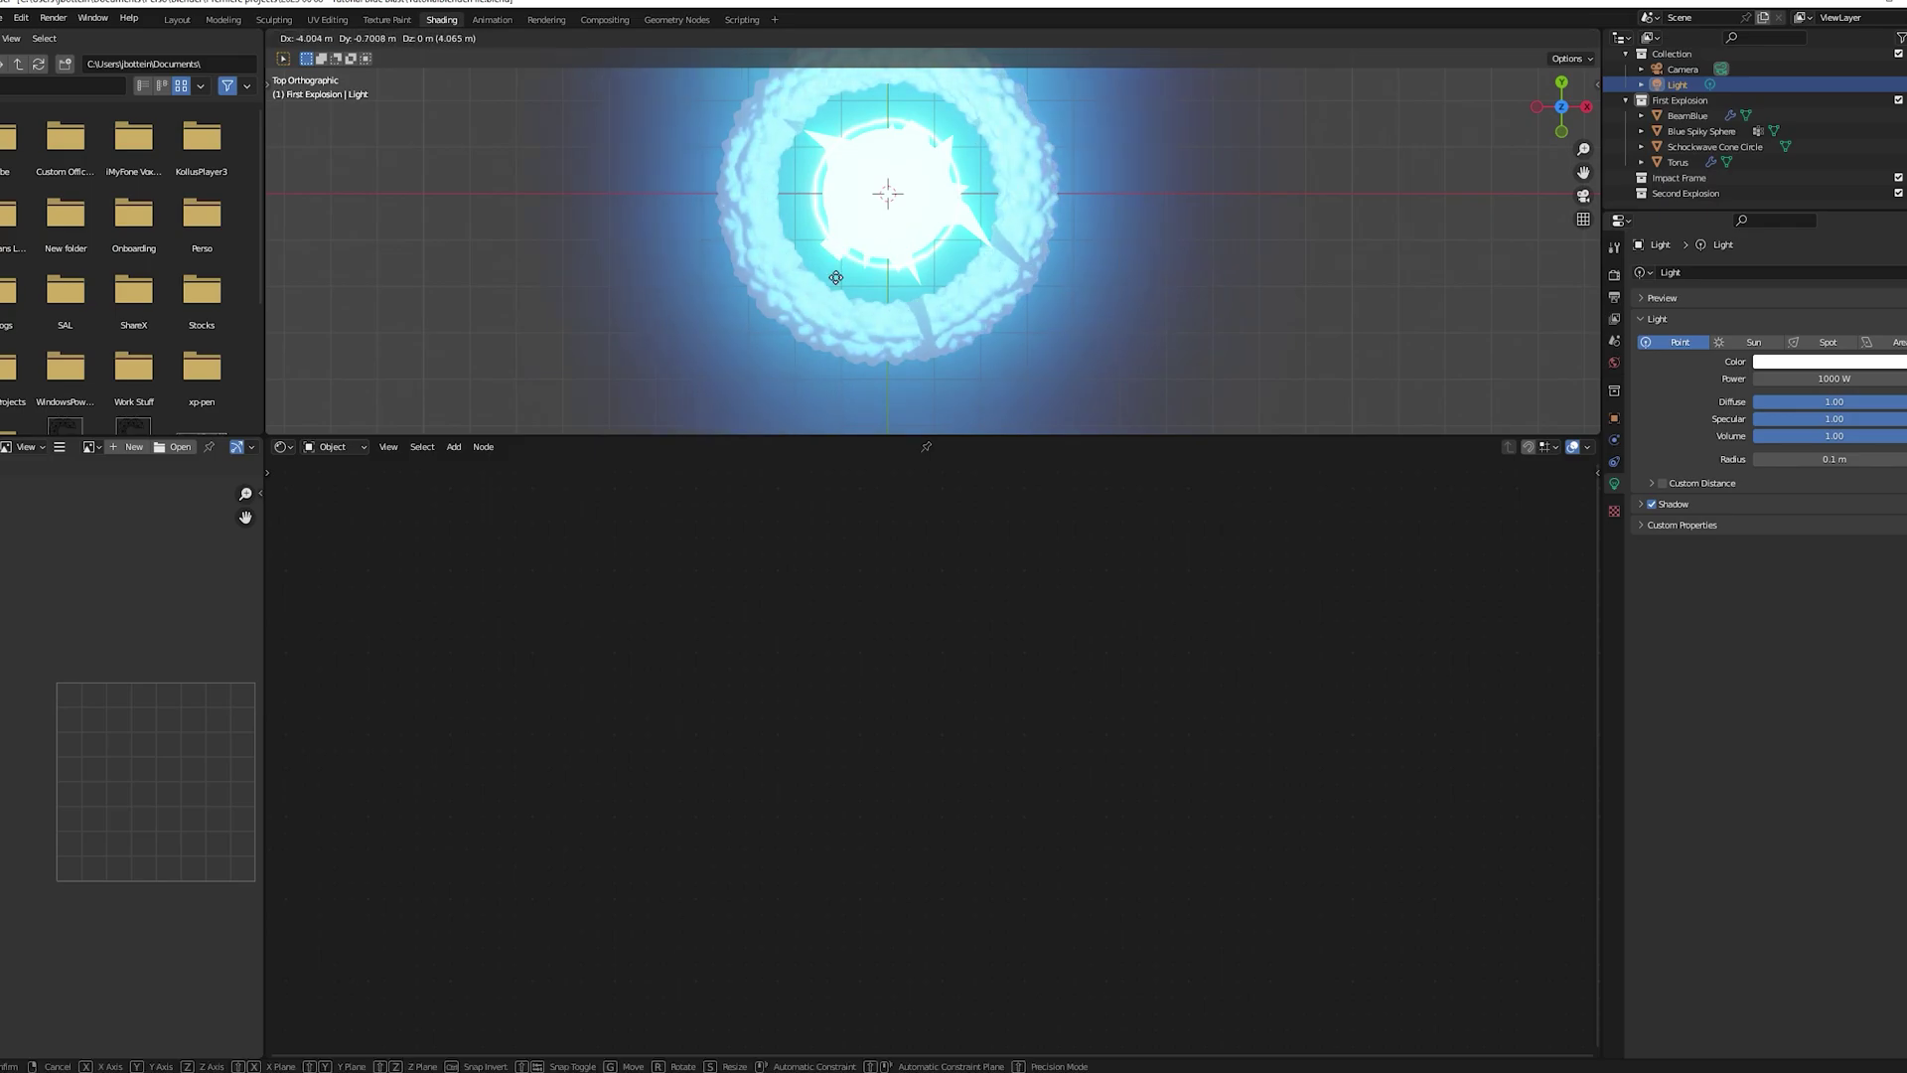
{"action": "left_click", "coordinate": [821, 255]}
Select the spiky sphere and set its Blue Emission material's Shadow Mode to None
{"action": "middle_click_drag", "start_coordinate": [822, 255], "coordinate": [864, 214]}
{"action": "left_click", "coordinate": [915, 201]}
{"action": "scroll", "coordinate": [998, 283], "scroll_direction": "up", "scroll_amount": 3}
{"action": "middle_click_drag", "start_coordinate": [1026, 284], "coordinate": [1018, 268], "text": "shift"}
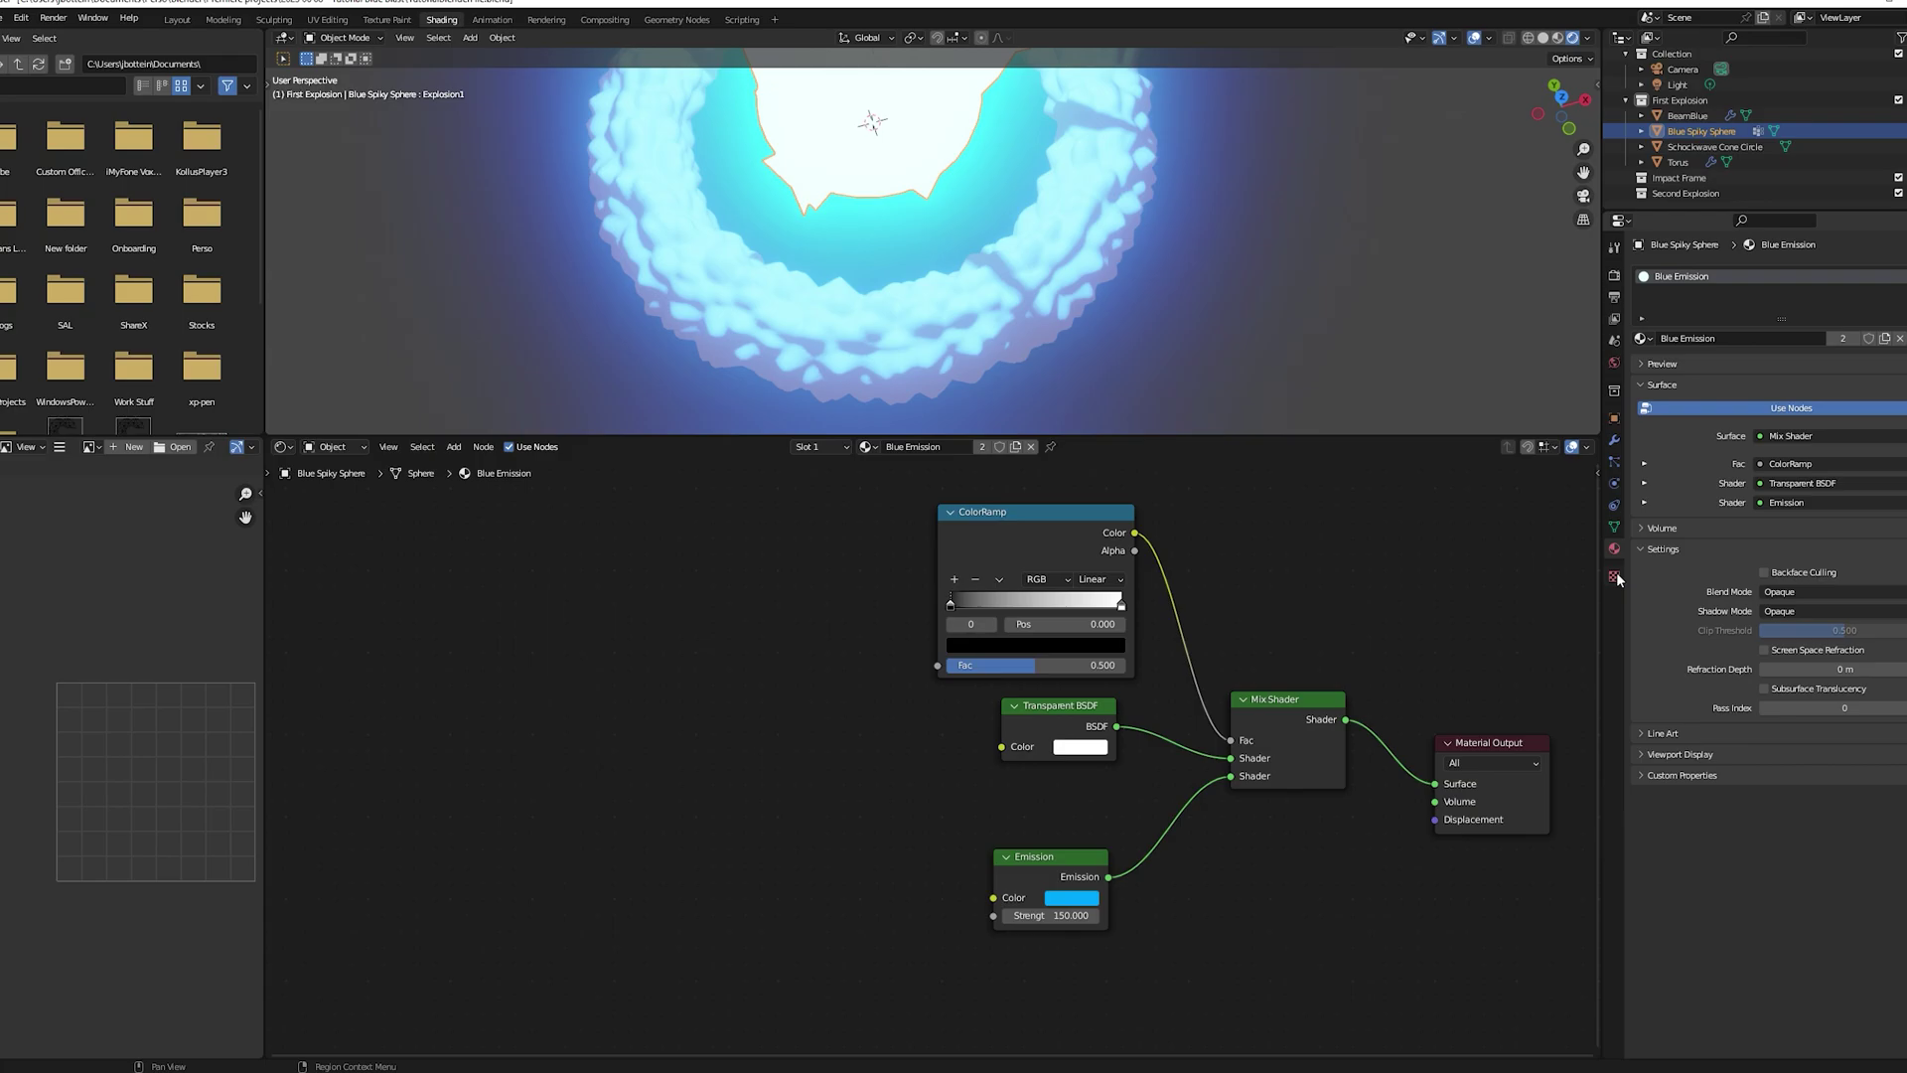
{"action": "left_click", "coordinate": [1813, 611]}
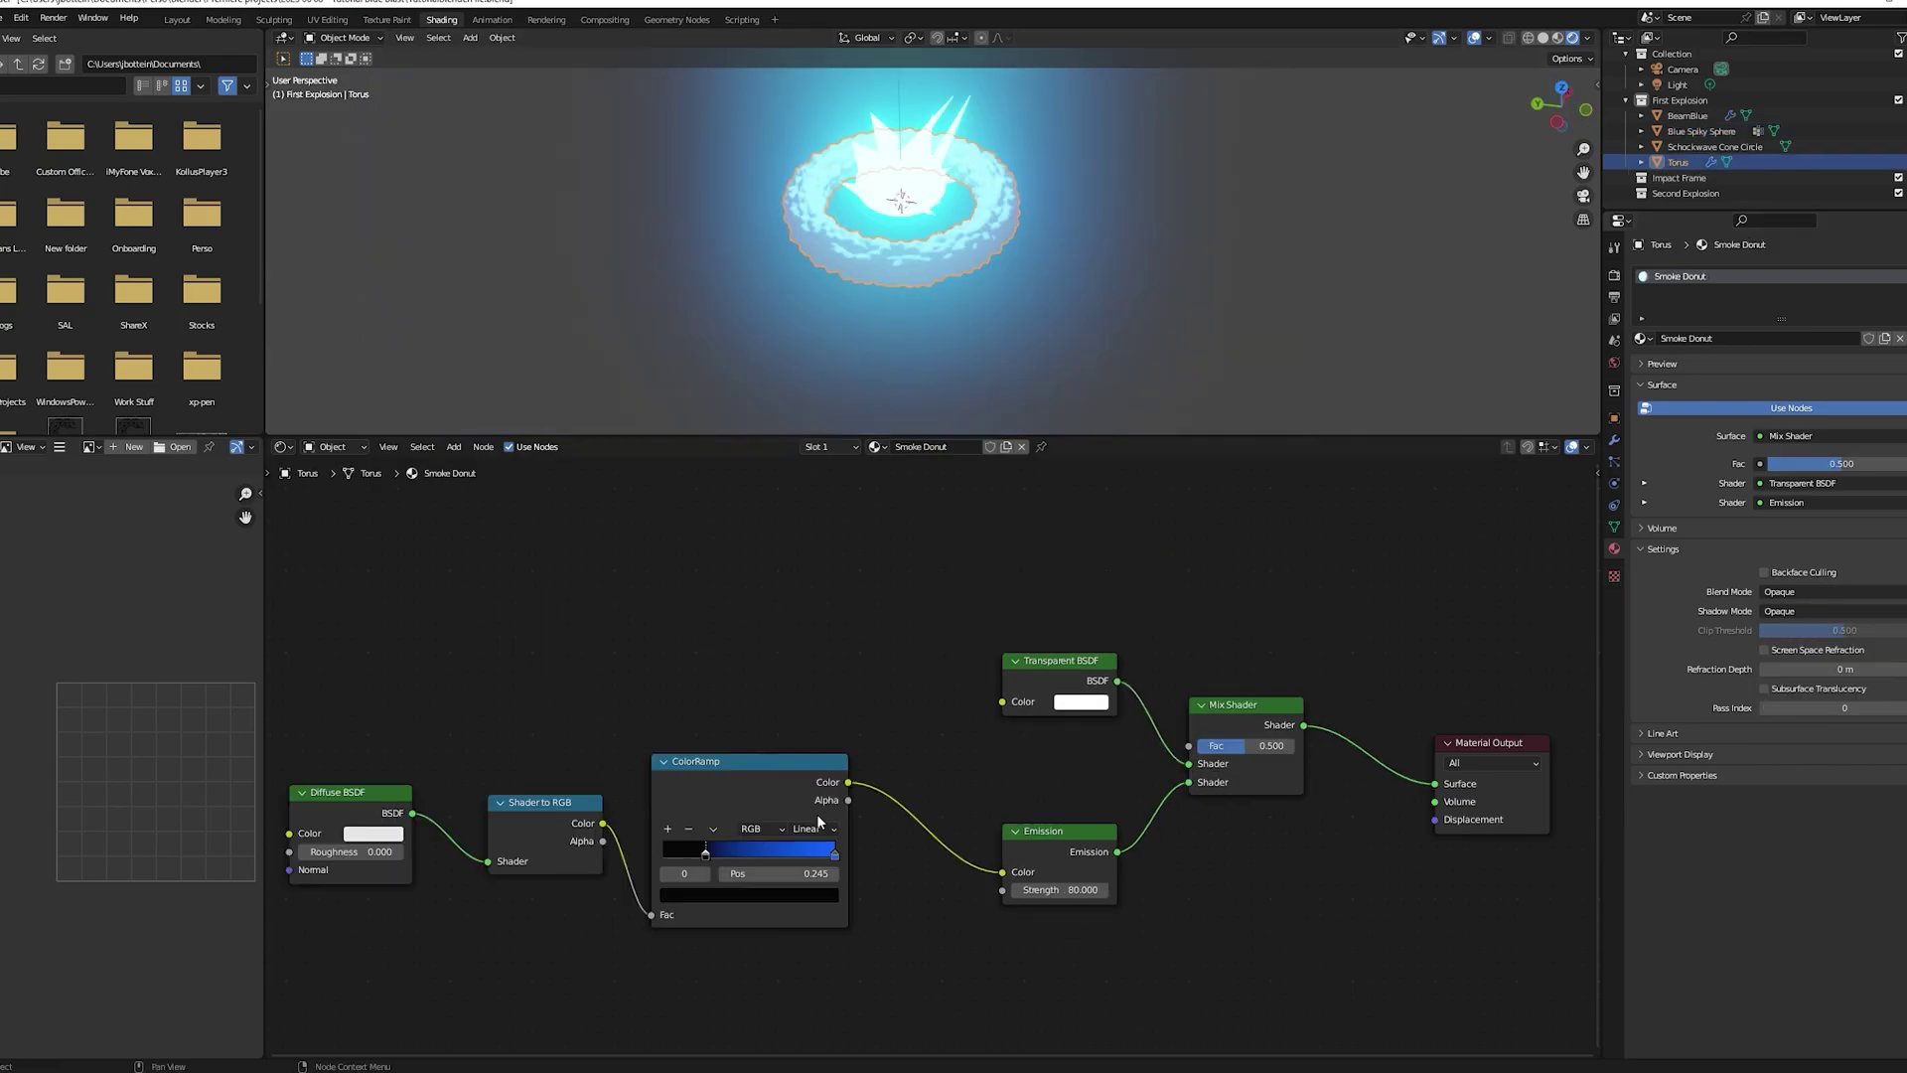
Change the interpolation of the torus material's ColorRamp to Constant
{"action": "left_click", "coordinate": [812, 828]}
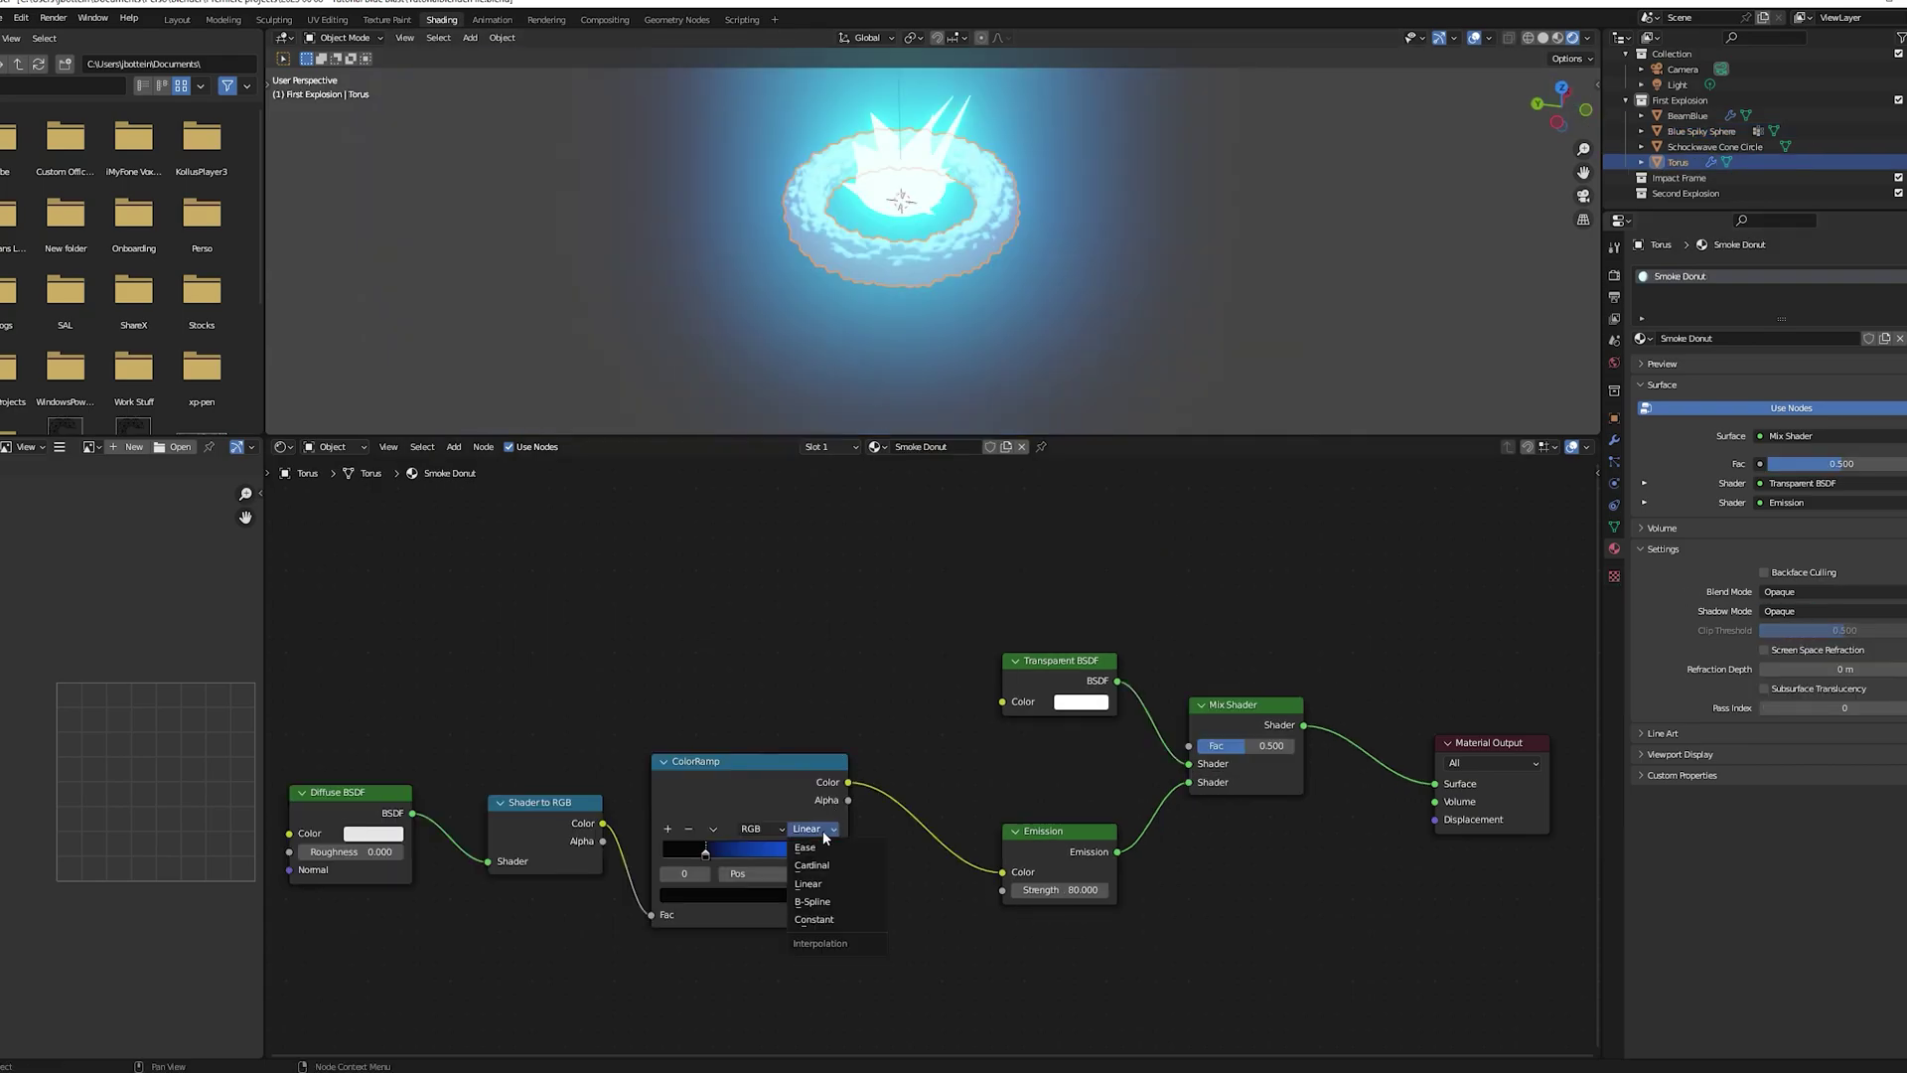
{"action": "left_click", "coordinate": [833, 916]}
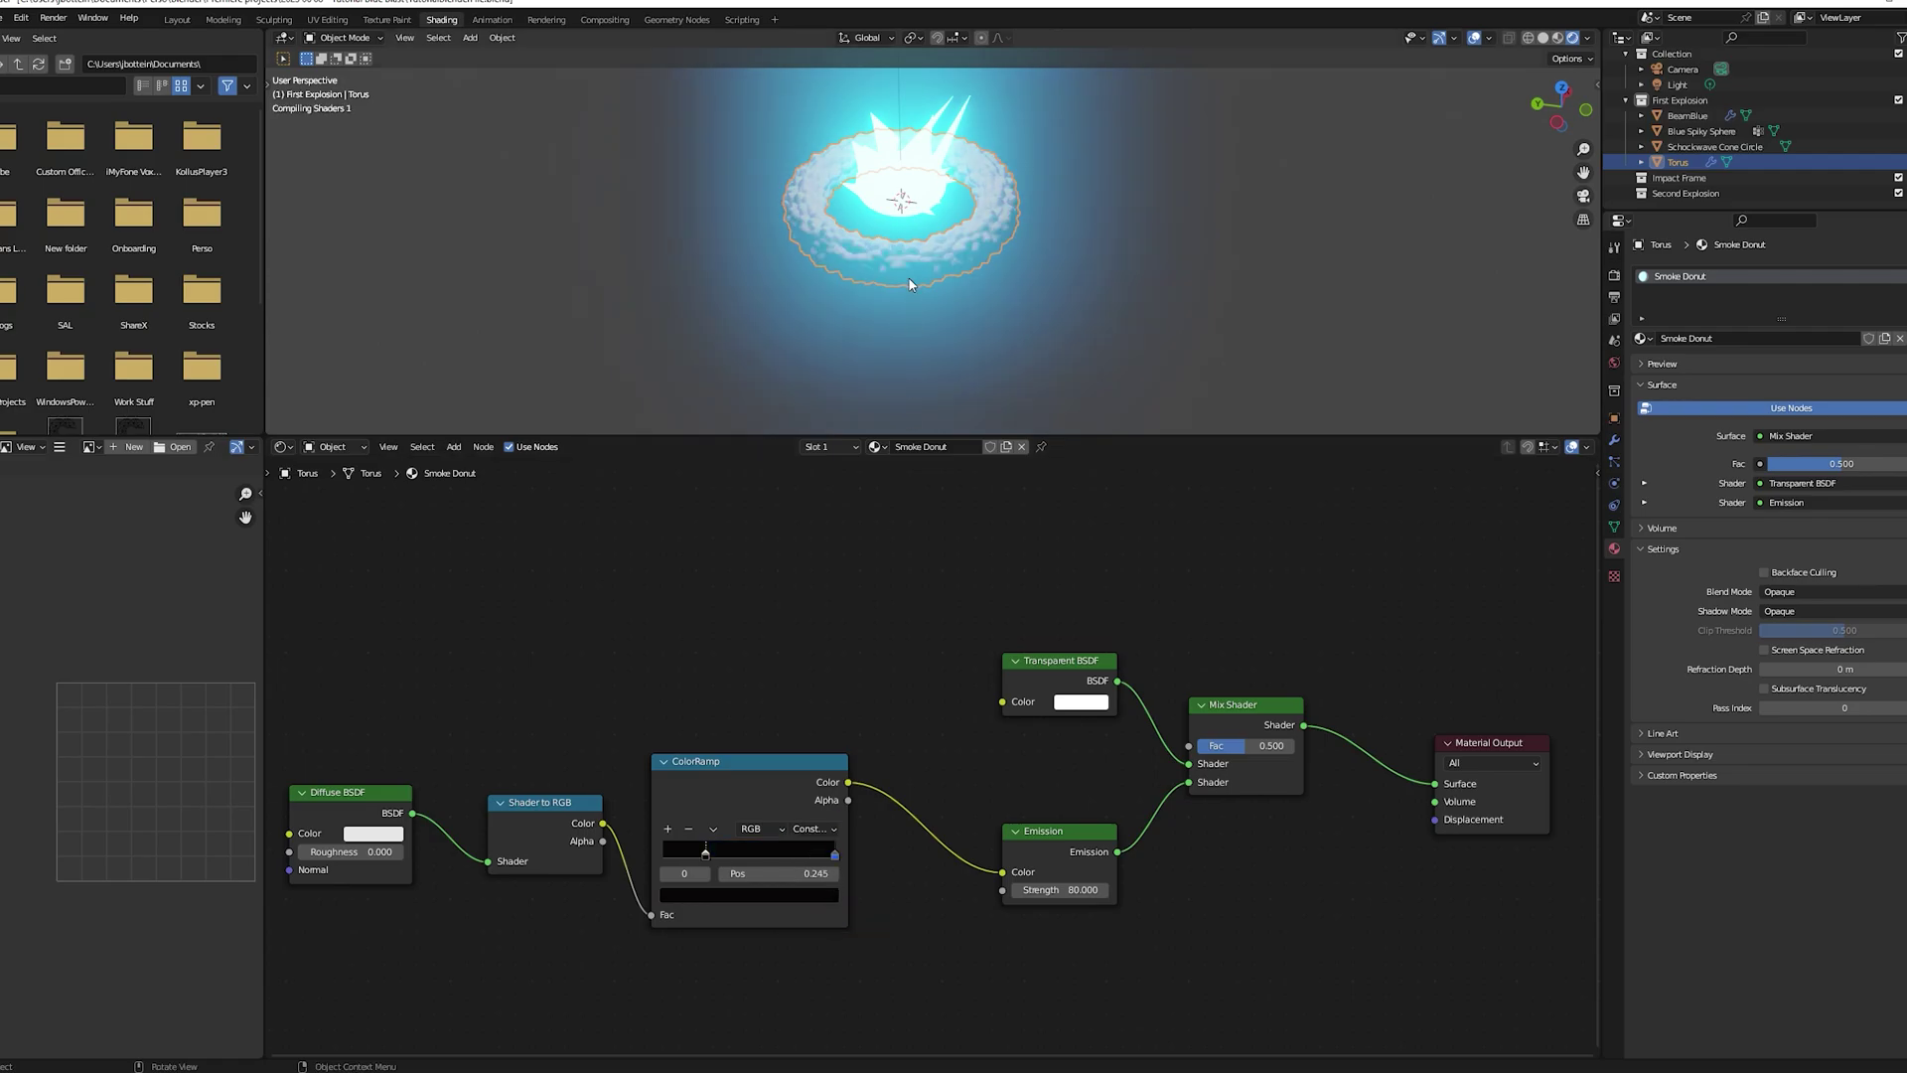
{"action": "scroll", "coordinate": [910, 284], "scroll_direction": "up", "scroll_amount": 6}
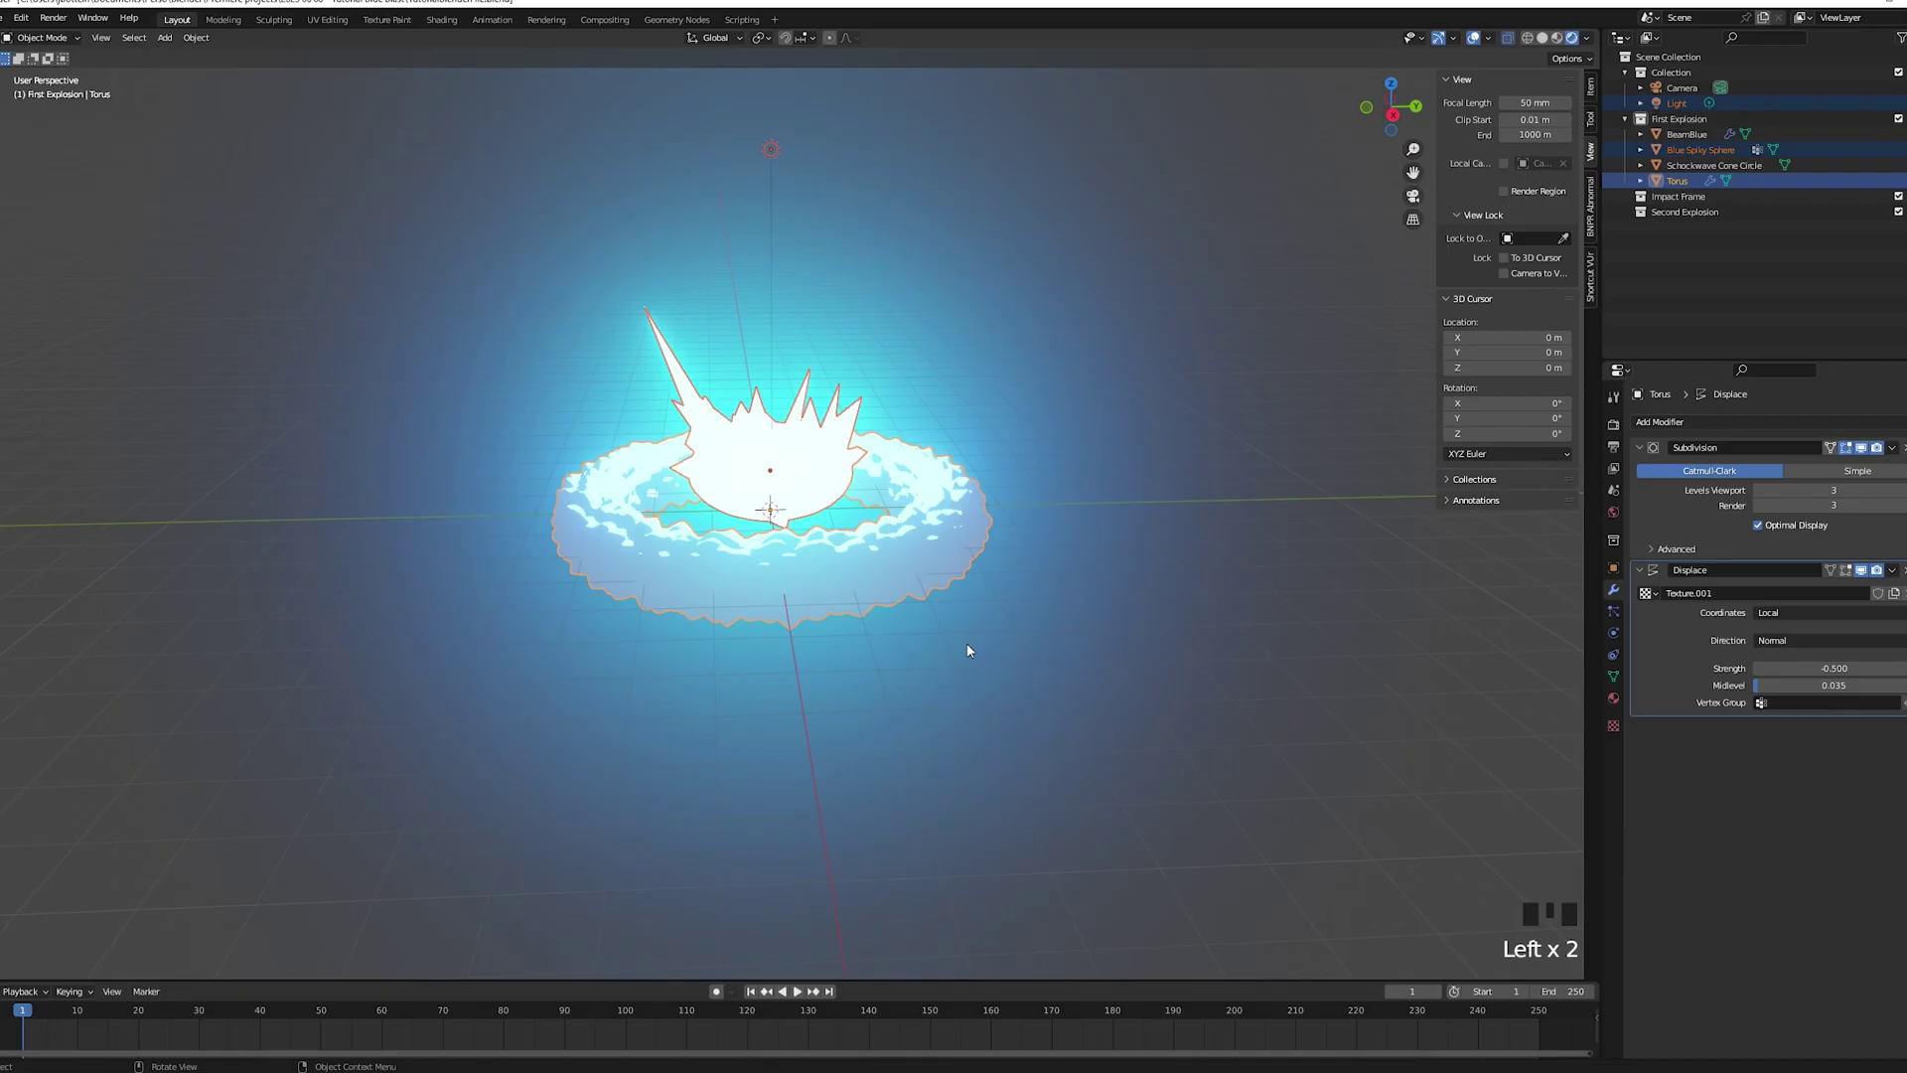
Hide the light, spiky sphere and torus, and add a UV sphere with a 1 m radius at the origin
{"action": "key", "text": "h"}
{"action": "key", "text": "shift+a"}
{"action": "left_click", "coordinate": [906, 612]}
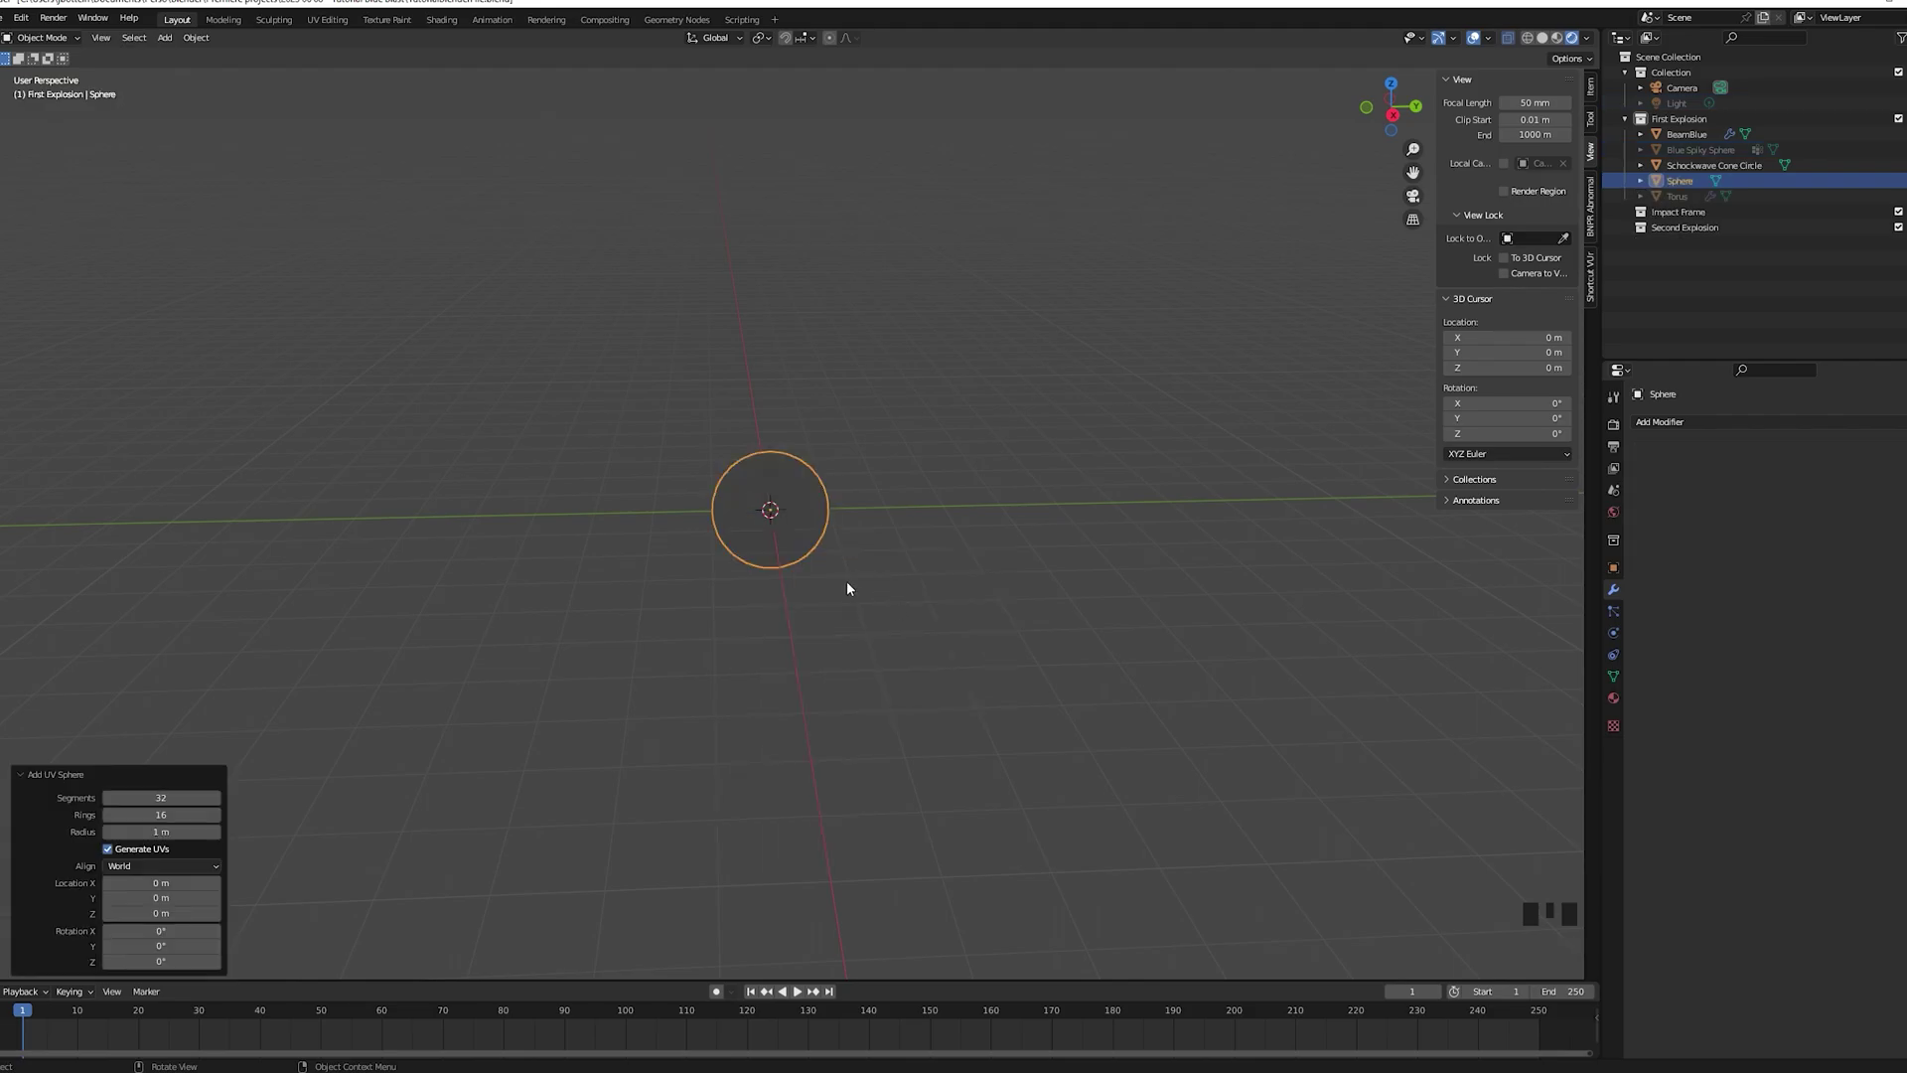
Assign the existing Blue Emission material to the new sphere and return to the Layout workspace
{"action": "left_click", "coordinate": [864, 636]}
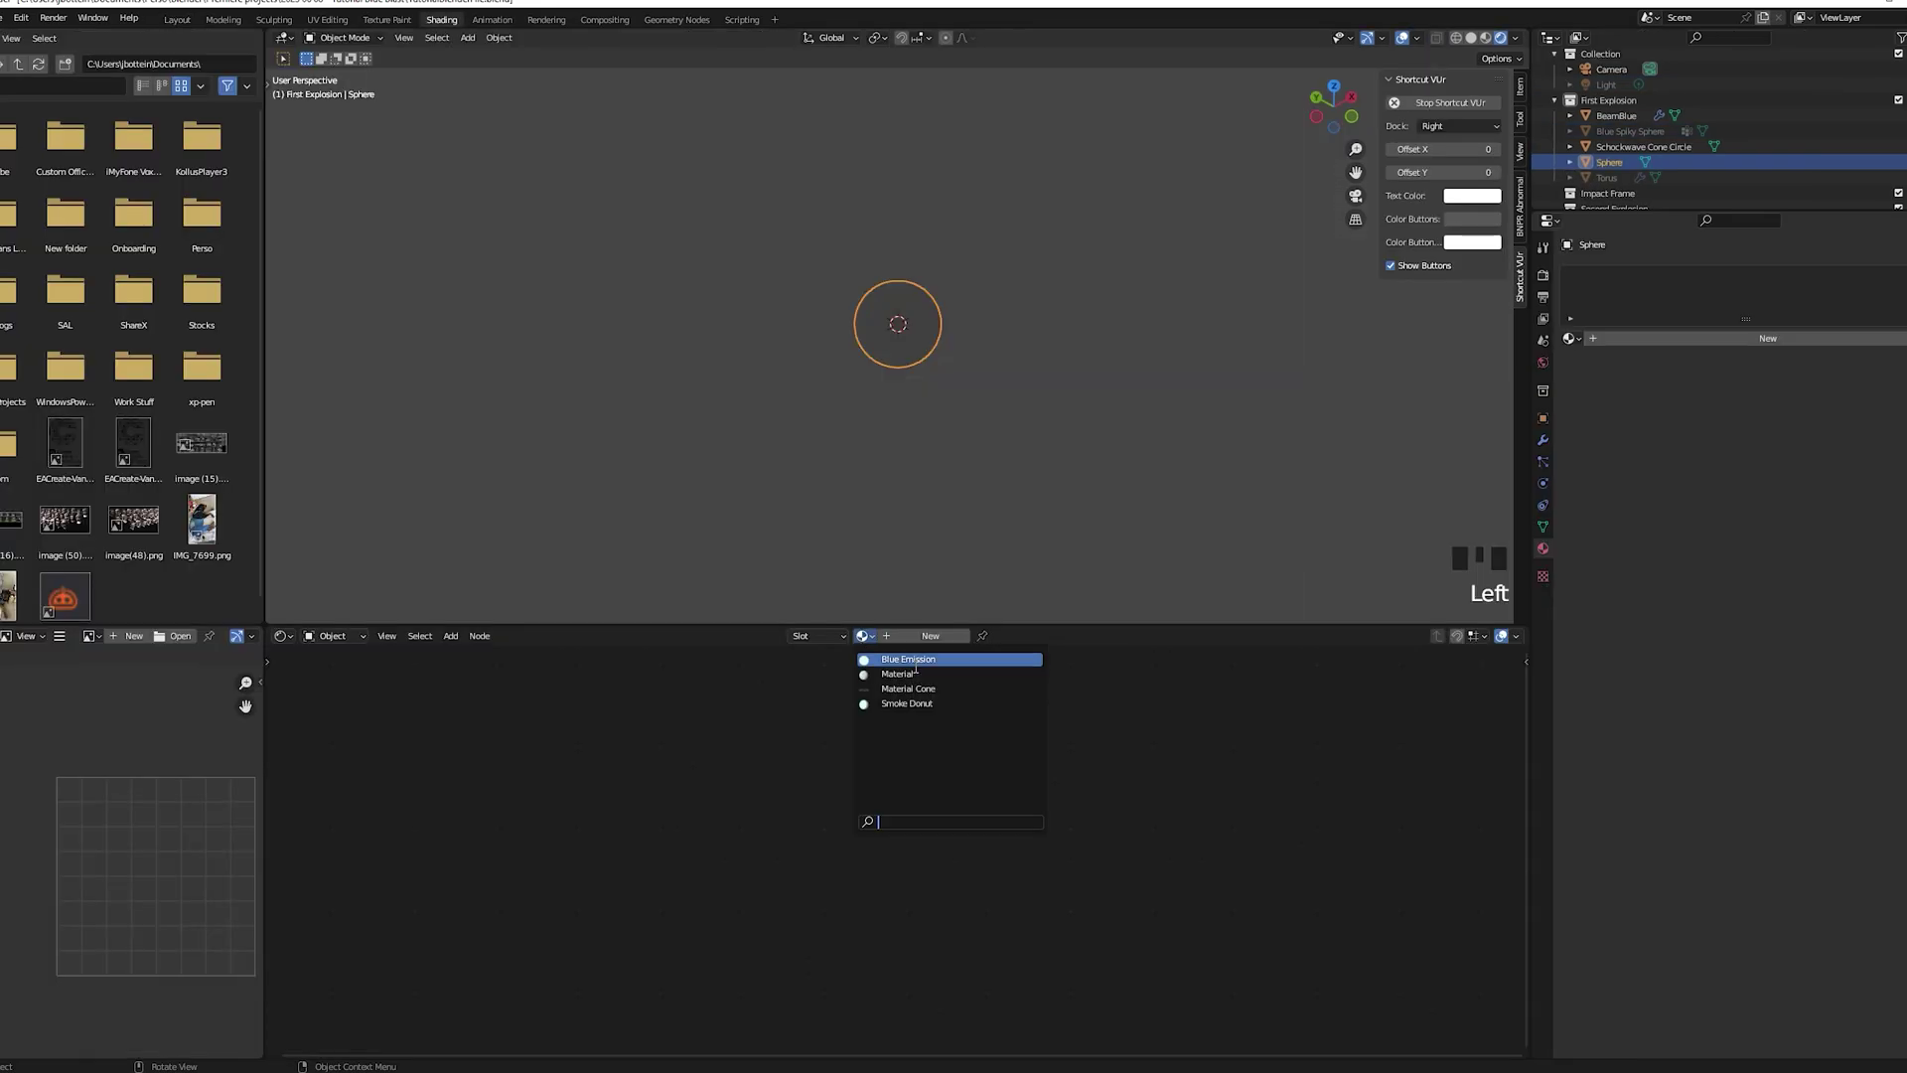
{"action": "left_click", "coordinate": [915, 661]}
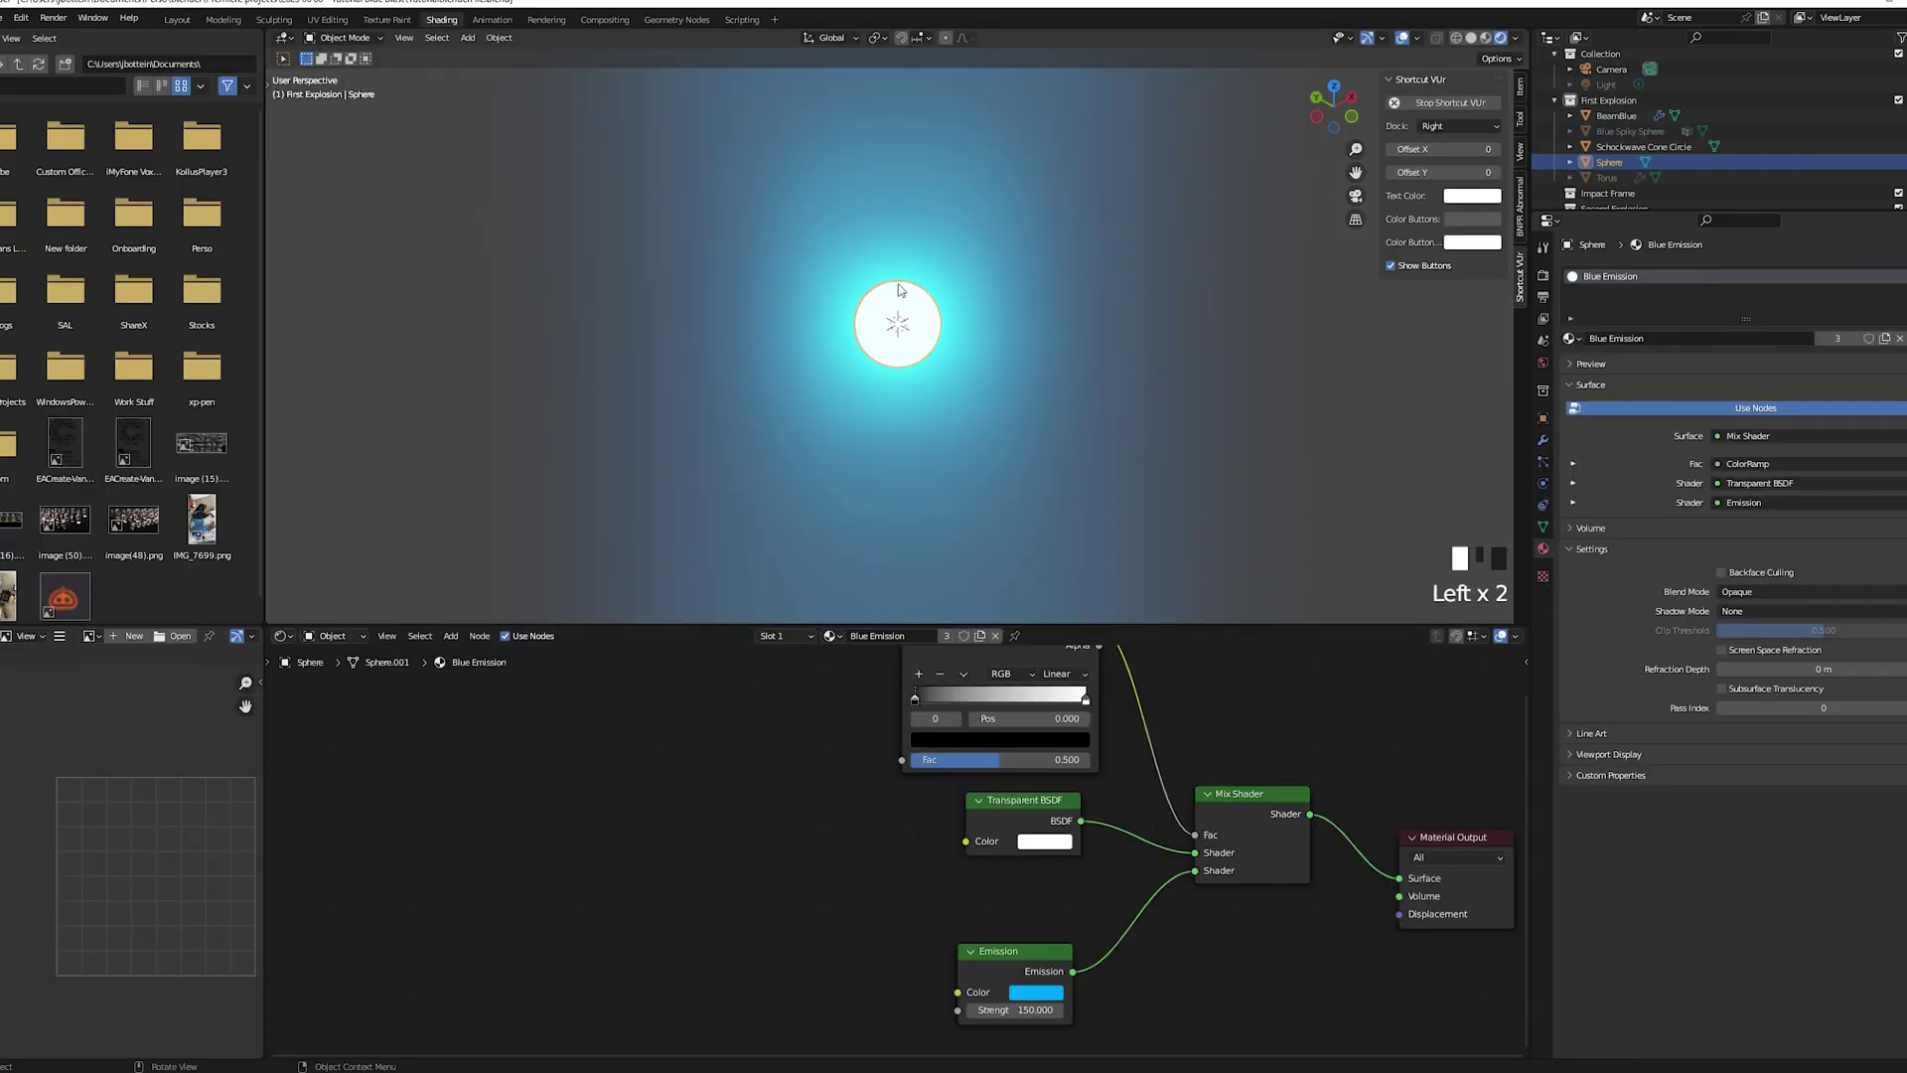
{"action": "left_click", "coordinate": [188, 20]}
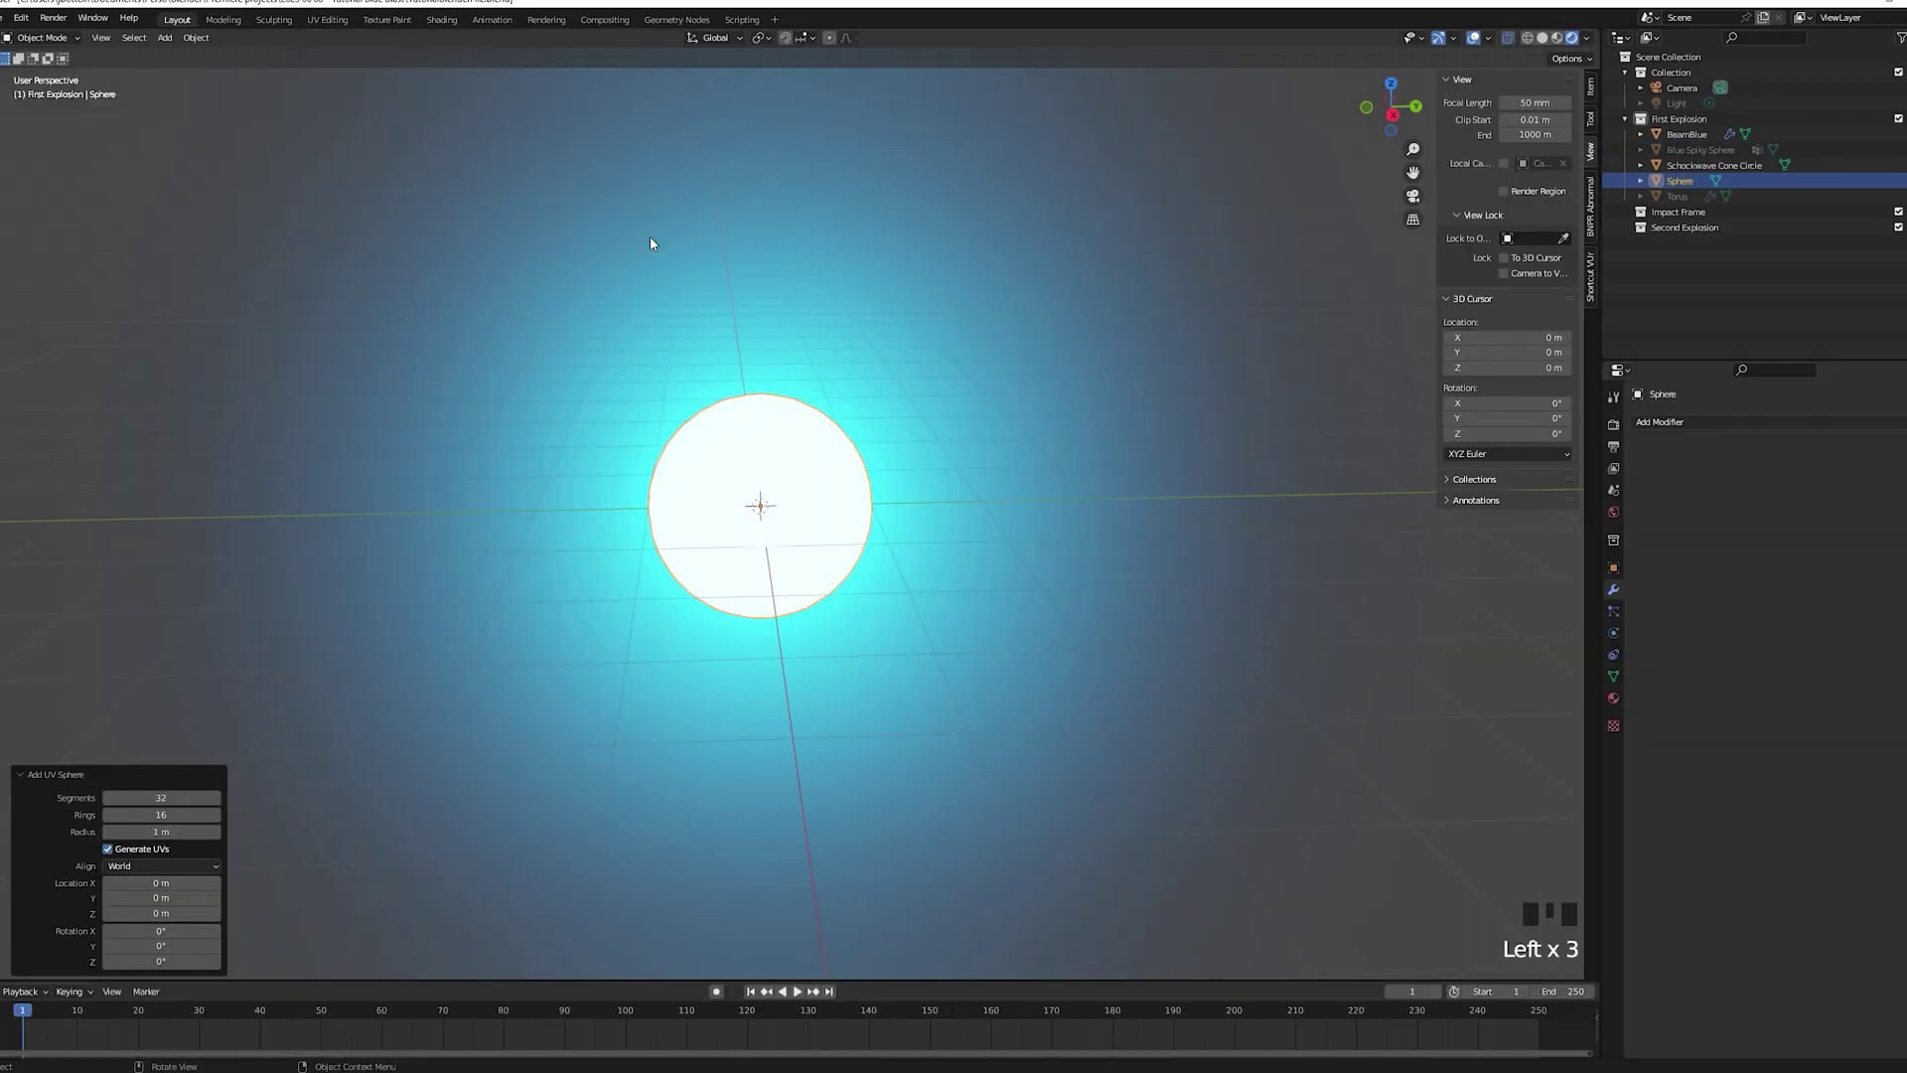
Reveal the hidden light, spiky sphere and torus to compare them with the plain sphere, and hide them again
{"action": "scroll", "coordinate": [1074, 362], "scroll_direction": "down", "scroll_amount": 2}
{"action": "left_click", "coordinate": [994, 386]}
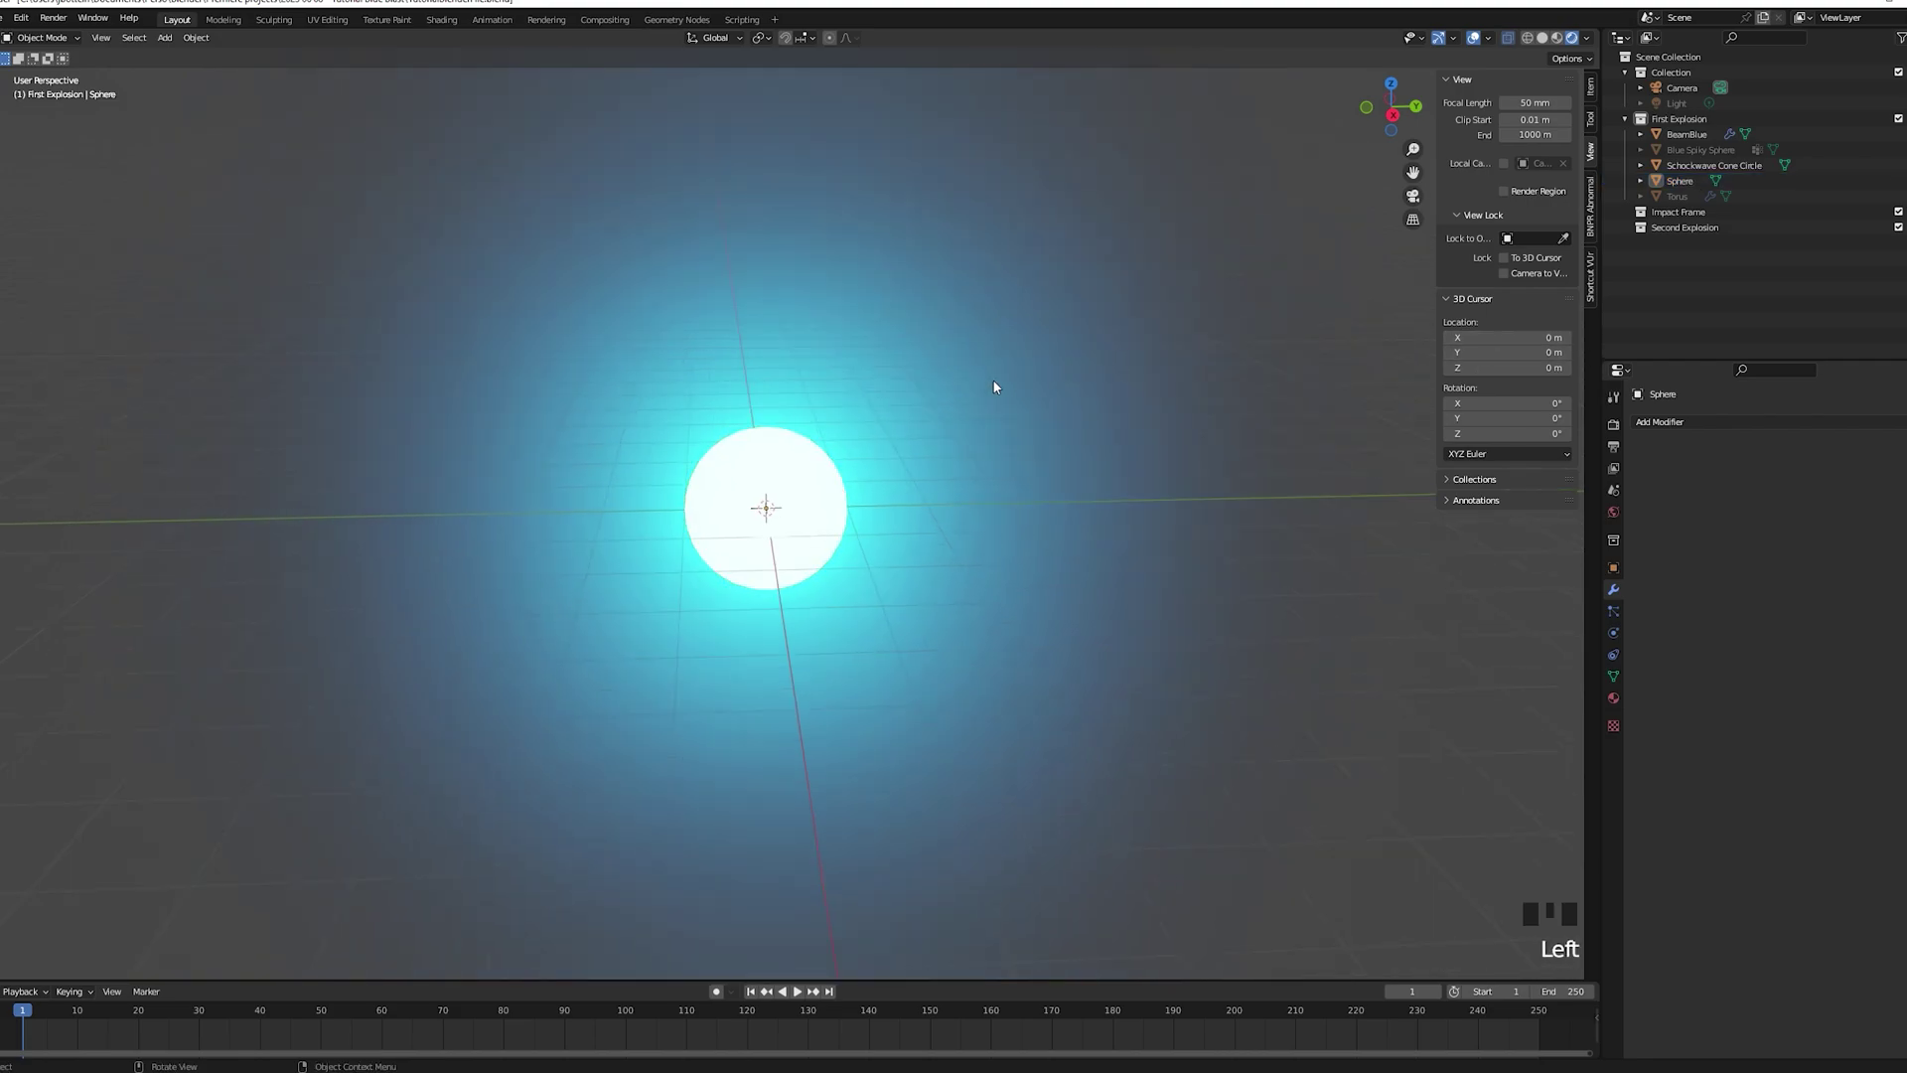
{"action": "key", "text": "alt+h"}
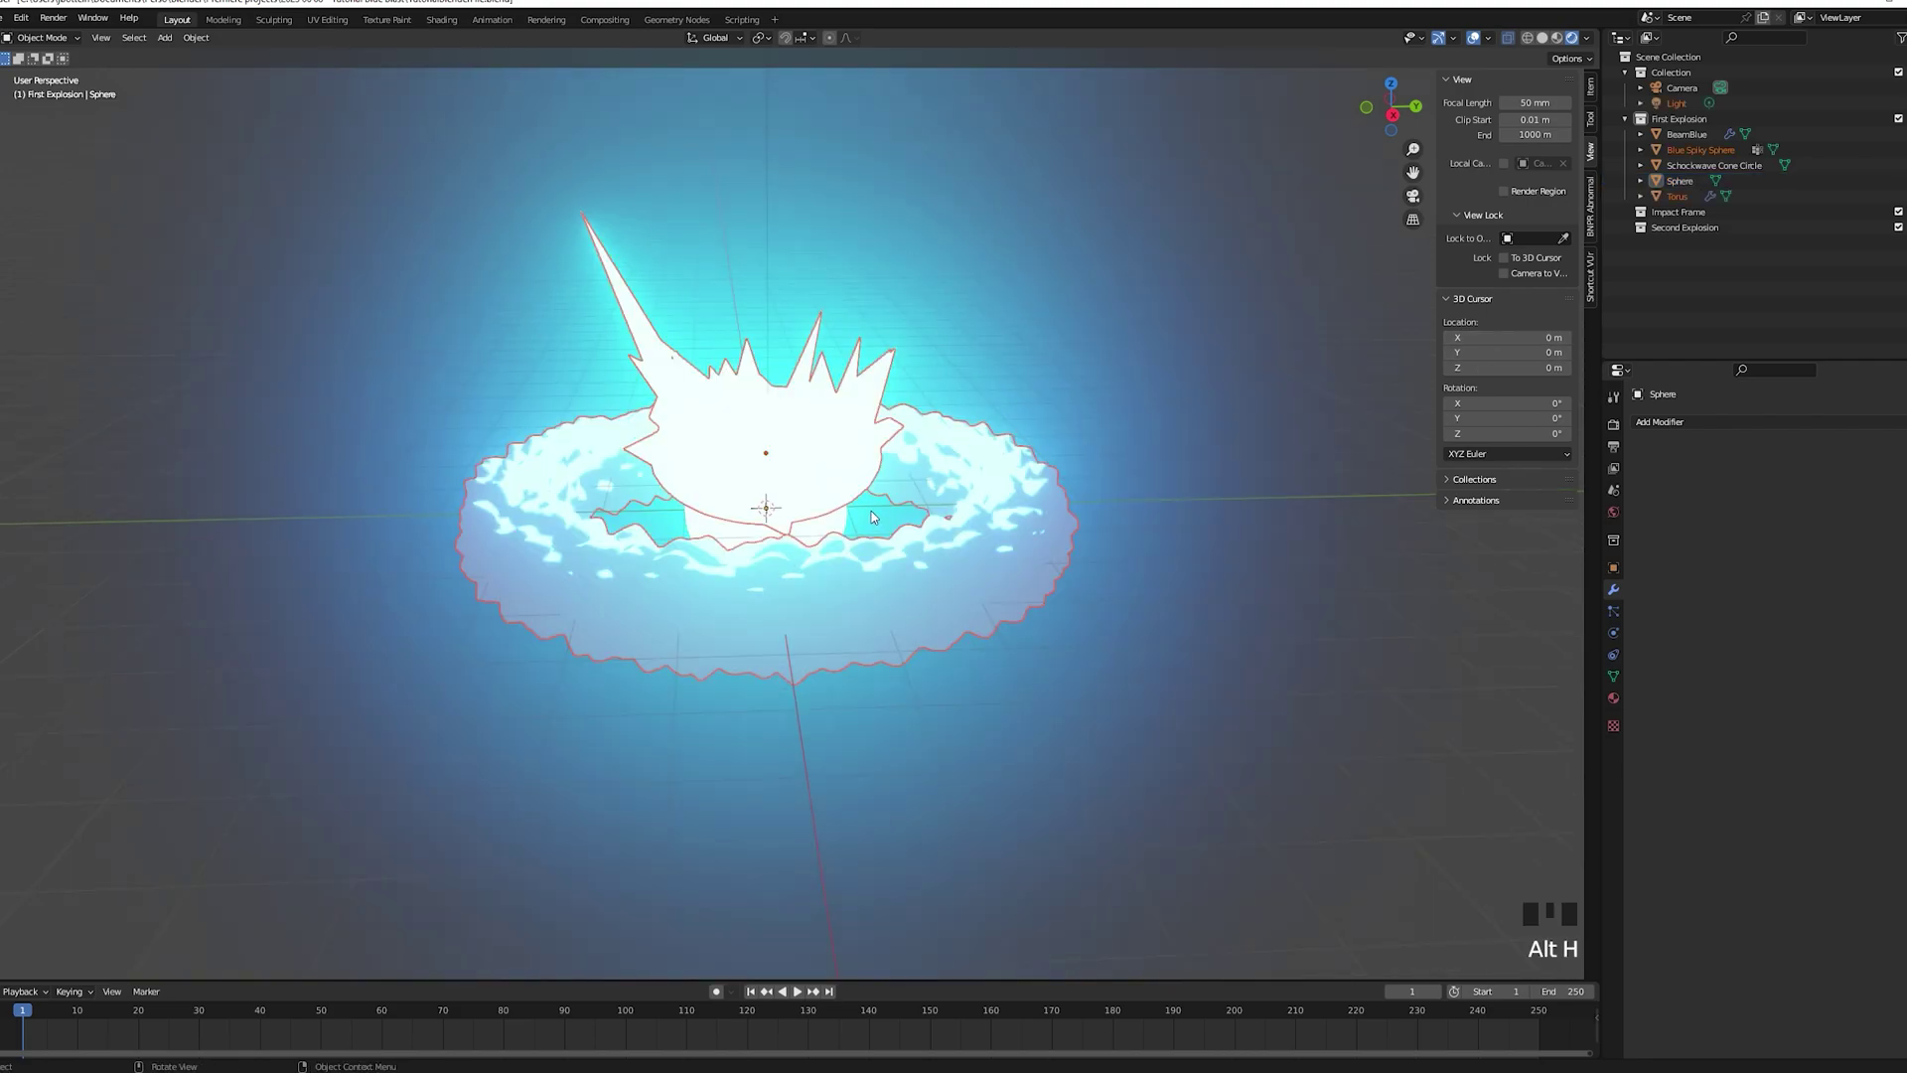
{"action": "key", "text": "h"}
{"action": "left_click", "coordinate": [807, 508]}
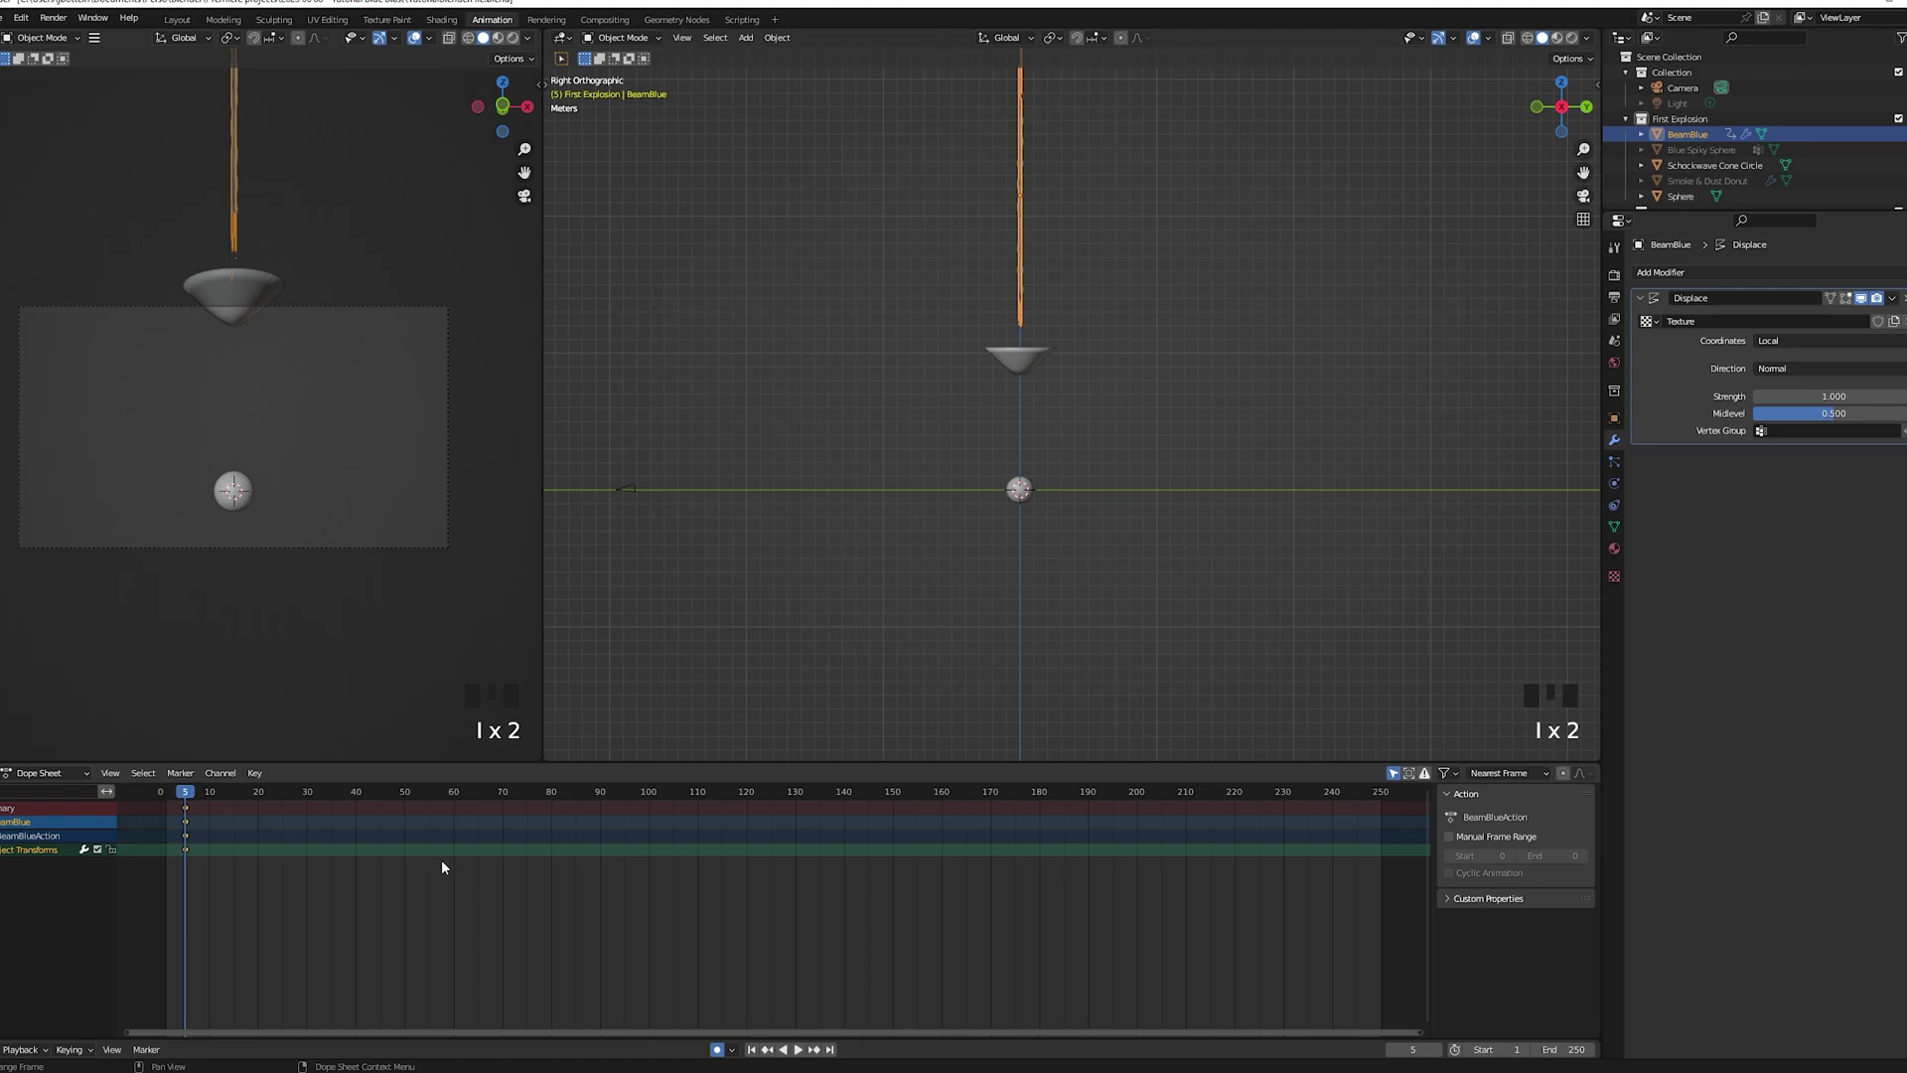
At frame 7, scale BeamBlue along Z until it passes through and below the sphere, and step through the neighbouring frames
{"action": "key", "text": "Right"}
{"action": "key", "text": "Right"}
{"action": "key", "text": "Right"}
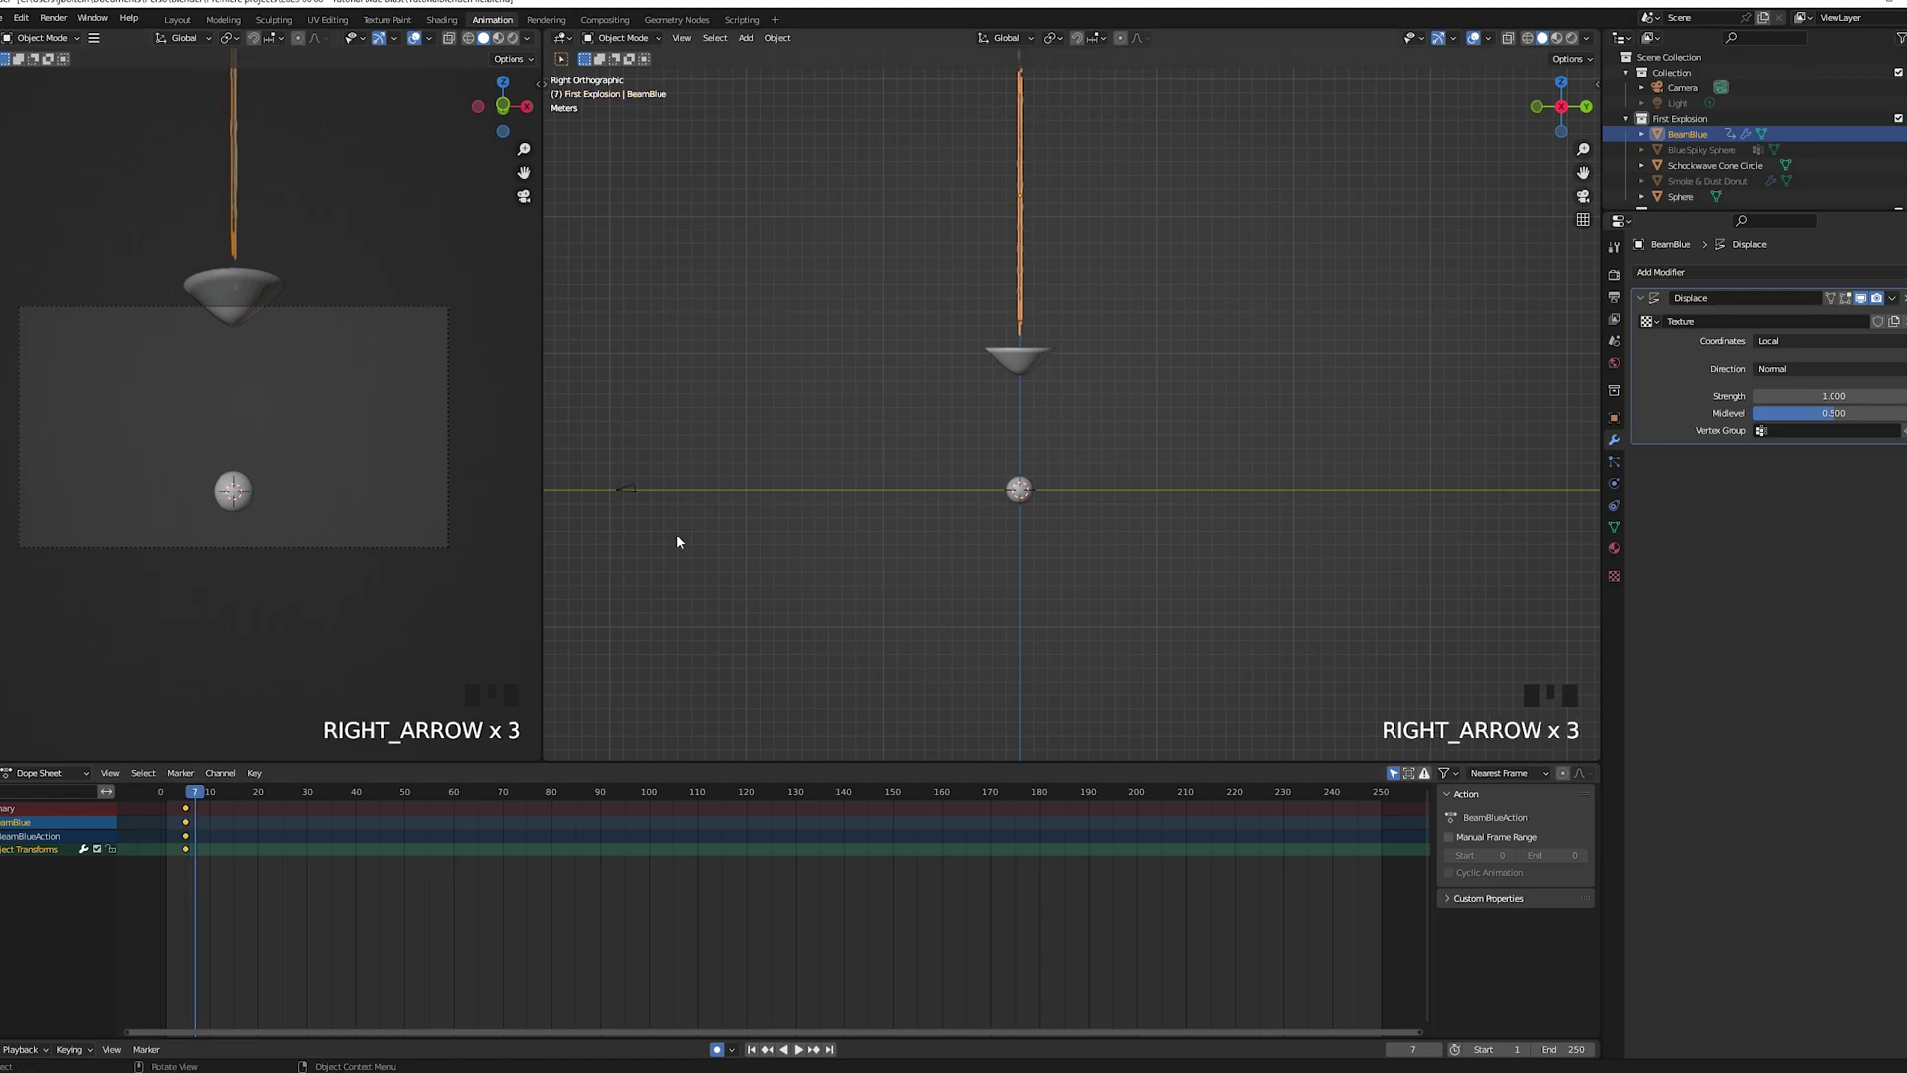
{"action": "key", "text": "s"}
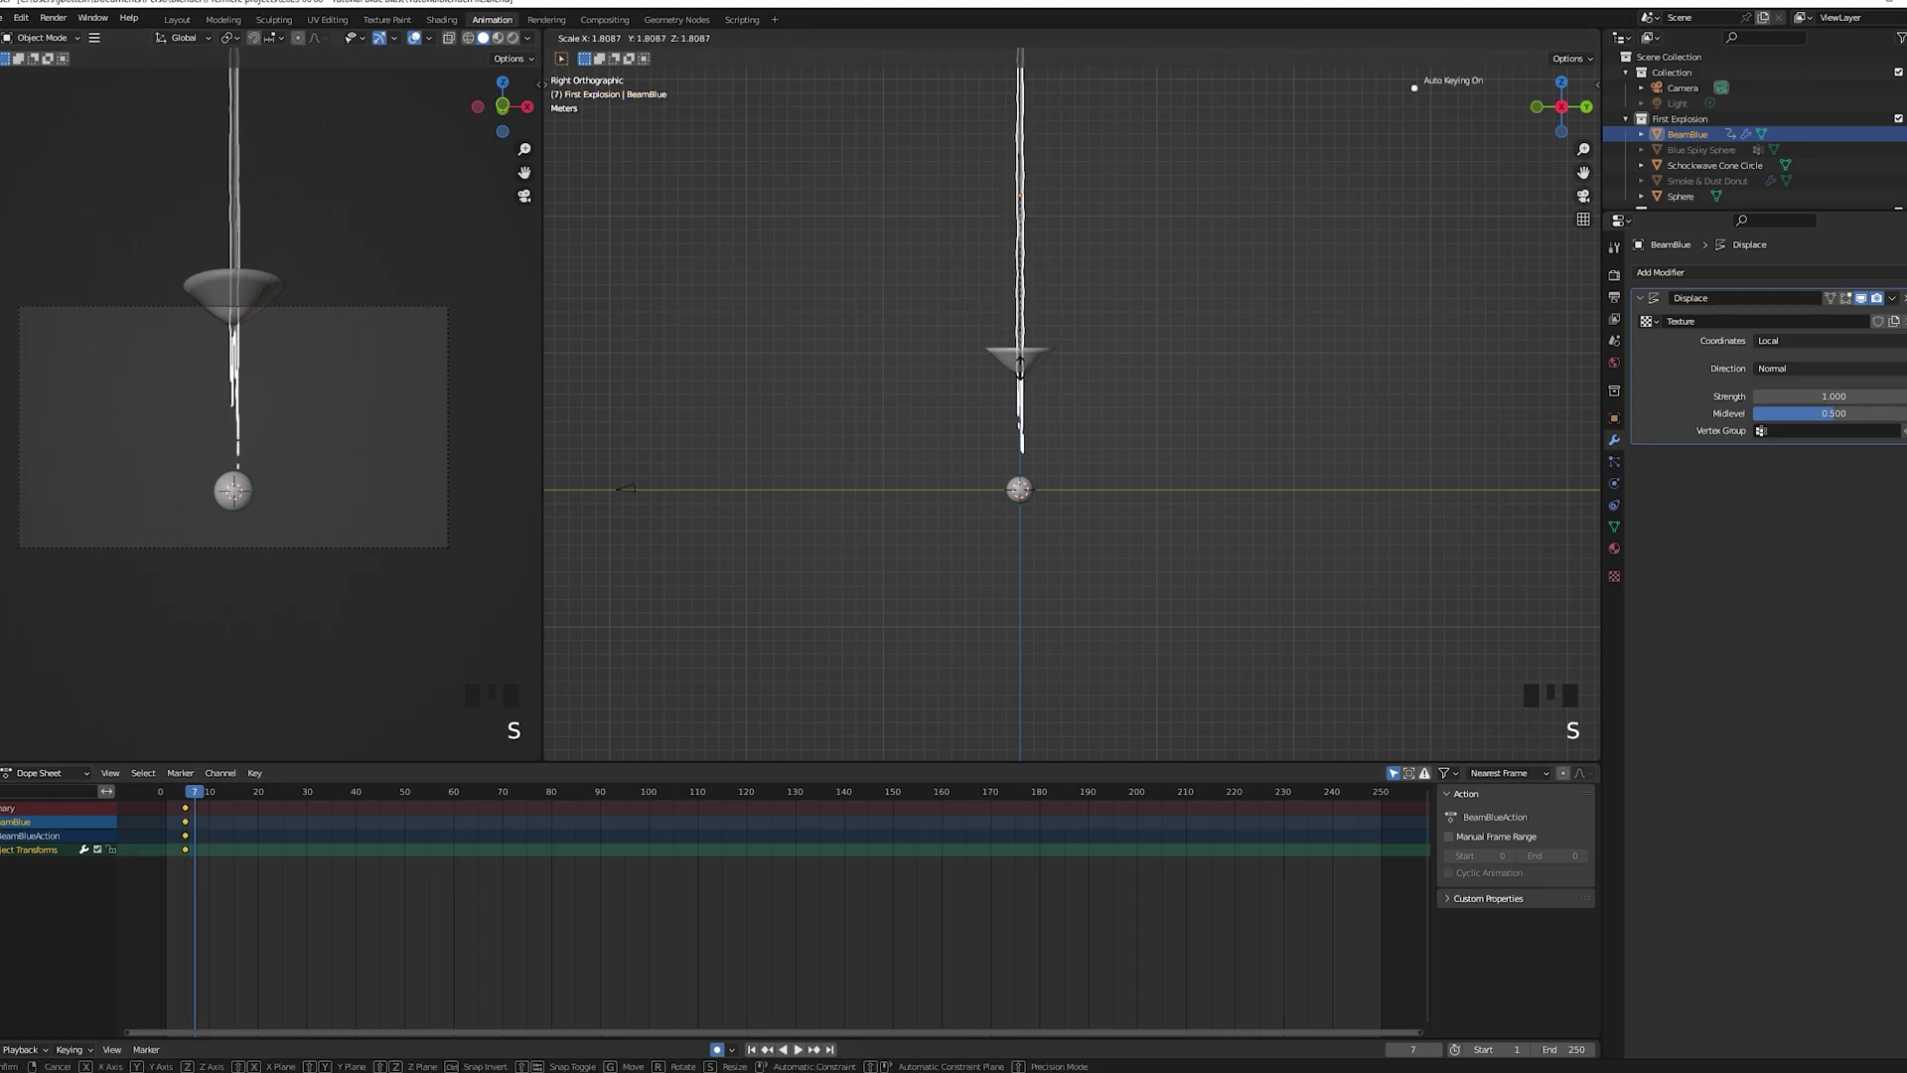
{"action": "key", "text": "z"}
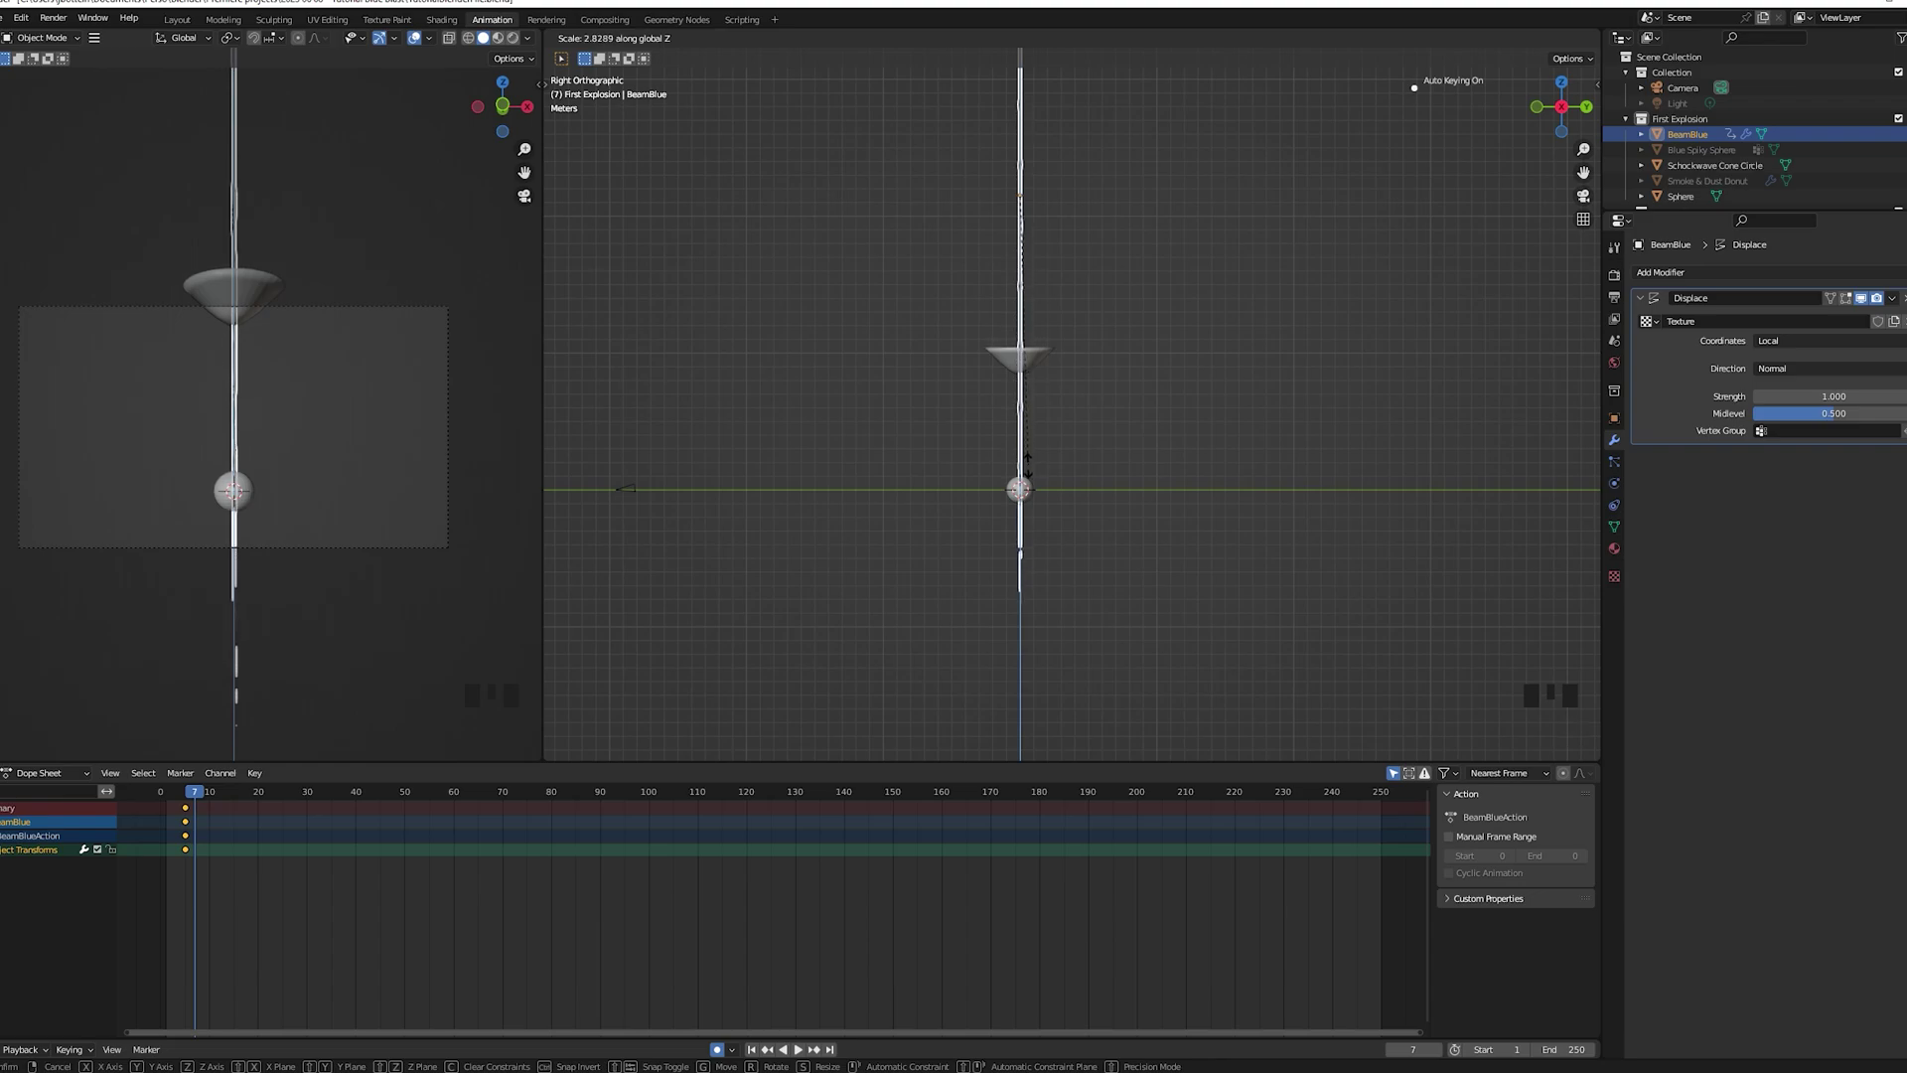
{"action": "left_click", "coordinate": [1014, 486]}
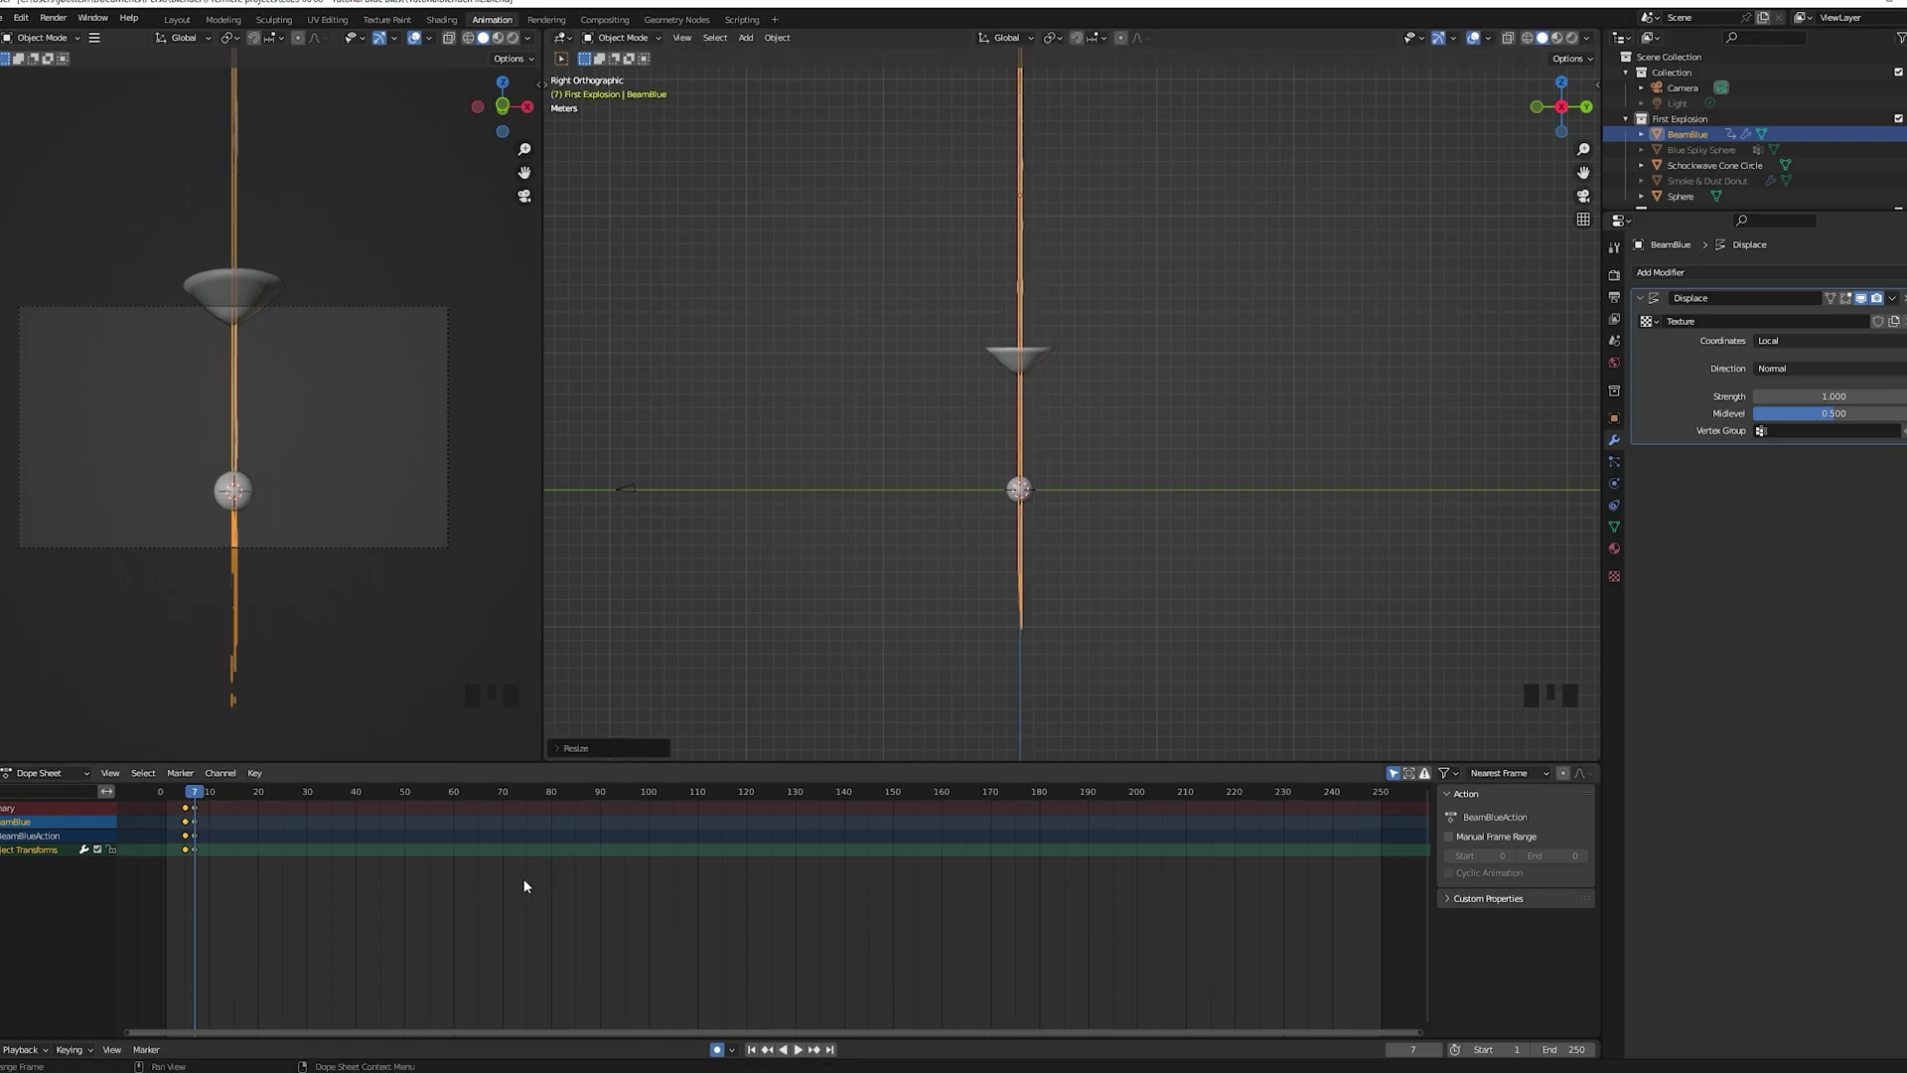
{"action": "key", "text": "Left"}
{"action": "key", "text": "Left"}
{"action": "key", "text": "Right"}
{"action": "key", "text": "Right"}
{"action": "key", "text": "Right"}
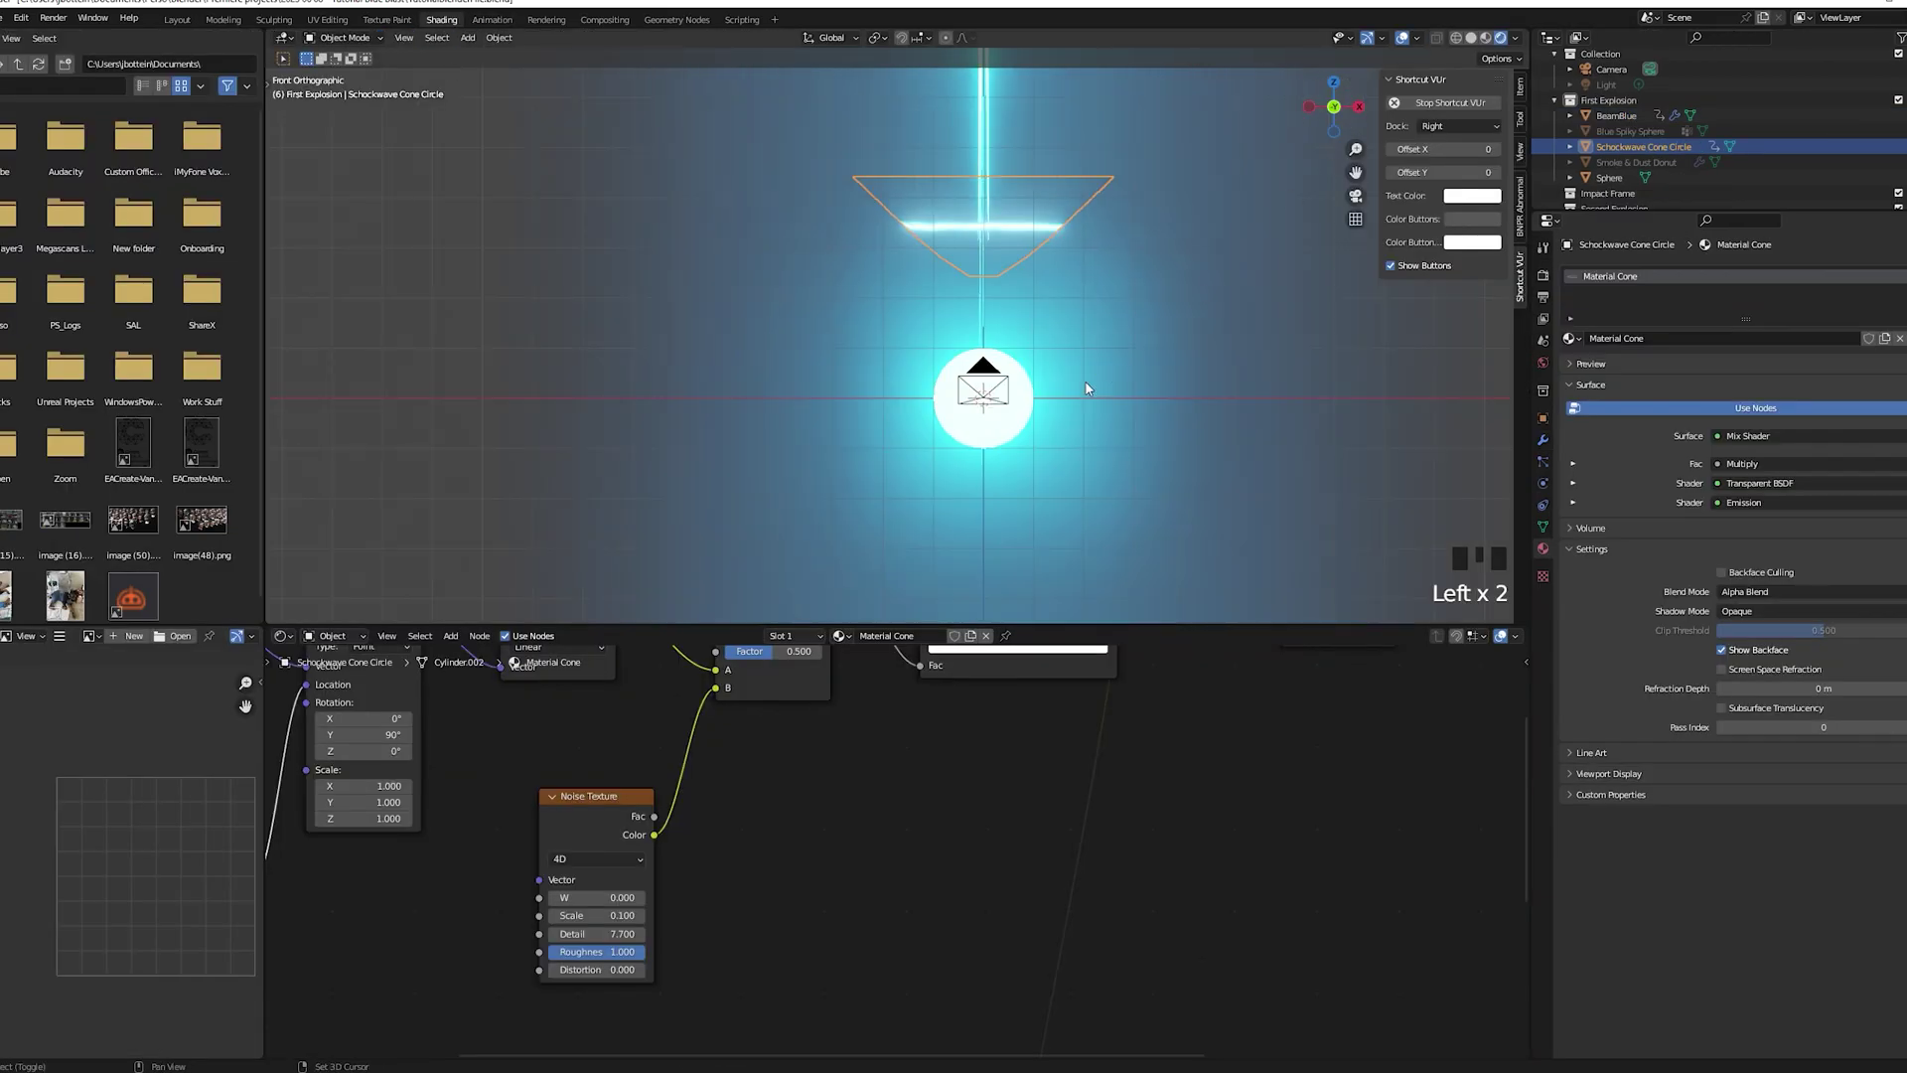
Set the Value node feeding Separate XYZ in the cone's material to 0.6 and add a driver to it
{"action": "mouse_move", "coordinate": [696, 844]}
{"action": "middle_mouse_down", "text": "shift"}
{"action": "mouse_move", "coordinate": [951, 878]}
{"action": "mouse_move", "coordinate": [1063, 808]}
{"action": "middle_mouse_up", "text": "shift"}
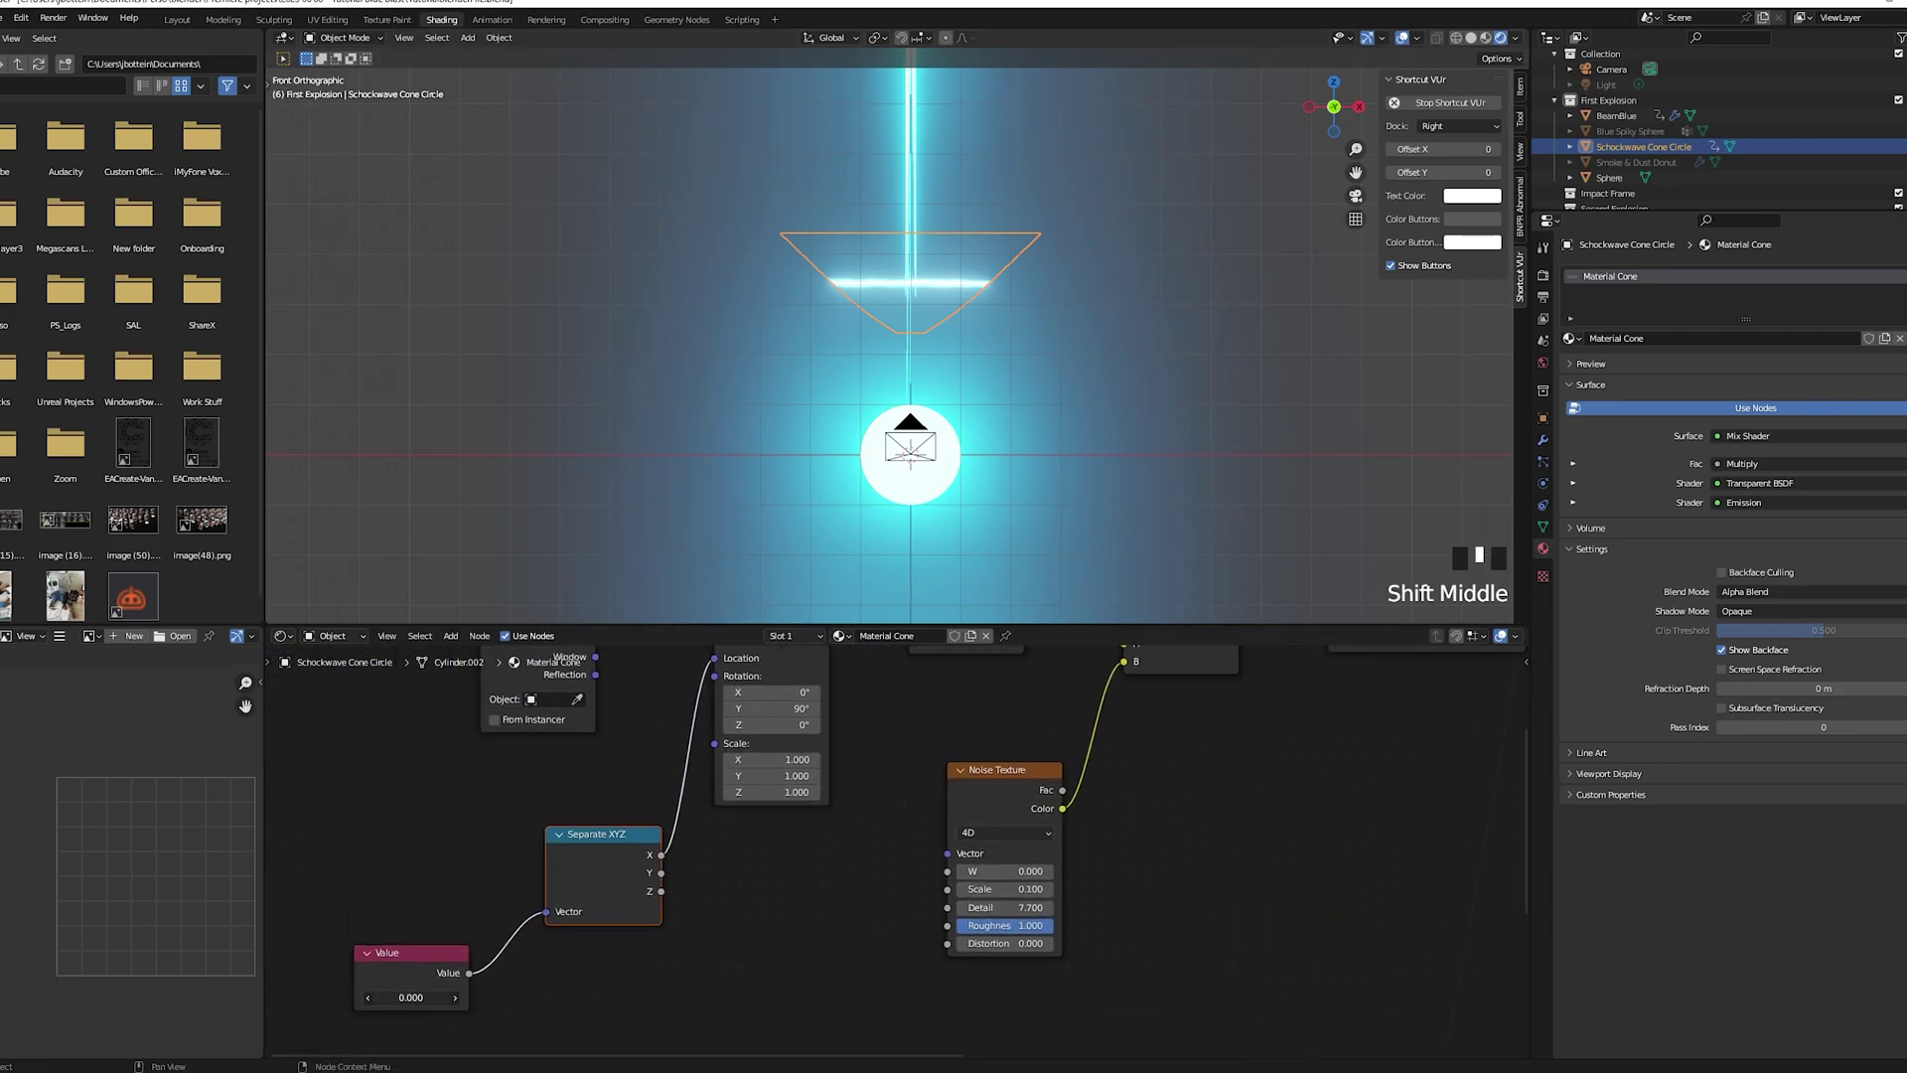
{"action": "mouse_move", "coordinate": [408, 997]}
{"action": "left_mouse_down"}
{"action": "mouse_move", "coordinate": [459, 997]}
{"action": "mouse_move", "coordinate": [425, 997]}
{"action": "left_mouse_up"}
{"action": "right_click", "coordinate": [413, 997]}
{"action": "left_click", "coordinate": [357, 897]}
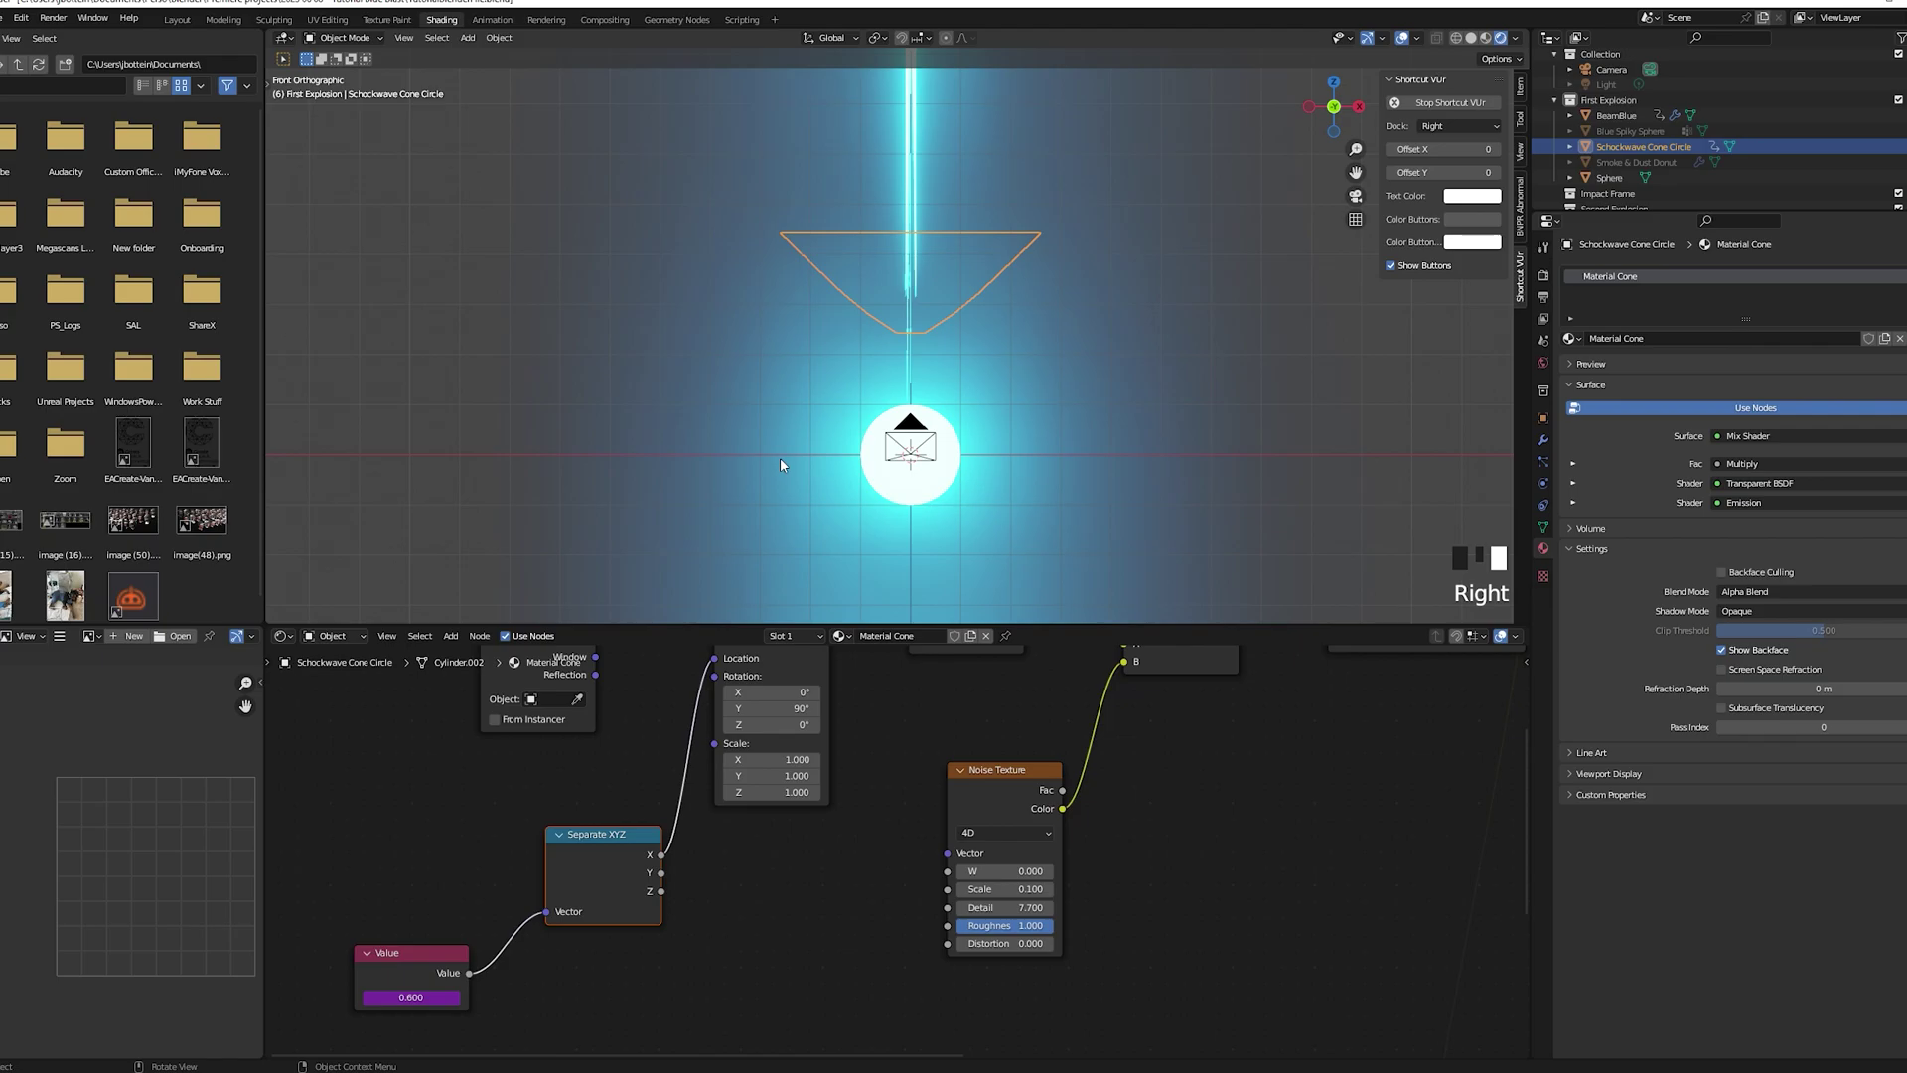
Deselect everything and add a circle-shaped empty at the origin
{"action": "key", "text": "alt+a"}
{"action": "key", "text": "ctrl+KP_3"}
{"action": "key", "text": "shift+a"}
{"action": "mouse_move", "coordinate": [781, 459]}
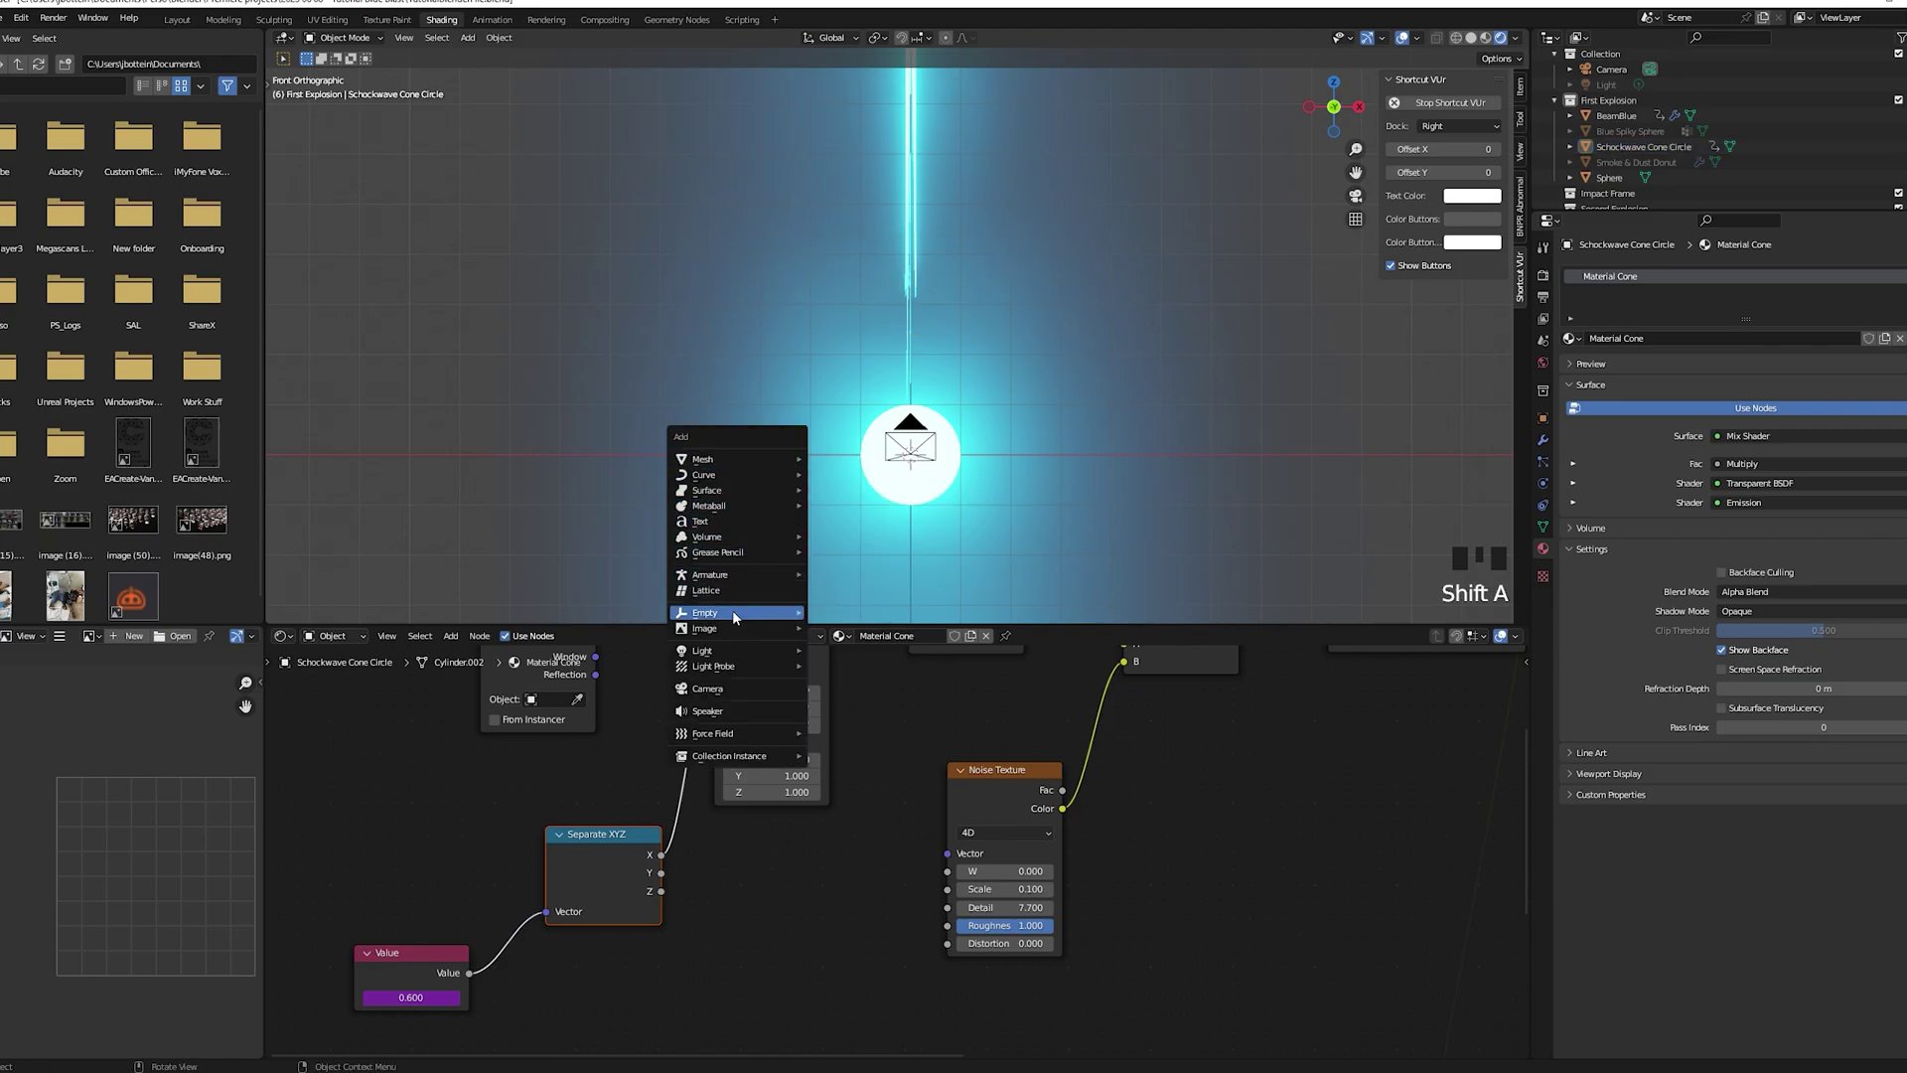
{"action": "mouse_move", "coordinate": [776, 620]}
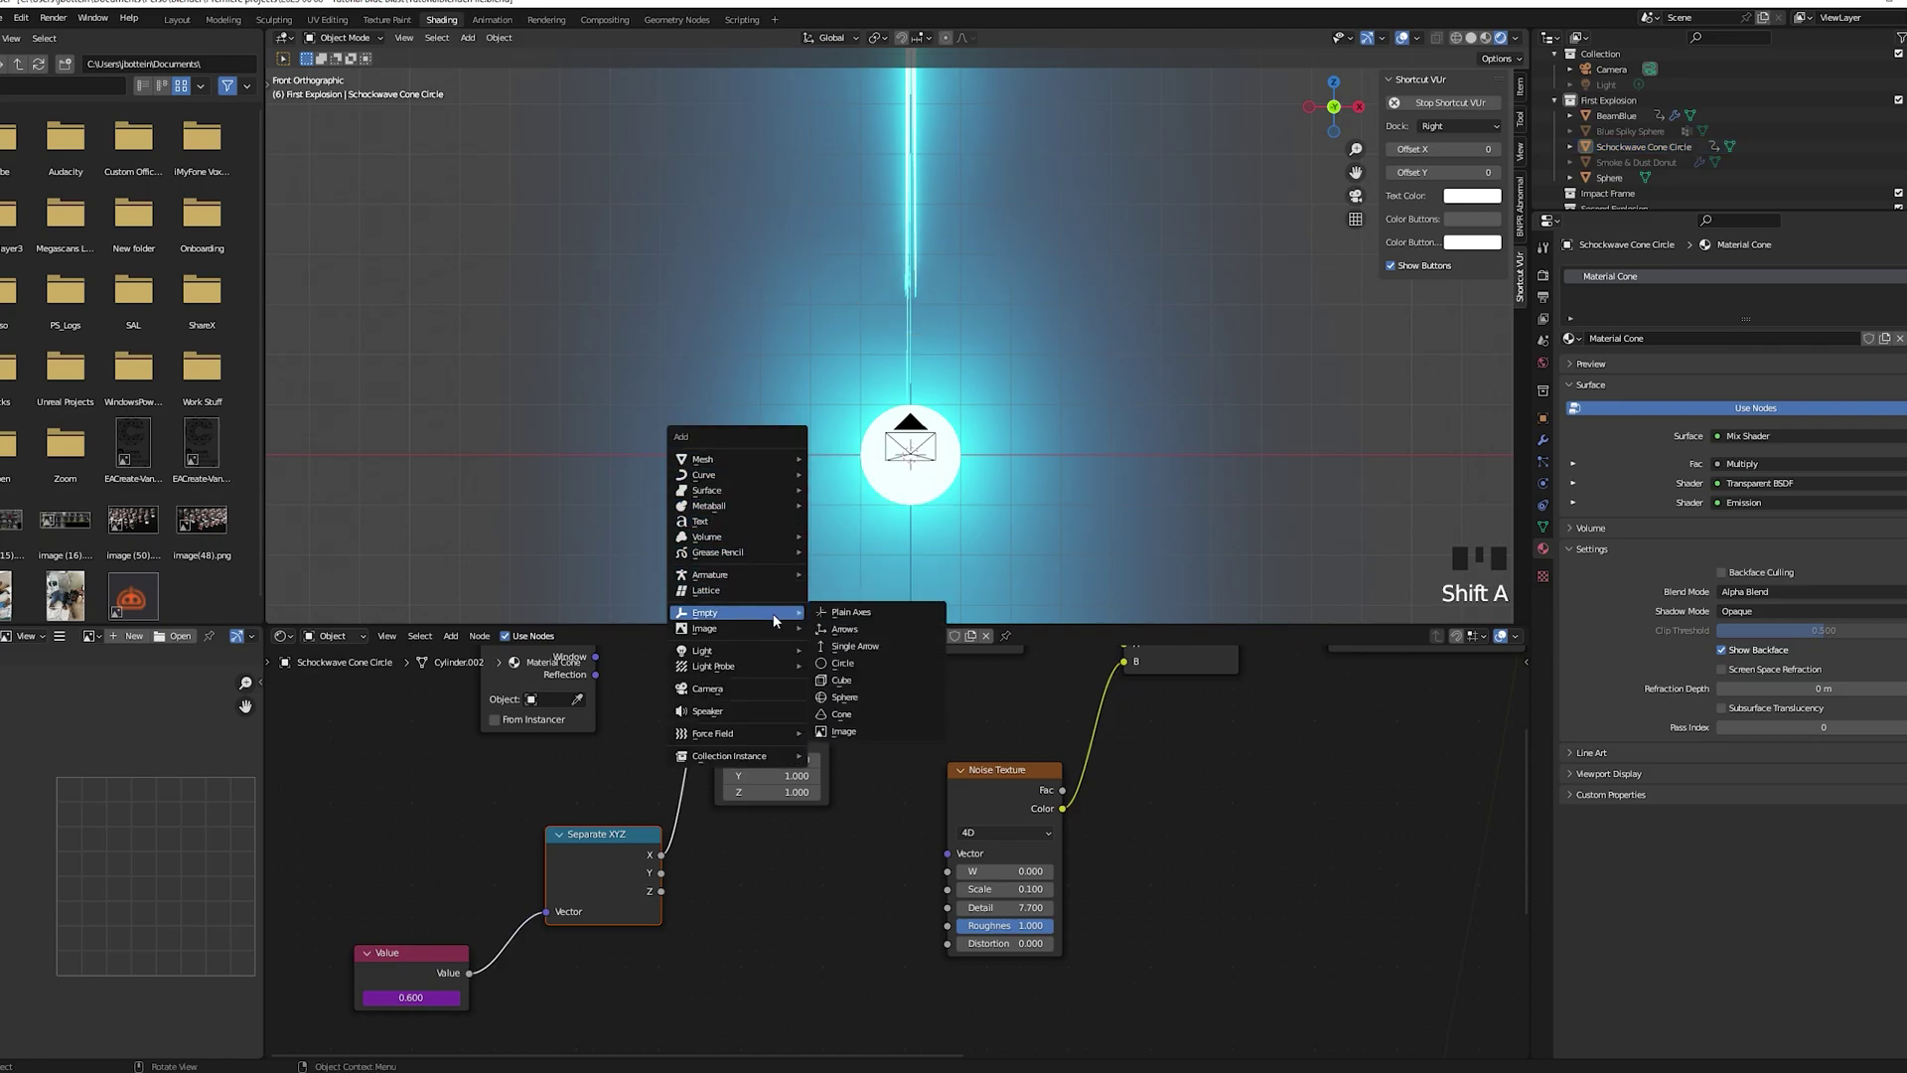
{"action": "left_click", "coordinate": [858, 663]}
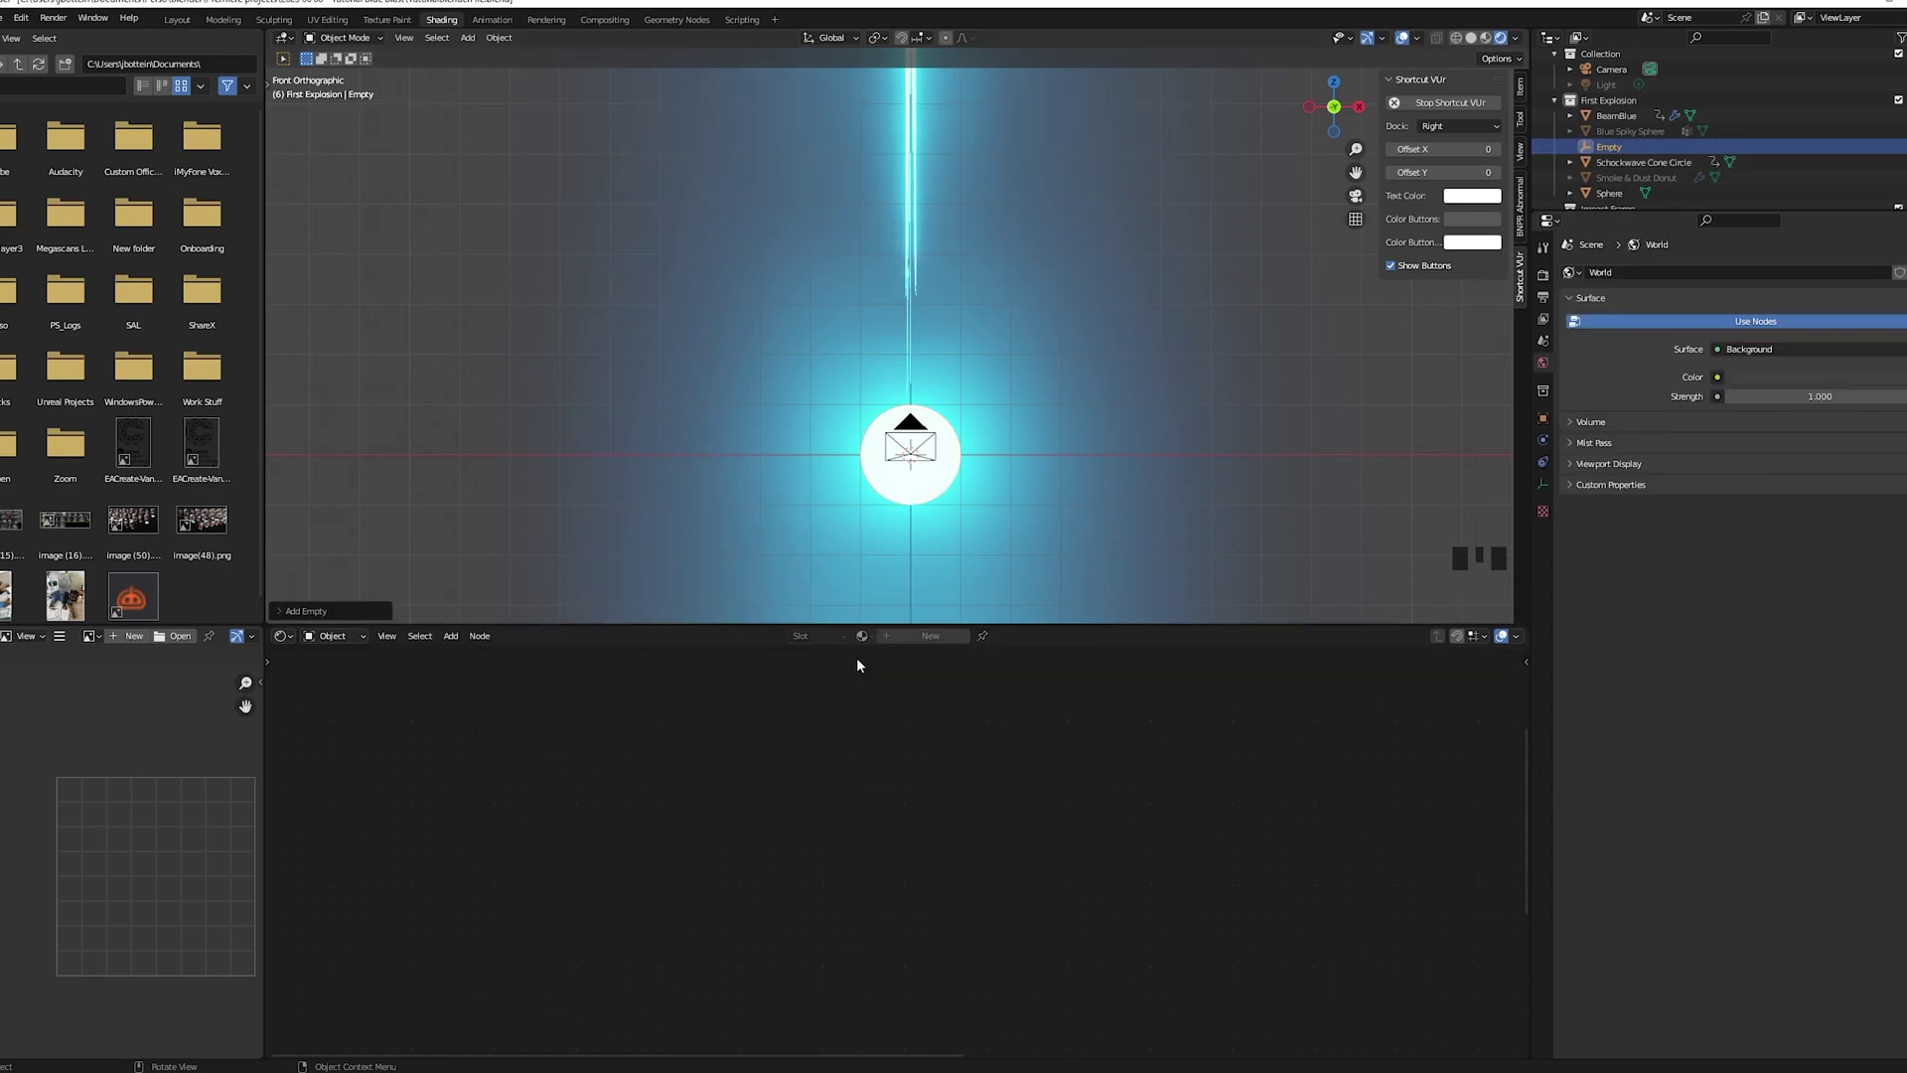
Rename the new empty to "Empty for shockwave"
{"action": "left_click", "coordinate": [1630, 147]}
{"action": "double_click", "coordinate": [1630, 147]}
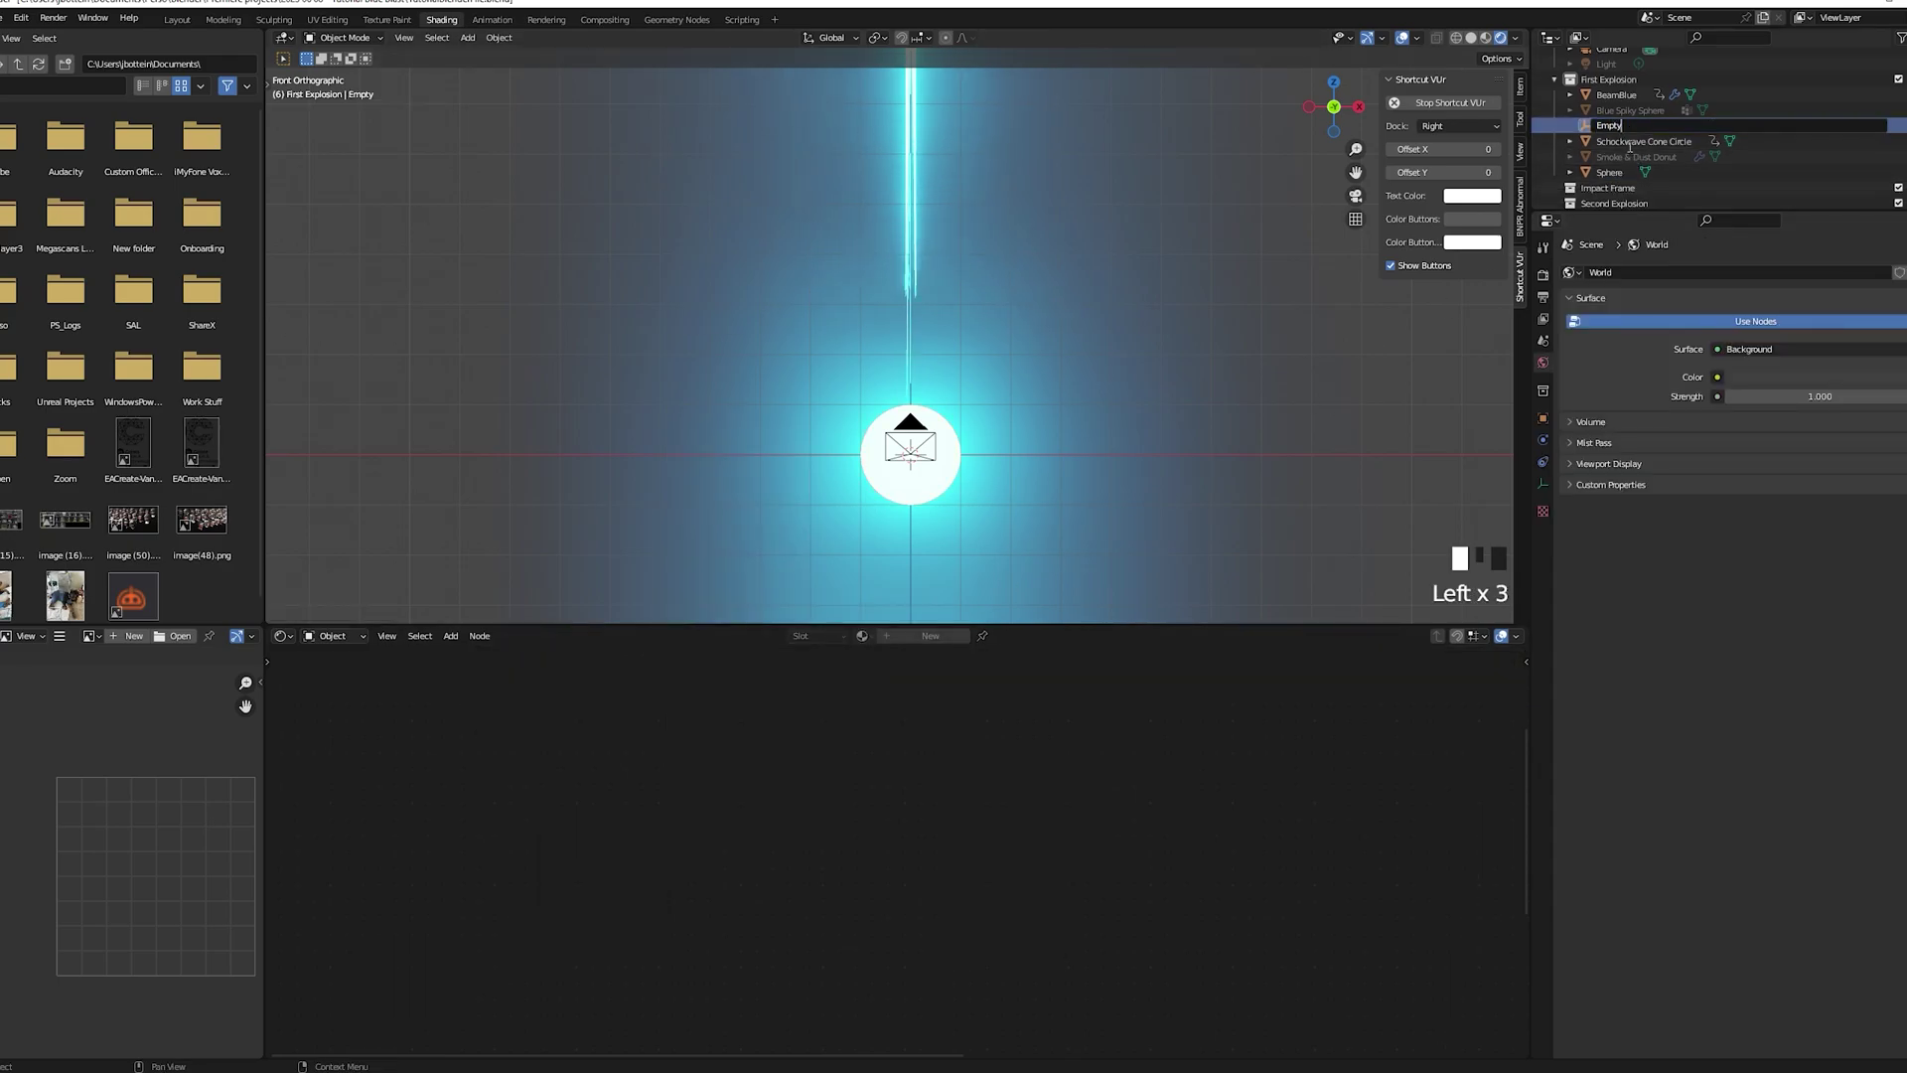
{"action": "type", "text": "for shockwae"}
{"action": "key", "text": "BackSpace"}
{"action": "type", "text": "ve"}
{"action": "left_click", "coordinate": [1630, 153]}
Insert location, rotation and scale keyframes for the shockwave empty in the Animation workspace
{"action": "left_click", "coordinate": [927, 268]}
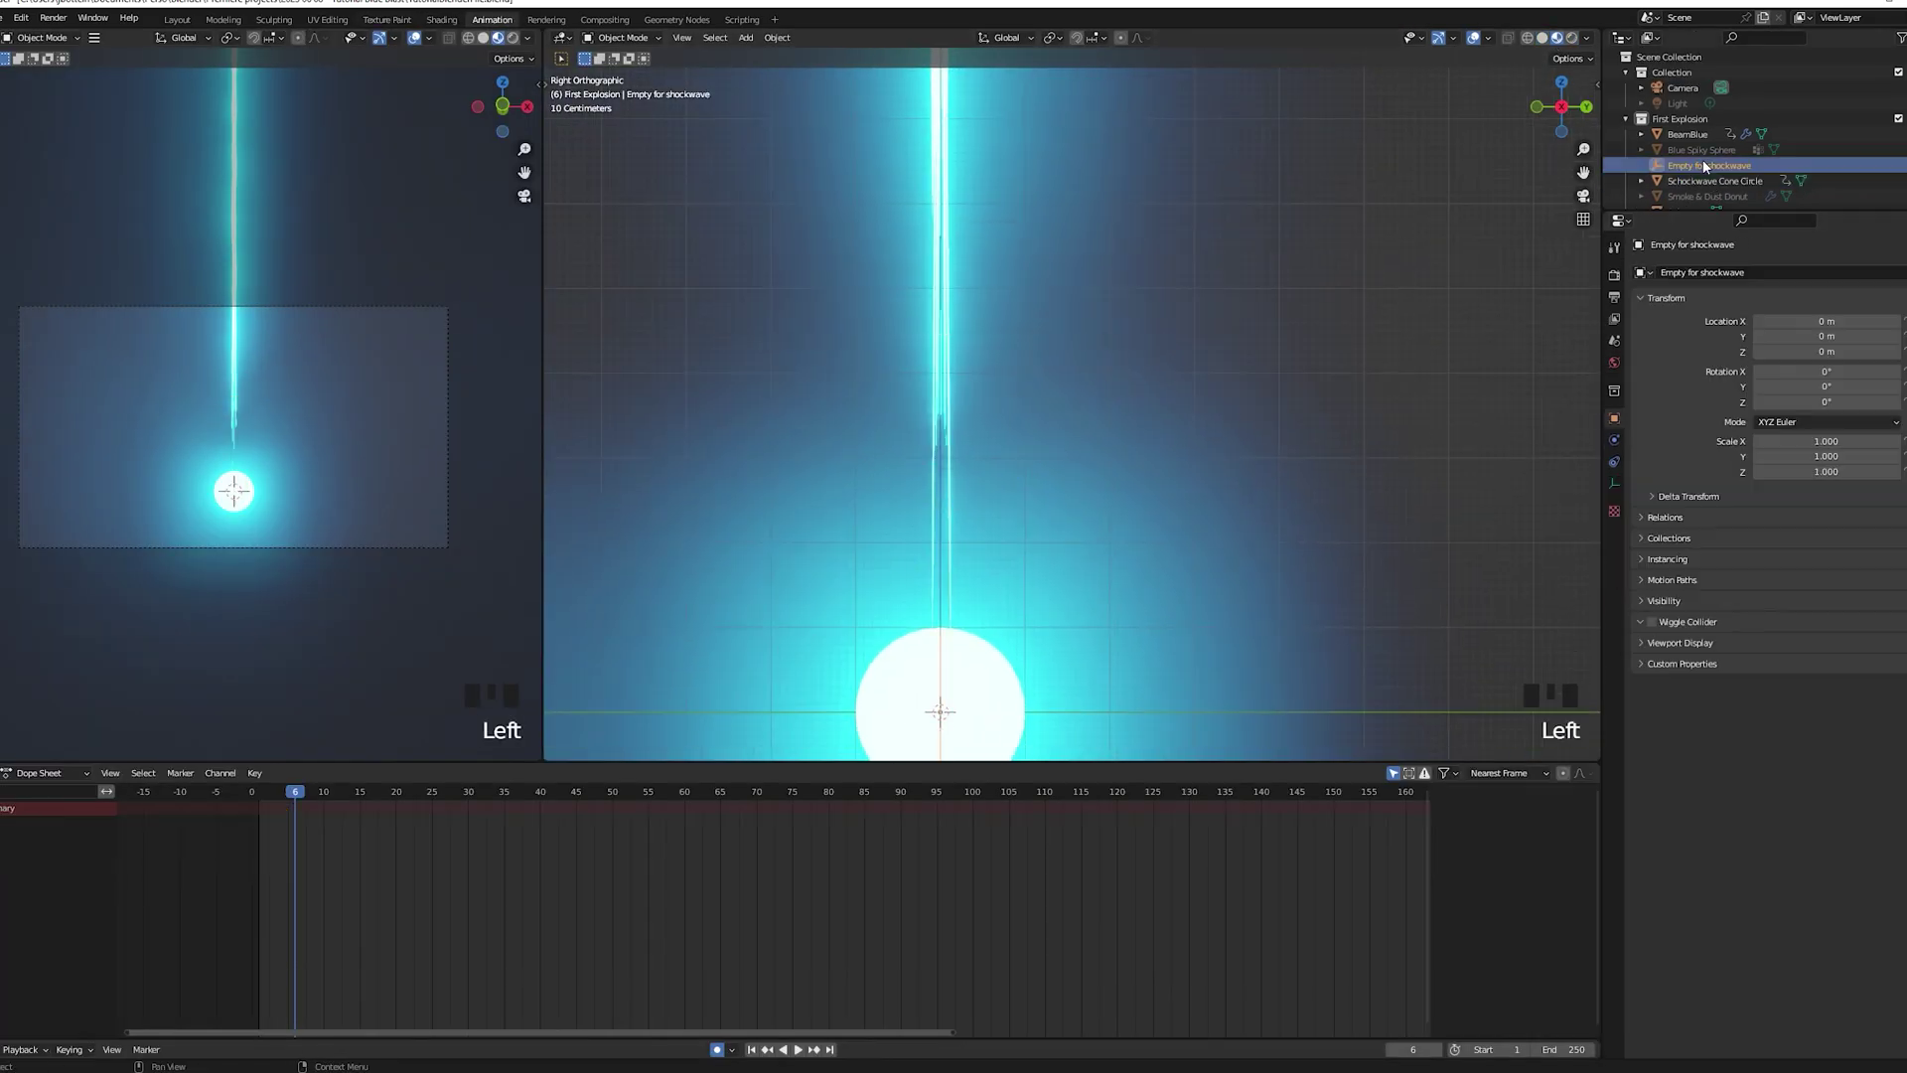
{"action": "key", "text": "i"}
{"action": "left_click", "coordinate": [864, 409]}
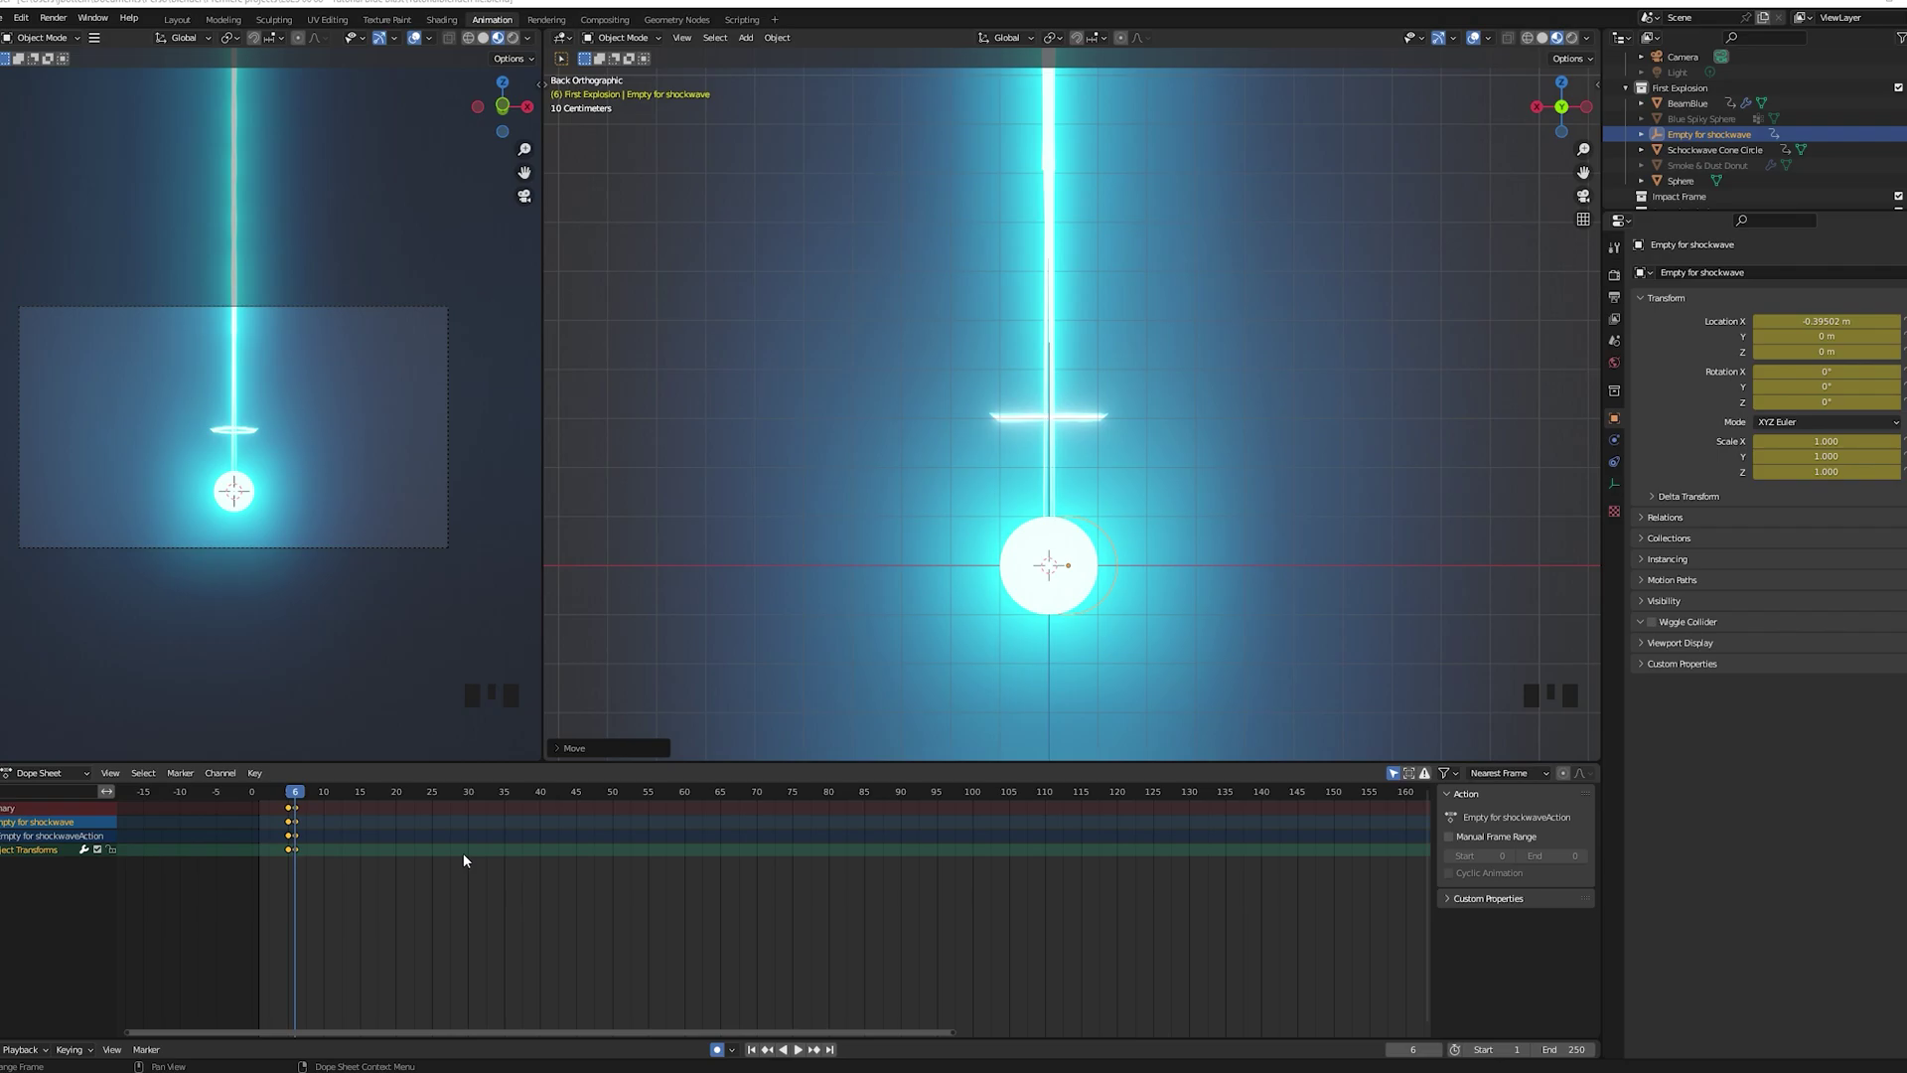
At frame 15, move the shockwave empty further towards negative X so the ring rises and widens, and keyframe it
{"action": "left_click", "coordinate": [438, 884]}
{"action": "key", "text": "Left"}
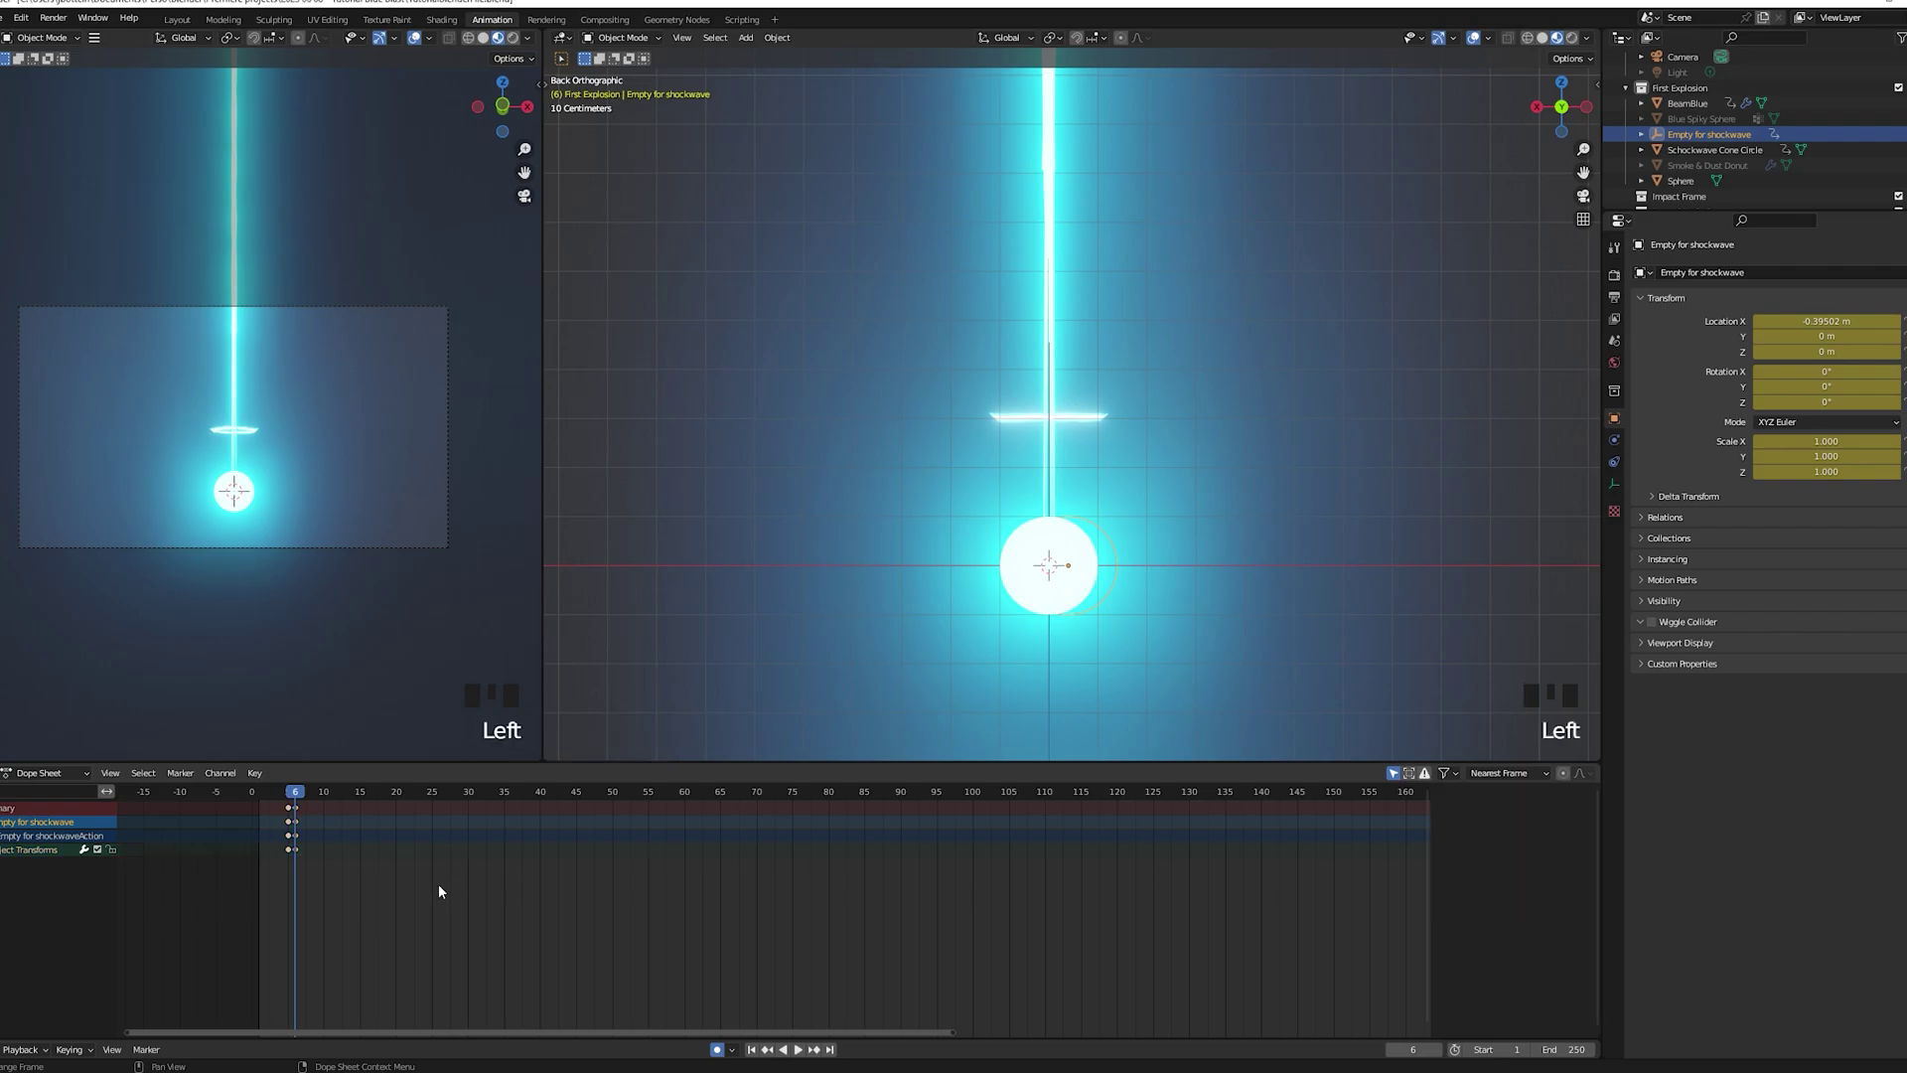
{"action": "key", "text": "Right"}
{"action": "key", "text": "Right"}
{"action": "key", "text": "Right"}
{"action": "key", "text": "Right"}
{"action": "key", "text": "Right"}
{"action": "key", "text": "Right"}
{"action": "key", "text": "Right"}
{"action": "key", "text": "Right"}
{"action": "key", "text": "Right"}
{"action": "key", "text": "Right"}
{"action": "key", "text": "Right"}
{"action": "key", "text": "Right"}
{"action": "key", "text": "Right"}
{"action": "left_click", "coordinate": [1026, 427]}
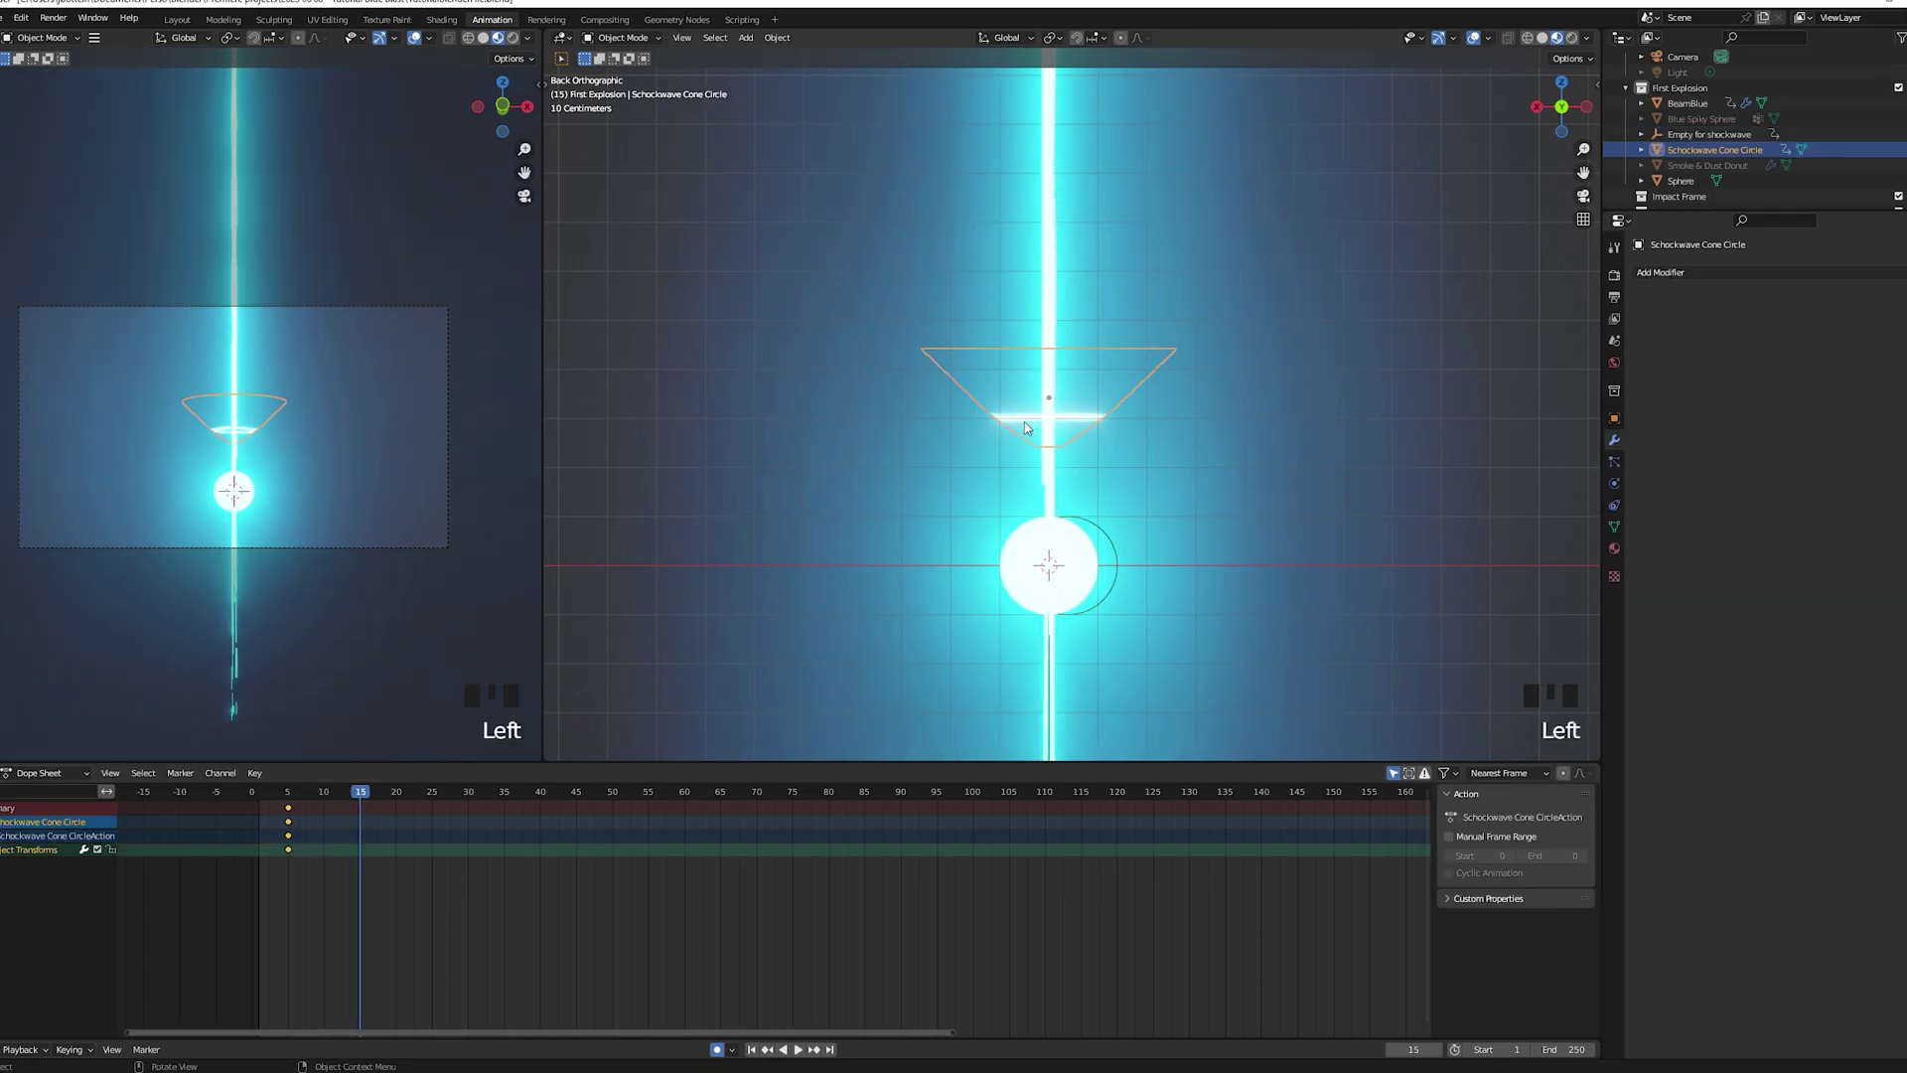
{"action": "left_click", "coordinate": [1118, 579]}
{"action": "key", "text": "g"}
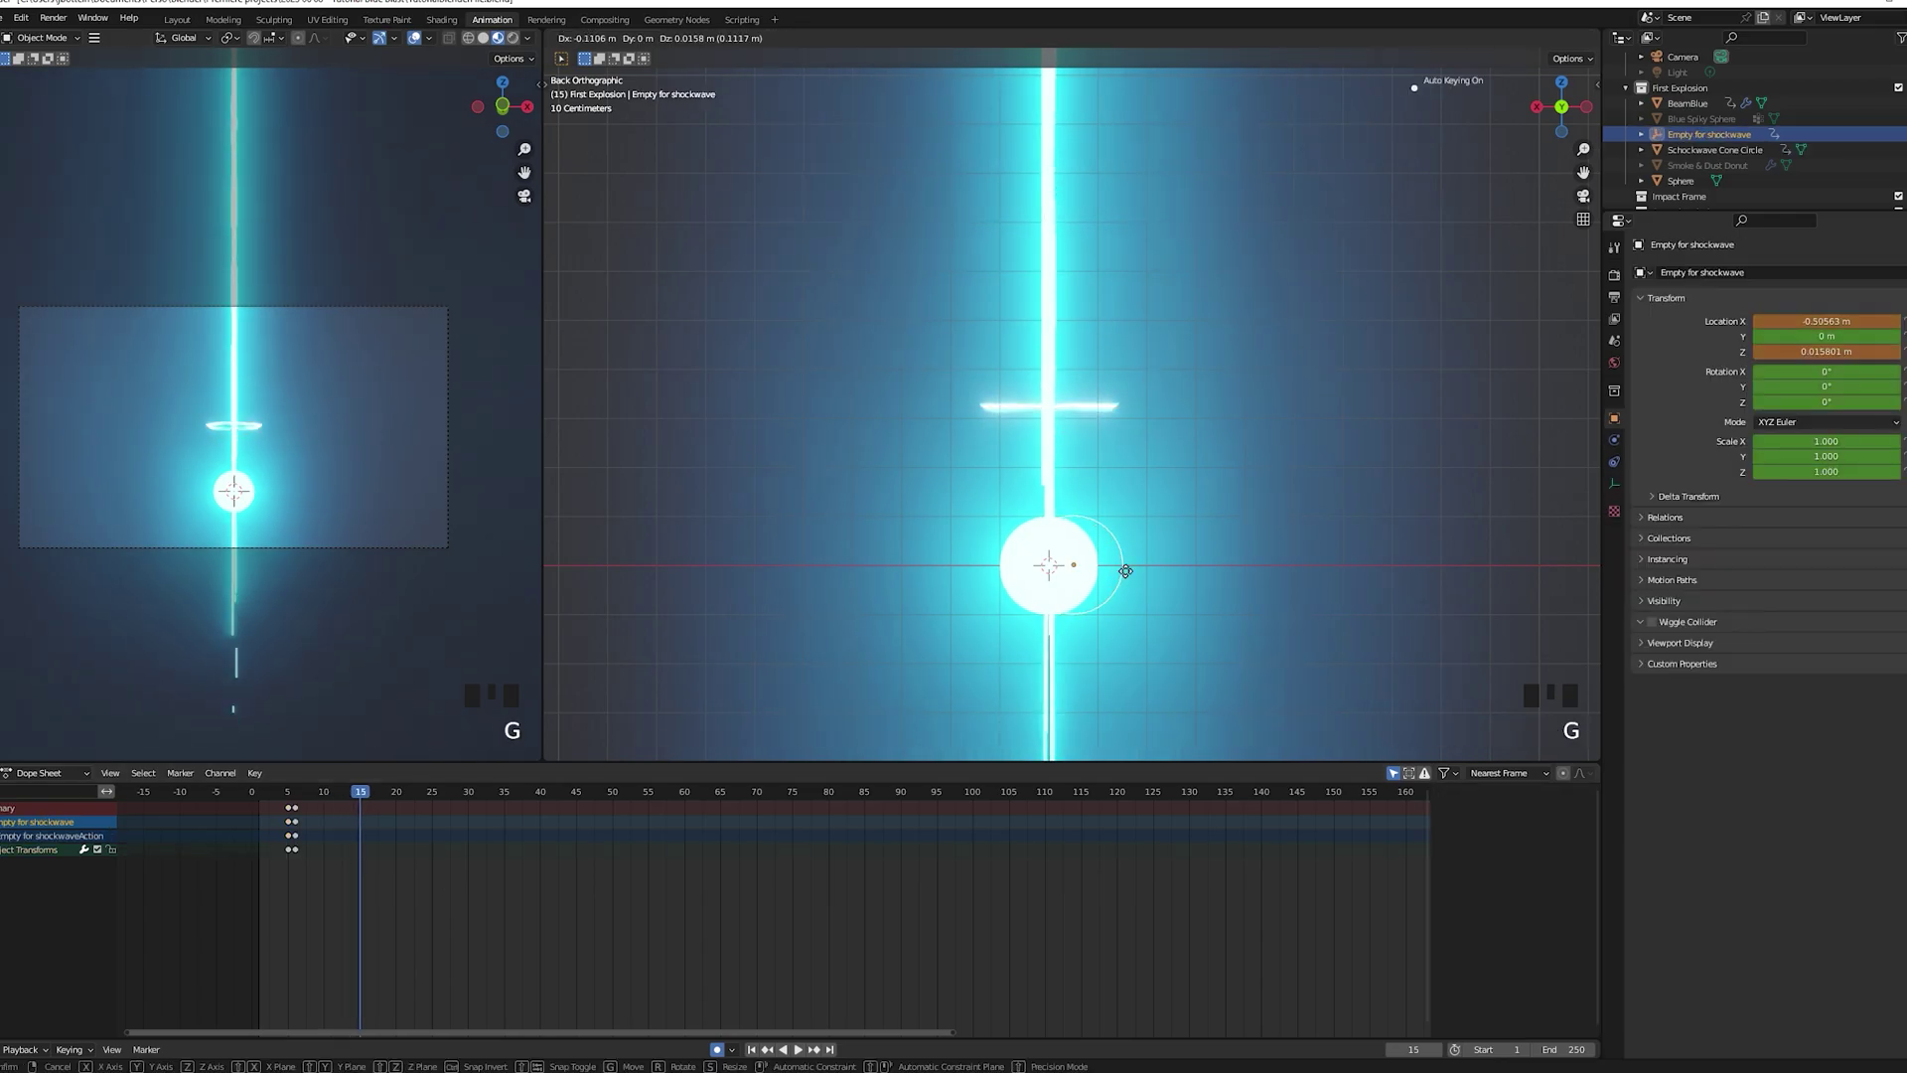
{"action": "left_click", "coordinate": [1154, 565]}
{"action": "key", "text": "i"}
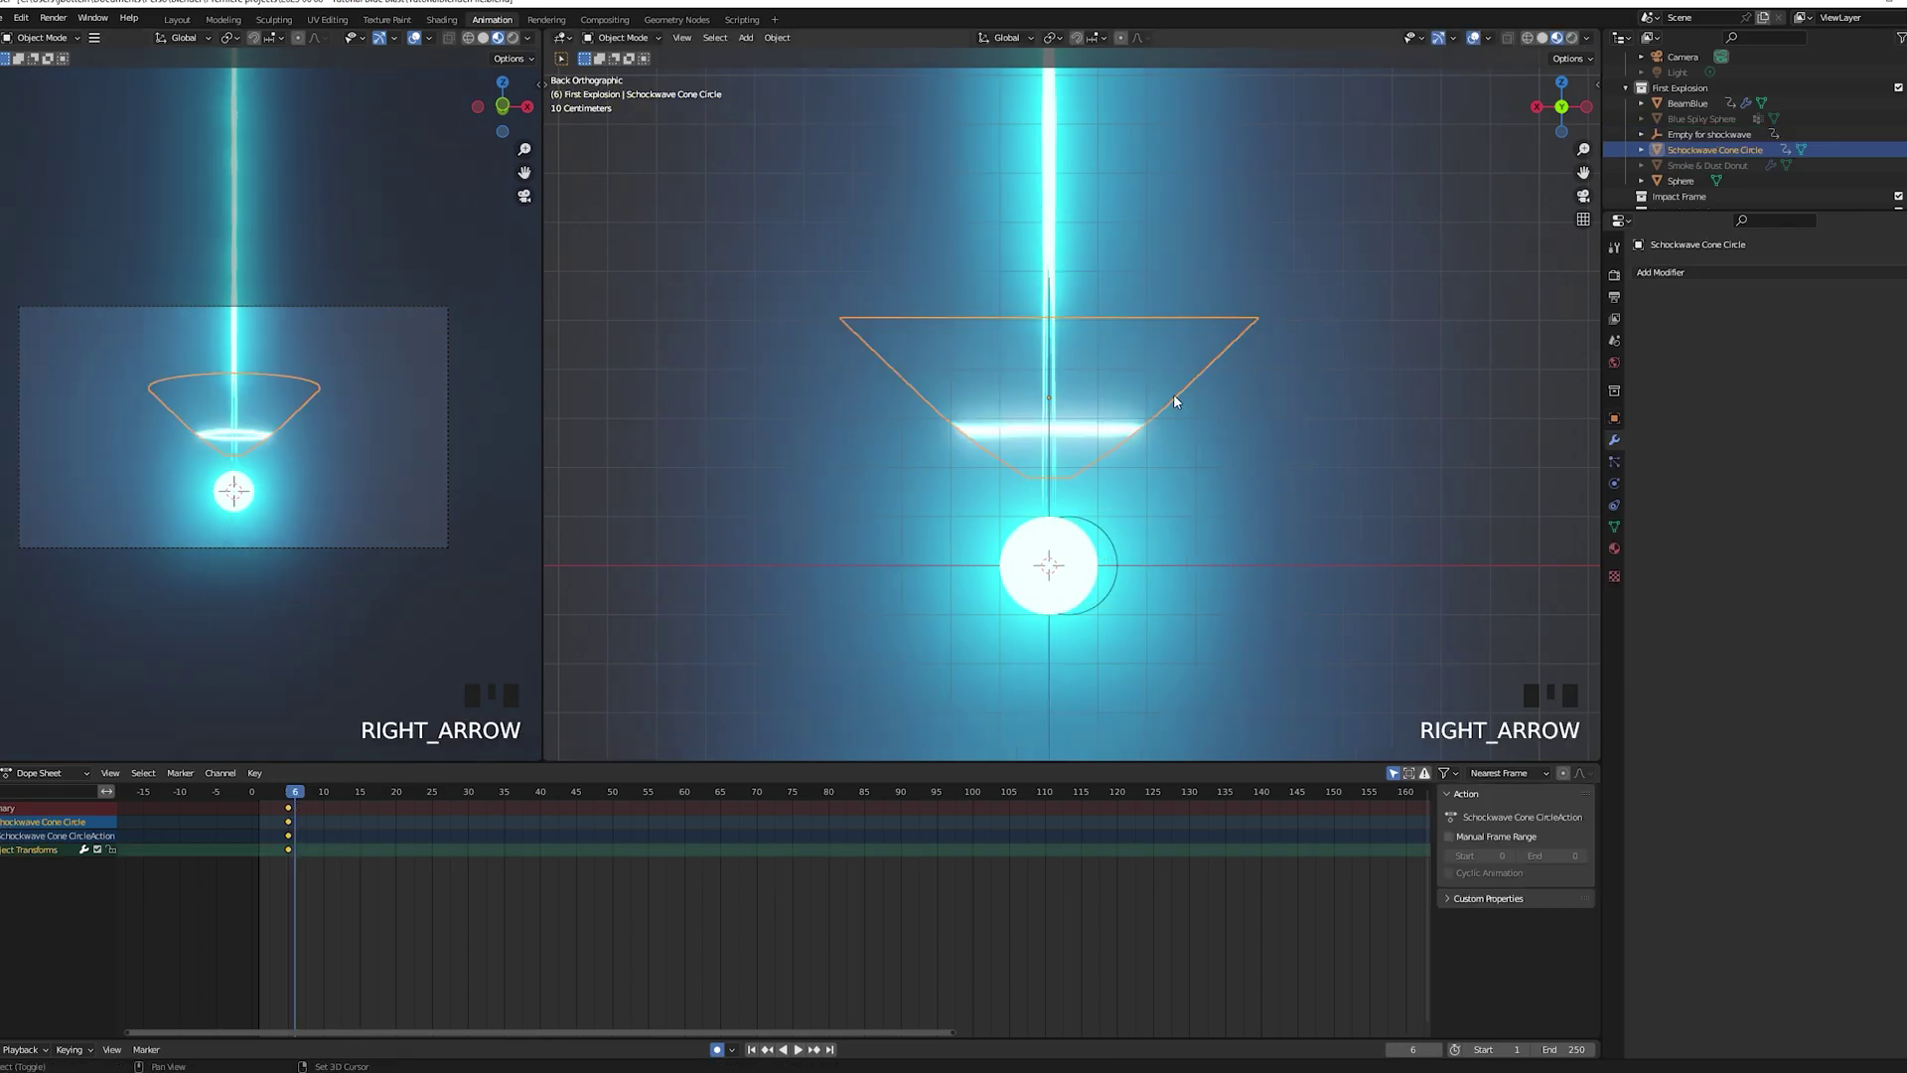
Duplicate the shockwave cone circle twice, stacking the copies above it along Z
{"action": "key", "text": "shift+d"}
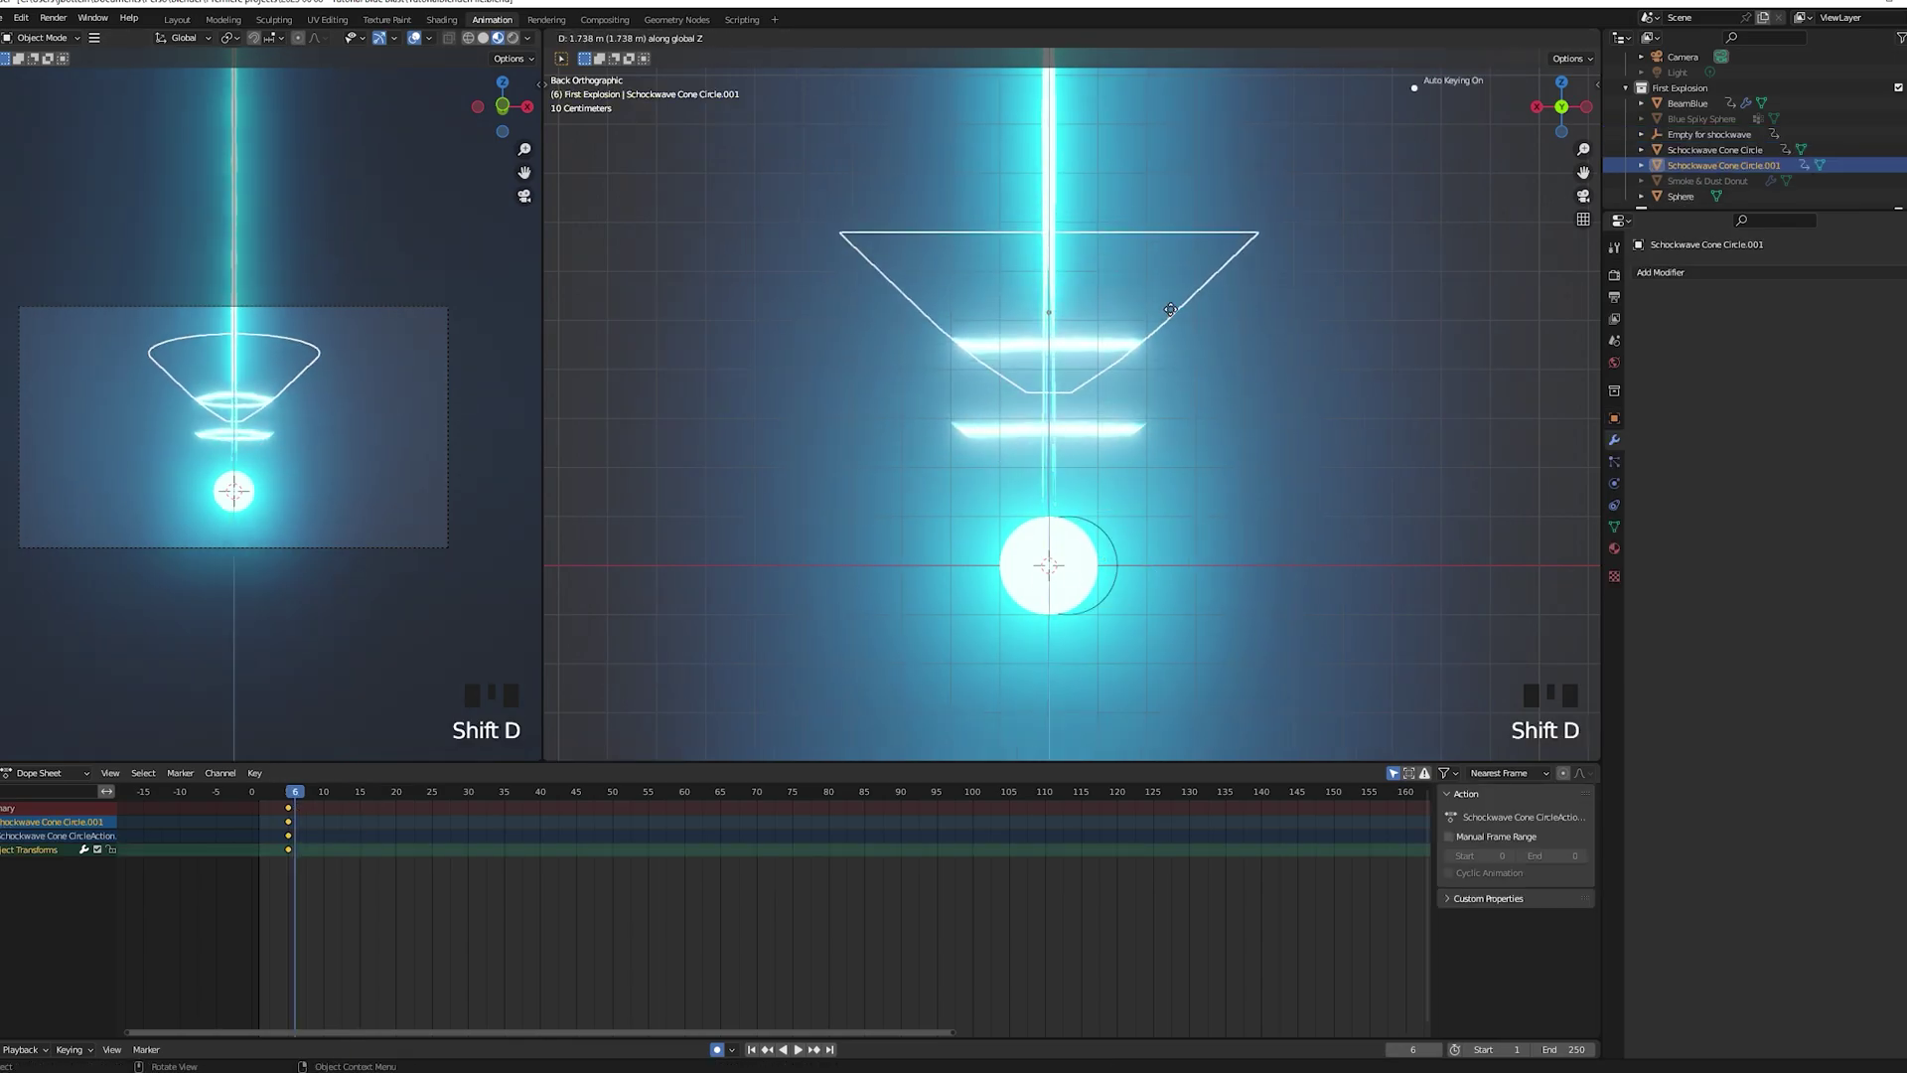
{"action": "left_click", "coordinate": [1171, 295]}
{"action": "key", "text": "shift+d"}
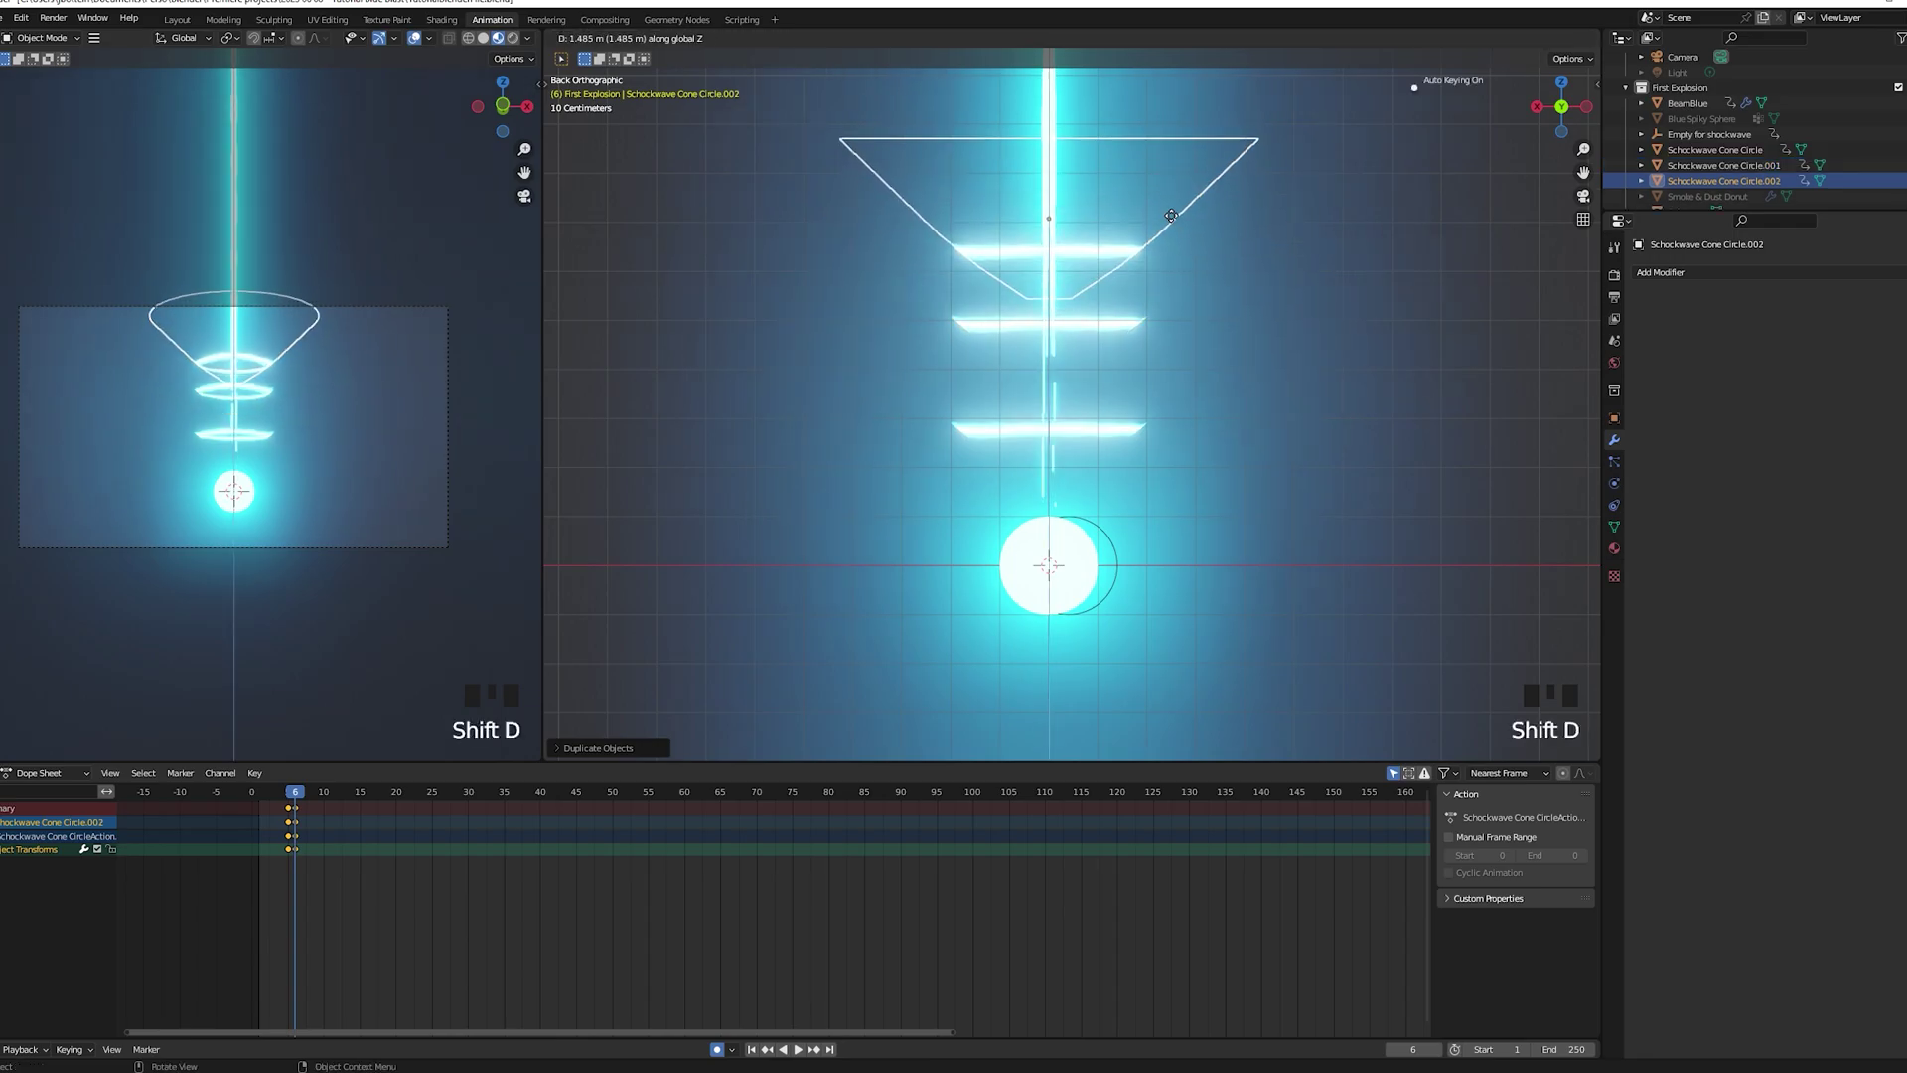
{"action": "left_click", "coordinate": [1081, 436]}
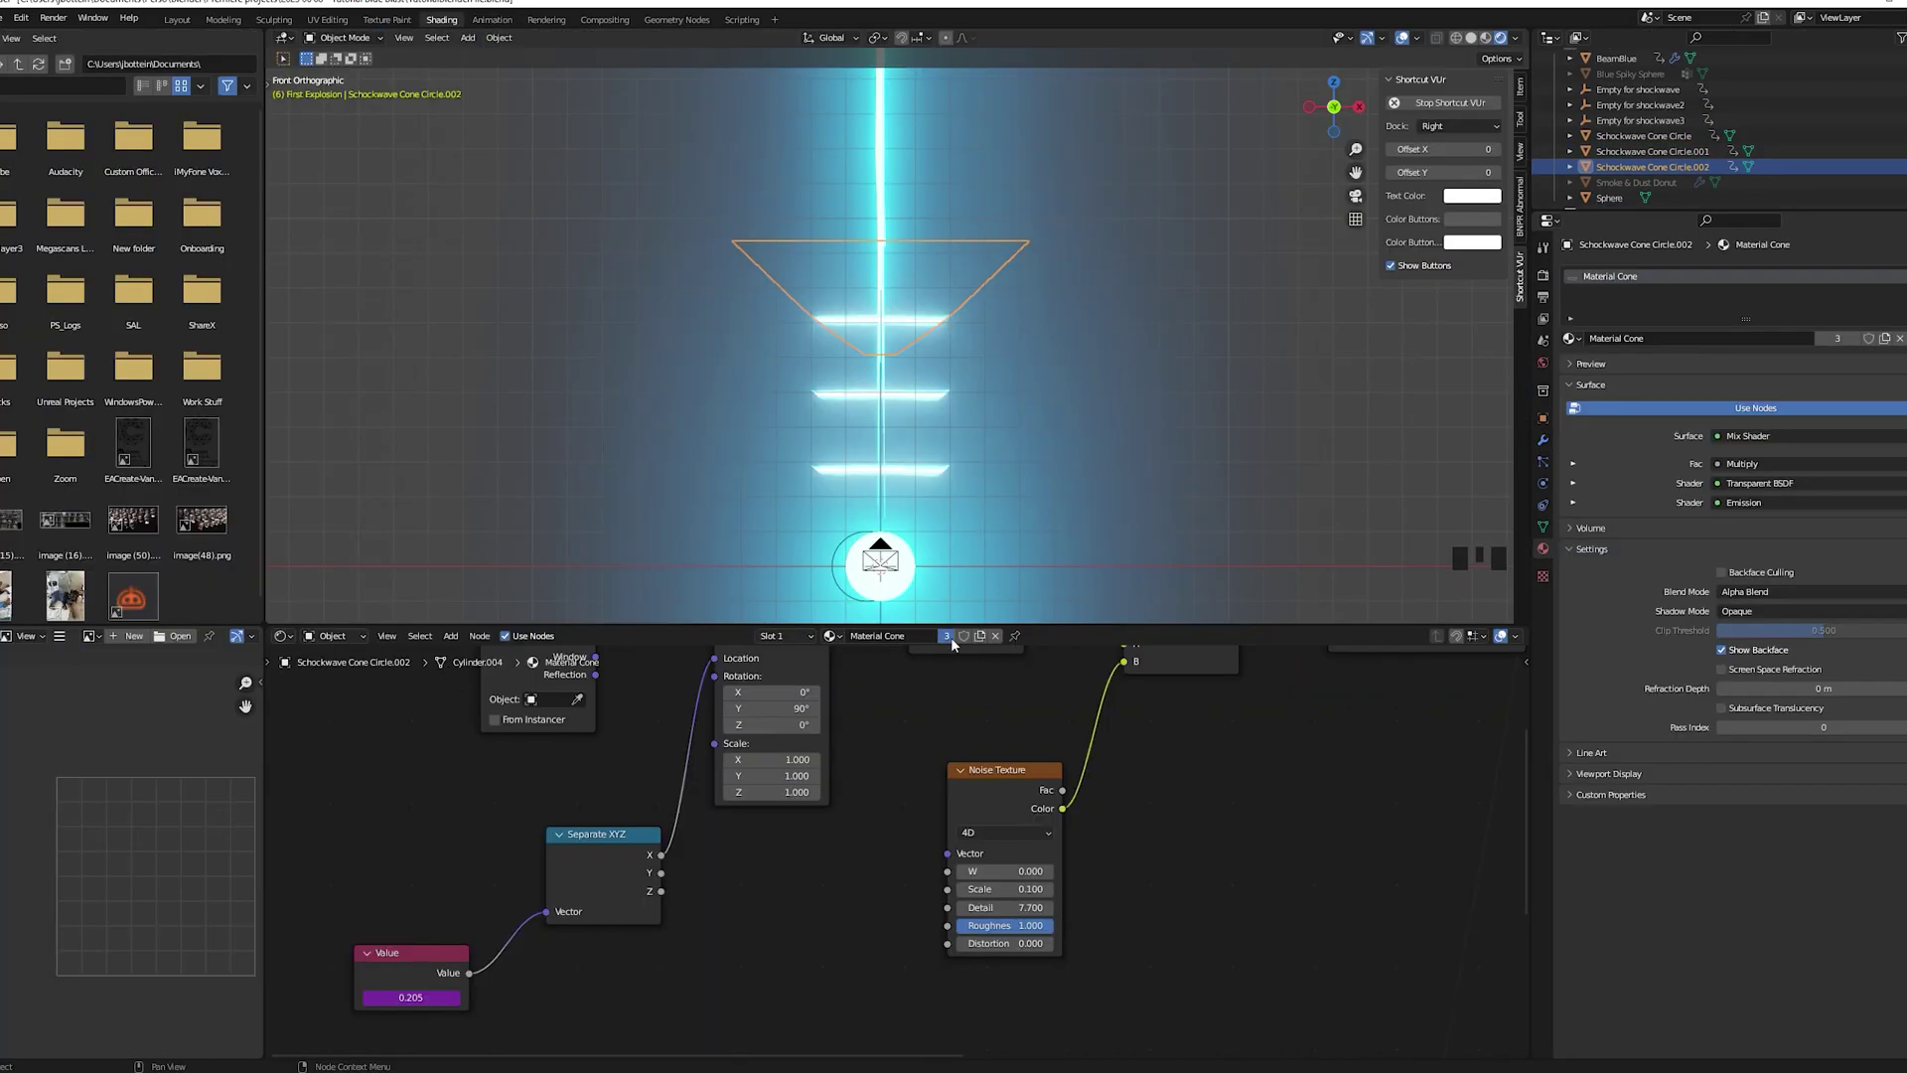
Make the shared Material Cone a single-user copy on the duplicated shockwave cone circles
{"action": "key", "text": "Left"}
{"action": "key", "text": "Left"}
{"action": "key", "text": "Left"}
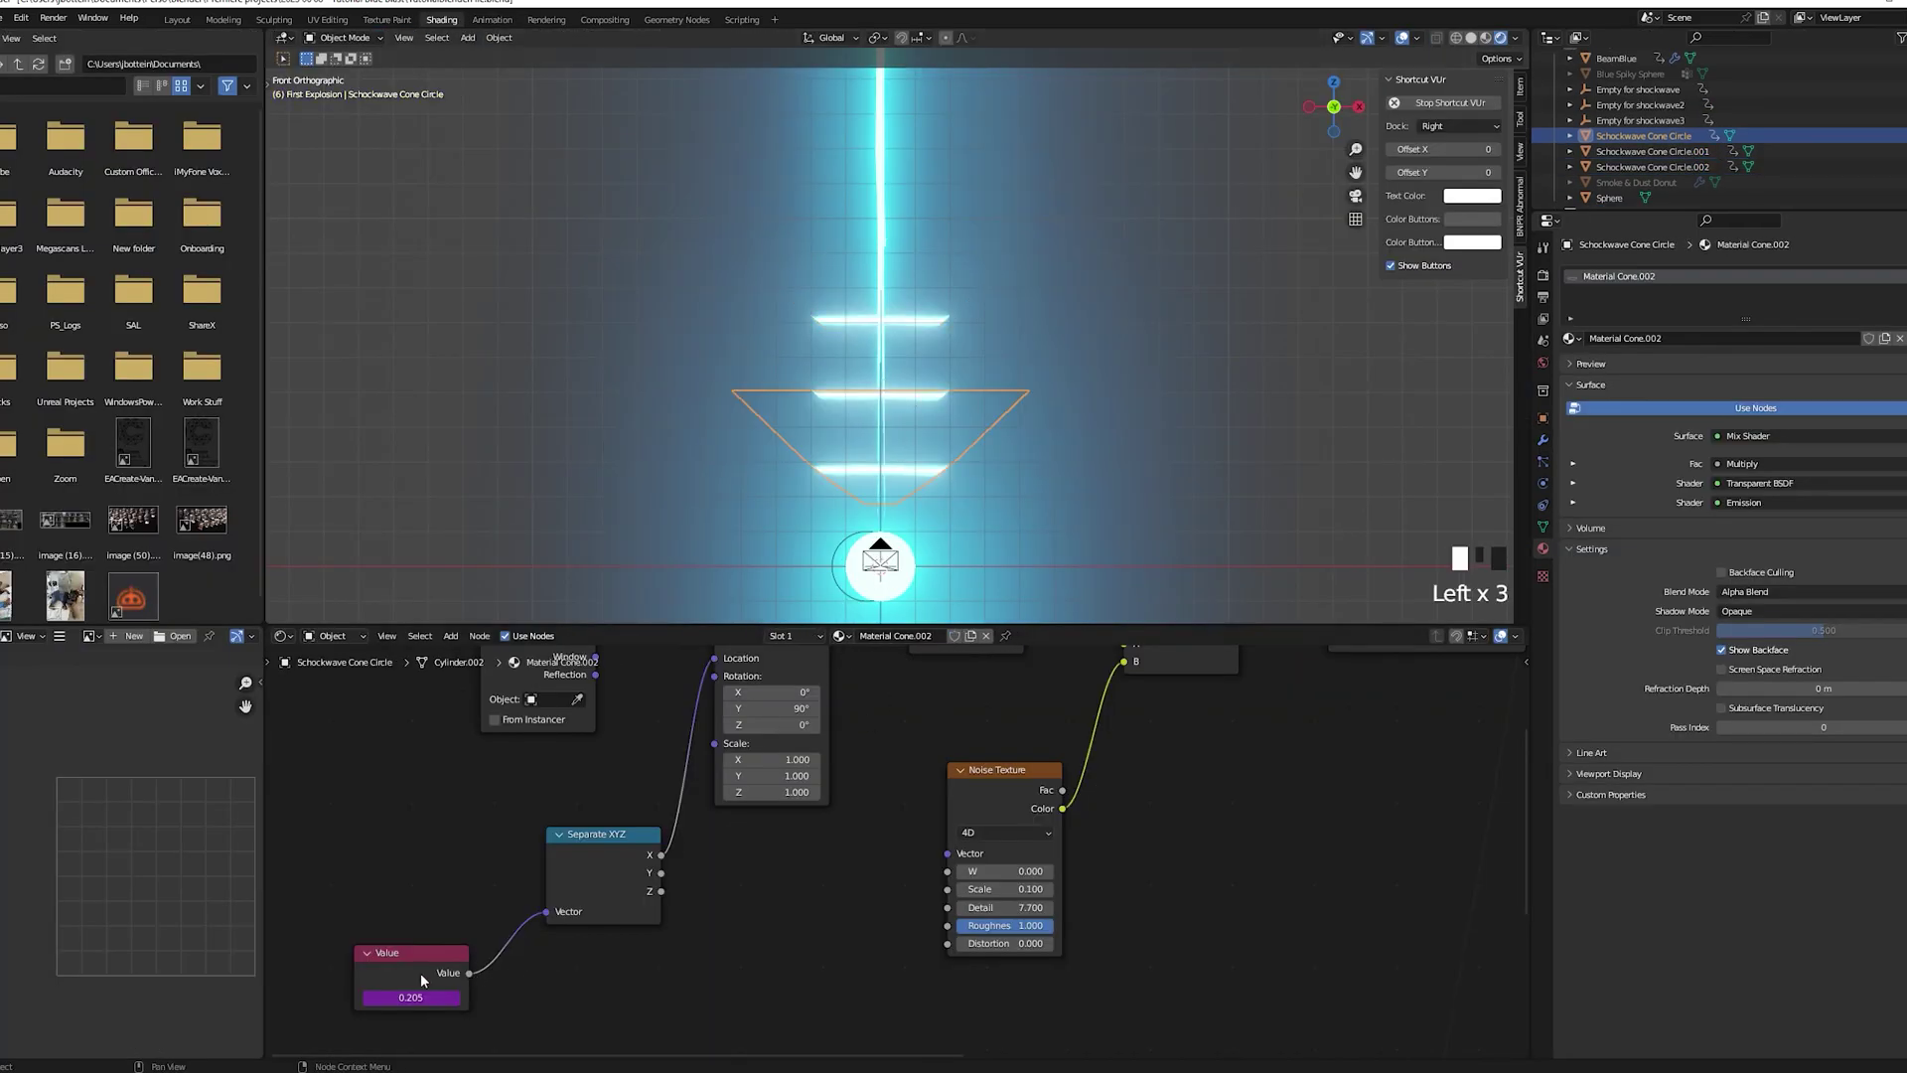
Open the driver on the Value node of the lowest cone circle's material and show its target object choices
{"action": "right_click", "coordinate": [407, 995]}
{"action": "left_click", "coordinate": [366, 899]}
{"action": "left_click", "coordinate": [333, 930]}
{"action": "left_click", "coordinate": [945, 476]}
{"action": "left_click", "coordinate": [946, 475]}
Retarget the Value node driver in the middle cone circle's material to "Empty for shockwave2"
{"action": "key", "text": "Left"}
{"action": "key", "text": "Left"}
{"action": "key", "text": "Left"}
{"action": "key", "text": "Left"}
{"action": "right_click", "coordinate": [429, 998]}
{"action": "left_click", "coordinate": [365, 900]}
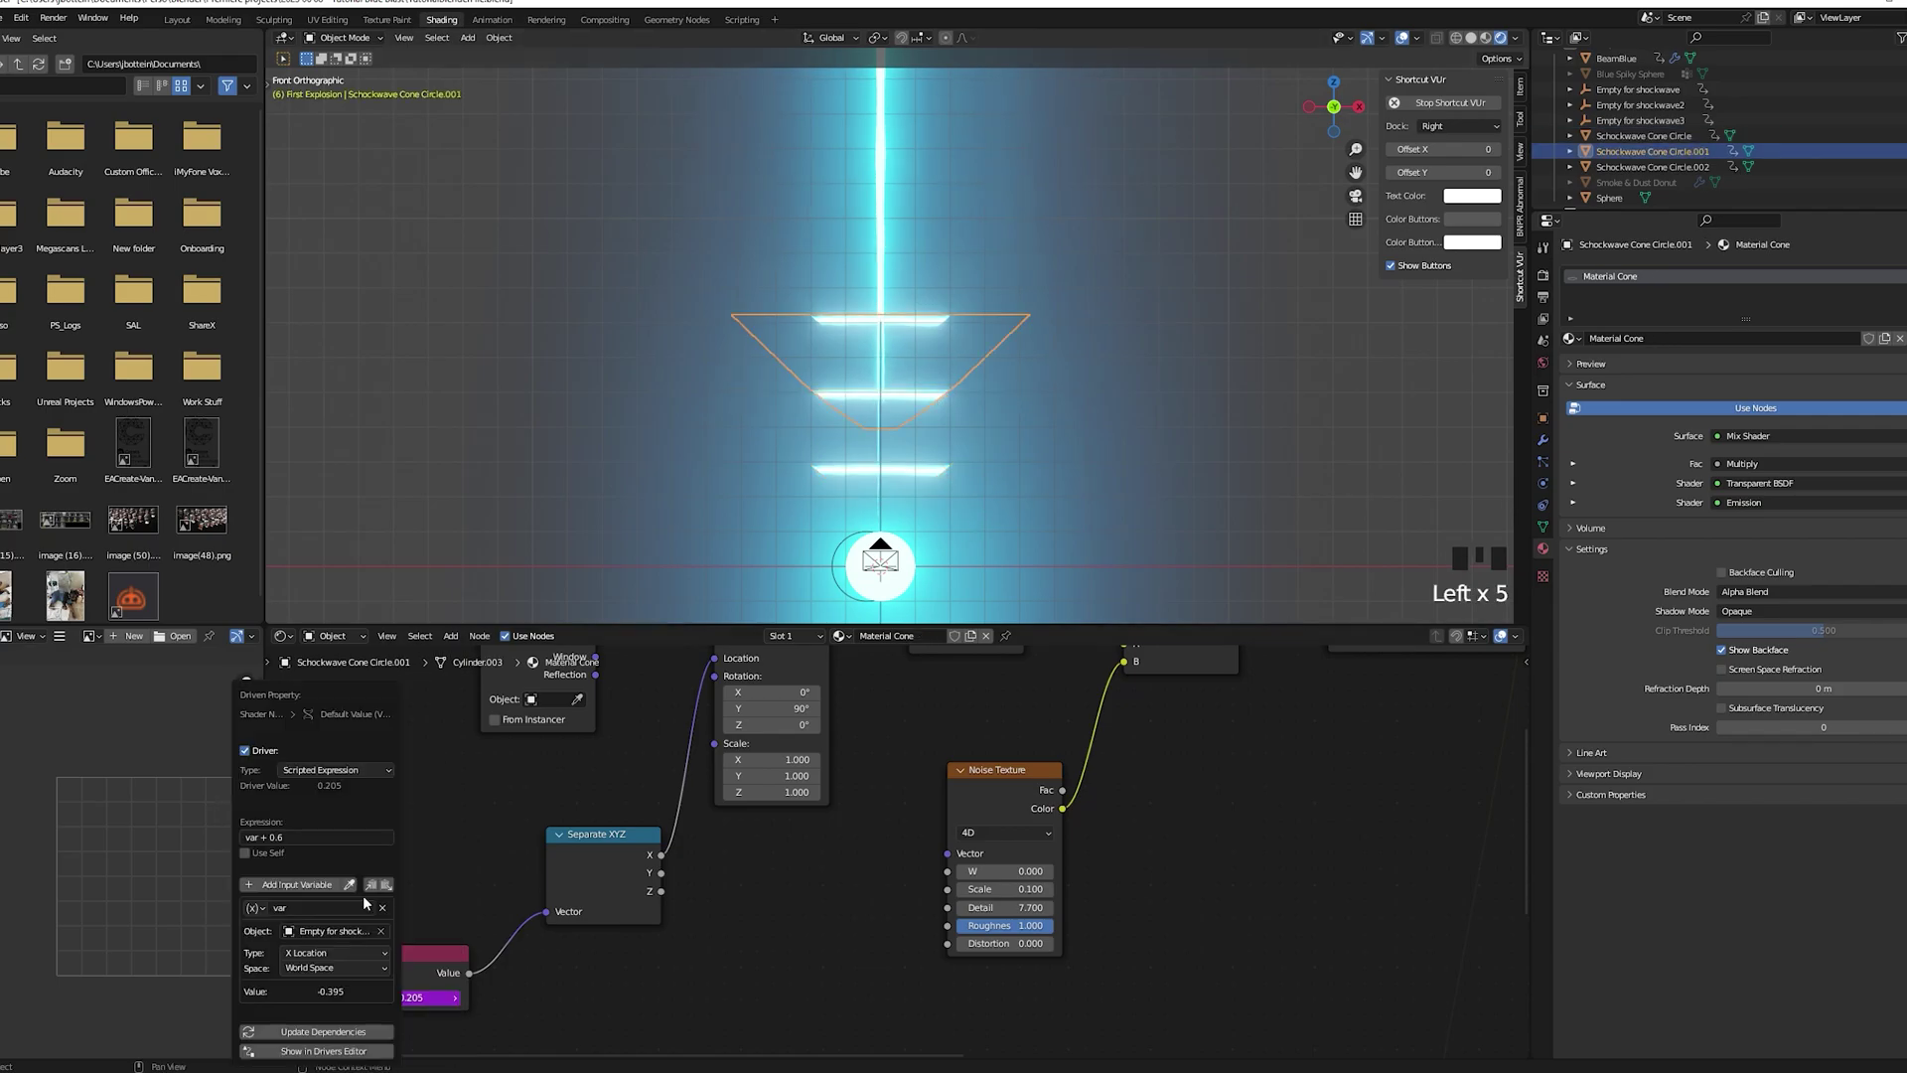
{"action": "left_click", "coordinate": [332, 929]}
{"action": "left_click", "coordinate": [353, 830]}
Retarget the Value node driver in the lowest cone circle's material to "Empty for shockwave3"
{"action": "left_click", "coordinate": [946, 469]}
{"action": "right_click", "coordinate": [410, 997]}
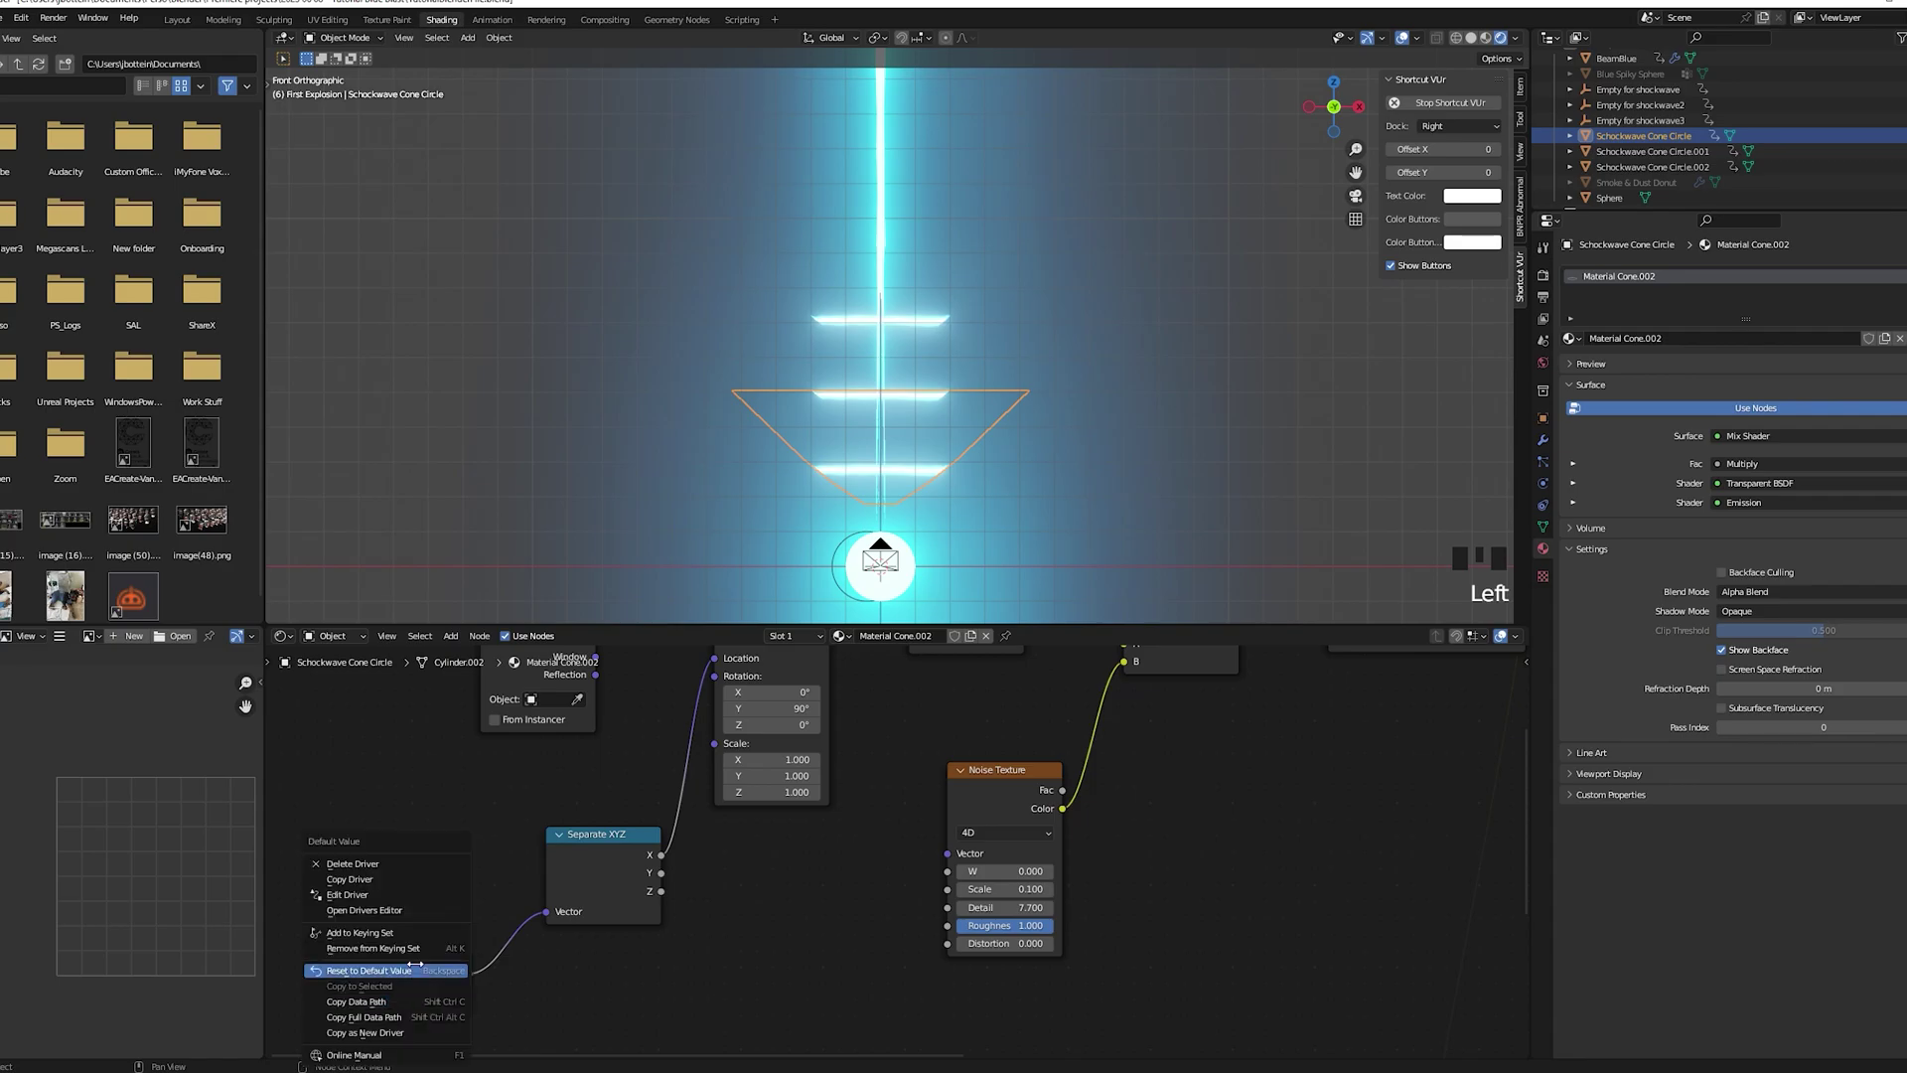
{"action": "left_click", "coordinate": [362, 898]}
{"action": "left_click", "coordinate": [338, 930]}
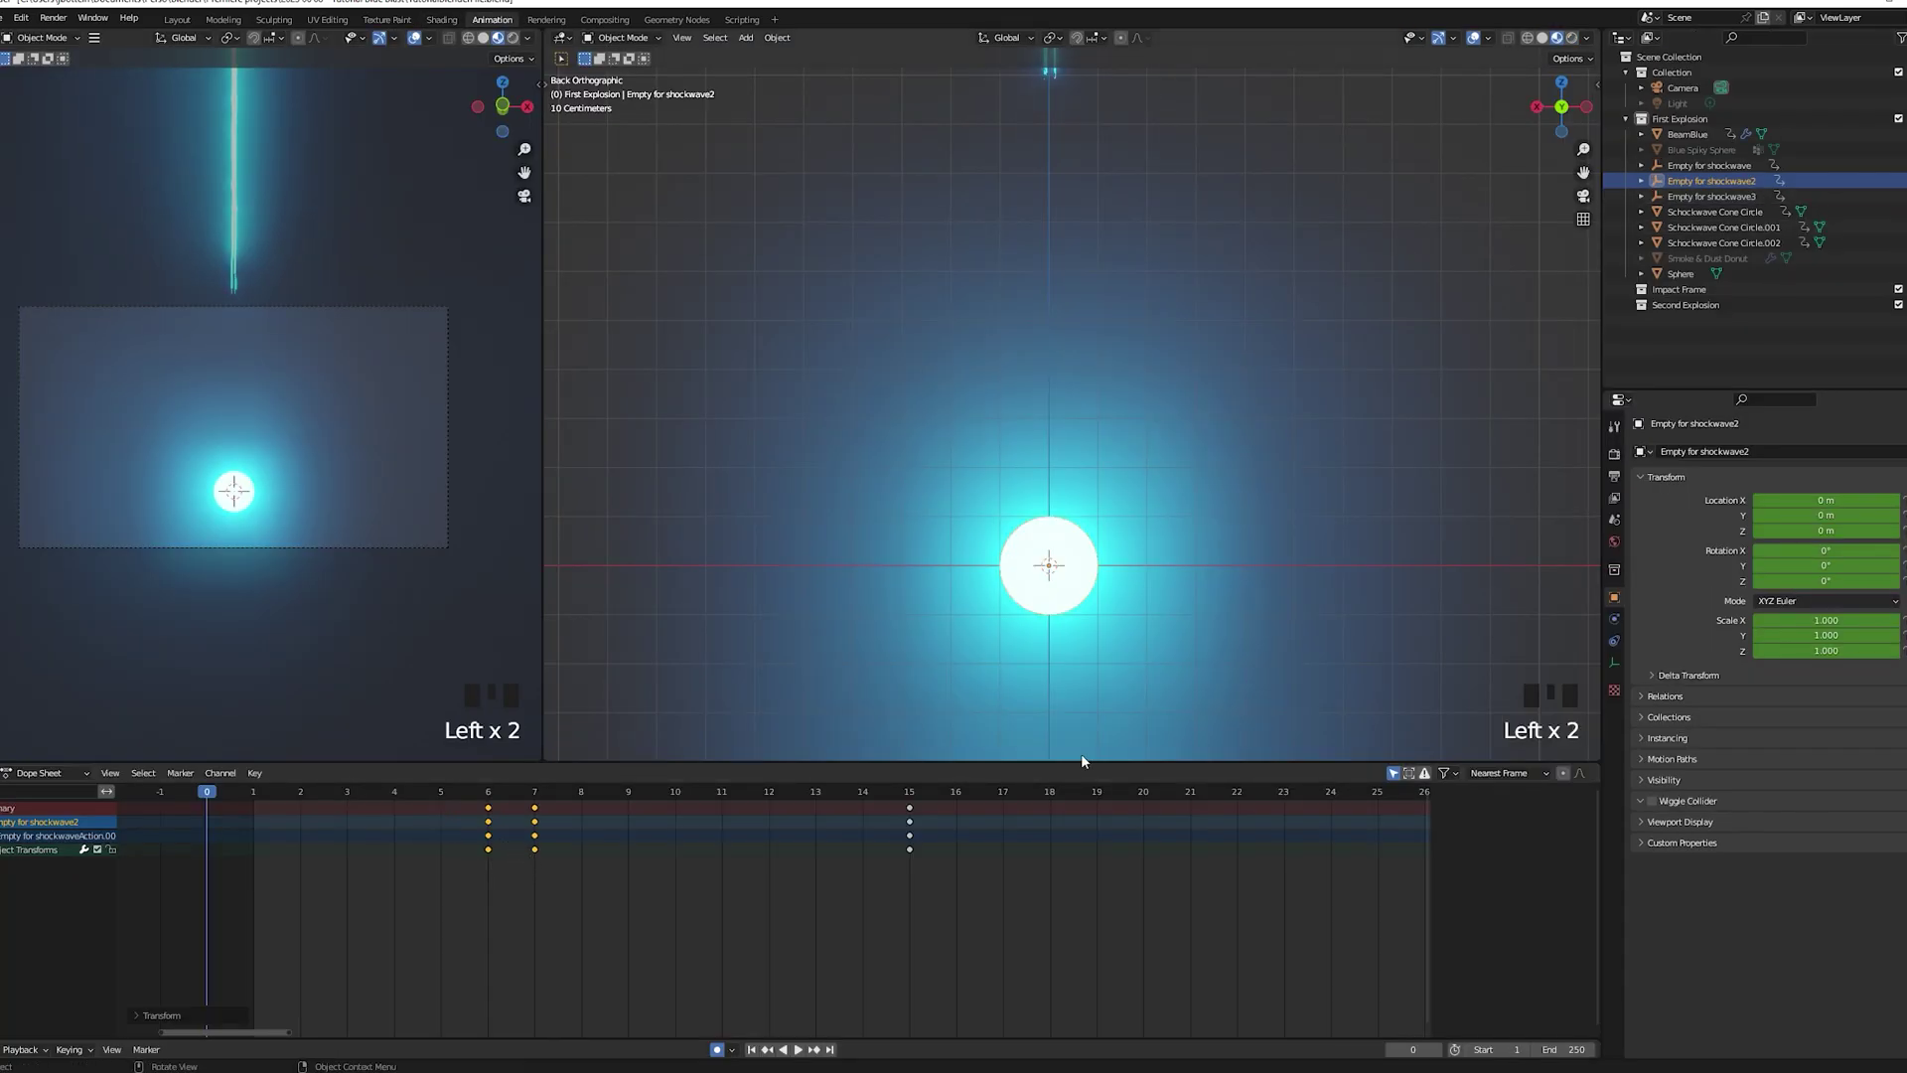
Step through frames 0 to 7 to check when the middle shockwave ring appears
{"action": "key", "text": "Right"}
{"action": "key", "text": "Right"}
{"action": "key", "text": "Right"}
{"action": "key", "text": "Right"}
{"action": "key", "text": "Right"}
{"action": "key", "text": "Right"}
{"action": "key", "text": "Left"}
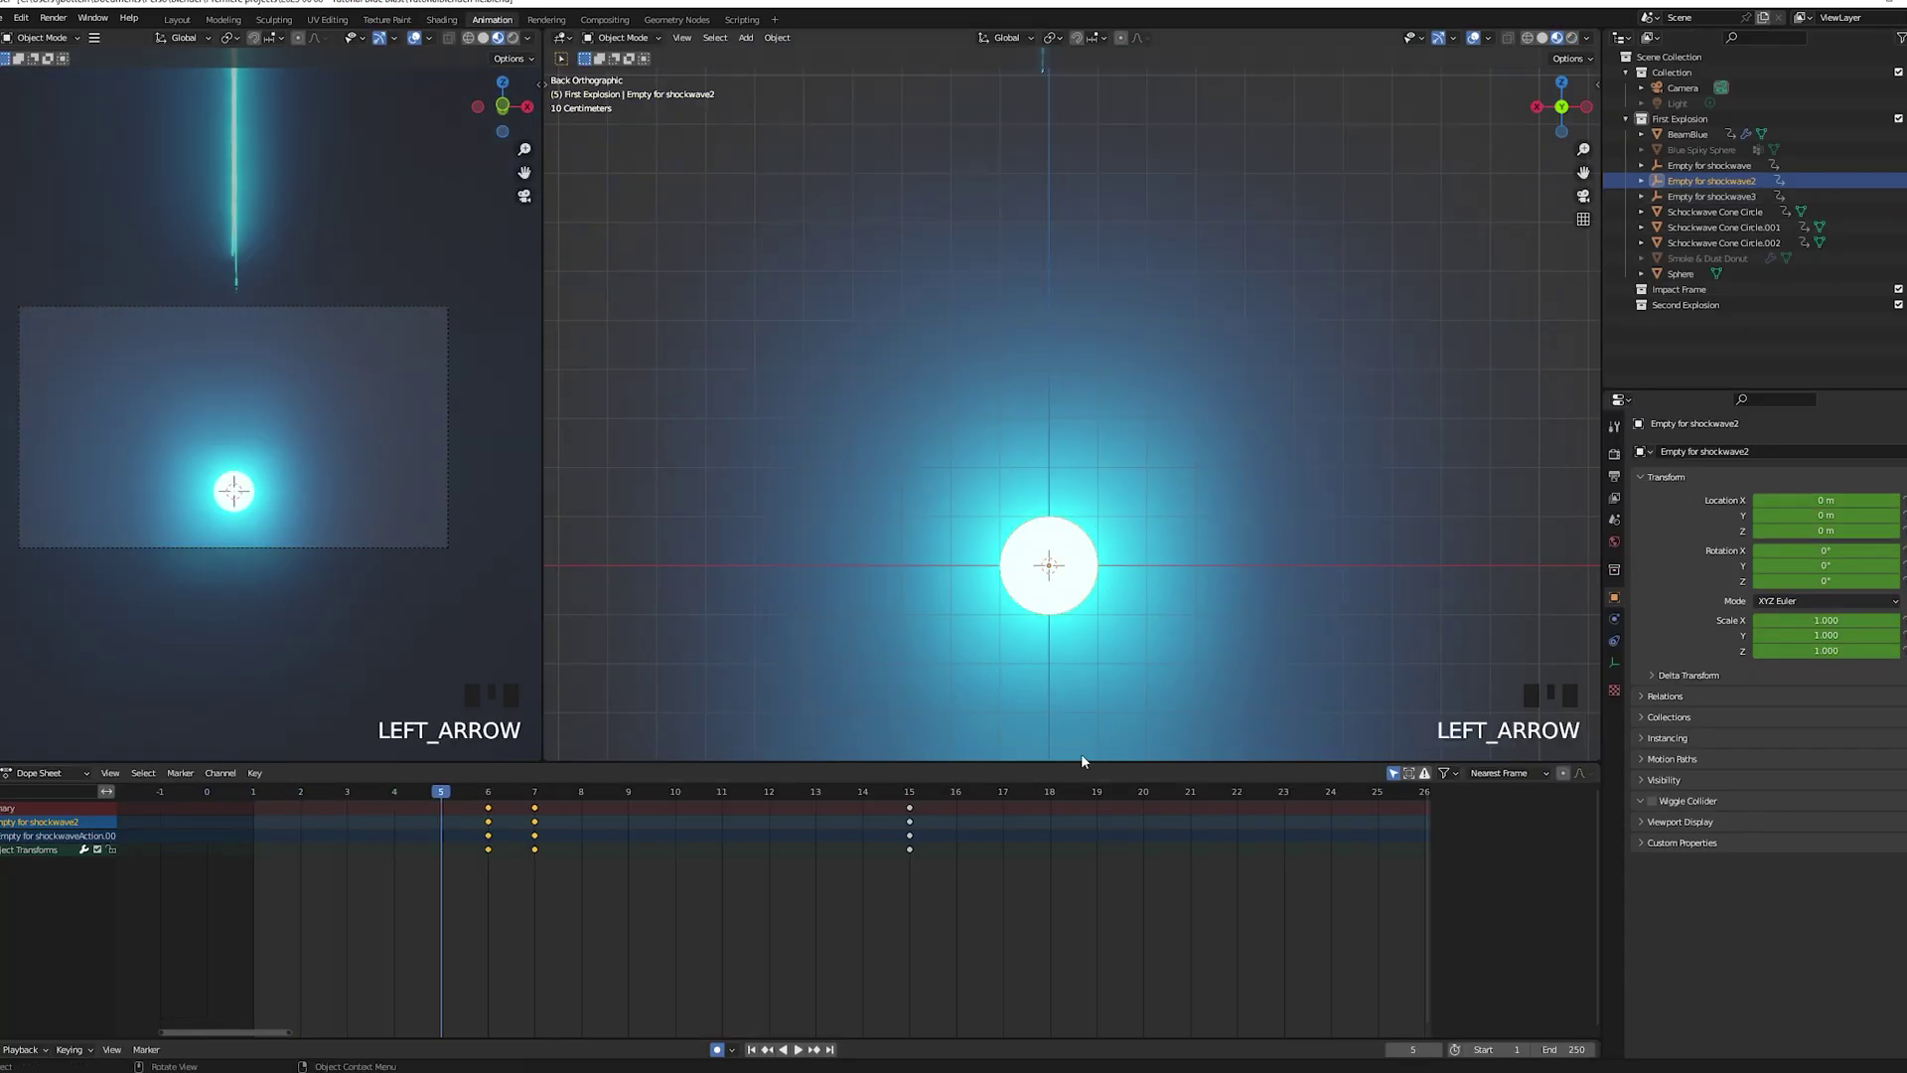
{"action": "key", "text": "Right"}
{"action": "key", "text": "Right"}
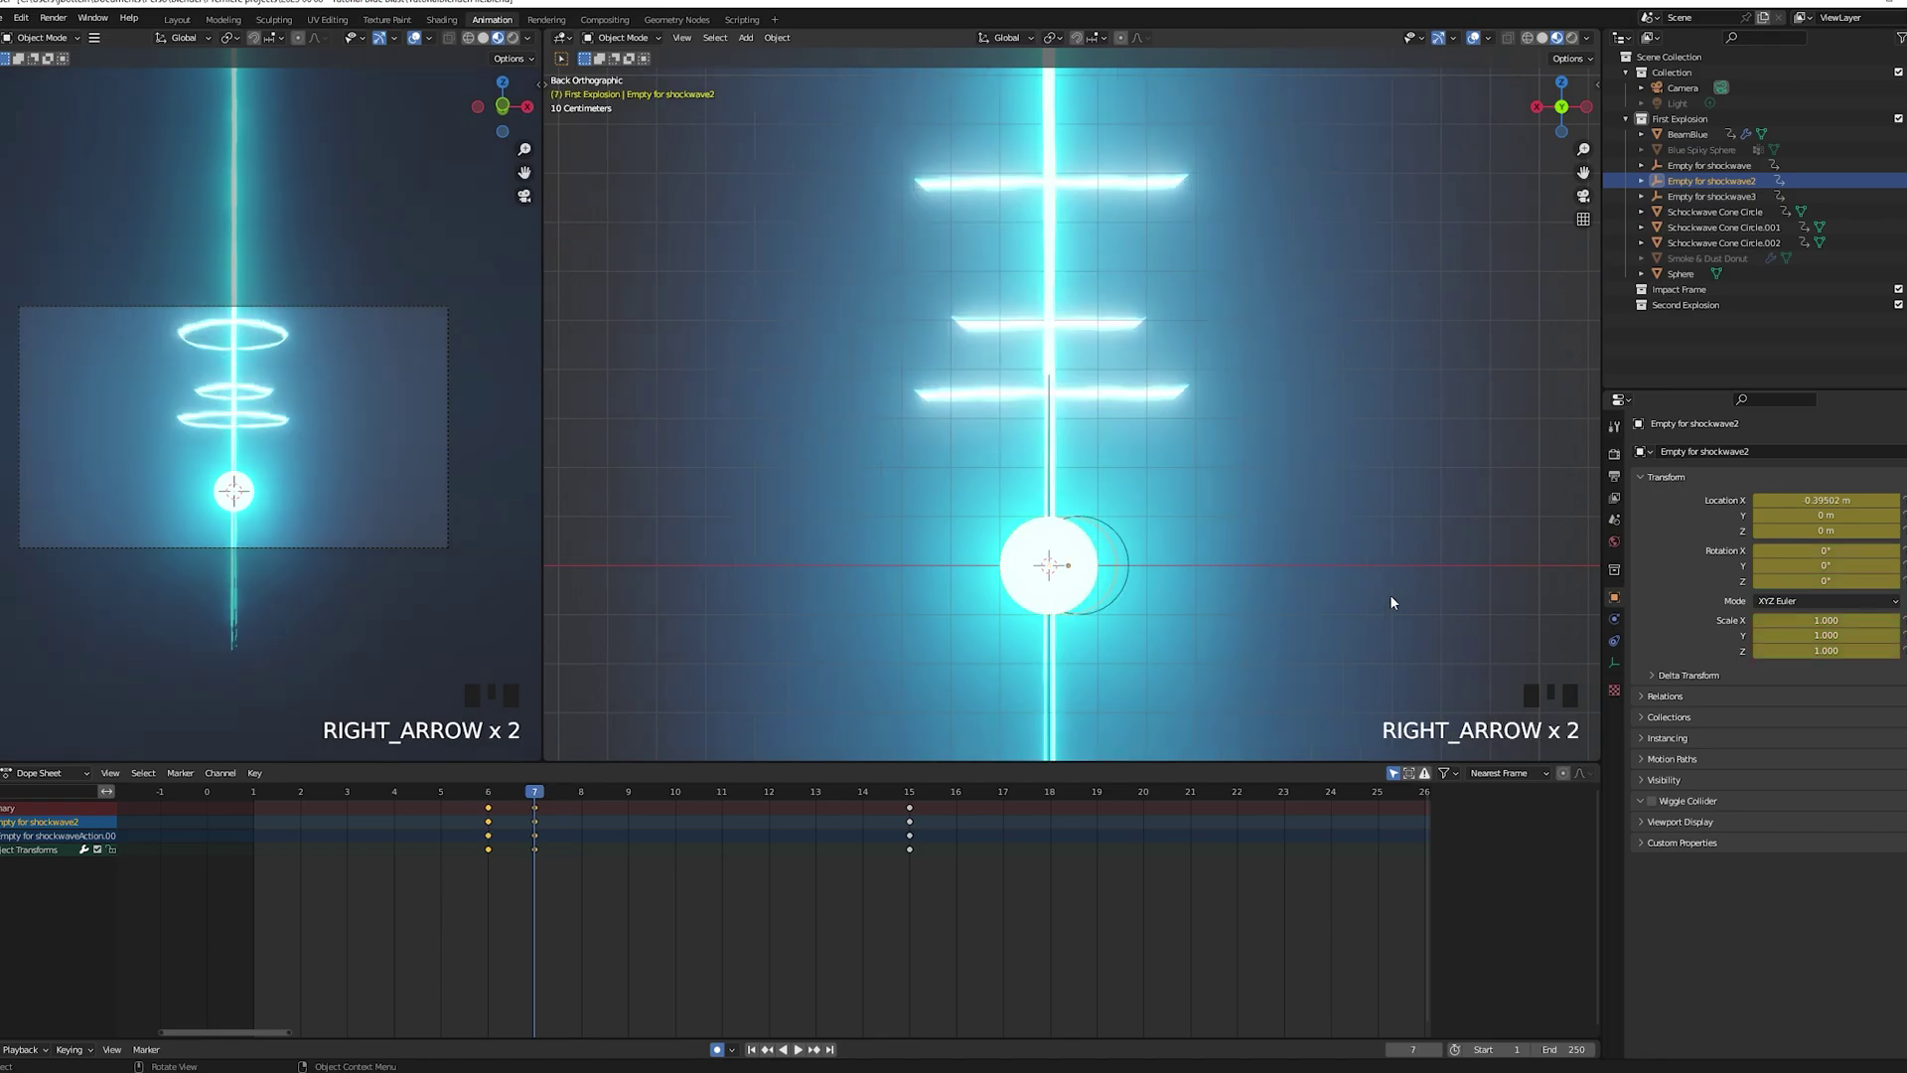
Shift the first two keyframes of "Empty for shockwave3" to frames 7 and 8
{"action": "left_click", "coordinate": [1724, 196]}
{"action": "left_click_drag", "start_coordinate": [517, 874], "coordinate": [586, 862]}
{"action": "key", "text": "Right"}
Step back and forth through the frames to check the staggered timing of the three shockwave rings
{"action": "key", "text": "Left"}
{"action": "key", "text": "Left"}
{"action": "key", "text": "Left"}
{"action": "key", "text": "Right"}
{"action": "key", "text": "Right"}
{"action": "key", "text": "Right"}
{"action": "key", "text": "Right"}
{"action": "key", "text": "Right"}
{"action": "key", "text": "Right"}
{"action": "key", "text": "Right"}
{"action": "key", "text": "Right"}
{"action": "key", "text": "Right"}
{"action": "key", "text": "Right"}
{"action": "key", "text": "Left"}
{"action": "key", "text": "Left"}
{"action": "key", "text": "Left"}
{"action": "key", "text": "Left"}
{"action": "key", "text": "Left"}
{"action": "key", "text": "Left"}
{"action": "key", "text": "Left"}
{"action": "key", "text": "Left"}
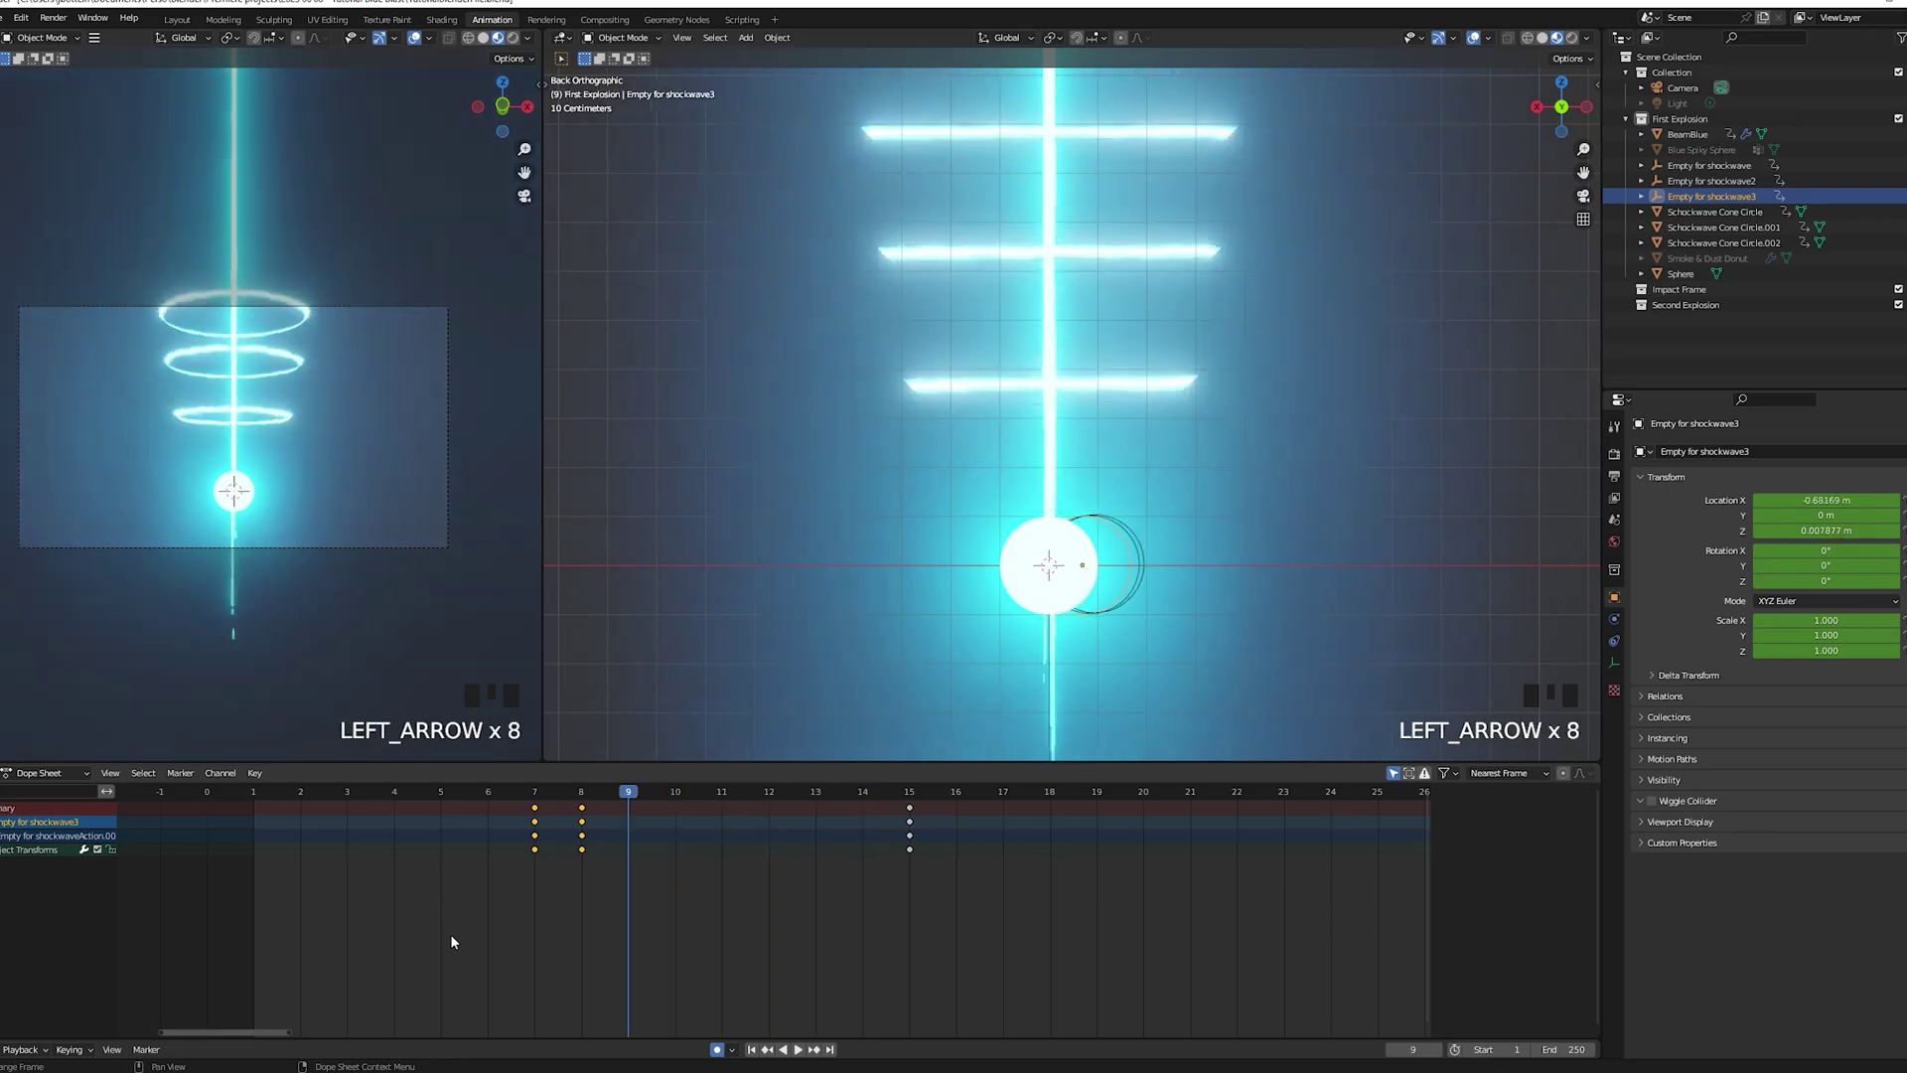
{"action": "key", "text": "Left"}
{"action": "key", "text": "Left"}
{"action": "key", "text": "Left"}
{"action": "key", "text": "Left"}
{"action": "key", "text": "Left"}
{"action": "key", "text": "Left"}
{"action": "key", "text": "Left"}
{"action": "key", "text": "Left"}
{"action": "key", "text": "Left"}
Play the shockwave animation several times from early frames to review the rings' motion
{"action": "key", "text": "space"}
{"action": "key", "text": "space"}
{"action": "left_click", "coordinate": [521, 798]}
{"action": "key", "text": "space"}
{"action": "key", "text": "space"}
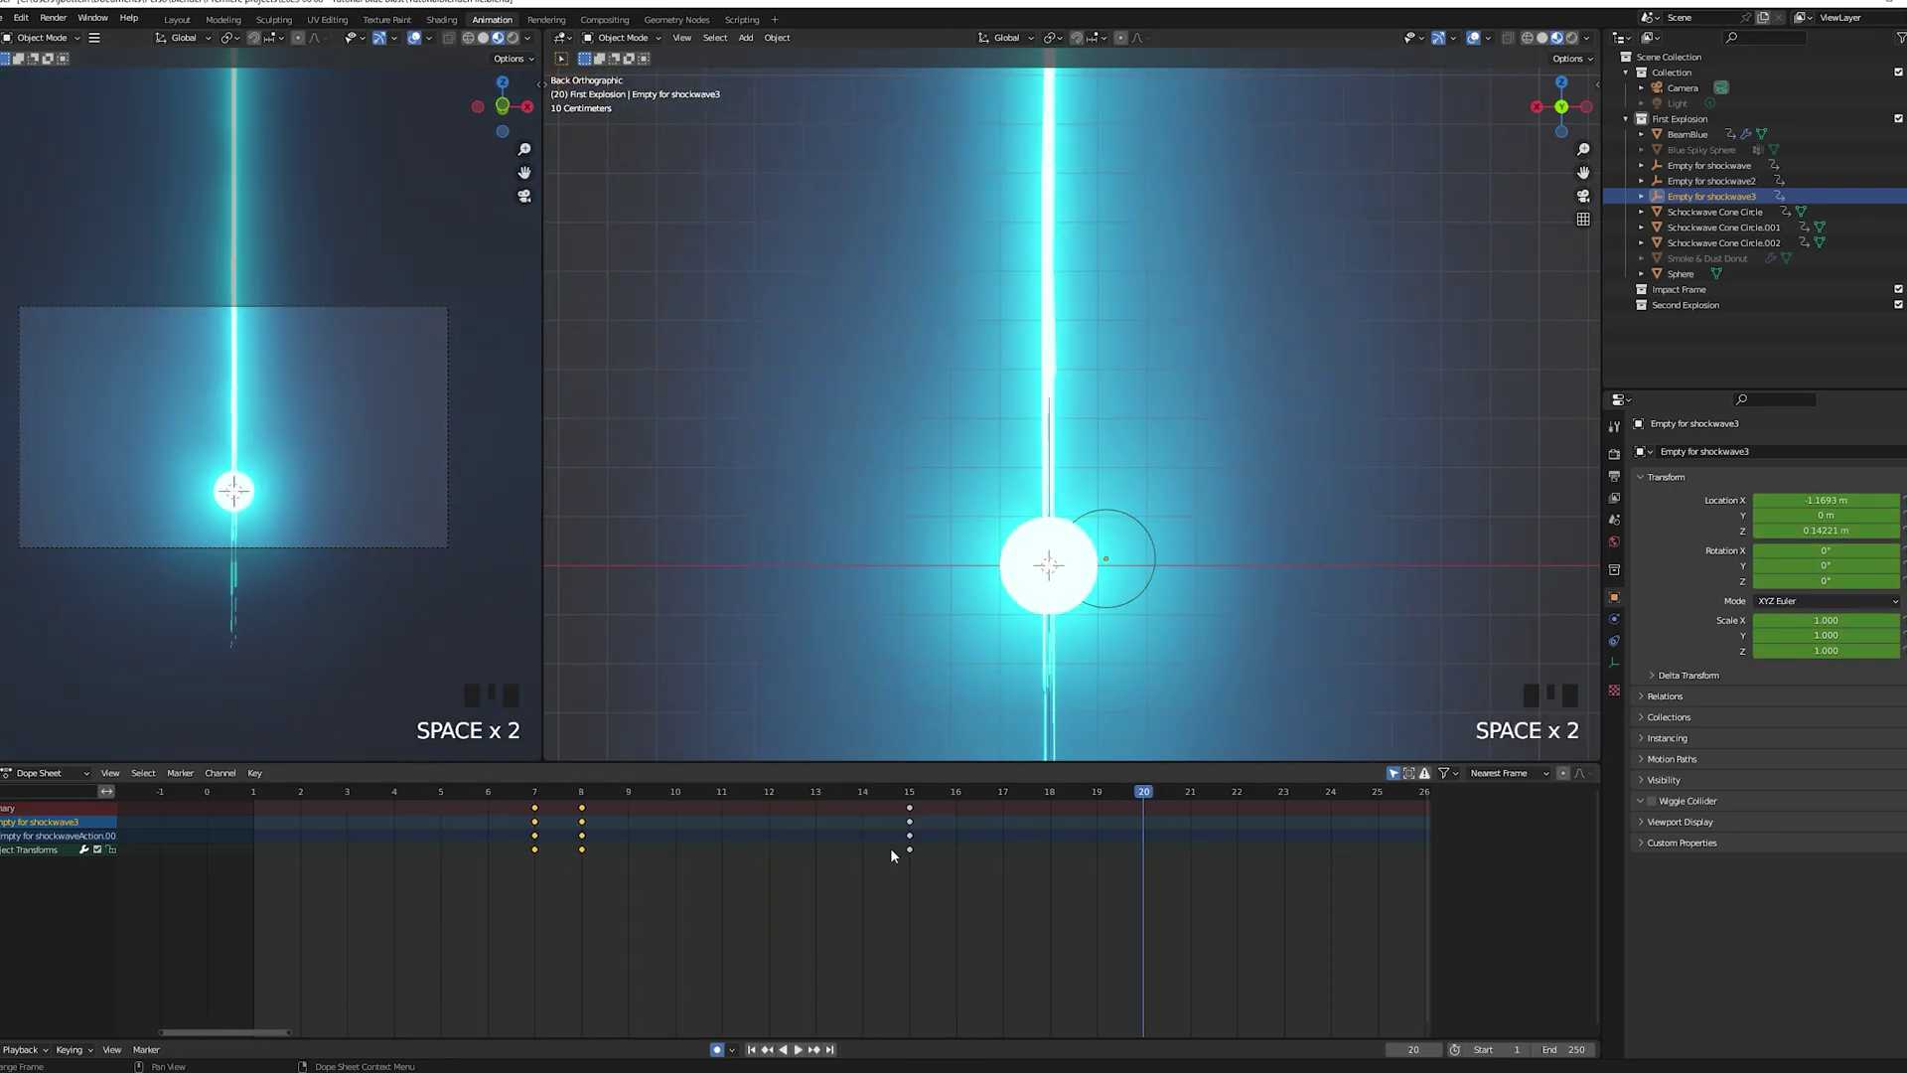
{"action": "left_click", "coordinate": [402, 801]}
{"action": "key", "text": "space"}
{"action": "left_click", "coordinate": [320, 794]}
{"action": "key", "text": "space"}
{"action": "key", "text": "space"}
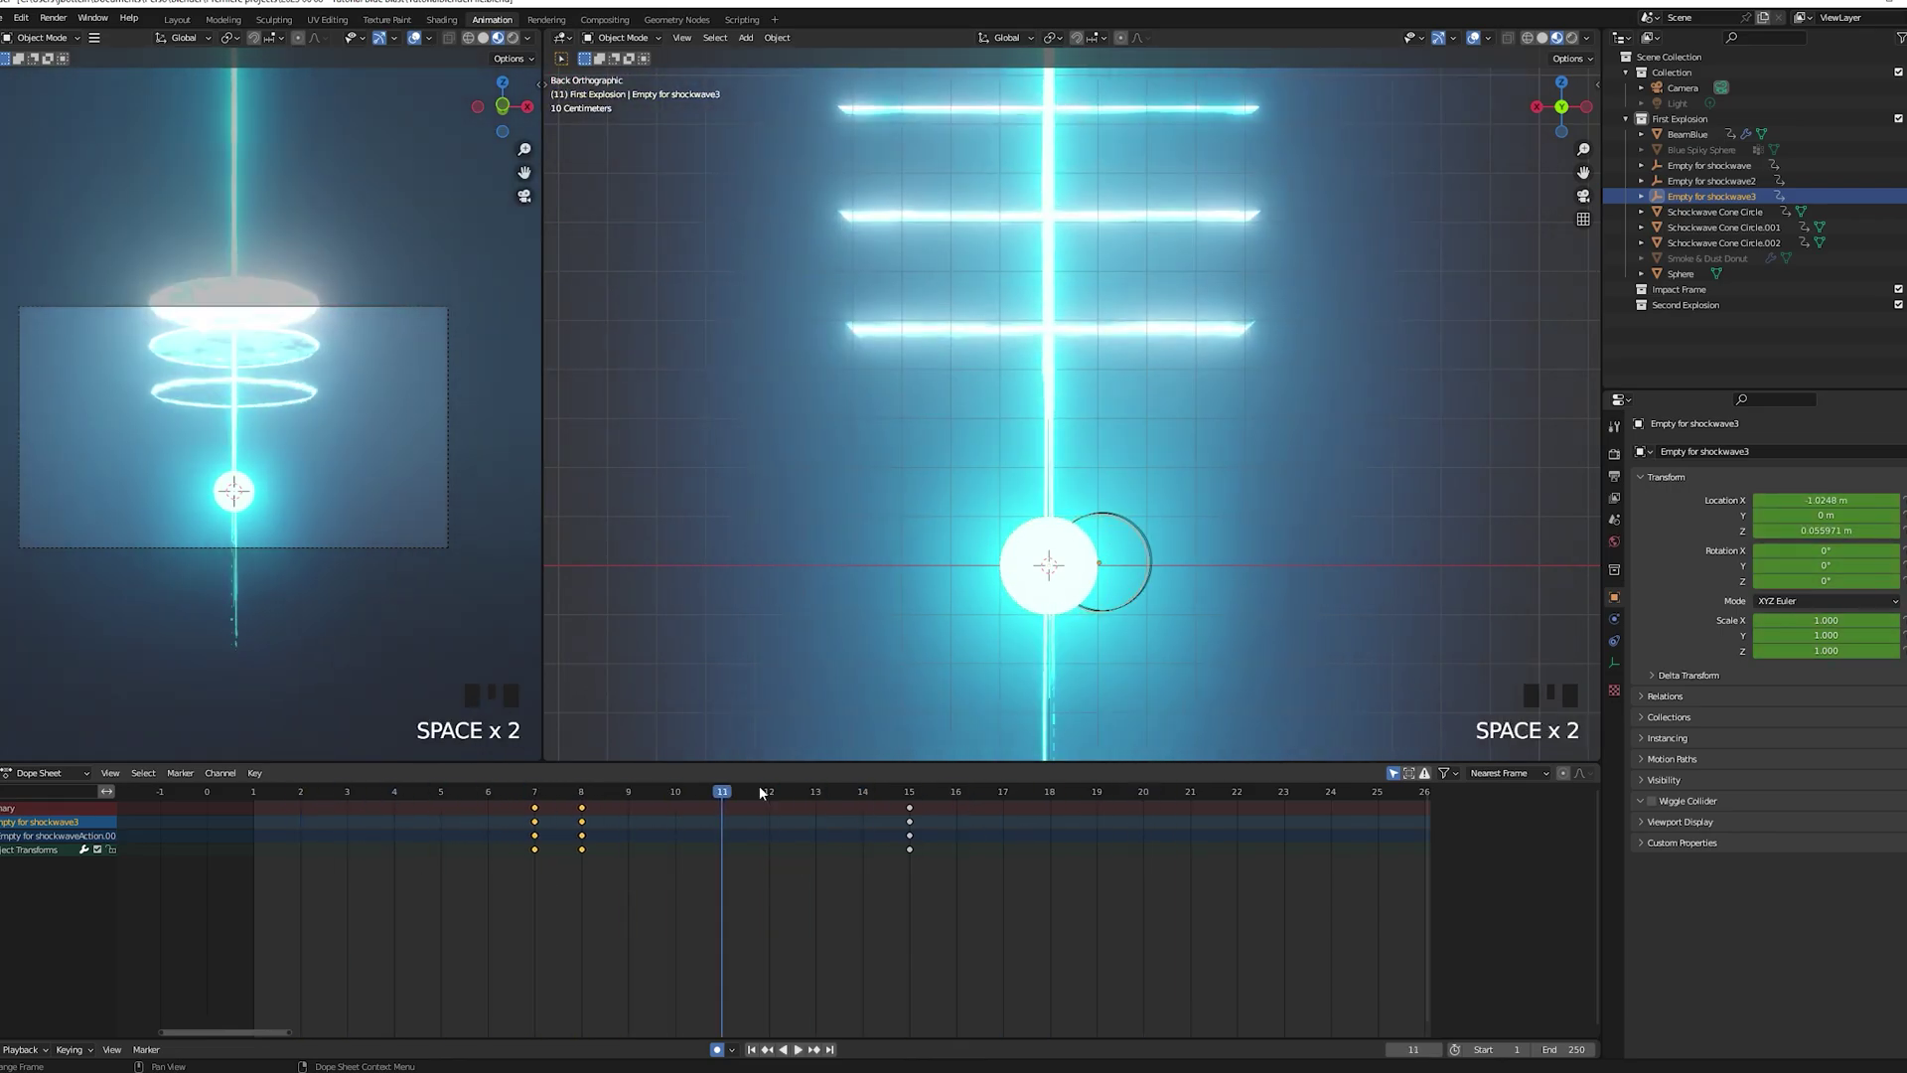
{"action": "left_click", "coordinate": [574, 794]}
Add an empty named "Empty for Donut" to the First Explosion collection
{"action": "left_click", "coordinate": [1022, 600]}
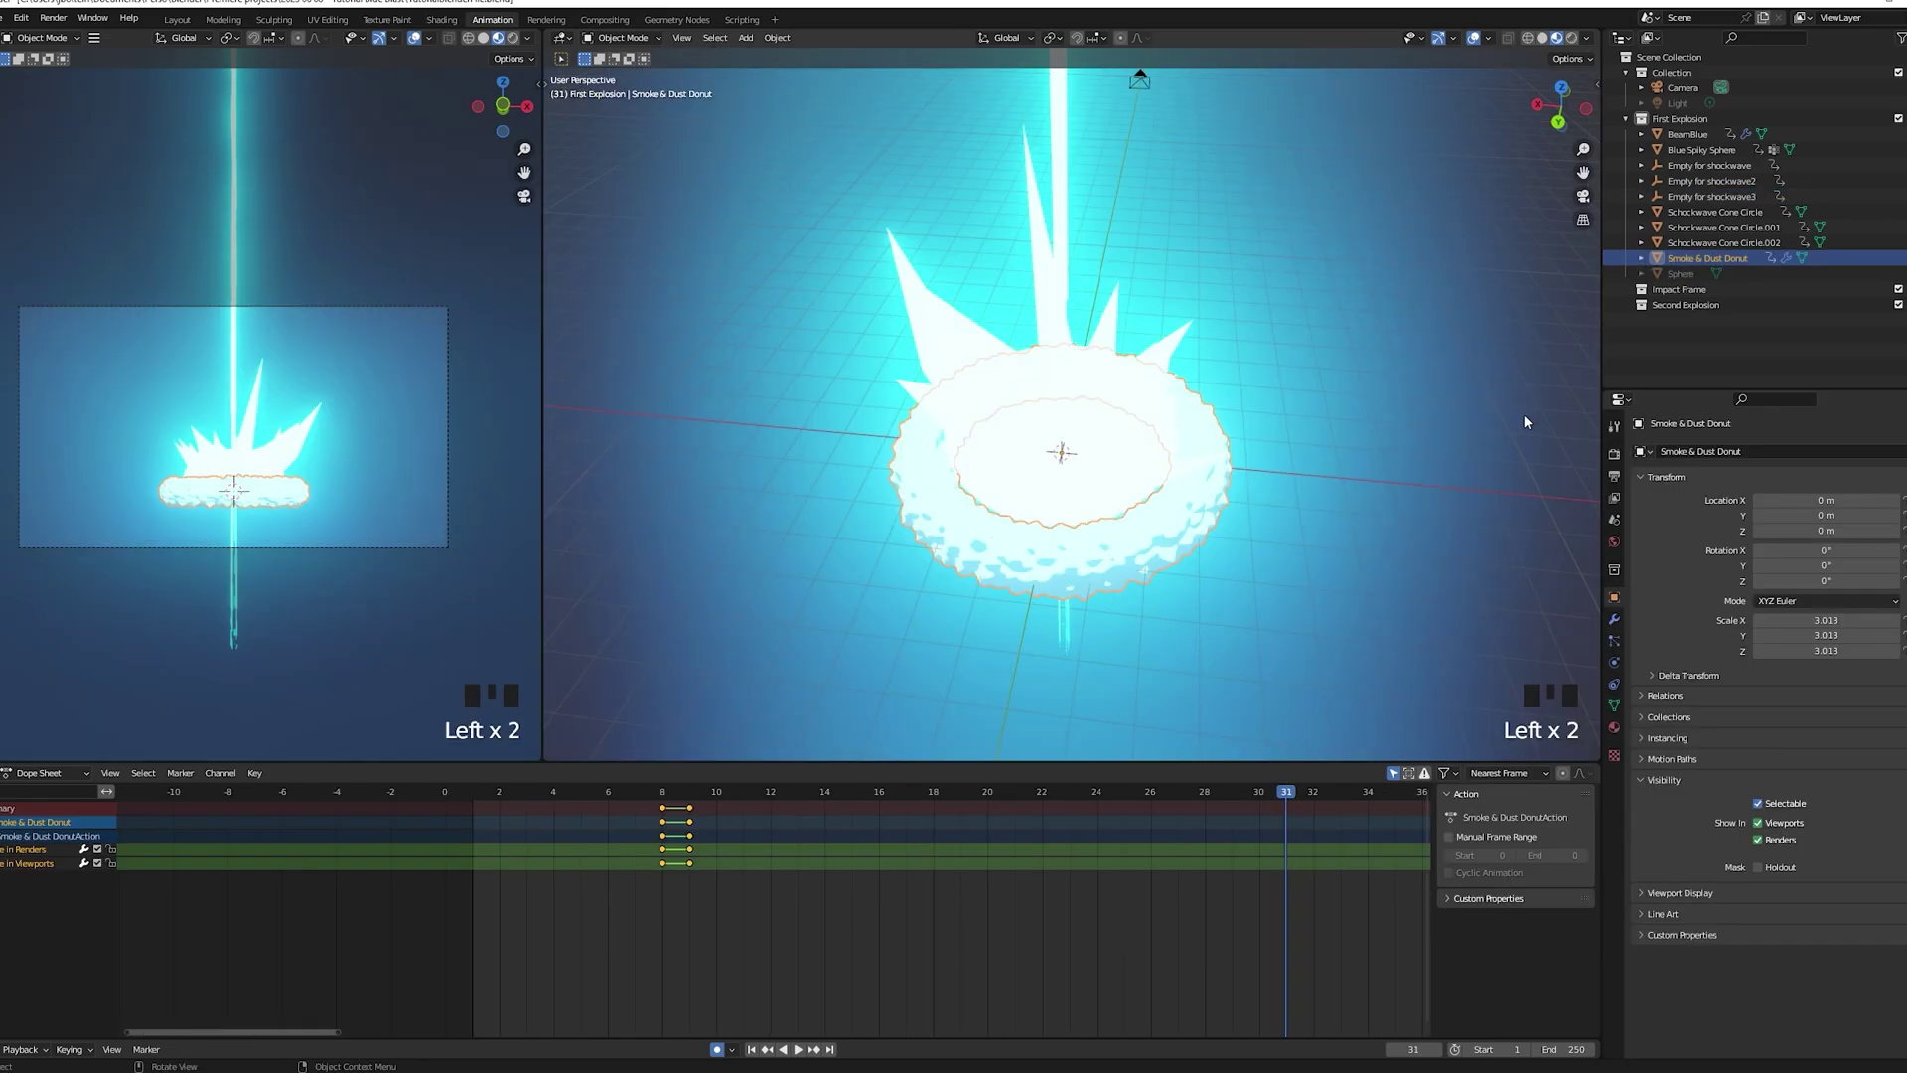
{"action": "left_click", "coordinate": [1393, 409]}
{"action": "key", "text": "shift+a"}
{"action": "mouse_move", "coordinate": [1386, 408]}
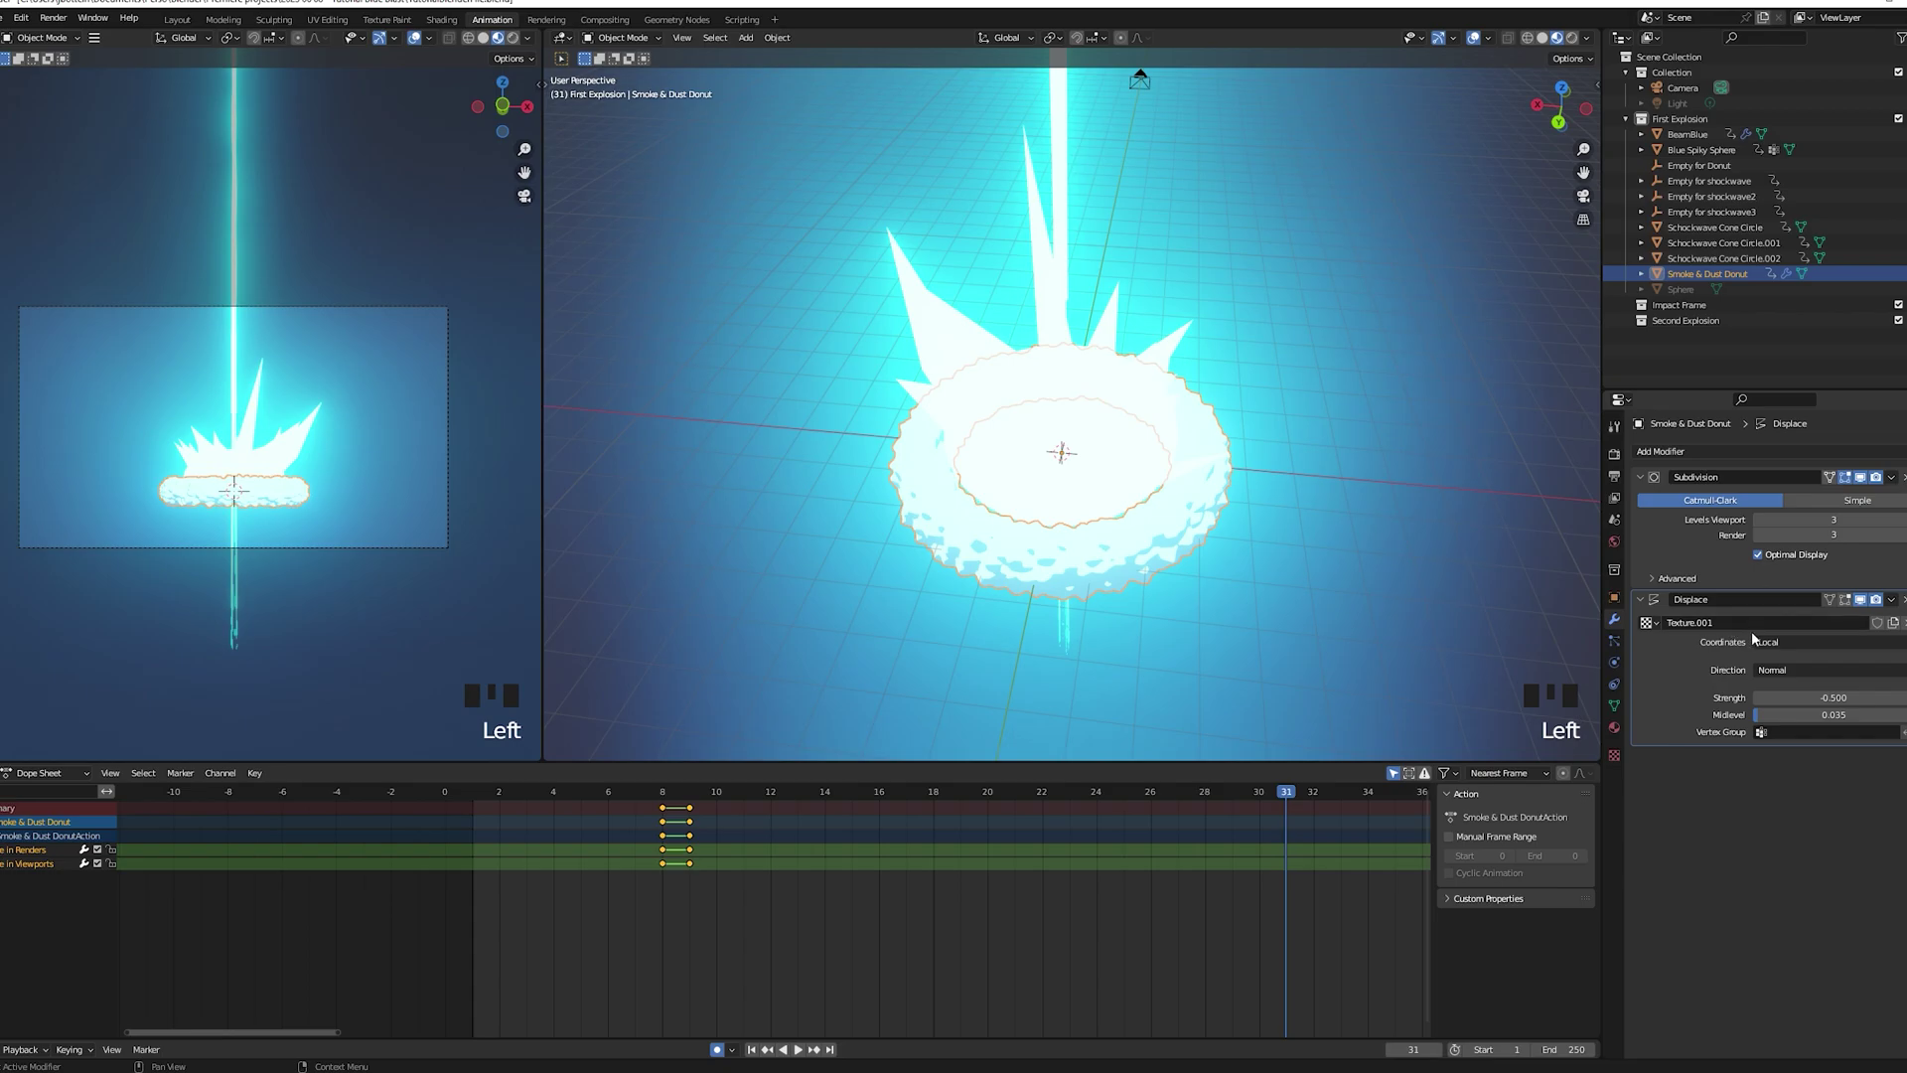
Set the Smoke & Dust Donut's Displace texture coordinates to Object, using "Empty for Donut", and inspect the displaced surface
{"action": "left_click", "coordinate": [1805, 643]}
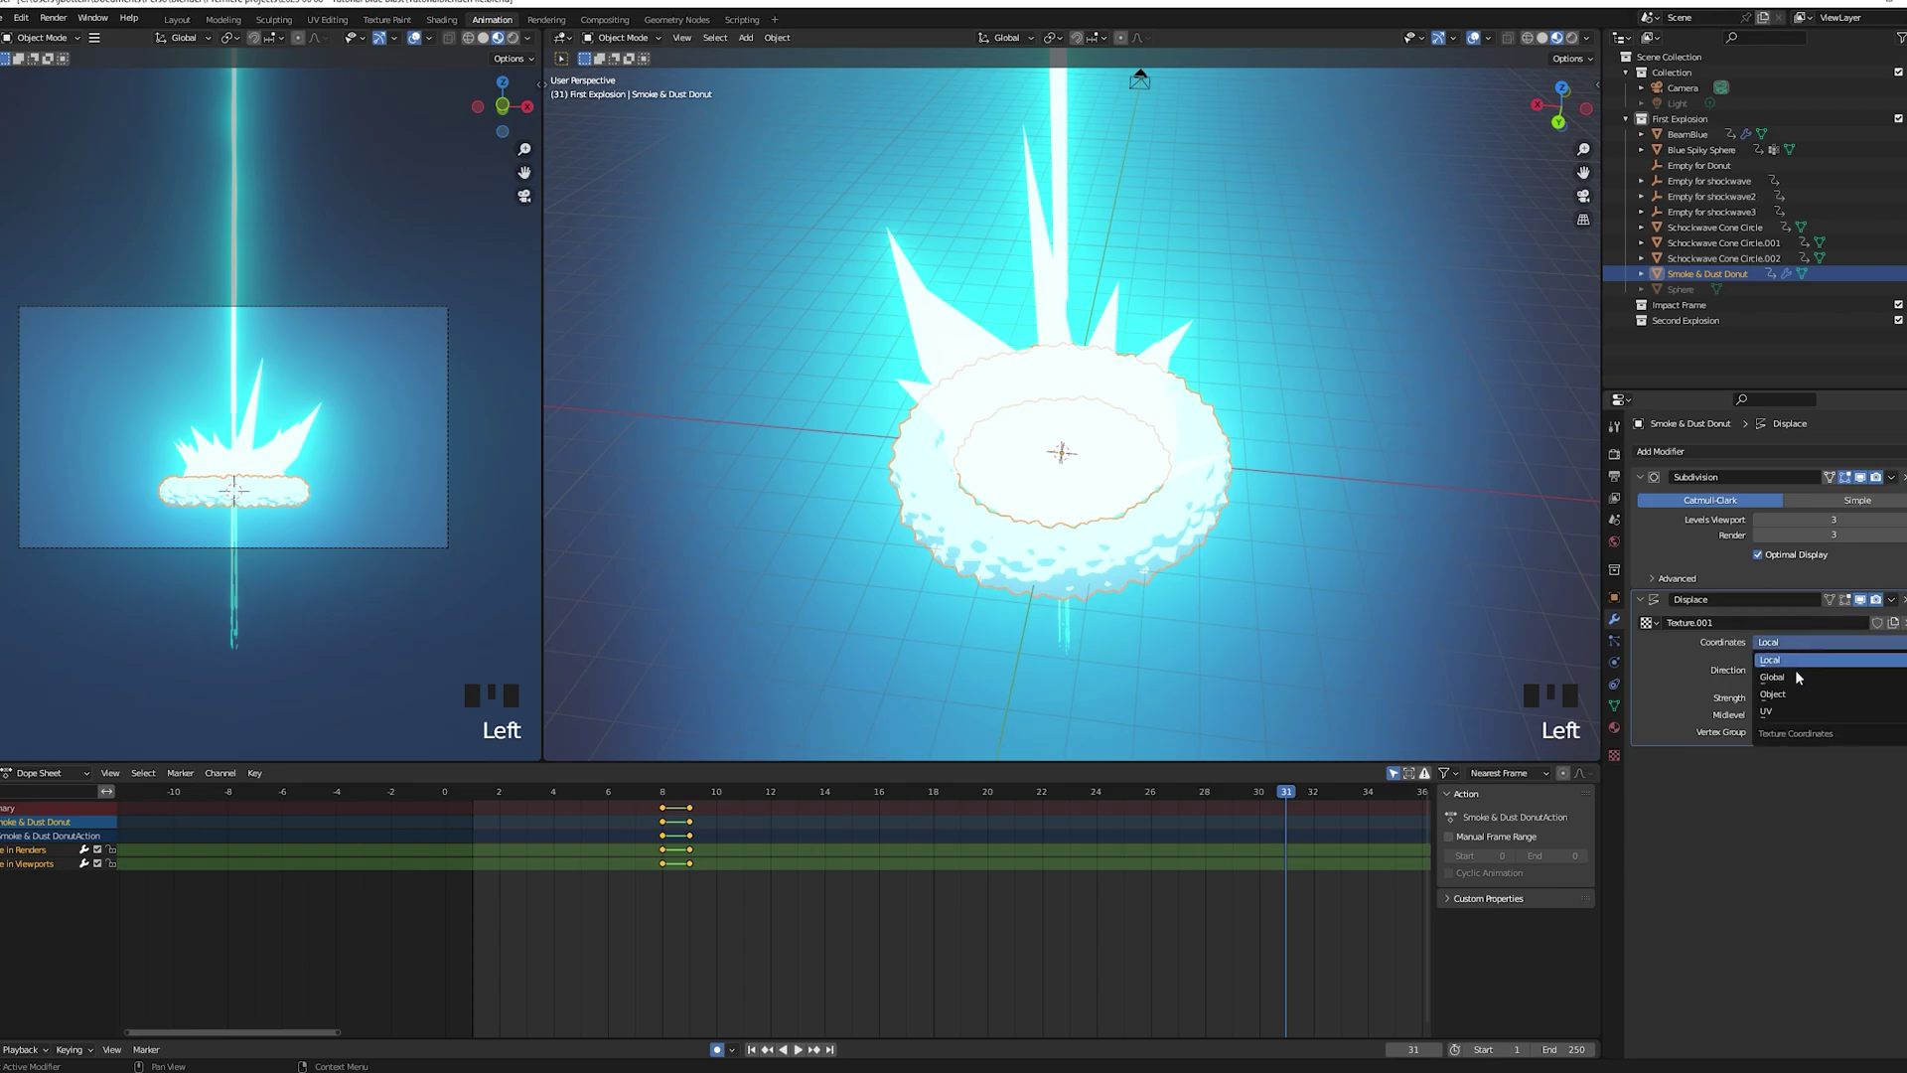
{"action": "left_click", "coordinate": [1791, 696]}
{"action": "left_click", "coordinate": [1787, 661]}
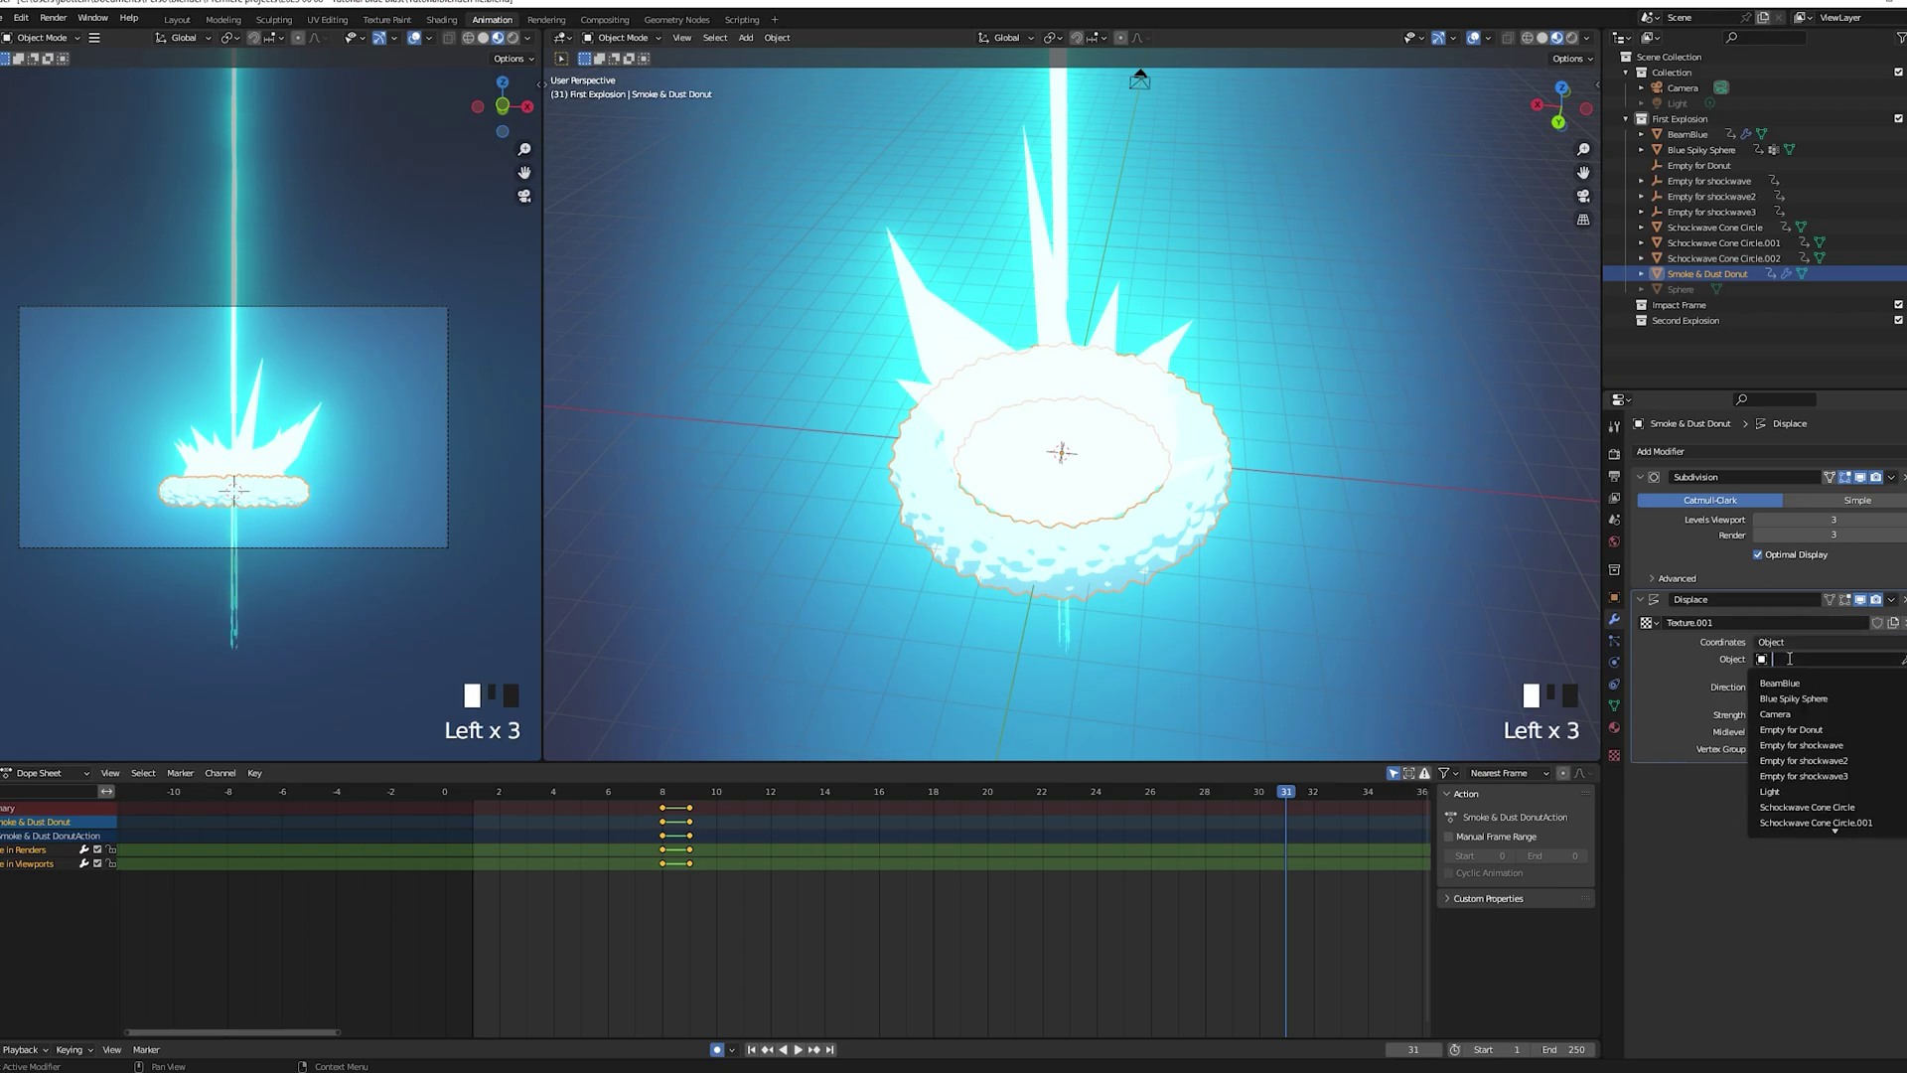
{"action": "type", "text": "em"}
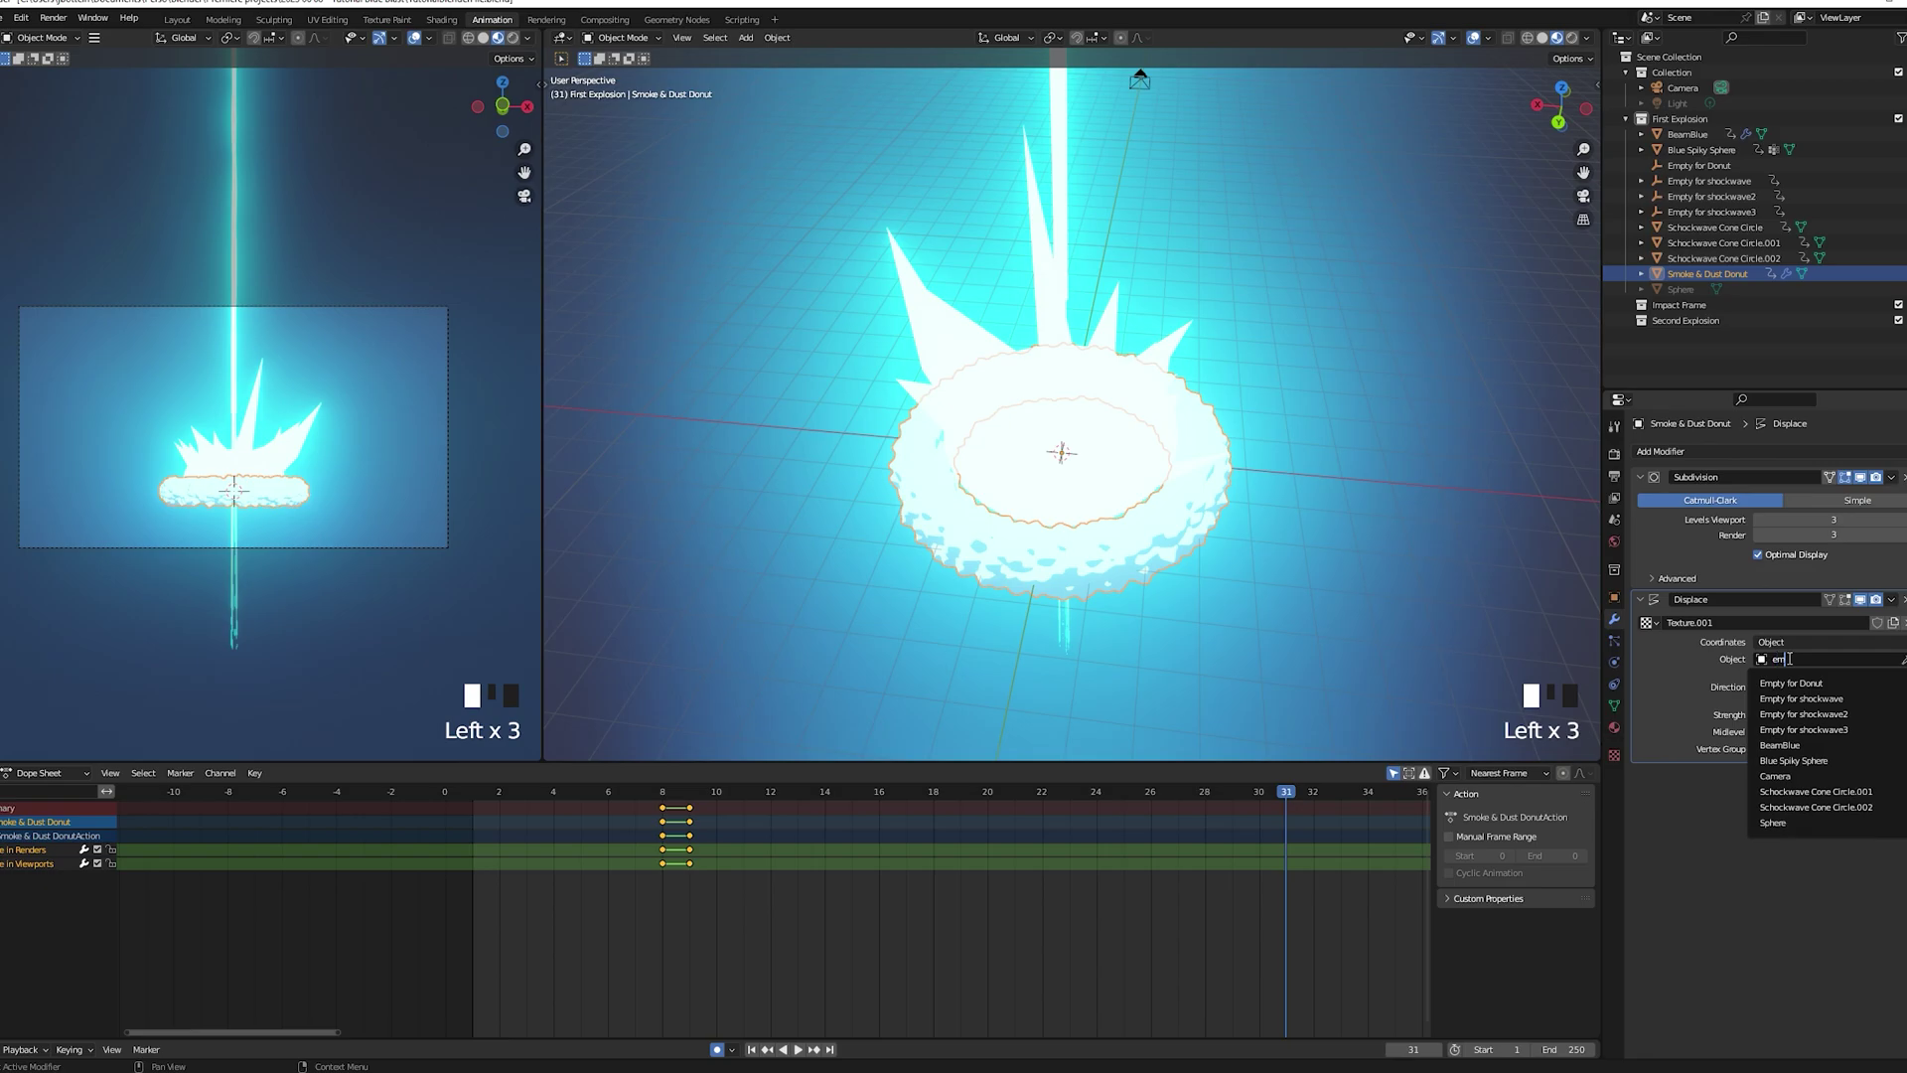
{"action": "left_click", "coordinate": [1791, 684]}
{"action": "scroll", "coordinate": [1128, 608], "scroll_direction": "up", "scroll_amount": 2}
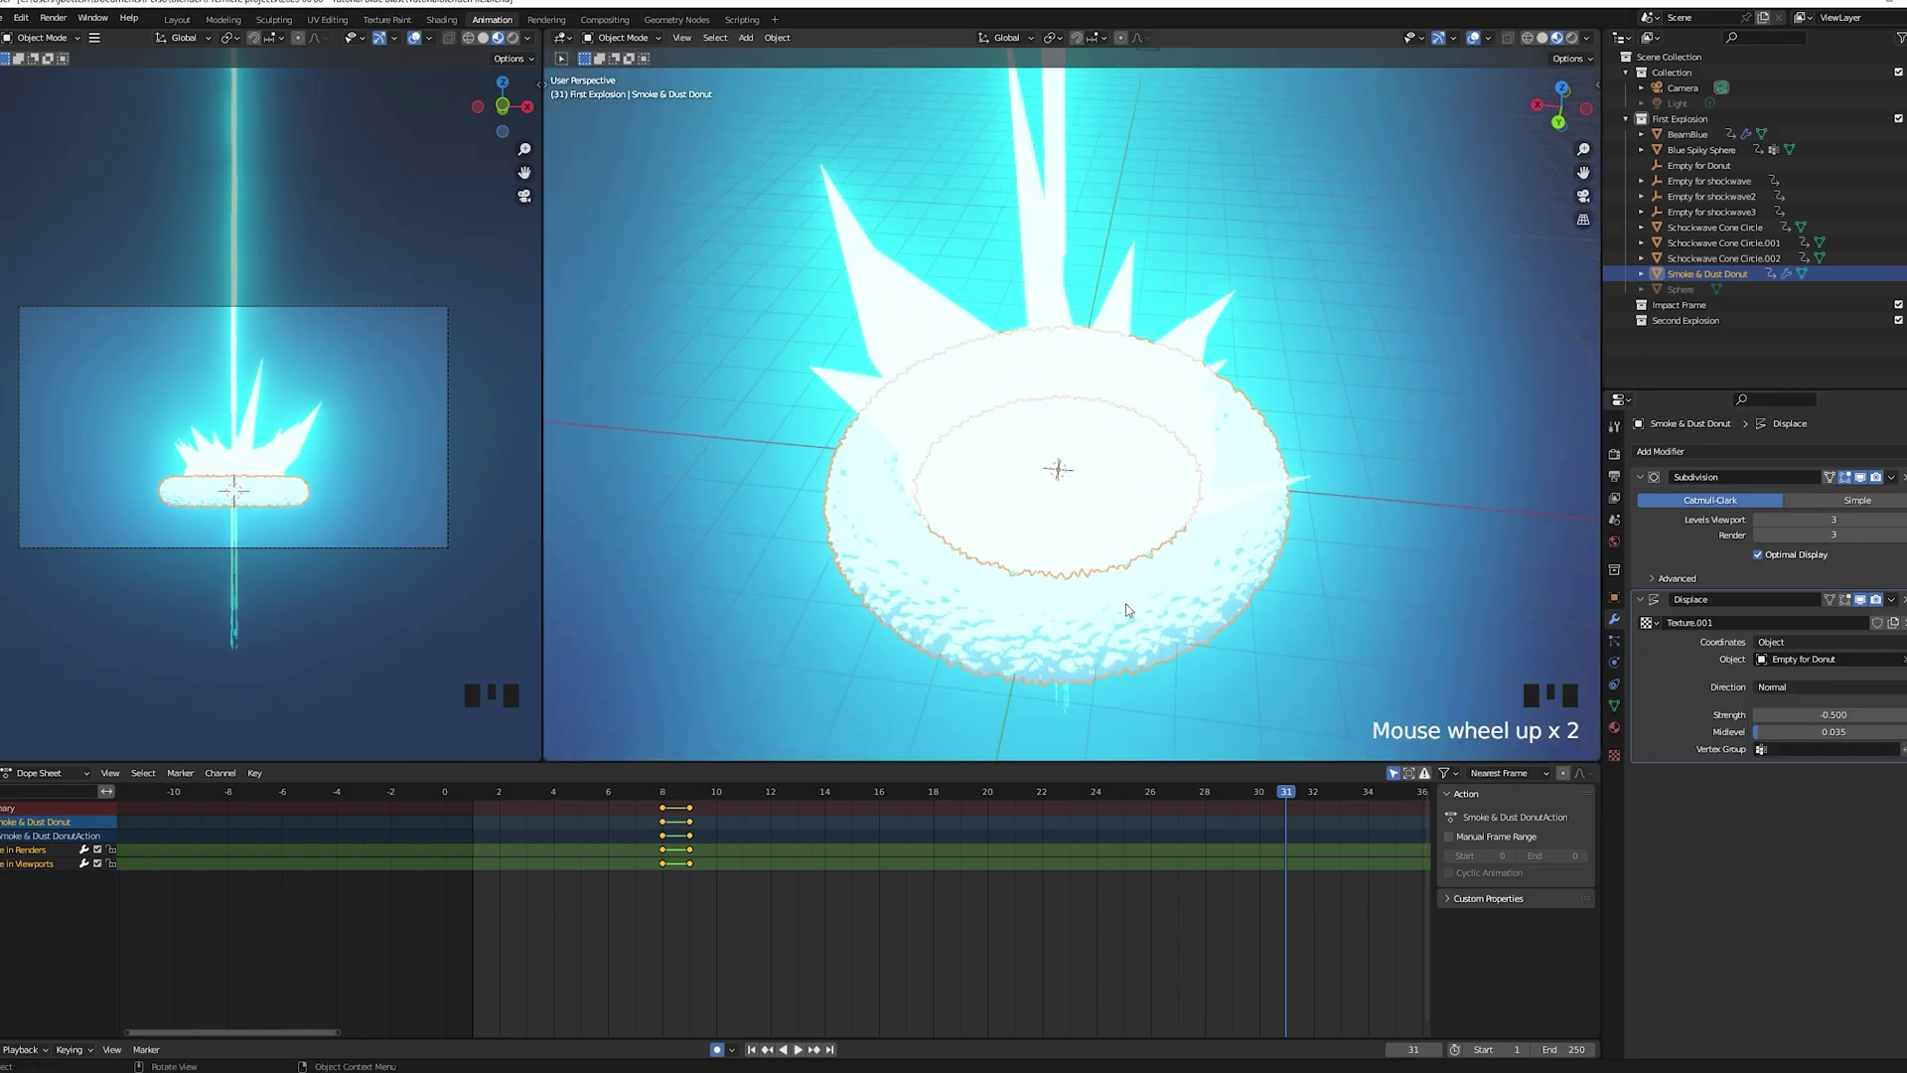
{"action": "middle_click_drag", "start_coordinate": [1123, 609], "coordinate": [1158, 659]}
{"action": "left_click", "coordinate": [1294, 593]}
{"action": "middle_click_drag", "start_coordinate": [1185, 564], "coordinate": [1232, 556]}
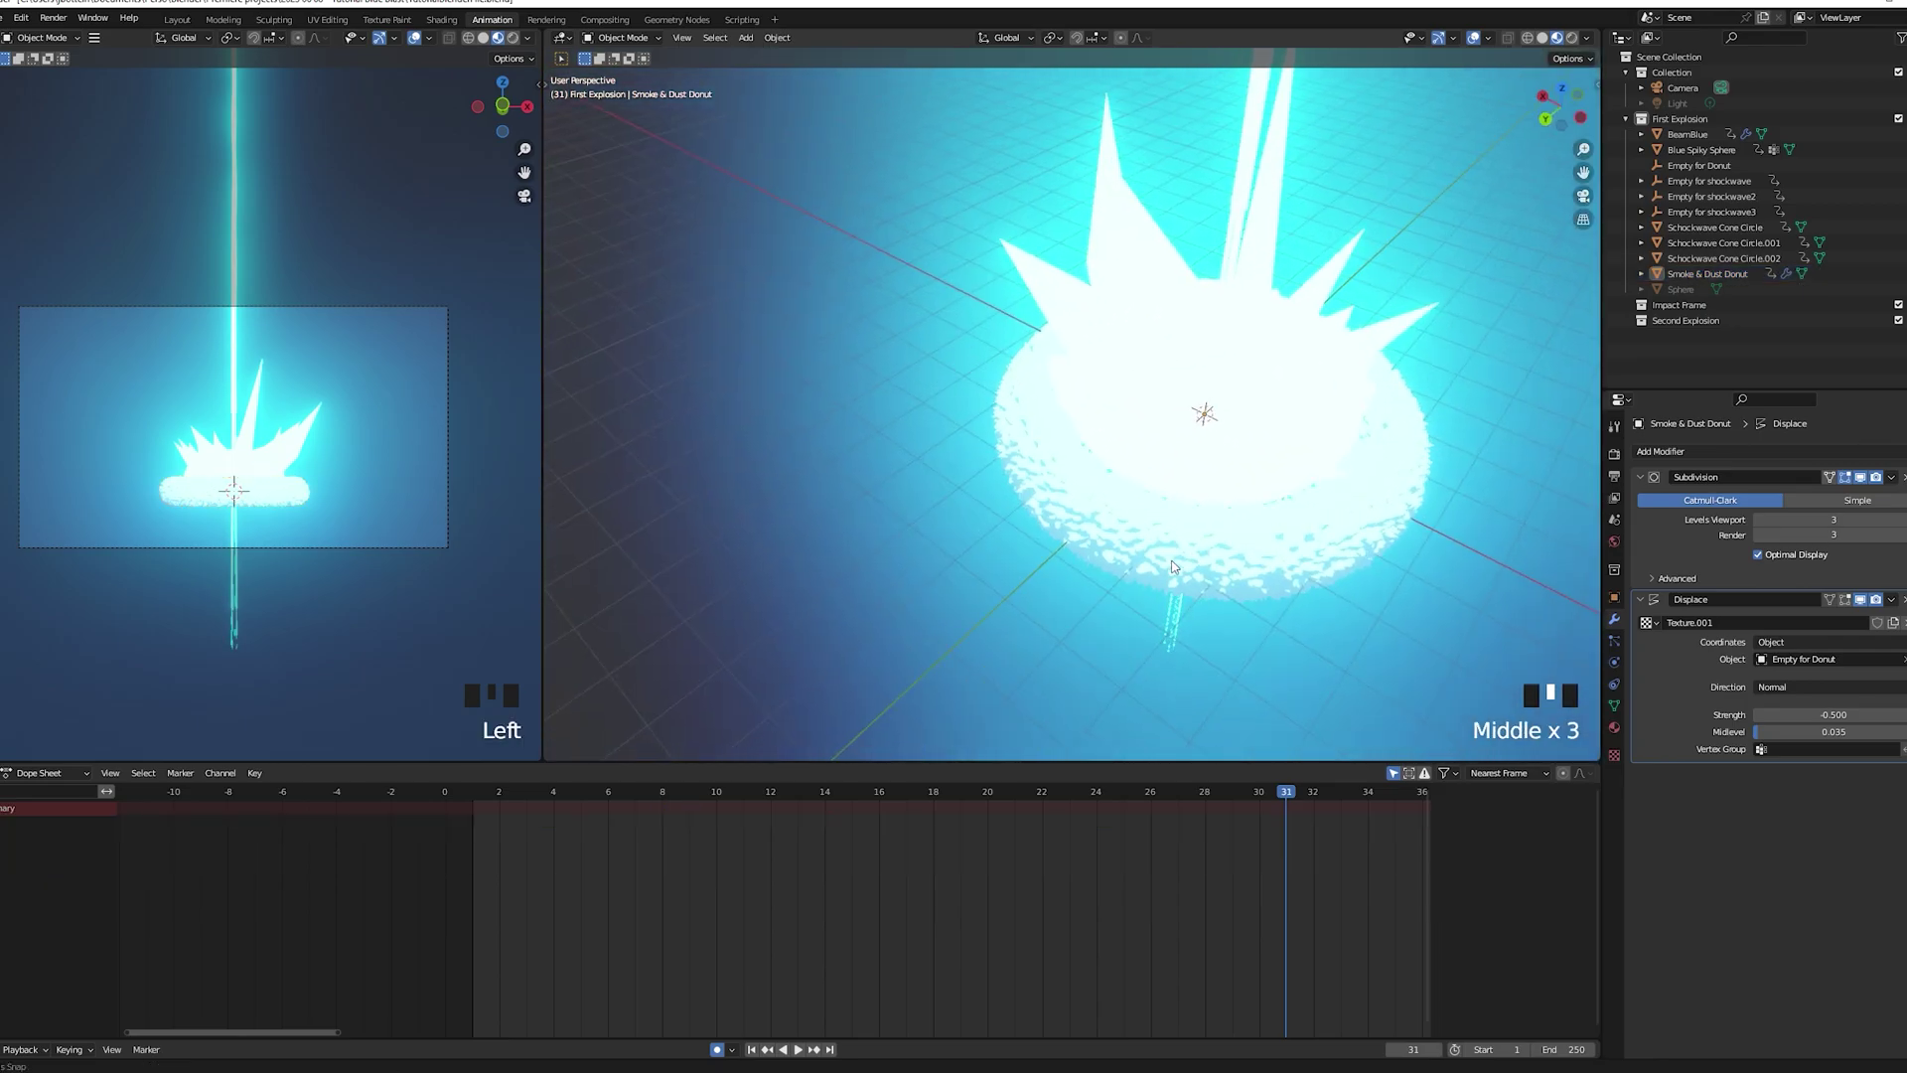
At frame 7, insert location, rotation and scale keyframes for the Blue Spiky Sphere
{"action": "key", "text": "Left"}
{"action": "key", "text": "Left"}
{"action": "key", "text": "Left"}
{"action": "key", "text": "Left"}
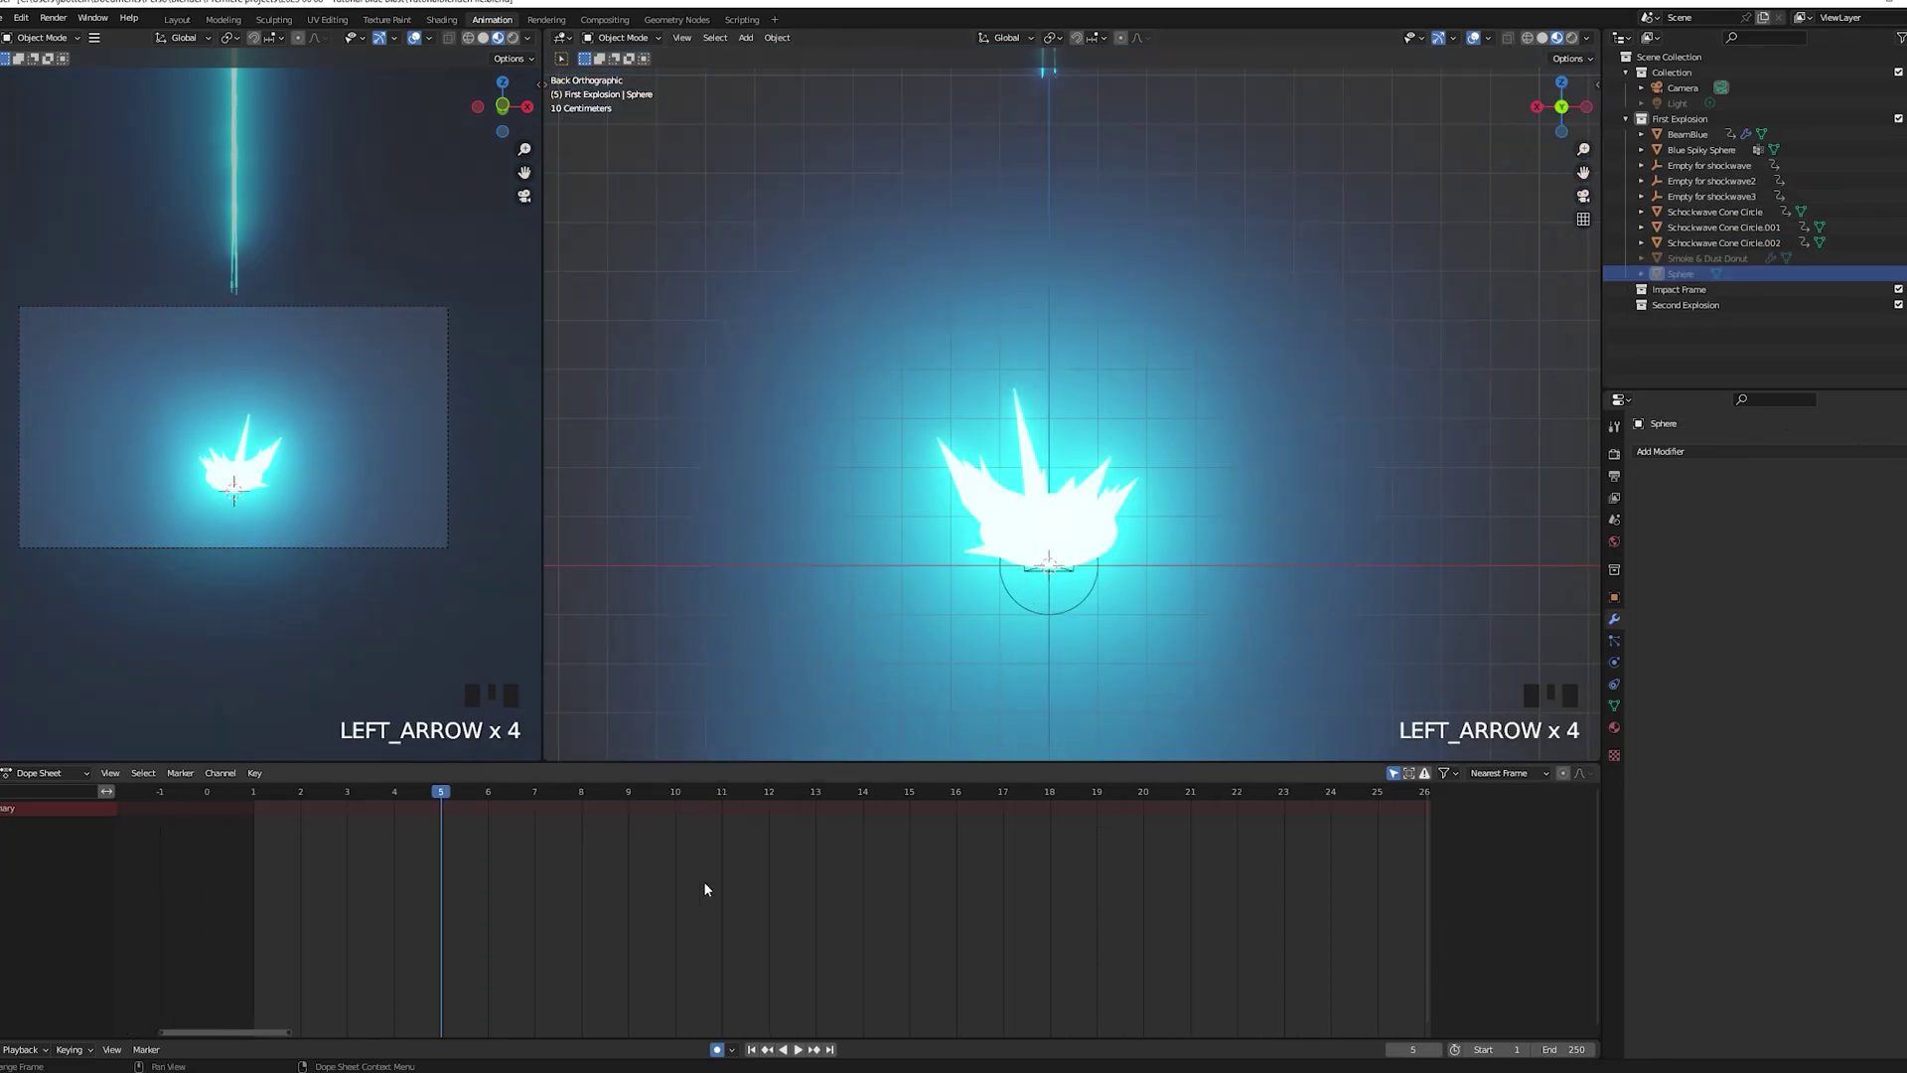
{"action": "key", "text": "Right"}
{"action": "key", "text": "Right"}
{"action": "left_click", "coordinate": [983, 537]}
{"action": "key", "text": "i"}
{"action": "left_click", "coordinate": [968, 615]}
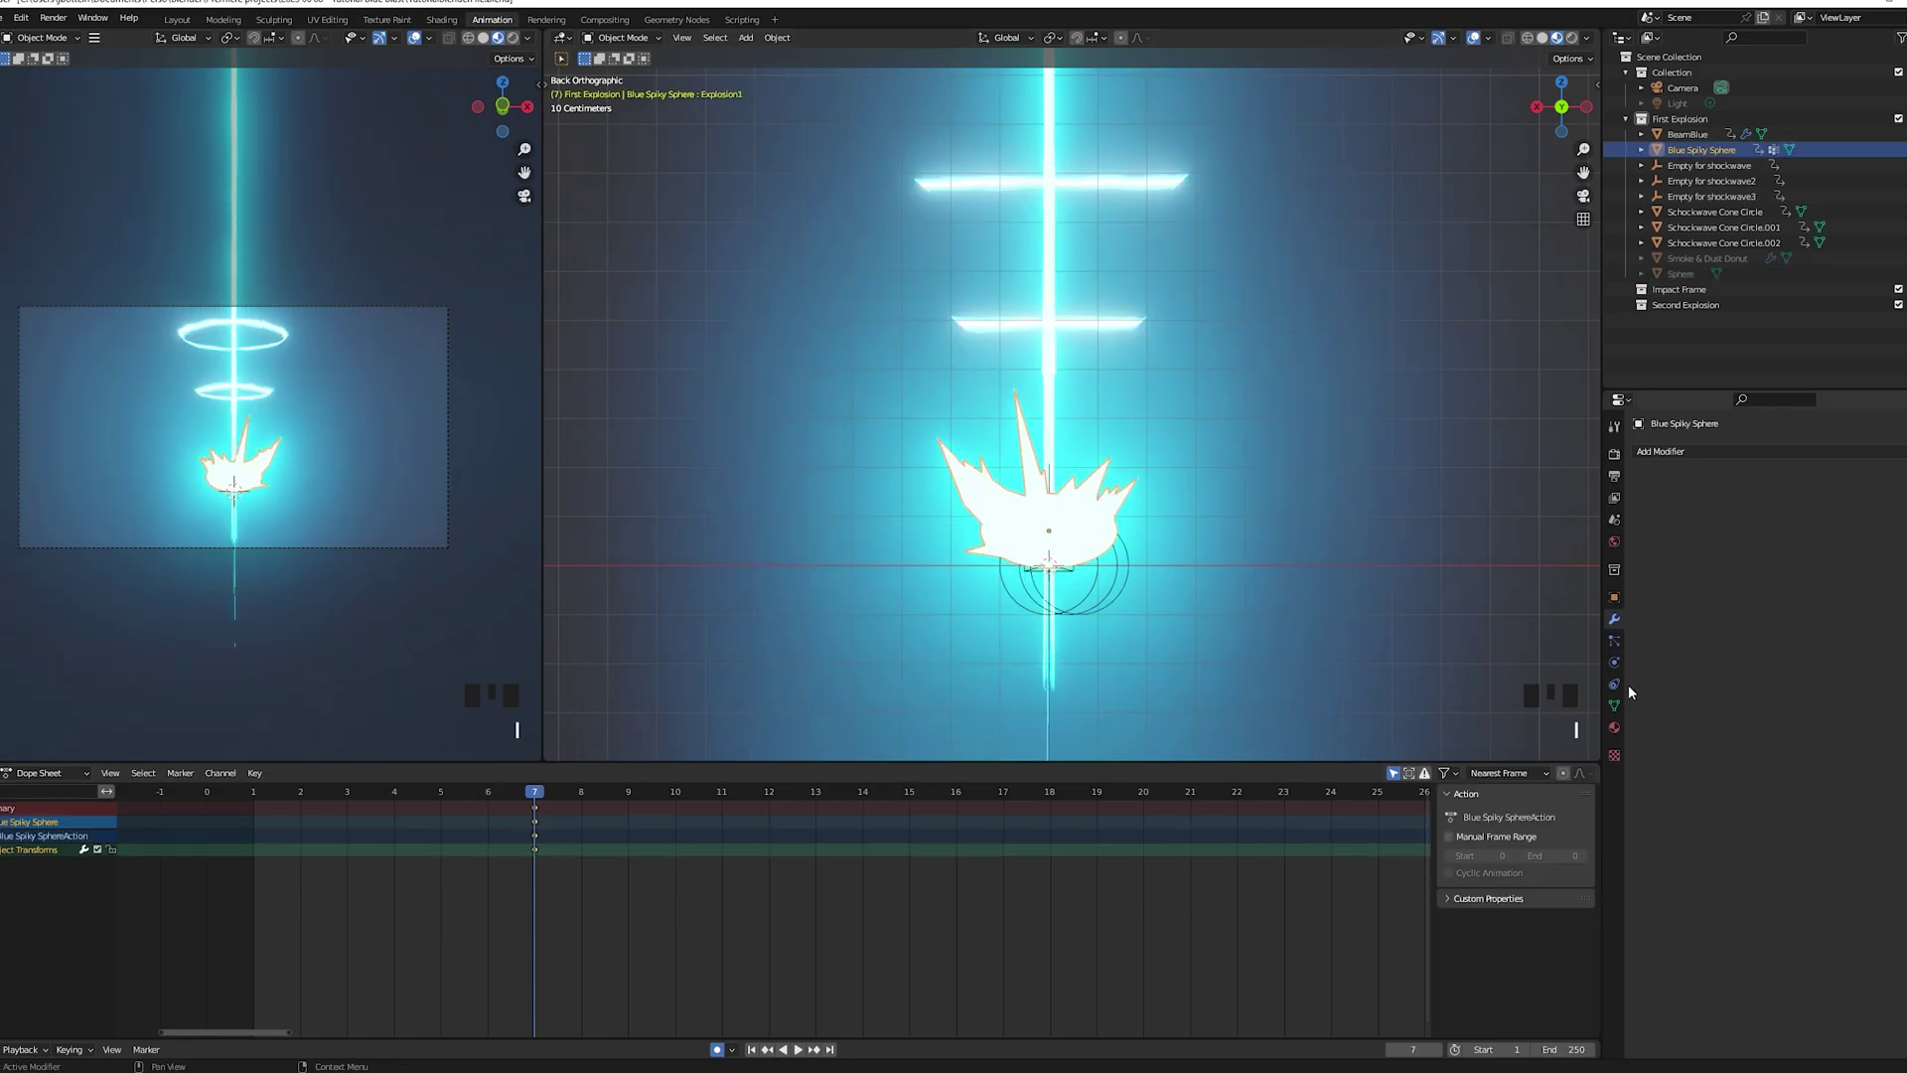
Keyframe the Blue Spiky Sphere's viewport and render visibility as hidden at frame 6 and shown at frame 7
{"action": "left_click", "coordinate": [1614, 705]}
{"action": "left_click", "coordinate": [1614, 597]}
{"action": "left_click", "coordinate": [1643, 780]}
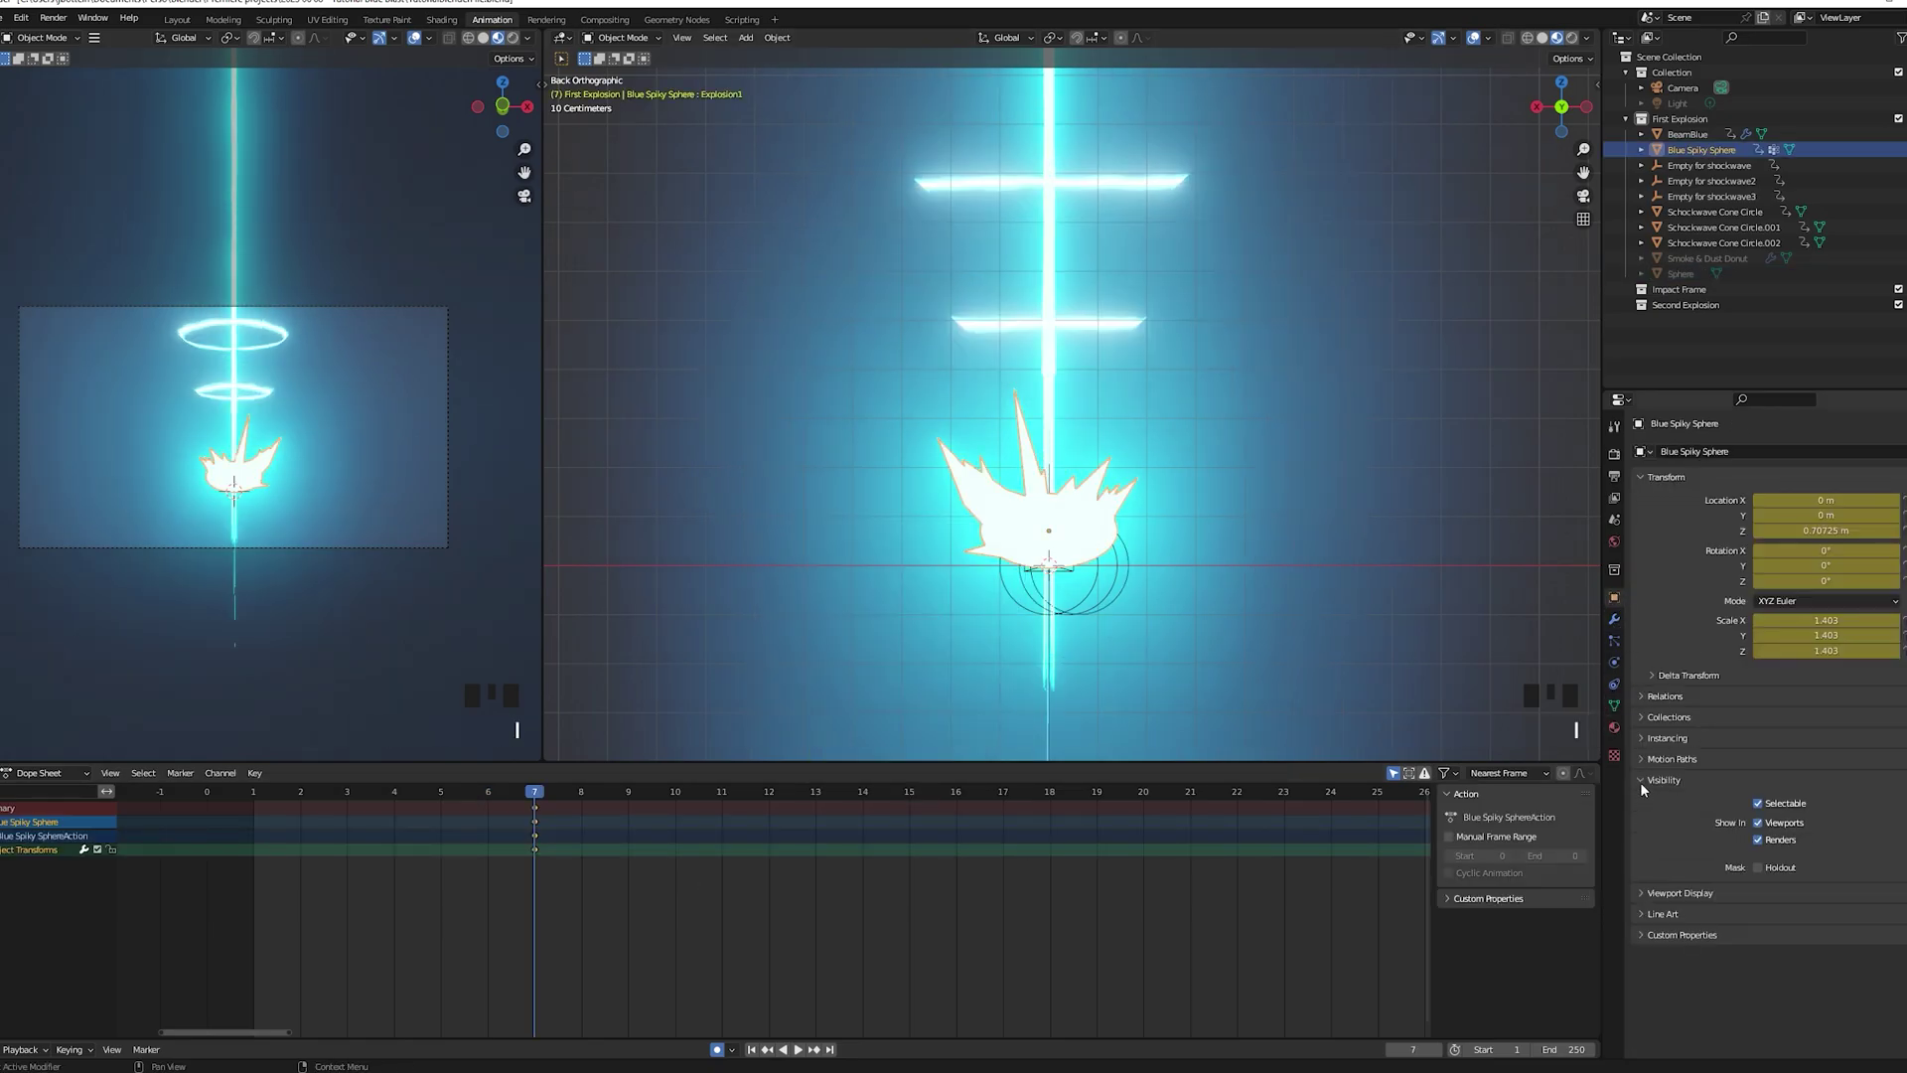
{"action": "key", "text": "Left"}
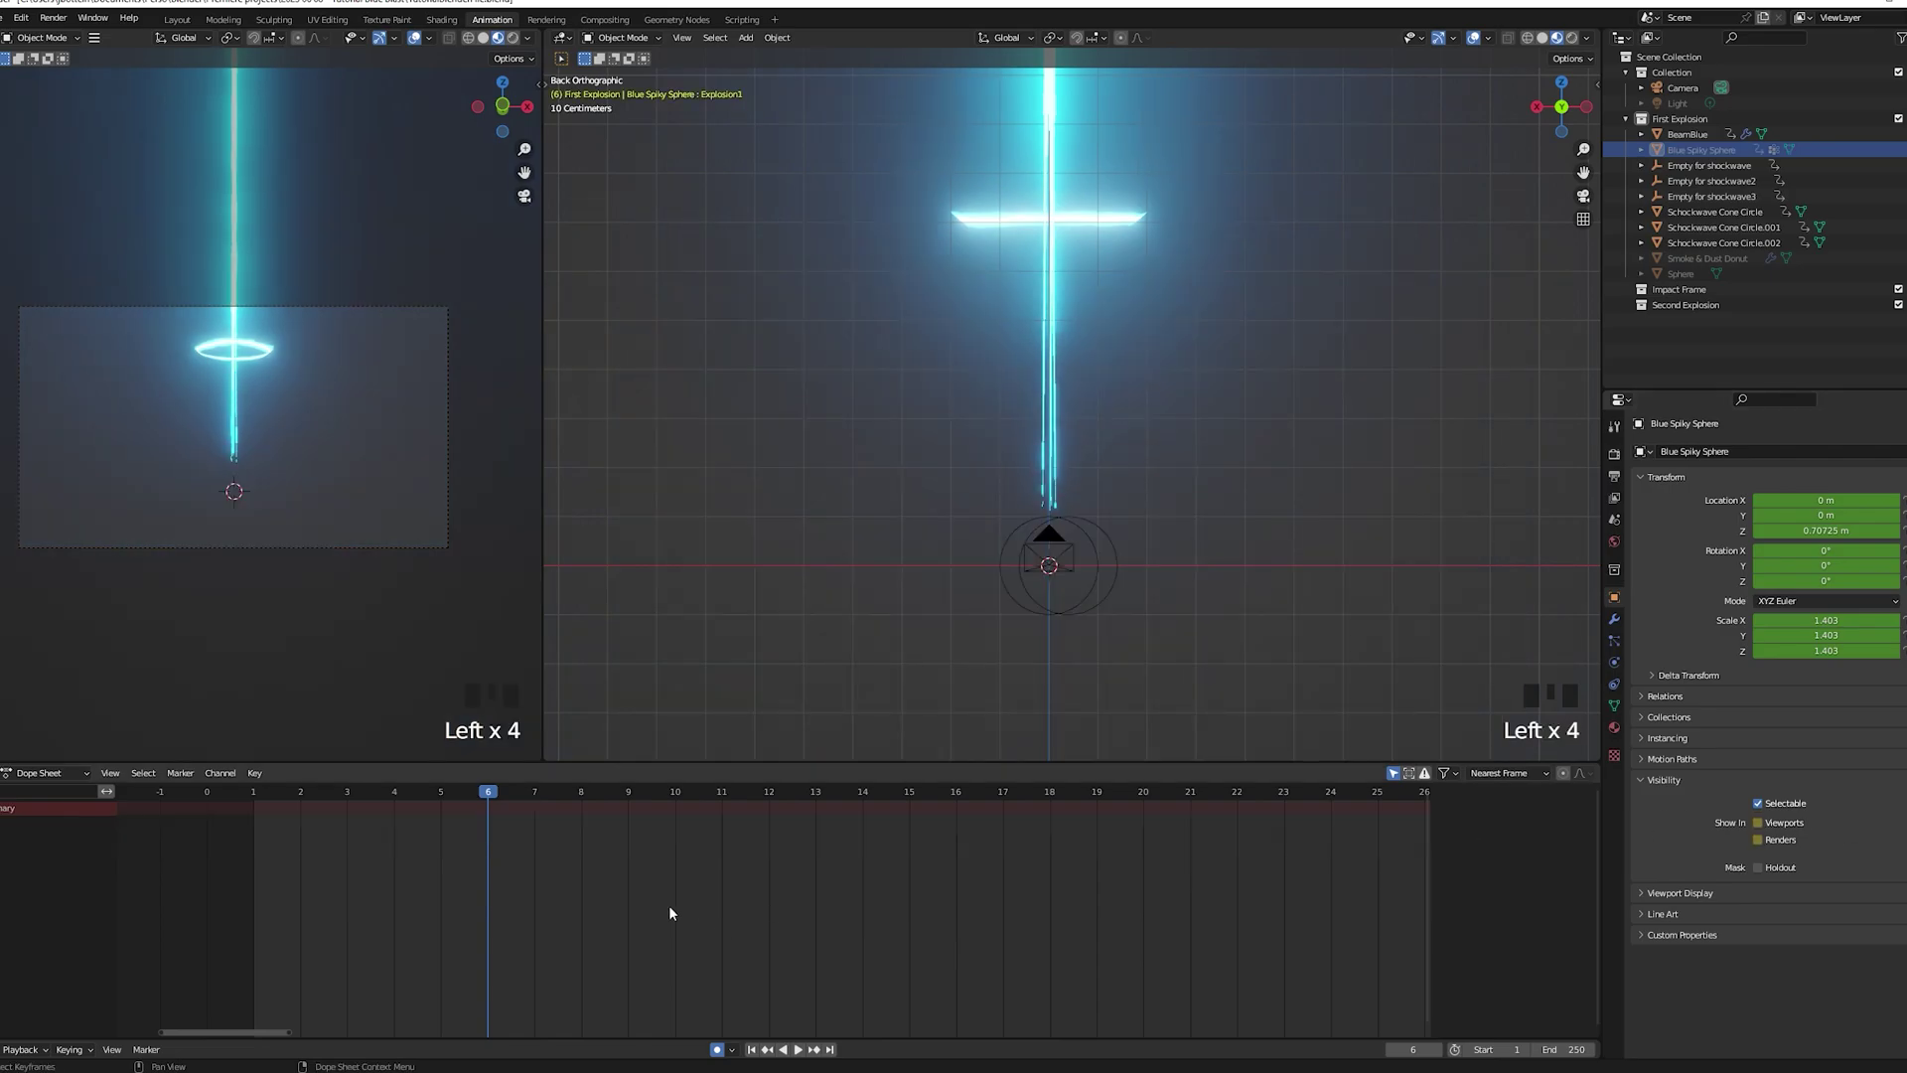
{"action": "key", "text": "Right"}
Select the Explosion1 shape key and record a scale keyframe for the Blue Spiky Sphere at frame 8
{"action": "left_click", "coordinate": [1614, 705]}
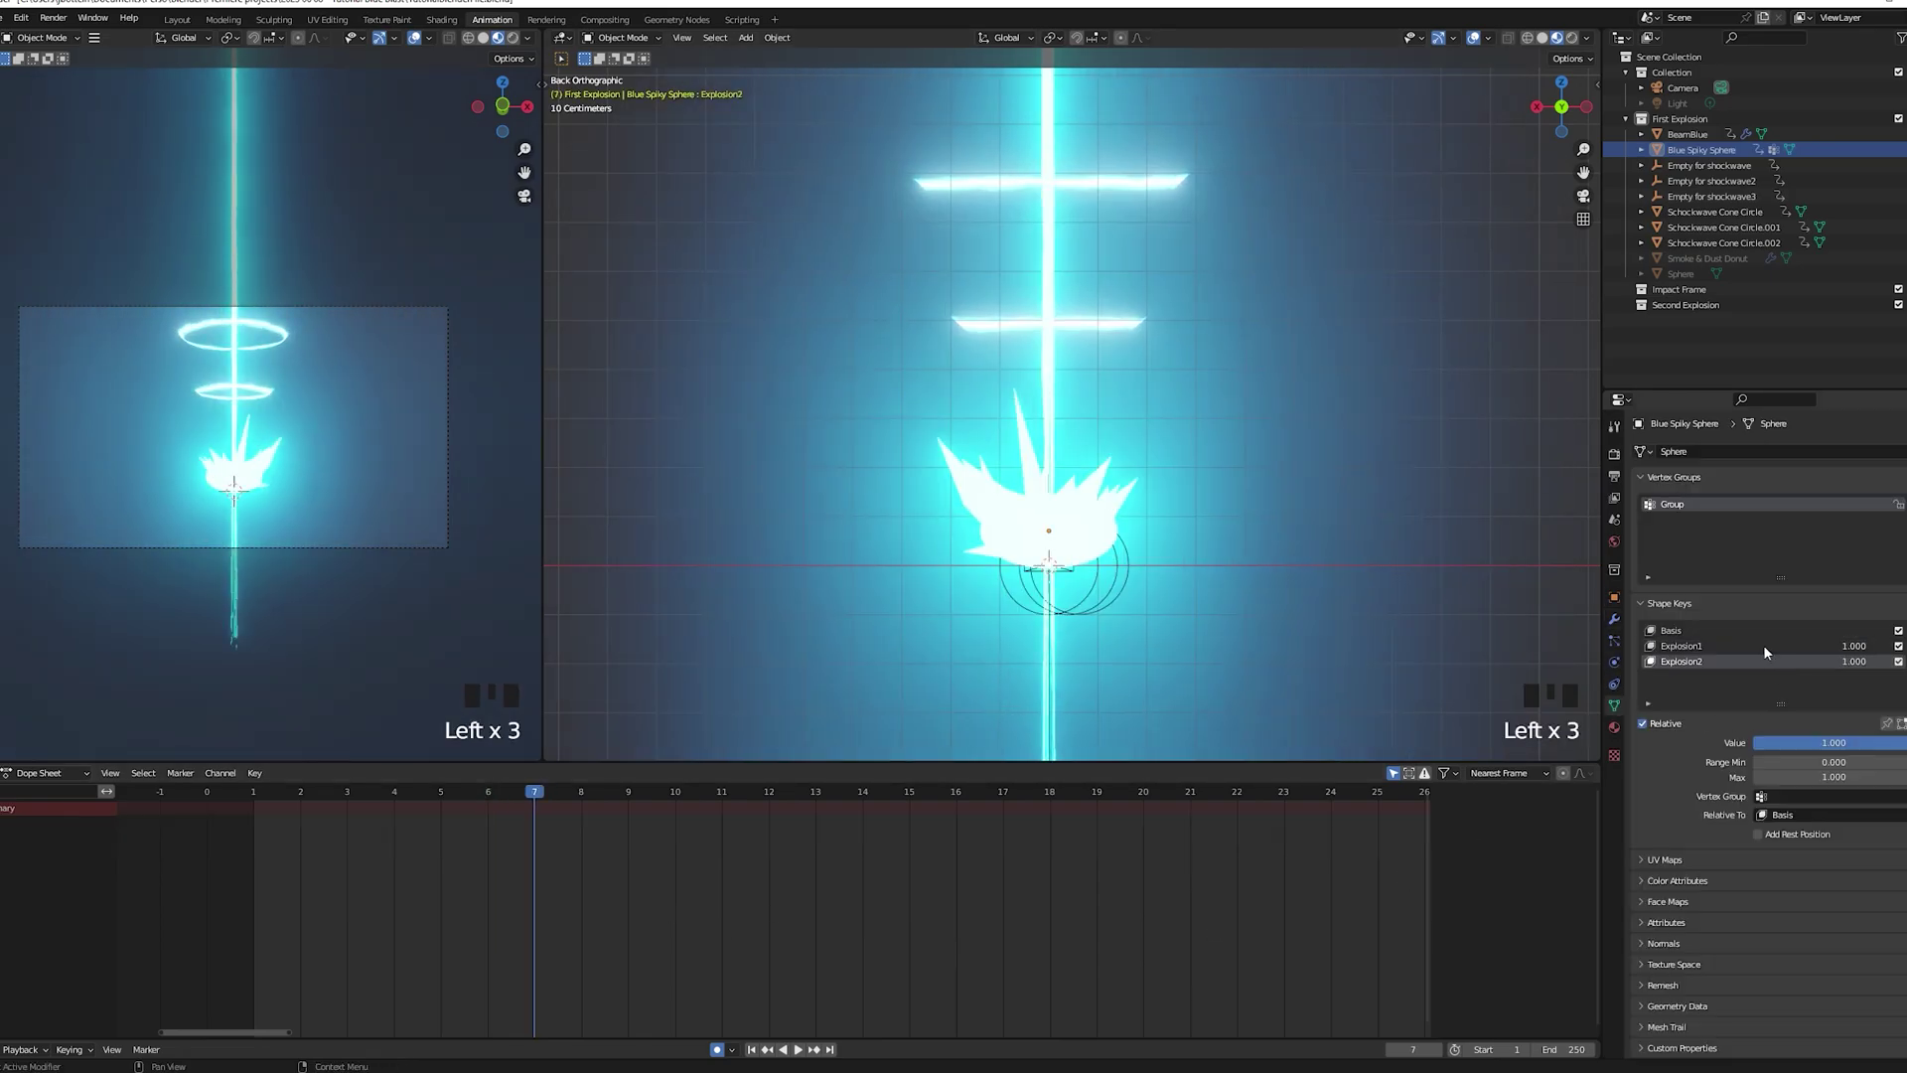
{"action": "left_click", "coordinate": [1762, 645]}
{"action": "key", "text": "Right"}
{"action": "key", "text": "Right"}
{"action": "key", "text": "Right"}
{"action": "key", "text": "Right"}
{"action": "key", "text": "Right"}
{"action": "key", "text": "Right"}
{"action": "key", "text": "Right"}
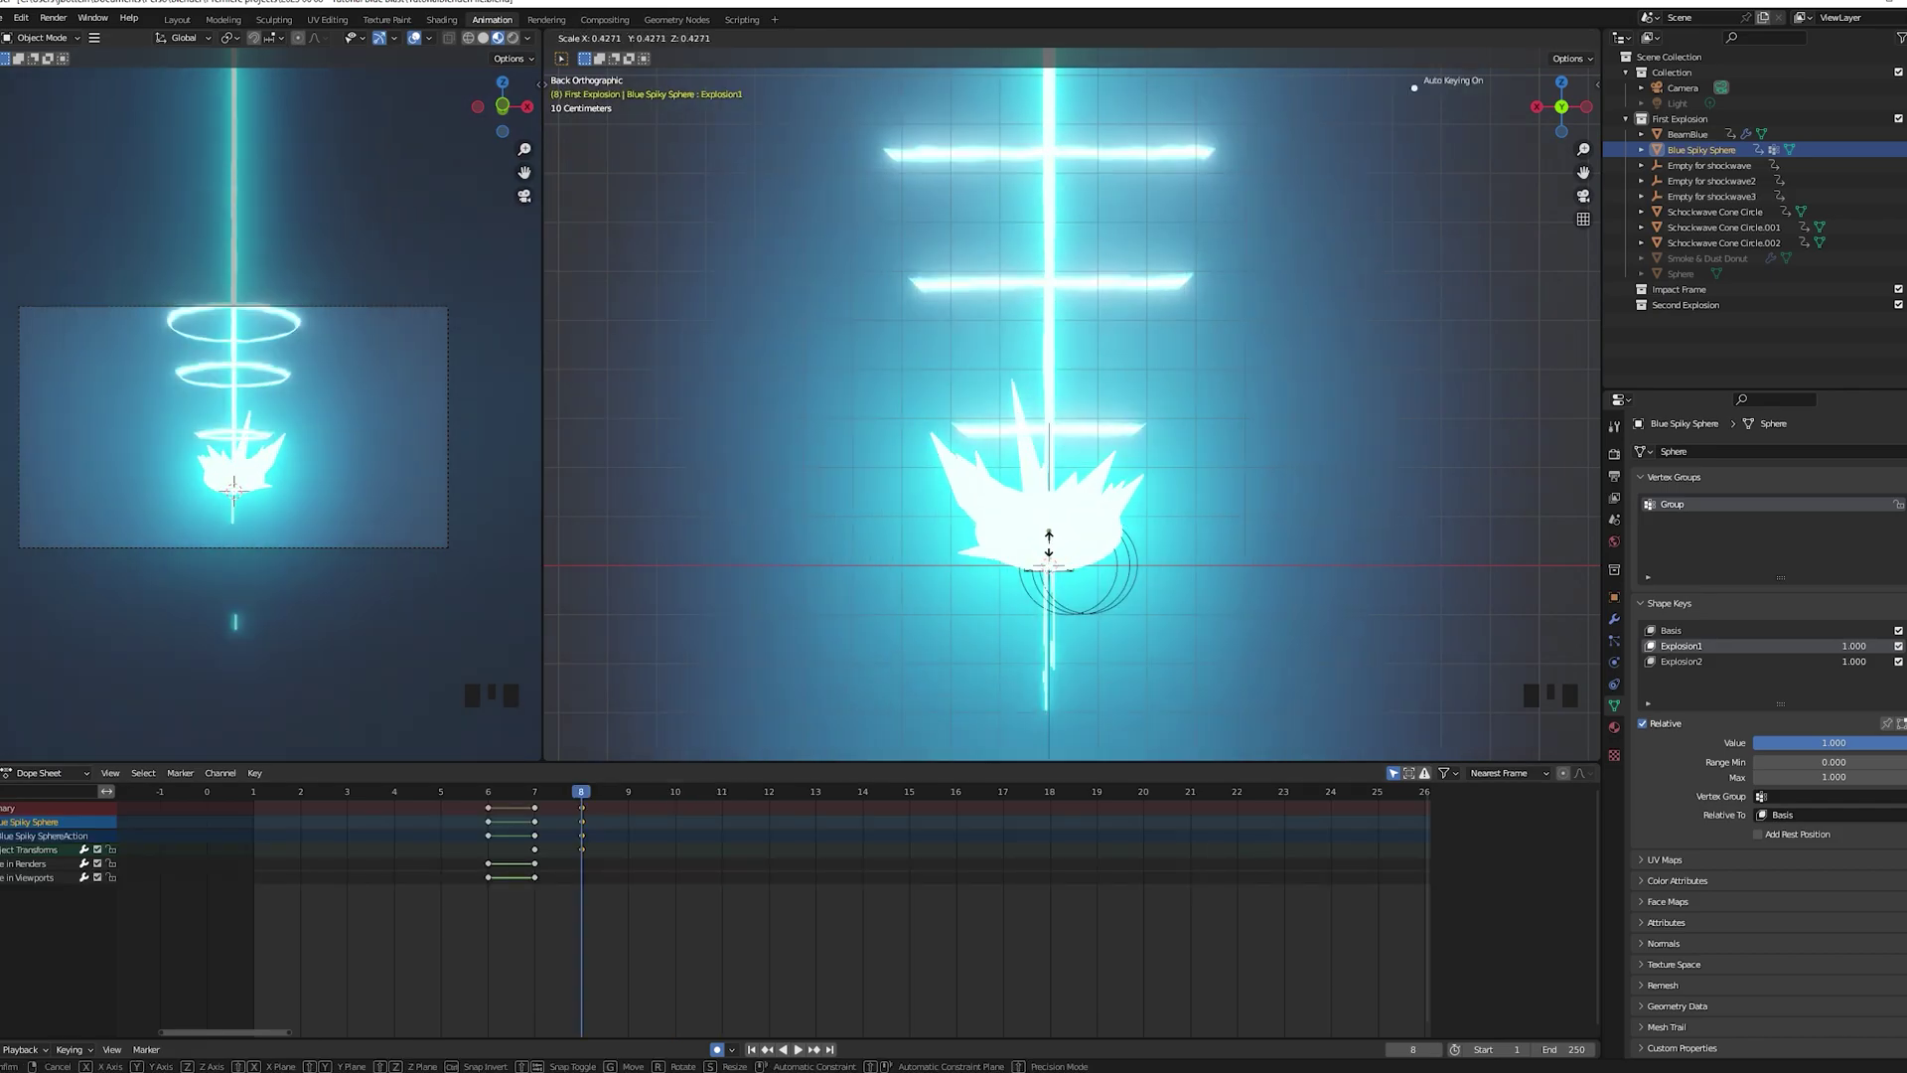
{"action": "left_click", "coordinate": [850, 866]}
At frame 9, scale up the Blue Spiky Sphere with auto-keying
{"action": "key", "text": "Right"}
{"action": "key", "text": "Right"}
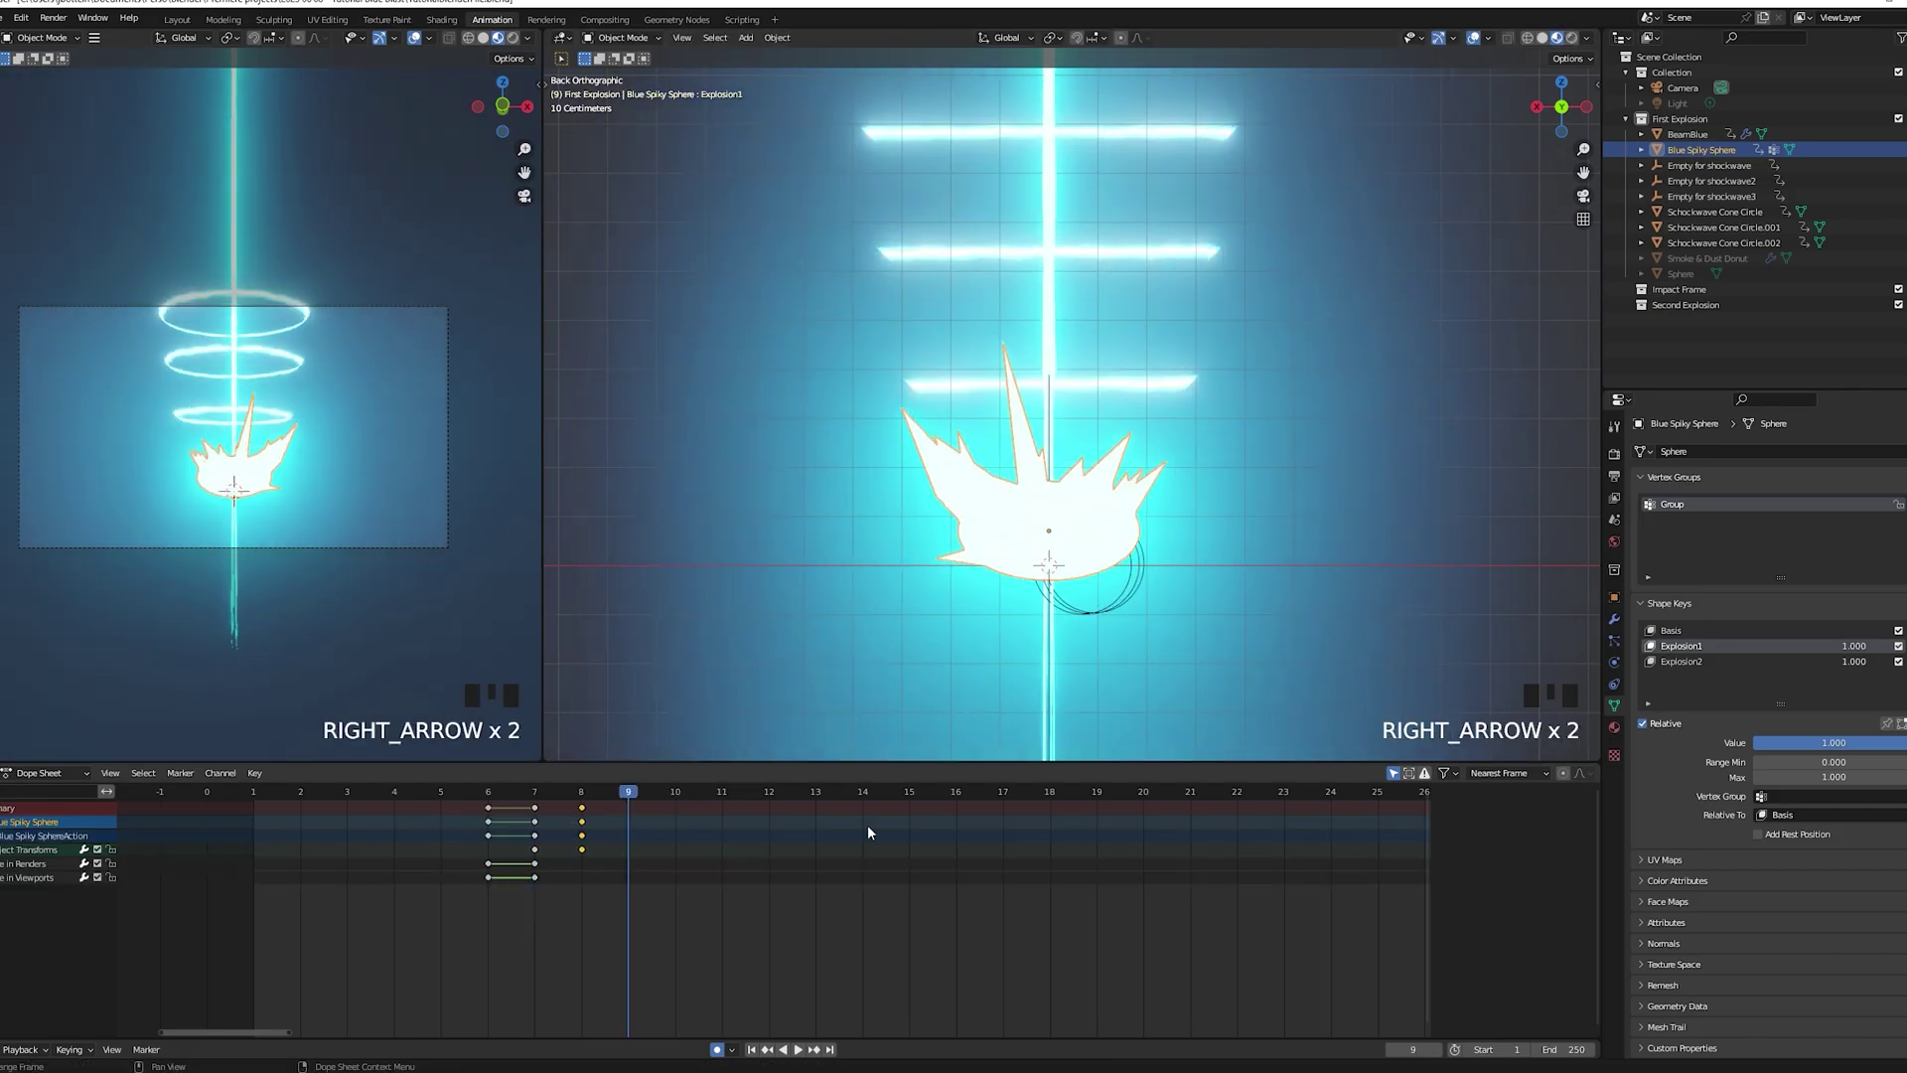
{"action": "key", "text": "s"}
{"action": "key", "text": "s"}
{"action": "left_click", "coordinate": [1054, 523]}
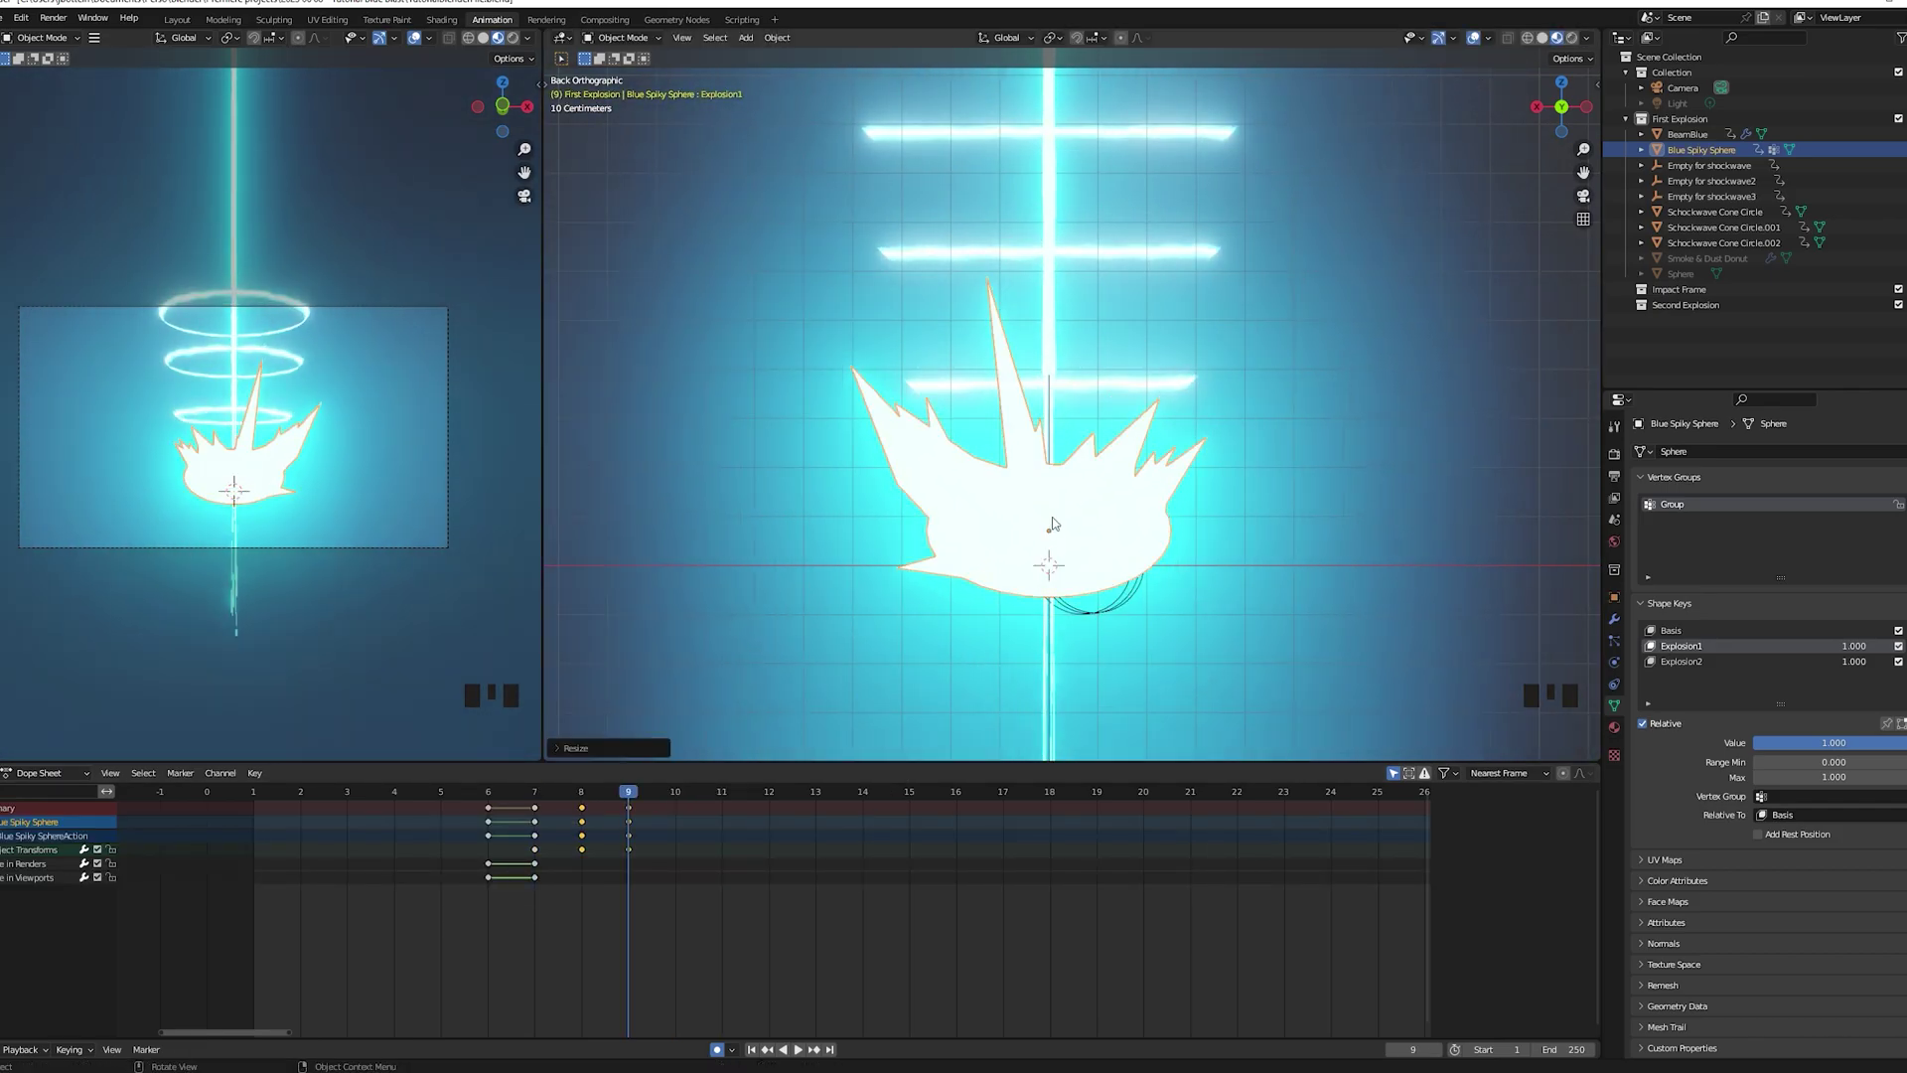
{"action": "key", "text": "Right"}
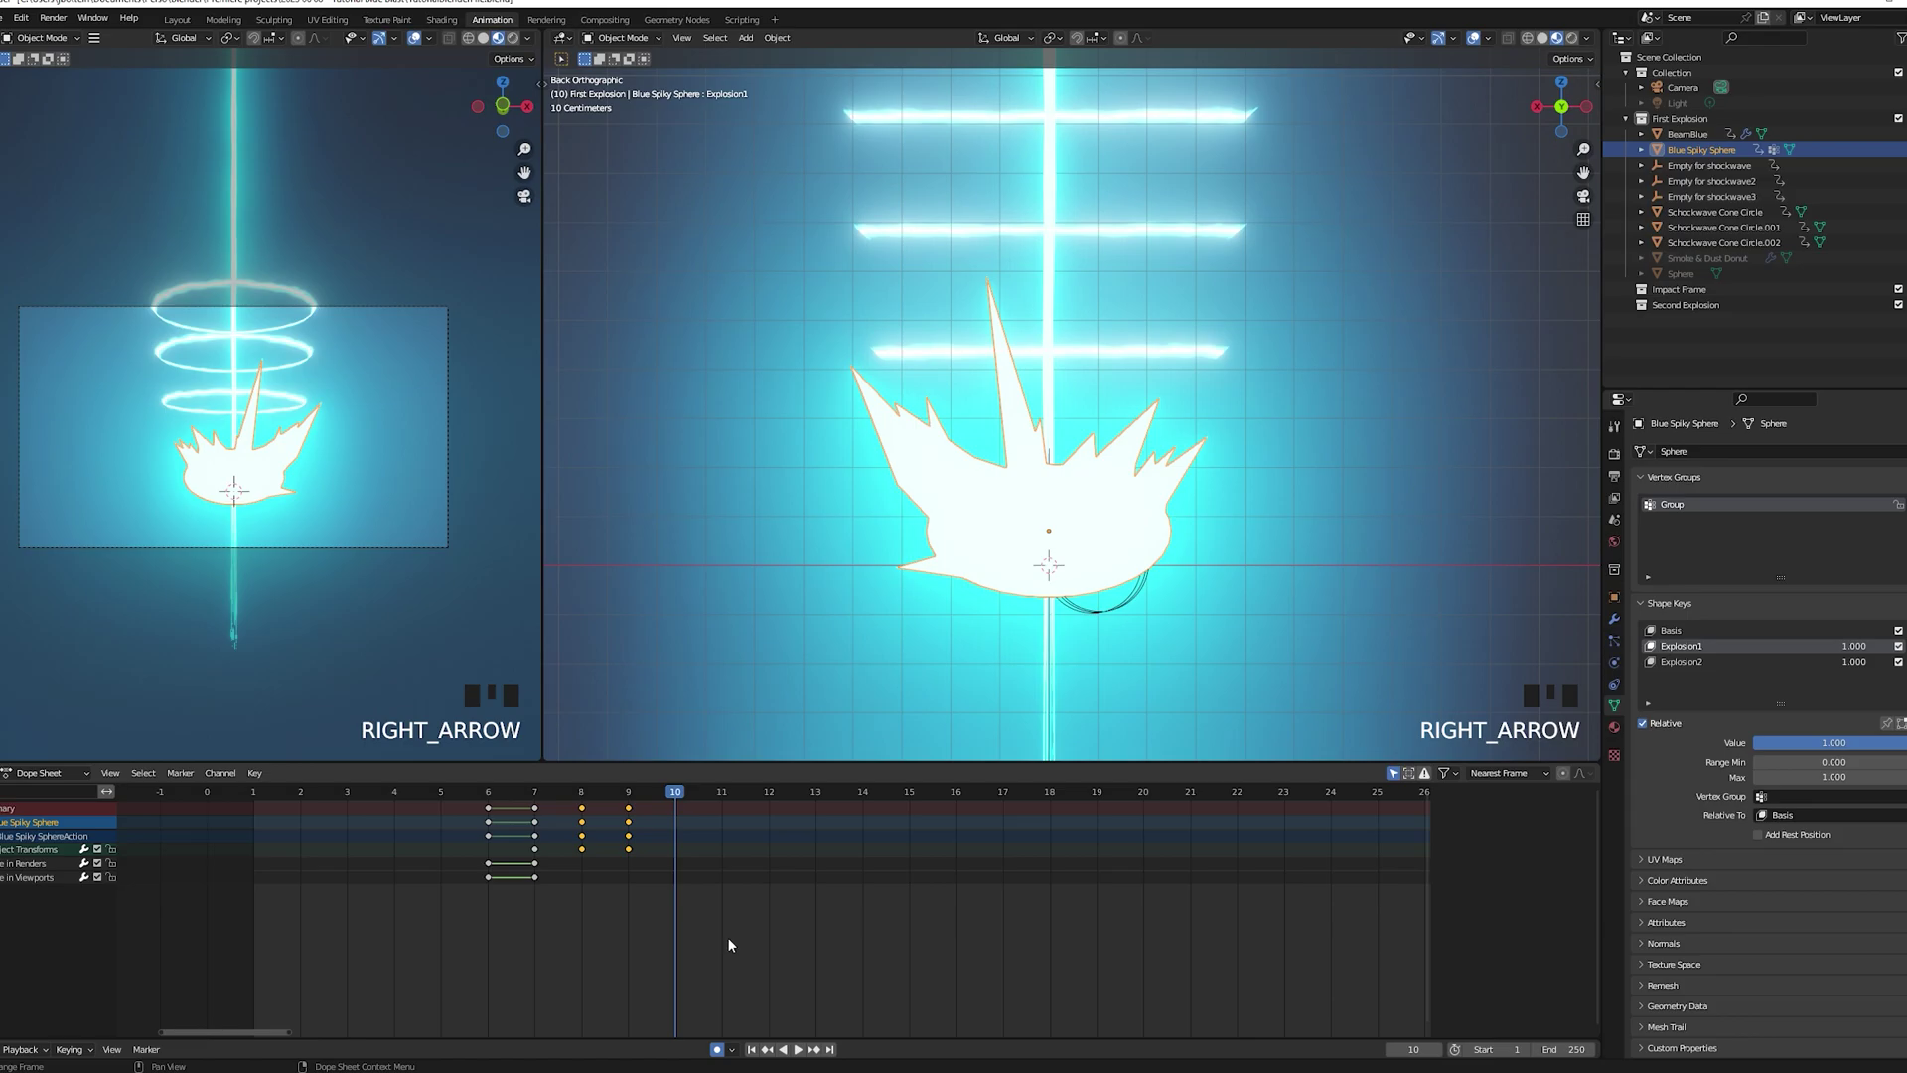
{"action": "key", "text": "Left"}
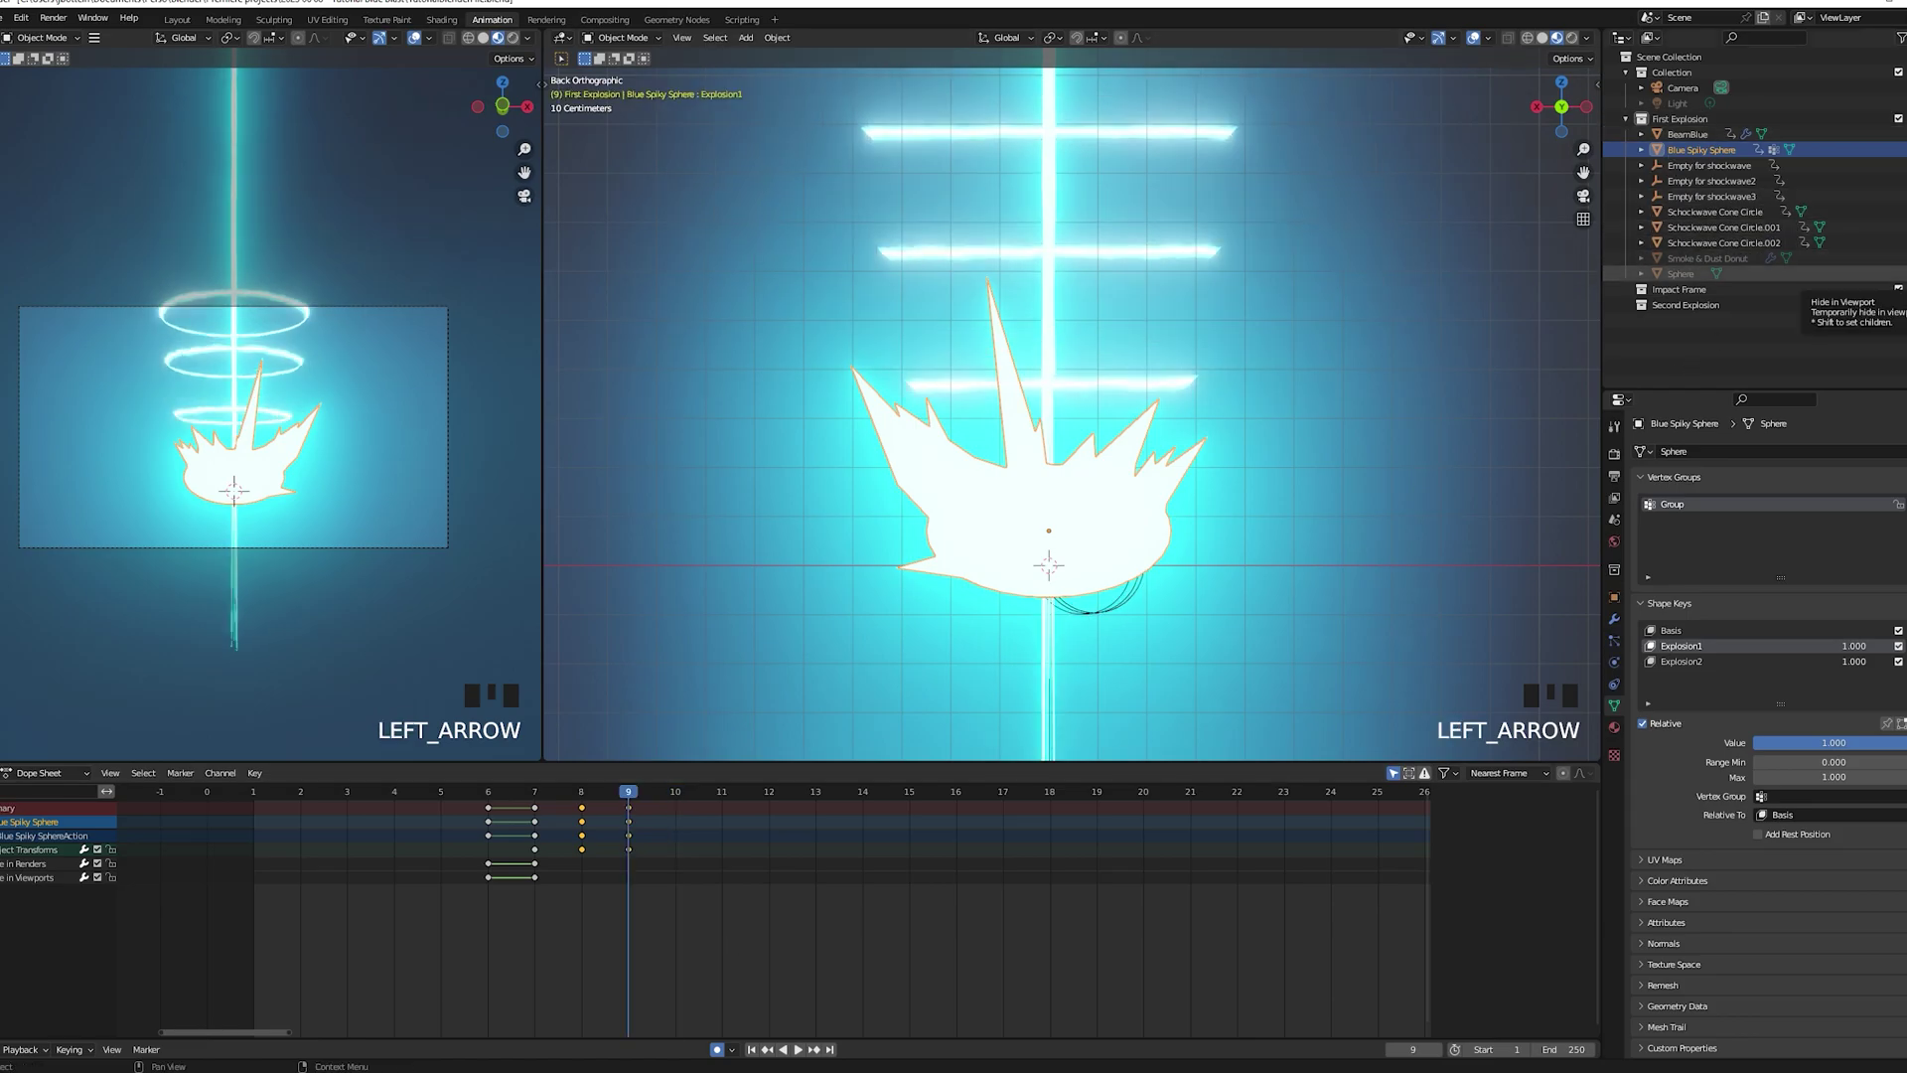
At frame 15, scale the Smoke & Dust Donut by about 4.3 in X and Y only, with auto-keying
{"action": "key", "text": "Left"}
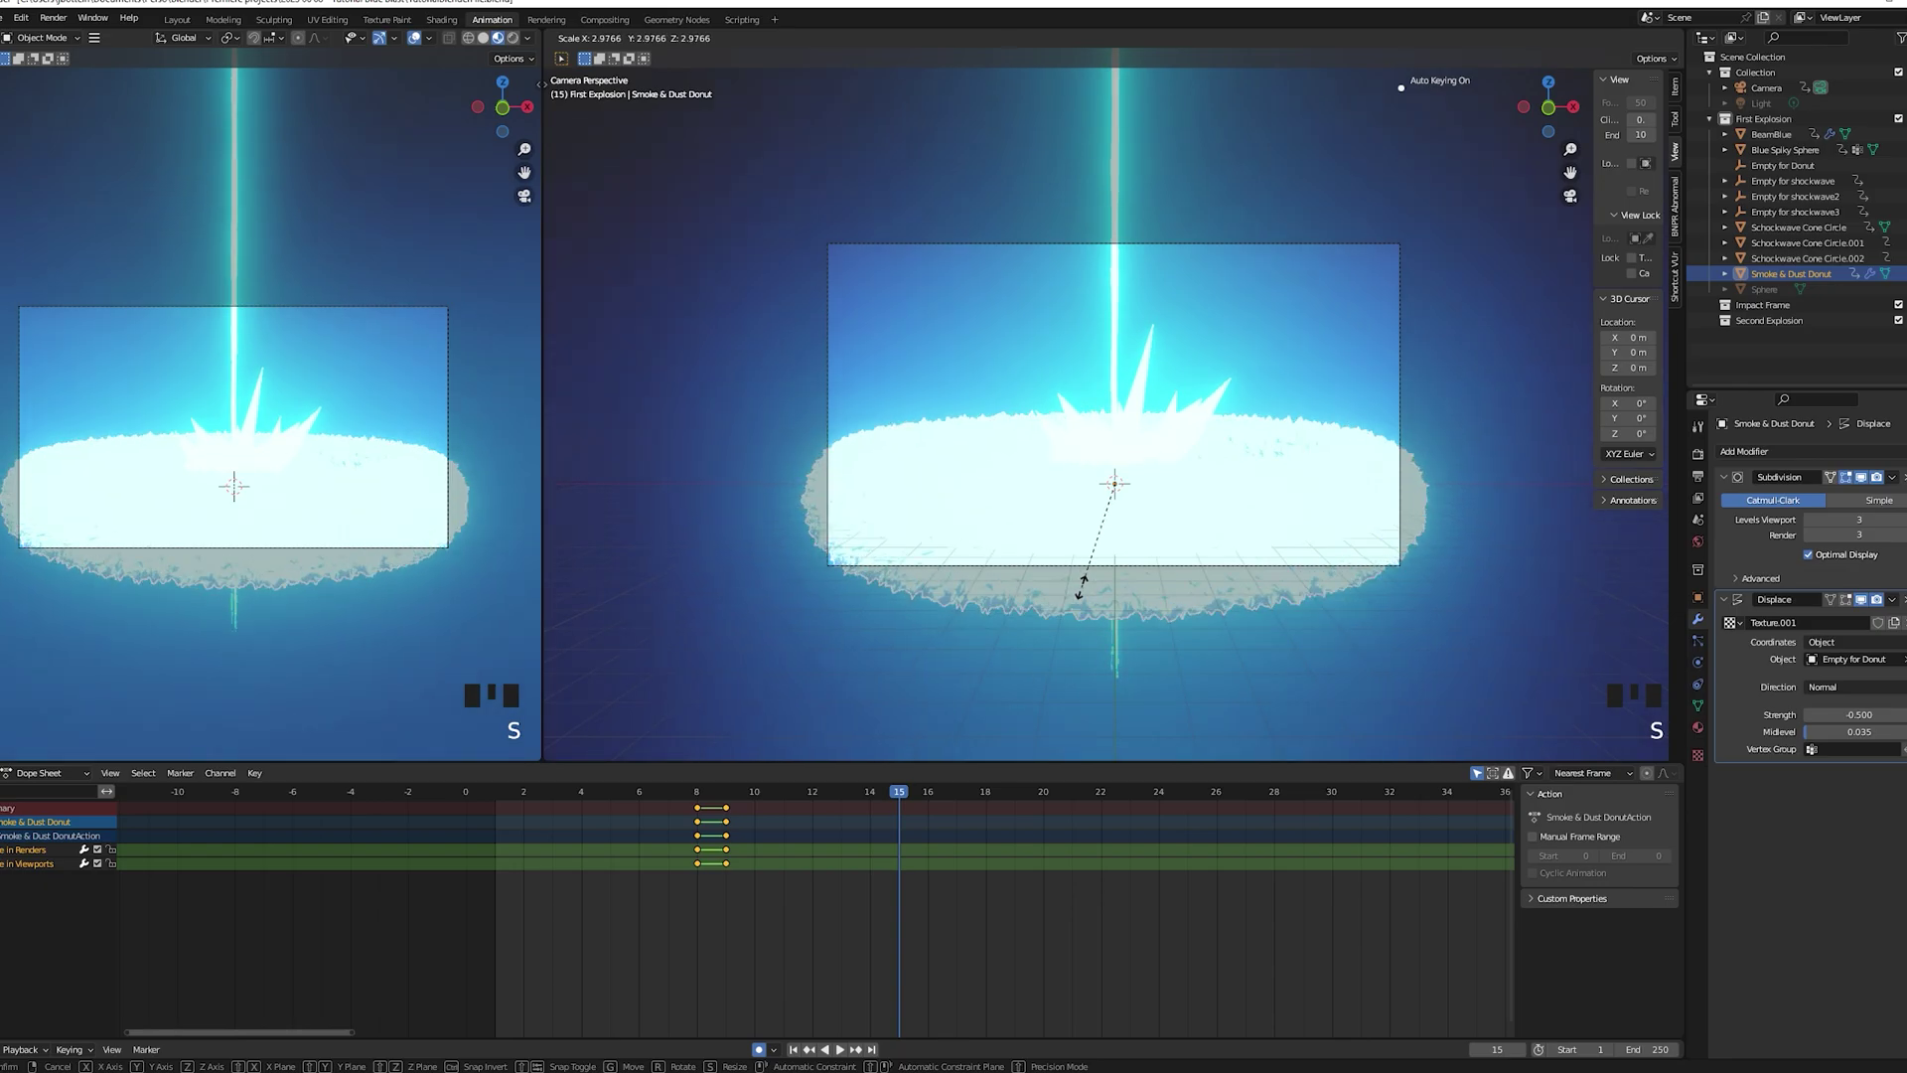
{"action": "key", "text": "shift+z"}
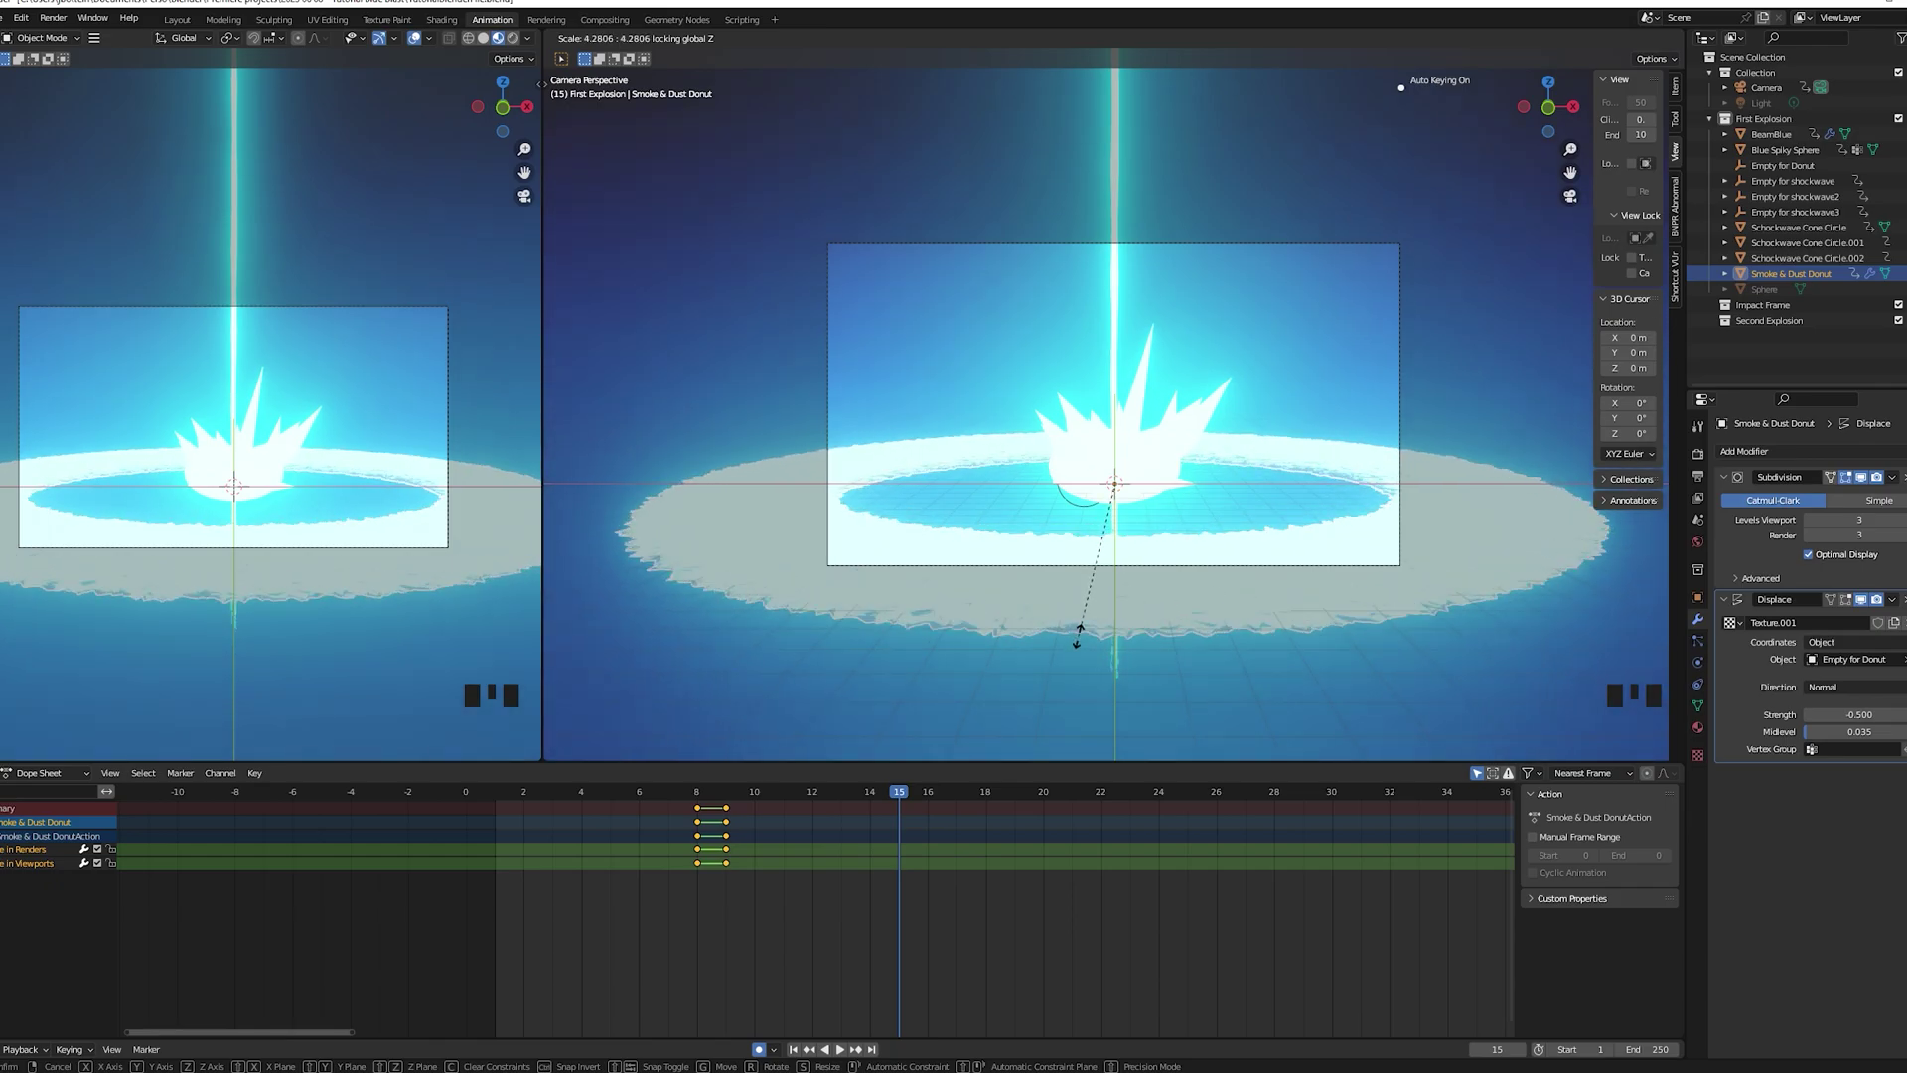
{"action": "left_click", "coordinate": [1081, 641]}
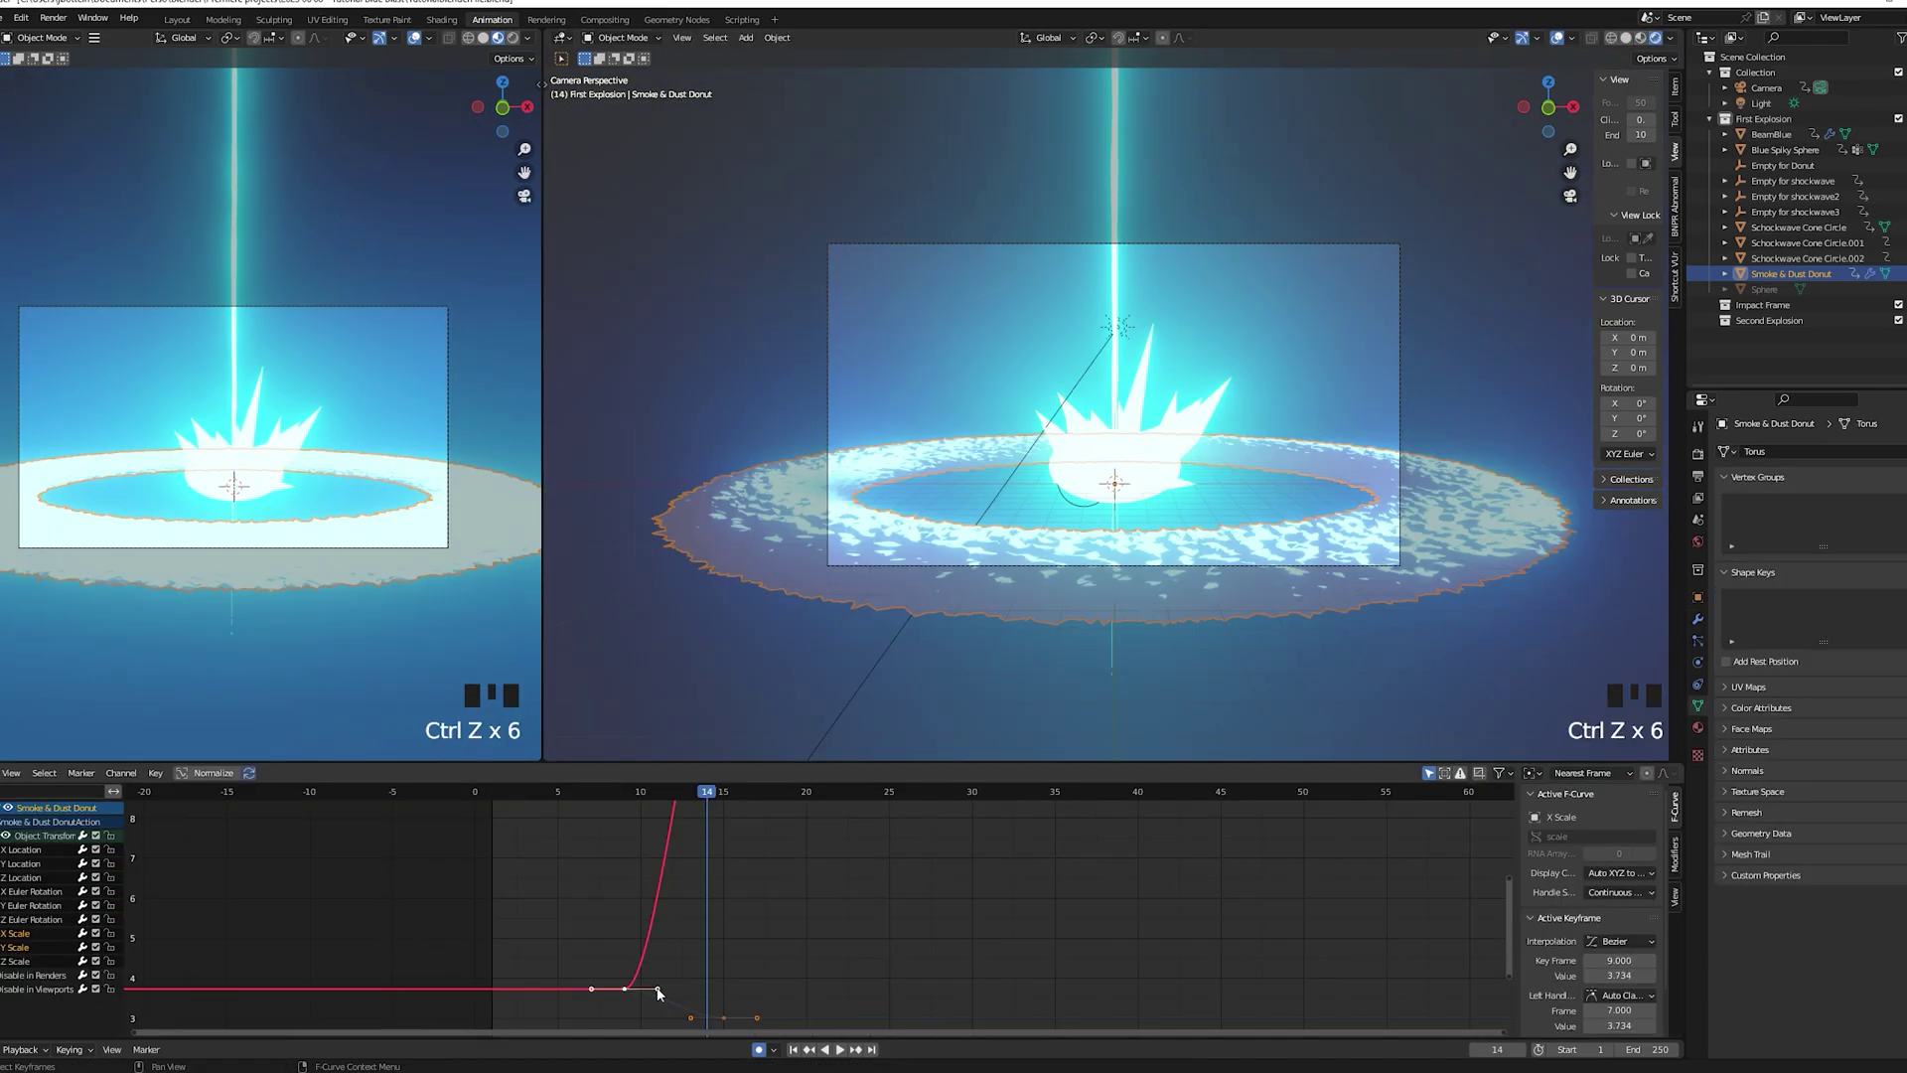
Lengthen the right handle of the donut's X and Y scale keyframes at frame 9 to about frame 14
{"action": "left_click_drag", "start_coordinate": [662, 991], "coordinate": [710, 993]}
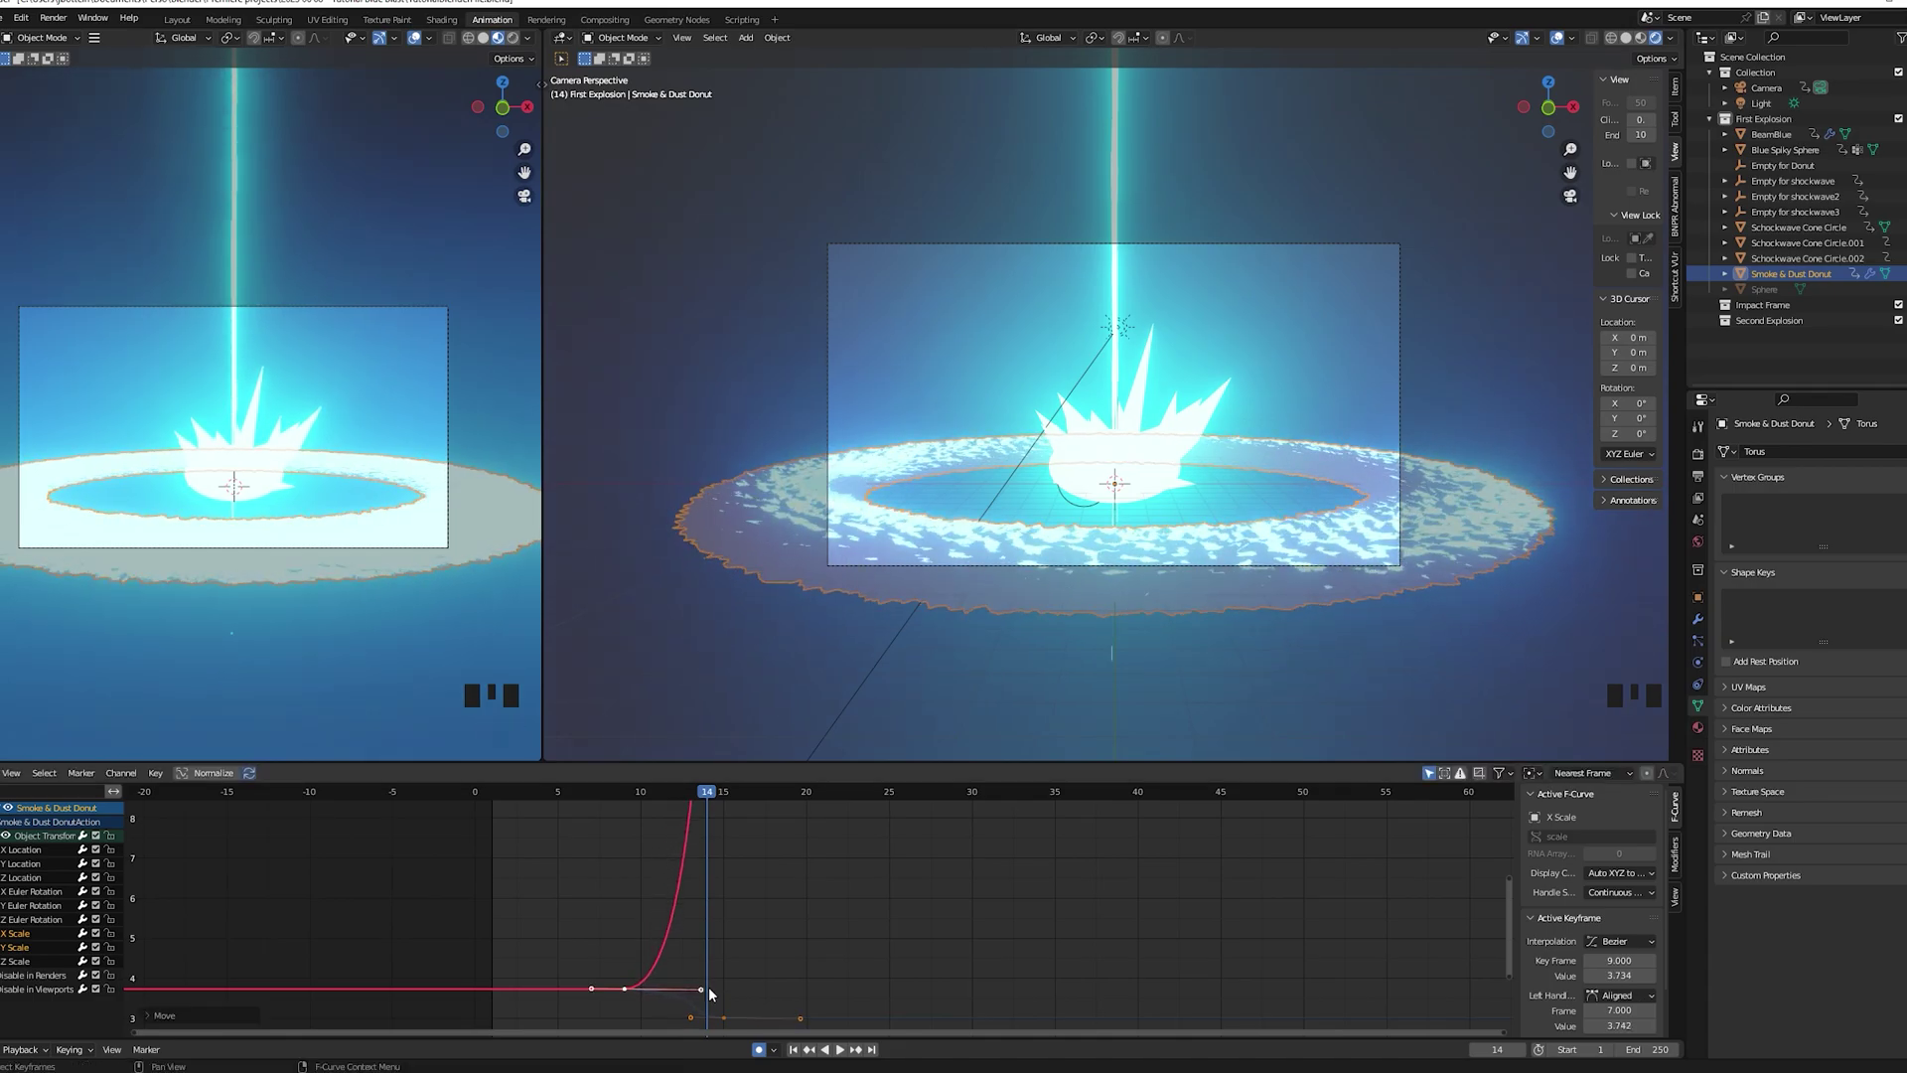
{"action": "key", "text": "Left"}
{"action": "key", "text": "Left"}
{"action": "key", "text": "Left"}
{"action": "key", "text": "Left"}
{"action": "key", "text": "Left"}
{"action": "key", "text": "Left"}
{"action": "key", "text": "Left"}
{"action": "key", "text": "Left"}
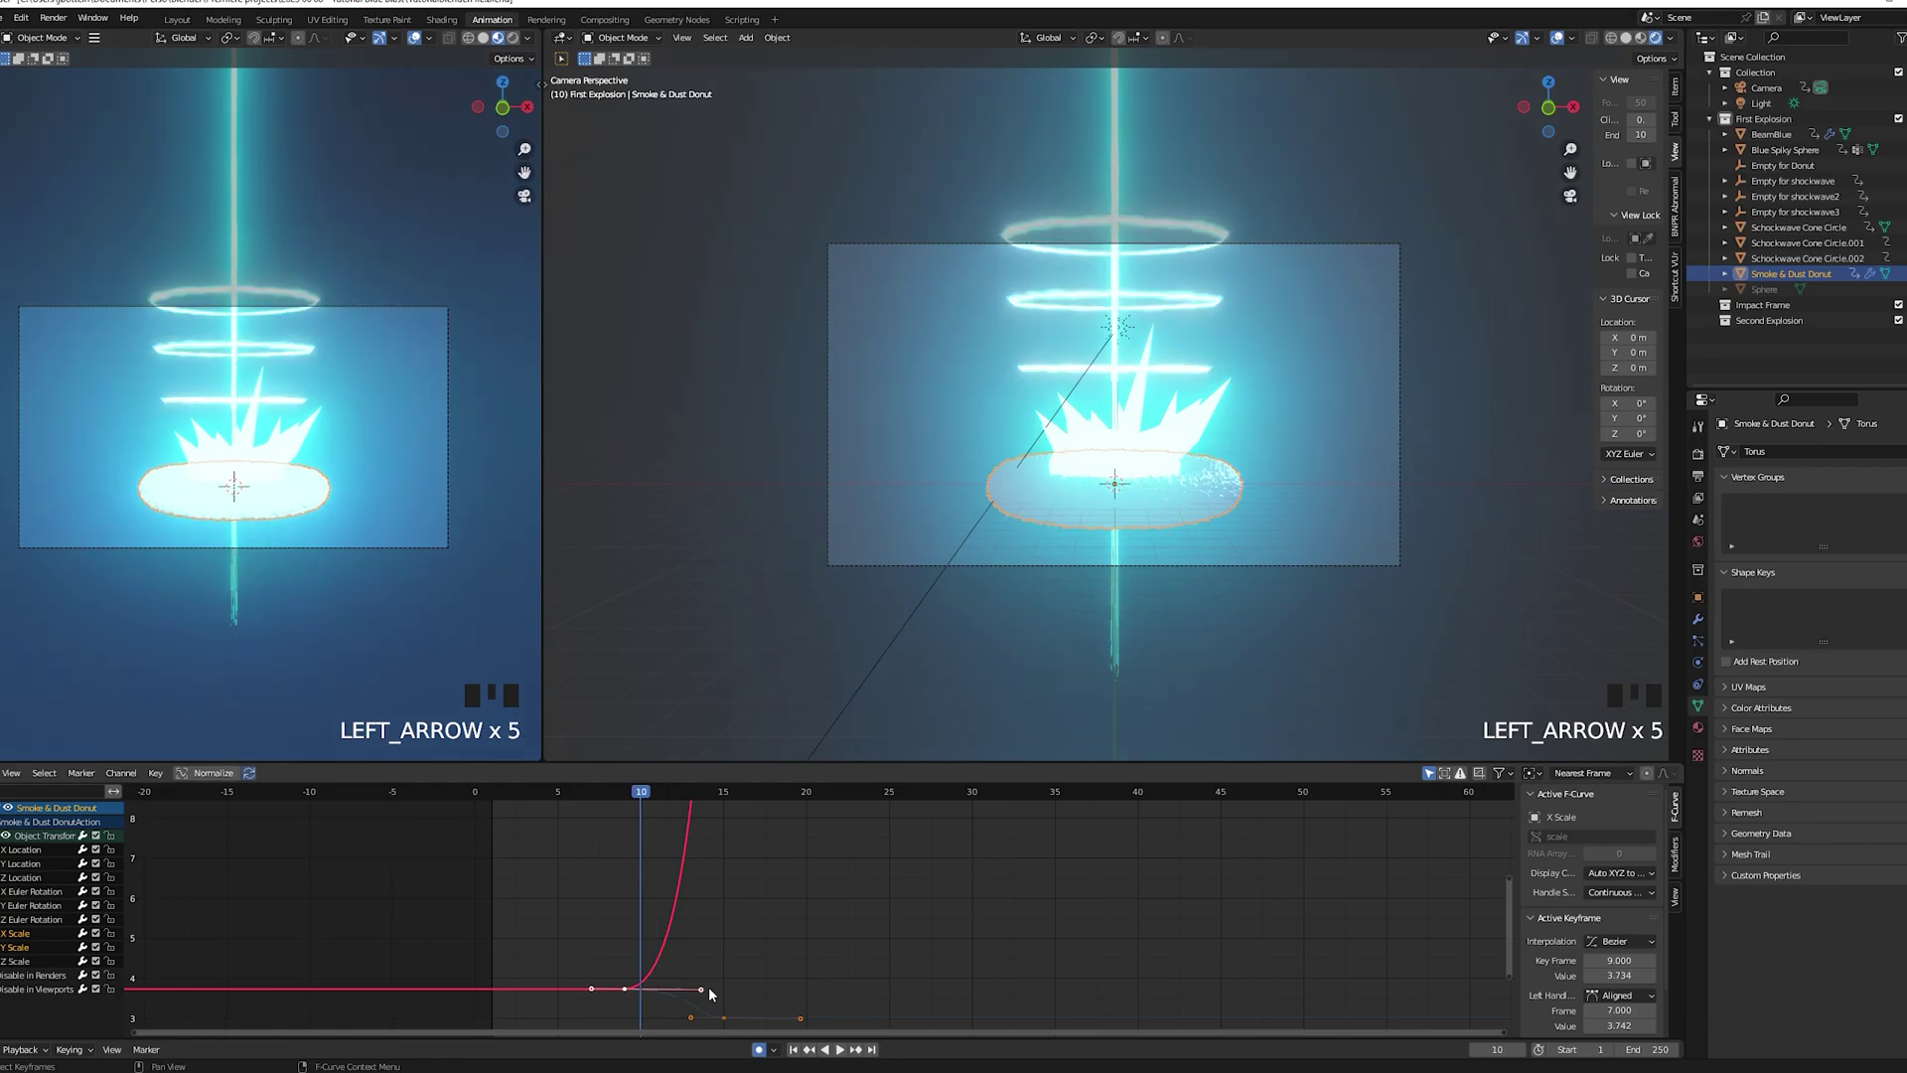
Step back and forth through the frames to examine how the smoke donut expands around the explosion
{"action": "key", "text": "Right"}
{"action": "key", "text": "Right"}
{"action": "key", "text": "Right"}
{"action": "key", "text": "Right"}
{"action": "key", "text": "Right"}
{"action": "key", "text": "Right"}
{"action": "key", "text": "Right"}
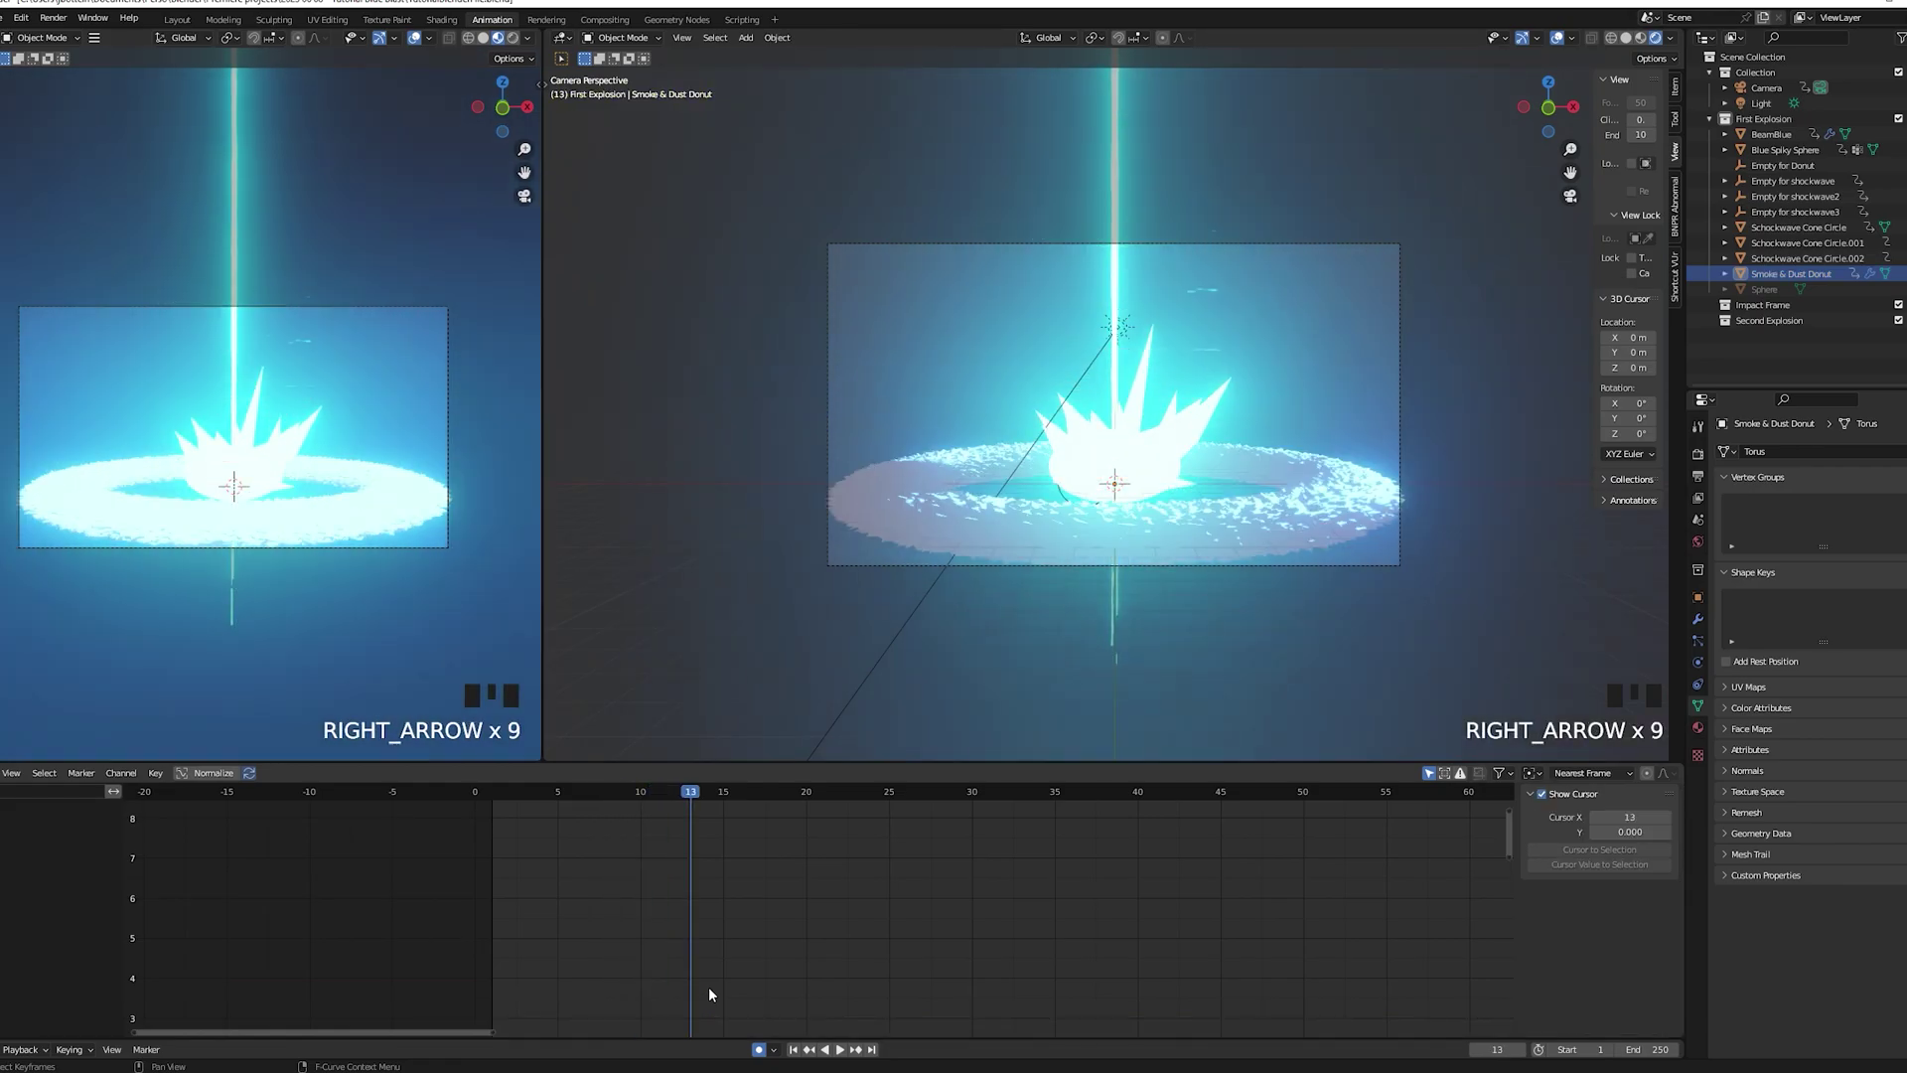
{"action": "key", "text": "Right"}
{"action": "key", "text": "Left"}
{"action": "key", "text": "Left"}
{"action": "key", "text": "Left"}
{"action": "key", "text": "Left"}
{"action": "key", "text": "Left"}
{"action": "key", "text": "Left"}
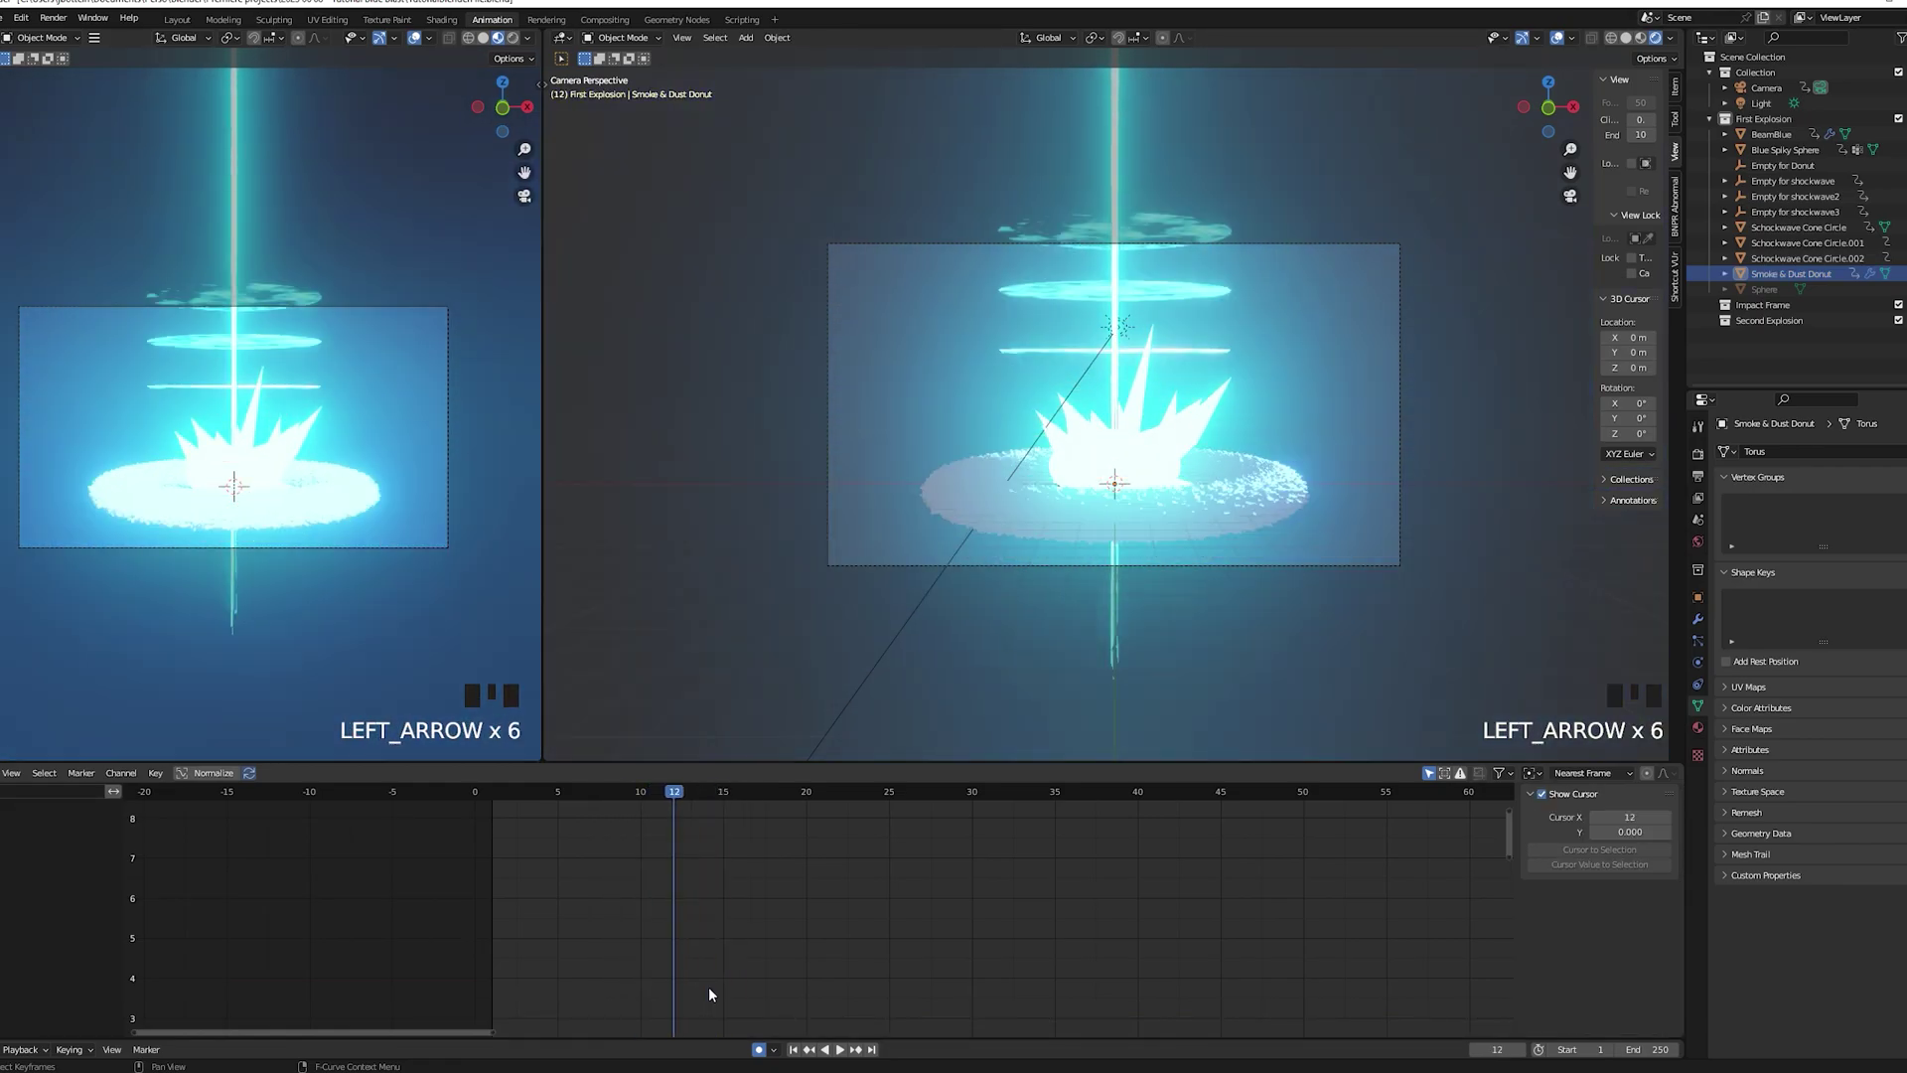
{"action": "key", "text": "Right"}
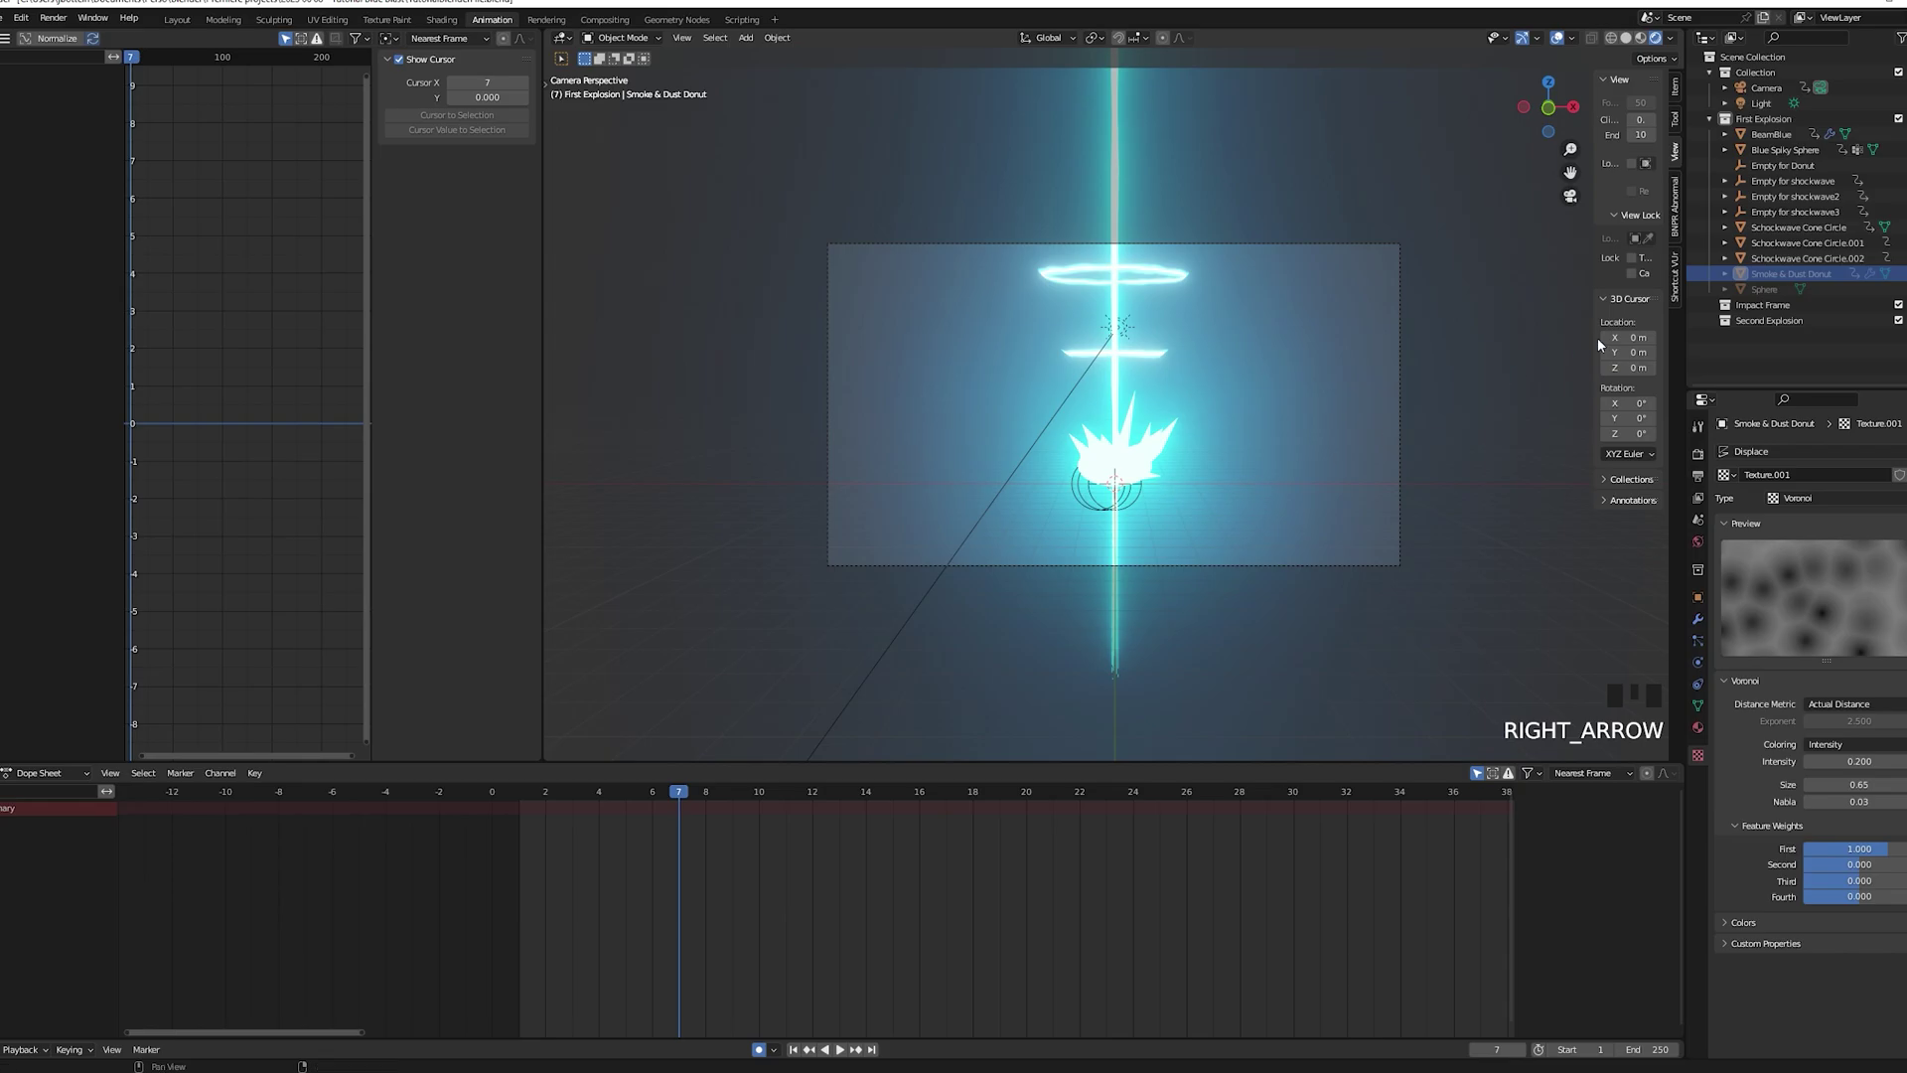
Select the Camera and open the F-curve modifiers for its animation channels
{"action": "left_click", "coordinate": [1788, 89]}
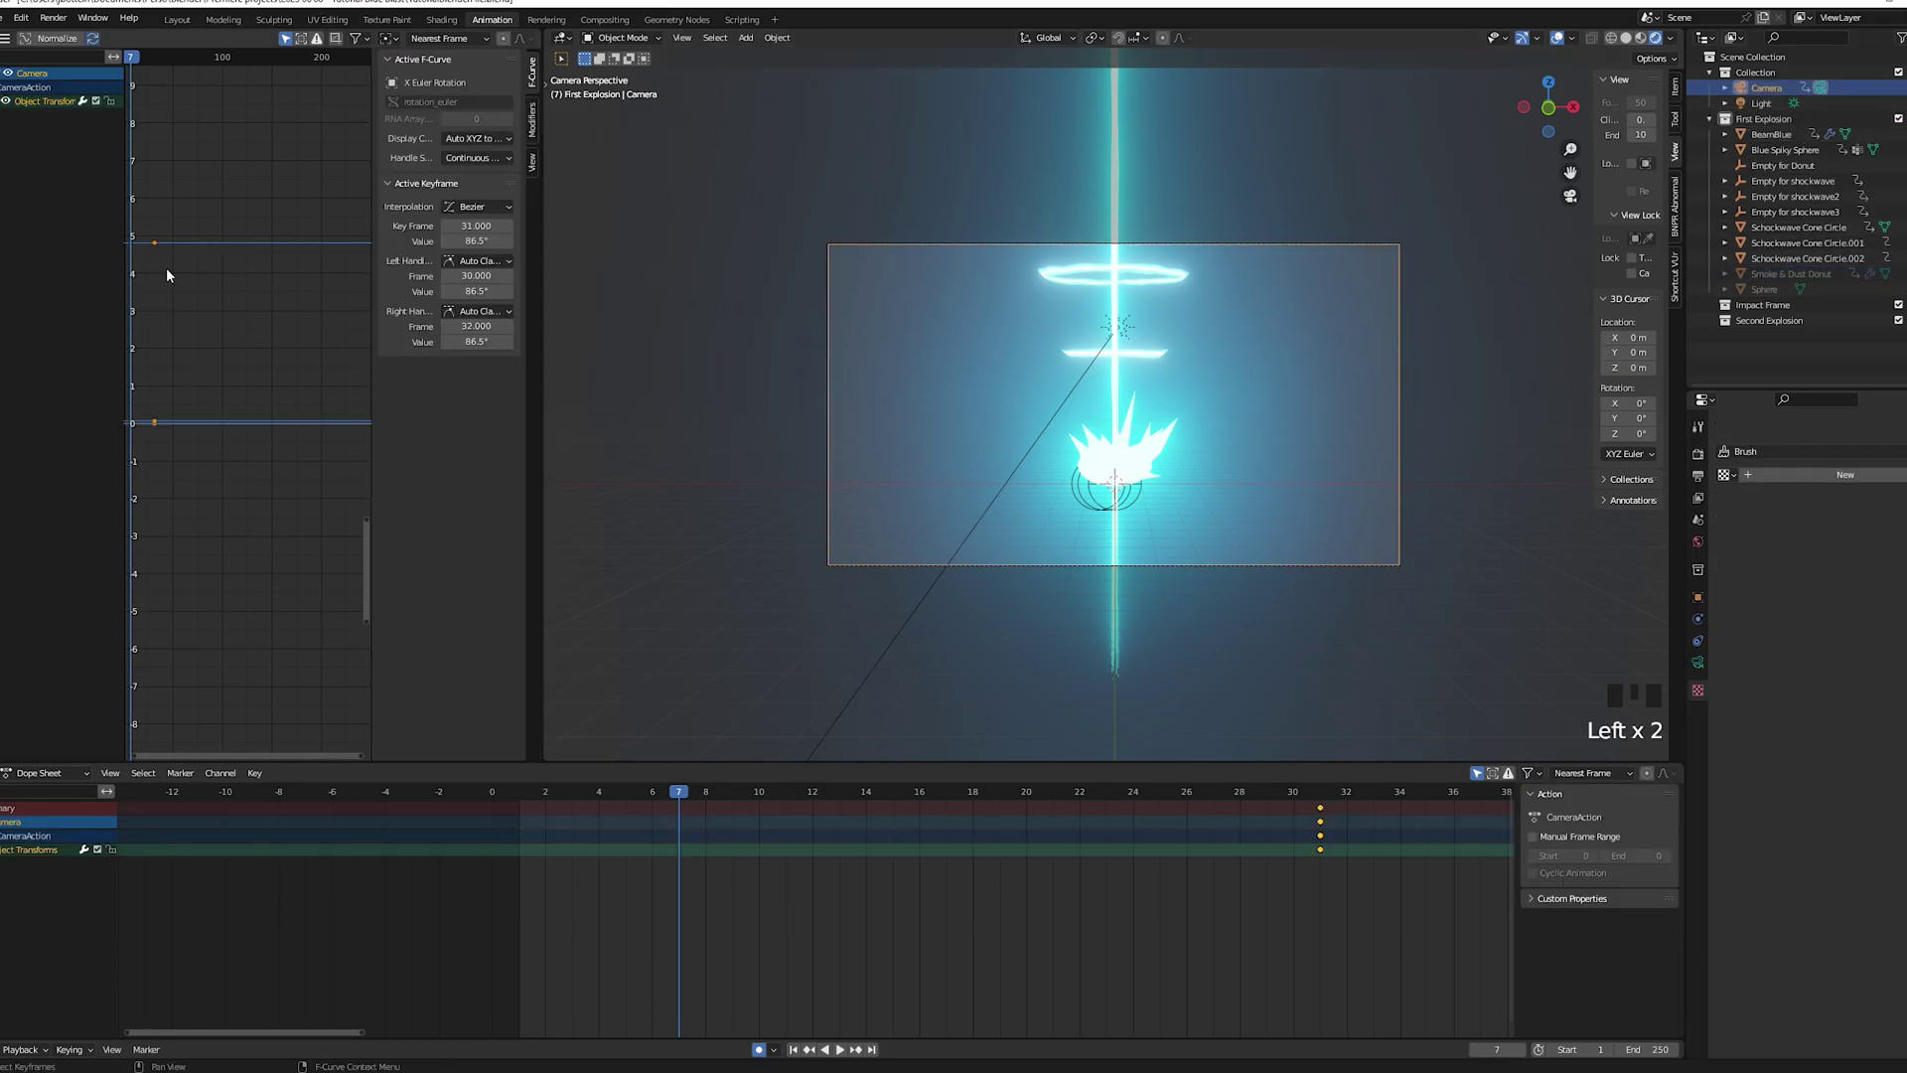
{"action": "scroll", "coordinate": [167, 268], "scroll_direction": "down", "scroll_amount": 4}
{"action": "scroll", "coordinate": [286, 318], "scroll_direction": "down", "scroll_amount": 1}
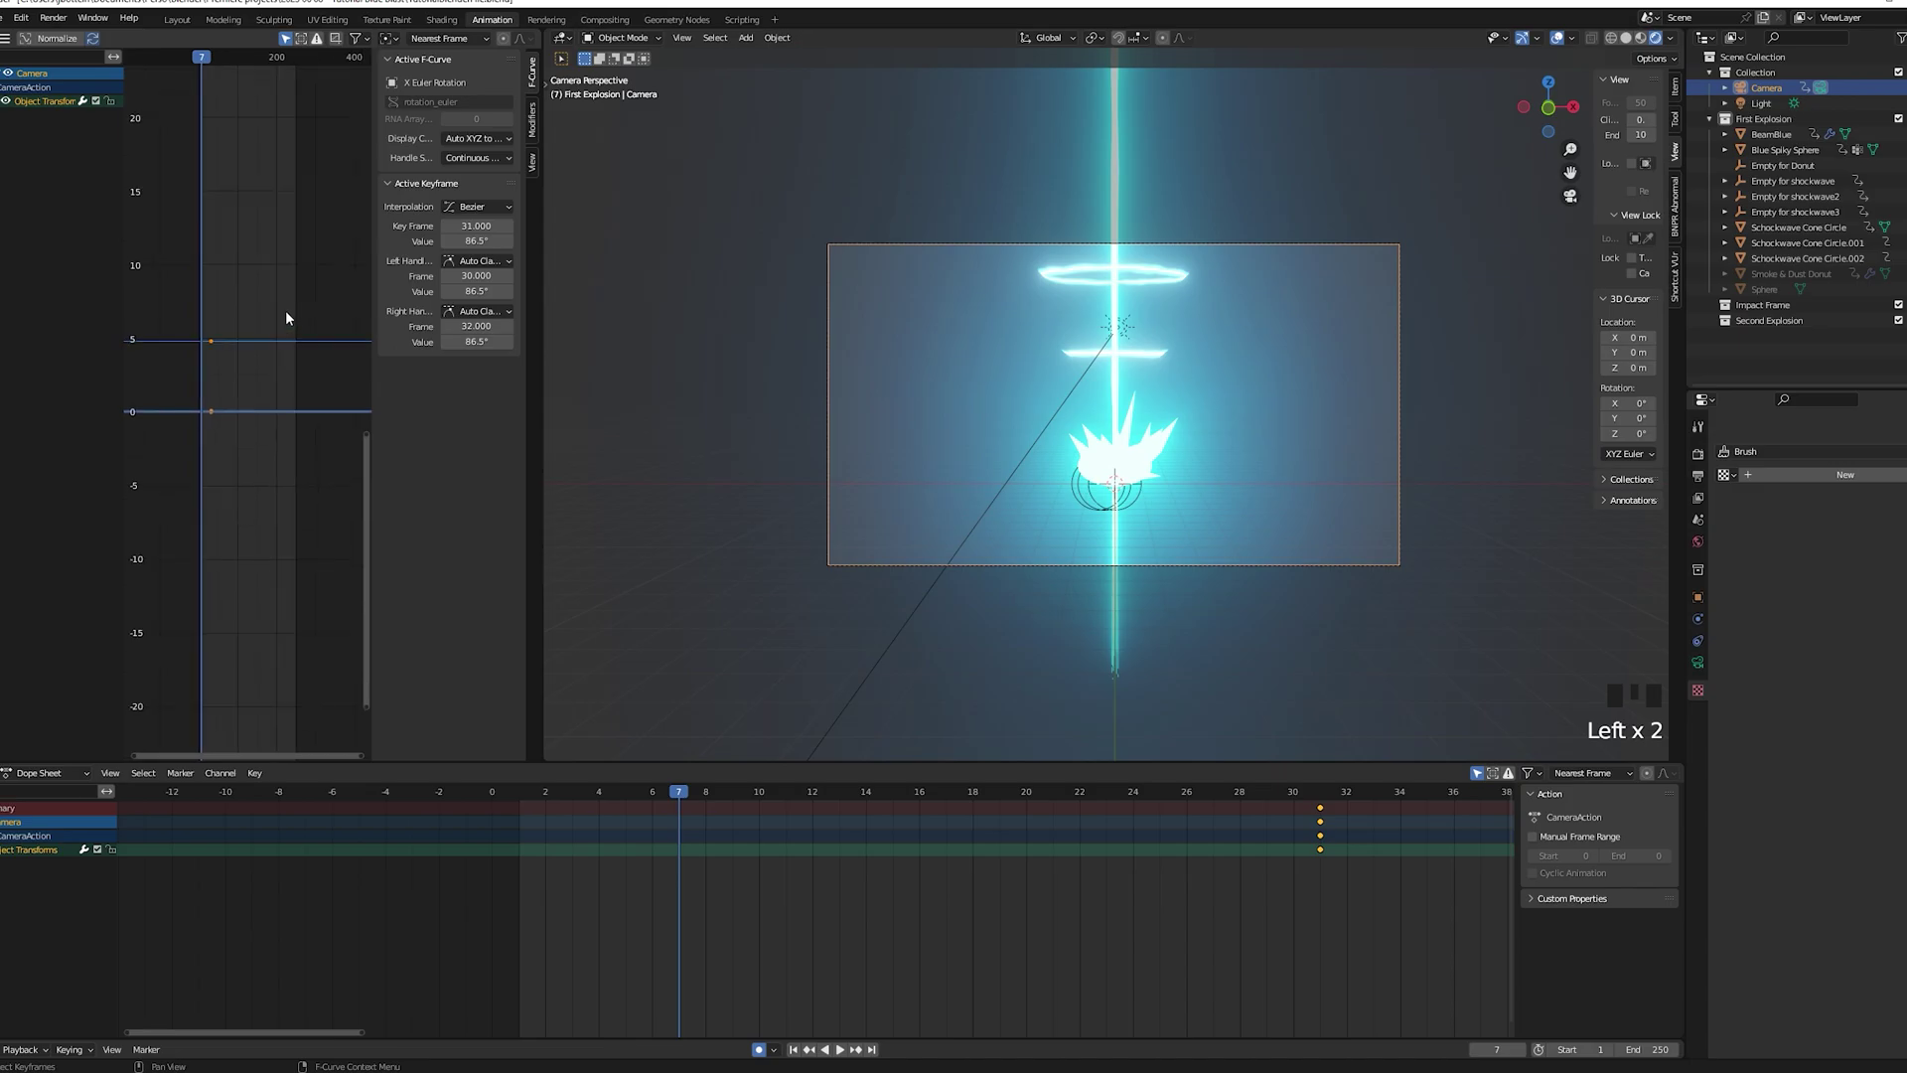
{"action": "left_click", "coordinate": [533, 121]}
{"action": "left_click", "coordinate": [442, 65]}
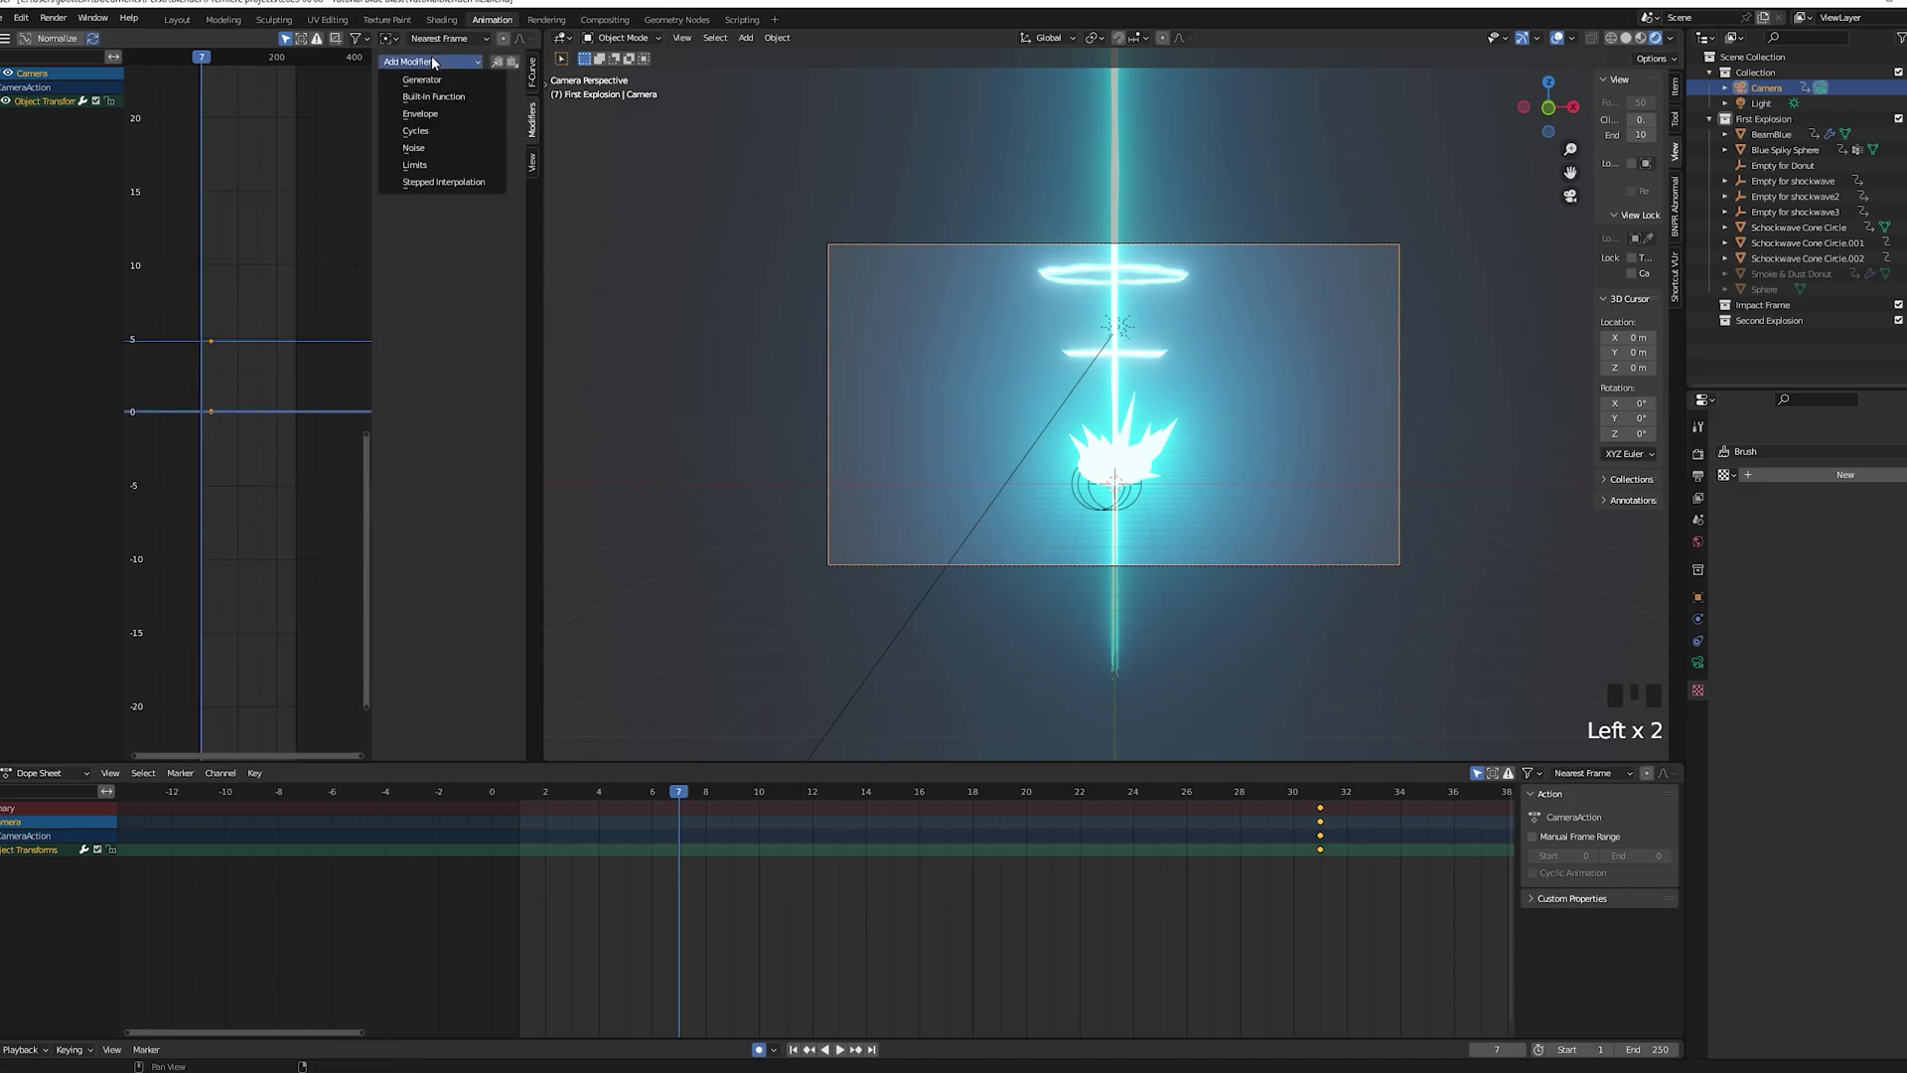
{"action": "left_click", "coordinate": [428, 155]}
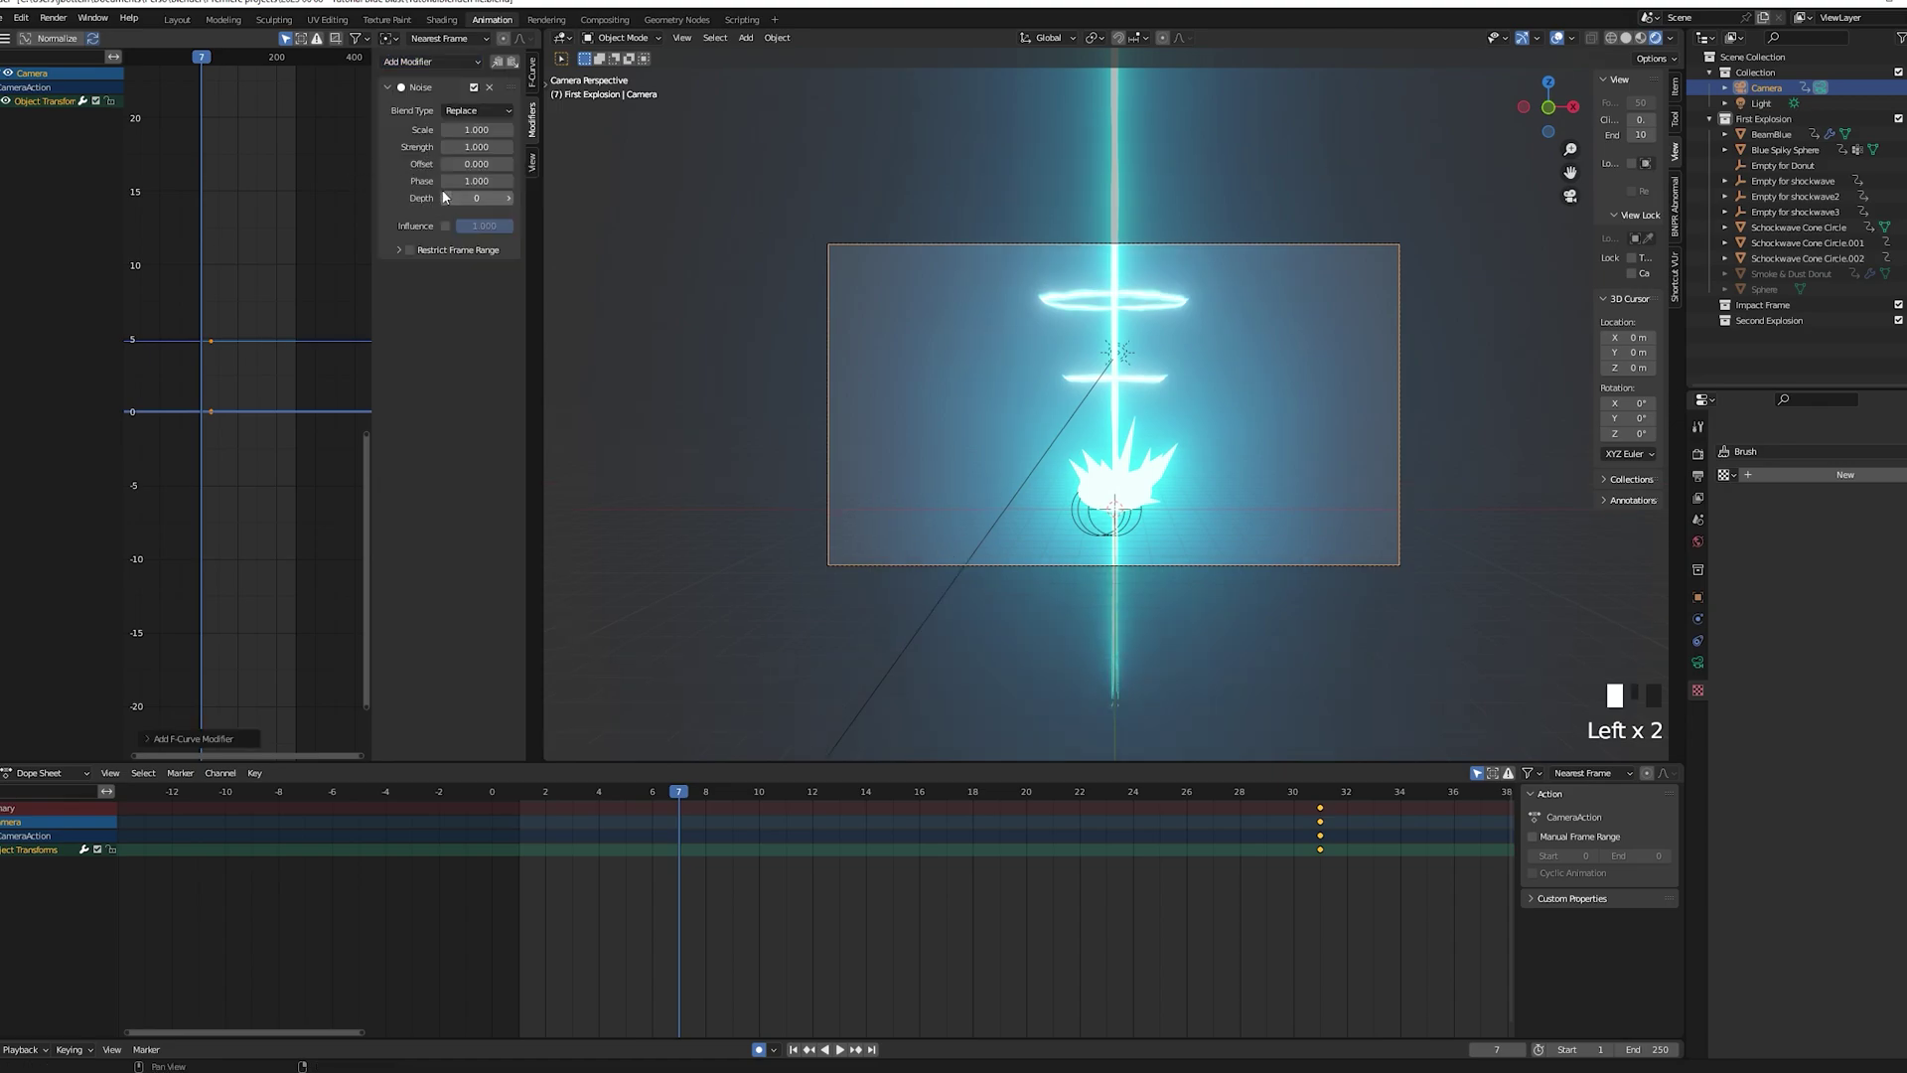
{"action": "left_click", "coordinate": [1, 101]}
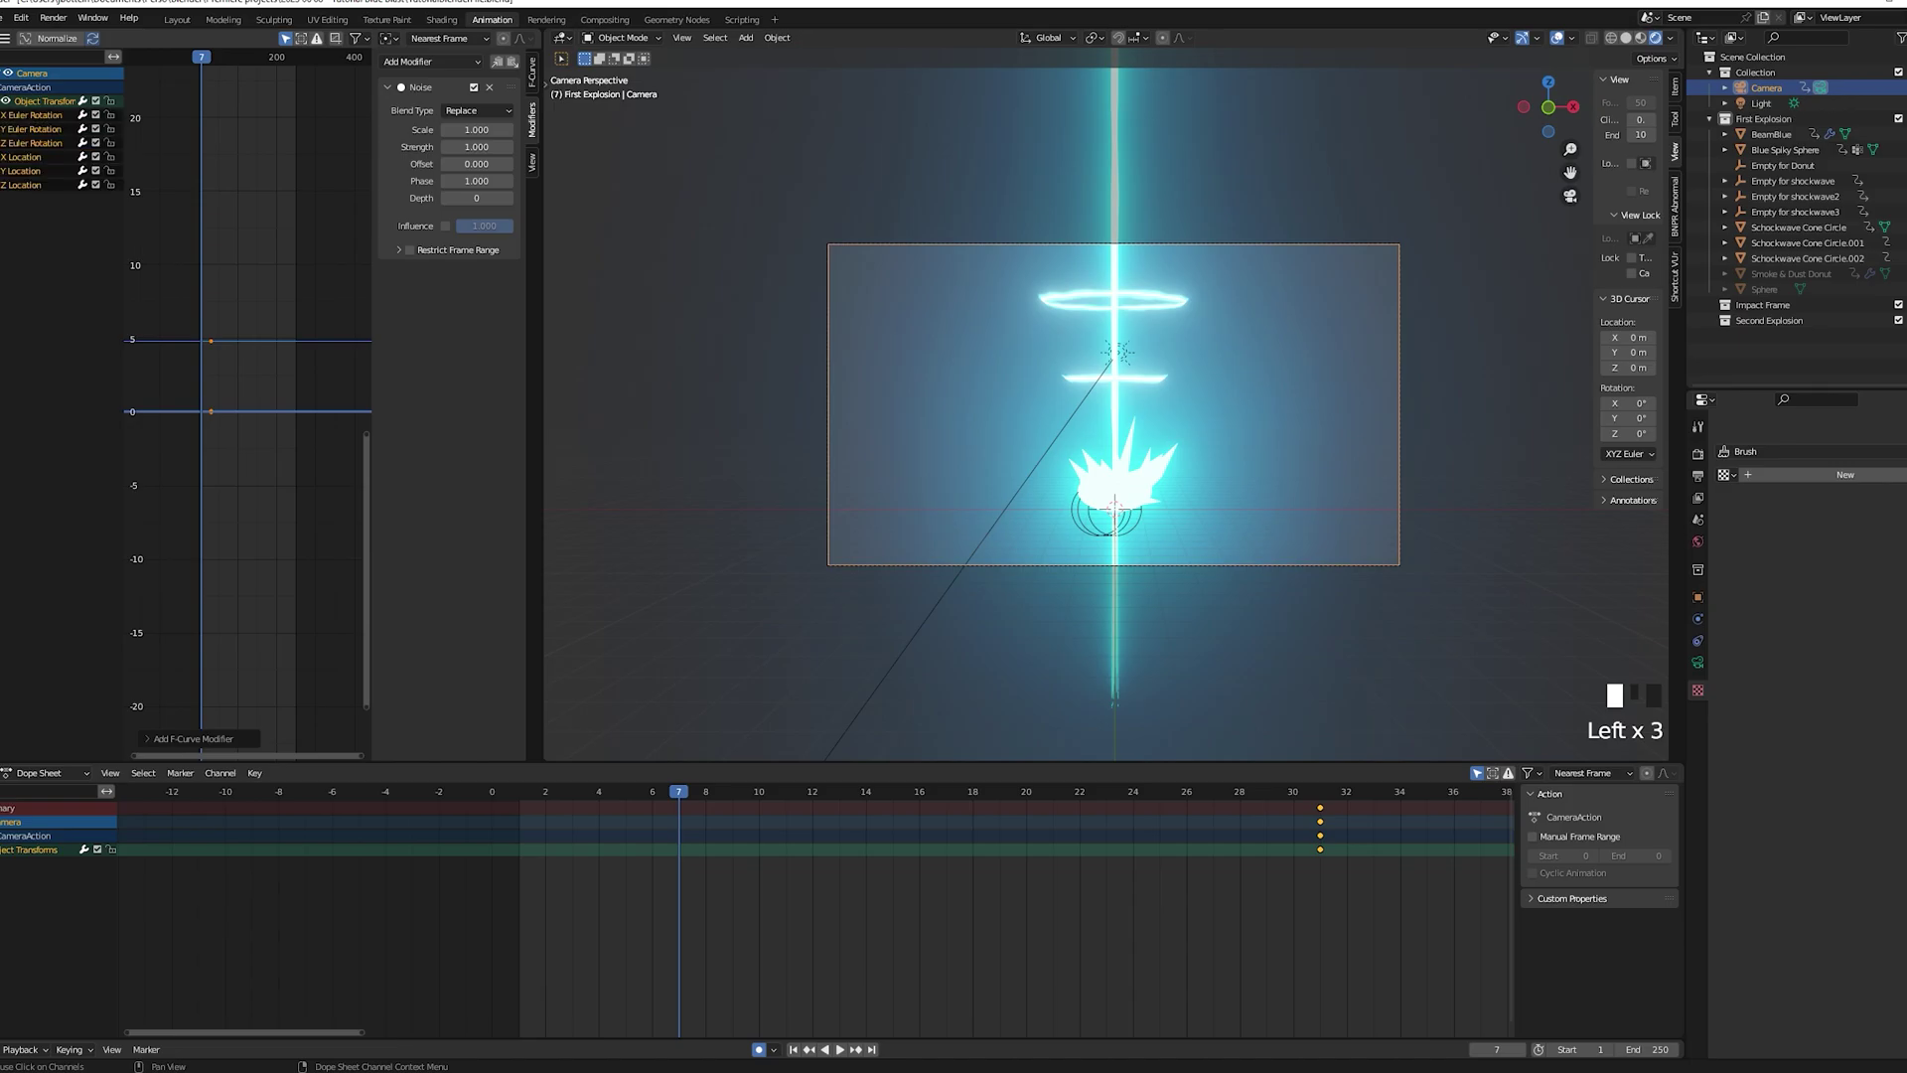
{"action": "key", "text": "ctrl+z"}
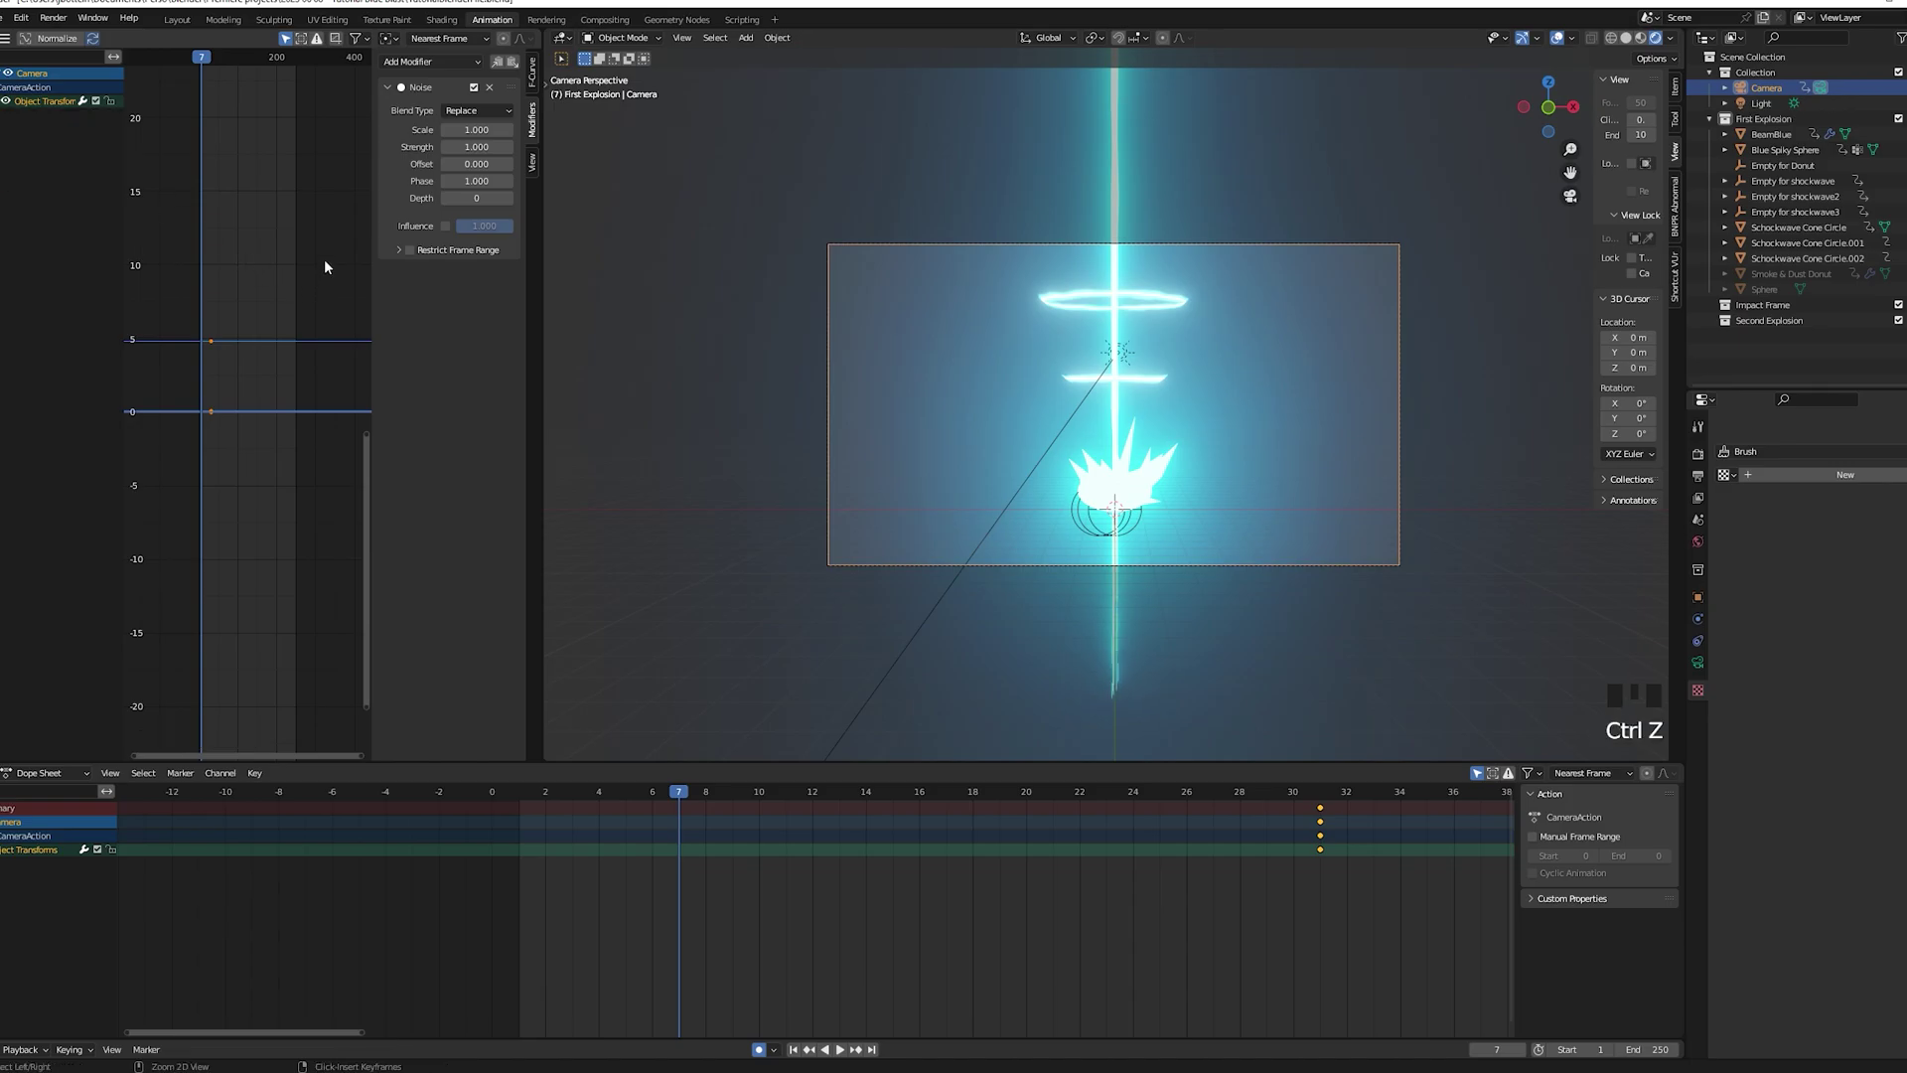
{"action": "left_click", "coordinate": [488, 87]}
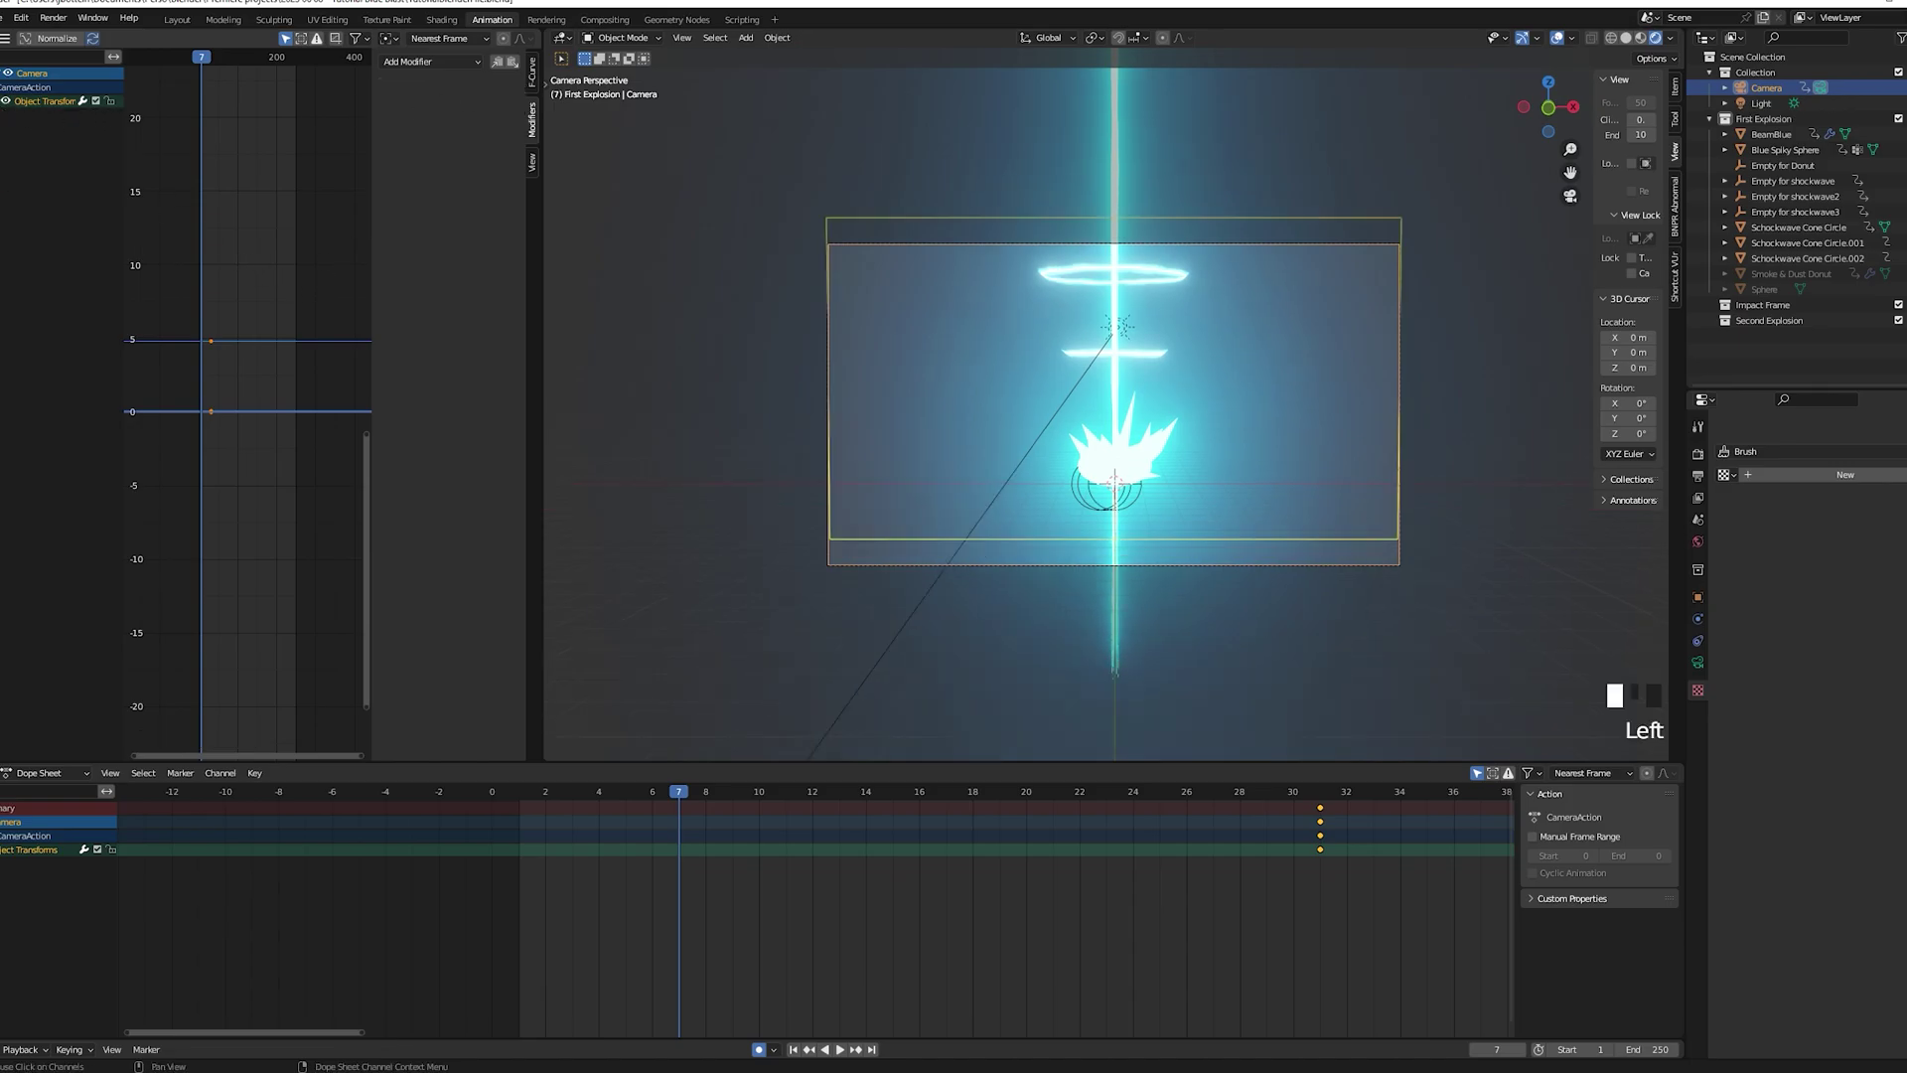
Add a Noise modifier to only the camera's X Euler Rotation F-curve
{"action": "left_click", "coordinate": [1, 102]}
{"action": "left_click", "coordinate": [10, 156]}
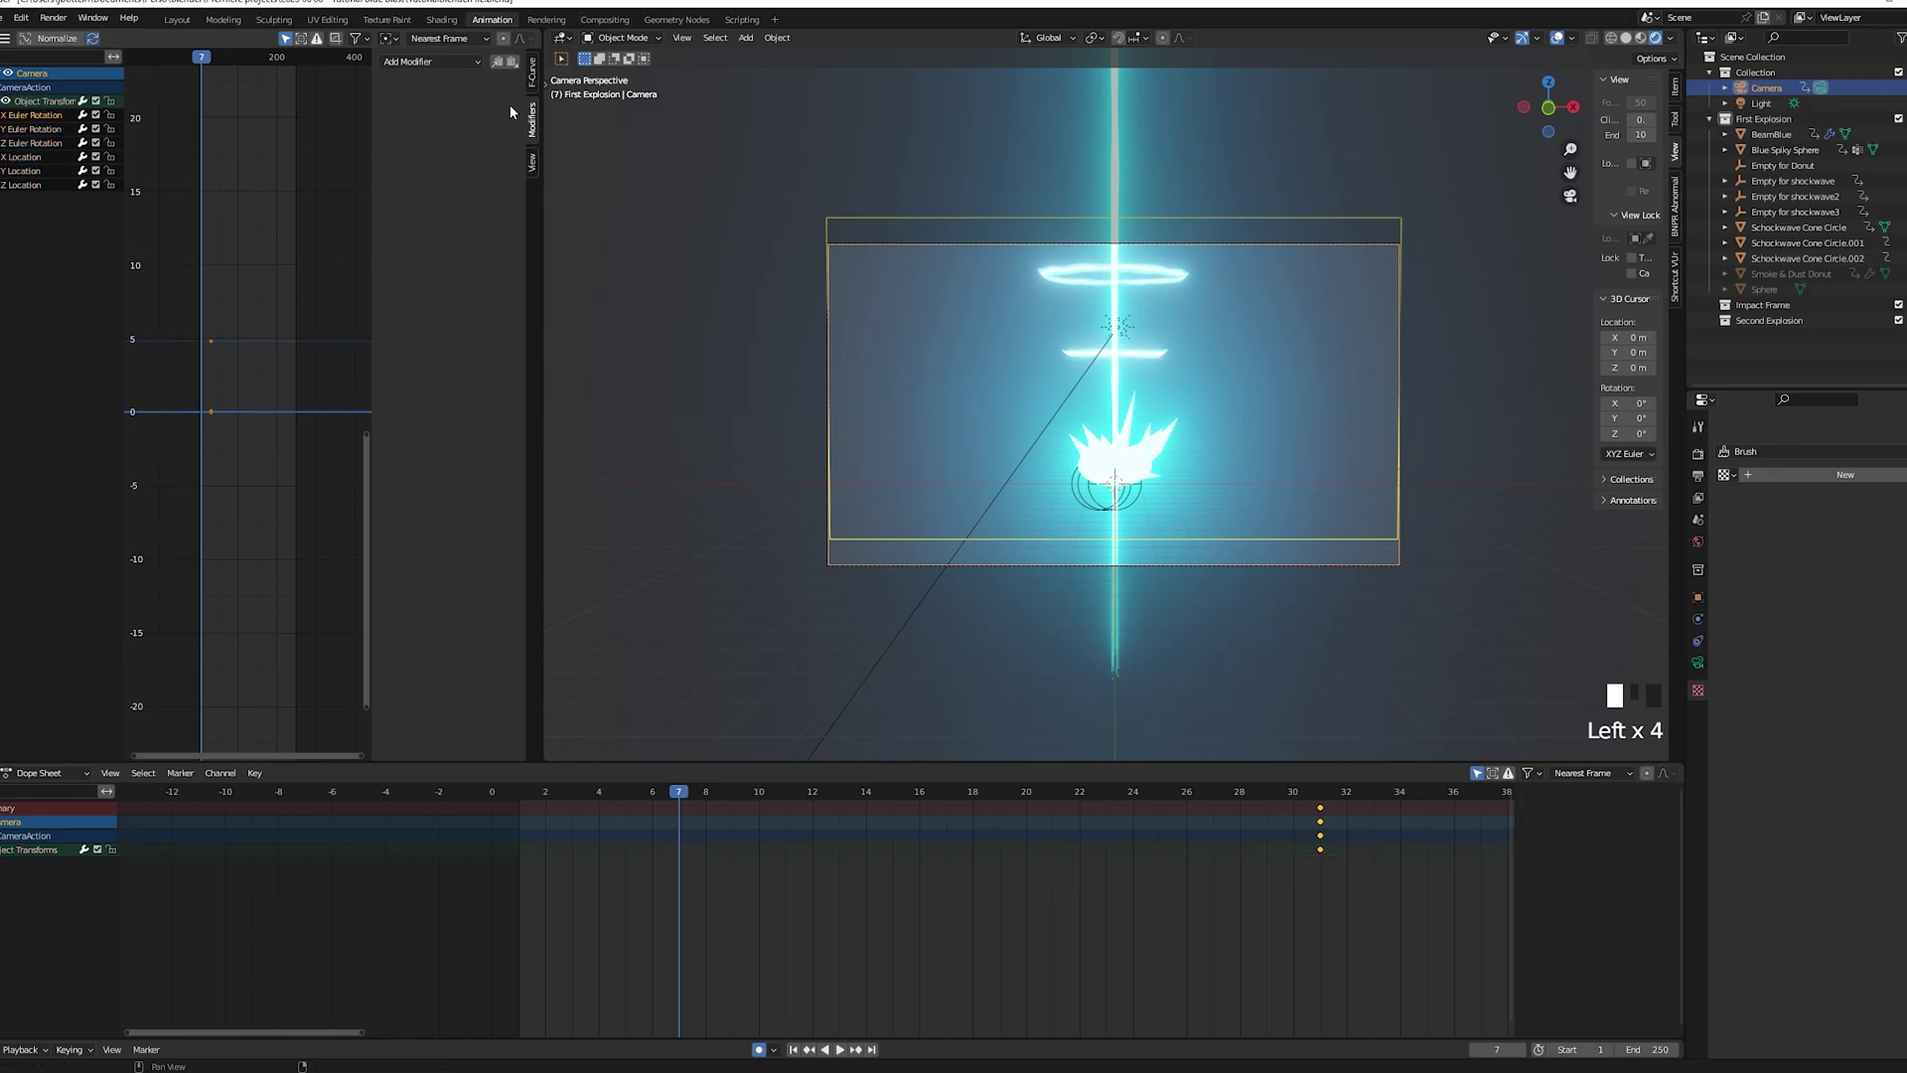
{"action": "left_click", "coordinate": [461, 62]}
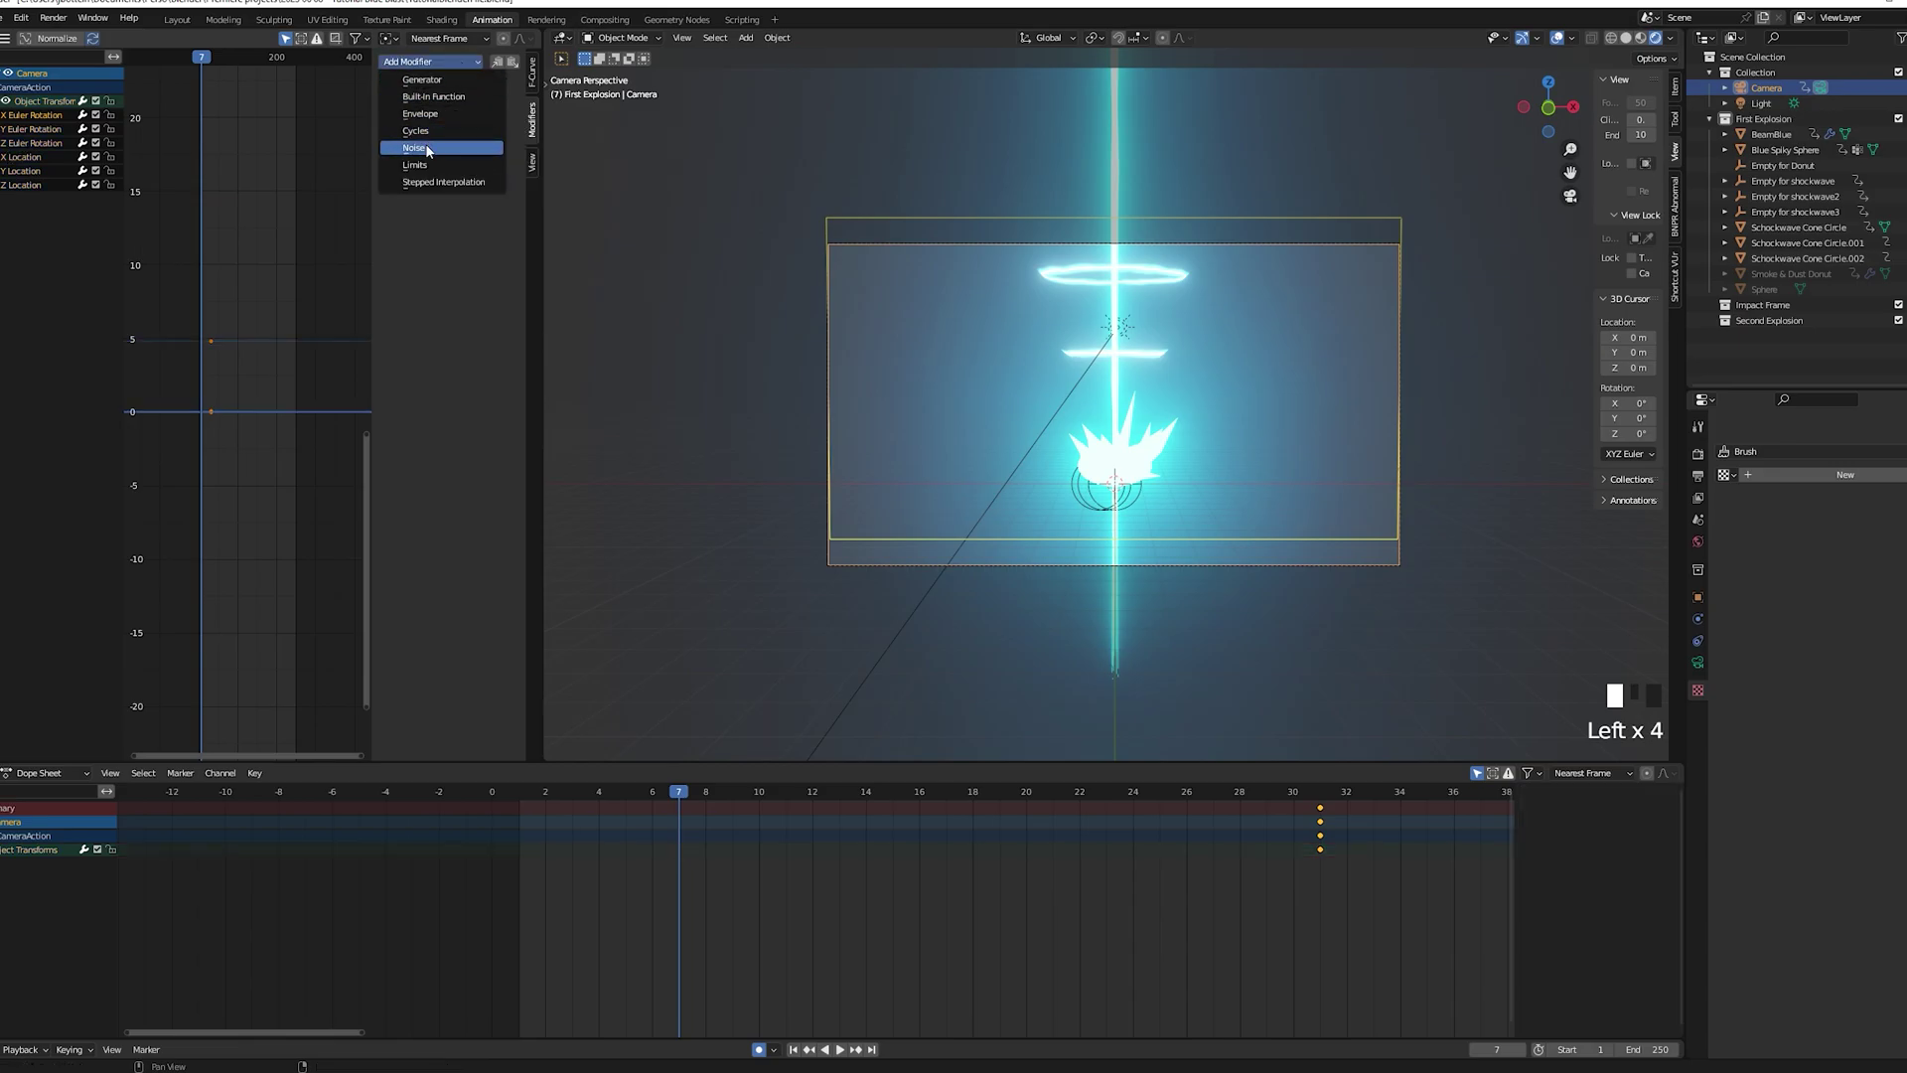
{"action": "left_click", "coordinate": [428, 149]}
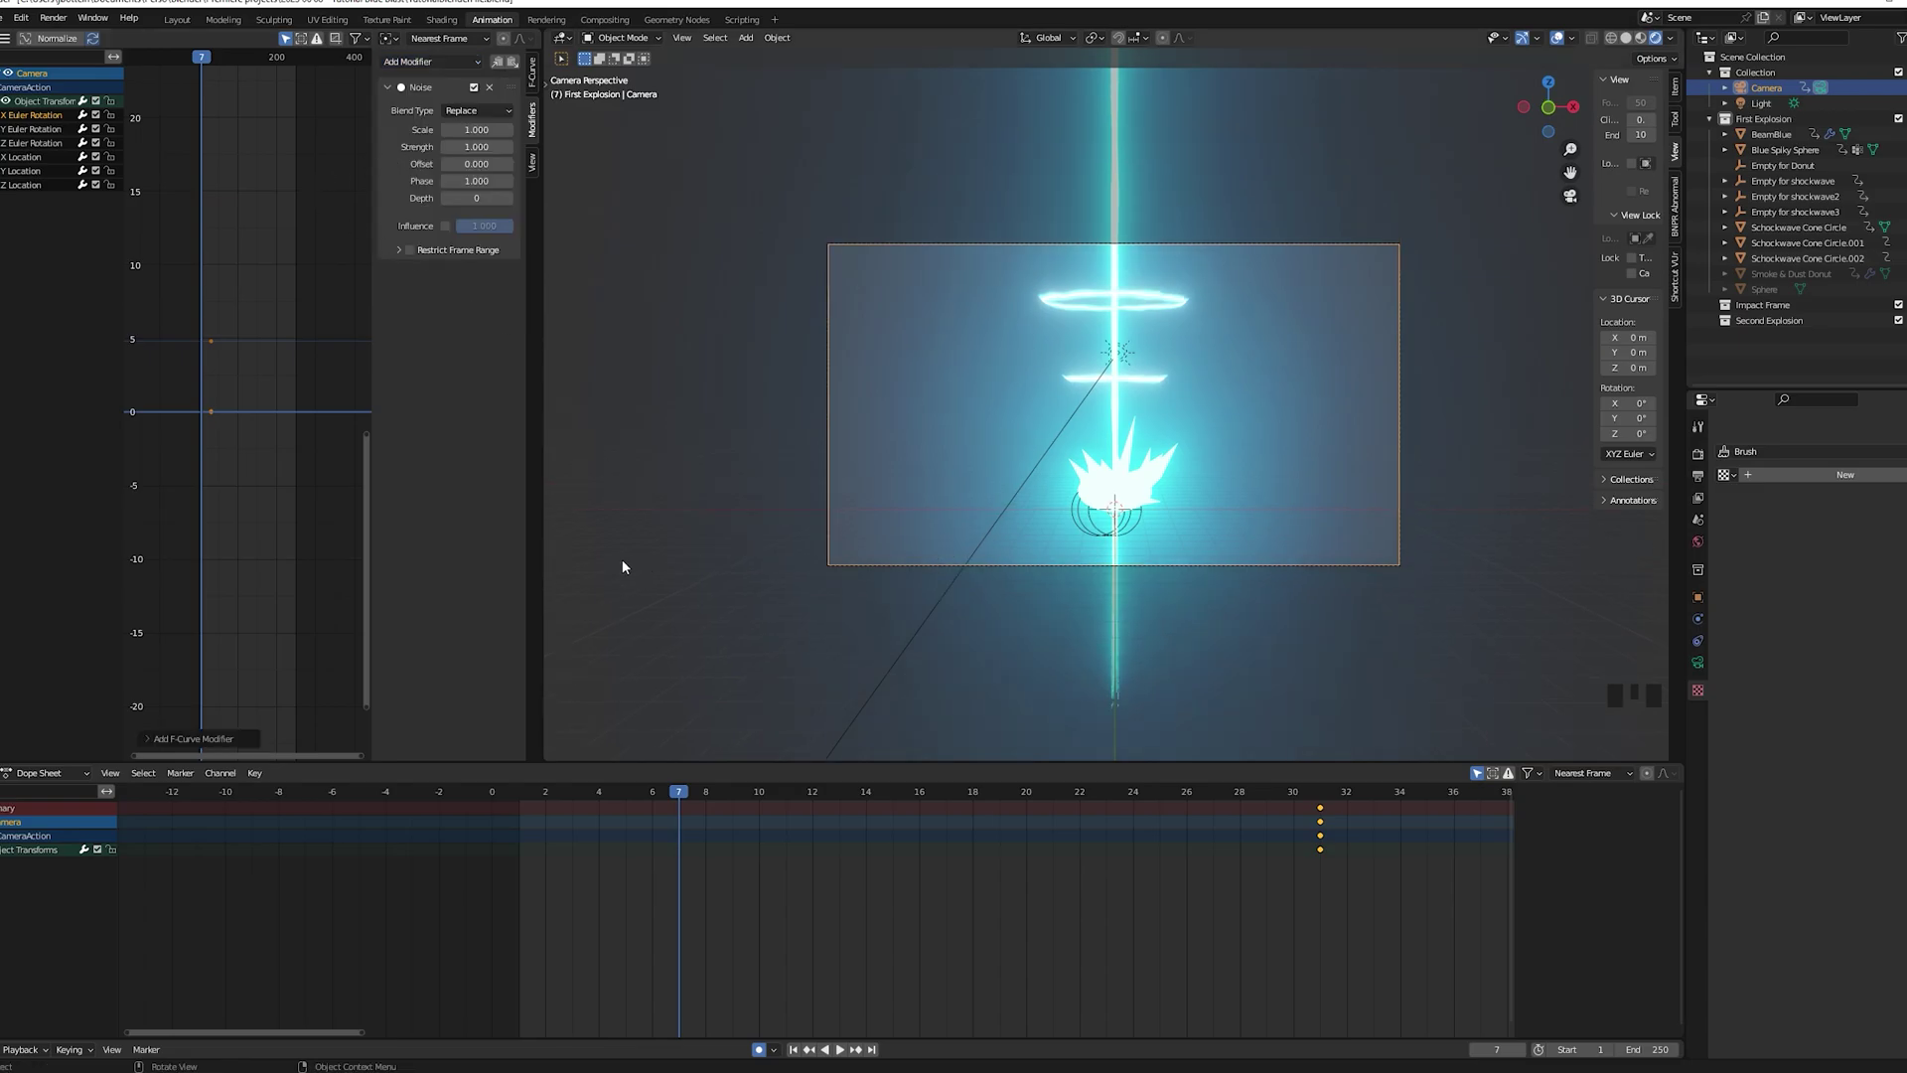
{"action": "scroll", "coordinate": [277, 437], "scroll_direction": "down", "scroll_amount": 15}
{"action": "scroll", "coordinate": [277, 437], "scroll_direction": "up", "scroll_amount": 8}
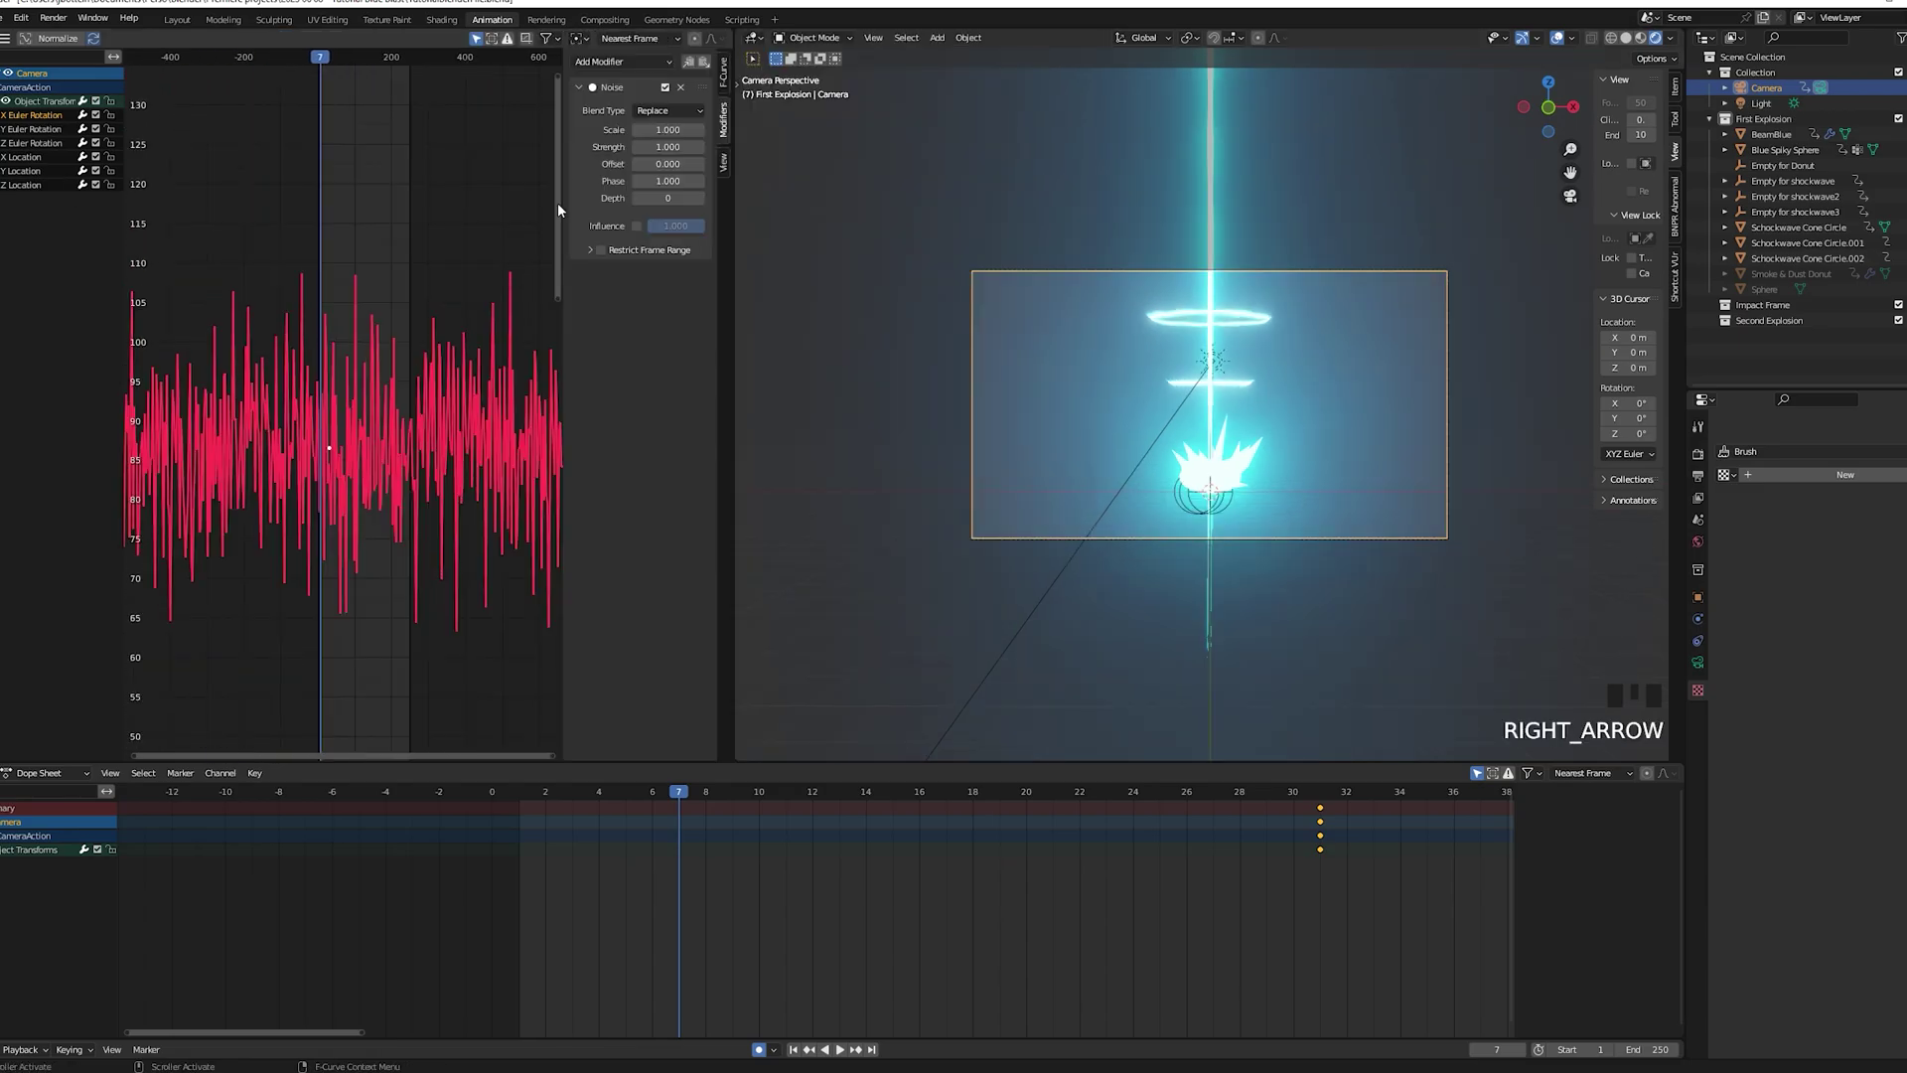
Restrict the camera's noise modifier to the frame range from 7 to 15
{"action": "left_click", "coordinate": [592, 250]}
{"action": "left_click", "coordinate": [588, 249]}
{"action": "left_click", "coordinate": [595, 249]}
{"action": "left_click", "coordinate": [589, 249]}
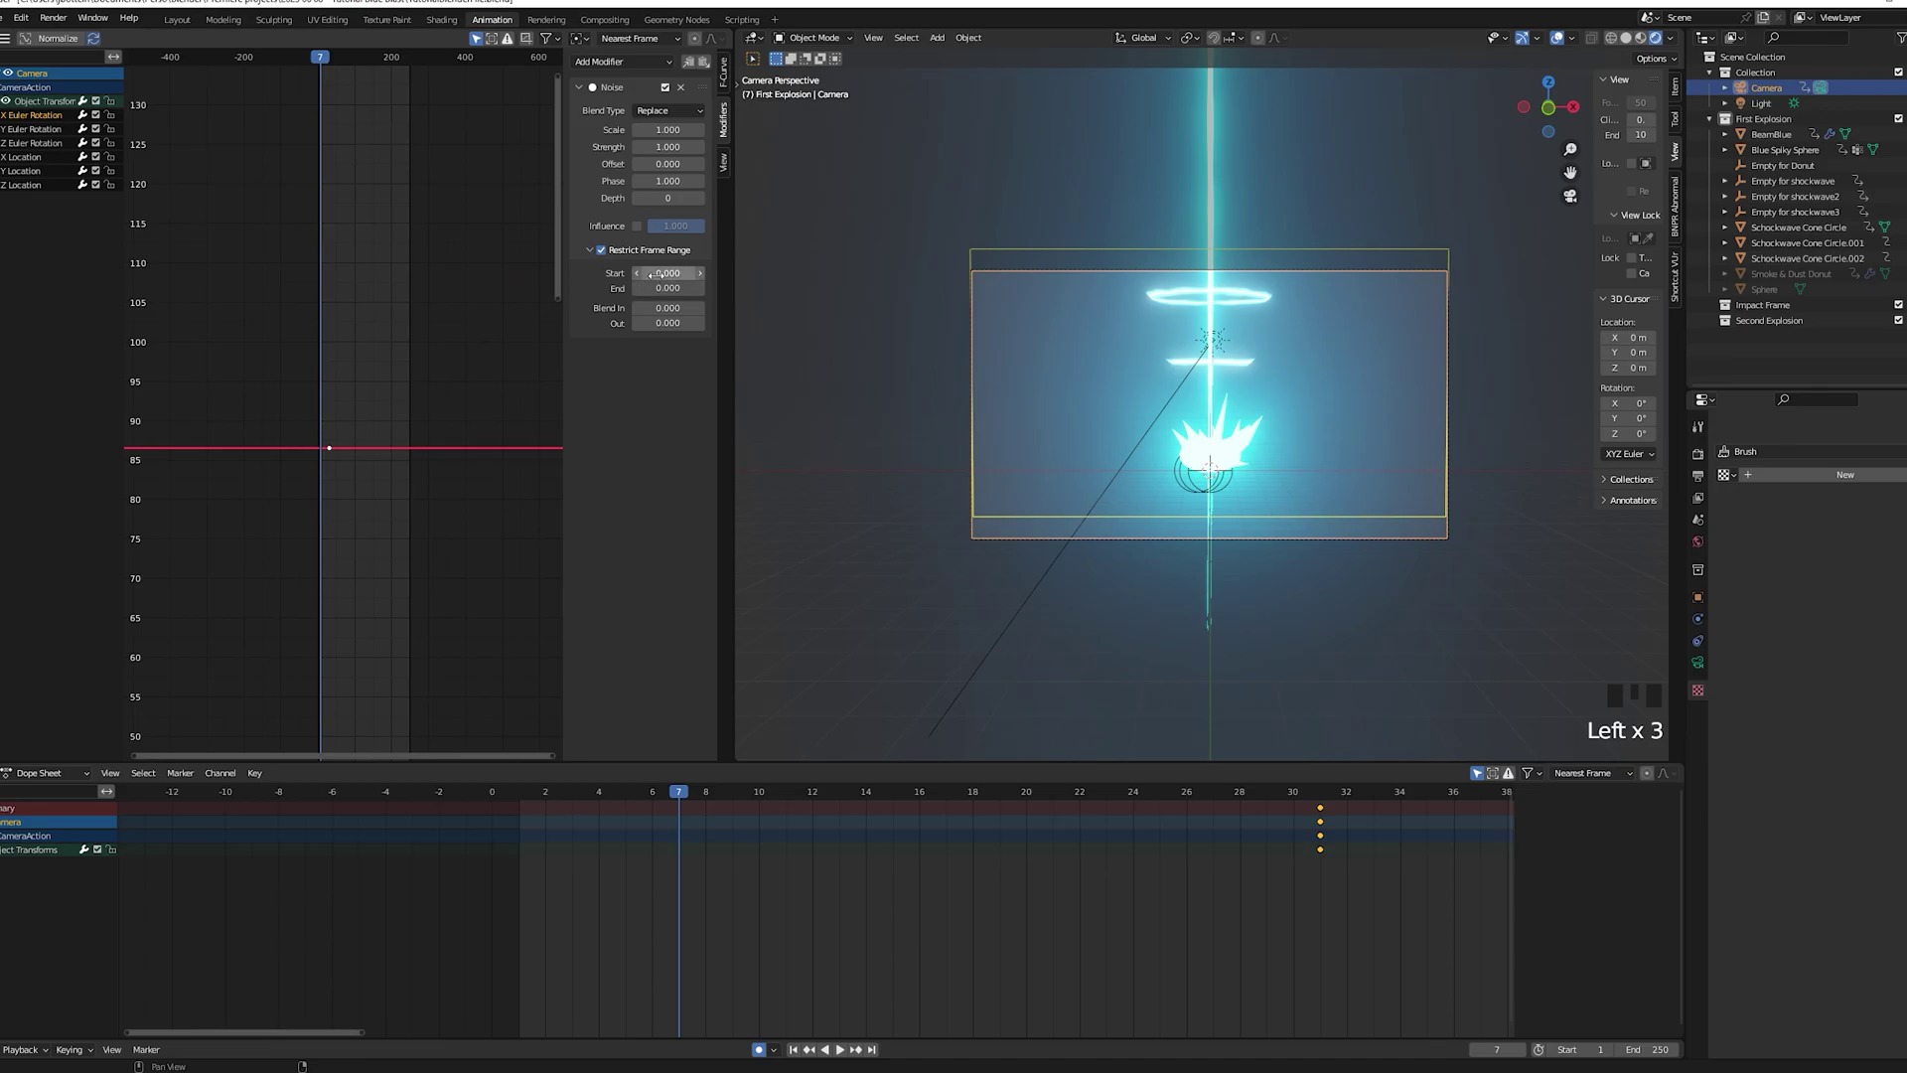
{"action": "left_click", "coordinate": [656, 275]}
{"action": "type", "text": "7"}
{"action": "key", "text": "Return"}
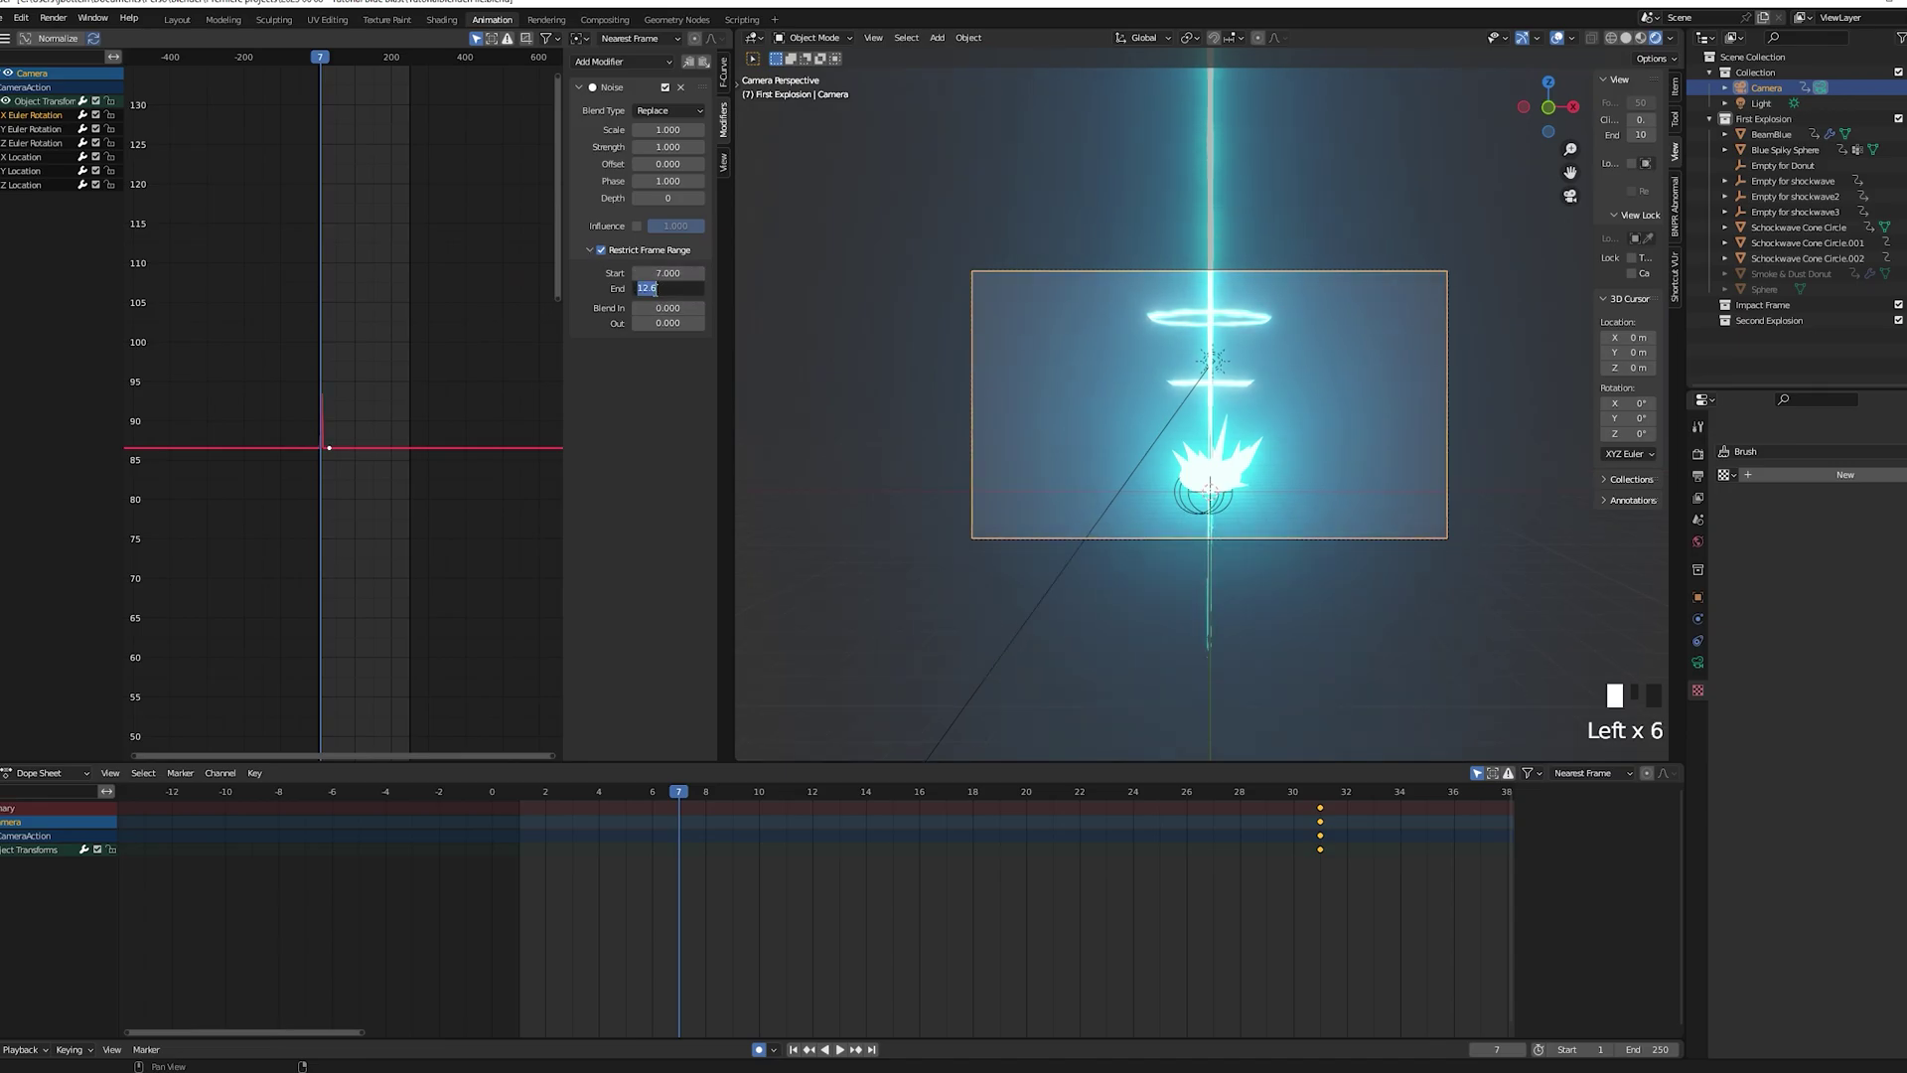
{"action": "key", "text": "Return"}
Set the noise modifier's strength to -0.1 and its blend out to 8 frames
{"action": "middle_click_drag", "start_coordinate": [328, 497], "coordinate": [462, 337], "text": "ctrl"}
{"action": "left_click_drag", "start_coordinate": [667, 147], "coordinate": [626, 147]}
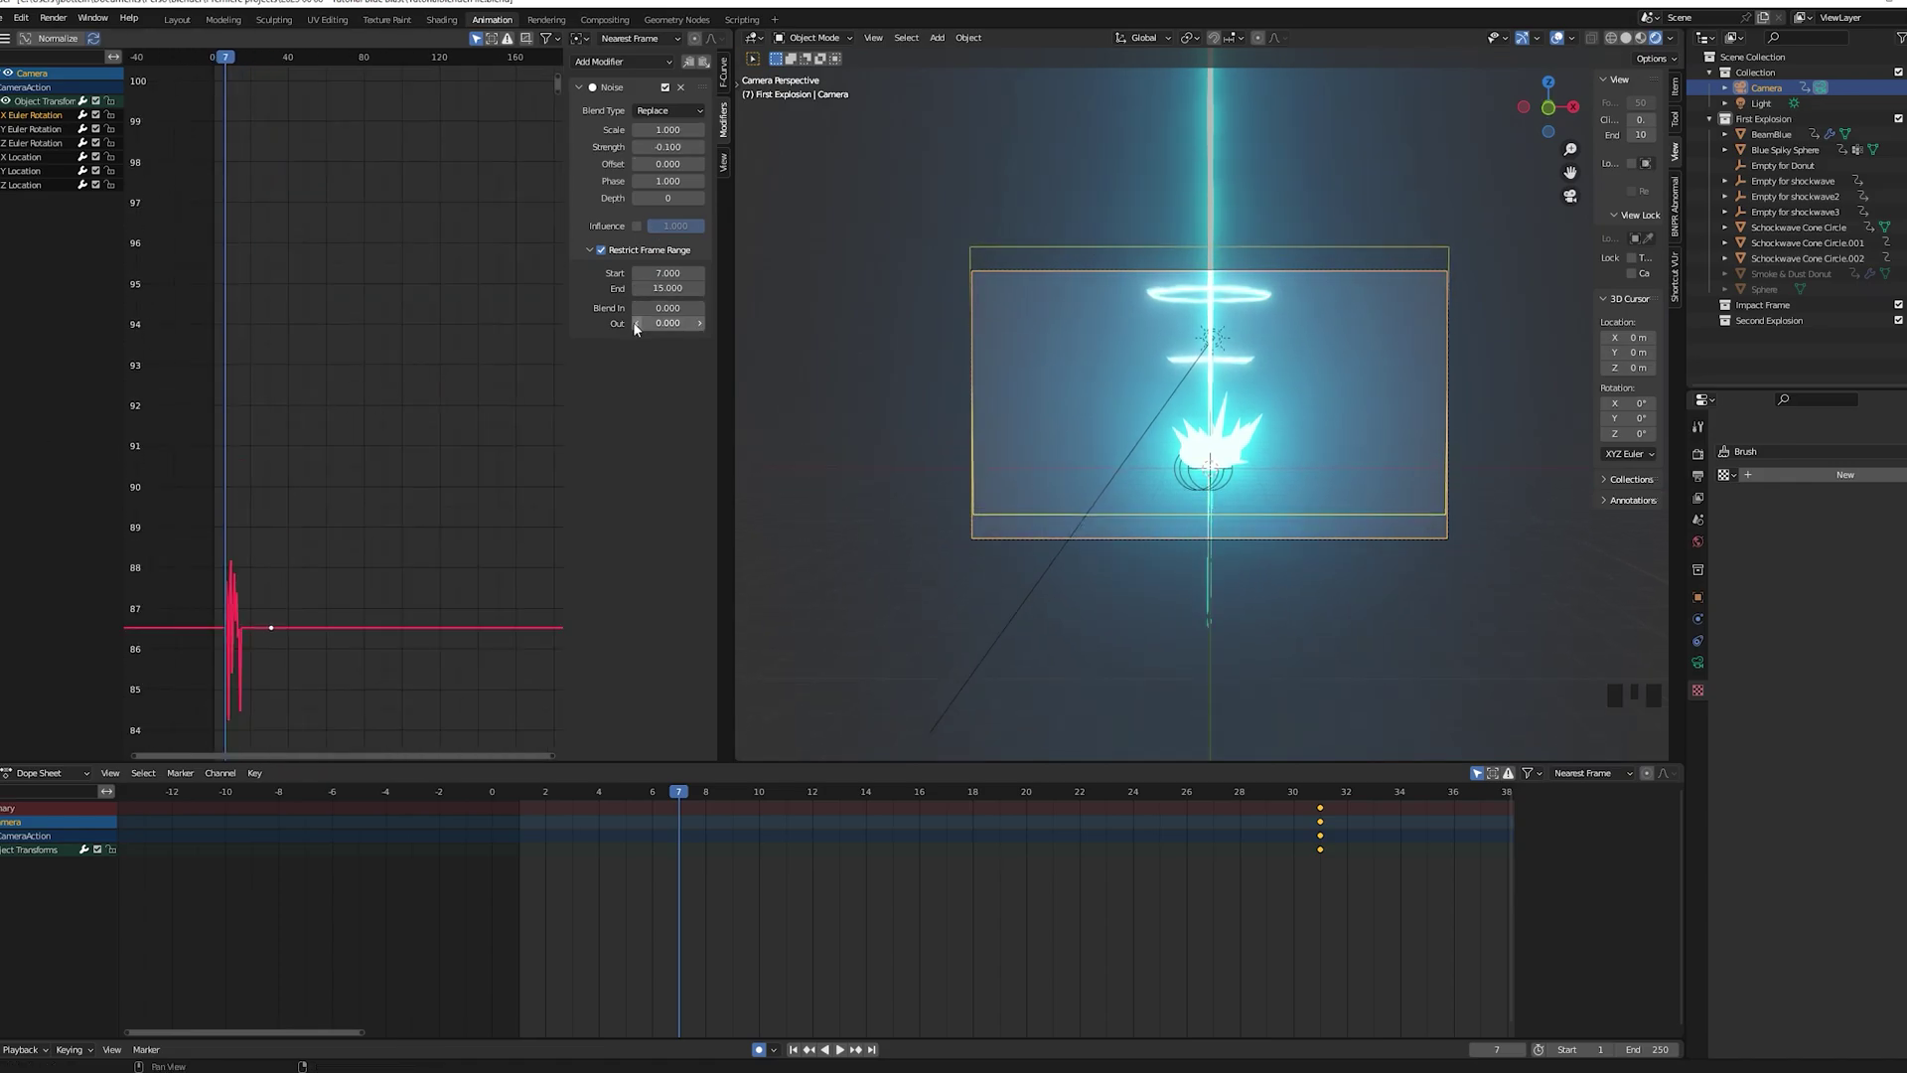
{"action": "left_click_drag", "start_coordinate": [646, 323], "coordinate": [685, 323]}
{"action": "scroll", "coordinate": [338, 596], "scroll_direction": "up", "scroll_amount": 12}
{"action": "middle_click_drag", "start_coordinate": [248, 676], "coordinate": [501, 417]}
{"action": "left_click_drag", "start_coordinate": [656, 322], "coordinate": [754, 322]}
Play the camera shake and set the noise modifier's strength to 0.5
{"action": "left_click", "coordinate": [408, 57]}
{"action": "key", "text": "space"}
{"action": "key", "text": "space"}
{"action": "left_click_drag", "start_coordinate": [654, 149], "coordinate": [685, 149]}
{"action": "scroll", "coordinate": [443, 326], "scroll_direction": "down", "scroll_amount": 7}
{"action": "scroll", "coordinate": [443, 325], "scroll_direction": "down", "scroll_amount": 4, "text": "alt"}
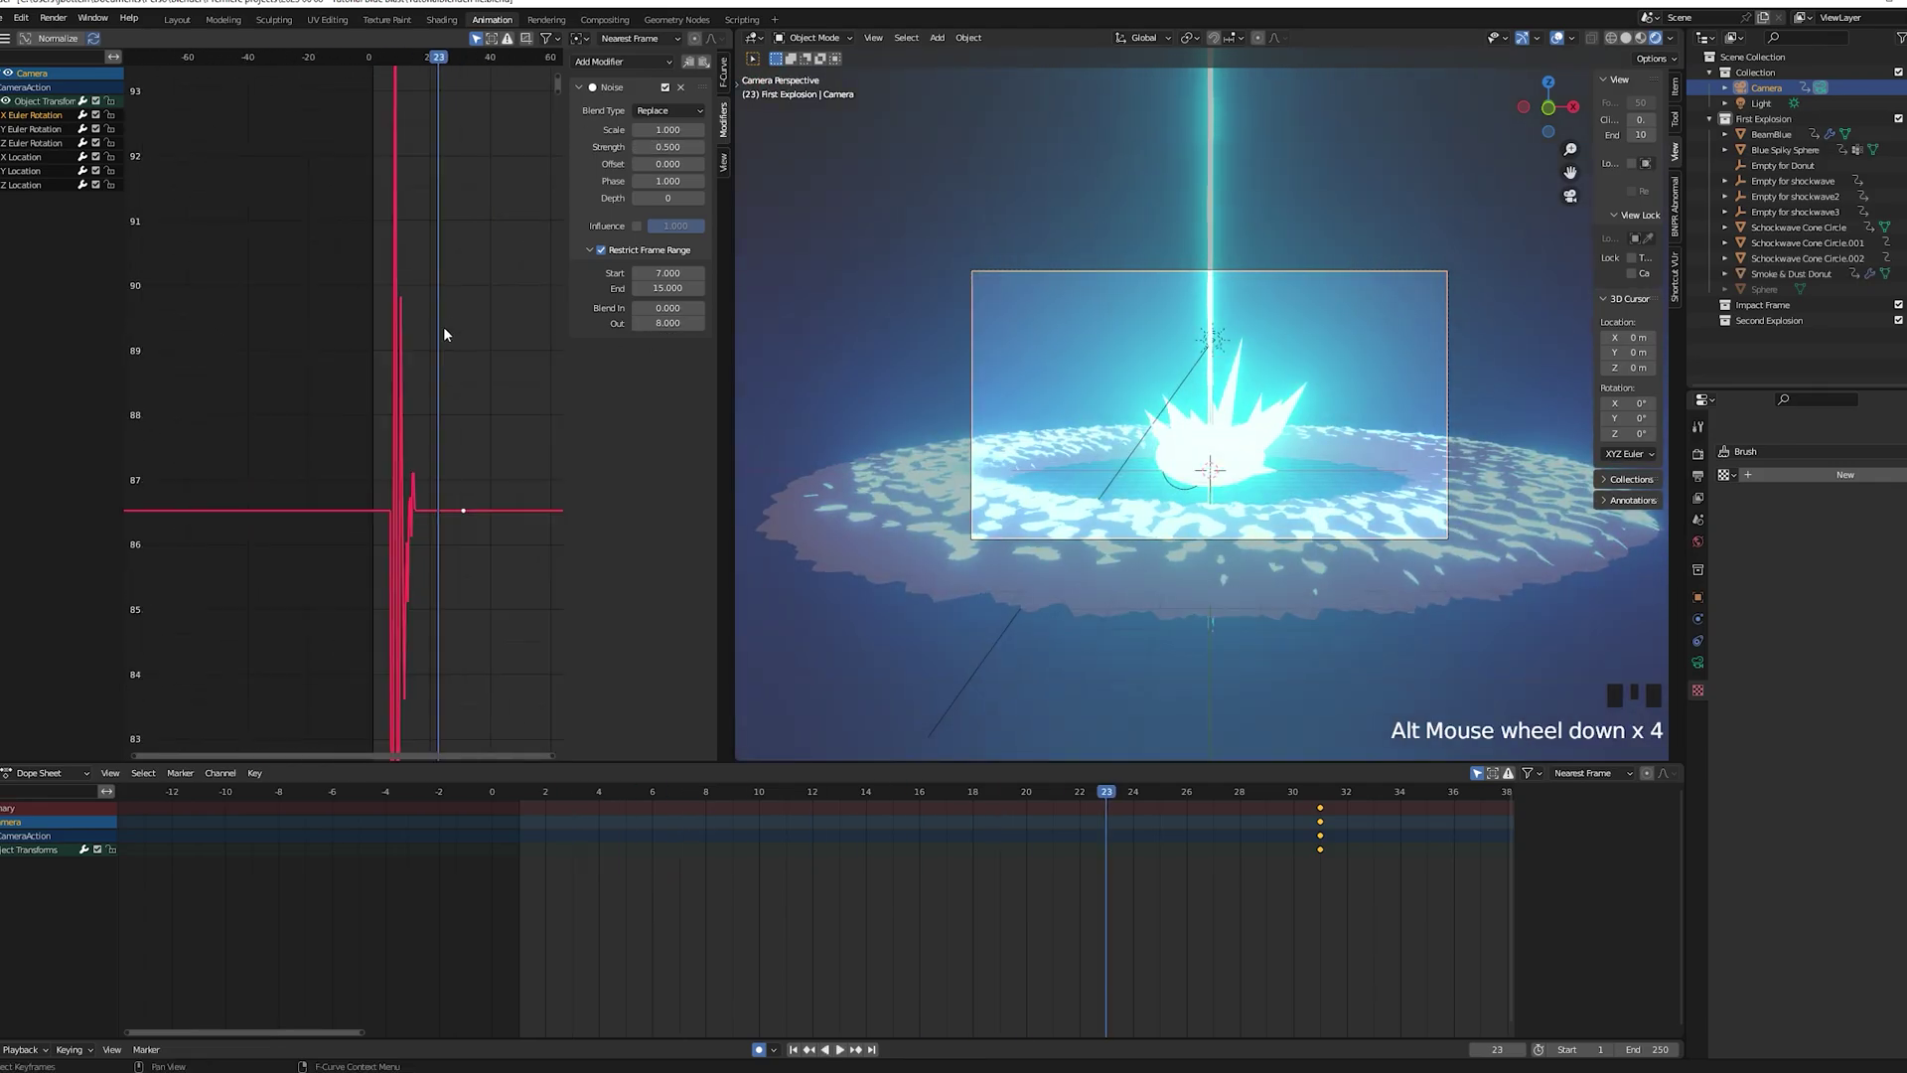
{"action": "scroll", "coordinate": [443, 326], "scroll_direction": "down", "scroll_amount": 12}
{"action": "left_click_drag", "start_coordinate": [374, 58], "coordinate": [353, 65]}
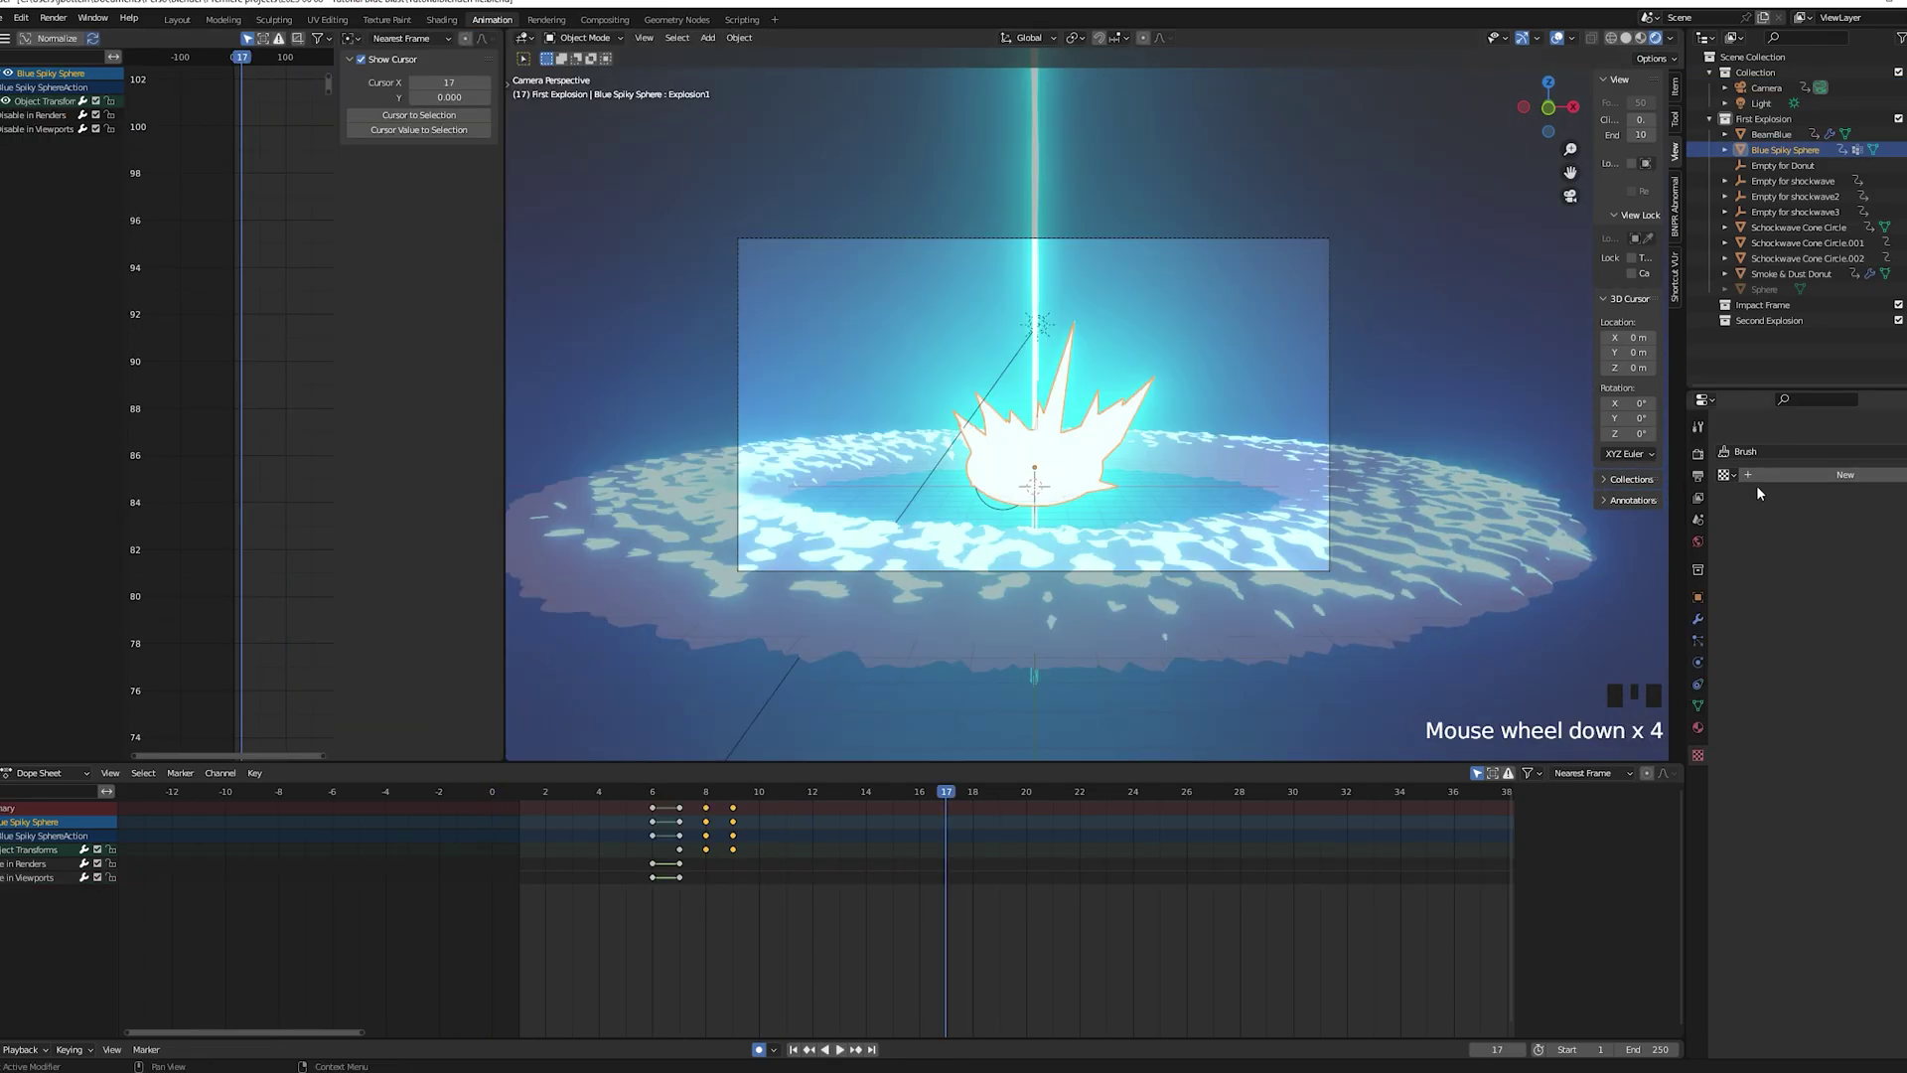
Add an Explode modifier and a particle system to the Blue Spiky Sphere, with the playhead at frame 12
{"action": "left_click", "coordinate": [1697, 618]}
{"action": "left_click", "coordinate": [1746, 453]}
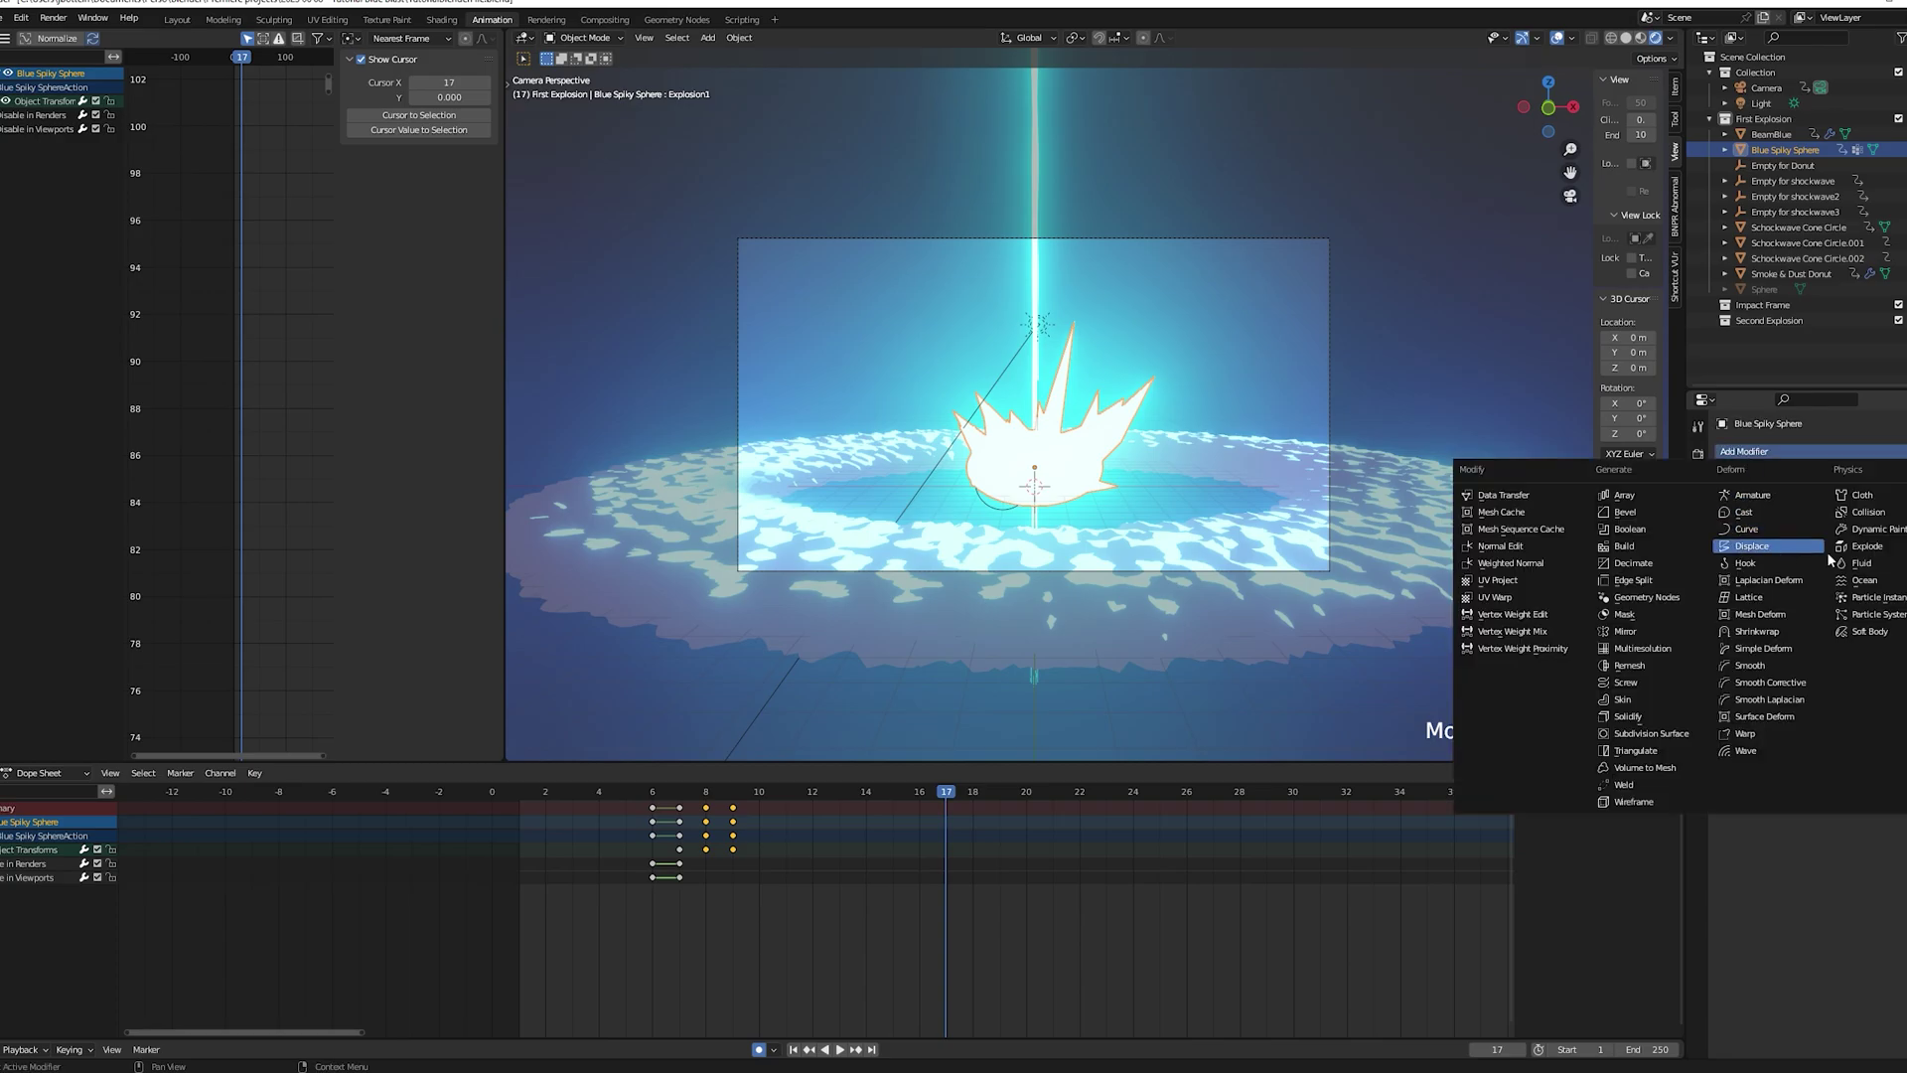
{"action": "left_click", "coordinate": [1866, 546]}
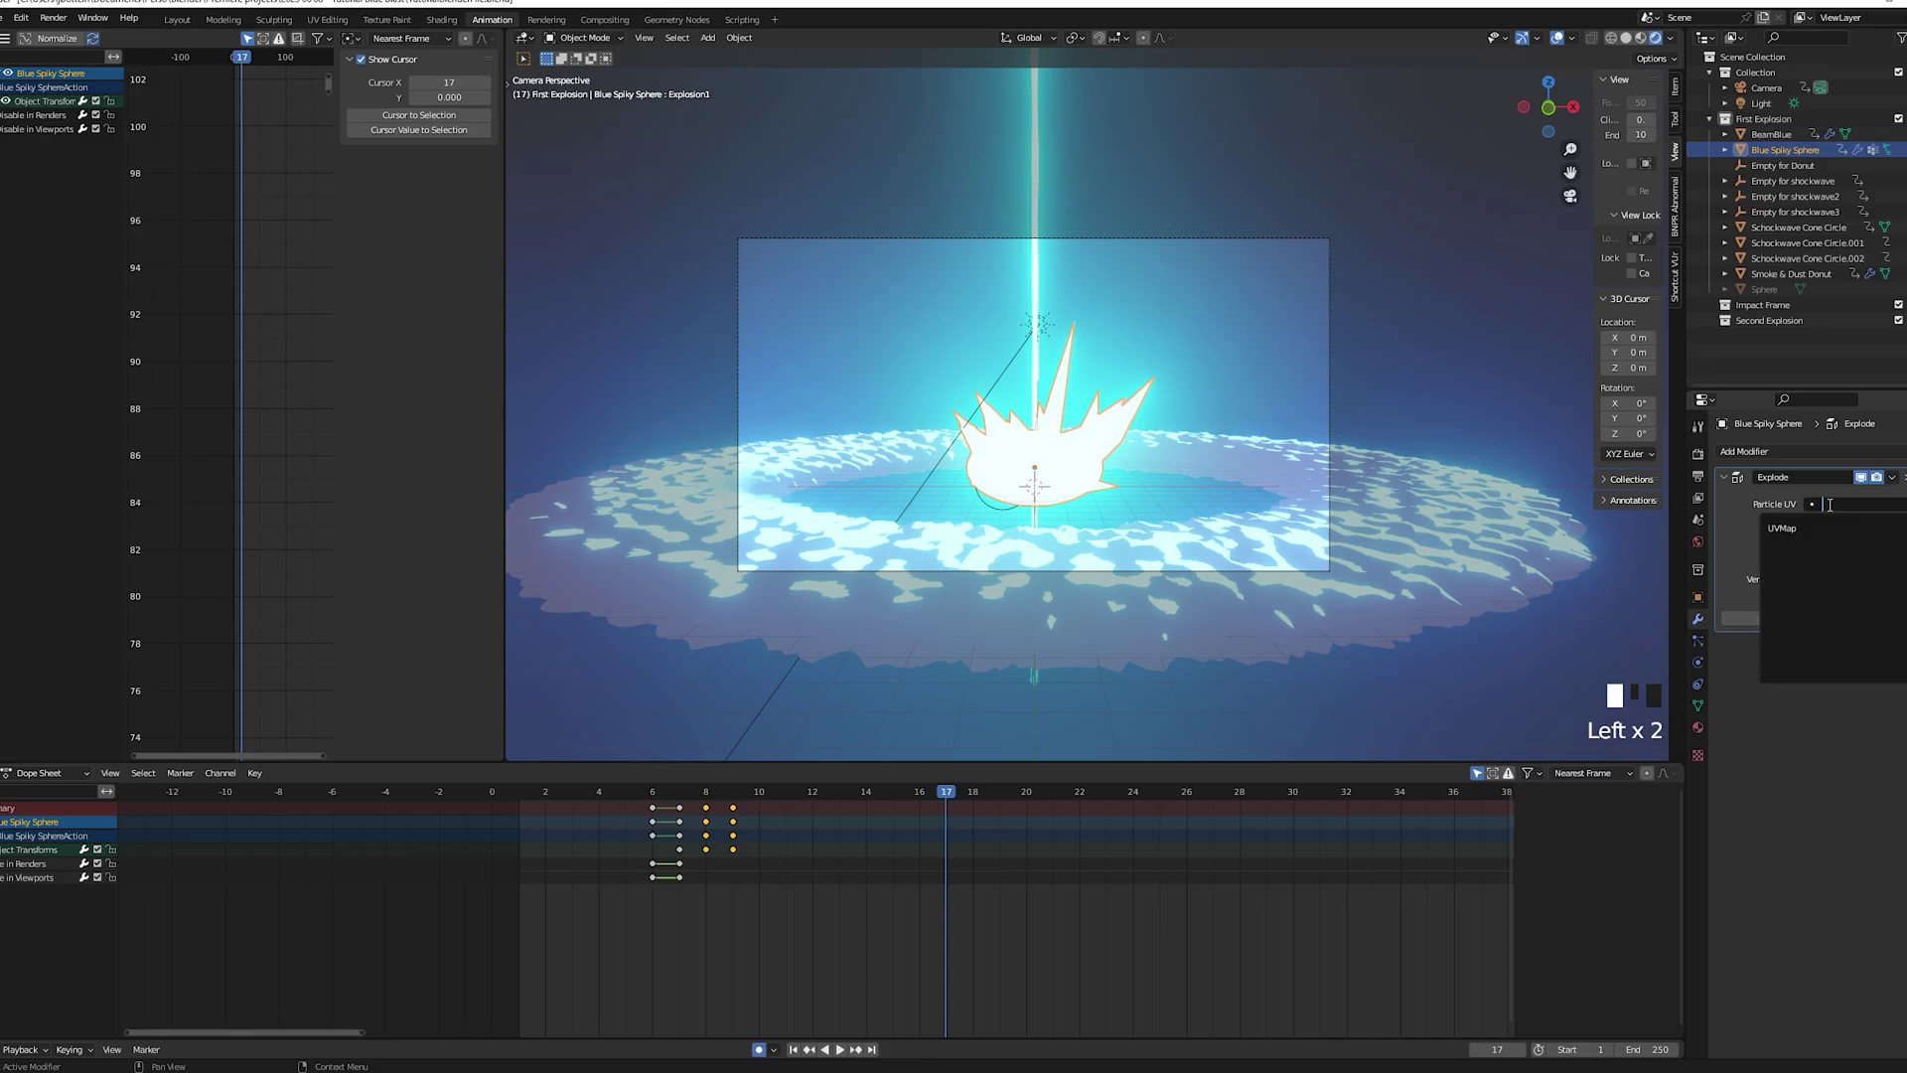
{"action": "left_click", "coordinate": [1696, 638]}
{"action": "key", "text": "Left"}
{"action": "key", "text": "Left"}
{"action": "key", "text": "Left"}
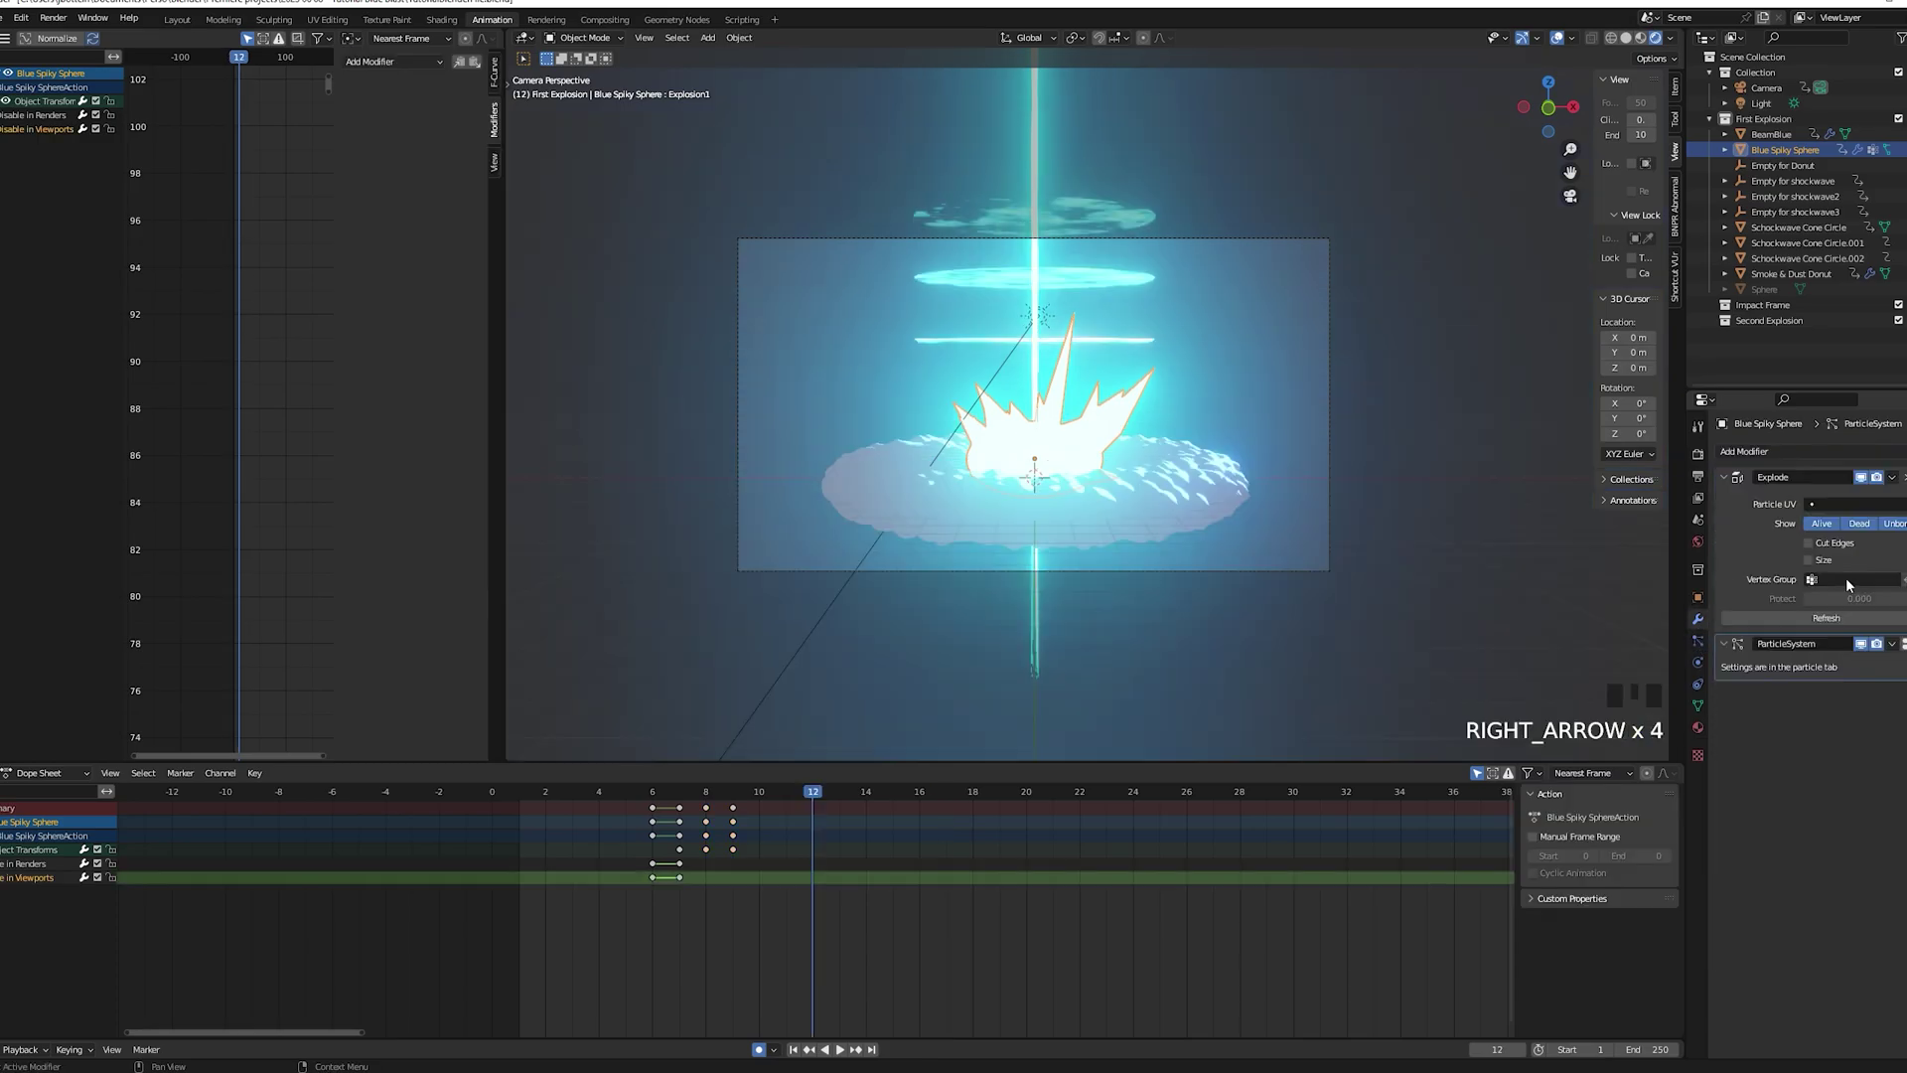
{"action": "left_click", "coordinate": [1845, 577]}
{"action": "left_click", "coordinate": [1816, 602]}
{"action": "left_click", "coordinate": [1833, 507]}
{"action": "left_click", "coordinate": [1832, 524]}
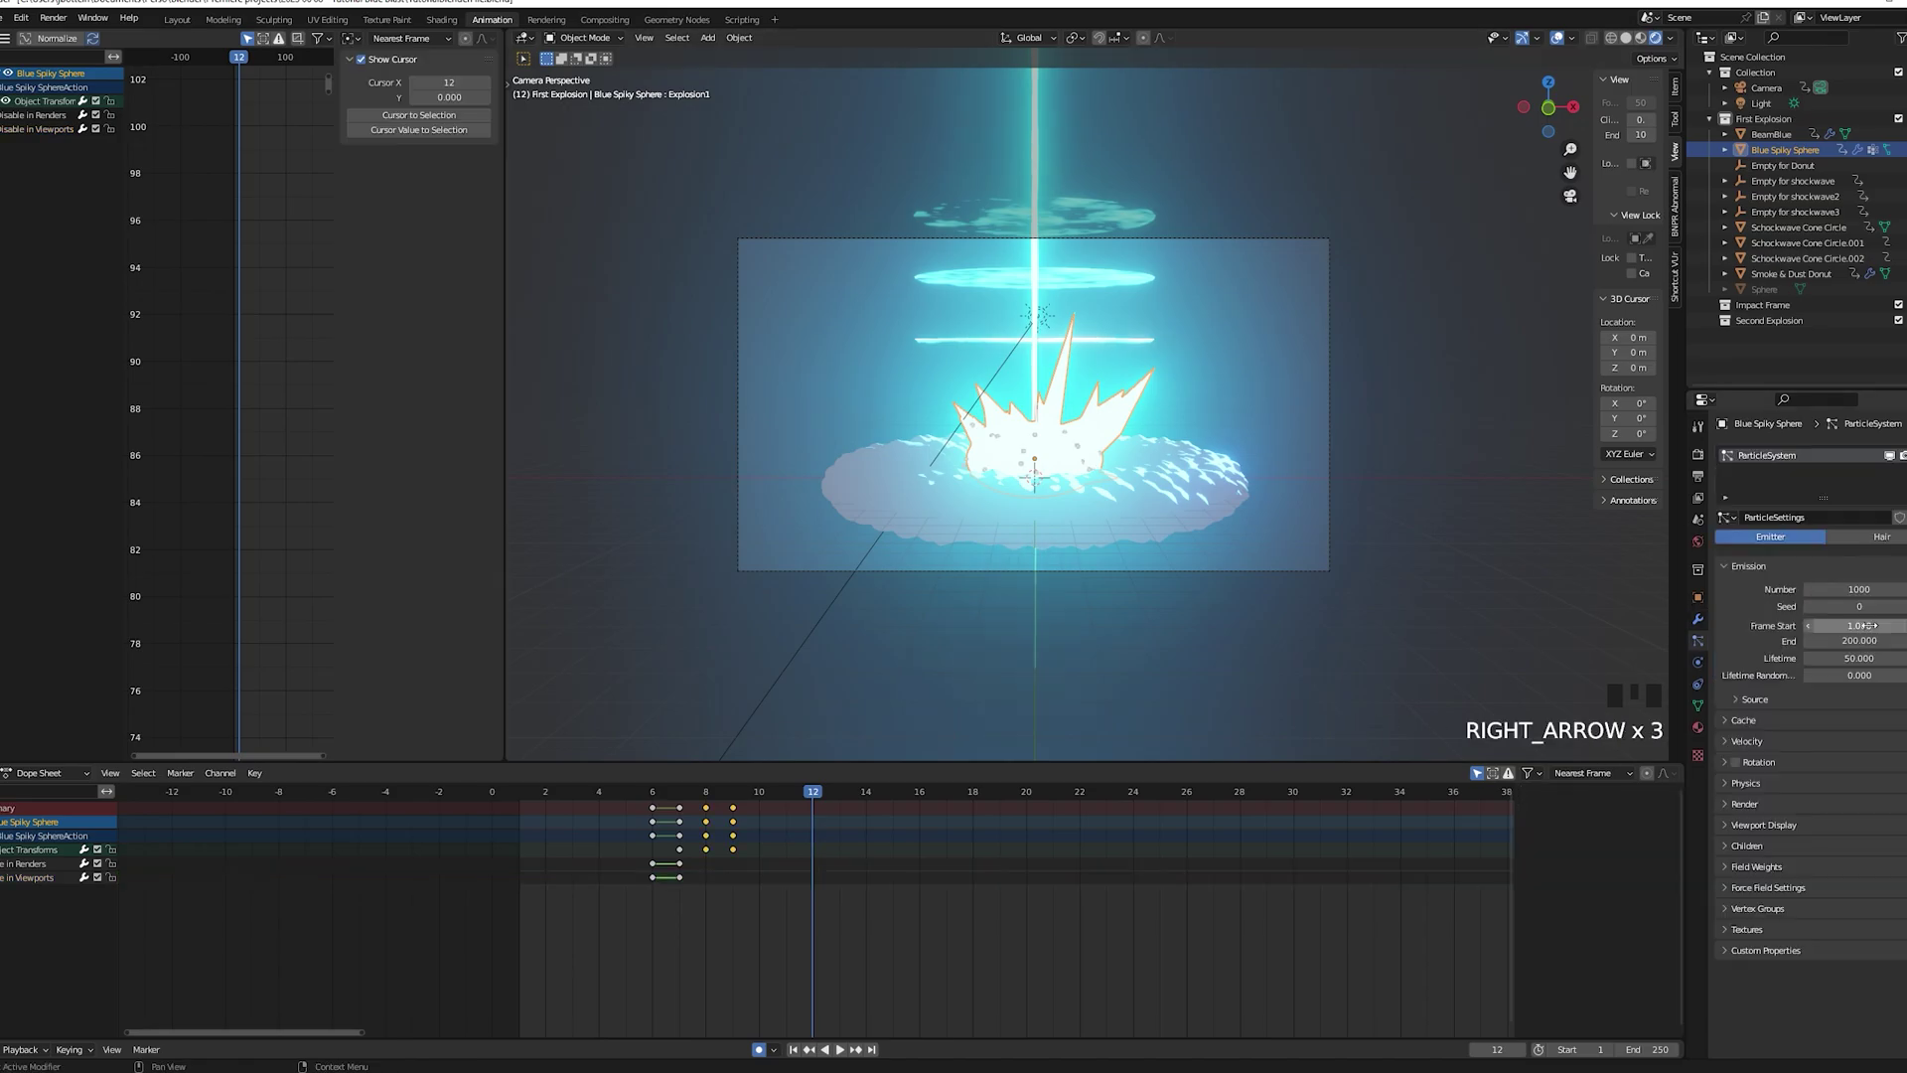
Set the sphere's particle emission to start at frame 12, end at frame 15 and produce 100 particles
{"action": "double_click", "coordinate": [1871, 625]}
{"action": "type", "text": "12"}
{"action": "key", "text": "Return"}
{"action": "left_click", "coordinate": [1871, 641]}
{"action": "type", "text": "15"}
{"action": "key", "text": "Return"}
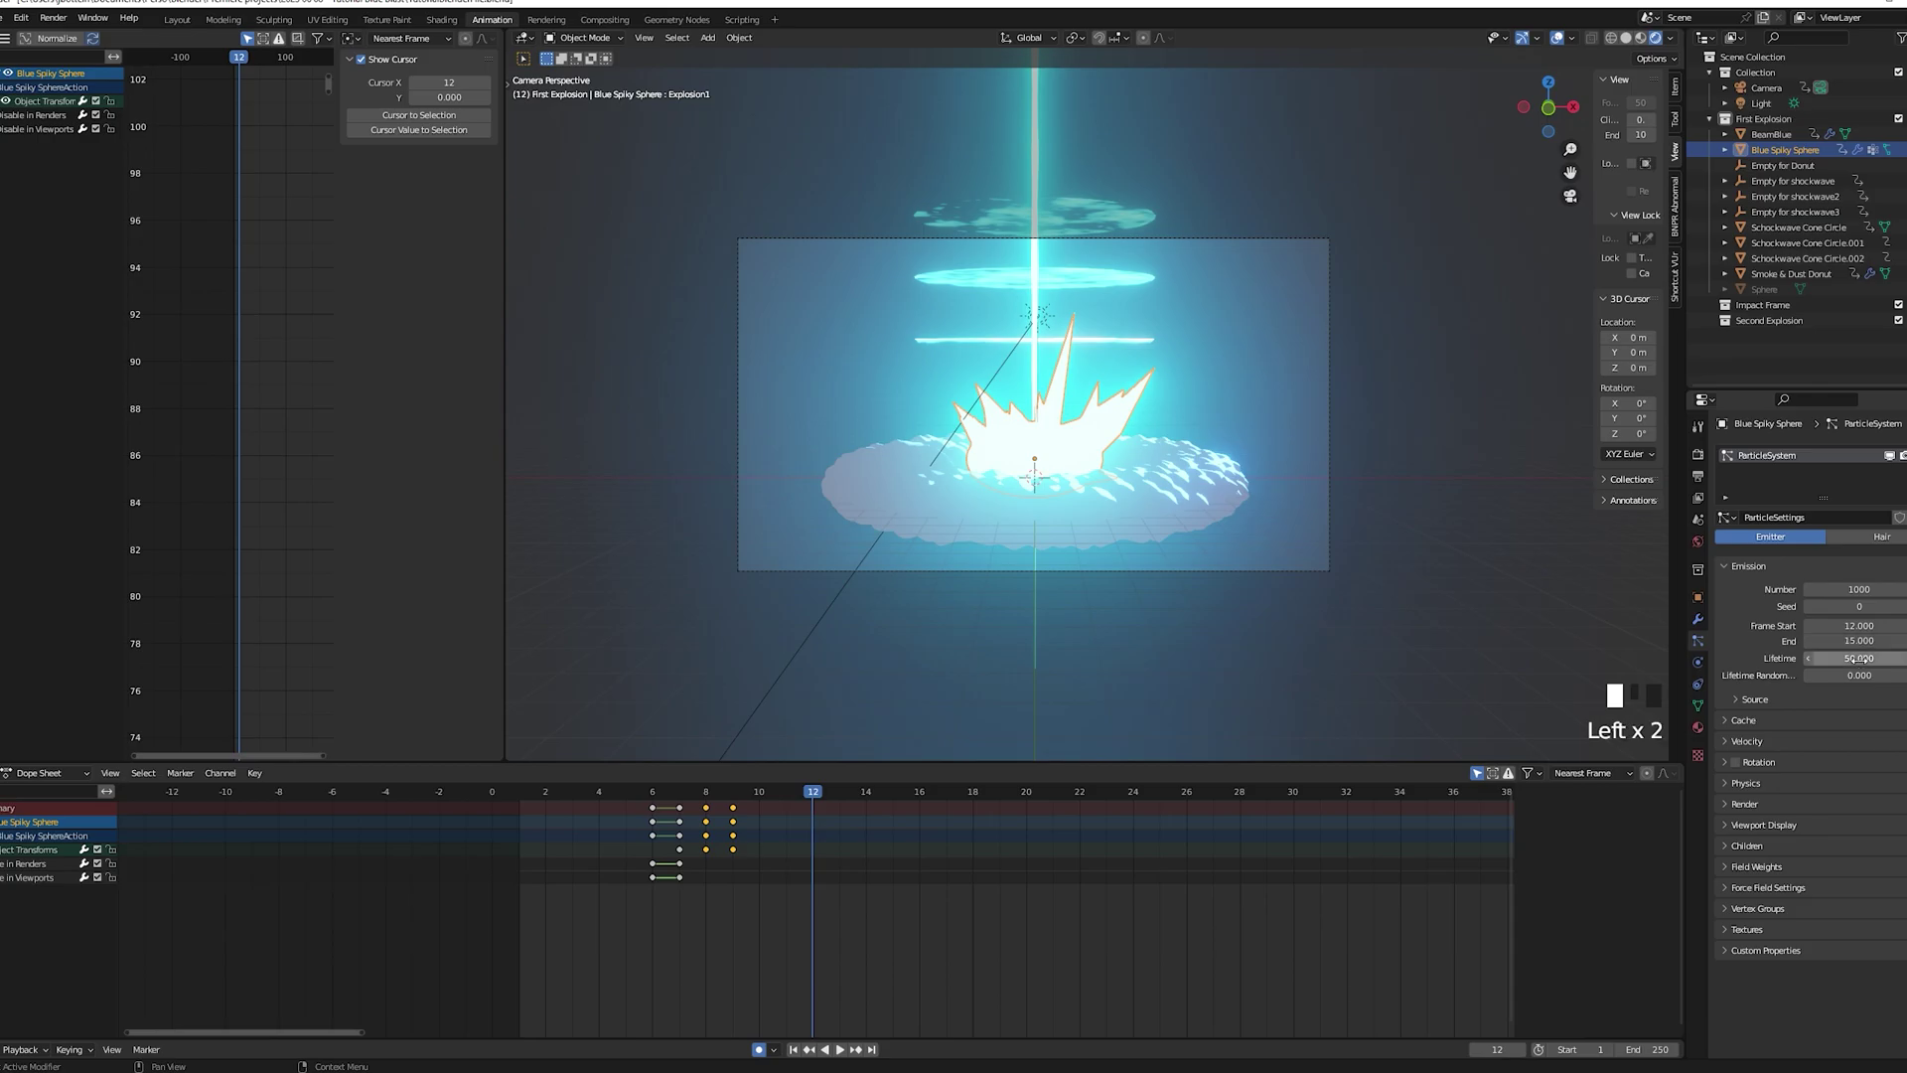
{"action": "double_click", "coordinate": [1863, 589]}
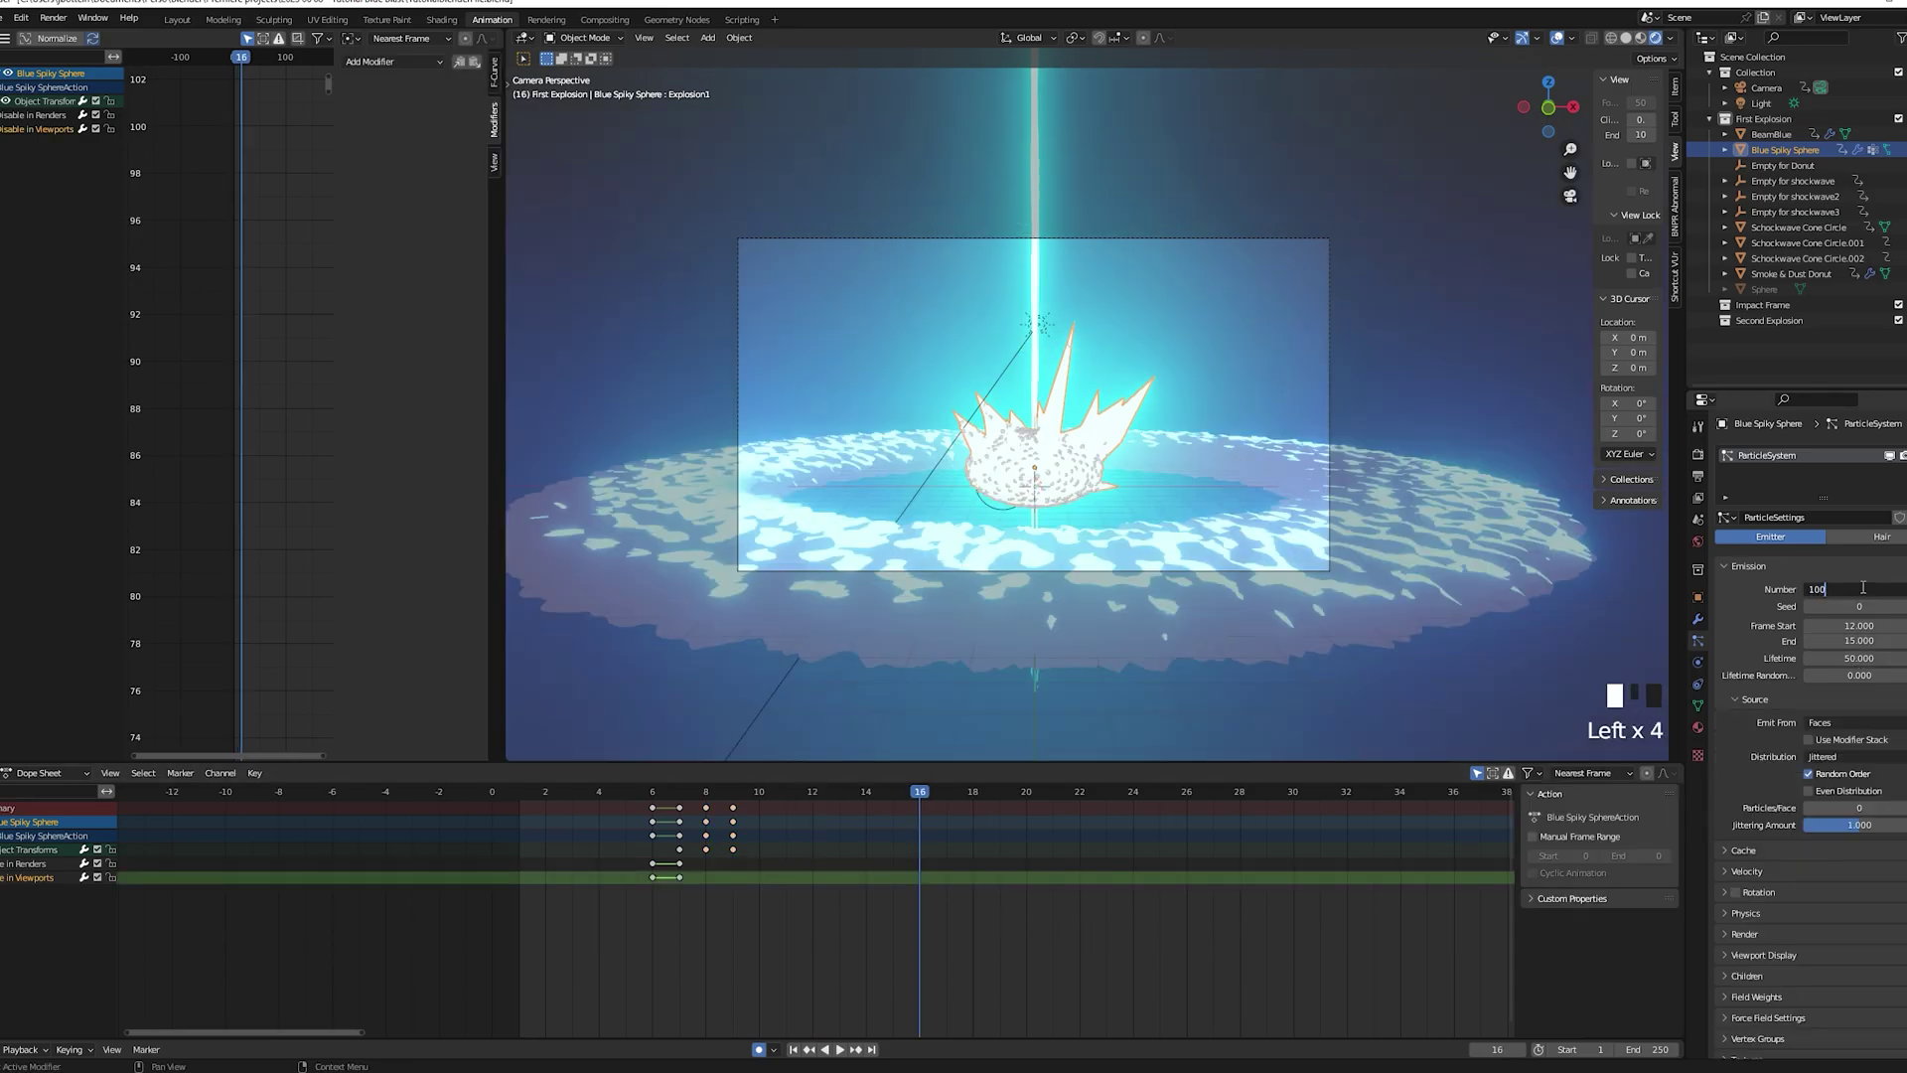
{"action": "type", "text": "100"}
{"action": "key", "text": "KP_Enter"}
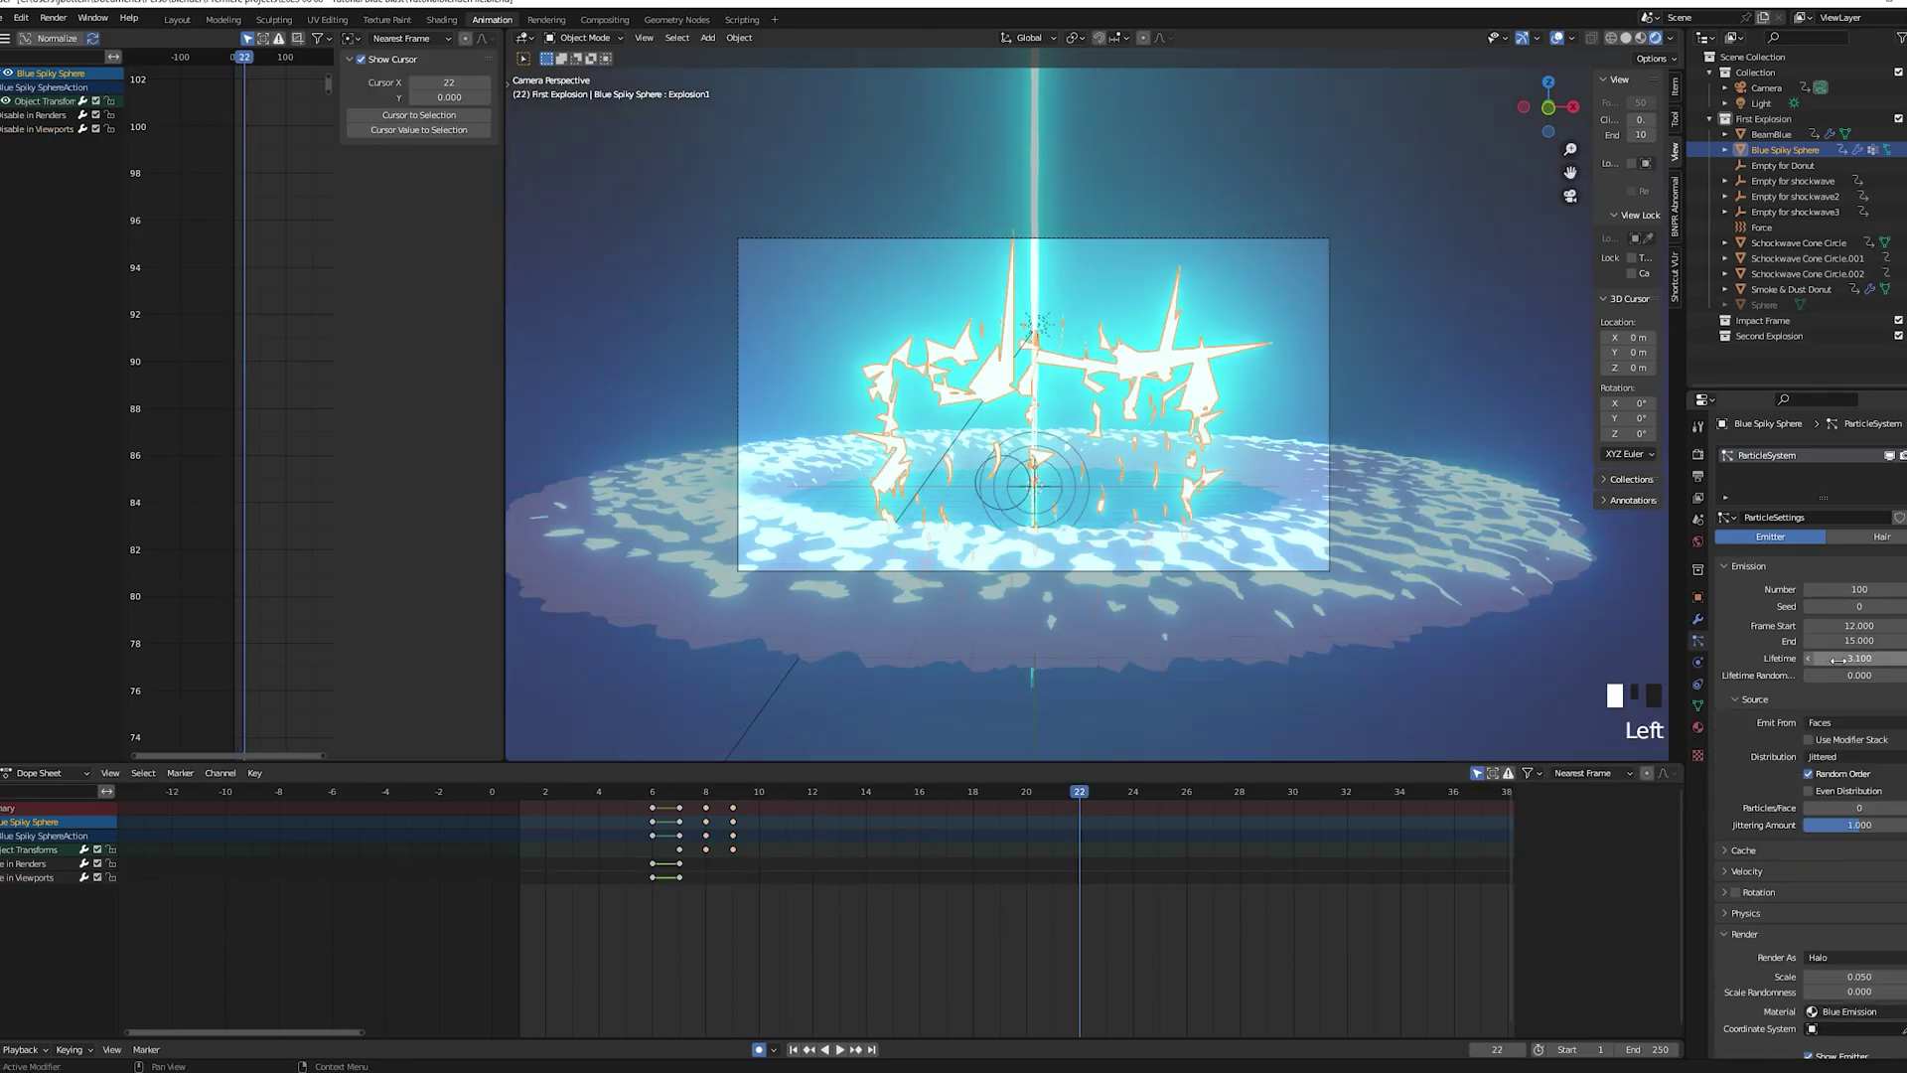
Set the particle lifetime to 4 frames and play the animation to check the shattering sphere
{"action": "left_click", "coordinate": [1837, 659]}
{"action": "key", "text": "Return"}
{"action": "left_click_drag", "start_coordinate": [1069, 795], "coordinate": [1139, 808]}
{"action": "key", "text": "space"}
{"action": "key", "text": "space"}
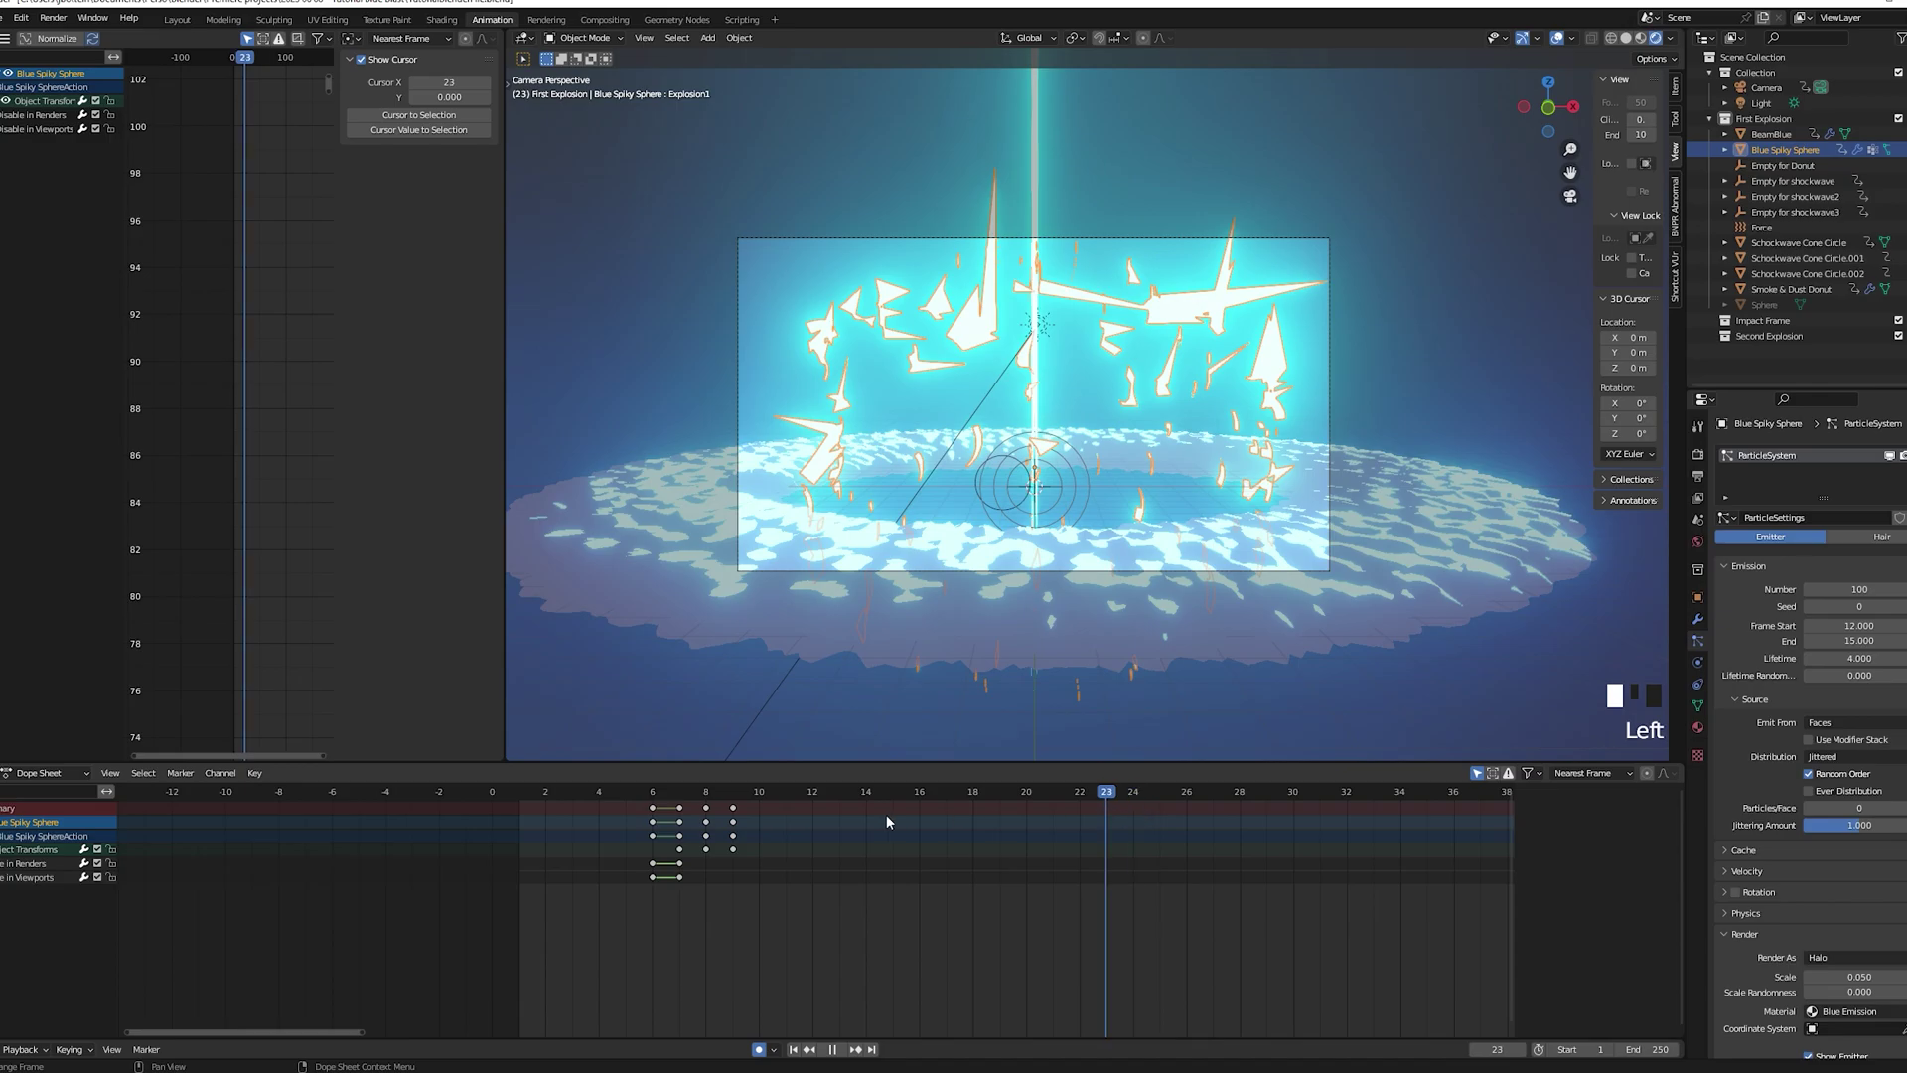
{"action": "left_click", "coordinate": [667, 816]}
{"action": "key", "text": "space"}
{"action": "key", "text": "space"}
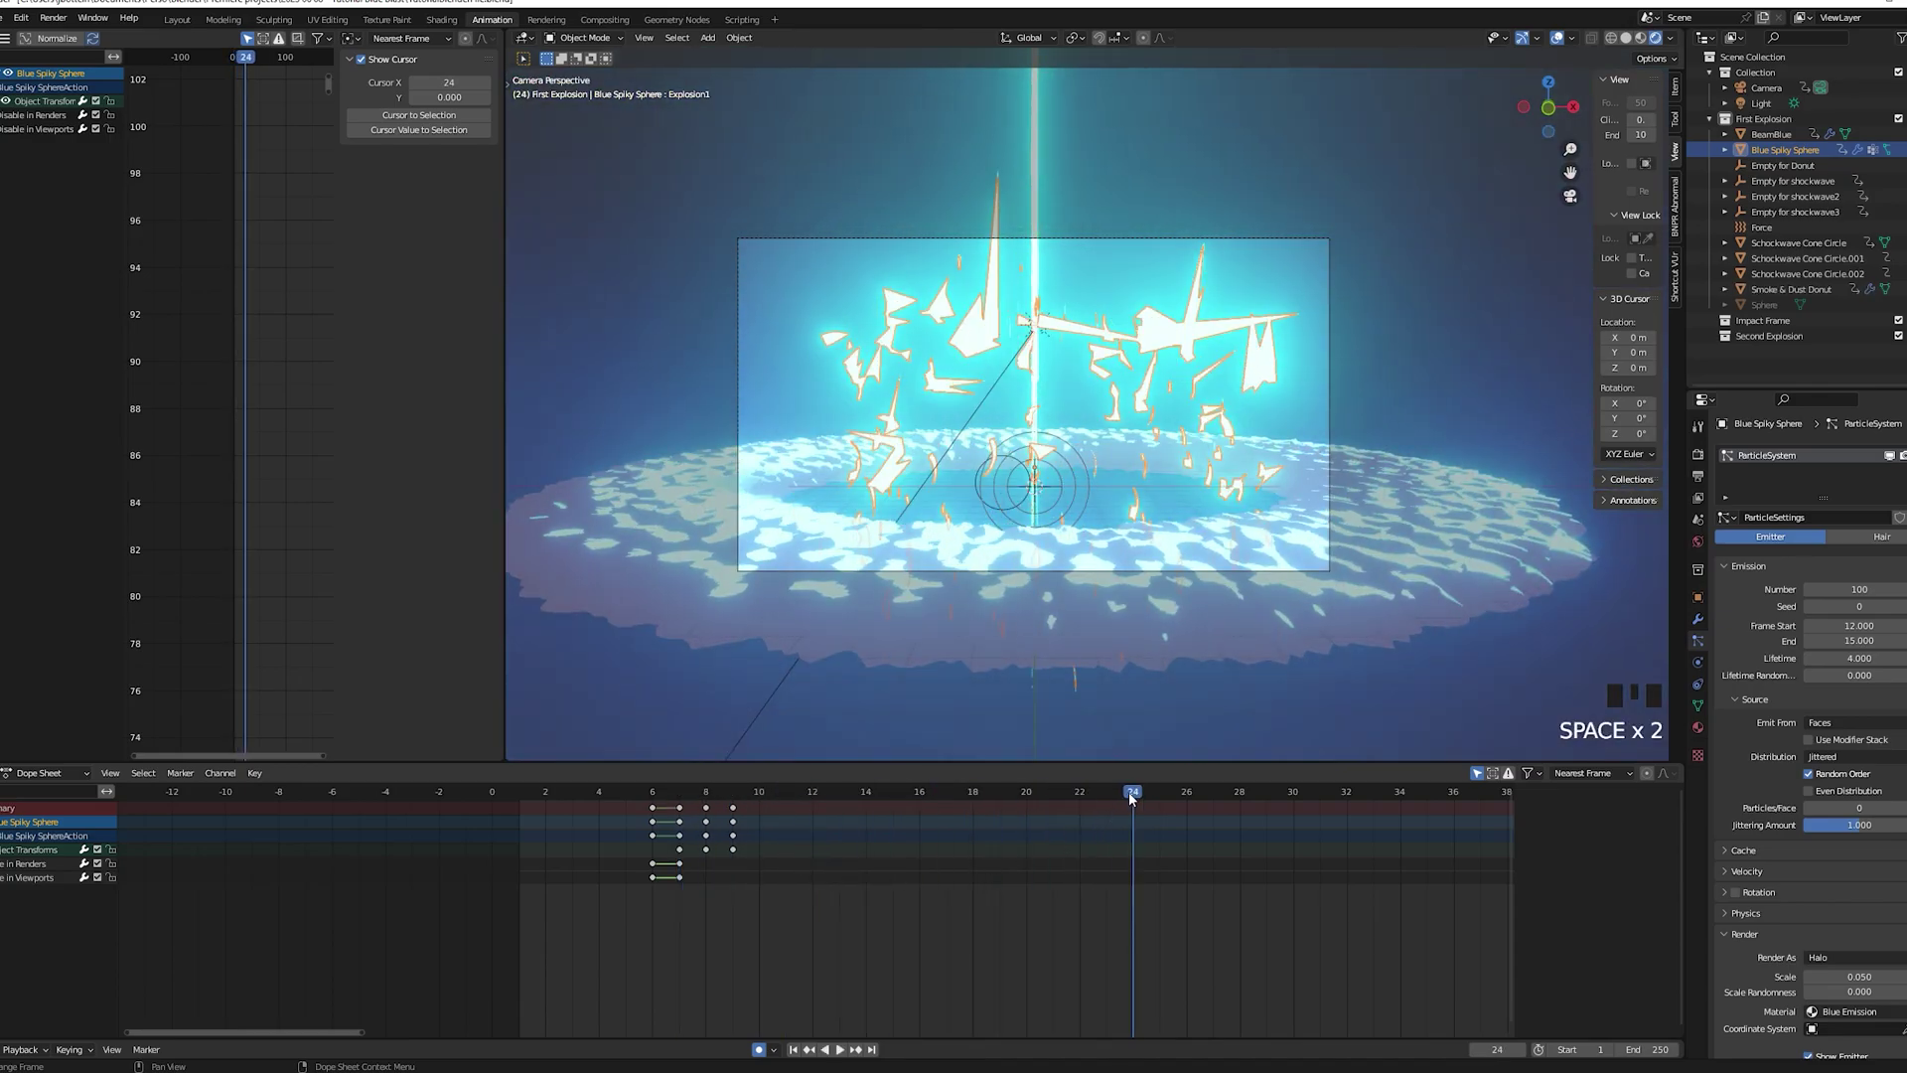
Return to frame 9 and step forward frame by frame to examine how the sphere breaks apart
{"action": "left_click_drag", "start_coordinate": [1129, 790], "coordinate": [742, 808]}
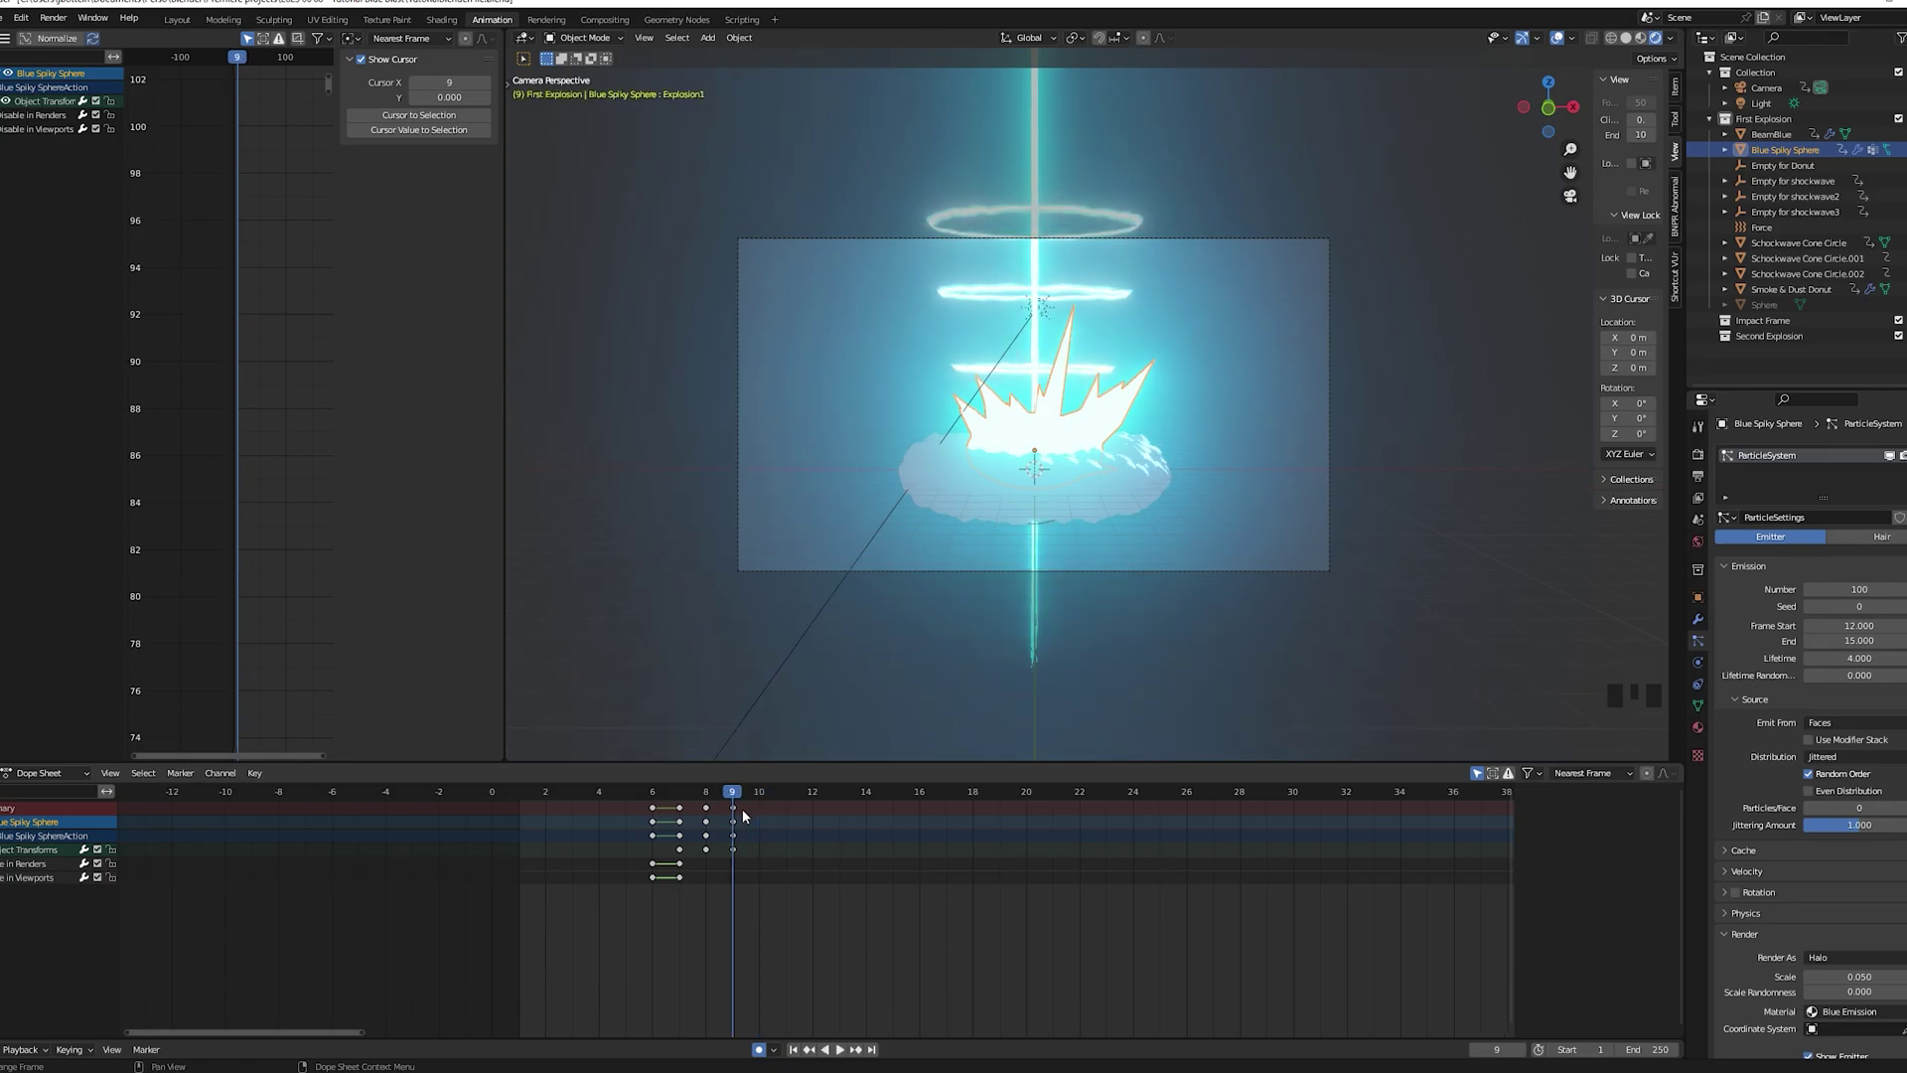
{"action": "key", "text": "Right"}
{"action": "key", "text": "Right"}
{"action": "key", "text": "Right"}
{"action": "key", "text": "Right"}
{"action": "key", "text": "Right"}
{"action": "key", "text": "Right"}
{"action": "key", "text": "Right"}
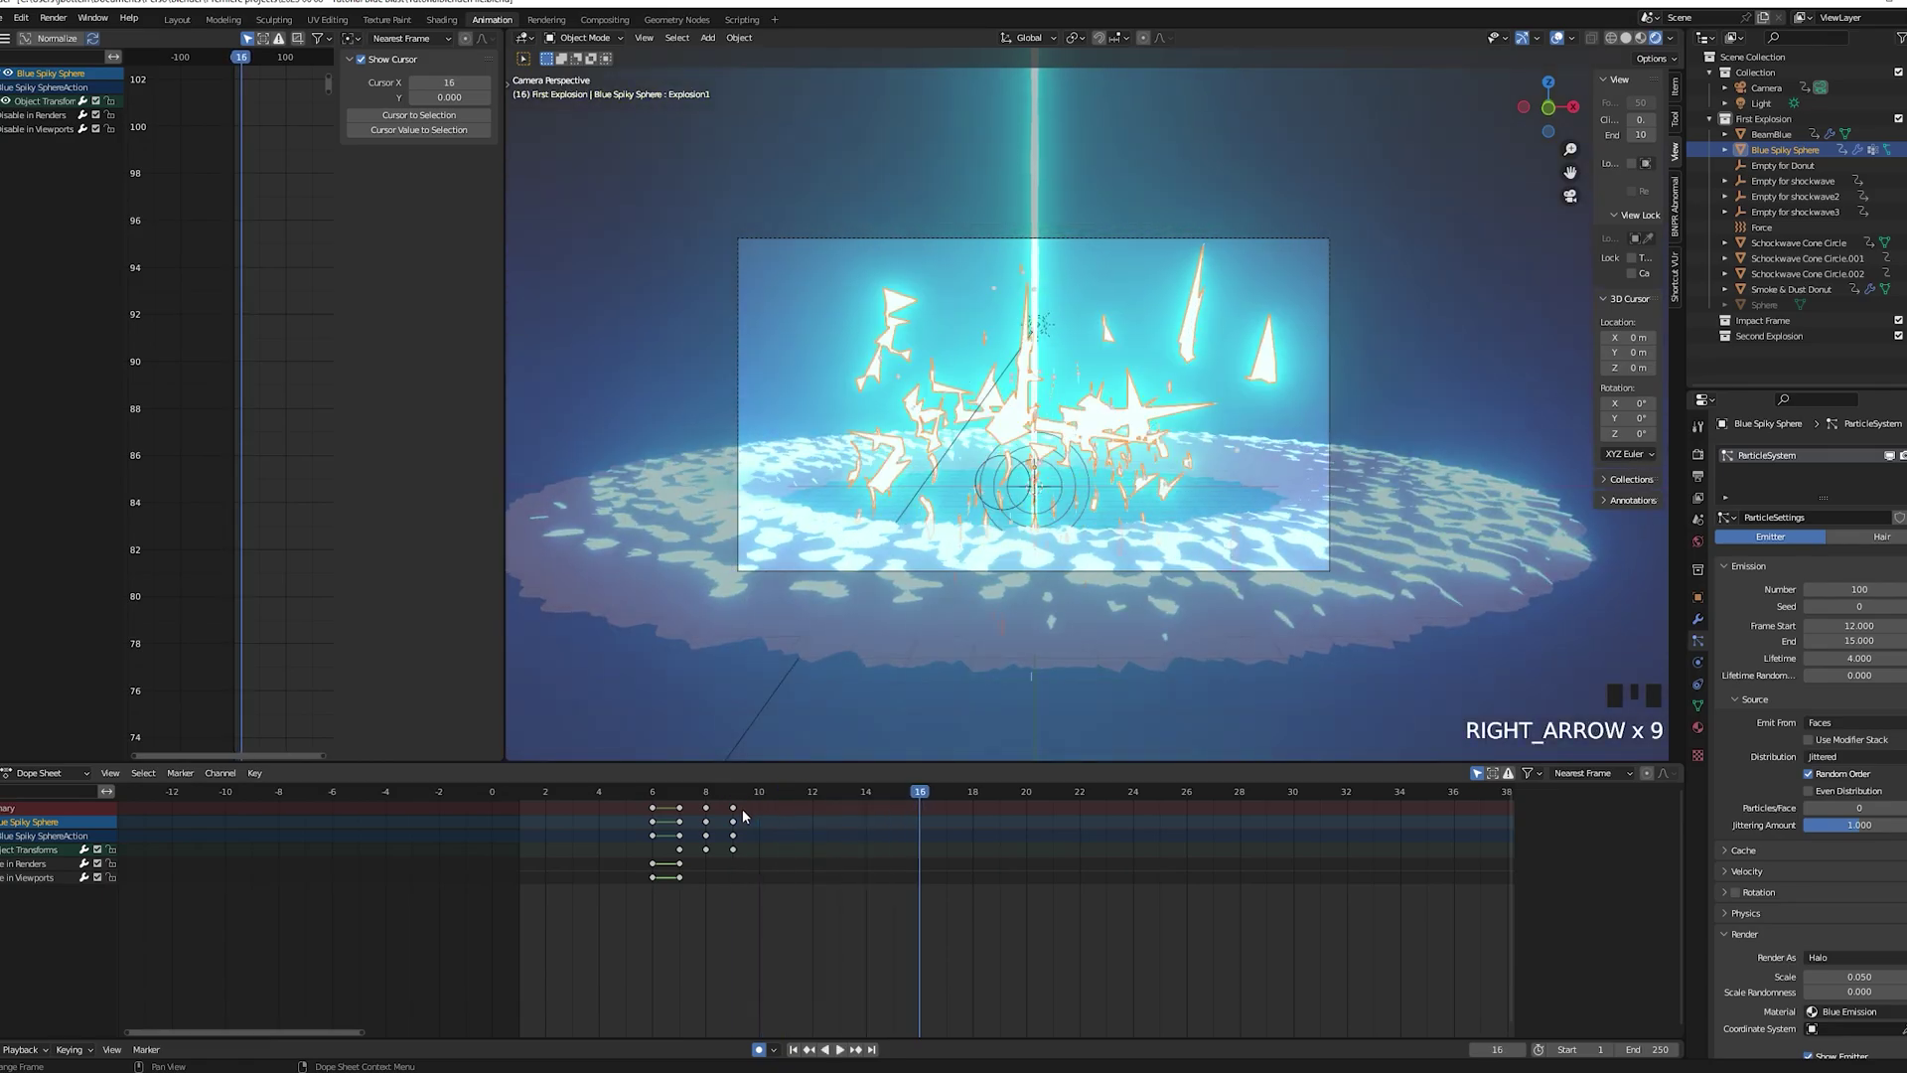
Add a Force field at the scene origin and set its strength to 500
{"action": "key", "text": "Left"}
{"action": "key", "text": "shift+a"}
{"action": "left_click", "coordinate": [1415, 516]}
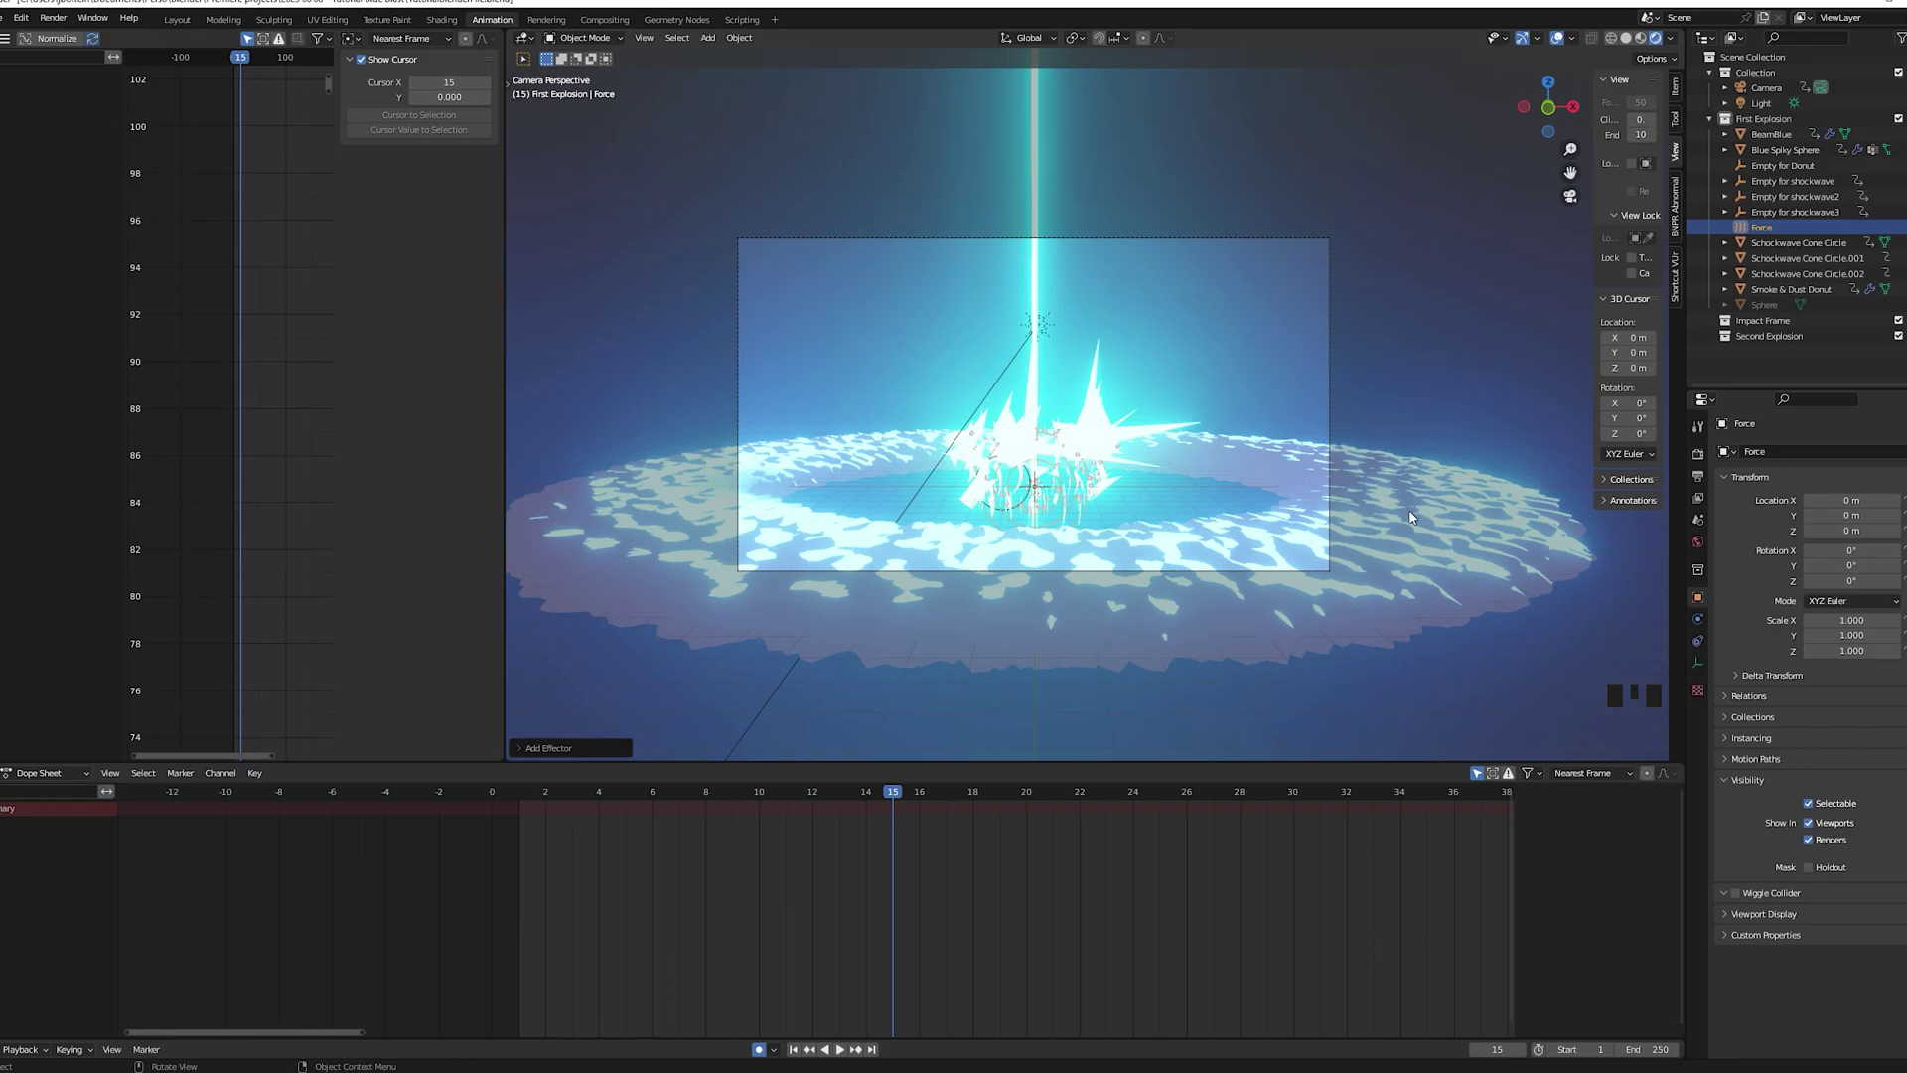
{"action": "left_click_drag", "start_coordinate": [1053, 802], "coordinate": [950, 814]}
{"action": "double_click", "coordinate": [1852, 572]}
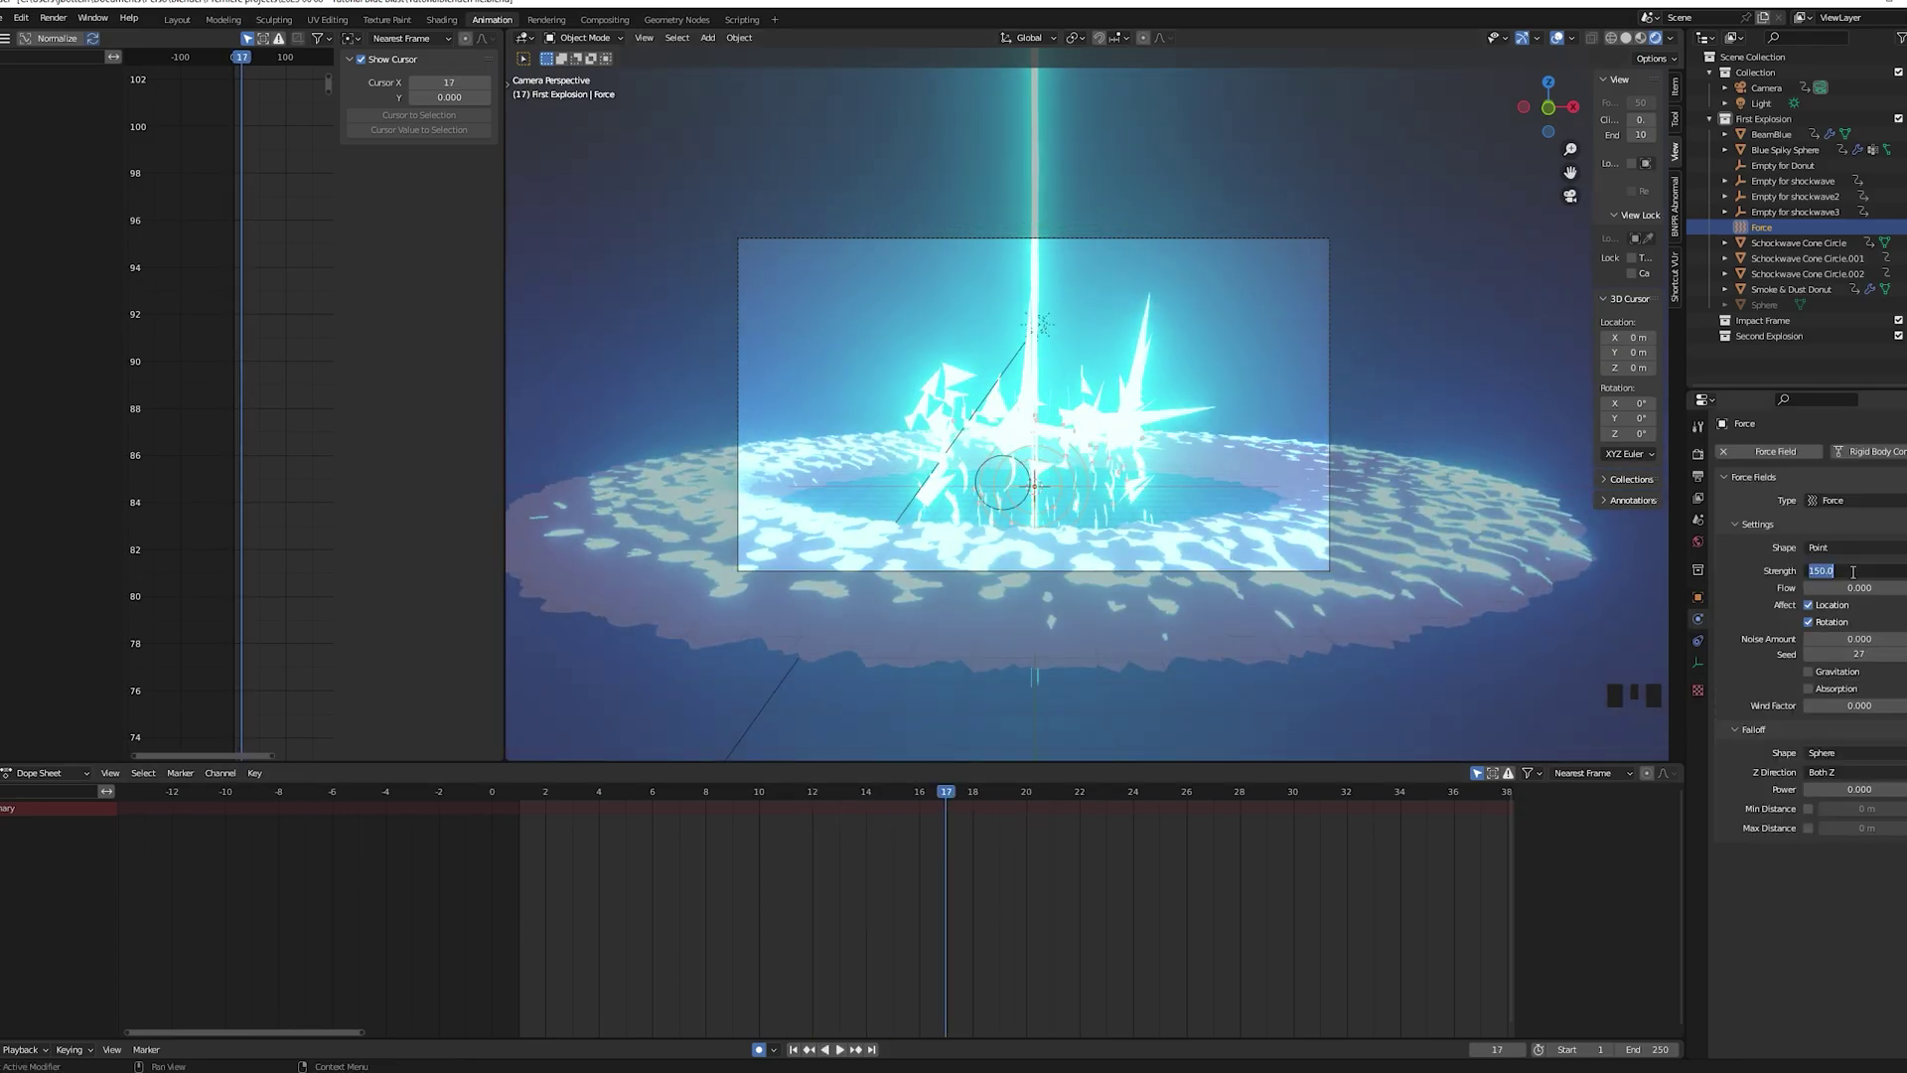
{"action": "key", "text": "Return"}
{"action": "key", "text": "KP_0"}
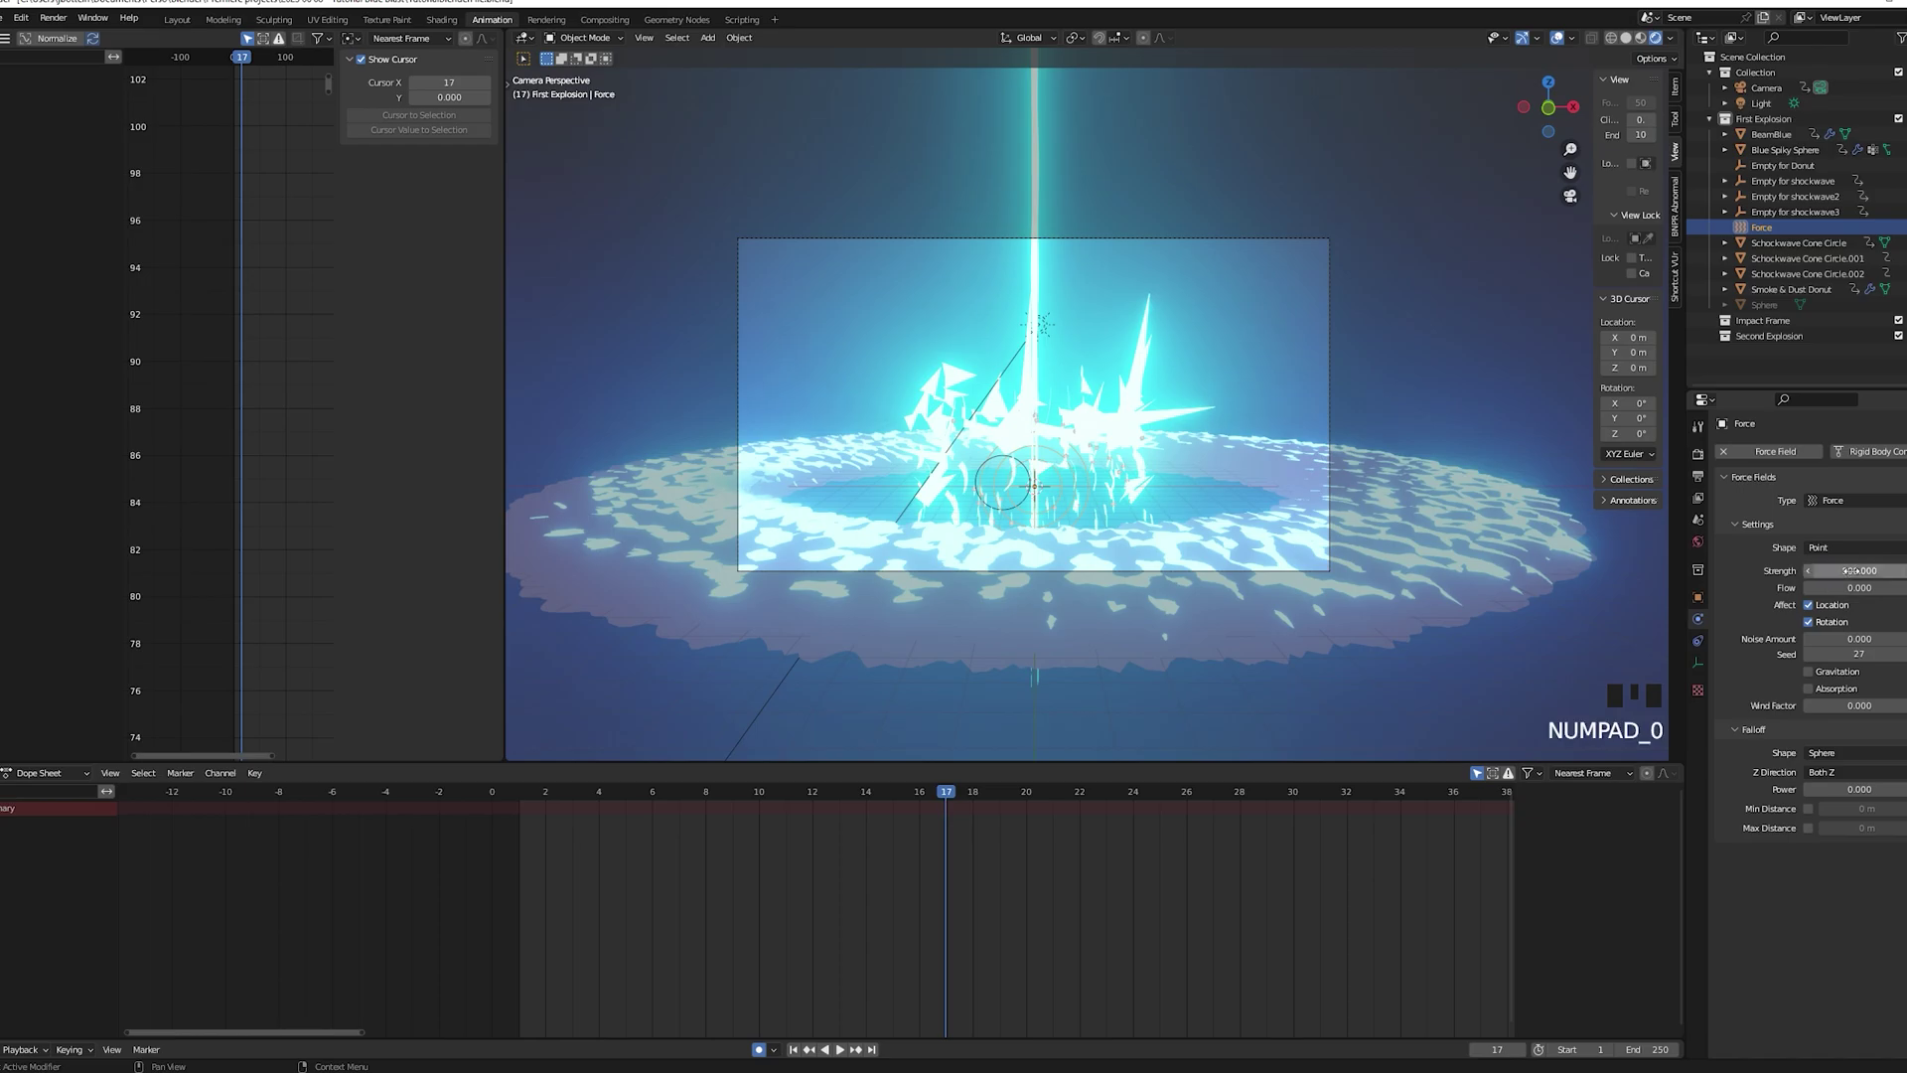
Play the animation to check how the force field scatters the sphere's fragments
{"action": "left_click_drag", "start_coordinate": [966, 790], "coordinate": [758, 808]}
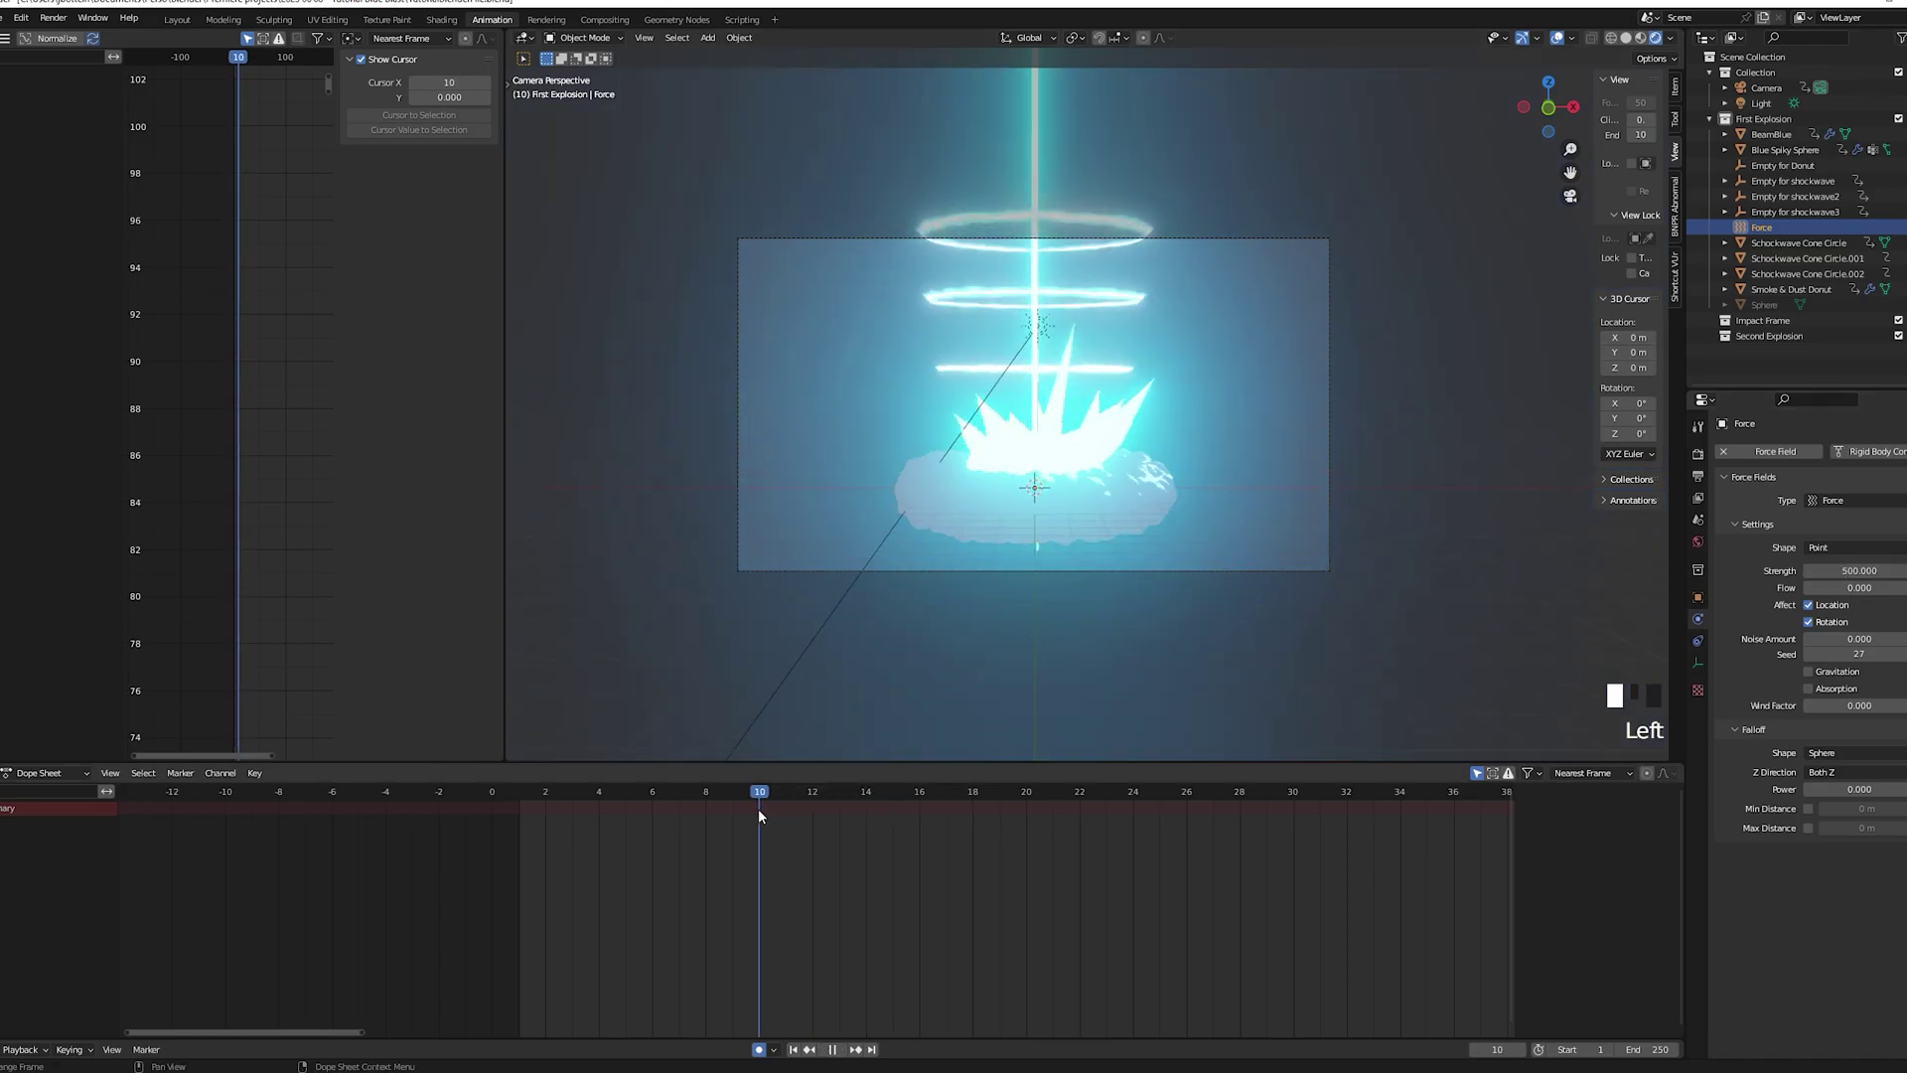
{"action": "key", "text": "space"}
{"action": "key", "text": "space"}
{"action": "left_click_drag", "start_coordinate": [1056, 790], "coordinate": [861, 800]}
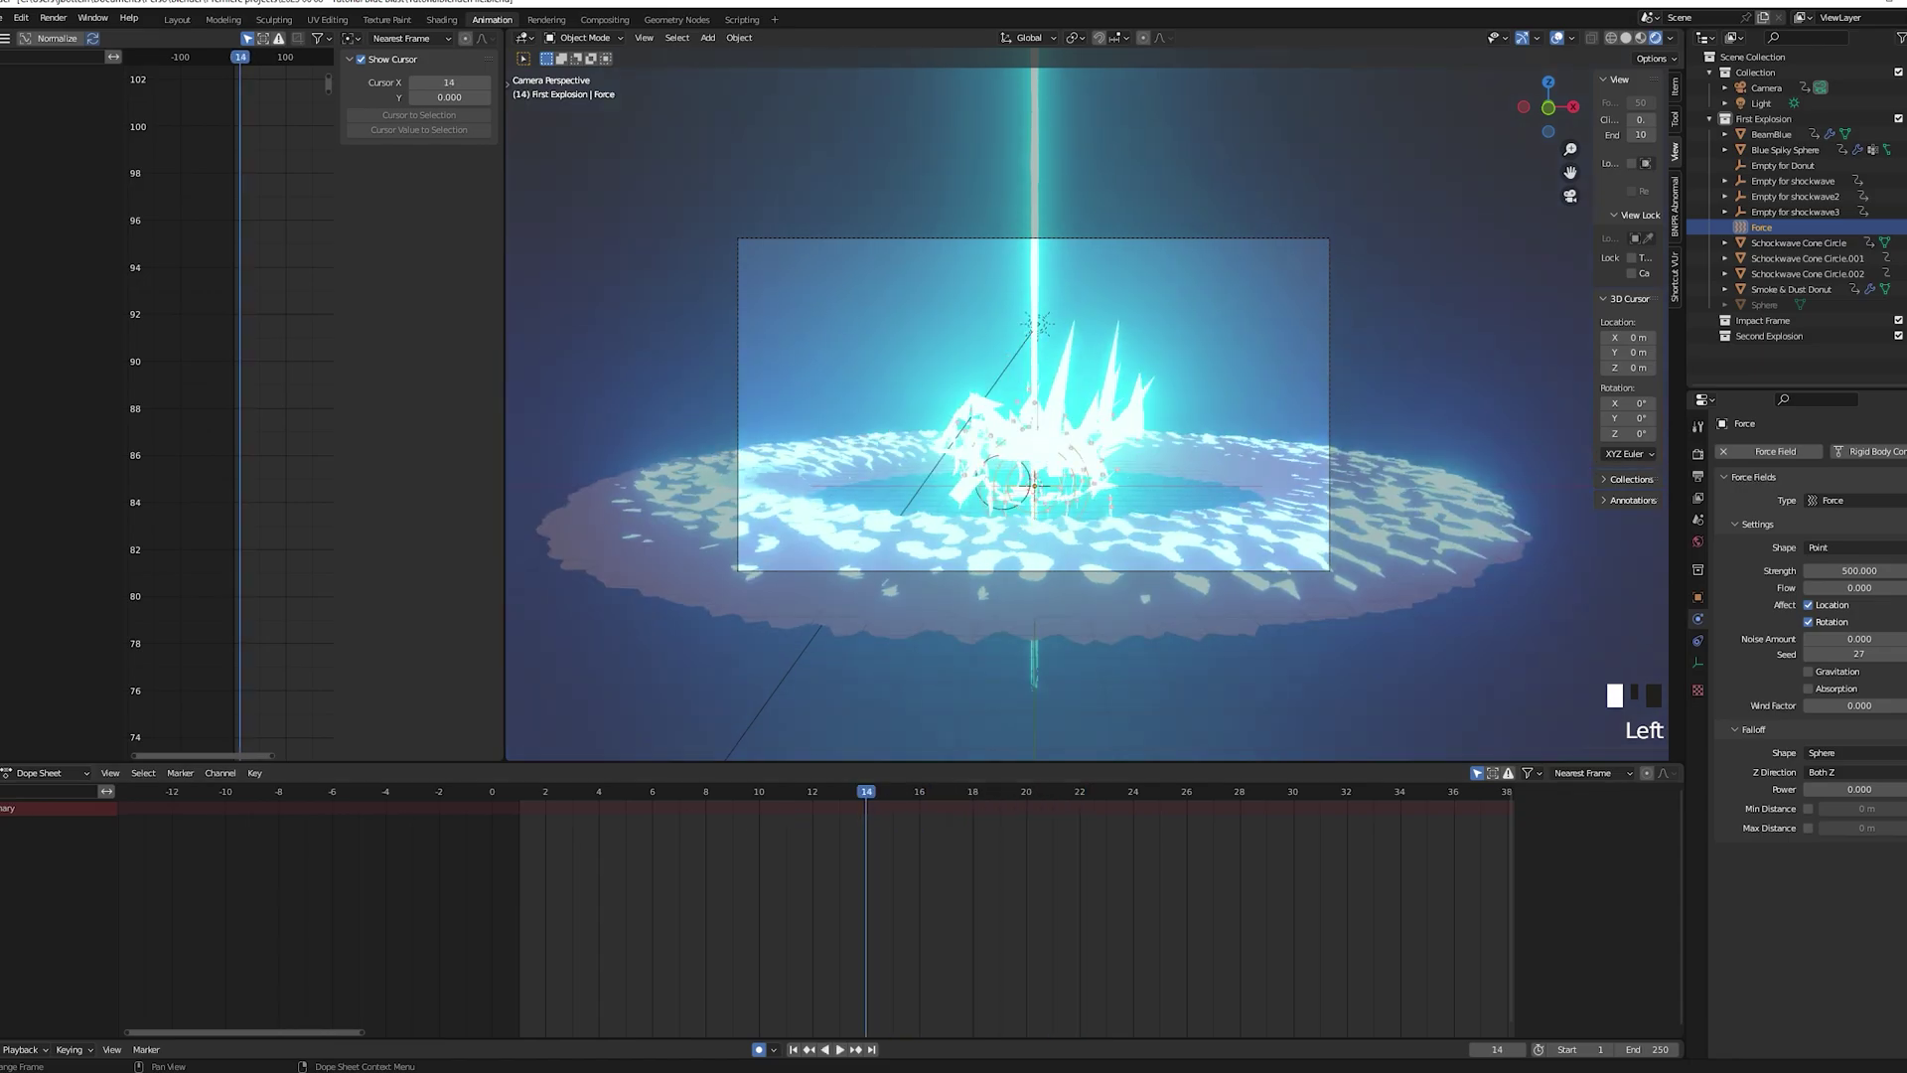
{"action": "key", "text": "space"}
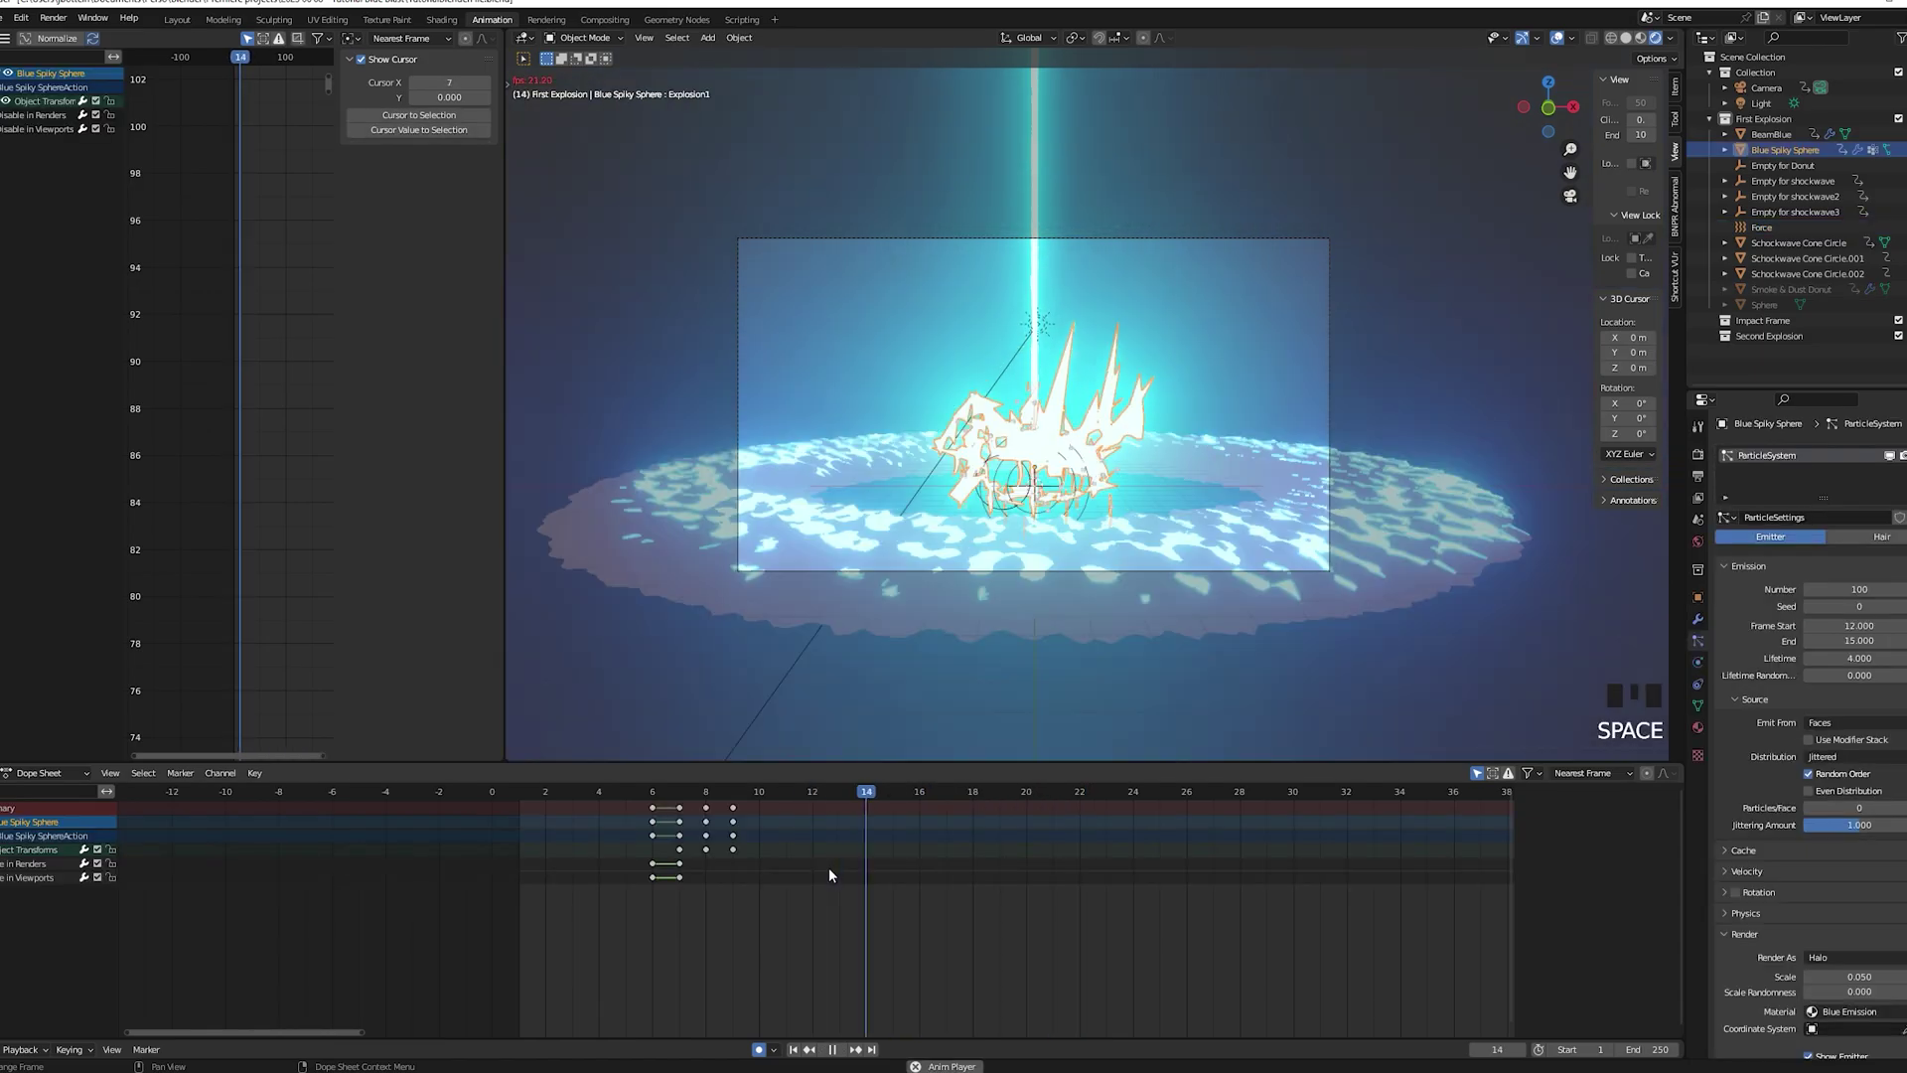
{"action": "key", "text": "space"}
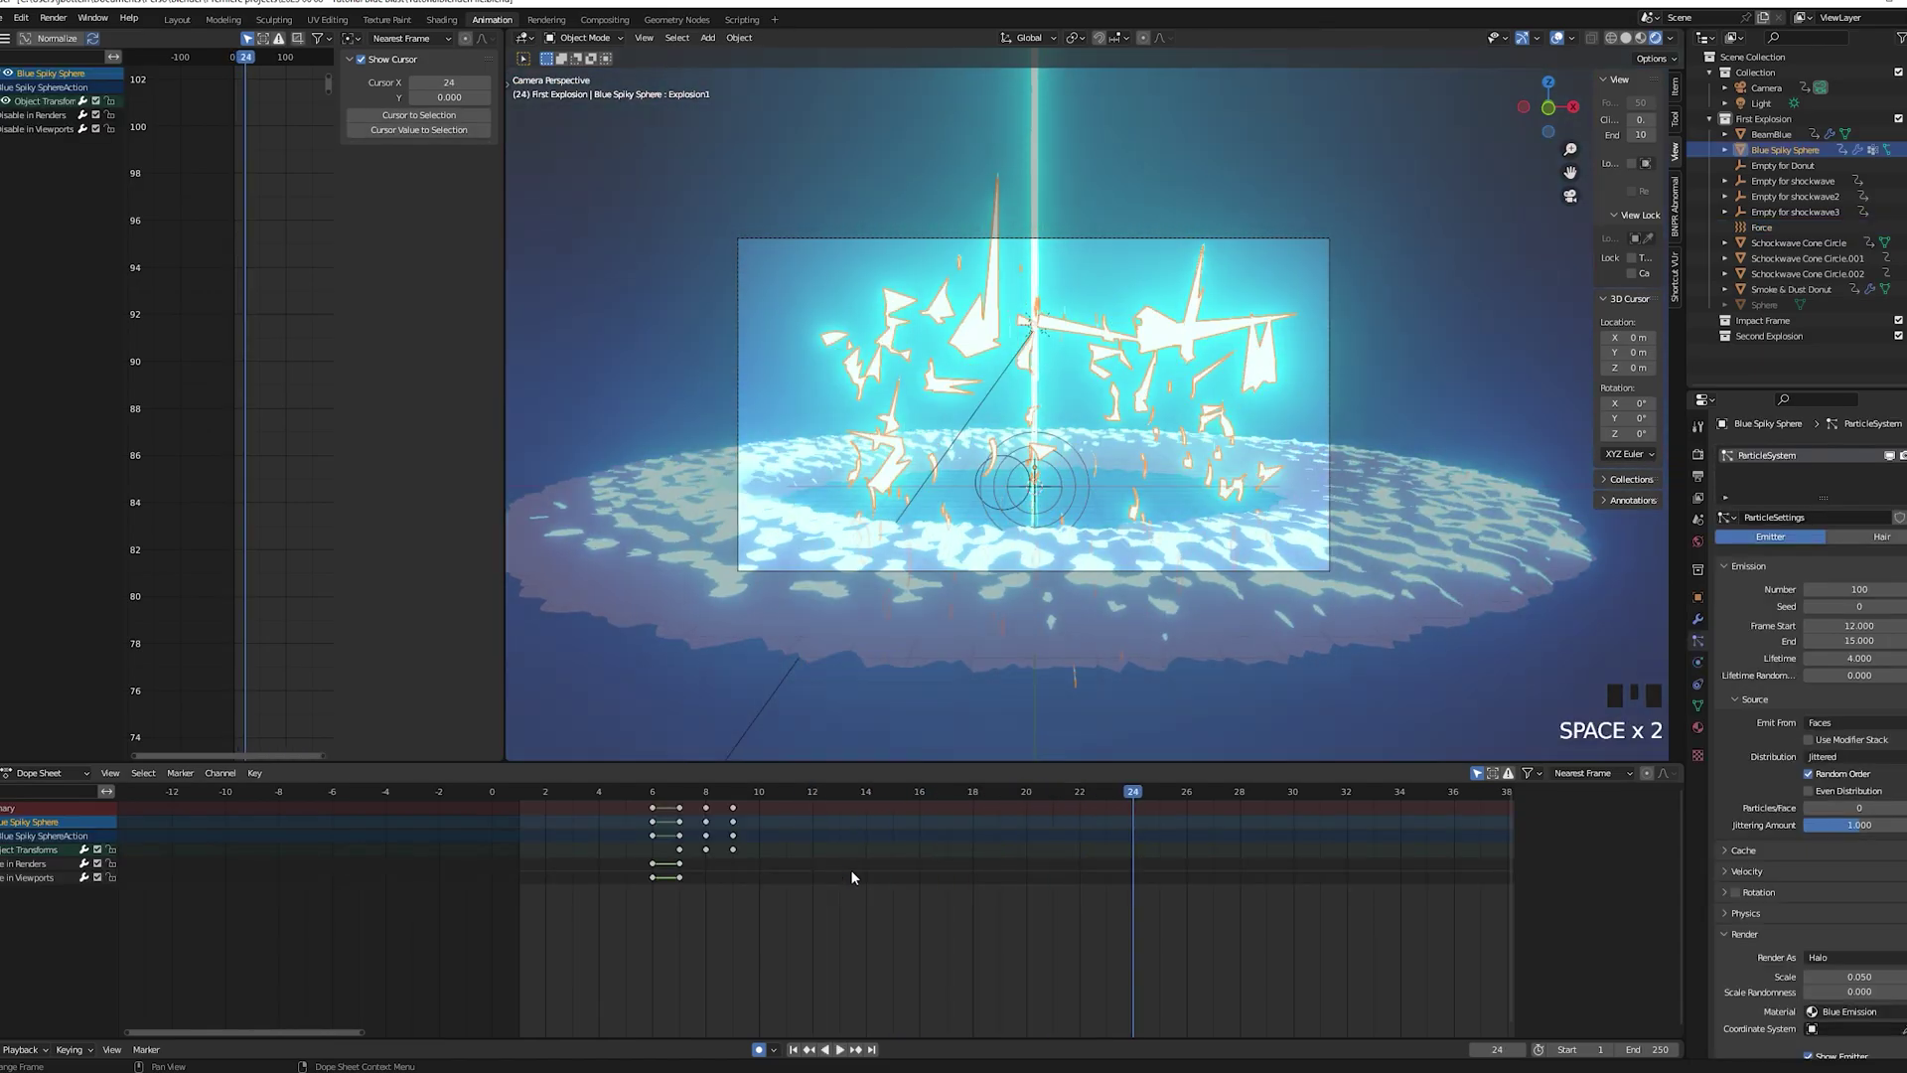
Go back to frame 9 and step through the following frames to inspect the start of the fragment burst
{"action": "left_click_drag", "start_coordinate": [1126, 795], "coordinate": [741, 808]}
{"action": "key", "text": "Right"}
{"action": "key", "text": "Right"}
{"action": "key", "text": "Right"}
{"action": "key", "text": "Right"}
{"action": "key", "text": "Right"}
{"action": "key", "text": "Right"}
{"action": "key", "text": "Right"}
{"action": "key", "text": "Right"}
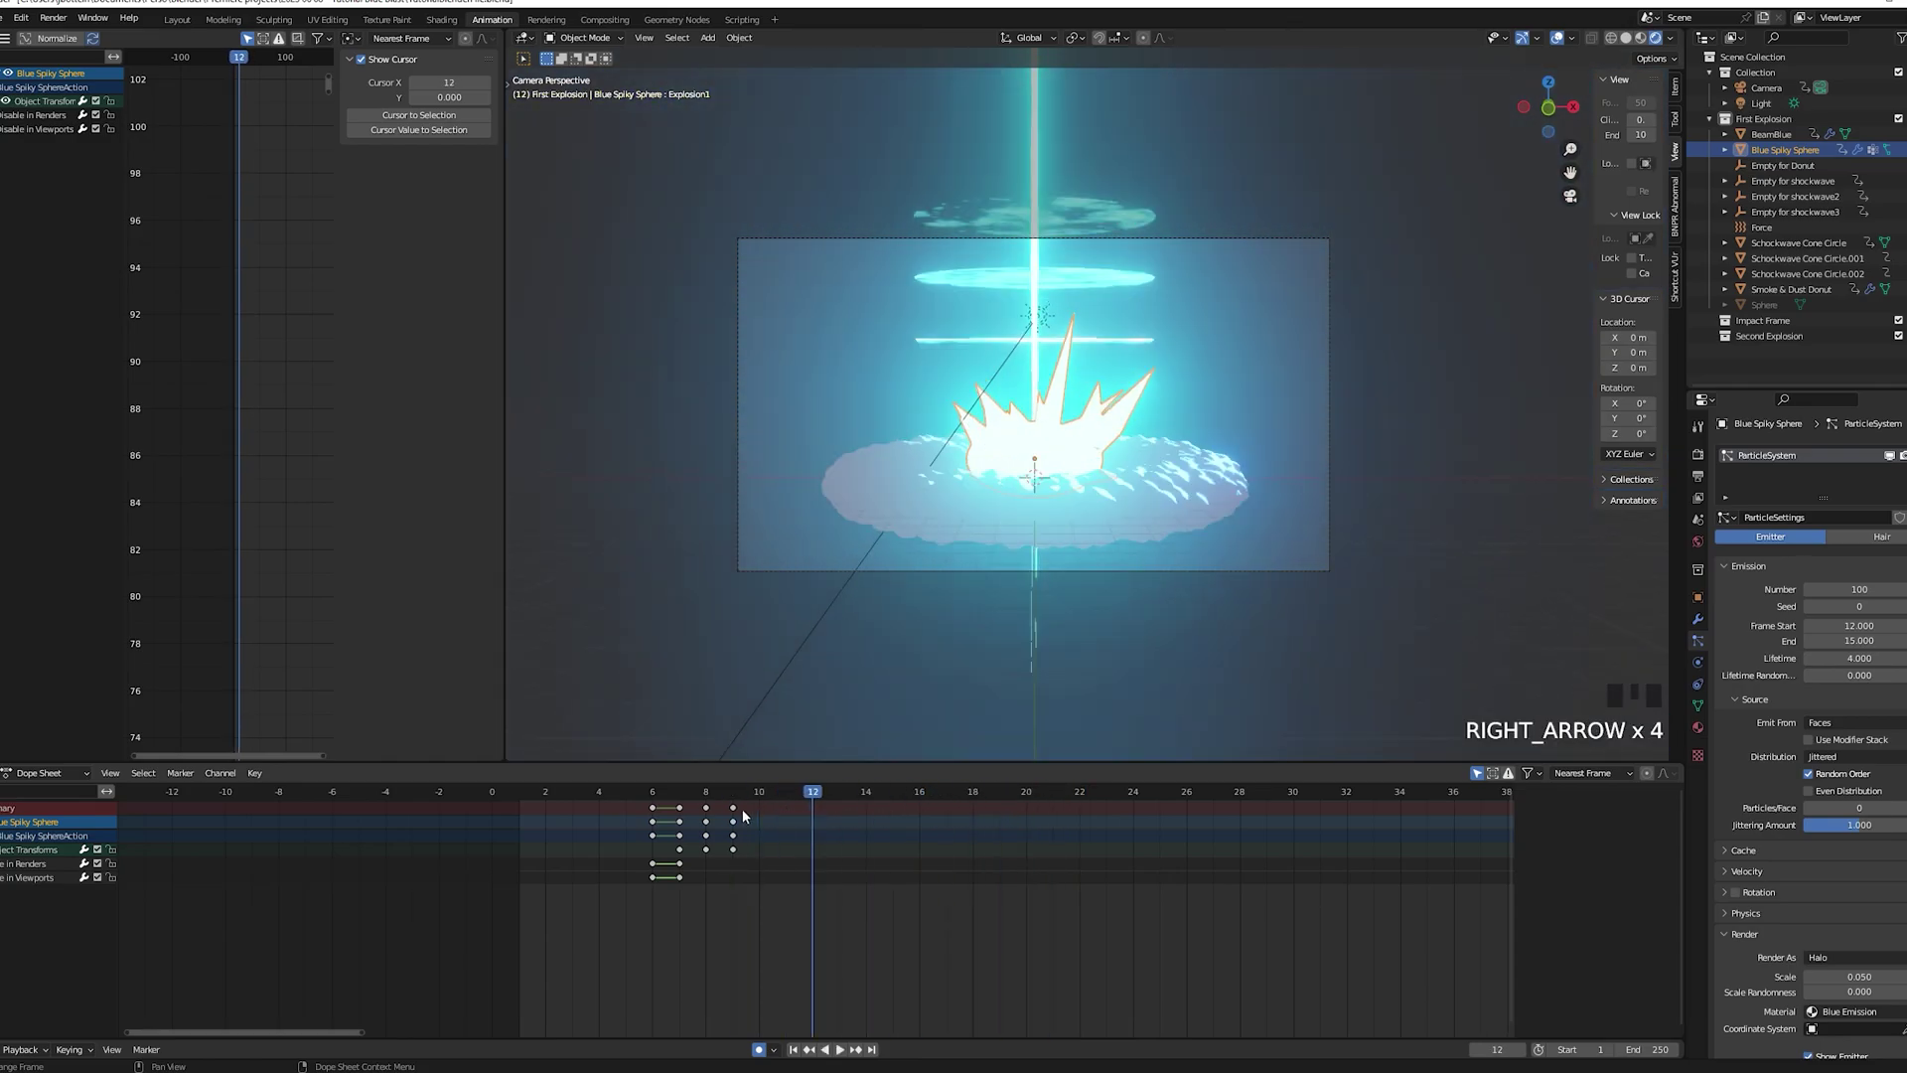
Bake the cache of the Blue Spiky Sphere's particle system
{"action": "key", "text": "Right"}
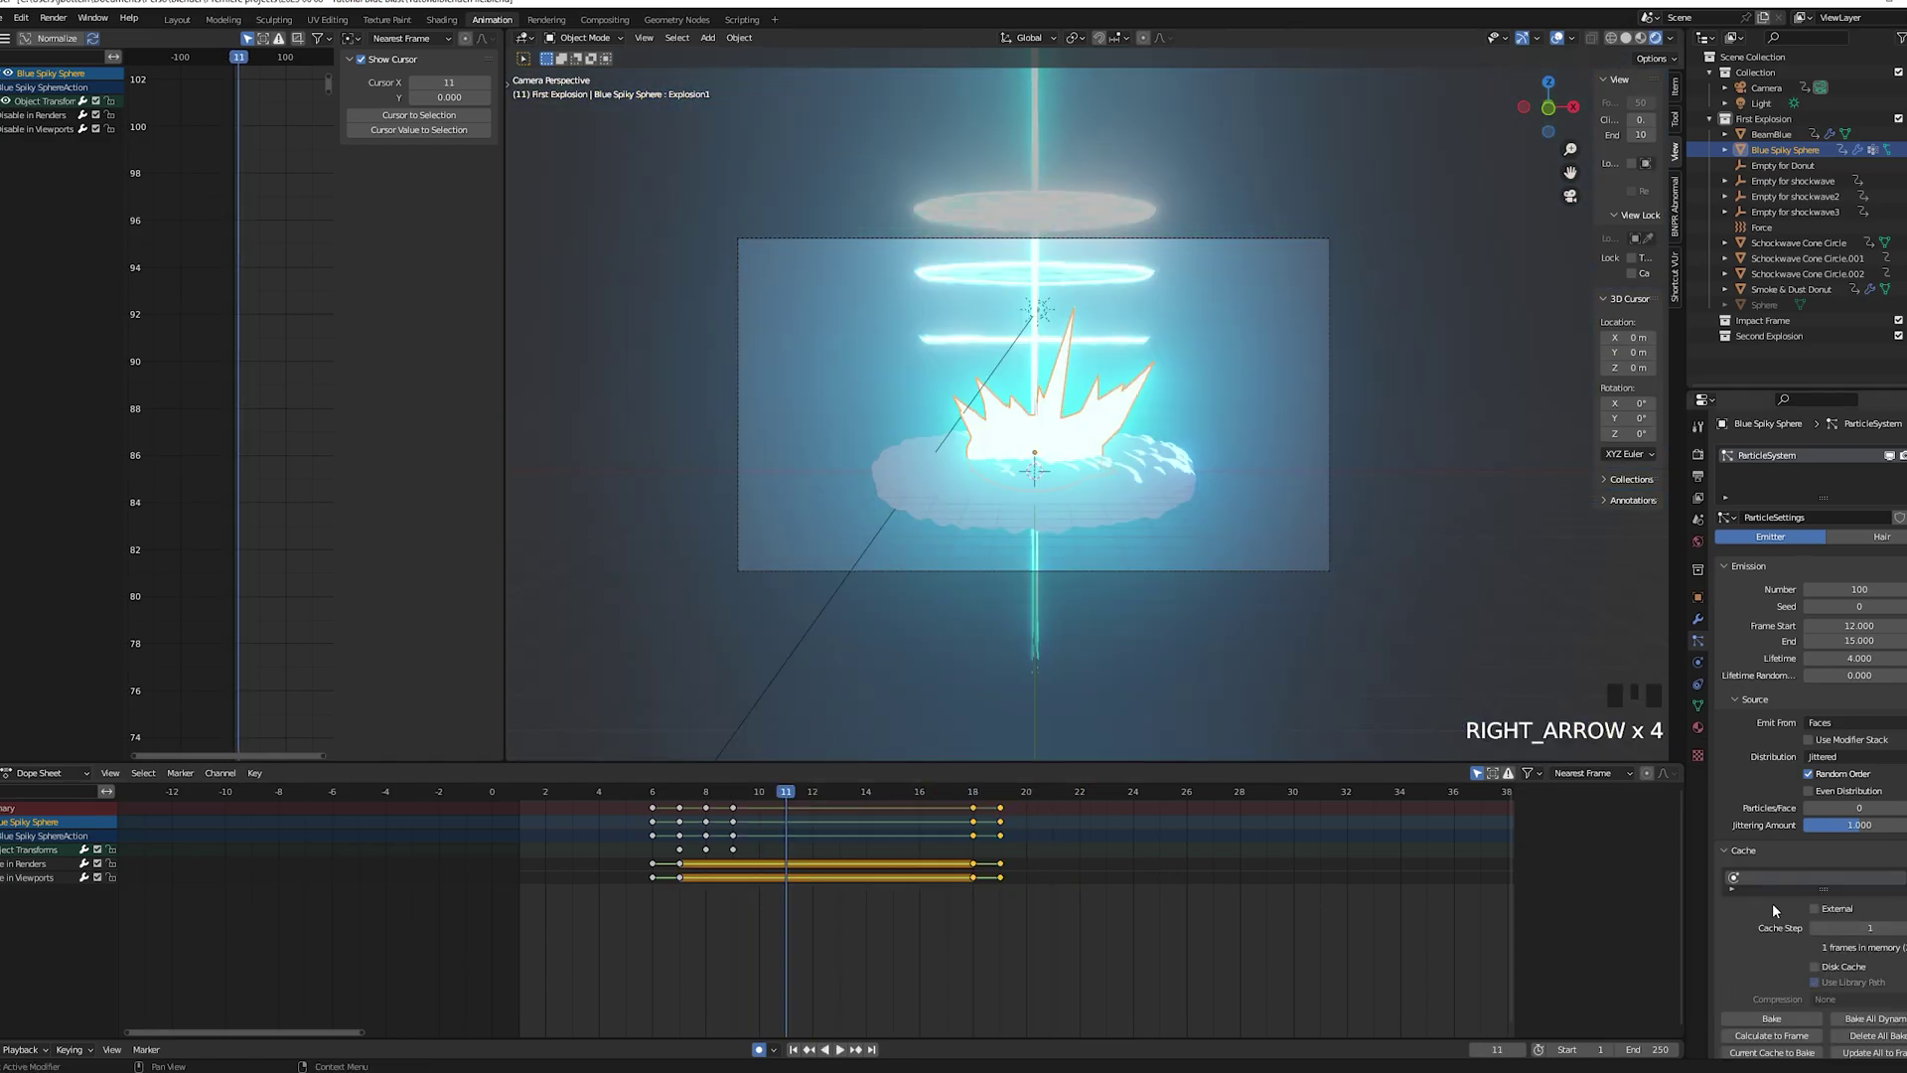
{"action": "scroll", "coordinate": [1771, 903], "scroll_direction": "down", "scroll_amount": 1}
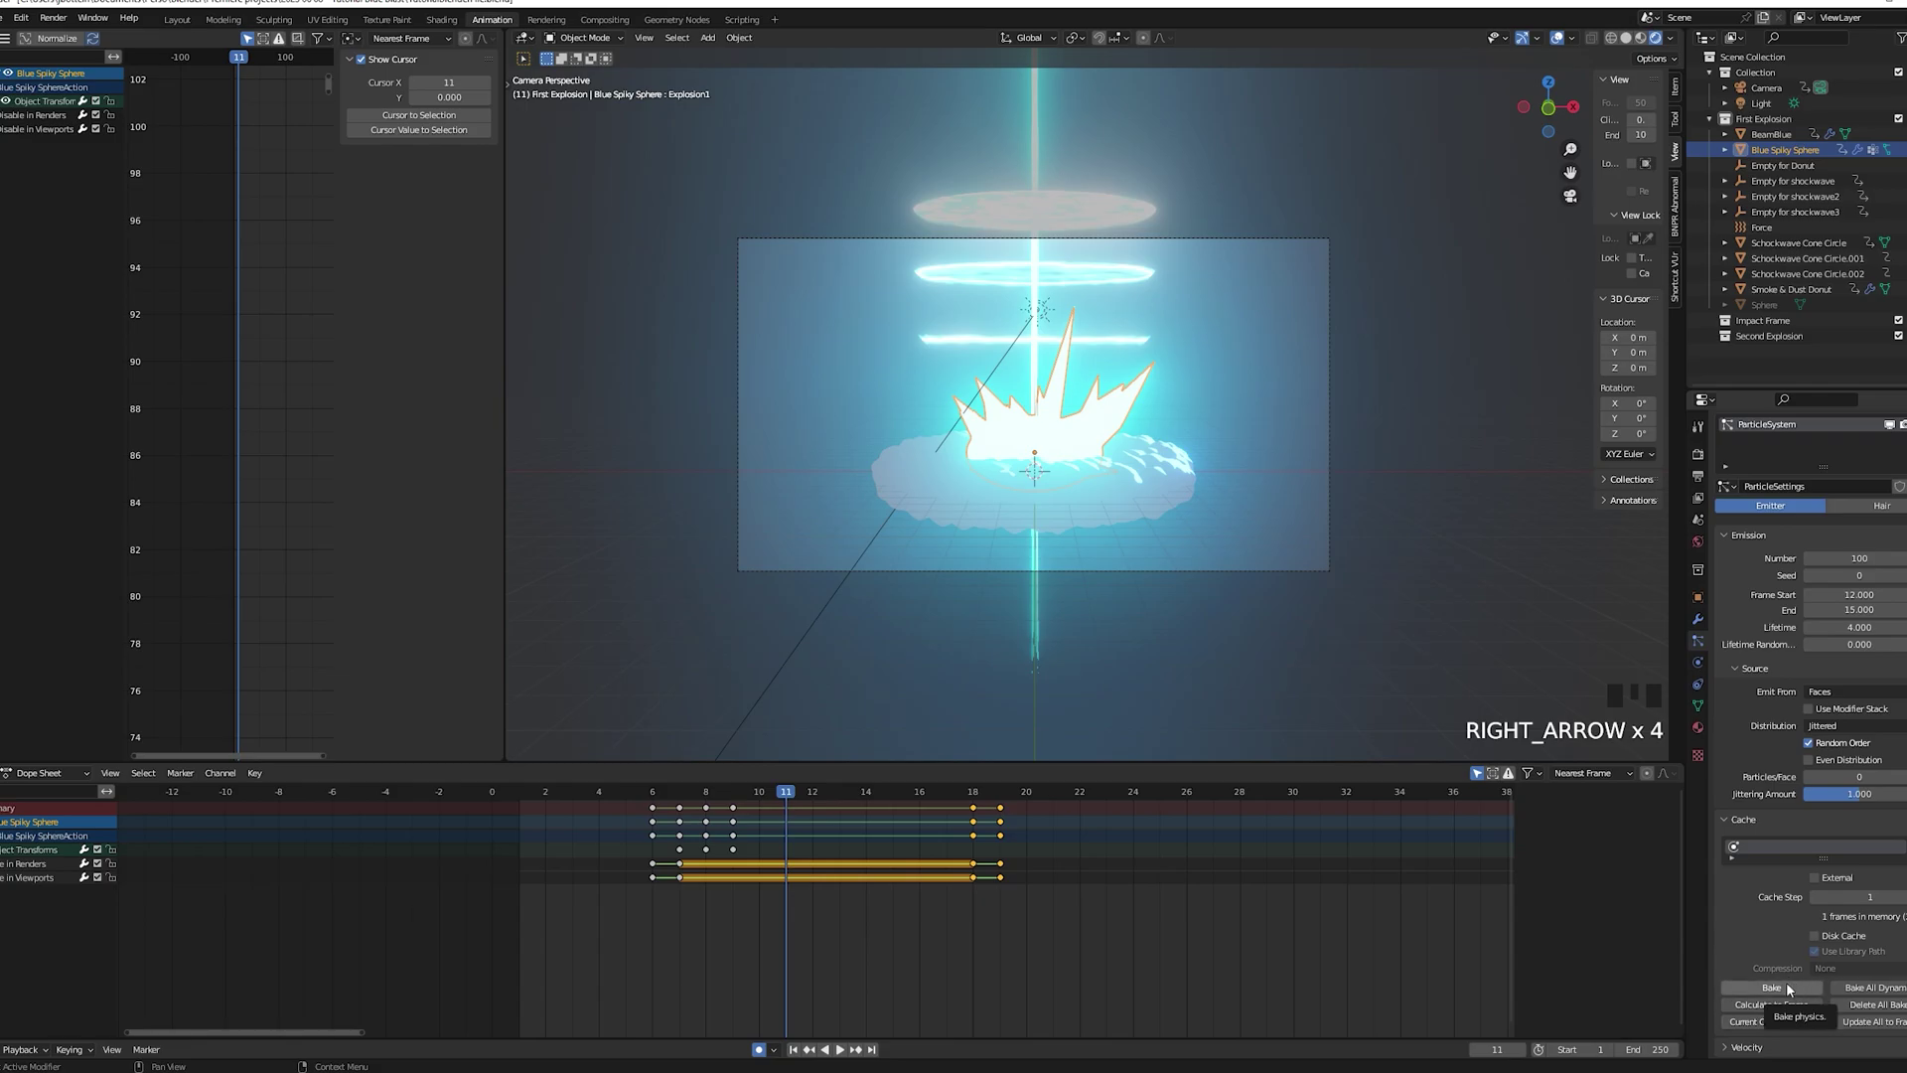
{"action": "left_click", "coordinate": [1785, 981]}
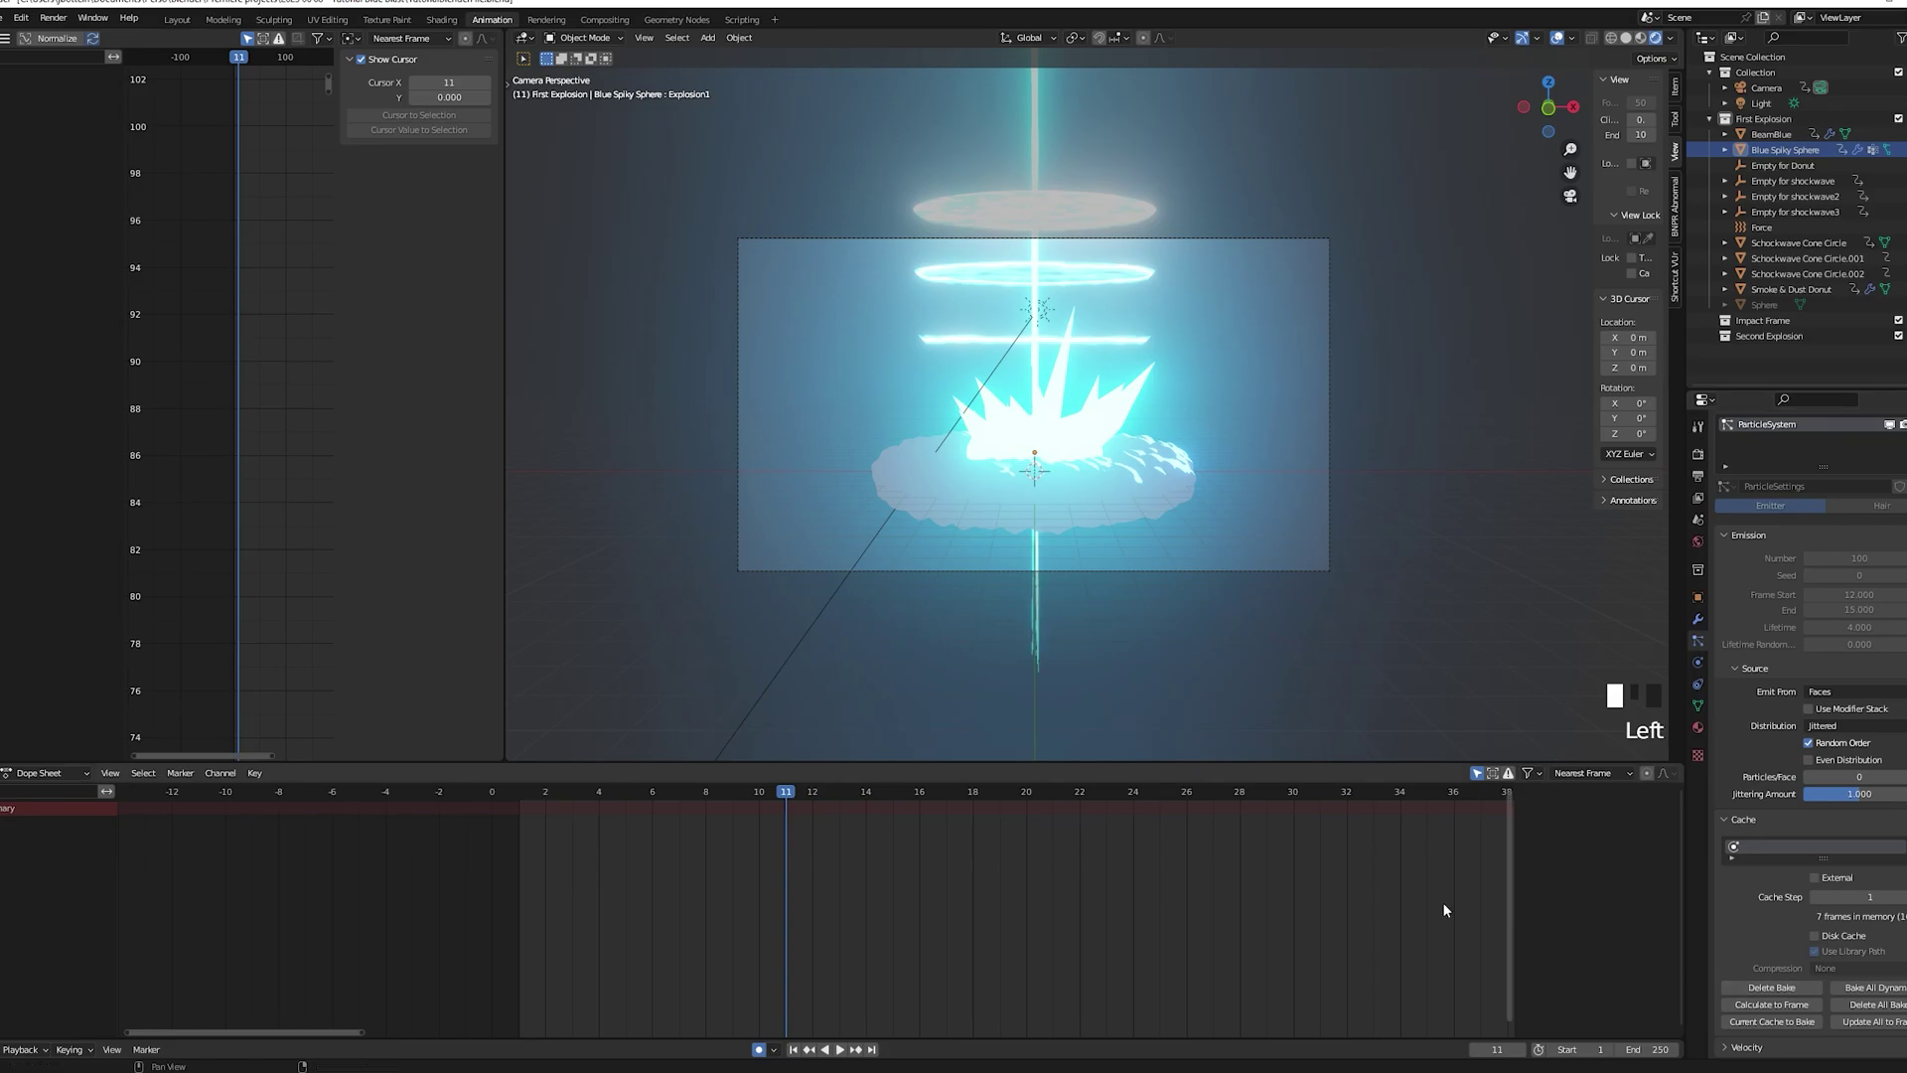
Play and scrub the animation from about frame 5 to check the baked fragment burst
{"action": "left_click_drag", "start_coordinate": [818, 798], "coordinate": [628, 796]}
{"action": "key", "text": "space"}
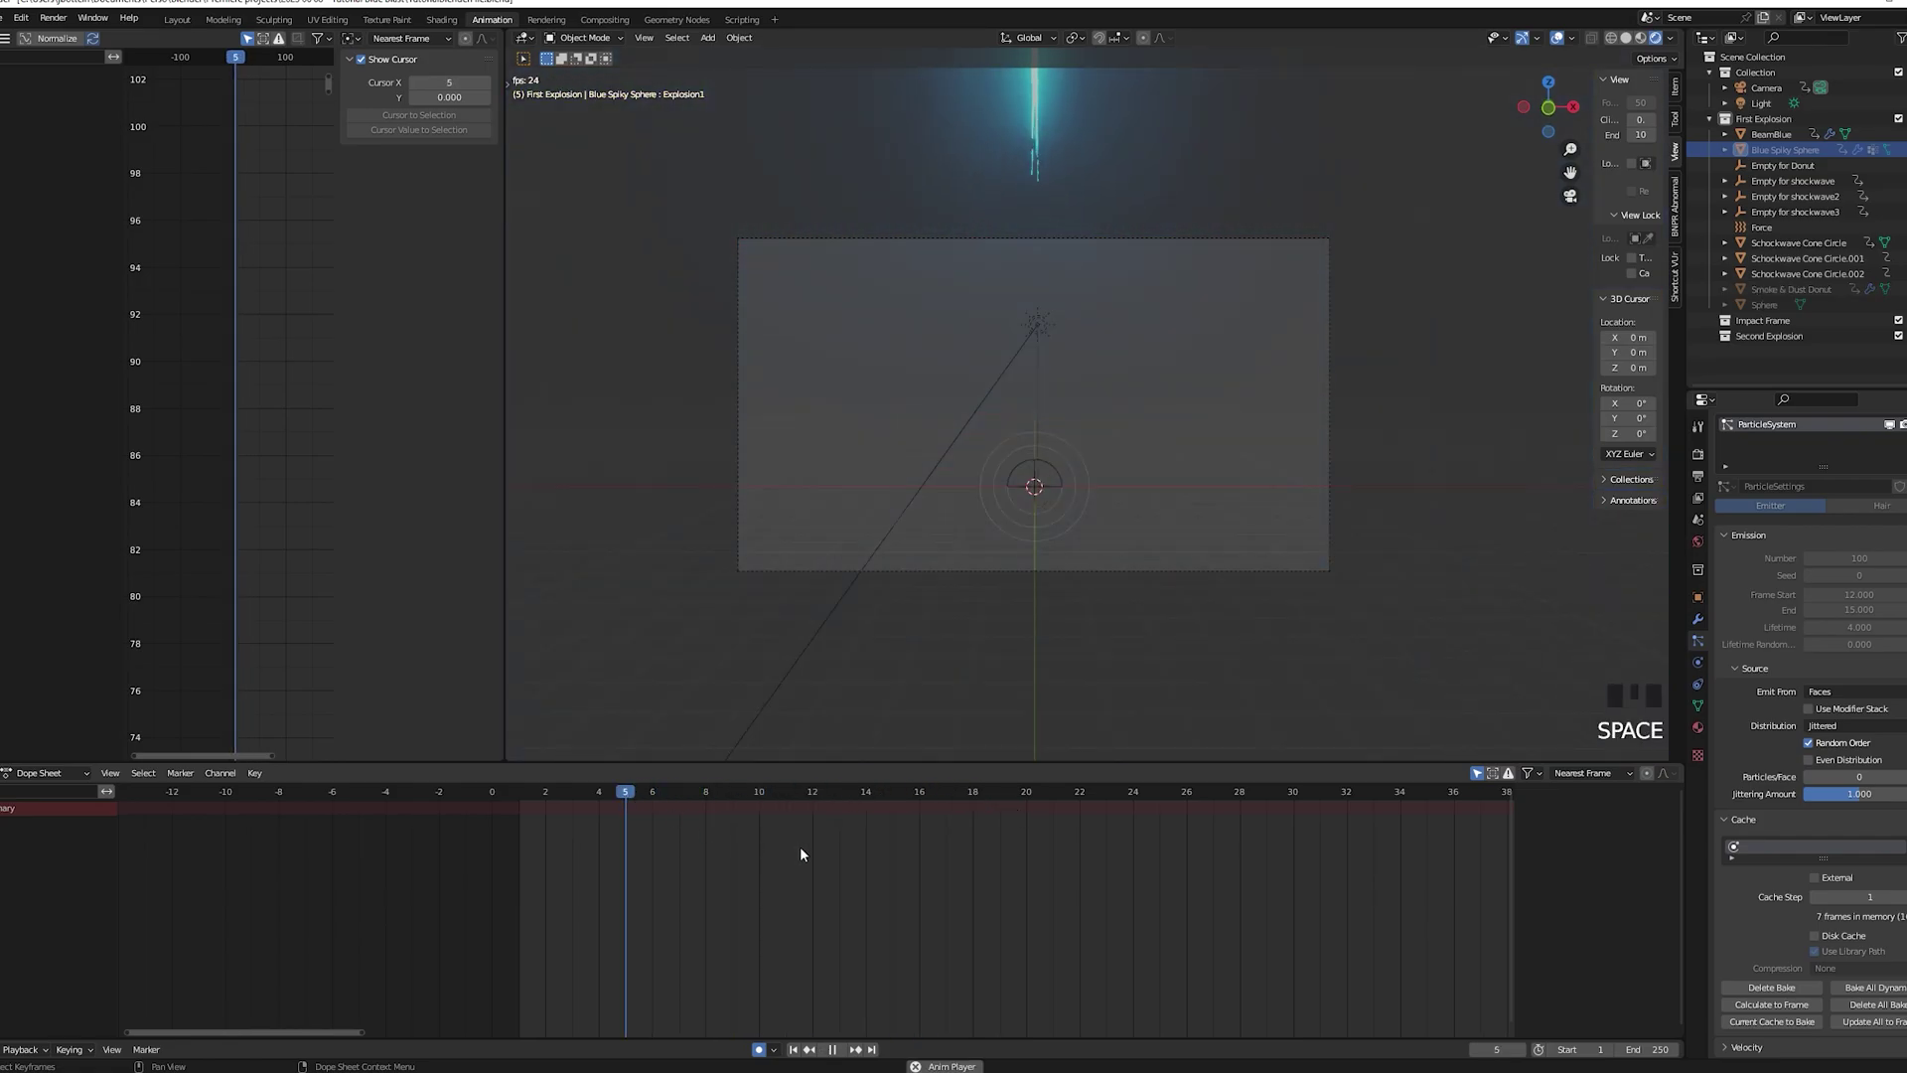
{"action": "key", "text": "space"}
{"action": "left_click_drag", "start_coordinate": [1090, 791], "coordinate": [695, 784]}
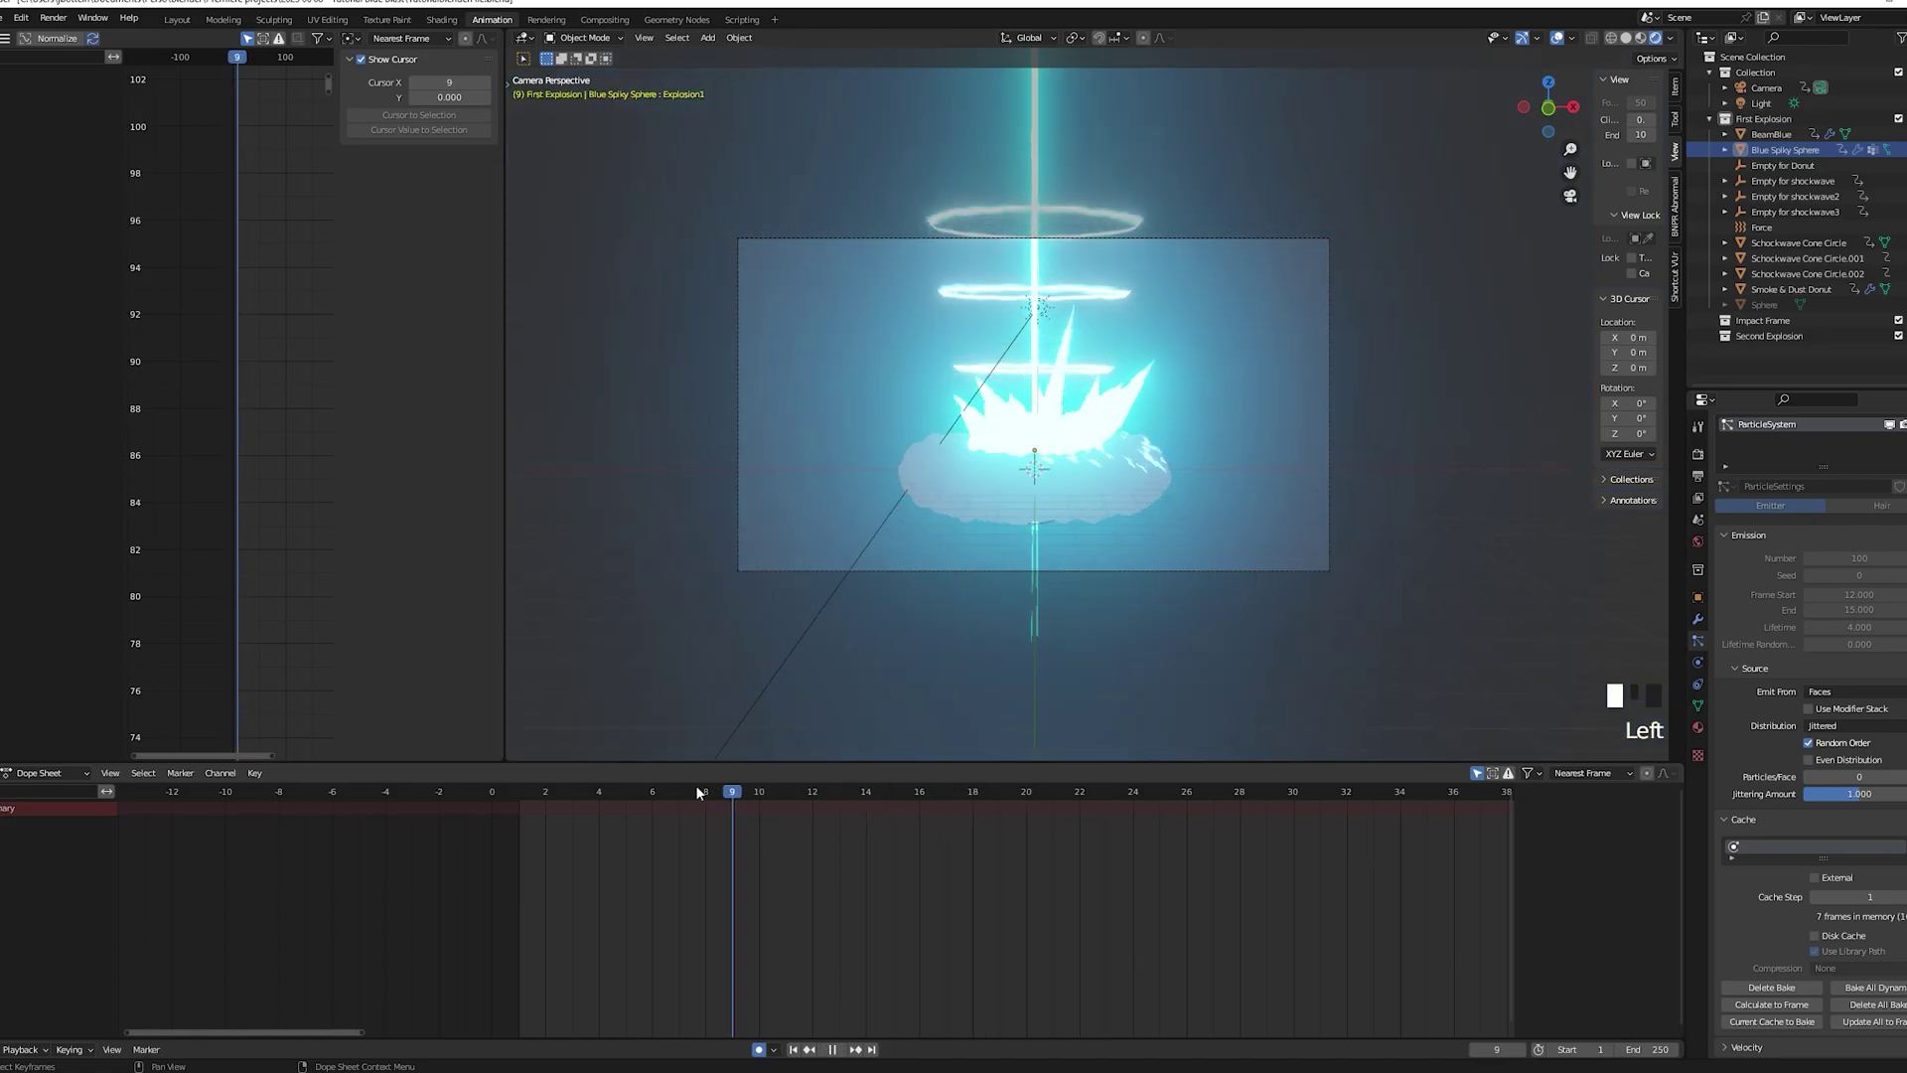
{"action": "key", "text": "space"}
{"action": "key", "text": "space"}
Select the Sphere at frame 13 and insert a Scale keyframe for it
{"action": "left_click_drag", "start_coordinate": [949, 788], "coordinate": [833, 798]}
{"action": "left_click", "coordinate": [968, 486]}
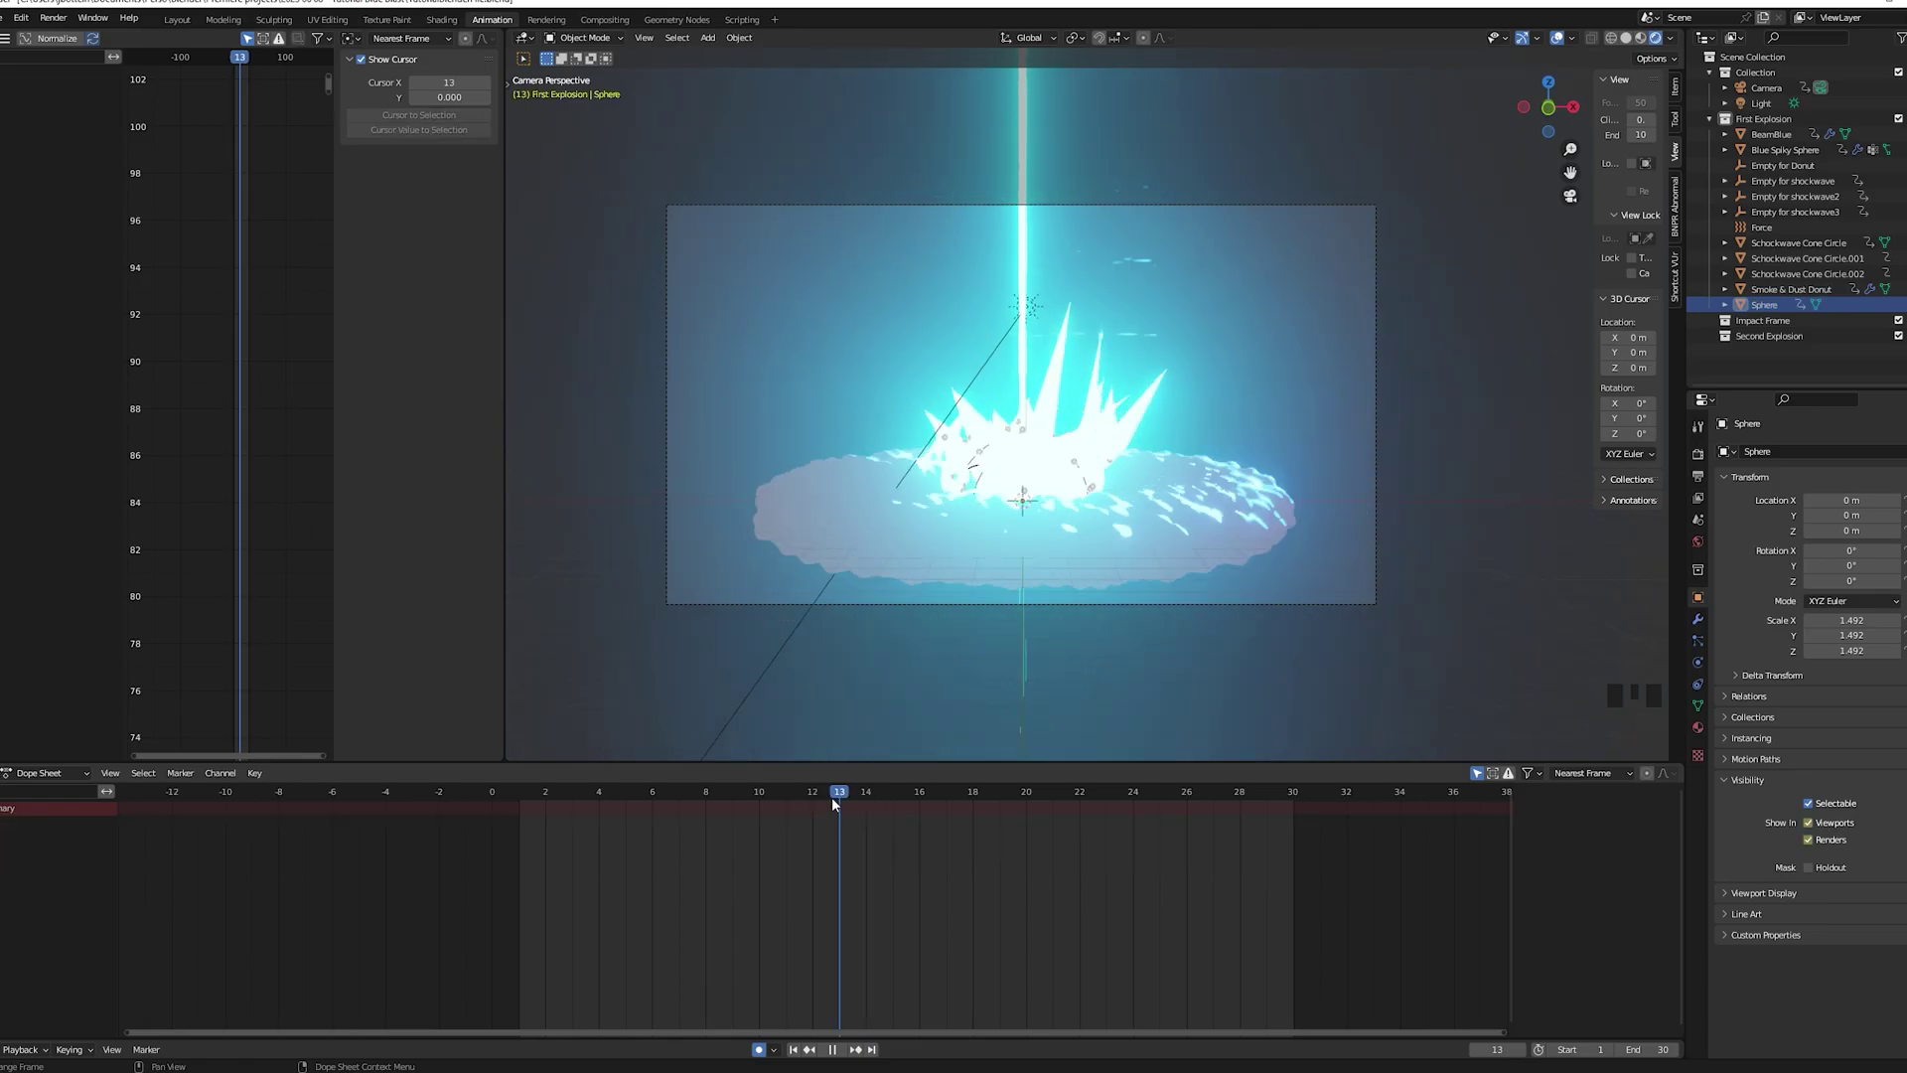
{"action": "left_click", "coordinate": [1766, 305]}
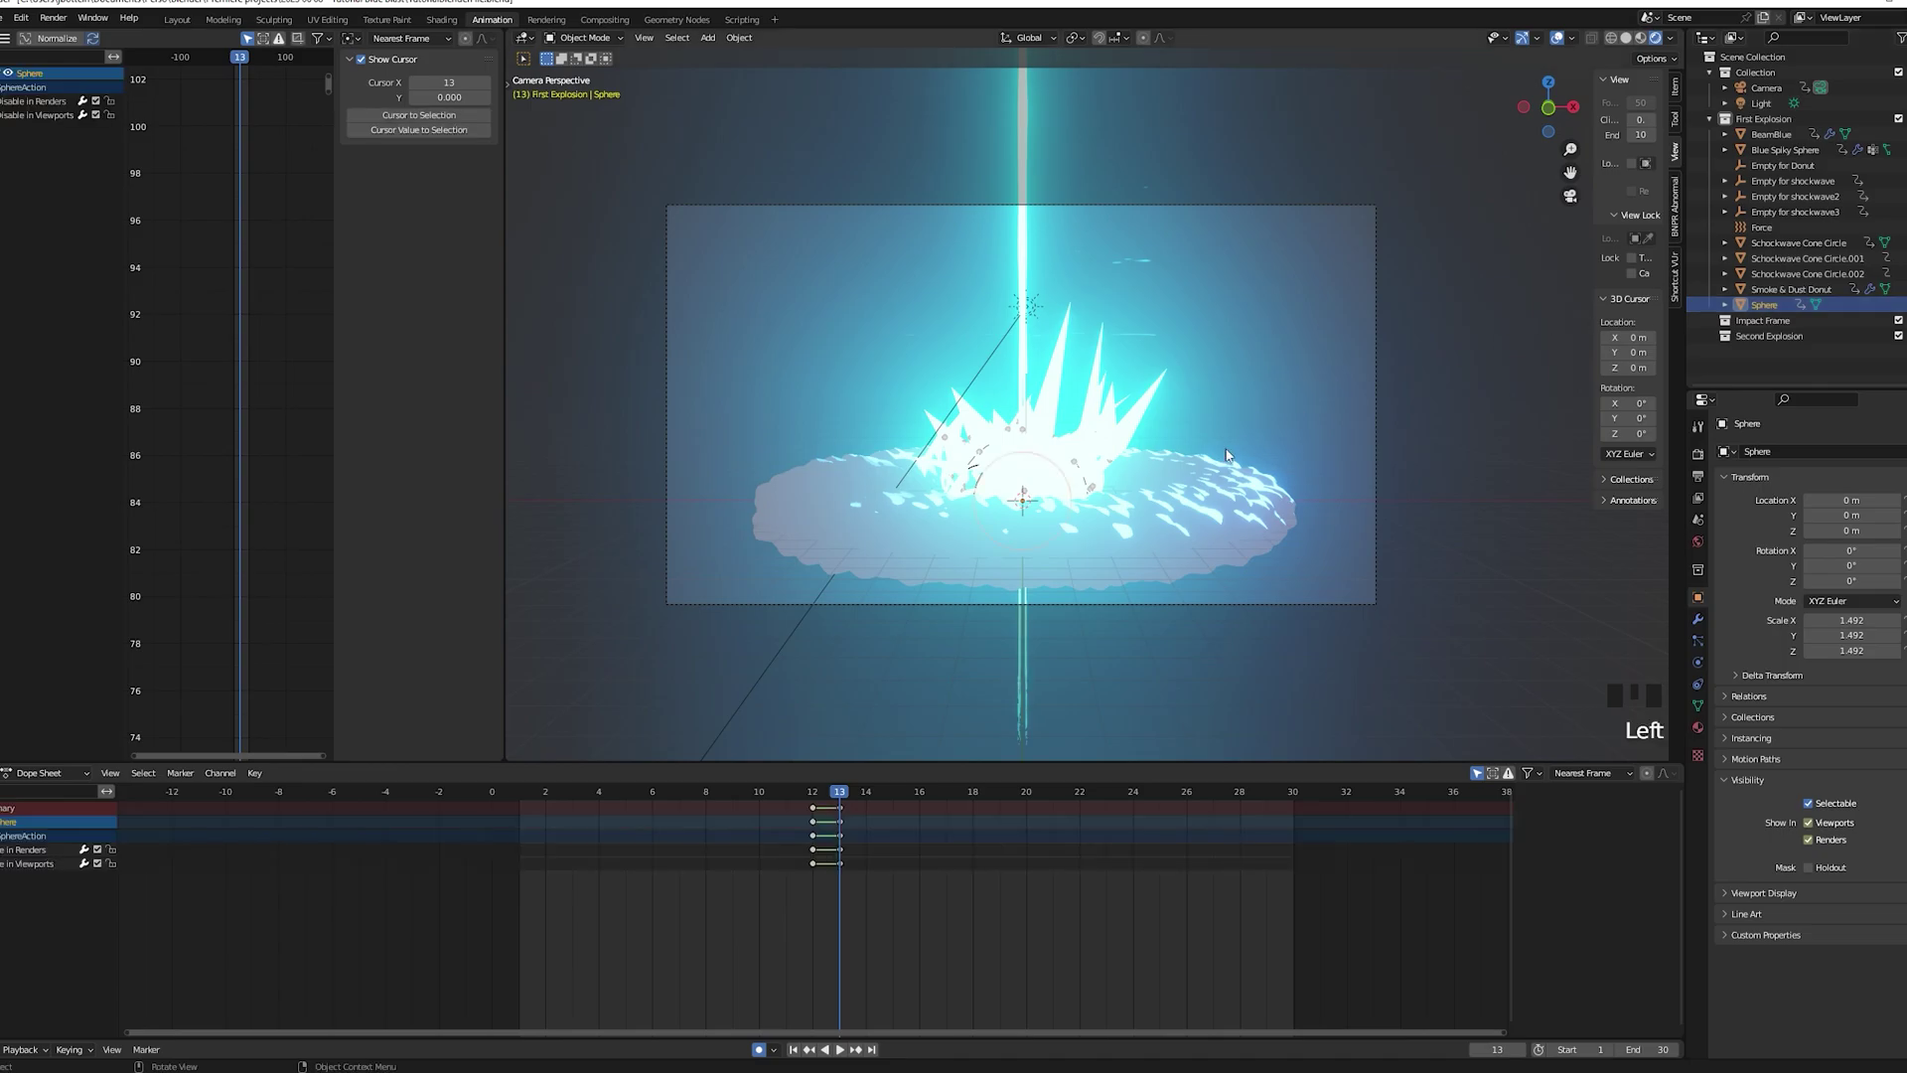
{"action": "key", "text": "i"}
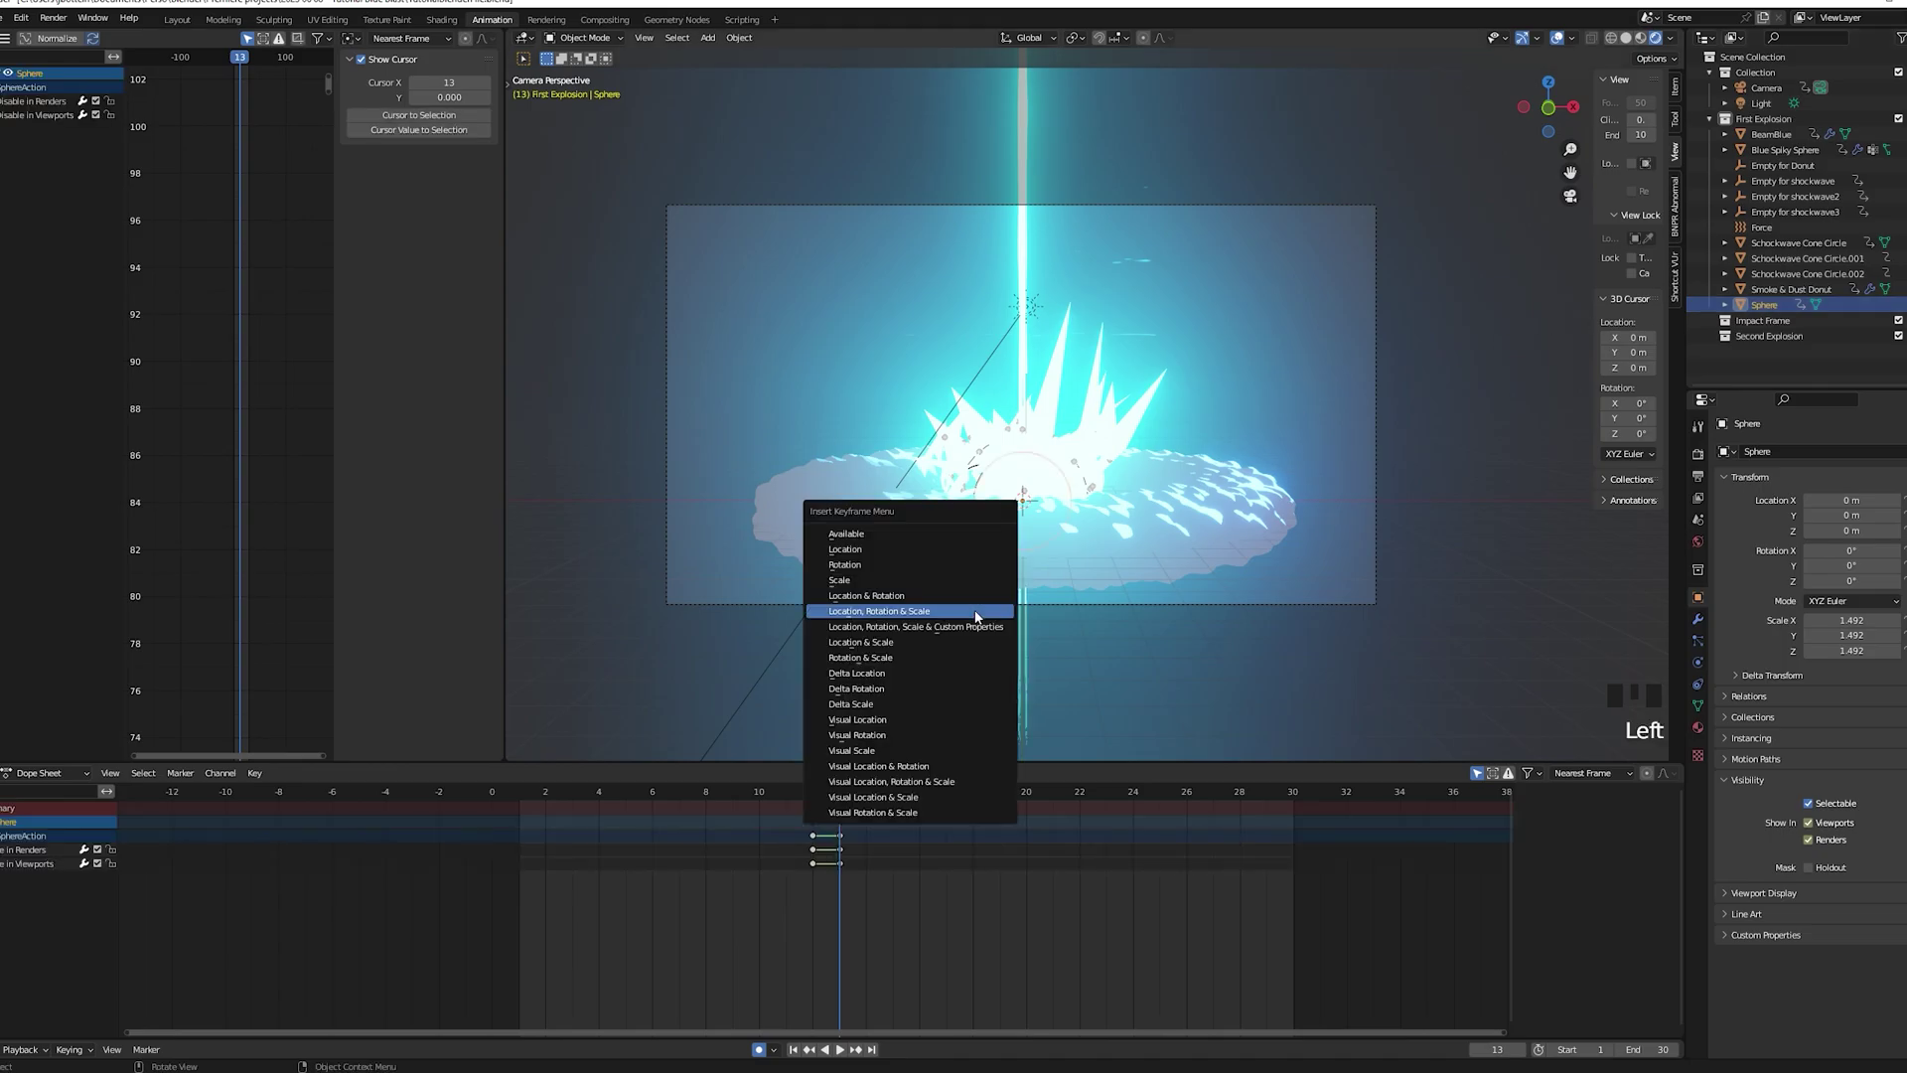
{"action": "left_click", "coordinate": [884, 579]}
Add a Noise modifier to the Sphere's X Scale curve and enlarge the graph area
{"action": "left_click", "coordinate": [2, 101]}
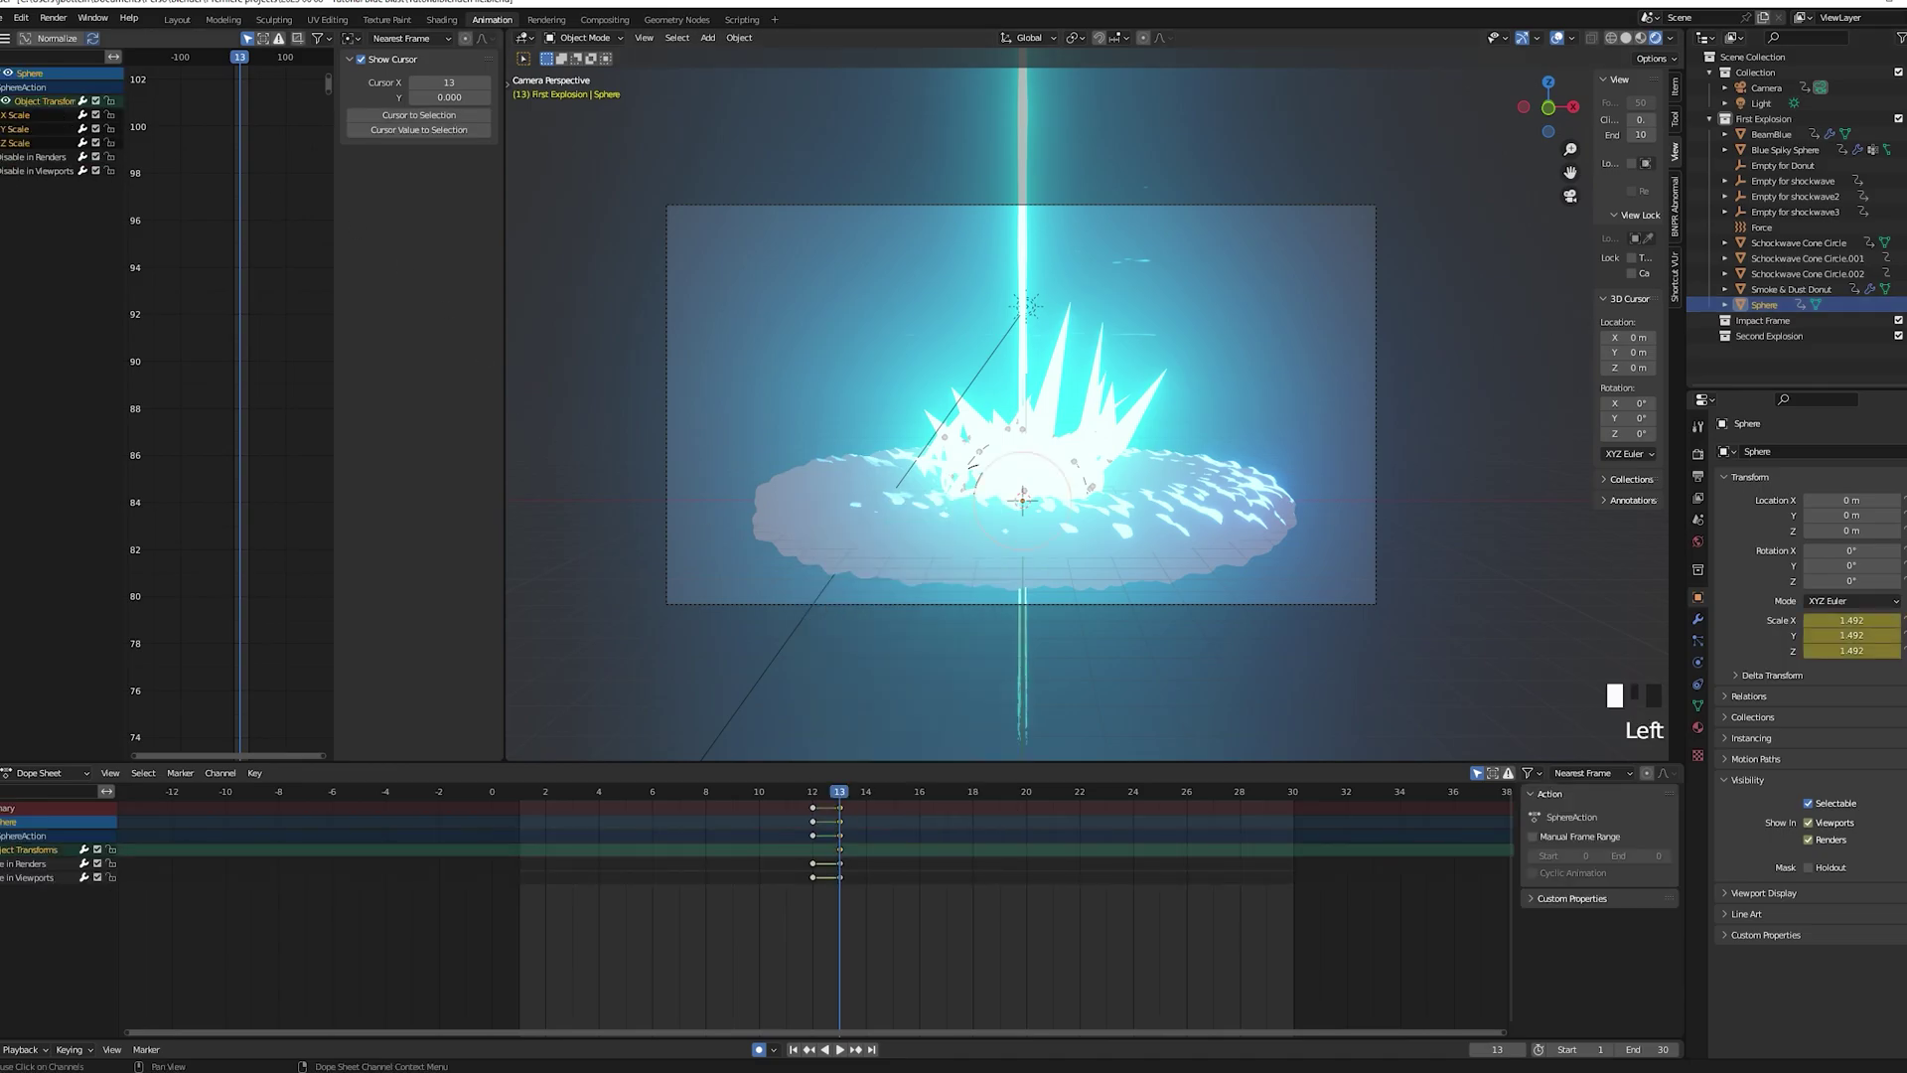
{"action": "left_click", "coordinate": [16, 115]}
{"action": "left_click", "coordinate": [397, 63]}
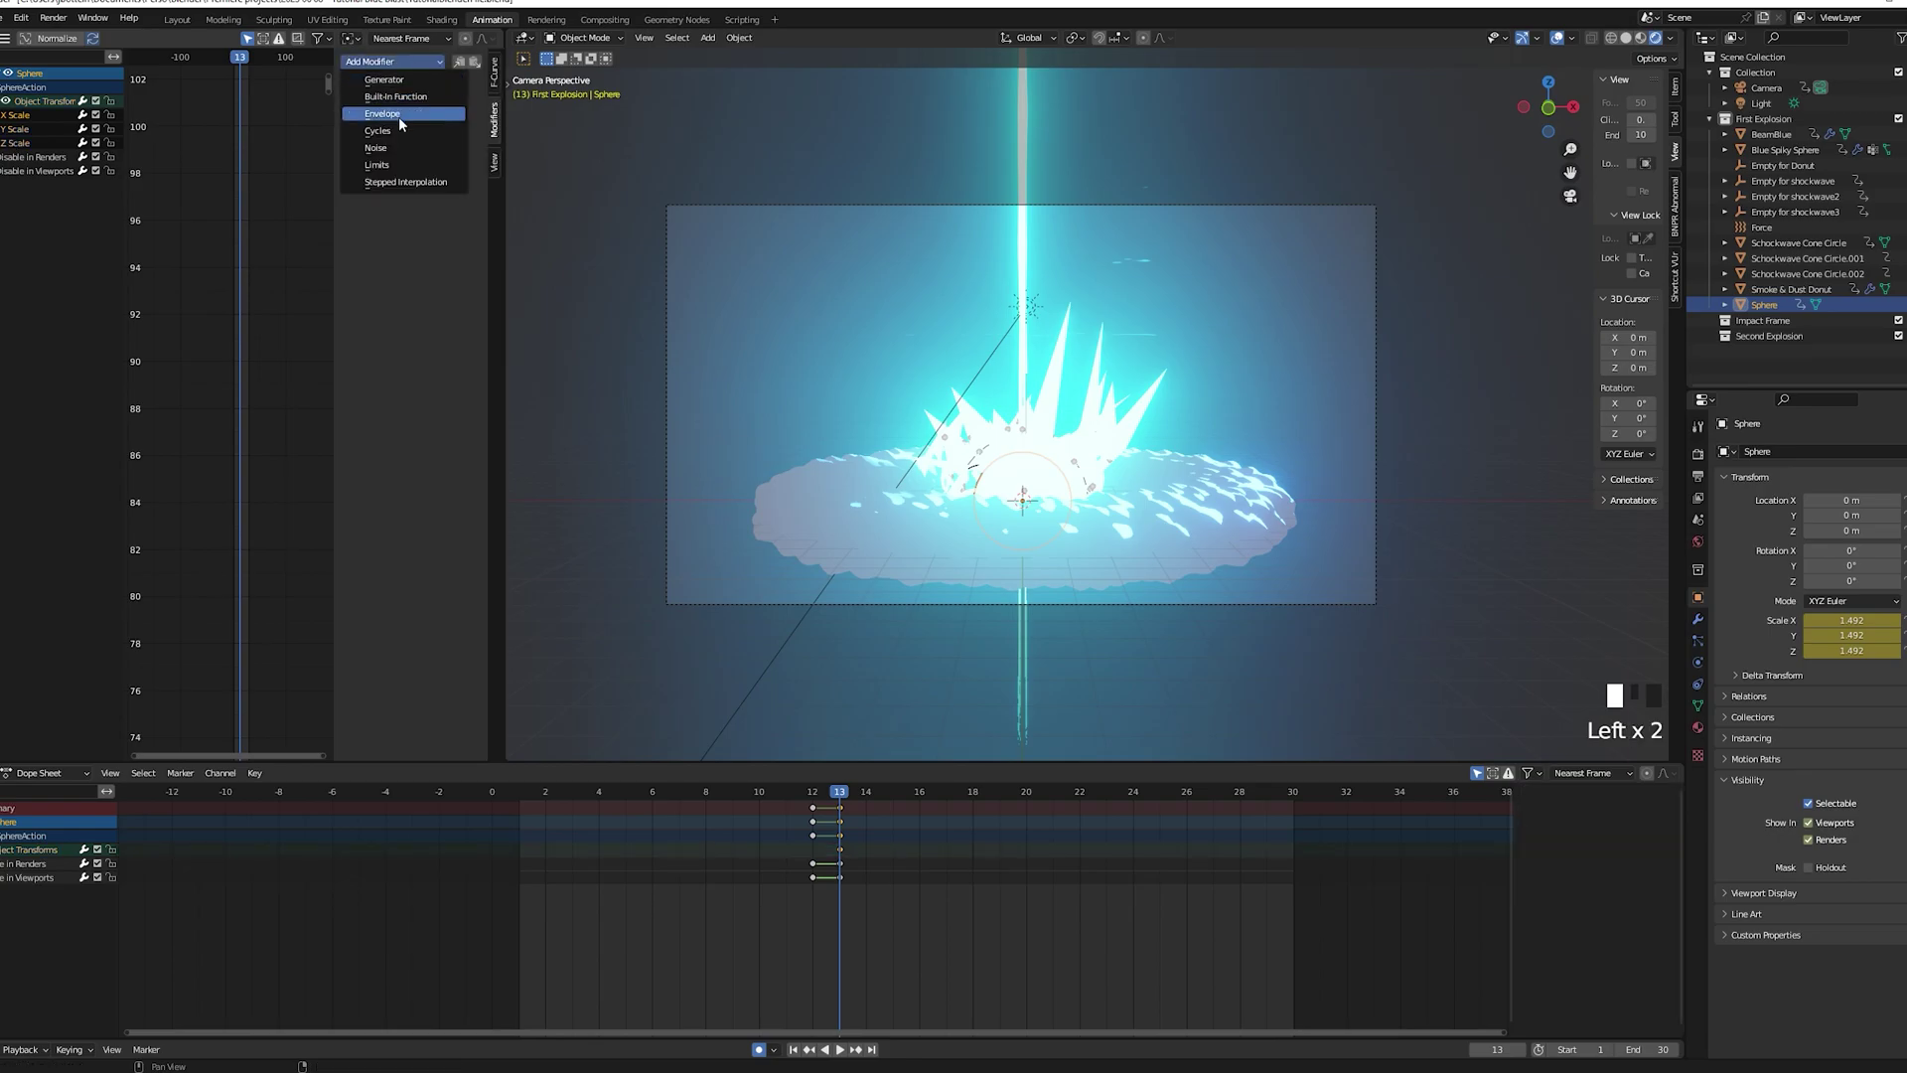
{"action": "left_click", "coordinate": [395, 145]}
{"action": "middle_click_drag", "start_coordinate": [261, 685], "coordinate": [279, 290]}
{"action": "left_click_drag", "start_coordinate": [506, 298], "coordinate": [704, 298]}
{"action": "middle_click_drag", "start_coordinate": [379, 218], "coordinate": [358, 400]}
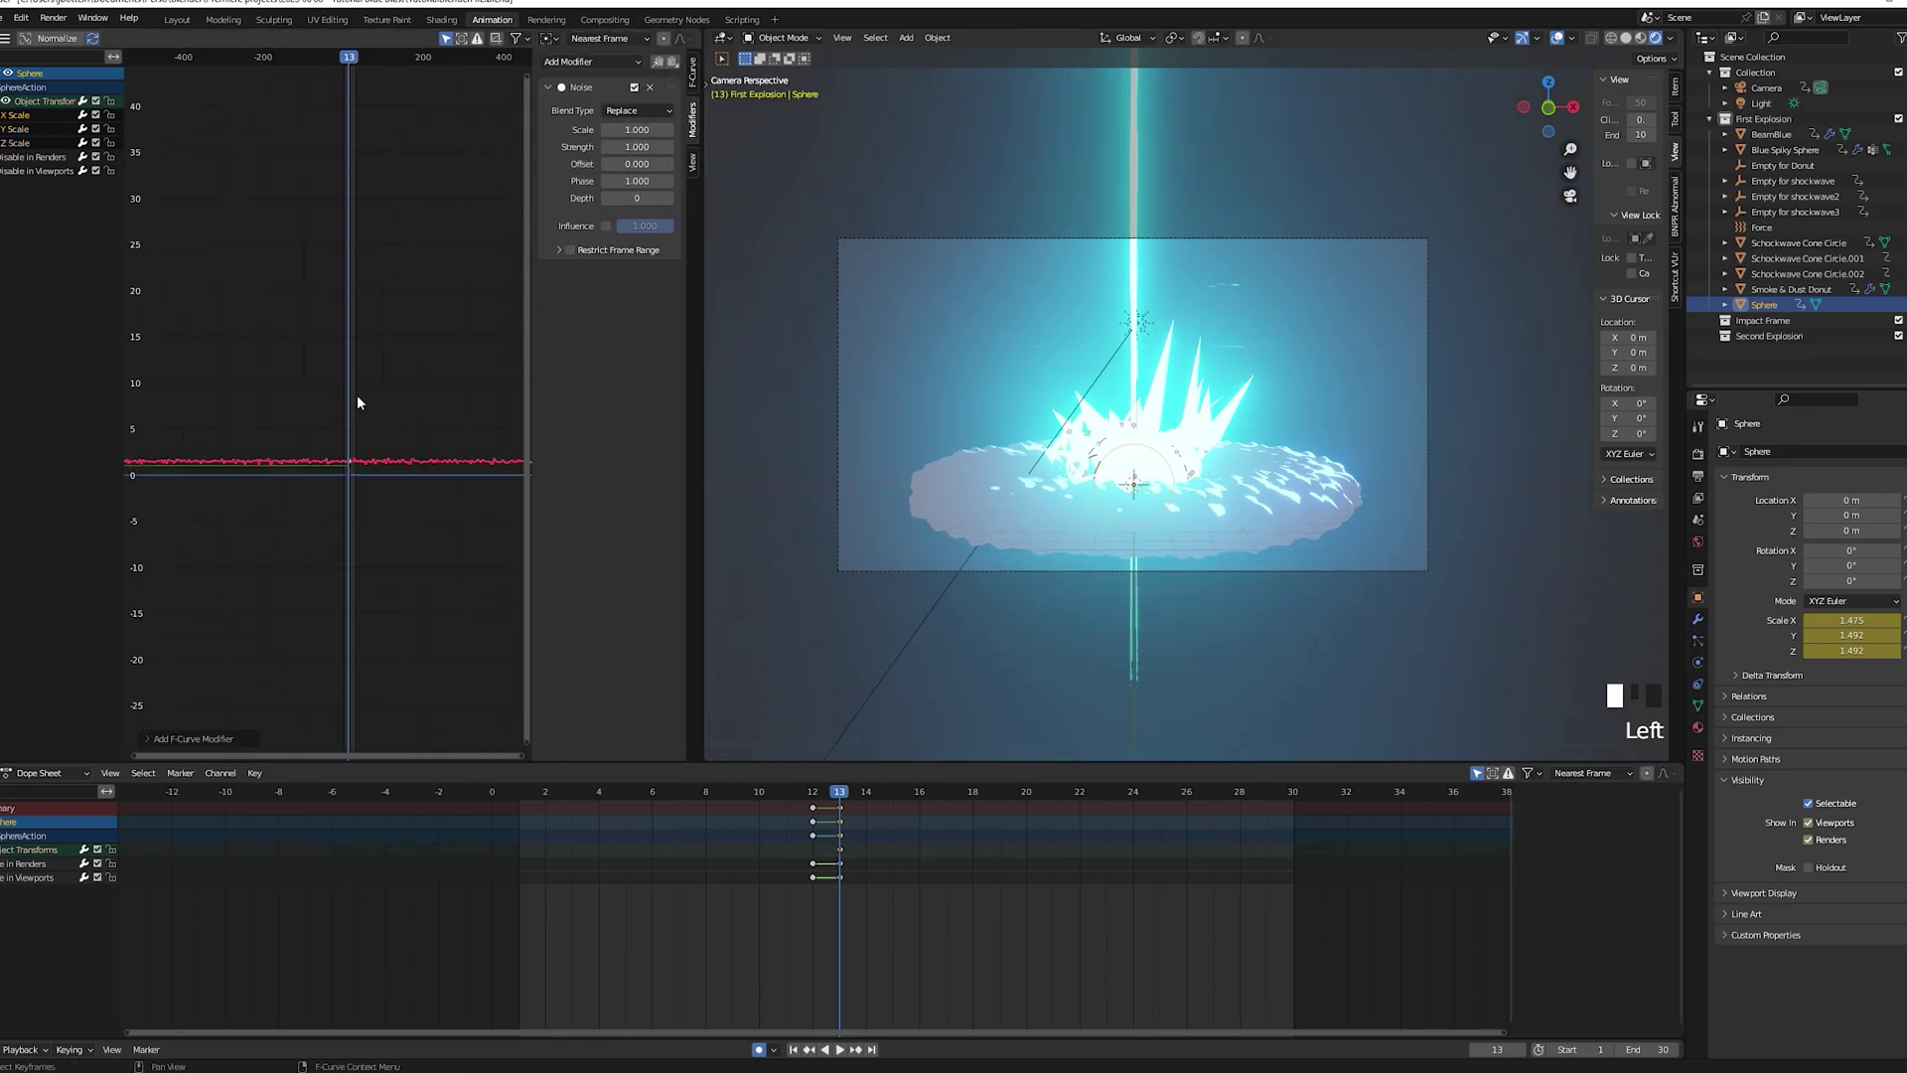
Set the strength of the X Scale curve's Noise modifier to 5, viewing the sphere at frame 18
{"action": "scroll", "coordinate": [353, 417], "scroll_direction": "up", "scroll_amount": 20}
{"action": "left_click_drag", "start_coordinate": [862, 795], "coordinate": [878, 796]}
{"action": "left_click_drag", "start_coordinate": [878, 796], "coordinate": [972, 796]}
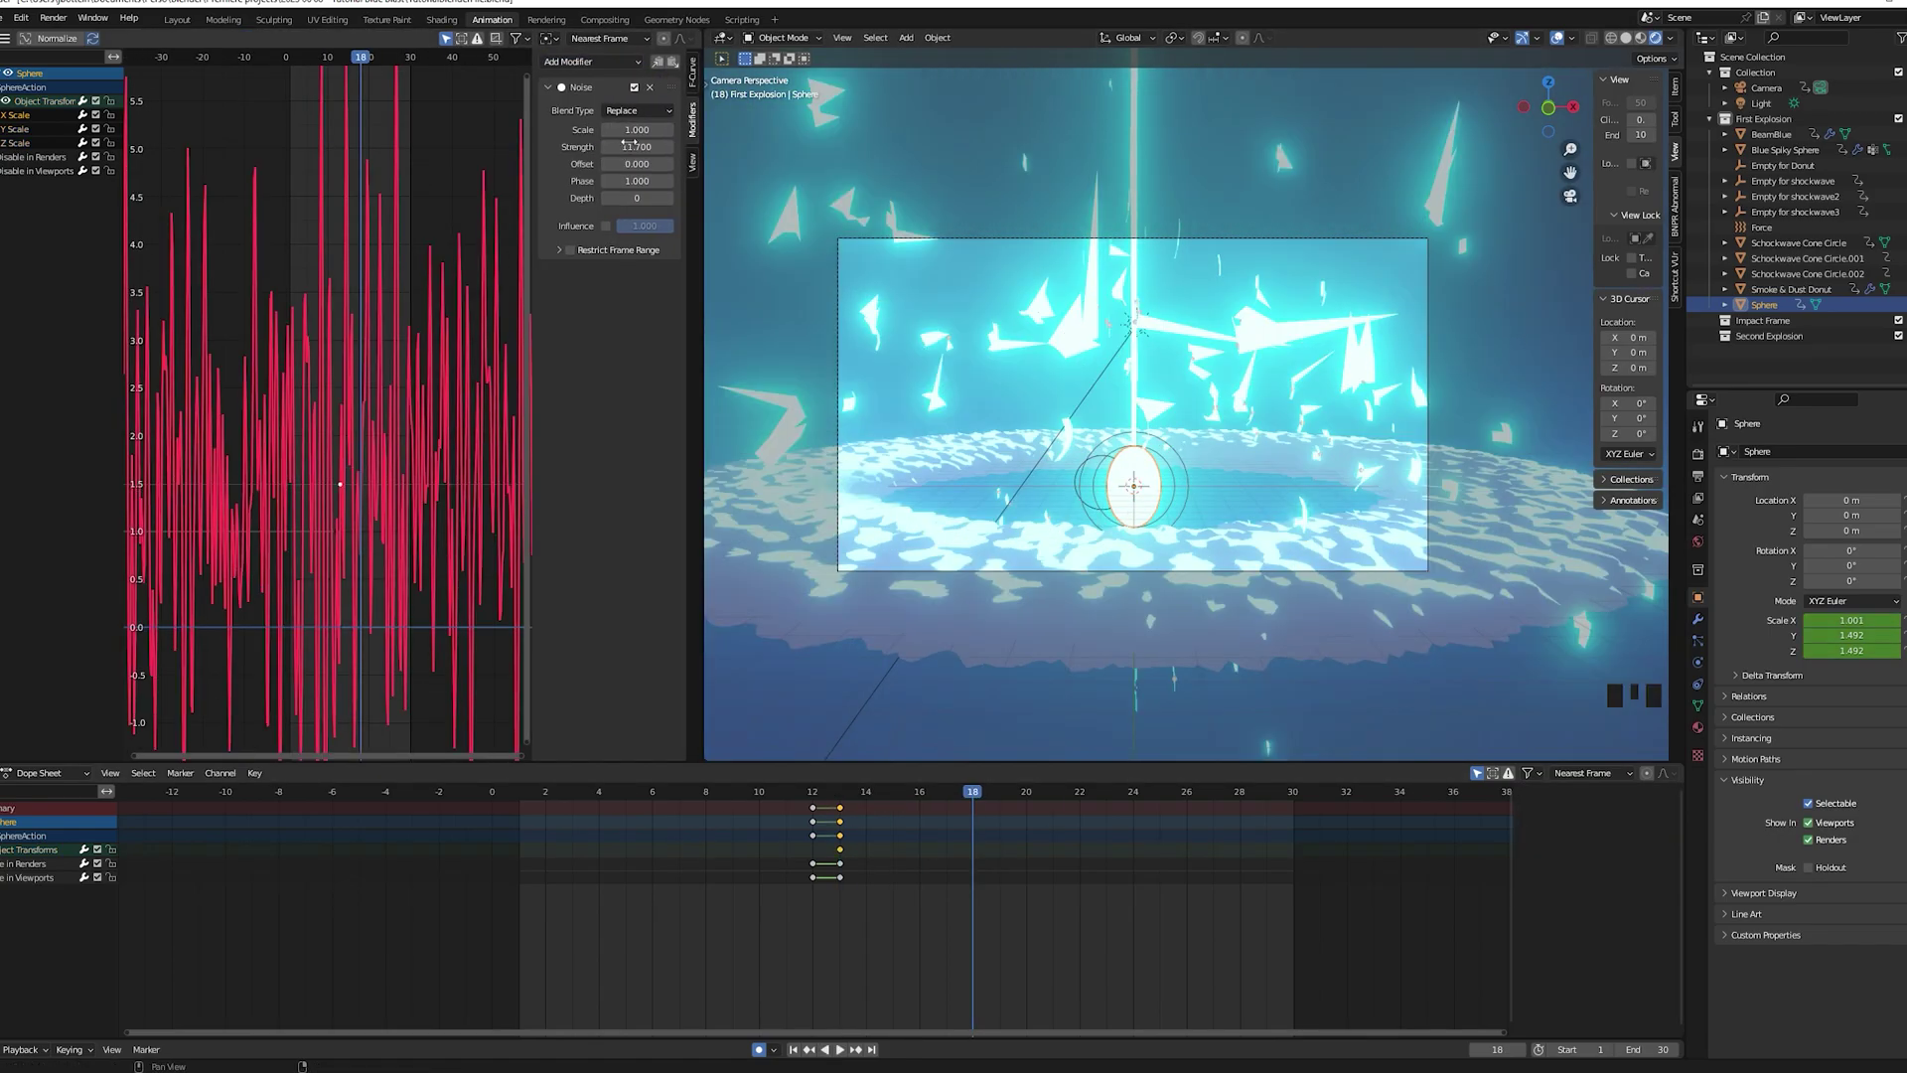
{"action": "left_click", "coordinate": [630, 146]}
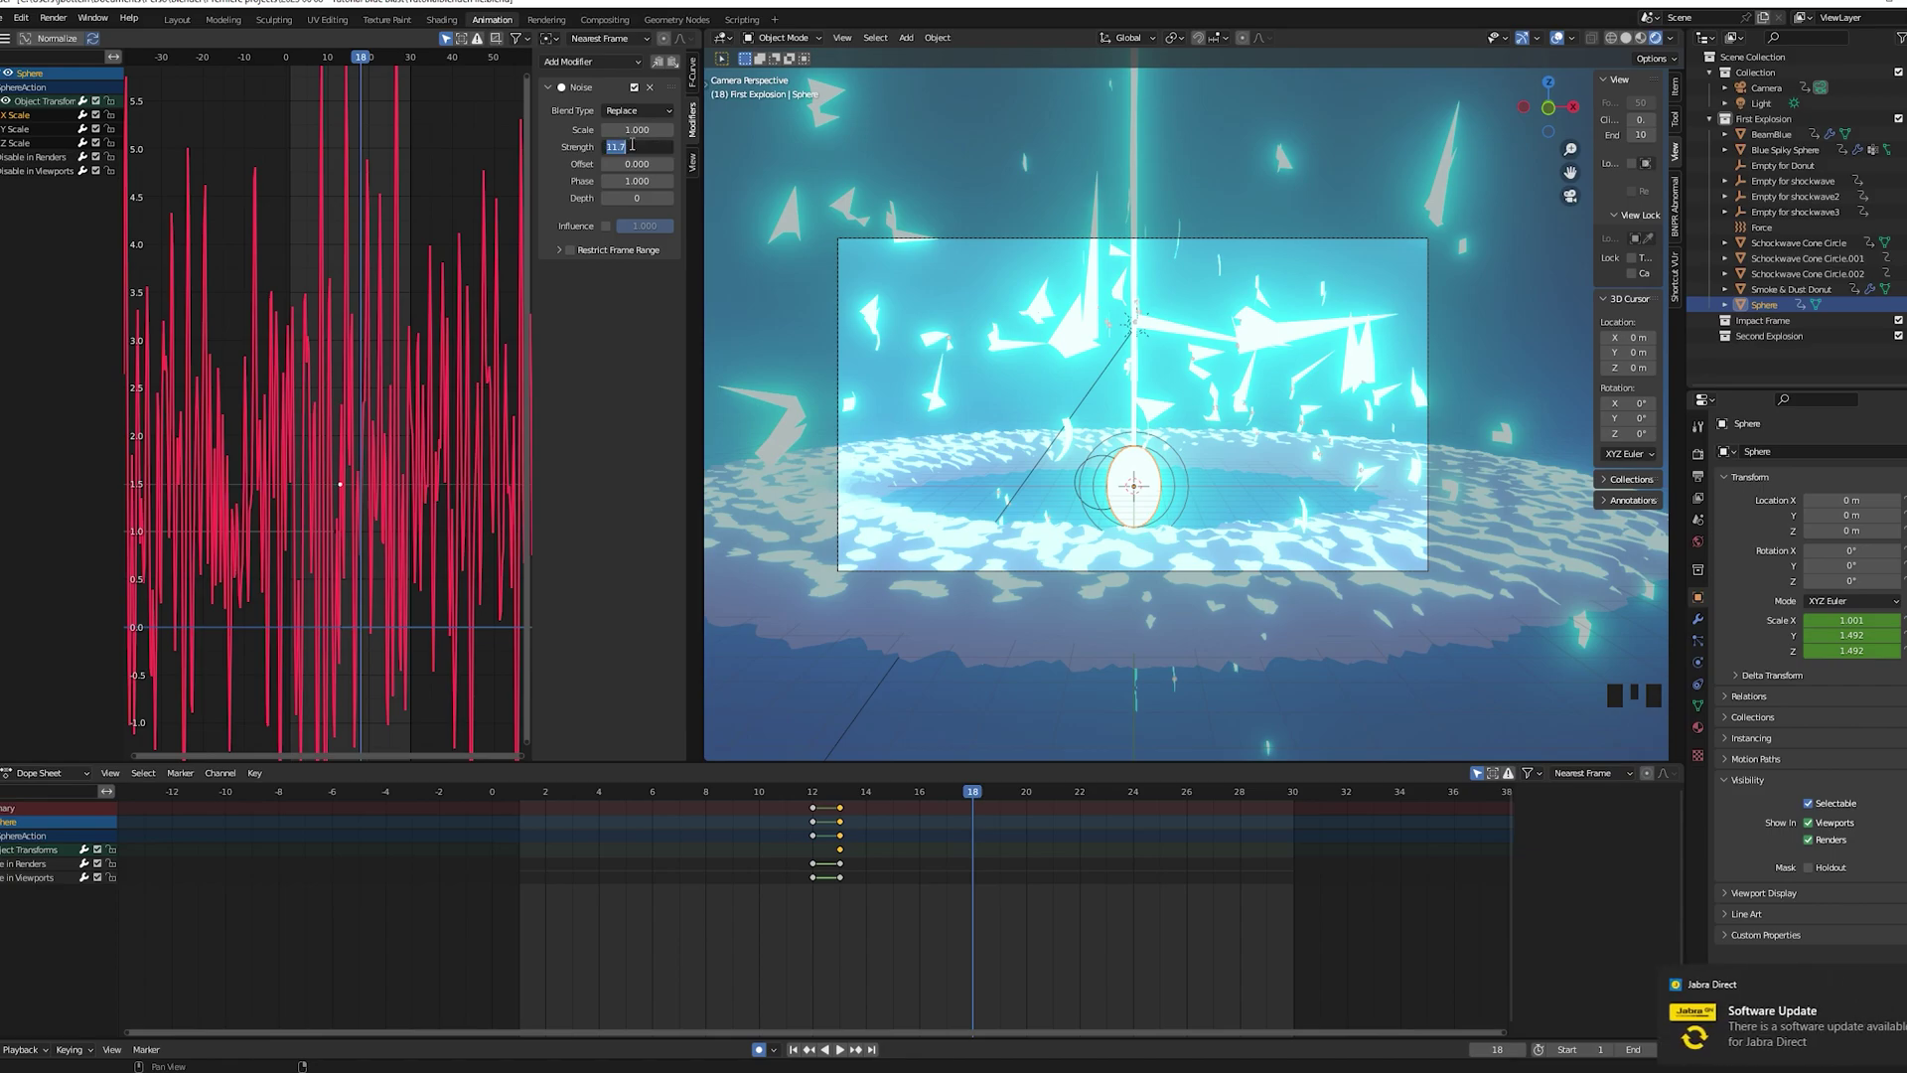
{"action": "type", "text": "5"}
{"action": "key", "text": "Return"}
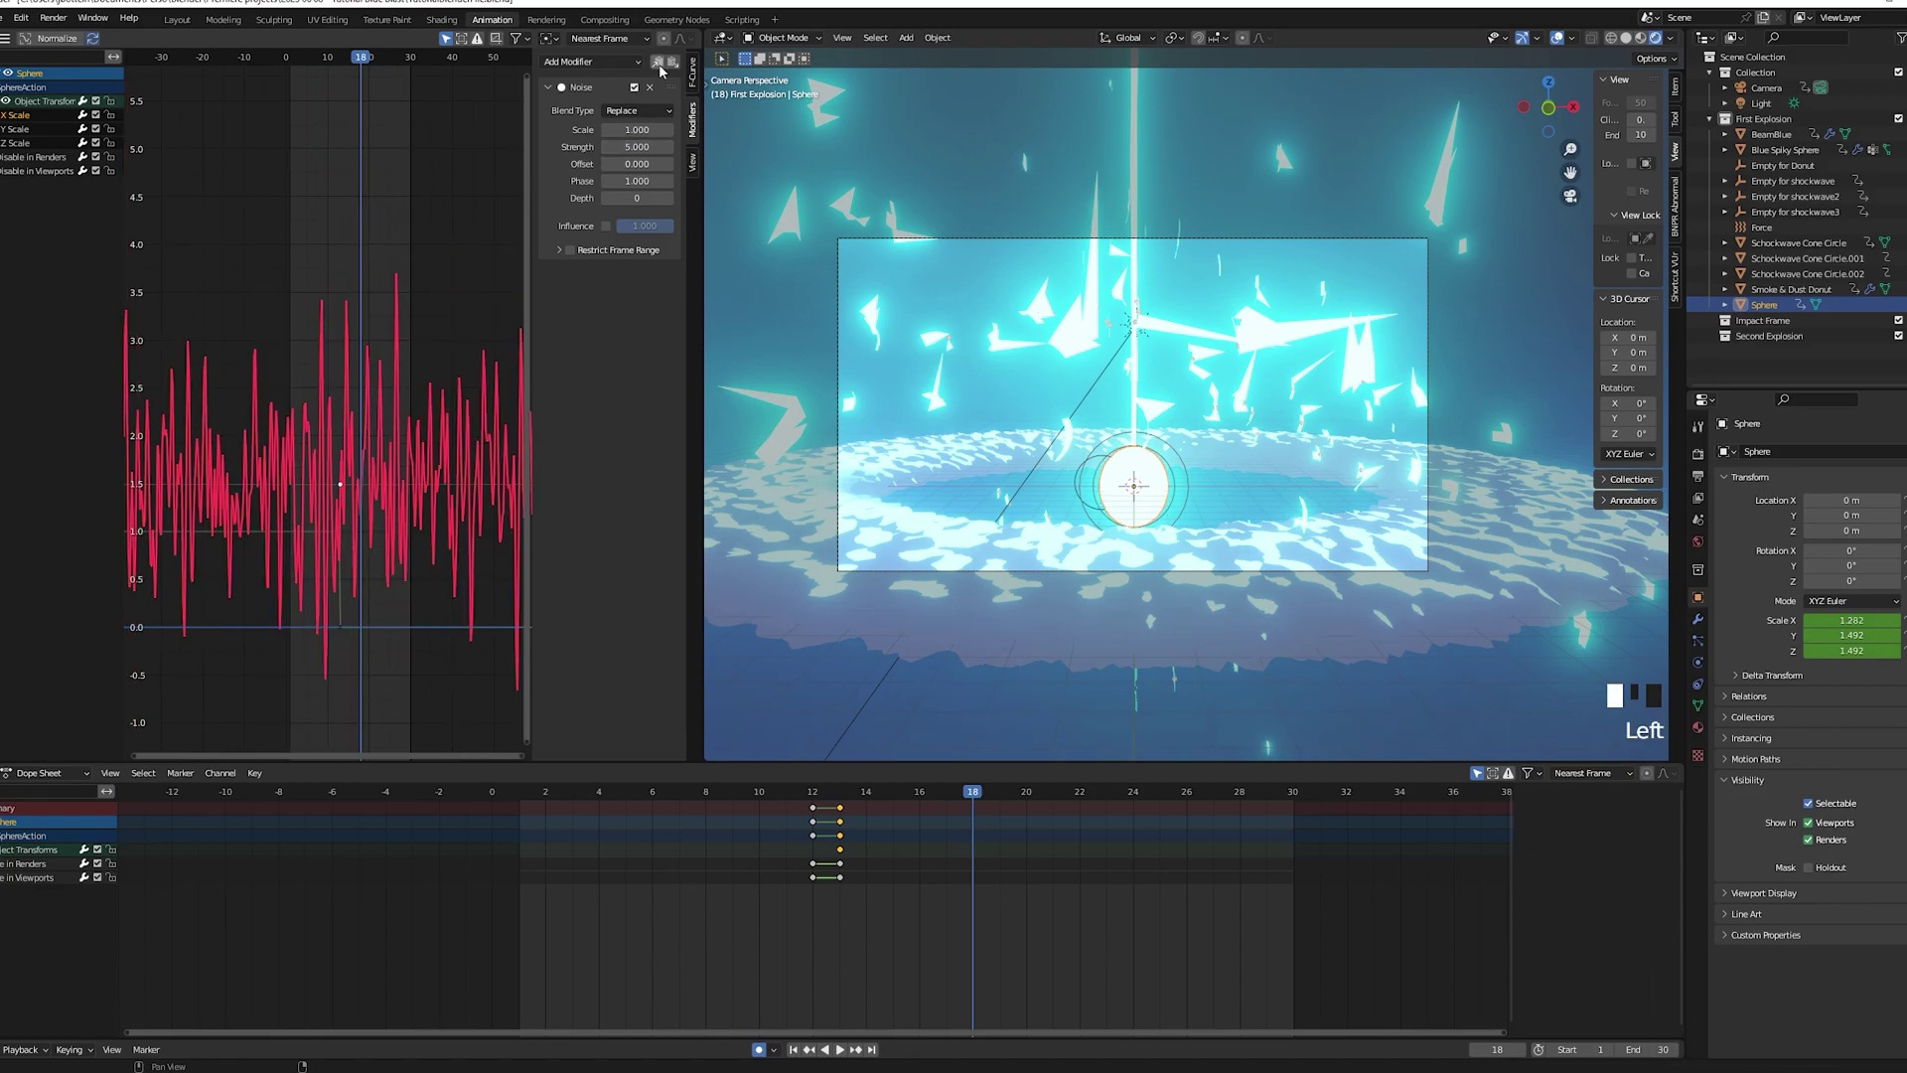
Copy the Noise modifier from the X Scale curve to the Sphere's Y Scale and Z Scale curves
{"action": "left_click", "coordinate": [656, 61]}
{"action": "left_click", "coordinate": [28, 129]}
{"action": "left_click", "coordinate": [672, 61]}
{"action": "left_click", "coordinate": [28, 143]}
{"action": "left_click", "coordinate": [672, 61]}
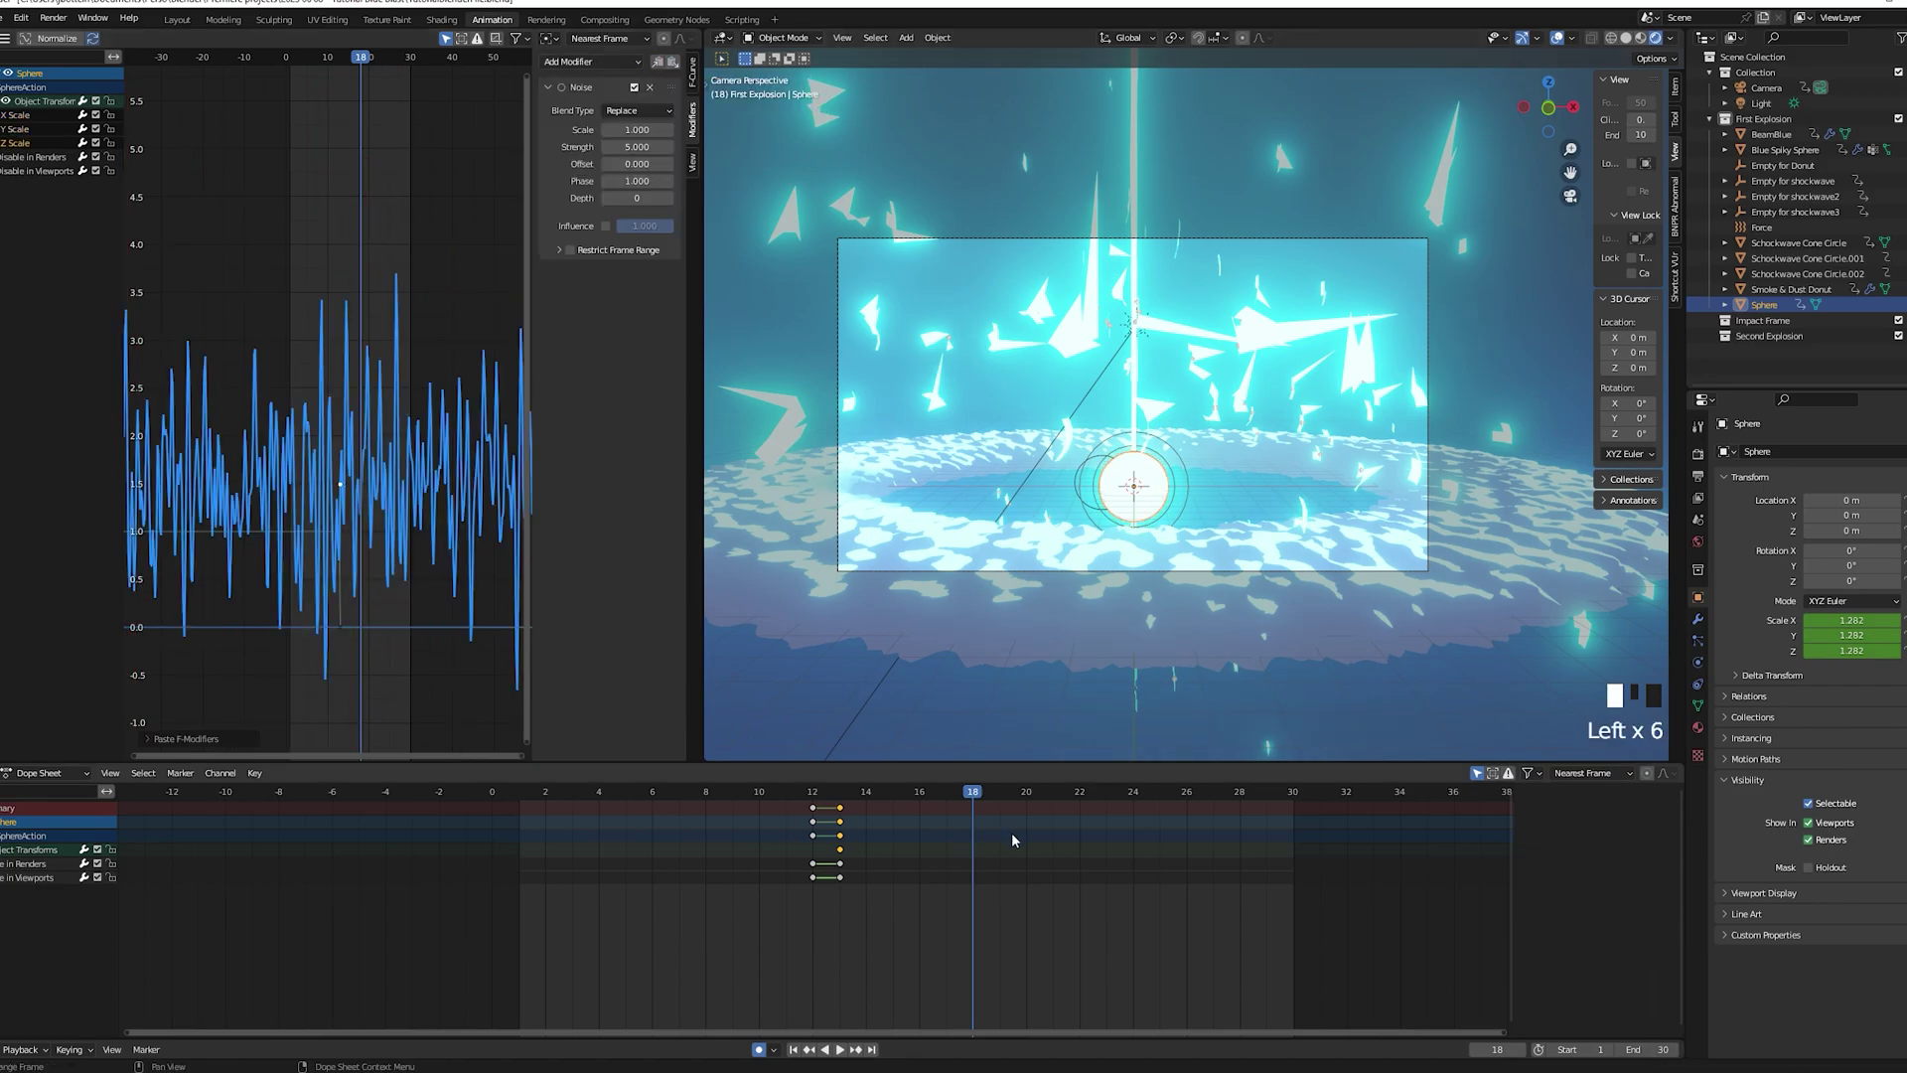
Play the animation repeatedly to check the noise on the Sphere's scale
{"action": "key", "text": "Left"}
{"action": "key", "text": "Left"}
{"action": "key", "text": "space"}
{"action": "key", "text": "space"}
{"action": "key", "text": "space"}
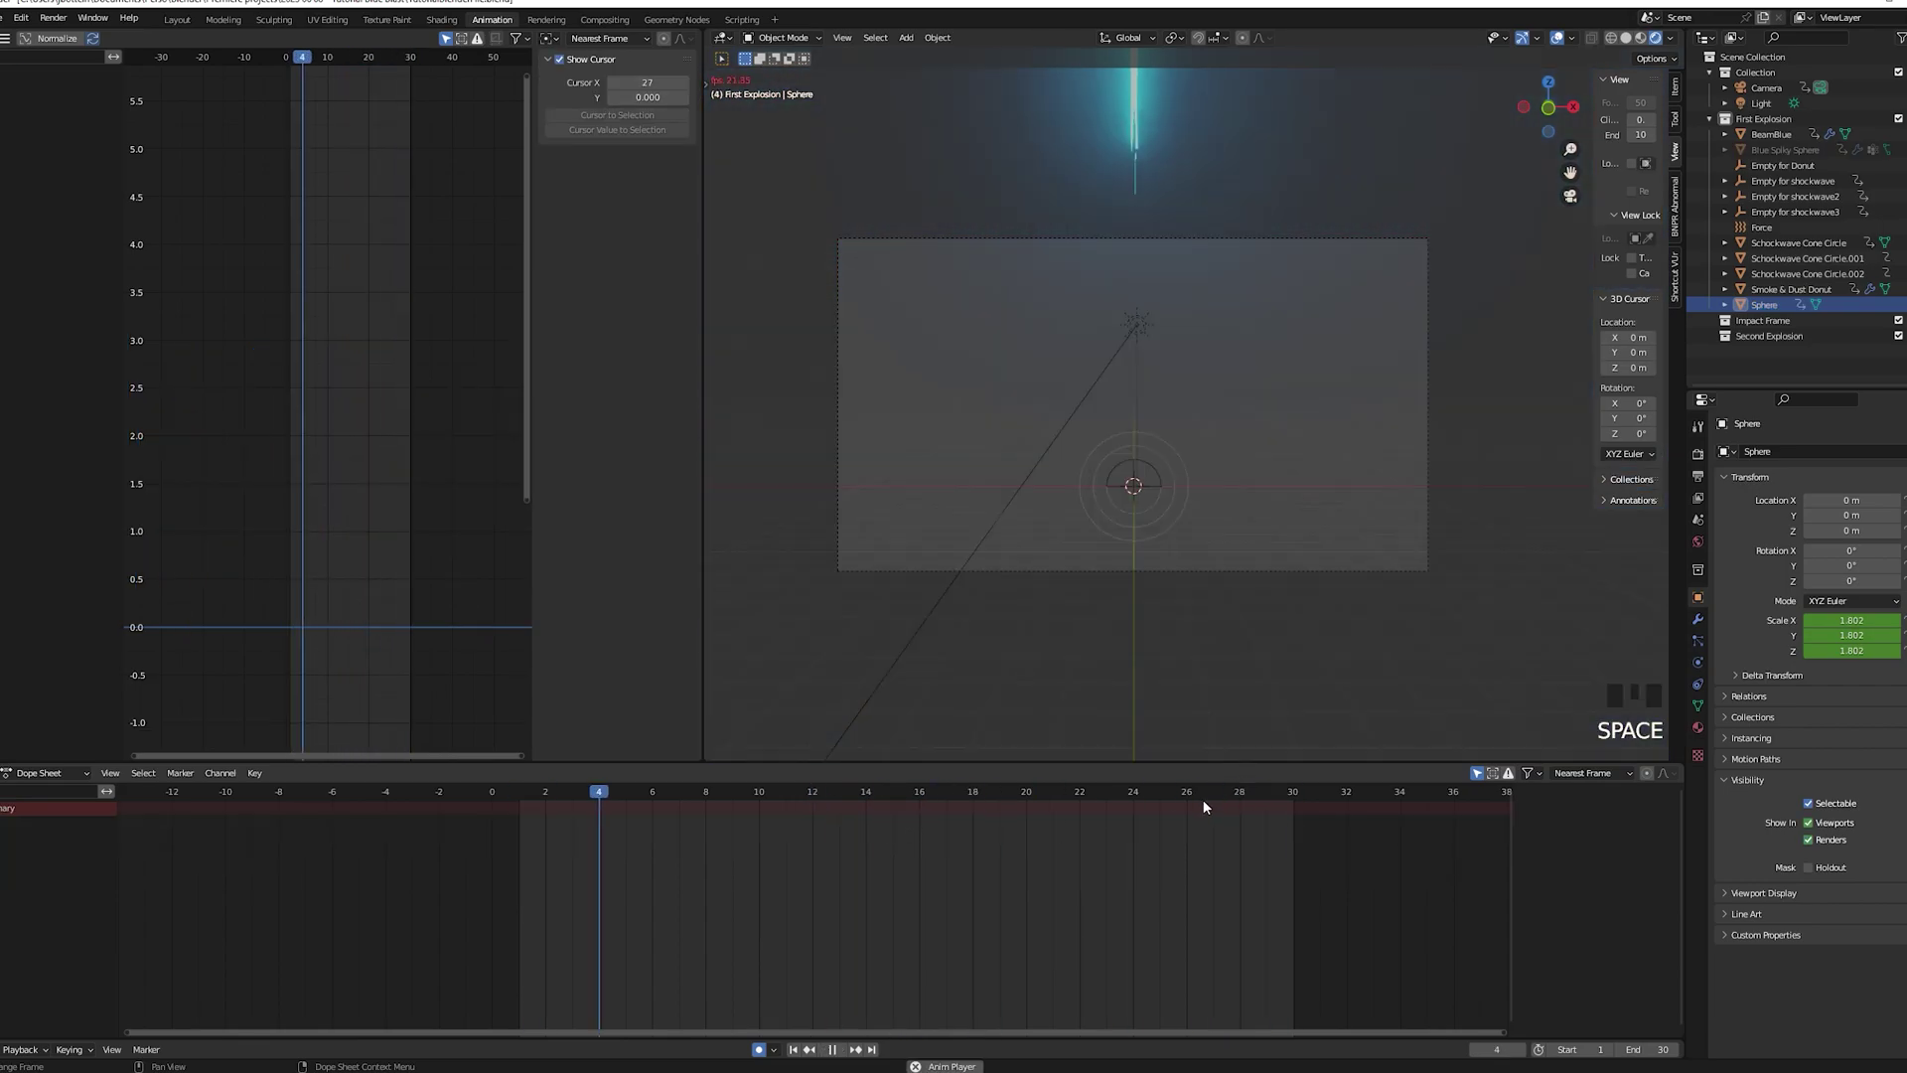
{"action": "key", "text": "space"}
{"action": "key", "text": "space"}
{"action": "key", "text": "space"}
{"action": "key", "text": "space"}
{"action": "key", "text": "space"}
{"action": "key", "text": "space"}
{"action": "key", "text": "space"}
Advance to frame 18 and move the Smoke & Dust Donut's last transform keyframe to that frame
{"action": "key", "text": "Right"}
{"action": "key", "text": "Right"}
{"action": "key", "text": "Right"}
{"action": "key", "text": "Right"}
{"action": "key", "text": "Right"}
{"action": "key", "text": "Right"}
{"action": "key", "text": "Right"}
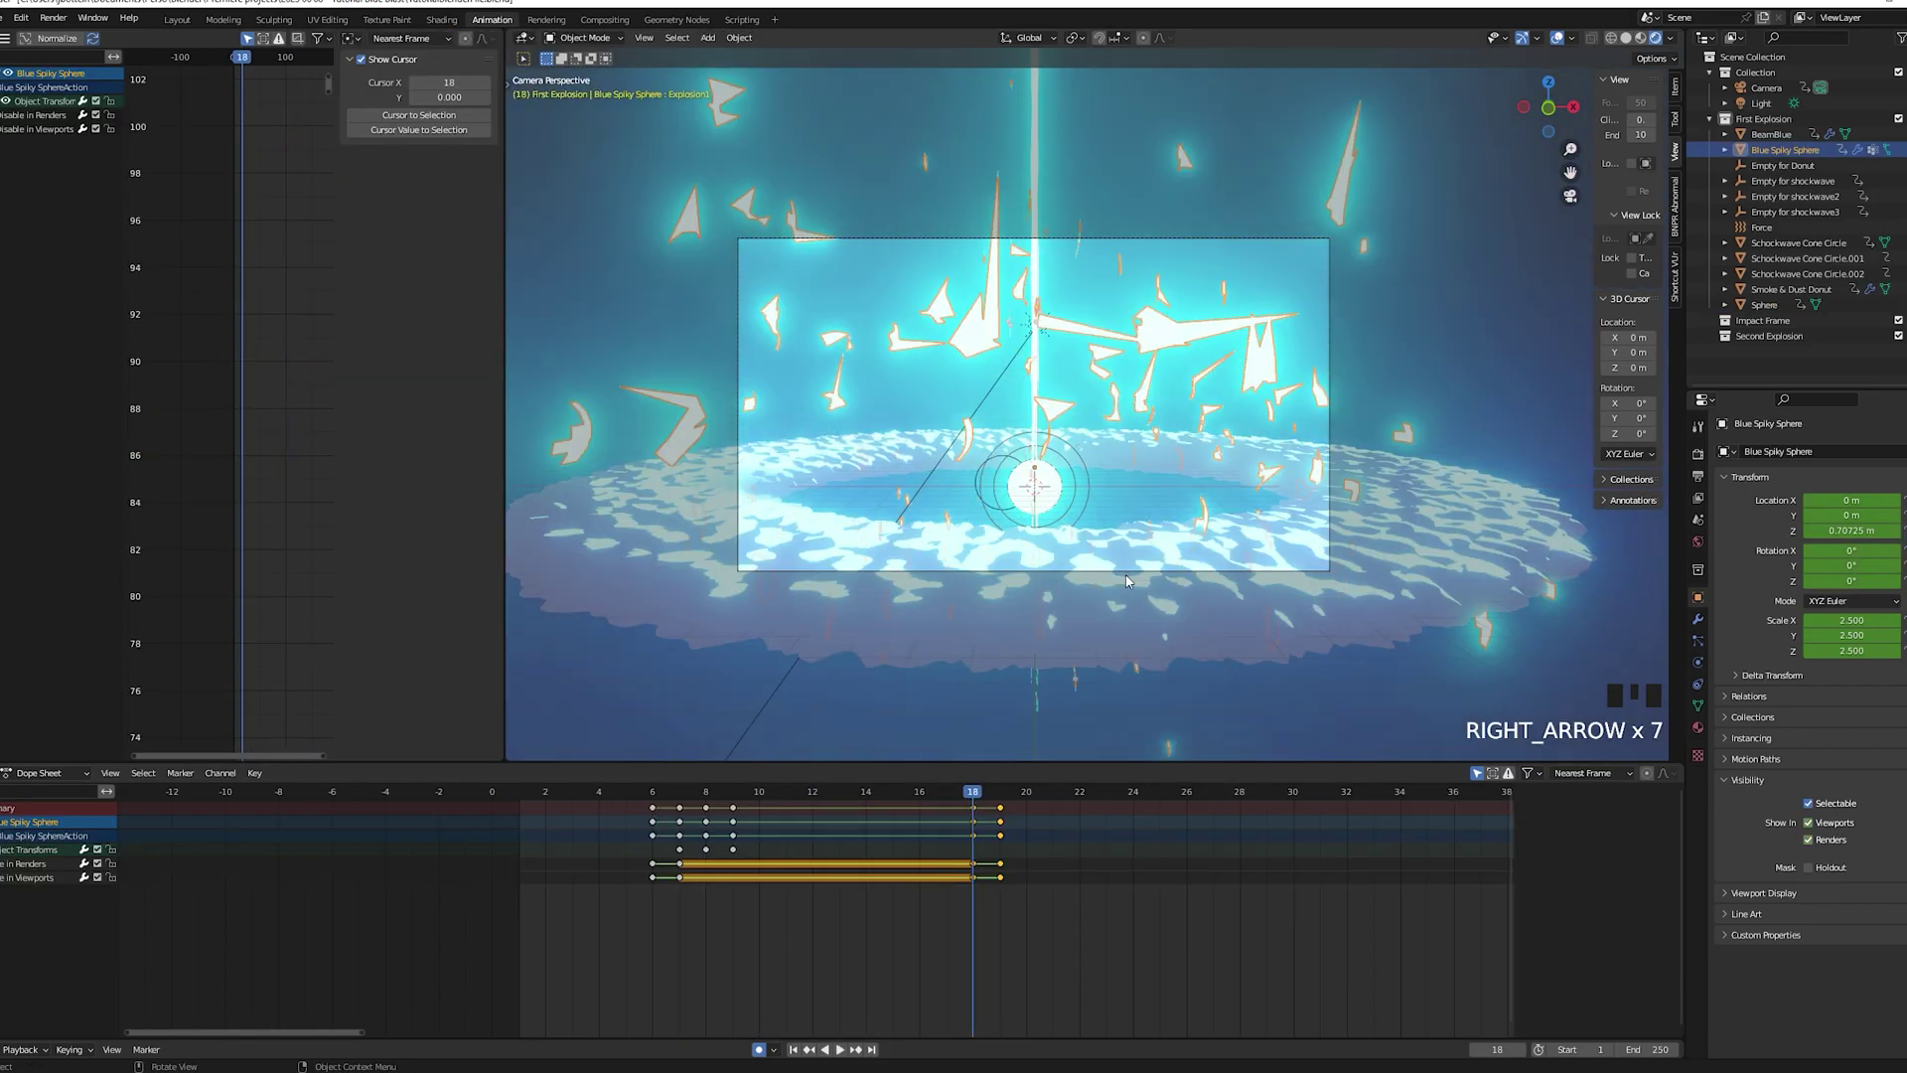
{"action": "left_click", "coordinate": [1139, 605]}
{"action": "left_click", "coordinate": [893, 809]}
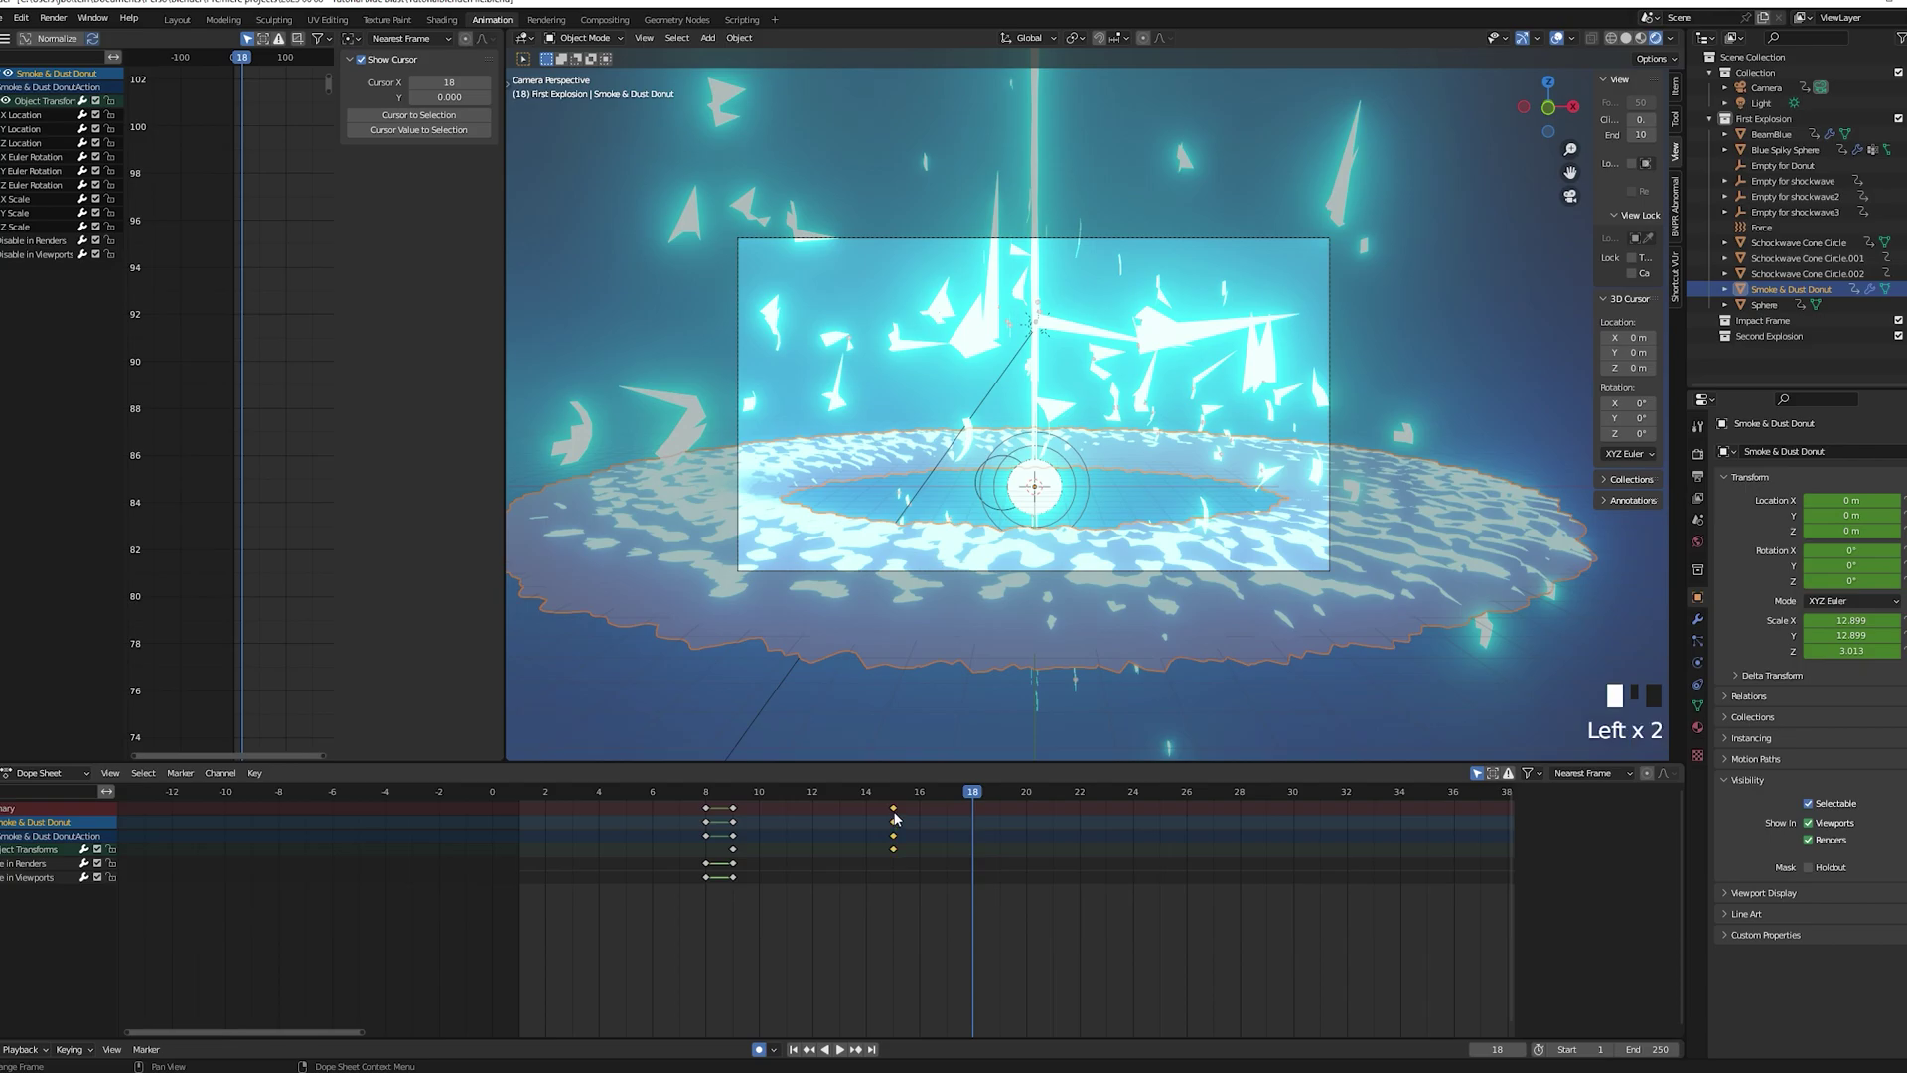
{"action": "left_click_drag", "start_coordinate": [894, 815], "coordinate": [985, 809]}
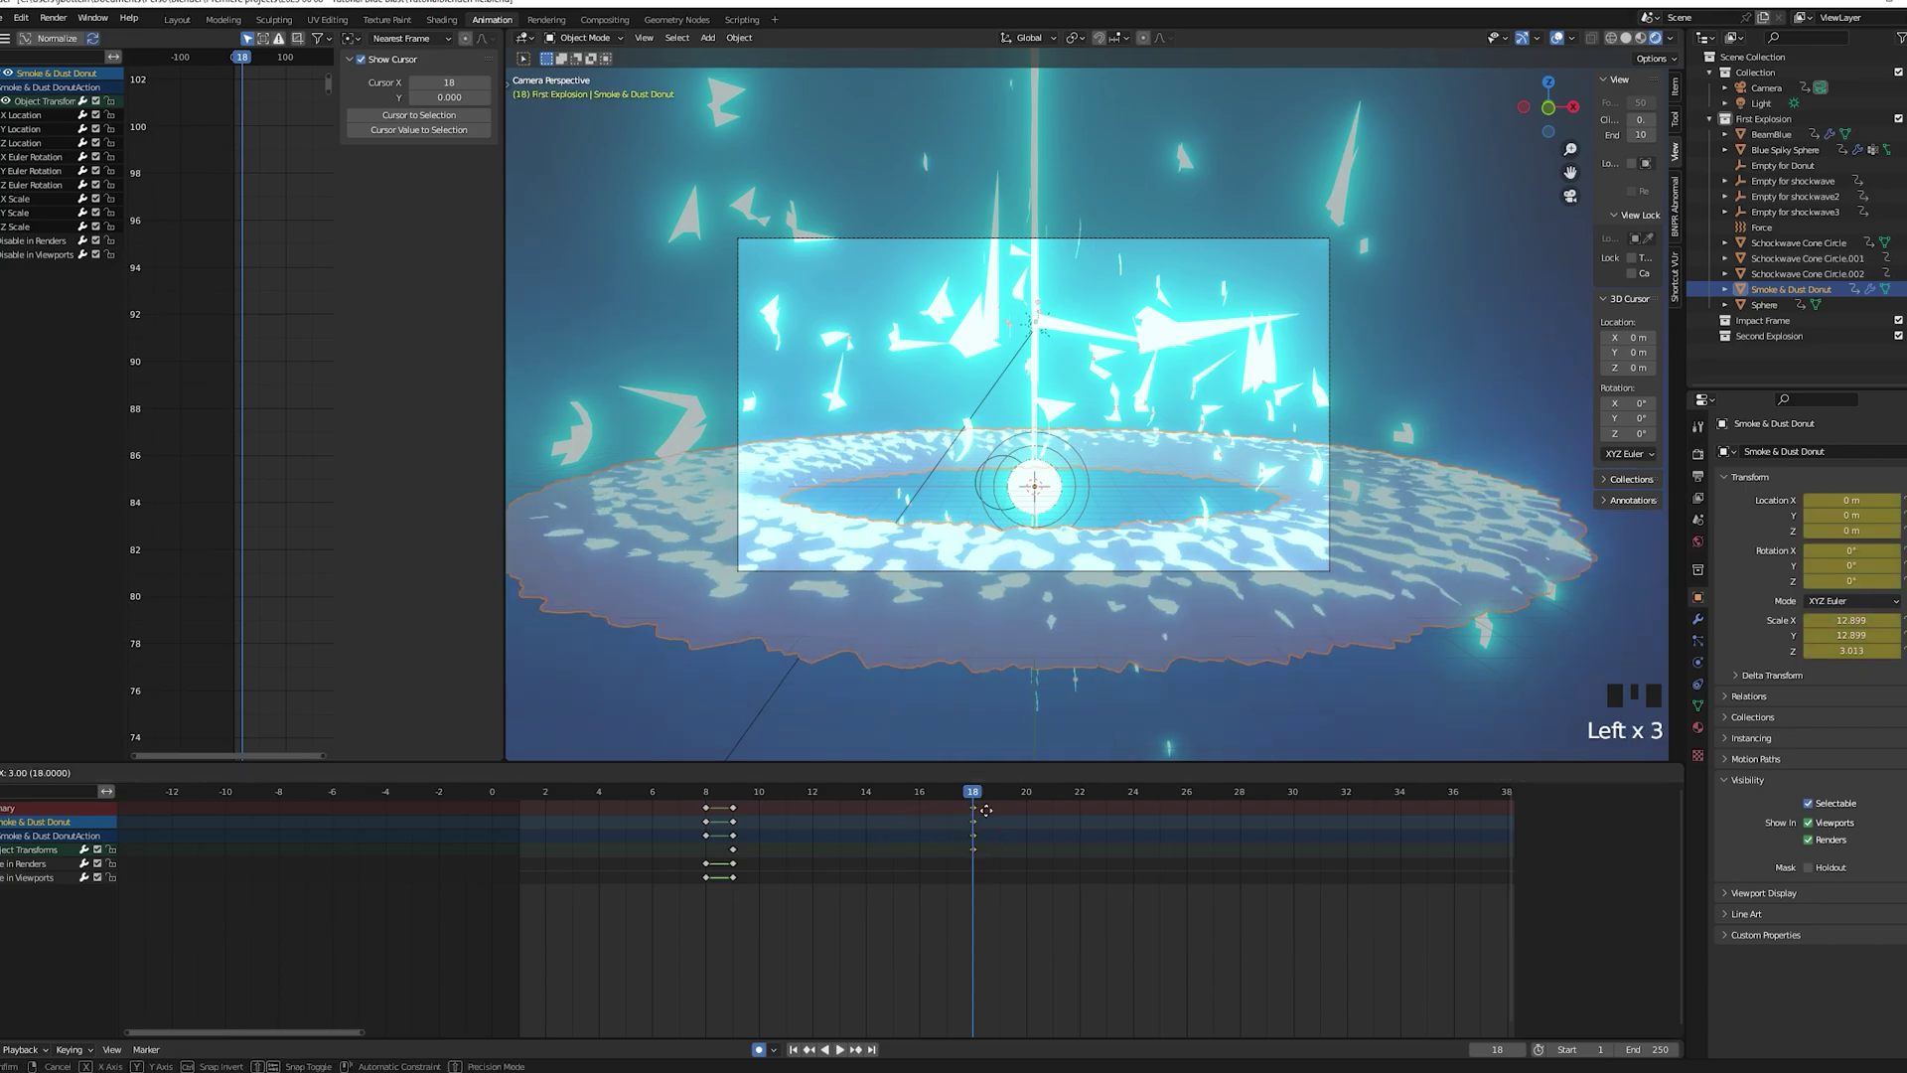
Step back frame by frame from frame 18 to check the donut's expansion
{"action": "key", "text": "Left"}
{"action": "key", "text": "Left"}
{"action": "key", "text": "Left"}
{"action": "key", "text": "Left"}
{"action": "key", "text": "Left"}
{"action": "key", "text": "Left"}
{"action": "key", "text": "Left"}
{"action": "key", "text": "Left"}
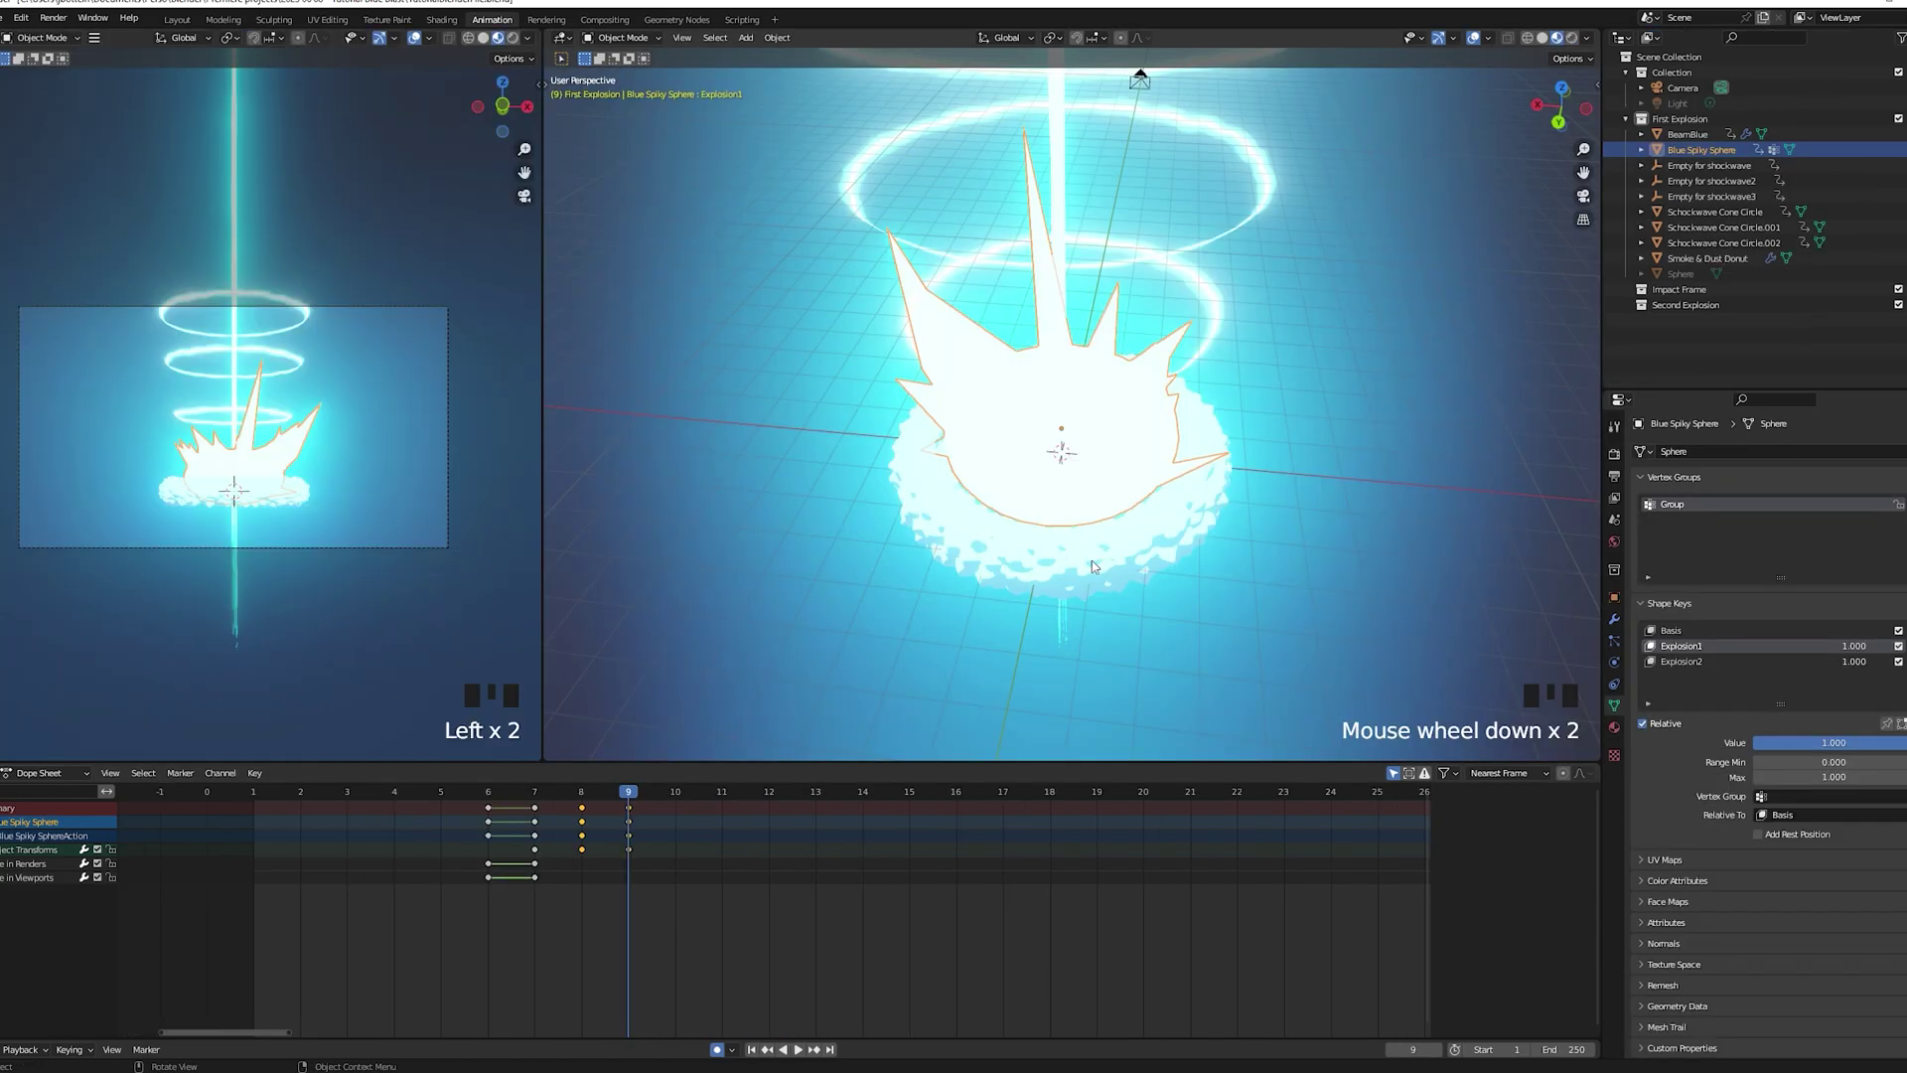
Keyframe the Smoke & Dust Donut as visible in renders and viewports at frame 9
{"action": "left_click", "coordinate": [1091, 561]}
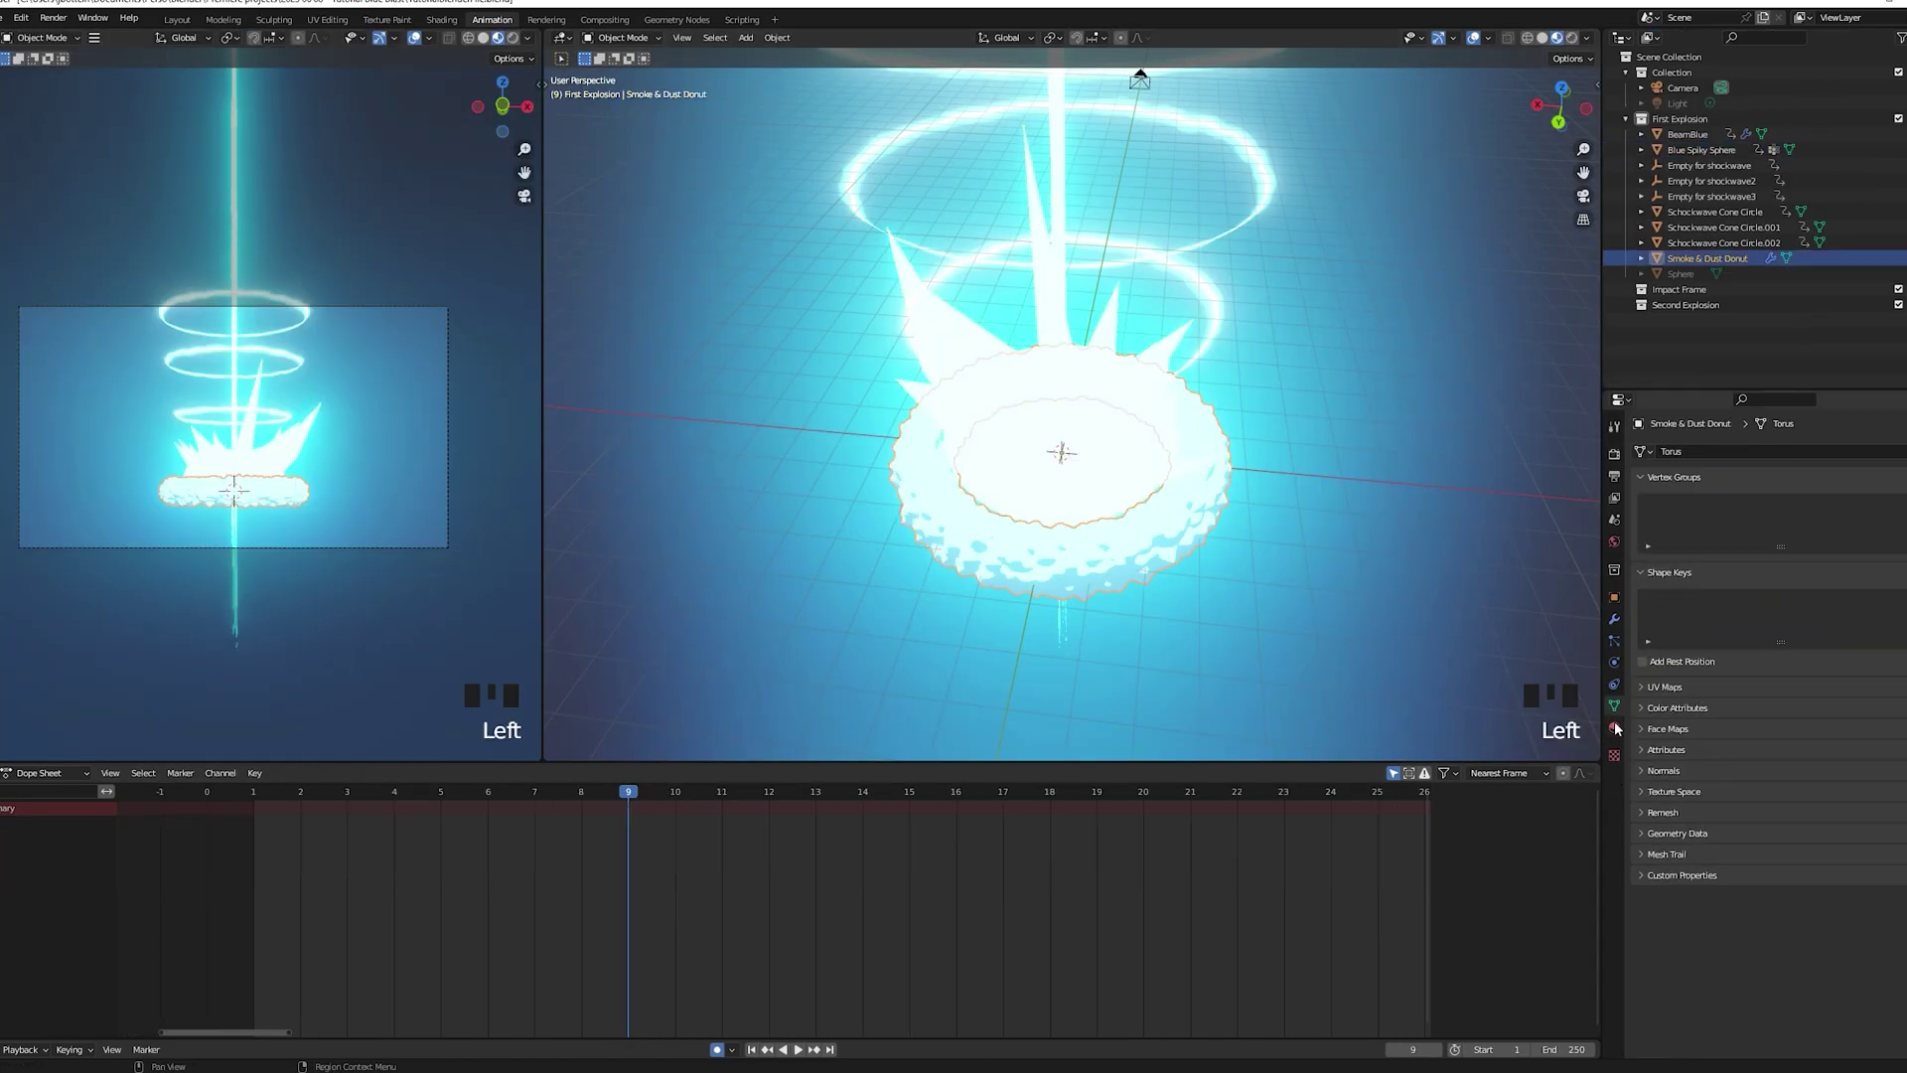
{"action": "left_click", "coordinate": [1614, 597]}
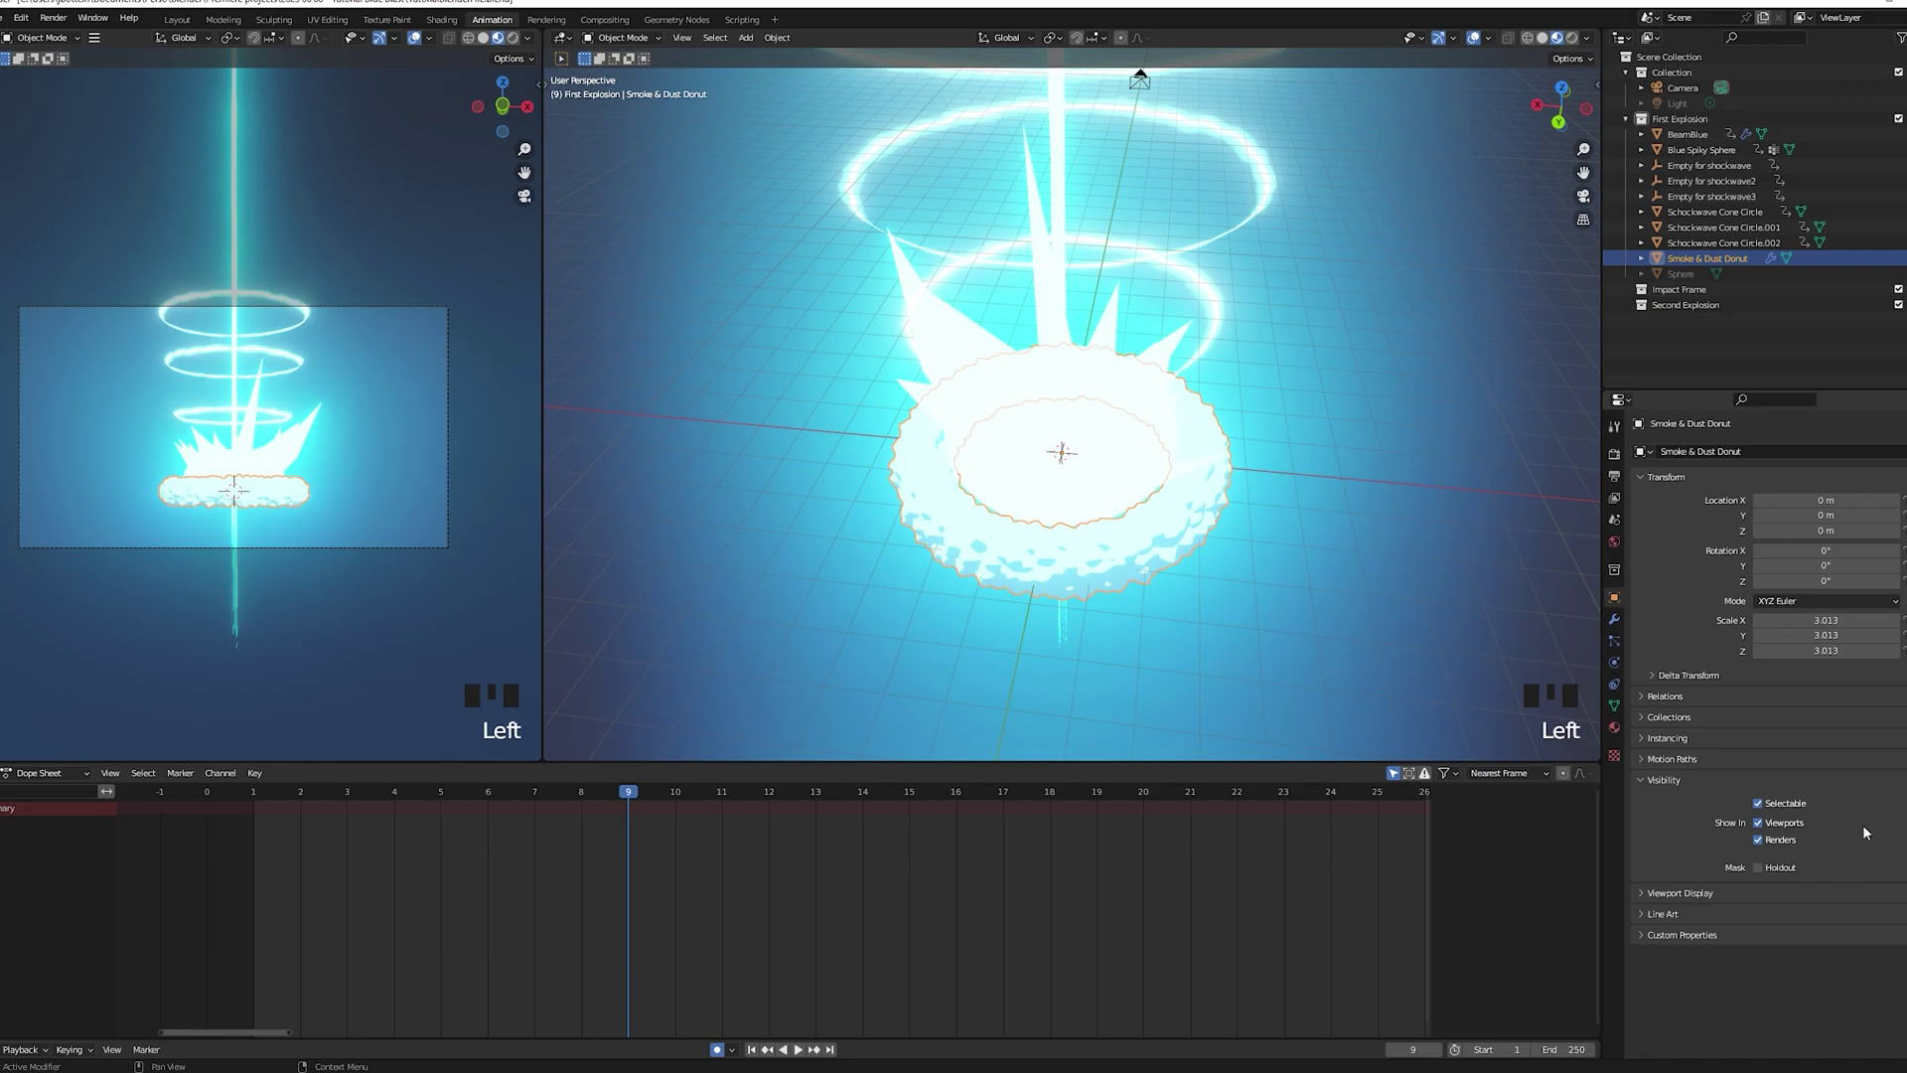
{"action": "left_click", "coordinate": [1904, 839]}
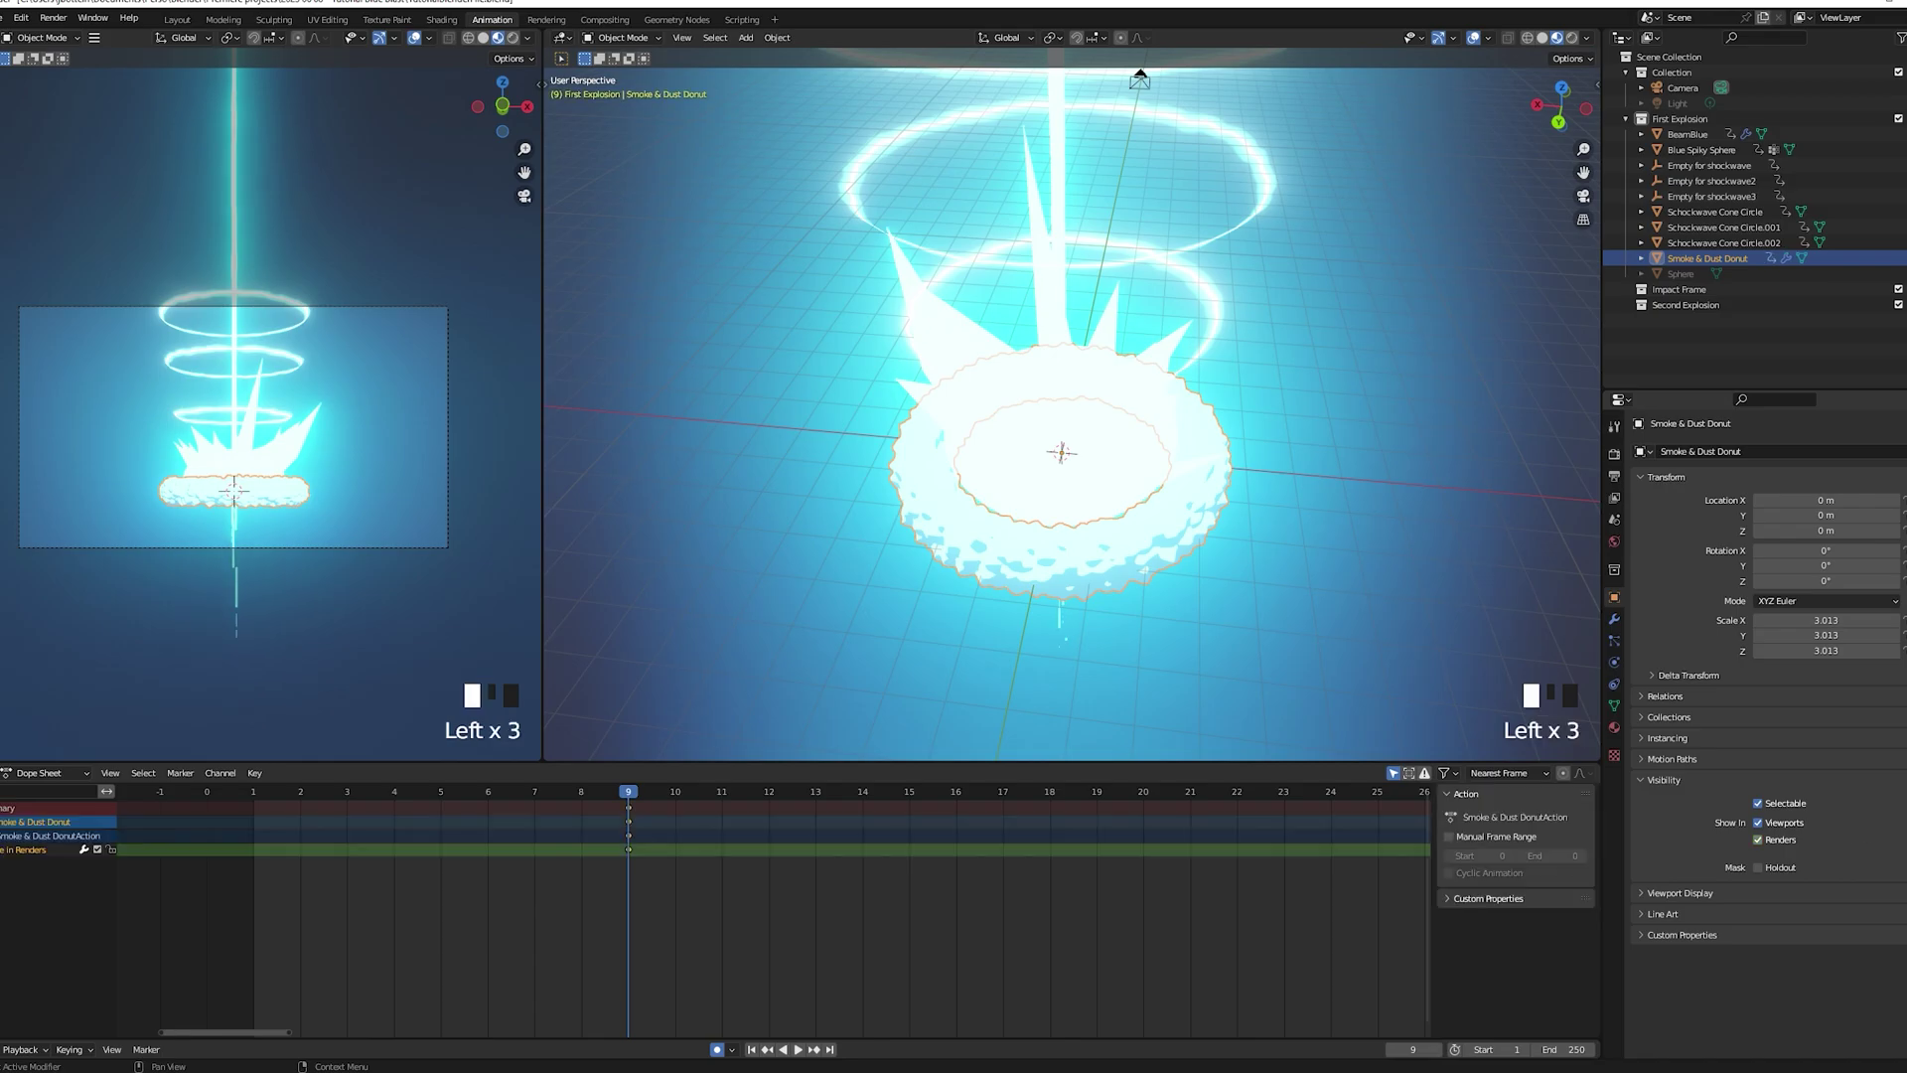
{"action": "left_click", "coordinate": [1904, 821]}
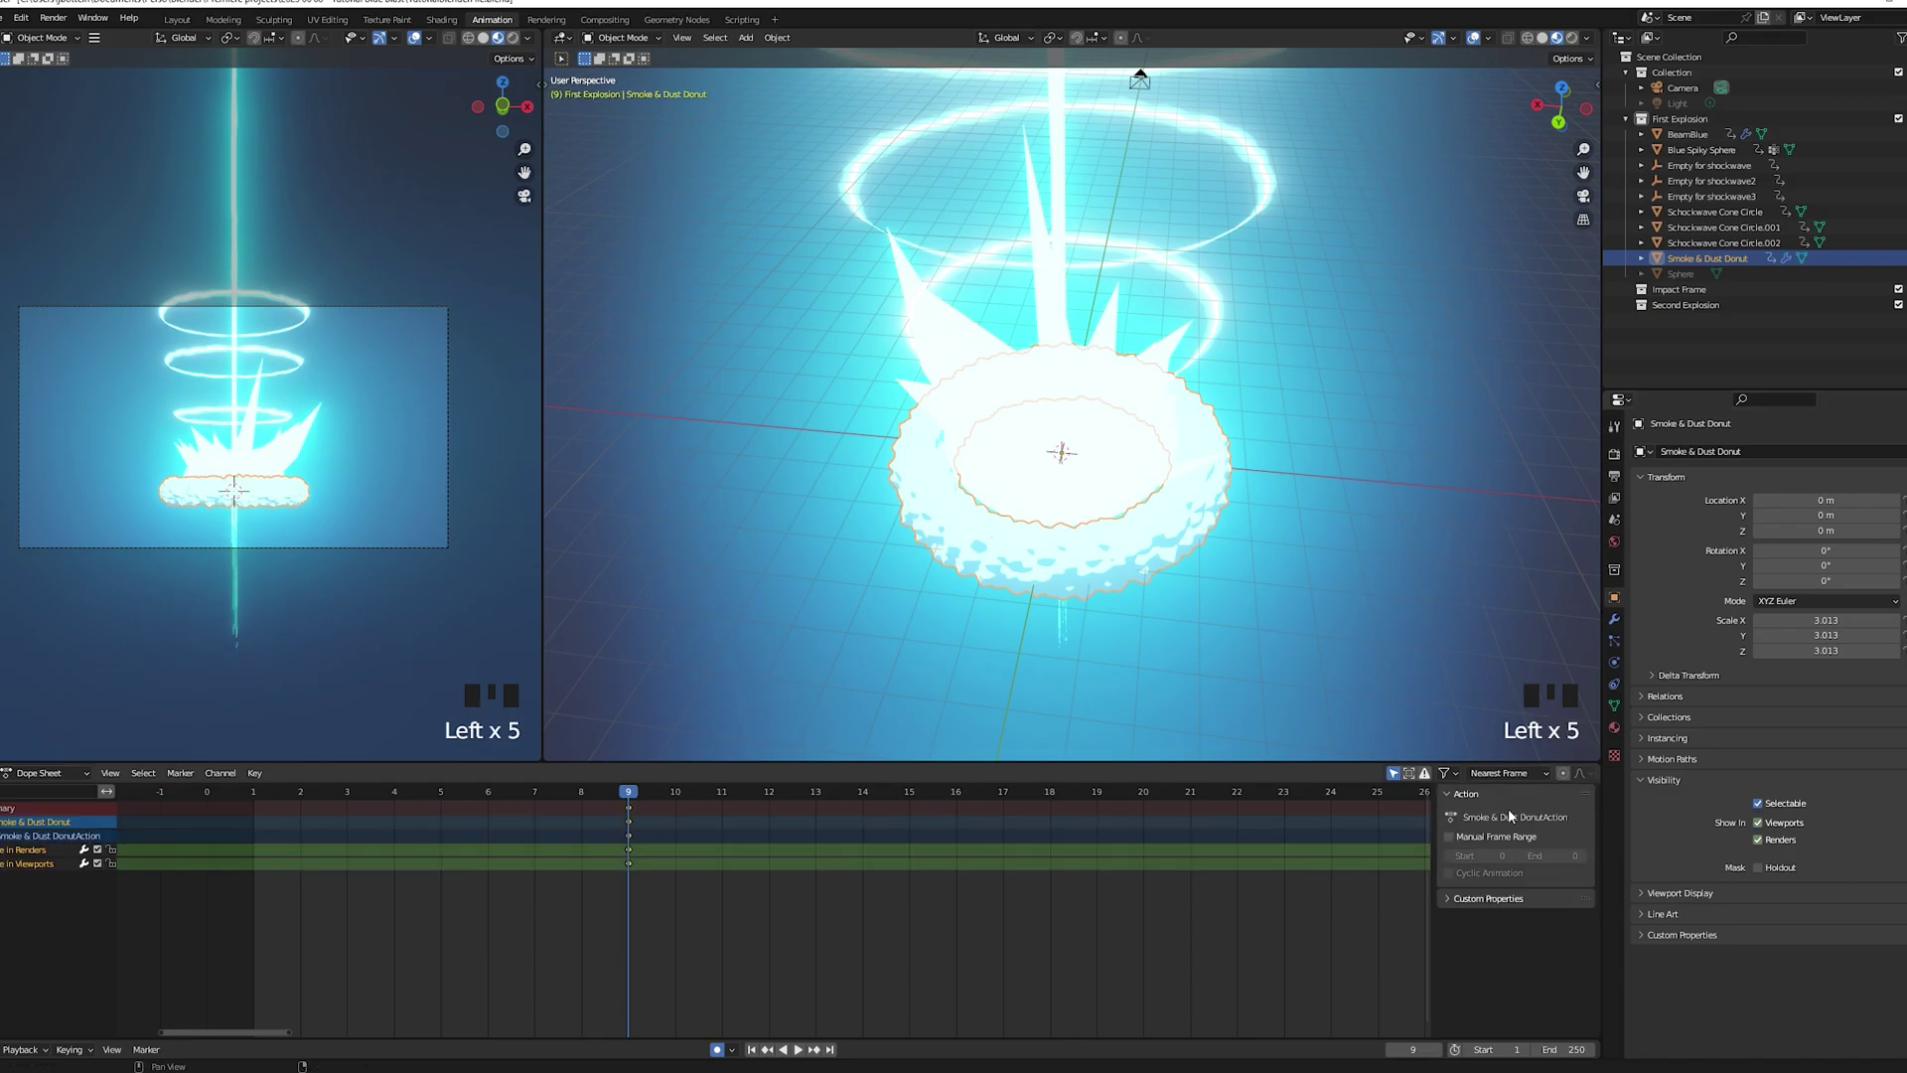
Hide the Smoke & Dust Donut in renders and viewports at frame 8, then return to frame 9 and reselect it
{"action": "key", "text": "Left"}
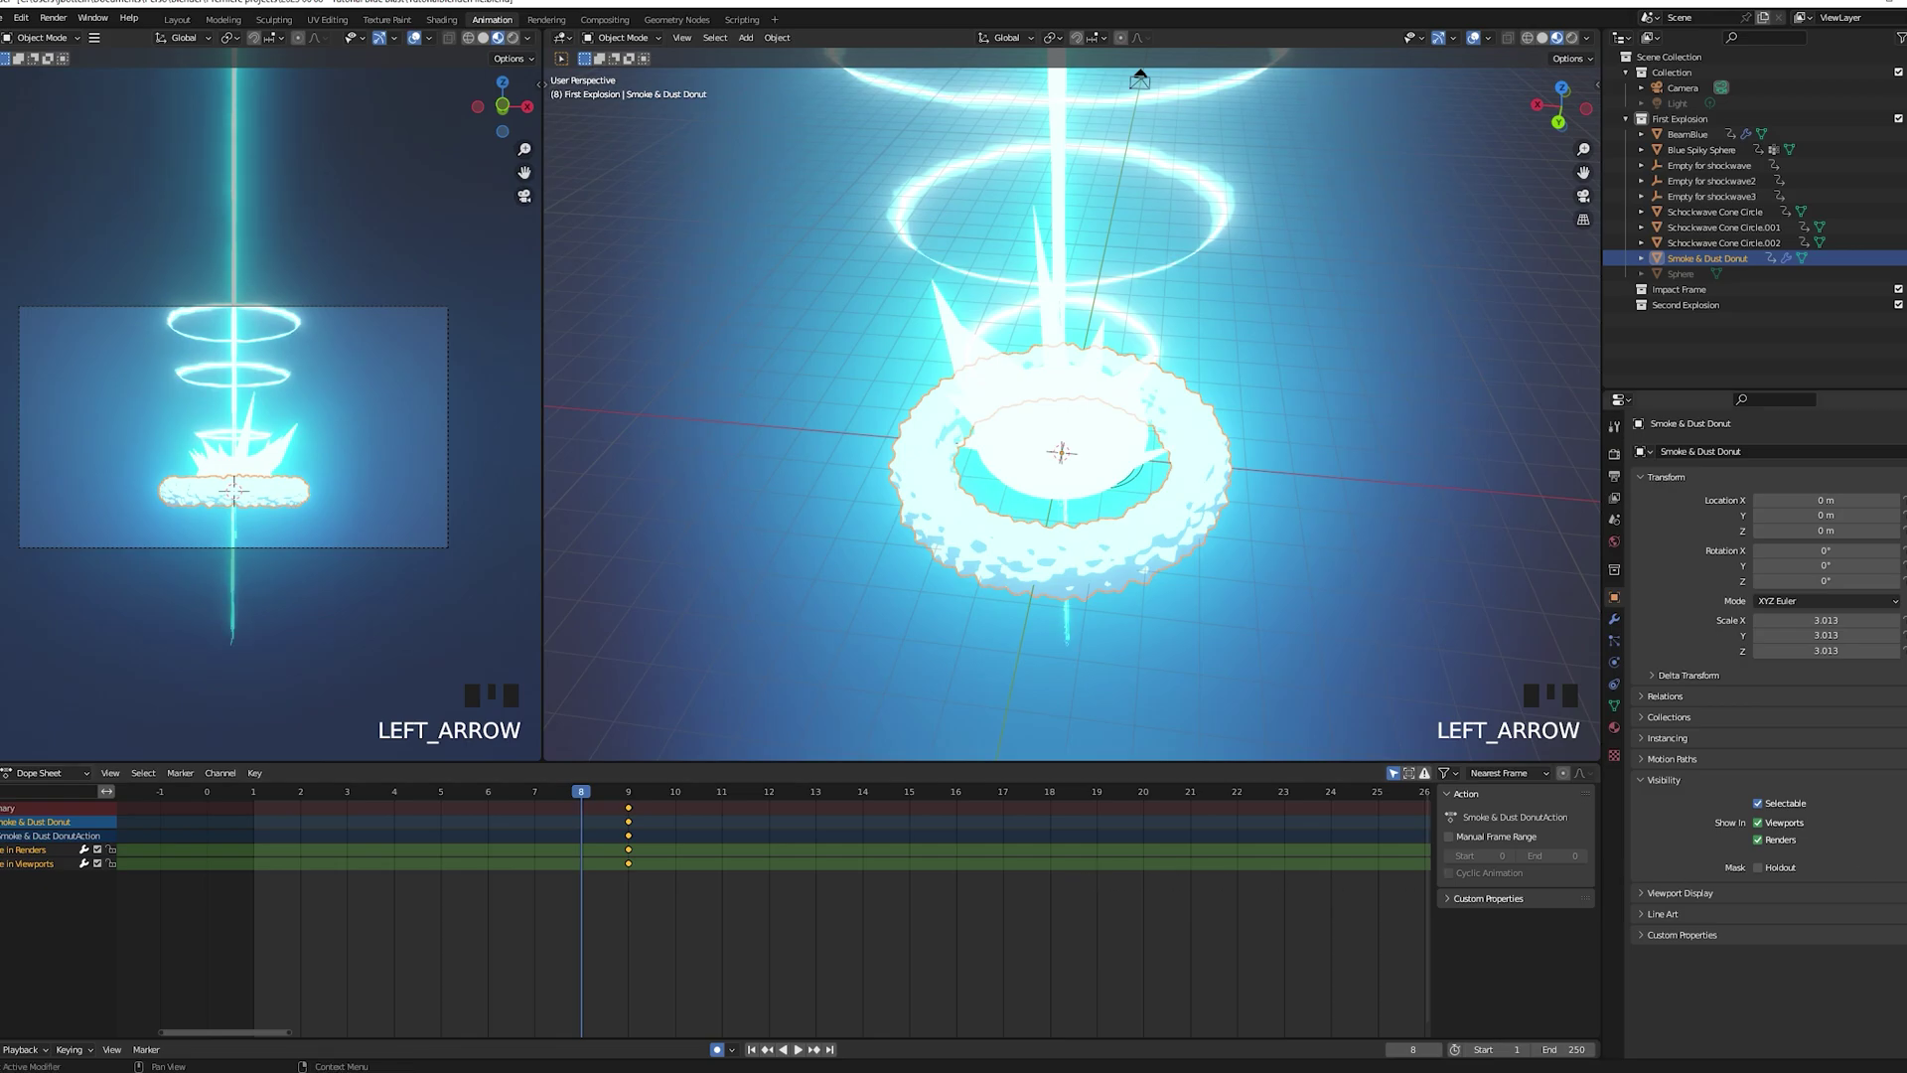
{"action": "left_click", "coordinate": [1767, 840]}
{"action": "left_click", "coordinate": [1763, 823]}
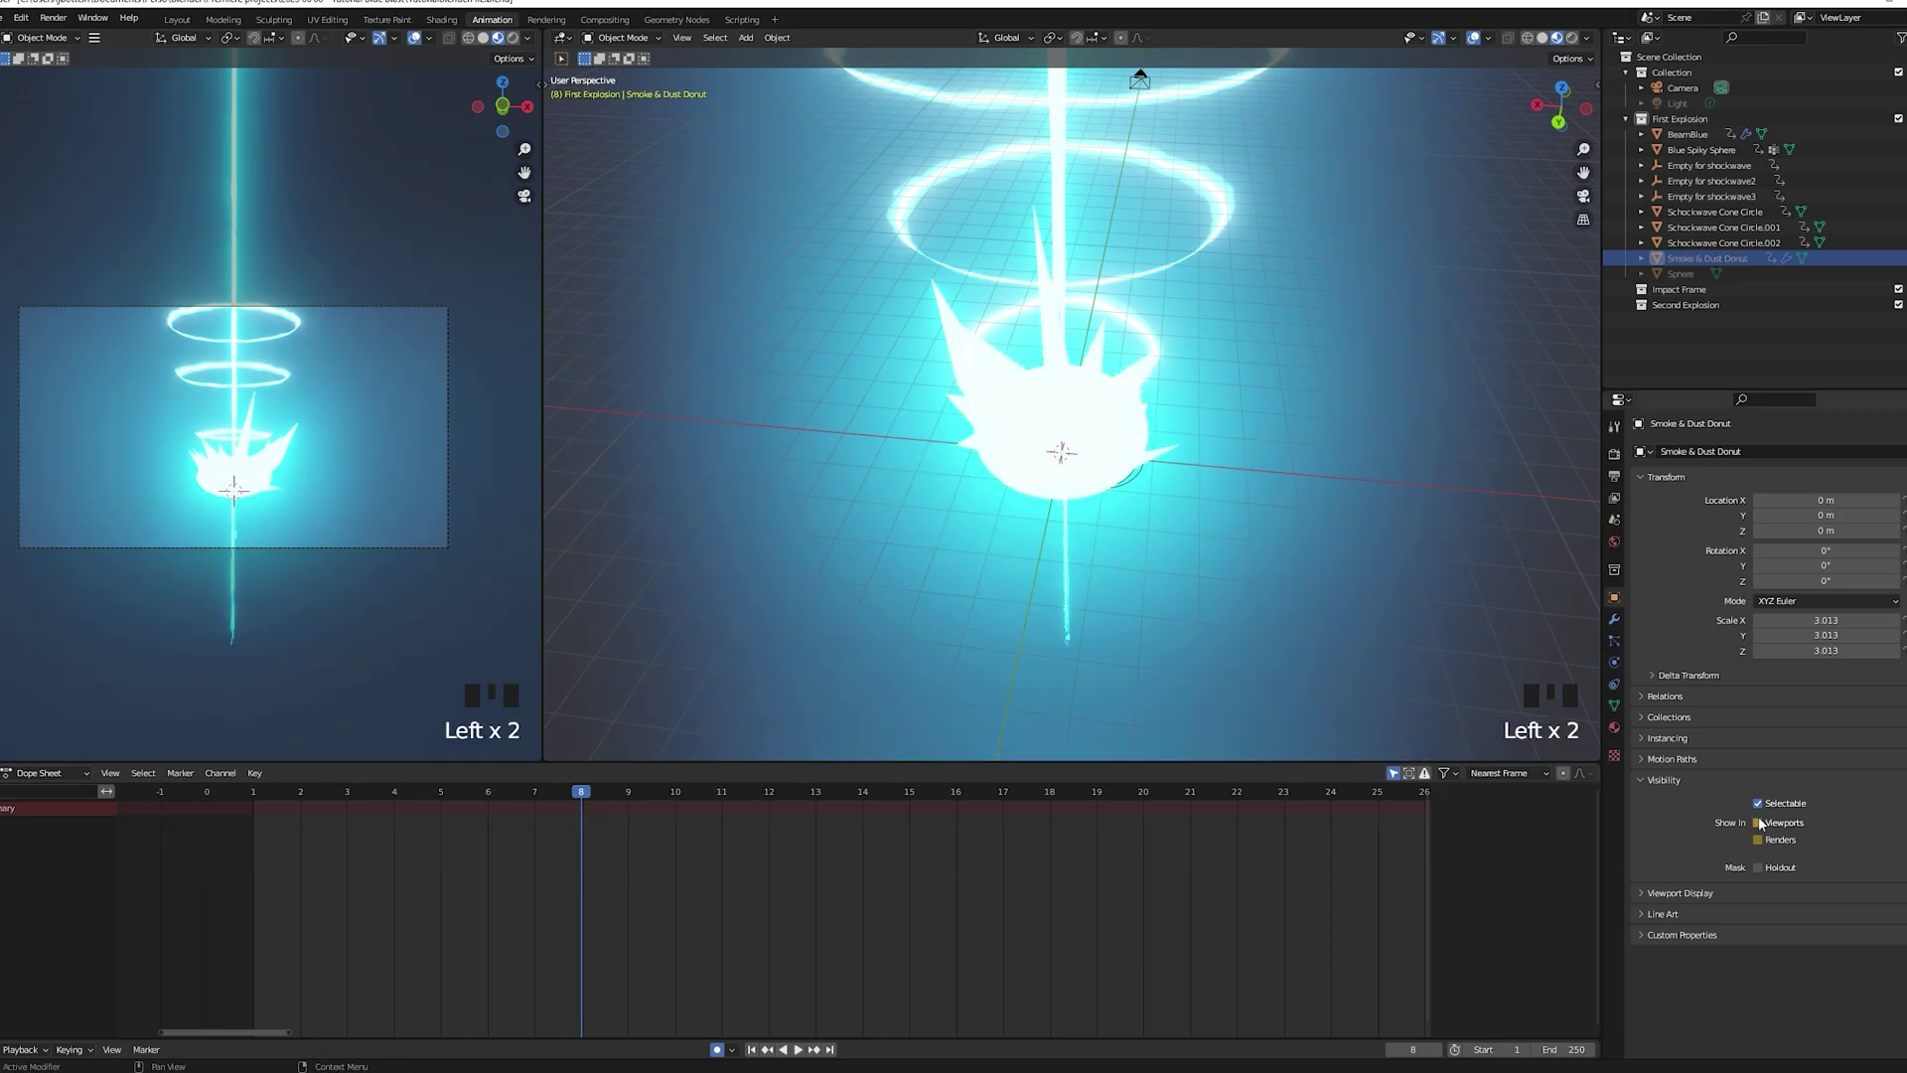
{"action": "key", "text": "Right"}
{"action": "left_click", "coordinate": [1081, 560]}
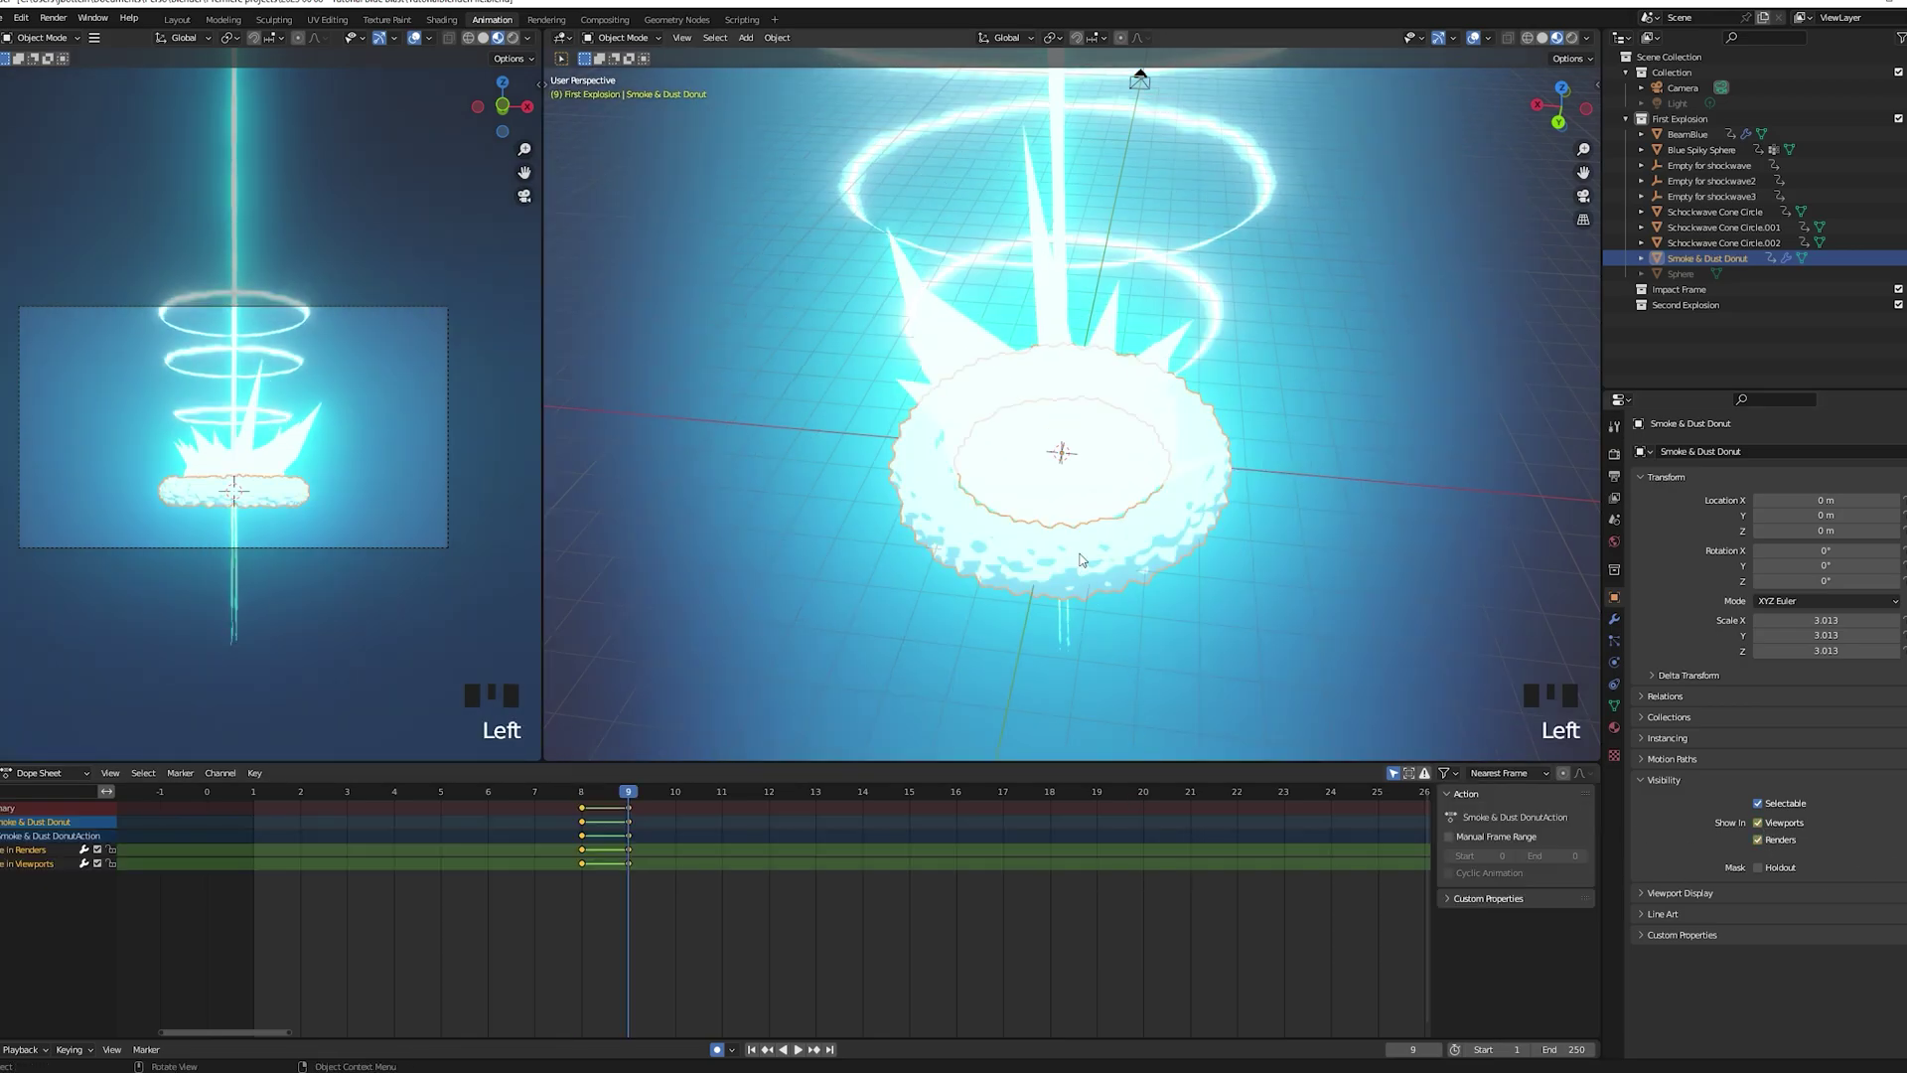
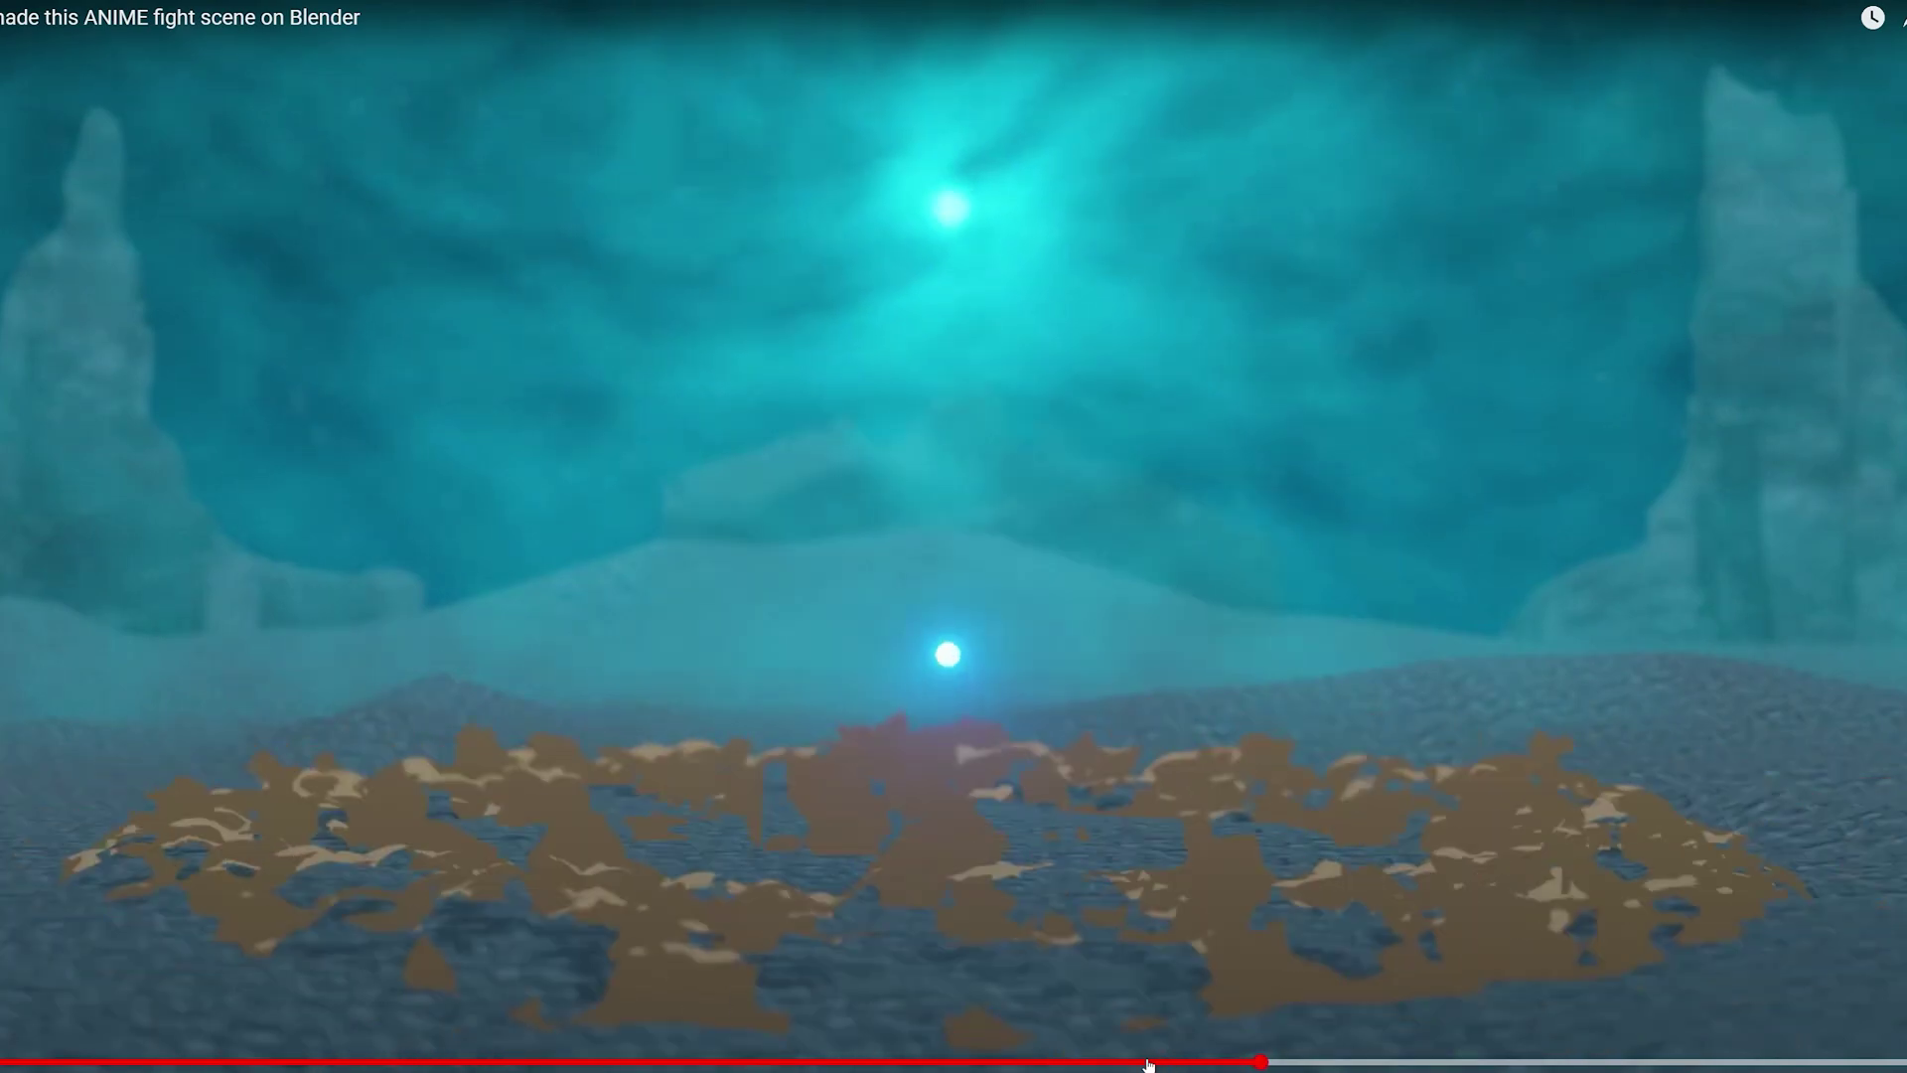
Duplicate the Smoke & Dust Donut in place and go to frame 19
{"action": "key", "text": "shift+d"}
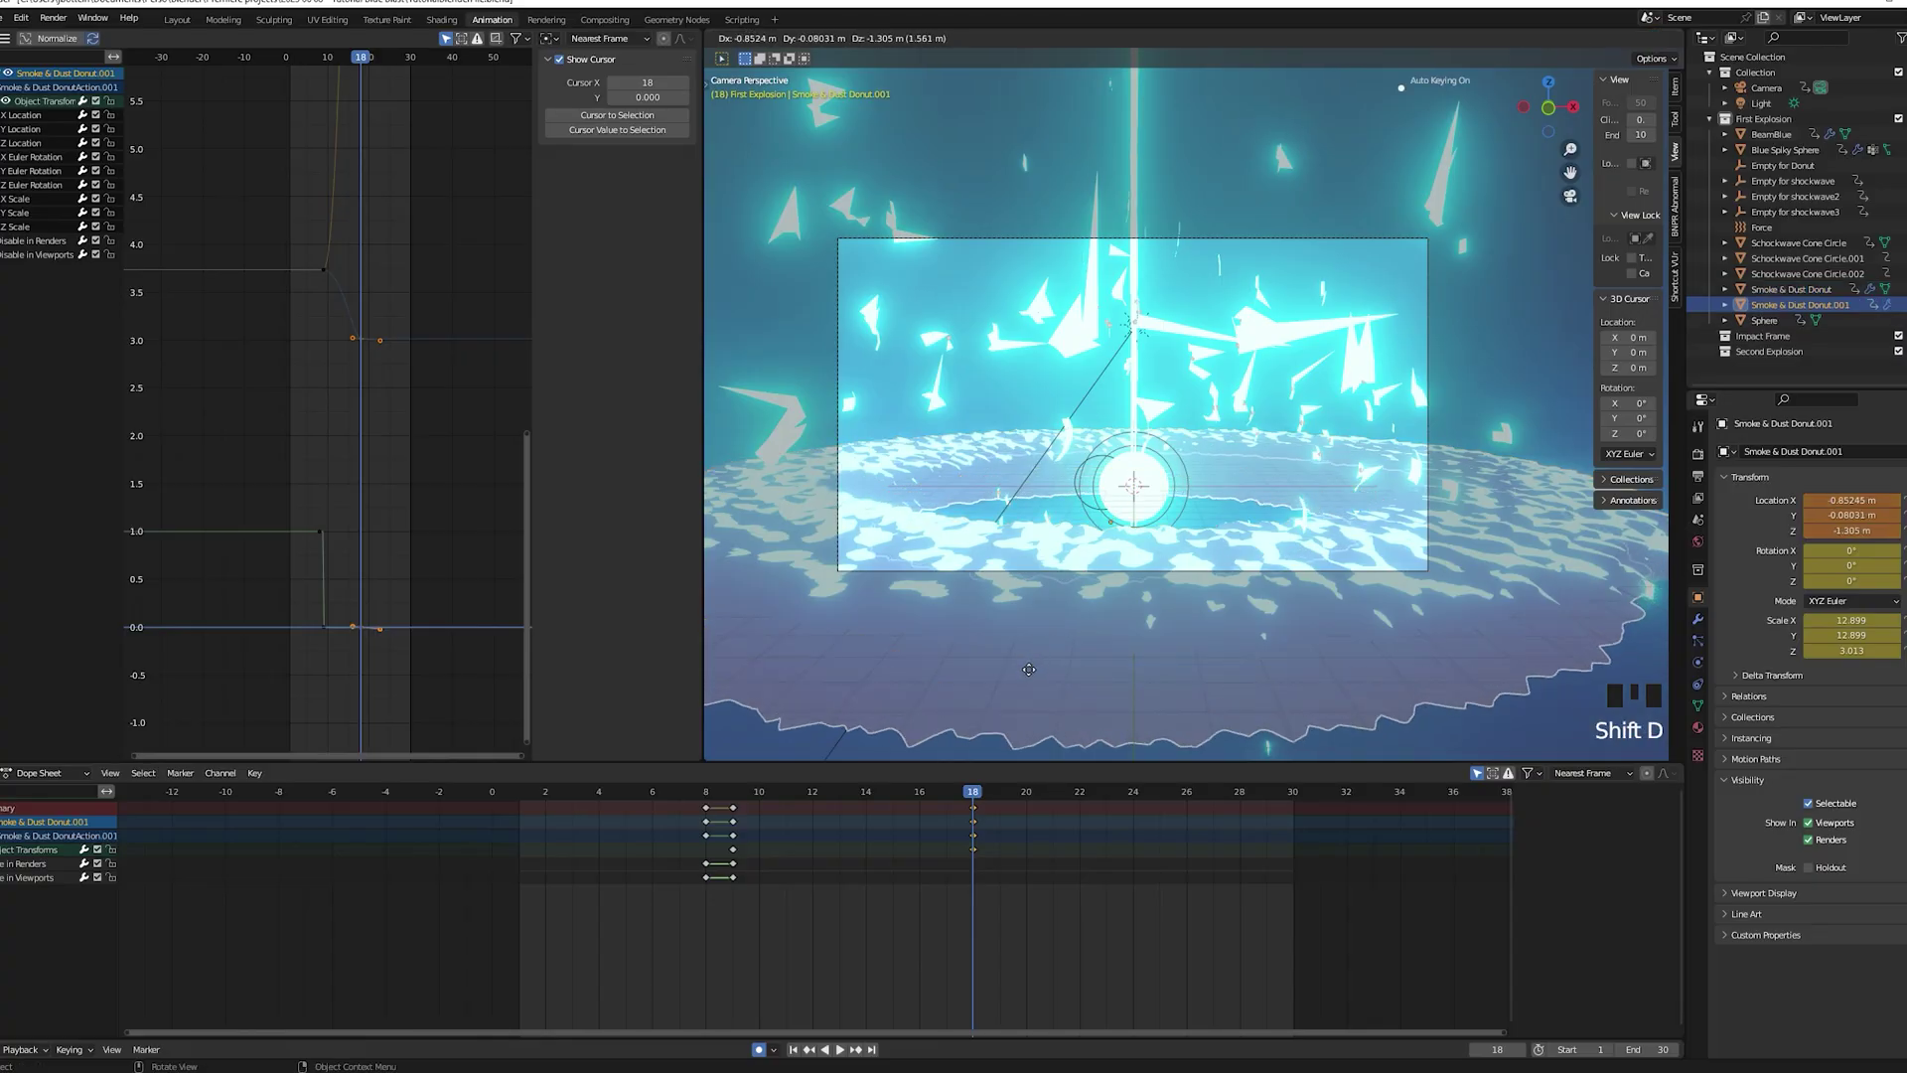
{"action": "key", "text": "Escape"}
{"action": "left_click_drag", "start_coordinate": [977, 796], "coordinate": [999, 792]}
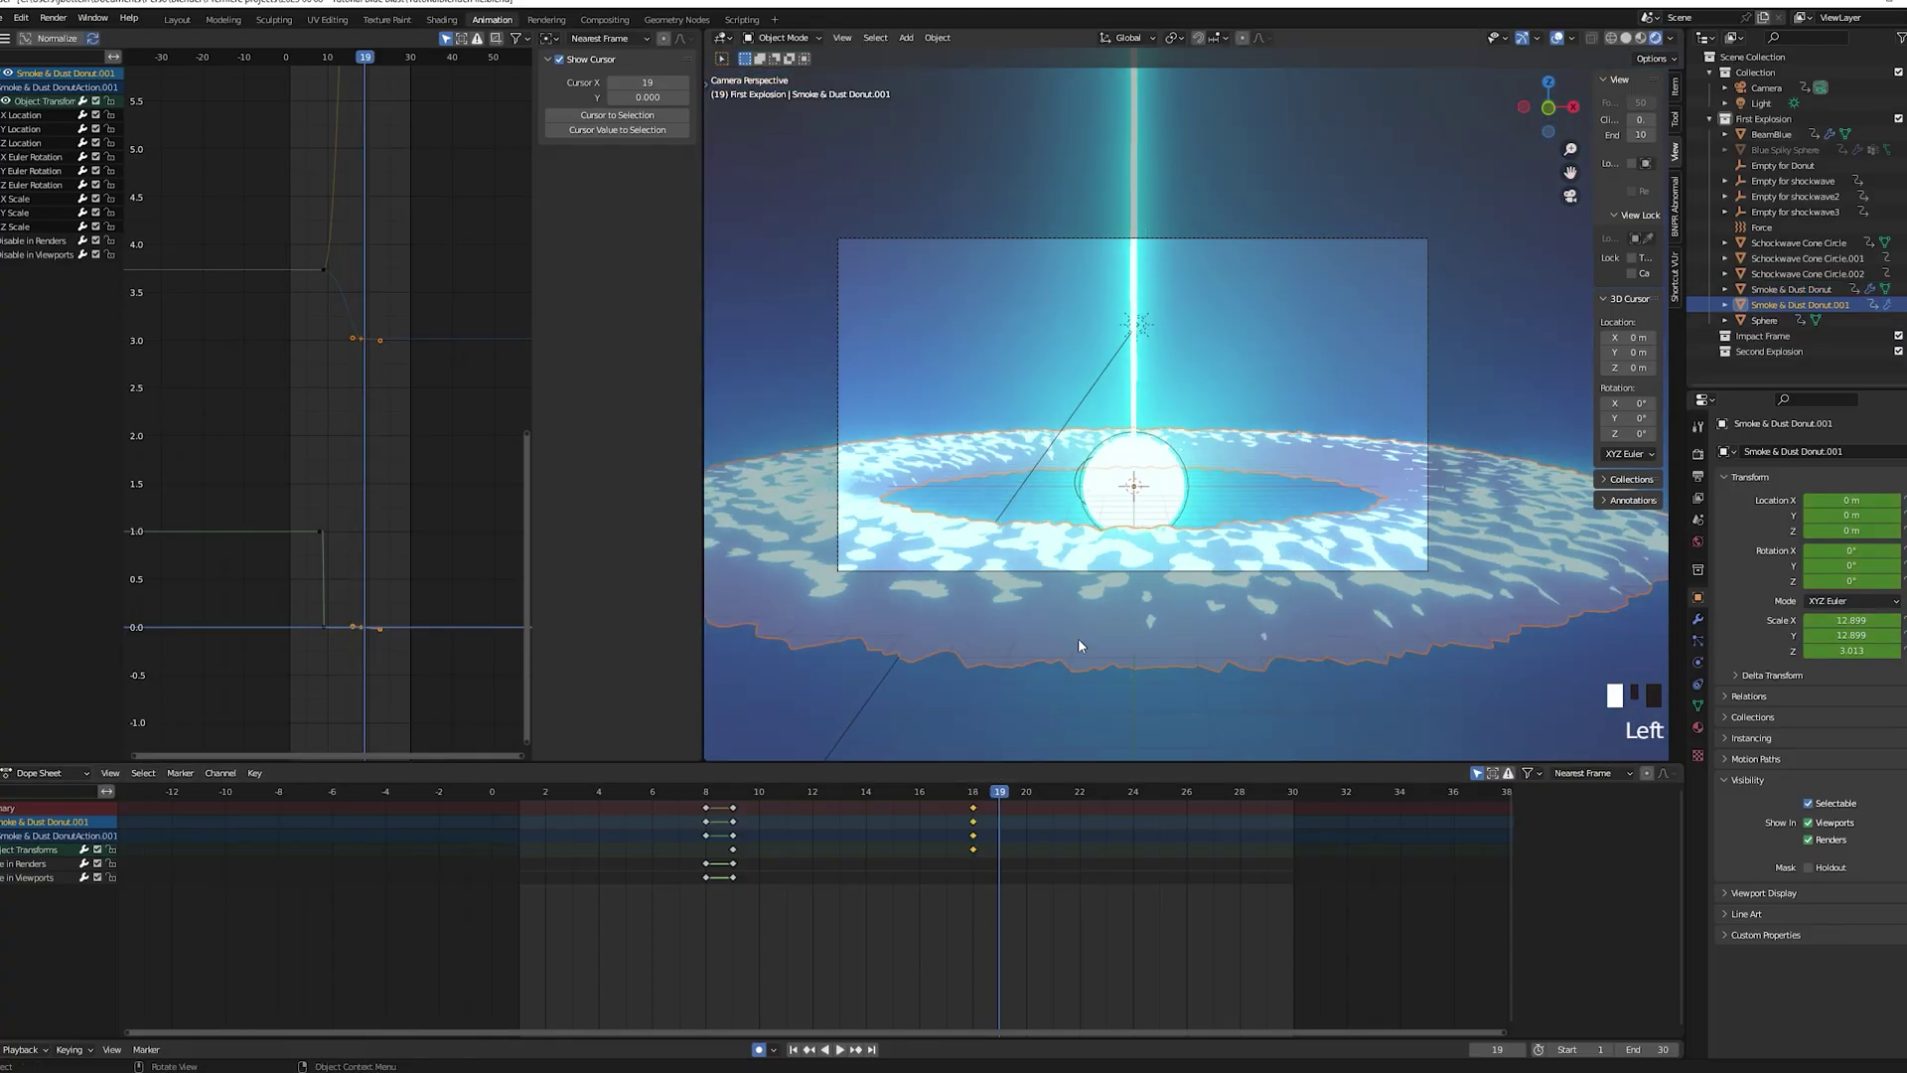
Open the colour of the black ColorRamp stop in the duplicate donut's Smoke Donut.001 material
{"action": "left_click", "coordinate": [1077, 638]}
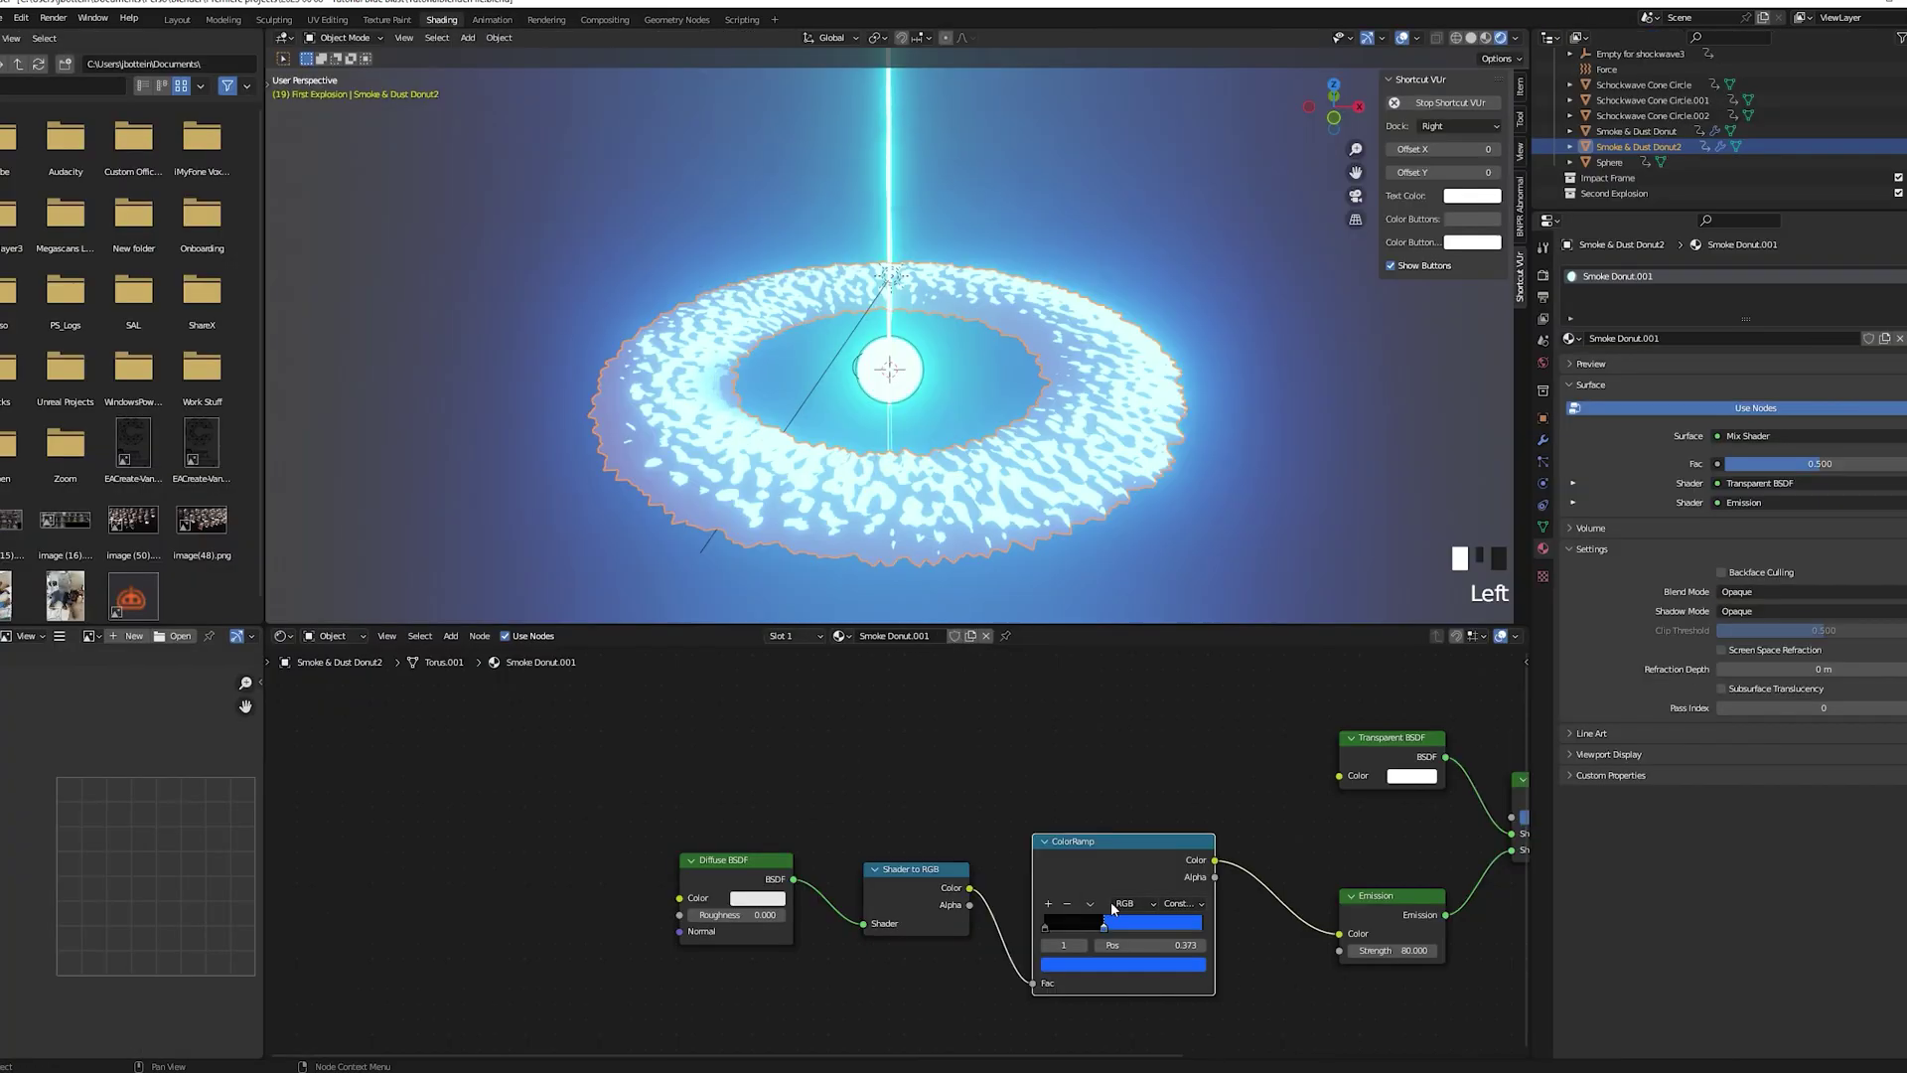
{"action": "left_click", "coordinate": [1093, 965]}
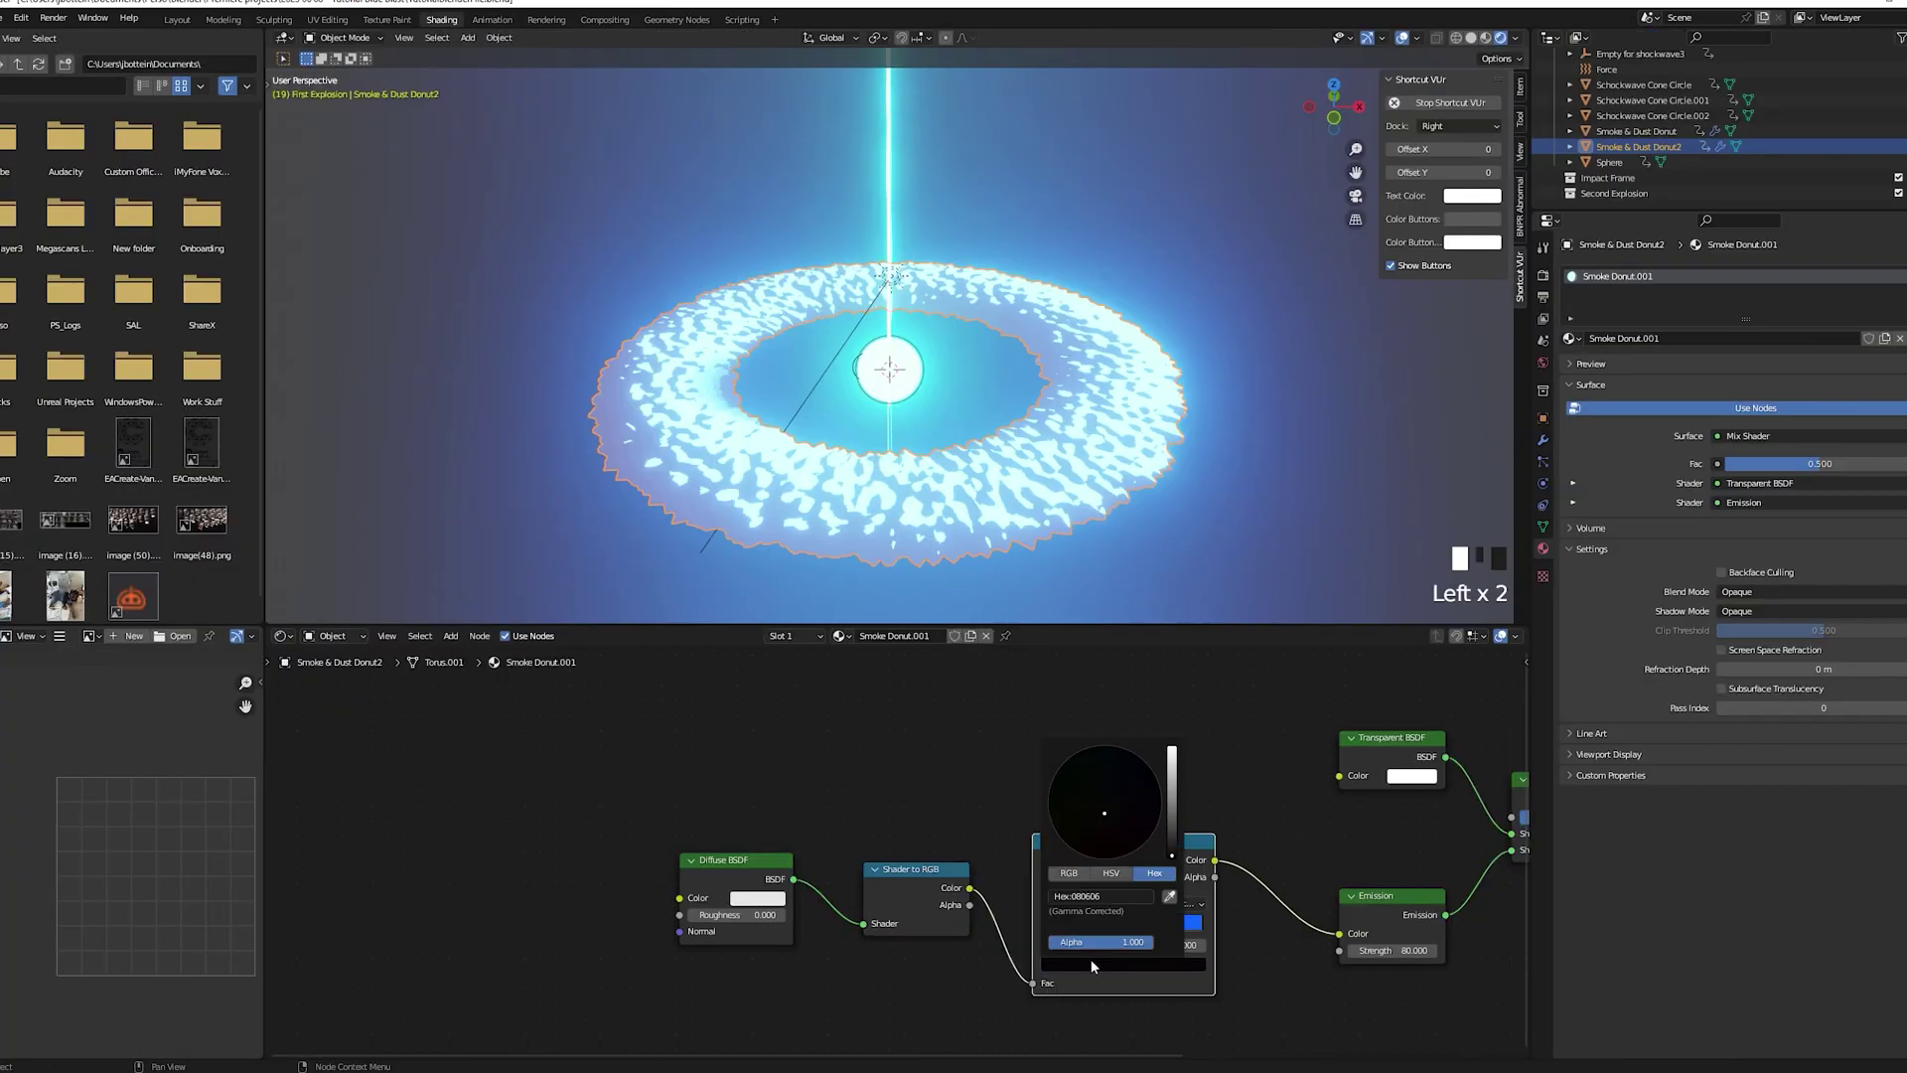
{"action": "key", "text": "Return"}
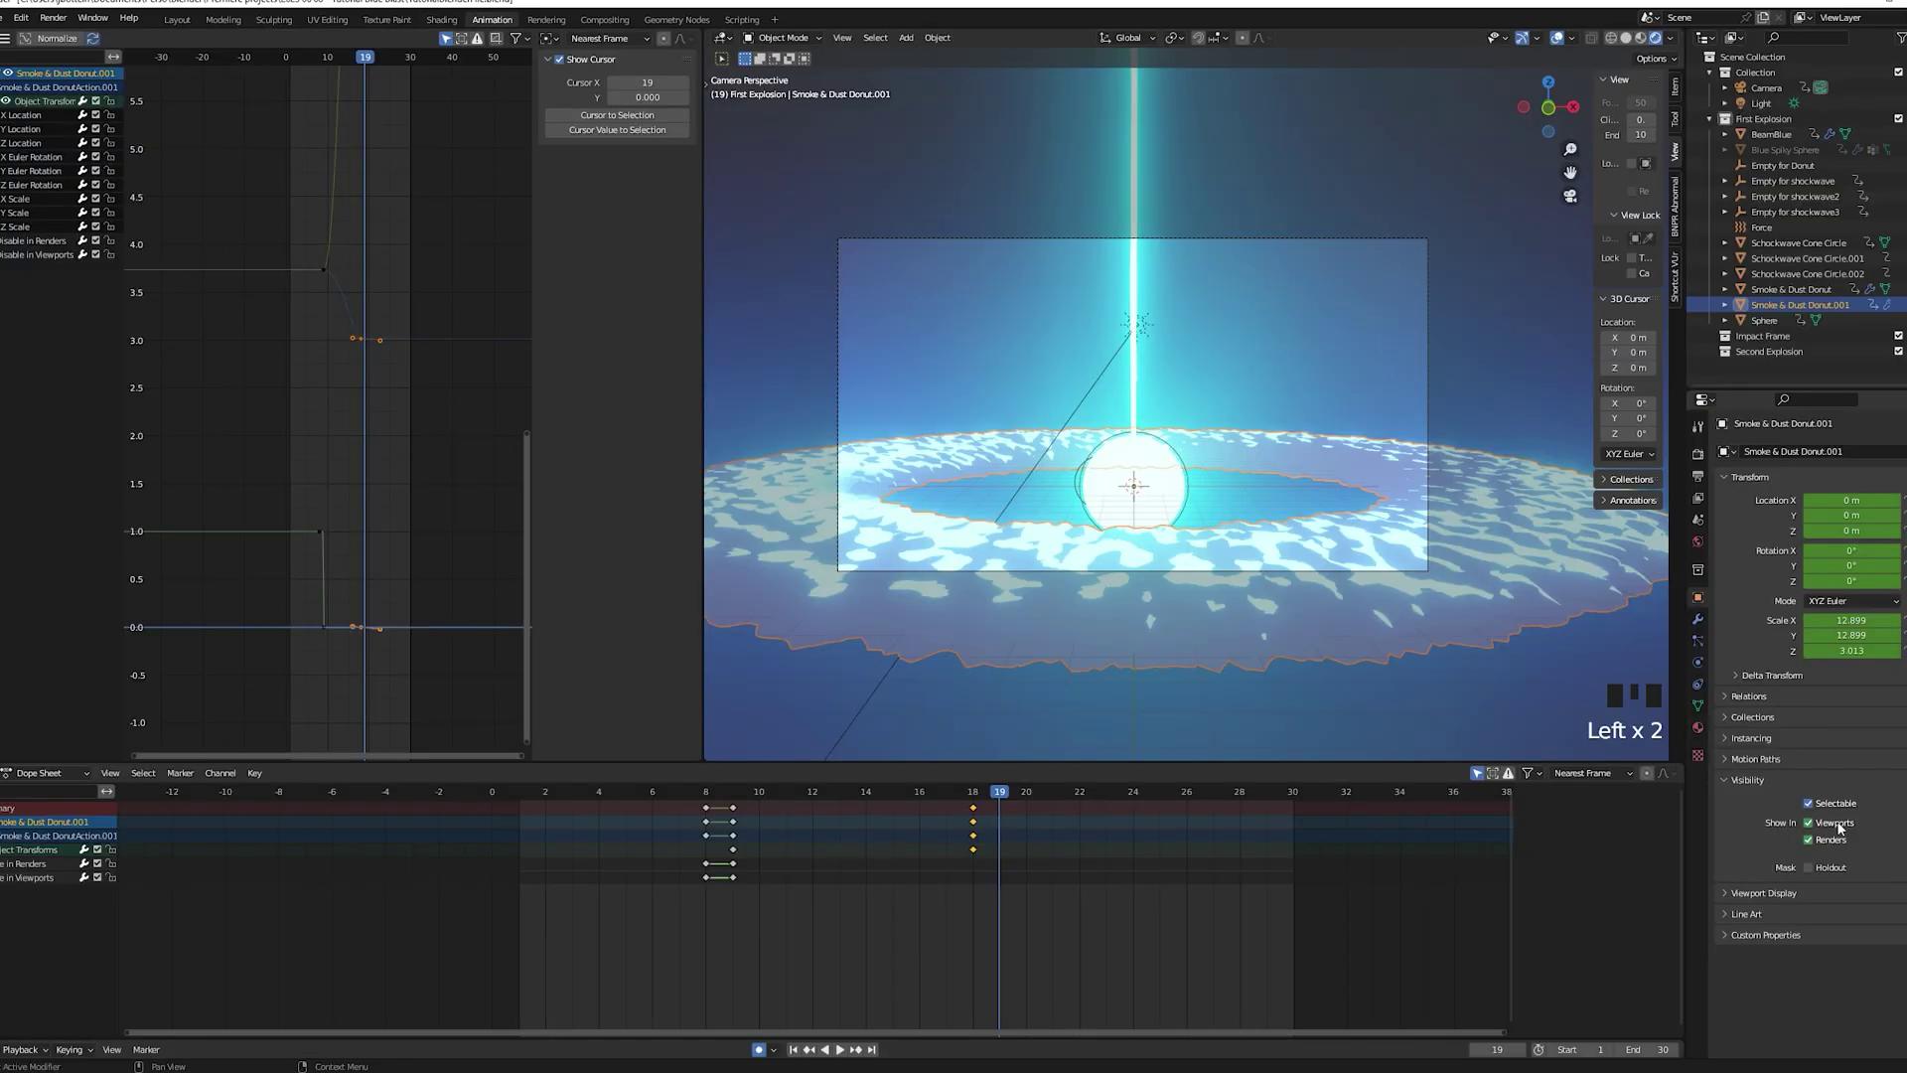
Keyframe the duplicate donut's viewport and render visibility at frame 19 and rename it Smoke & Dust Donut2
{"action": "left_click", "coordinate": [999, 808]}
{"action": "left_click", "coordinate": [1903, 822]}
{"action": "left_click", "coordinate": [1847, 305]}
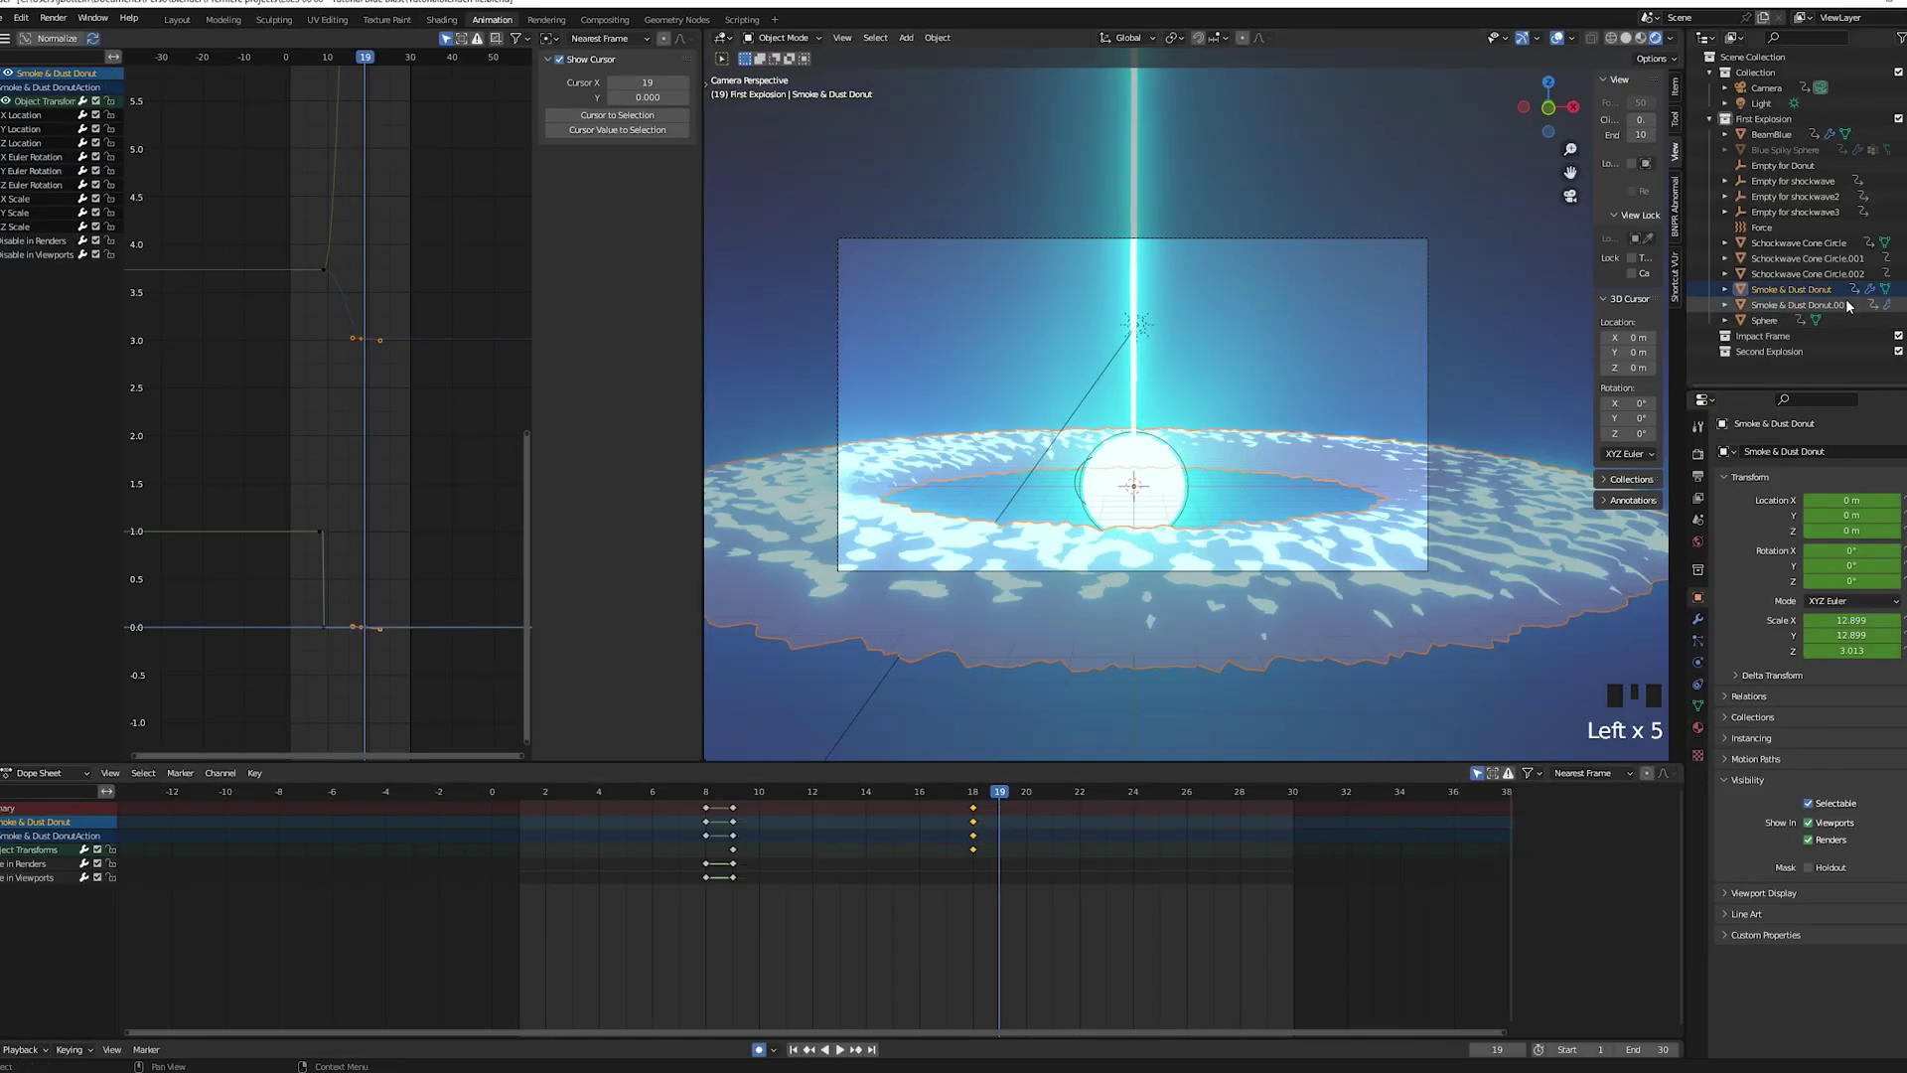
{"action": "double_click", "coordinate": [1853, 305]}
{"action": "left_click", "coordinate": [1854, 306]}
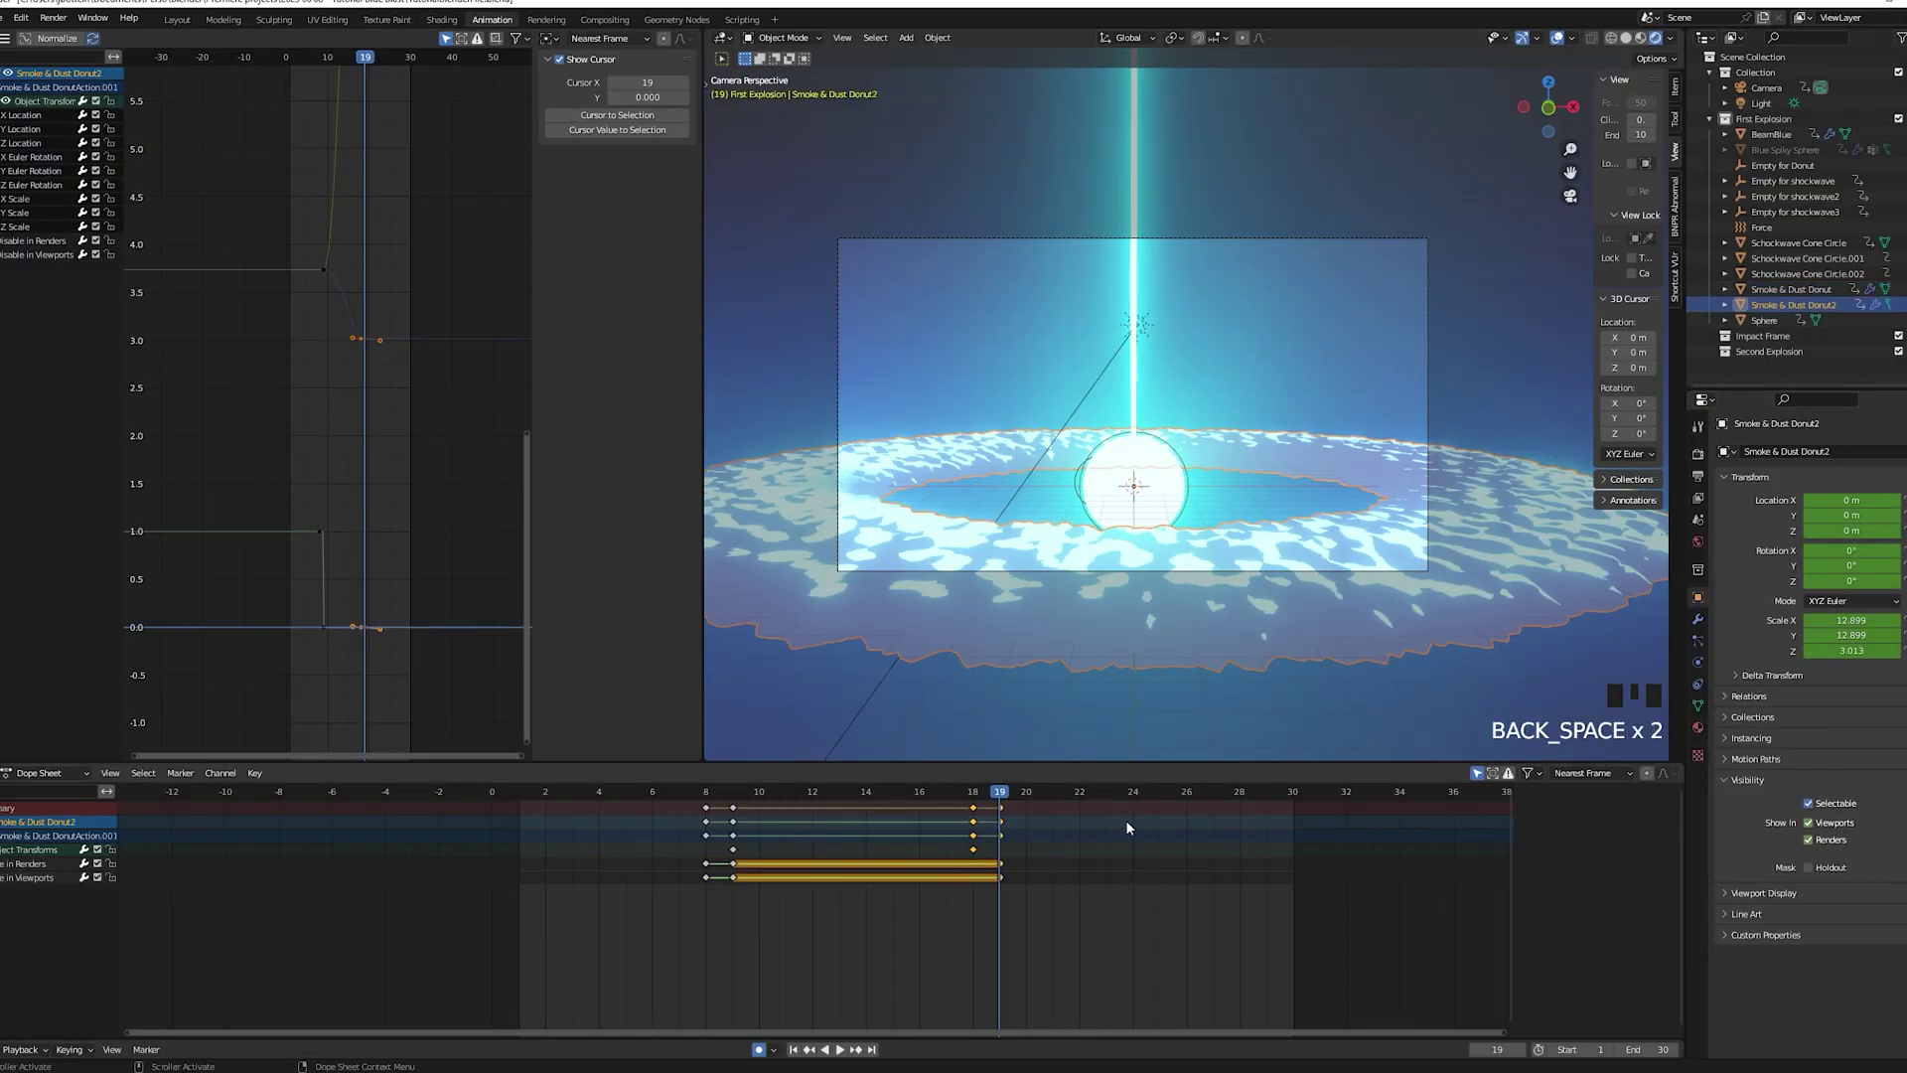
Keyframe the Smoke & Dust Donut's visibility at frame 18 and turn off its viewport and render display at frame 19
{"action": "key", "text": "Left"}
{"action": "left_click", "coordinate": [1589, 666]}
{"action": "left_click", "coordinate": [1589, 665]}
{"action": "left_click", "coordinate": [1484, 578]}
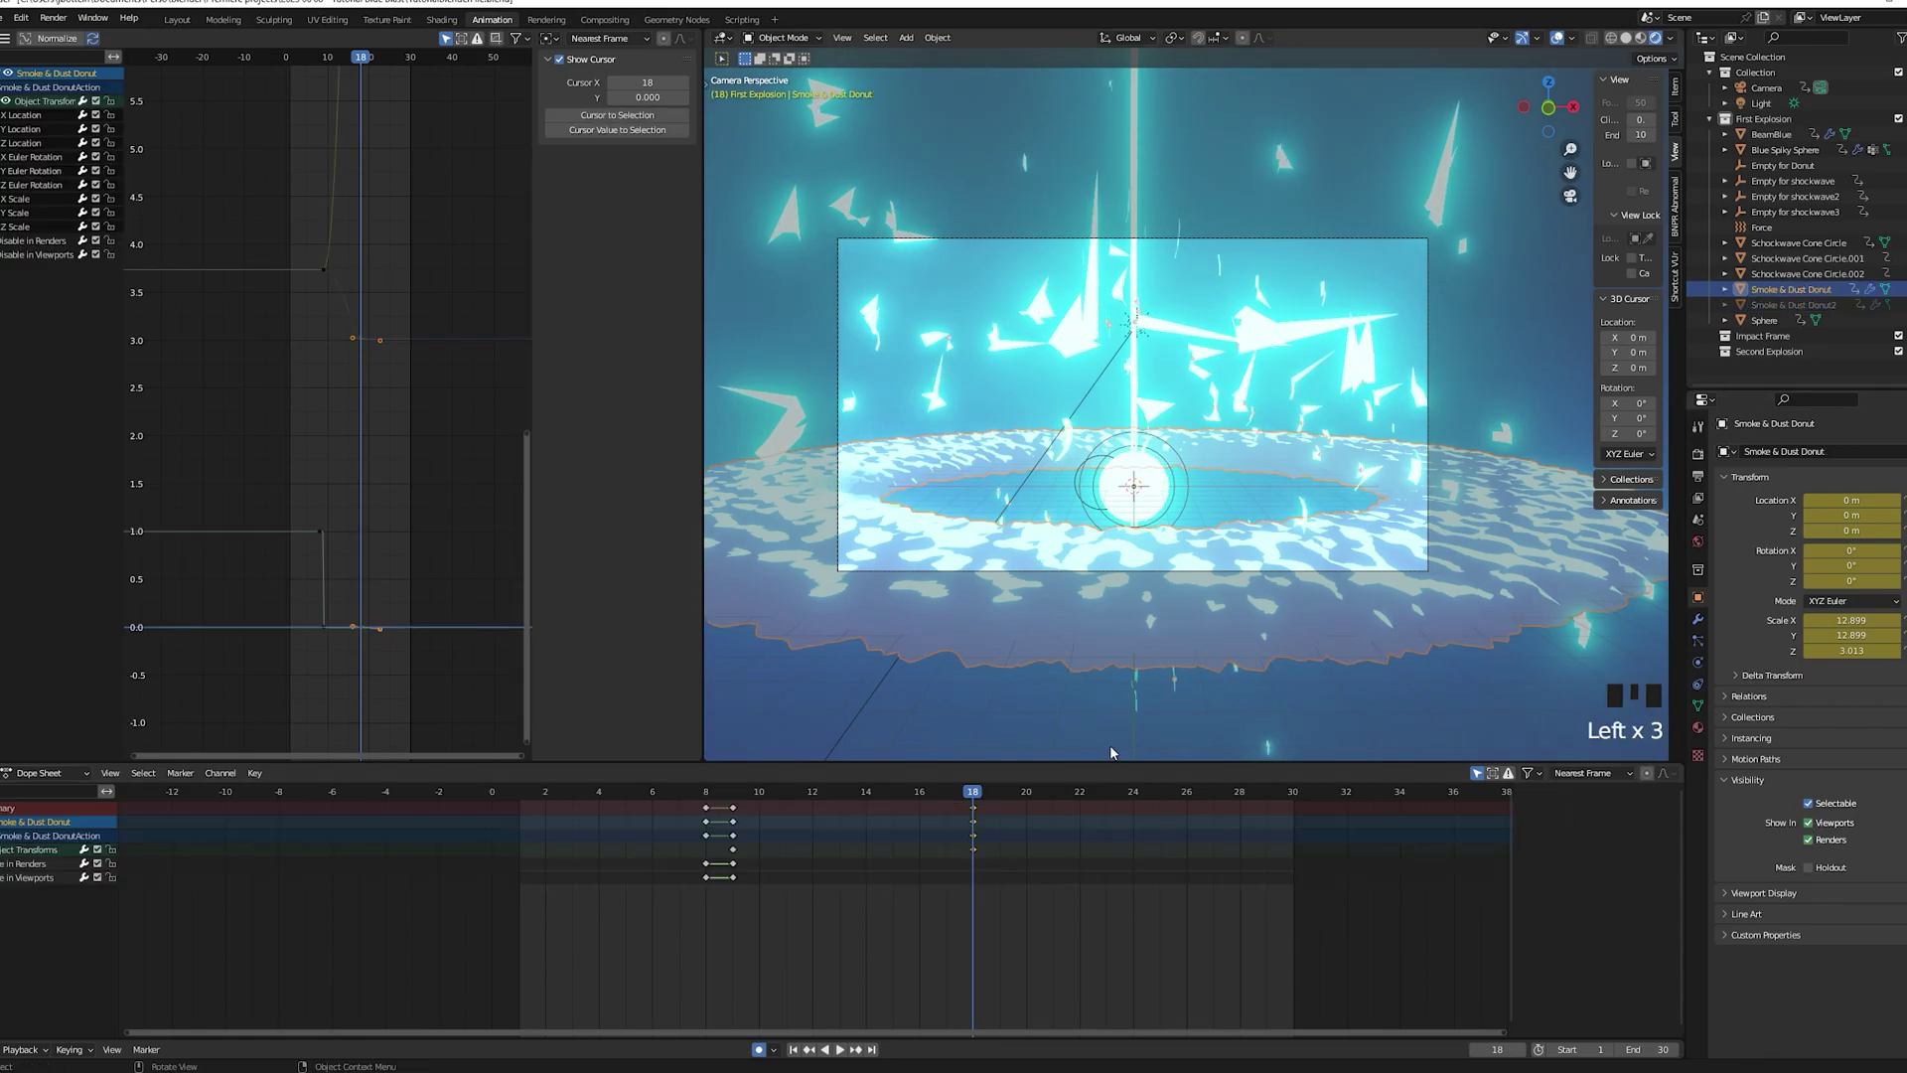
{"action": "key", "text": "i"}
{"action": "key", "text": "i"}
{"action": "key", "text": "Right"}
{"action": "left_click", "coordinate": [1833, 845]}
{"action": "left_click", "coordinate": [1808, 823]}
{"action": "left_click", "coordinate": [1808, 839]}
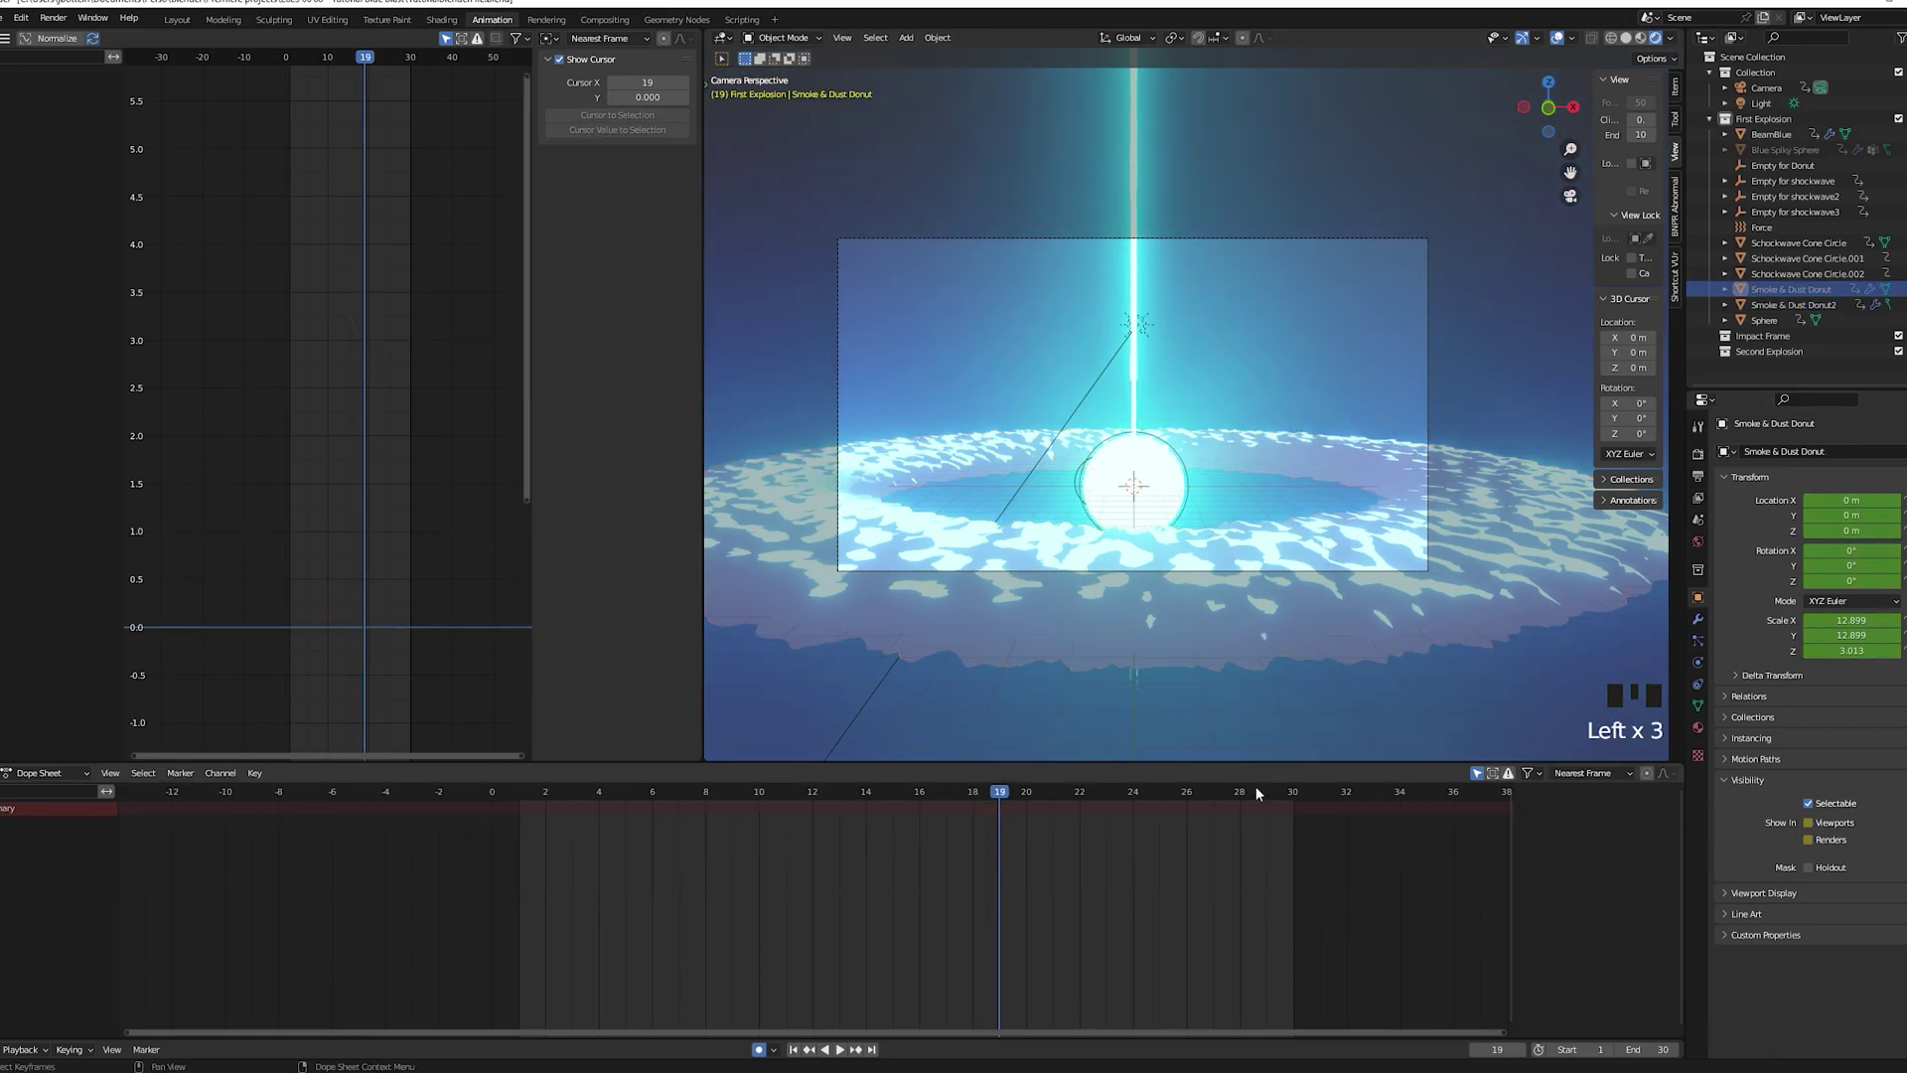
Shrink Smoke & Dust Donut2 at frame 28 to a scale of about 3.594 in X and Y and 0.840 in Z
{"action": "left_click", "coordinate": [1790, 305]}
{"action": "left_click", "coordinate": [440, 20]}
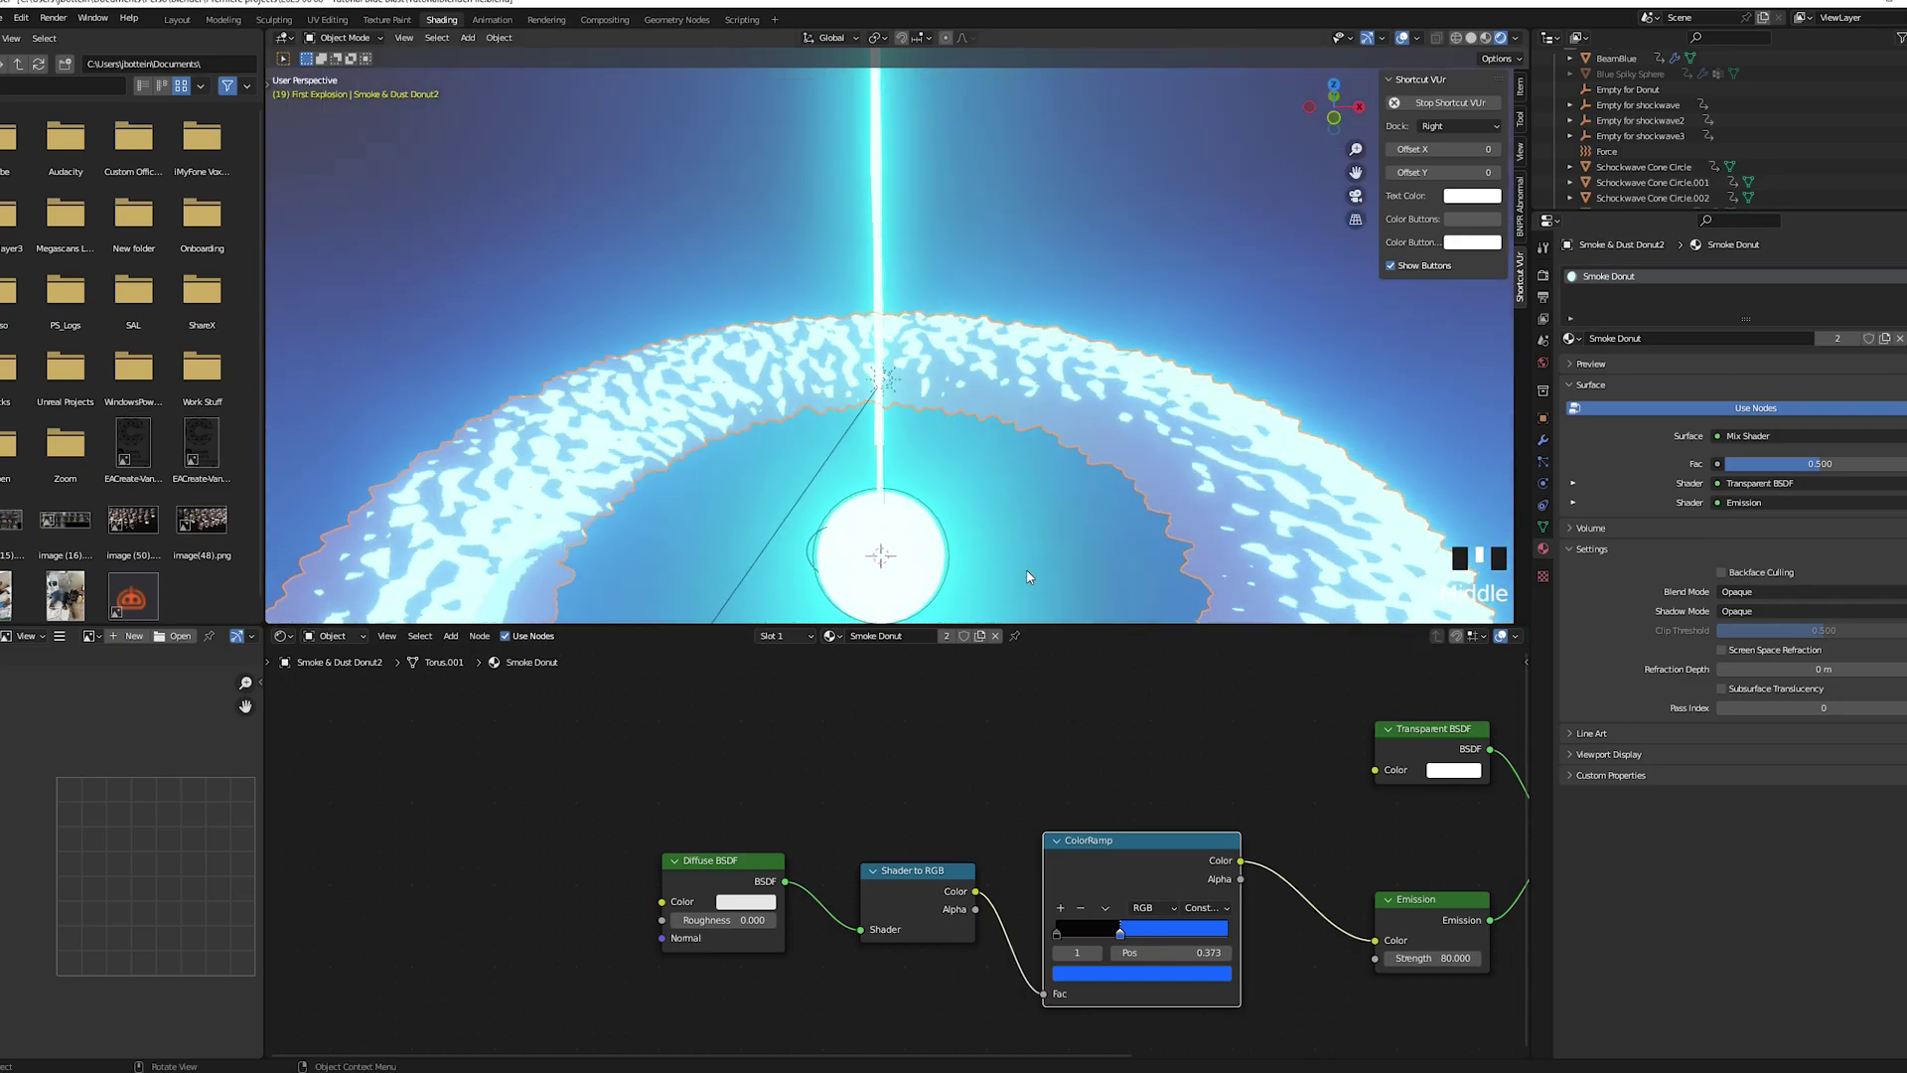
{"action": "key", "text": "s"}
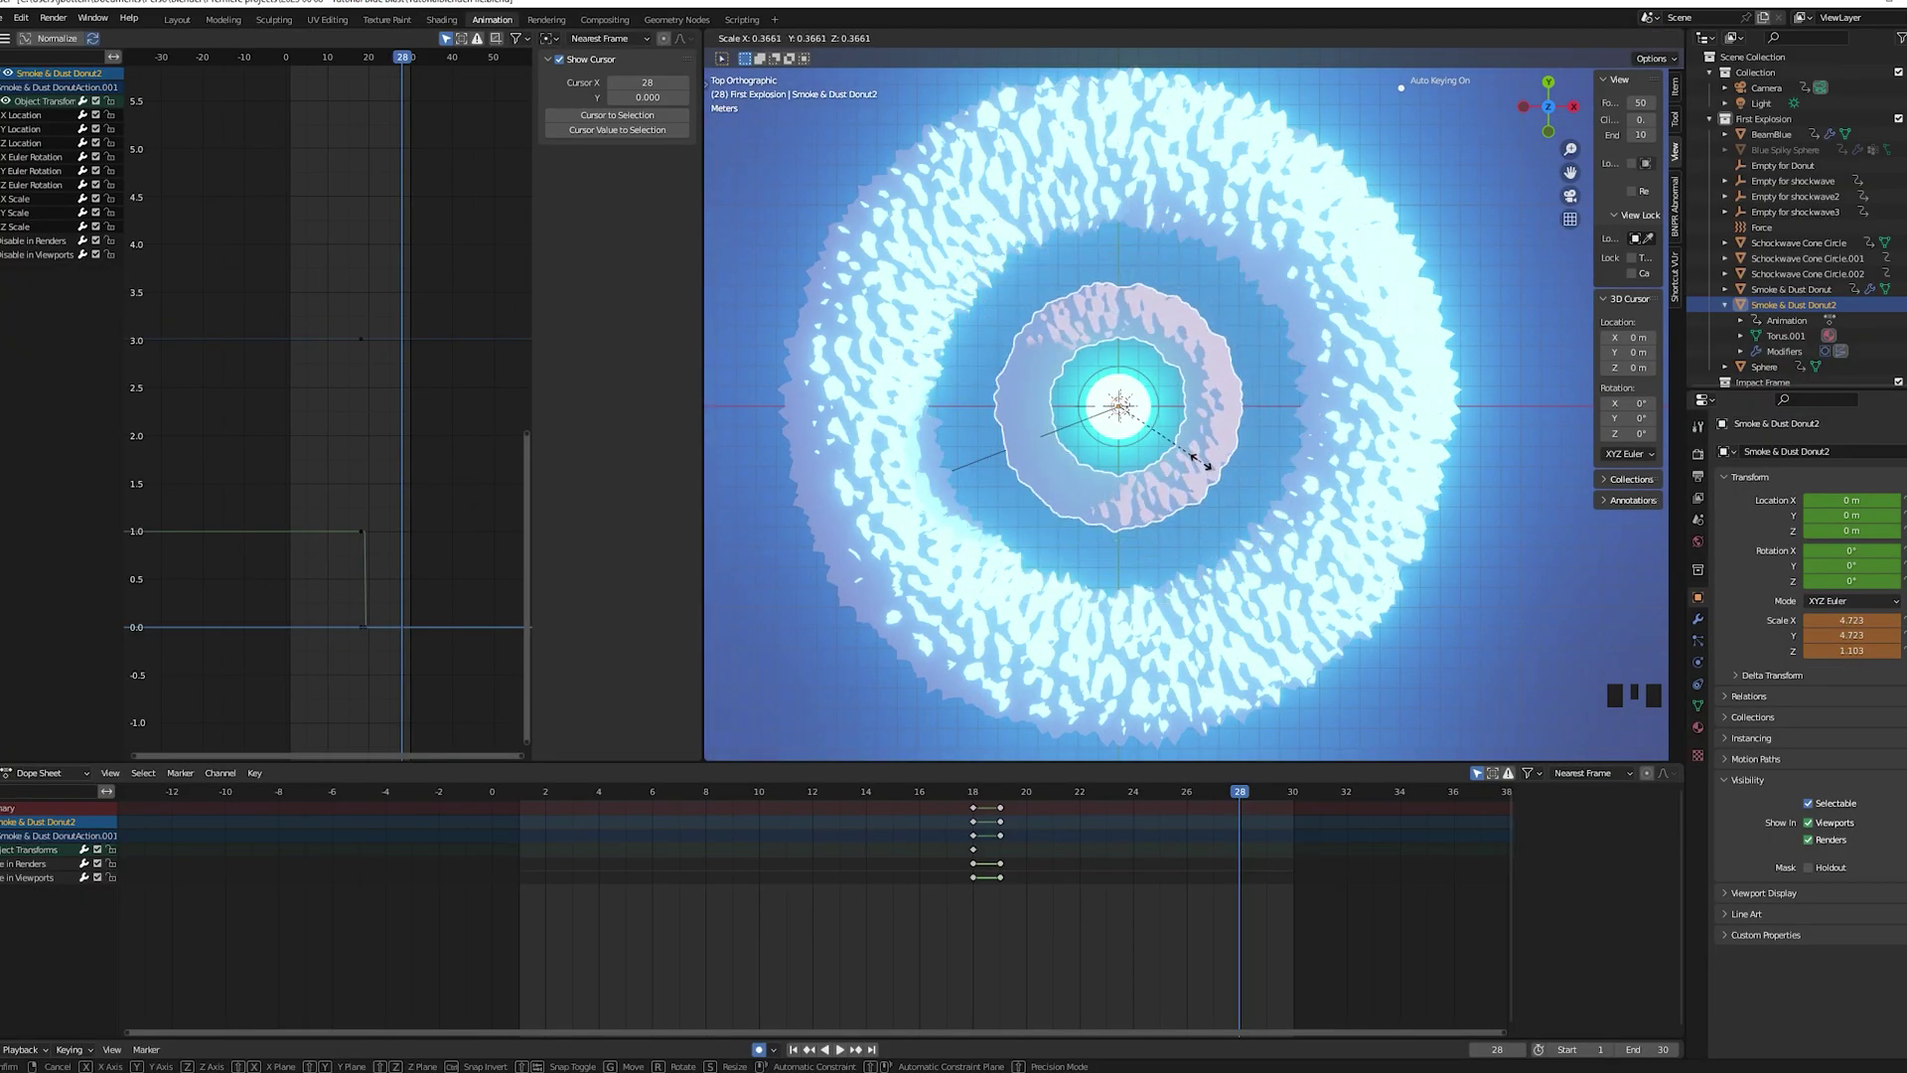
{"action": "left_click", "coordinate": [1172, 448]}
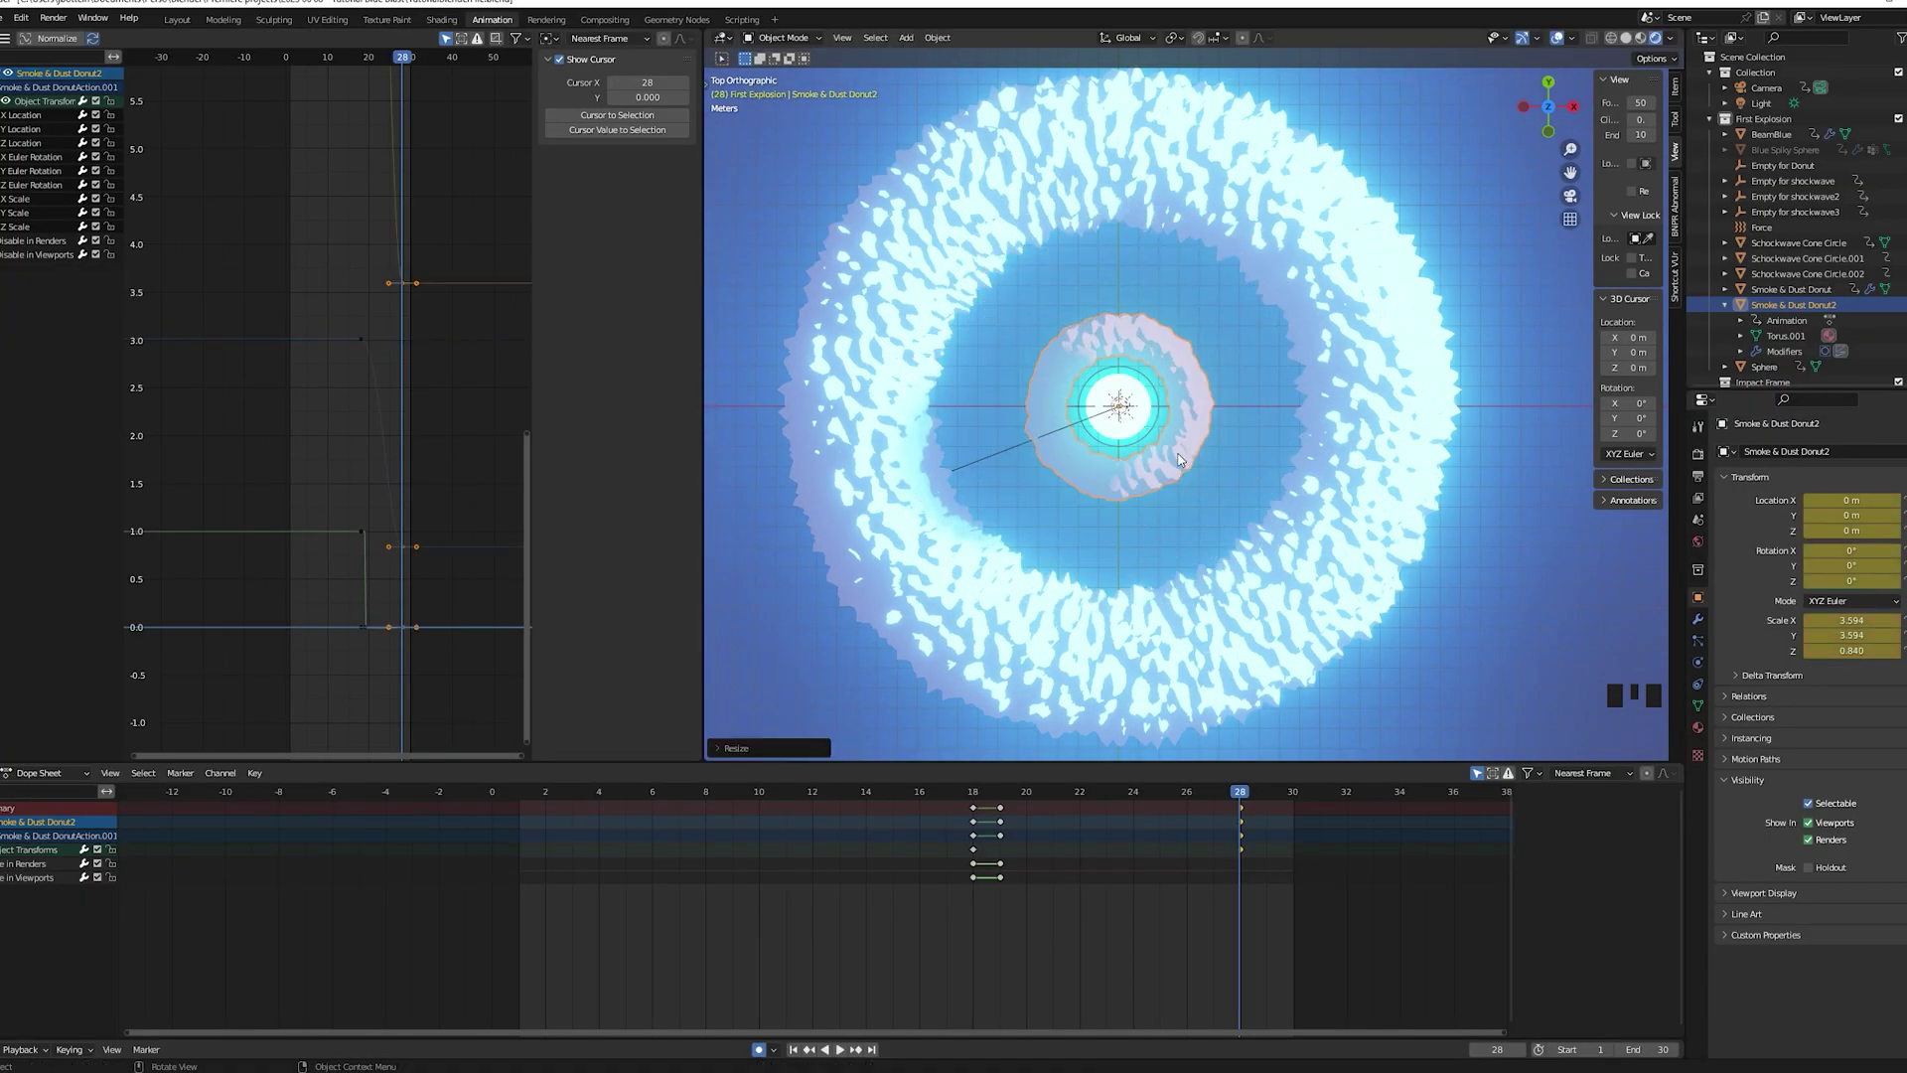
Reselect the Smoke & Dust Donut and hide it again in renders and viewports at frame 19
{"action": "left_click", "coordinate": [1321, 602]}
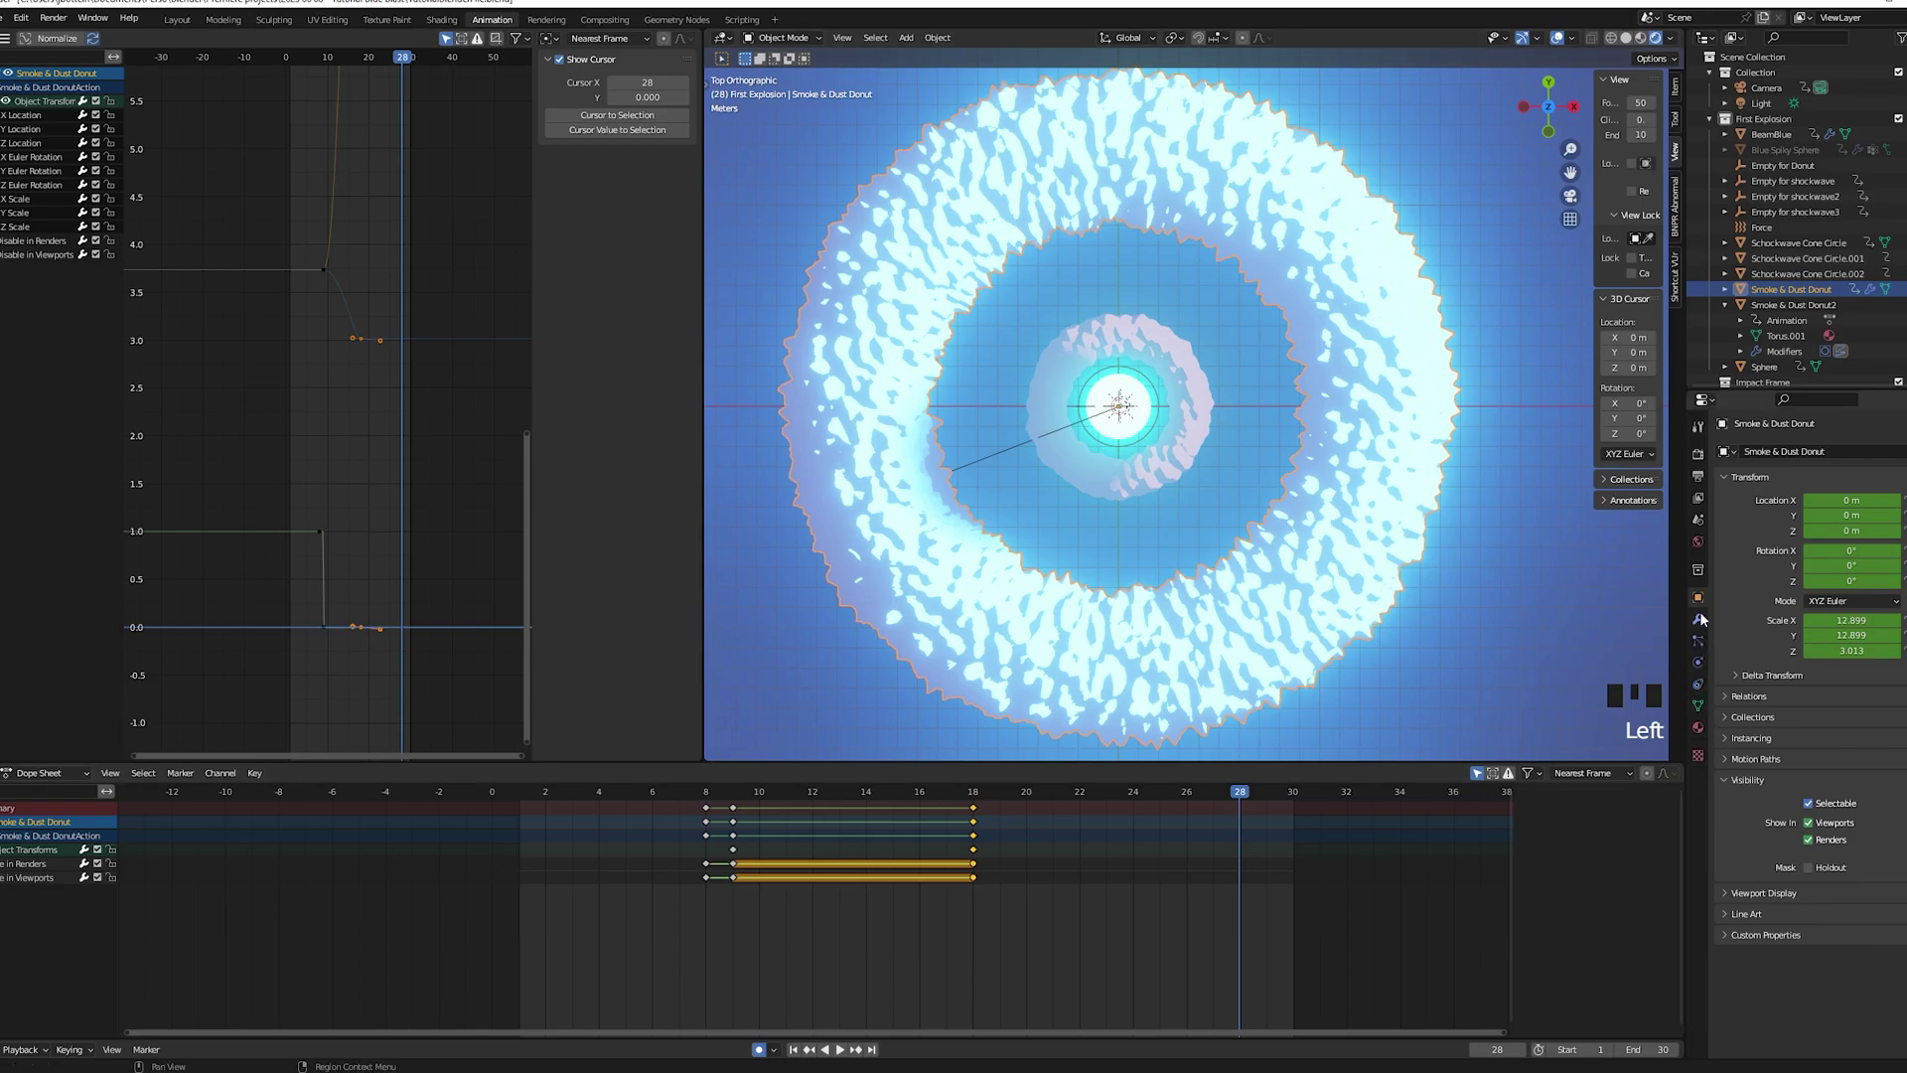
{"action": "left_click_drag", "start_coordinate": [1192, 792], "coordinate": [980, 792]}
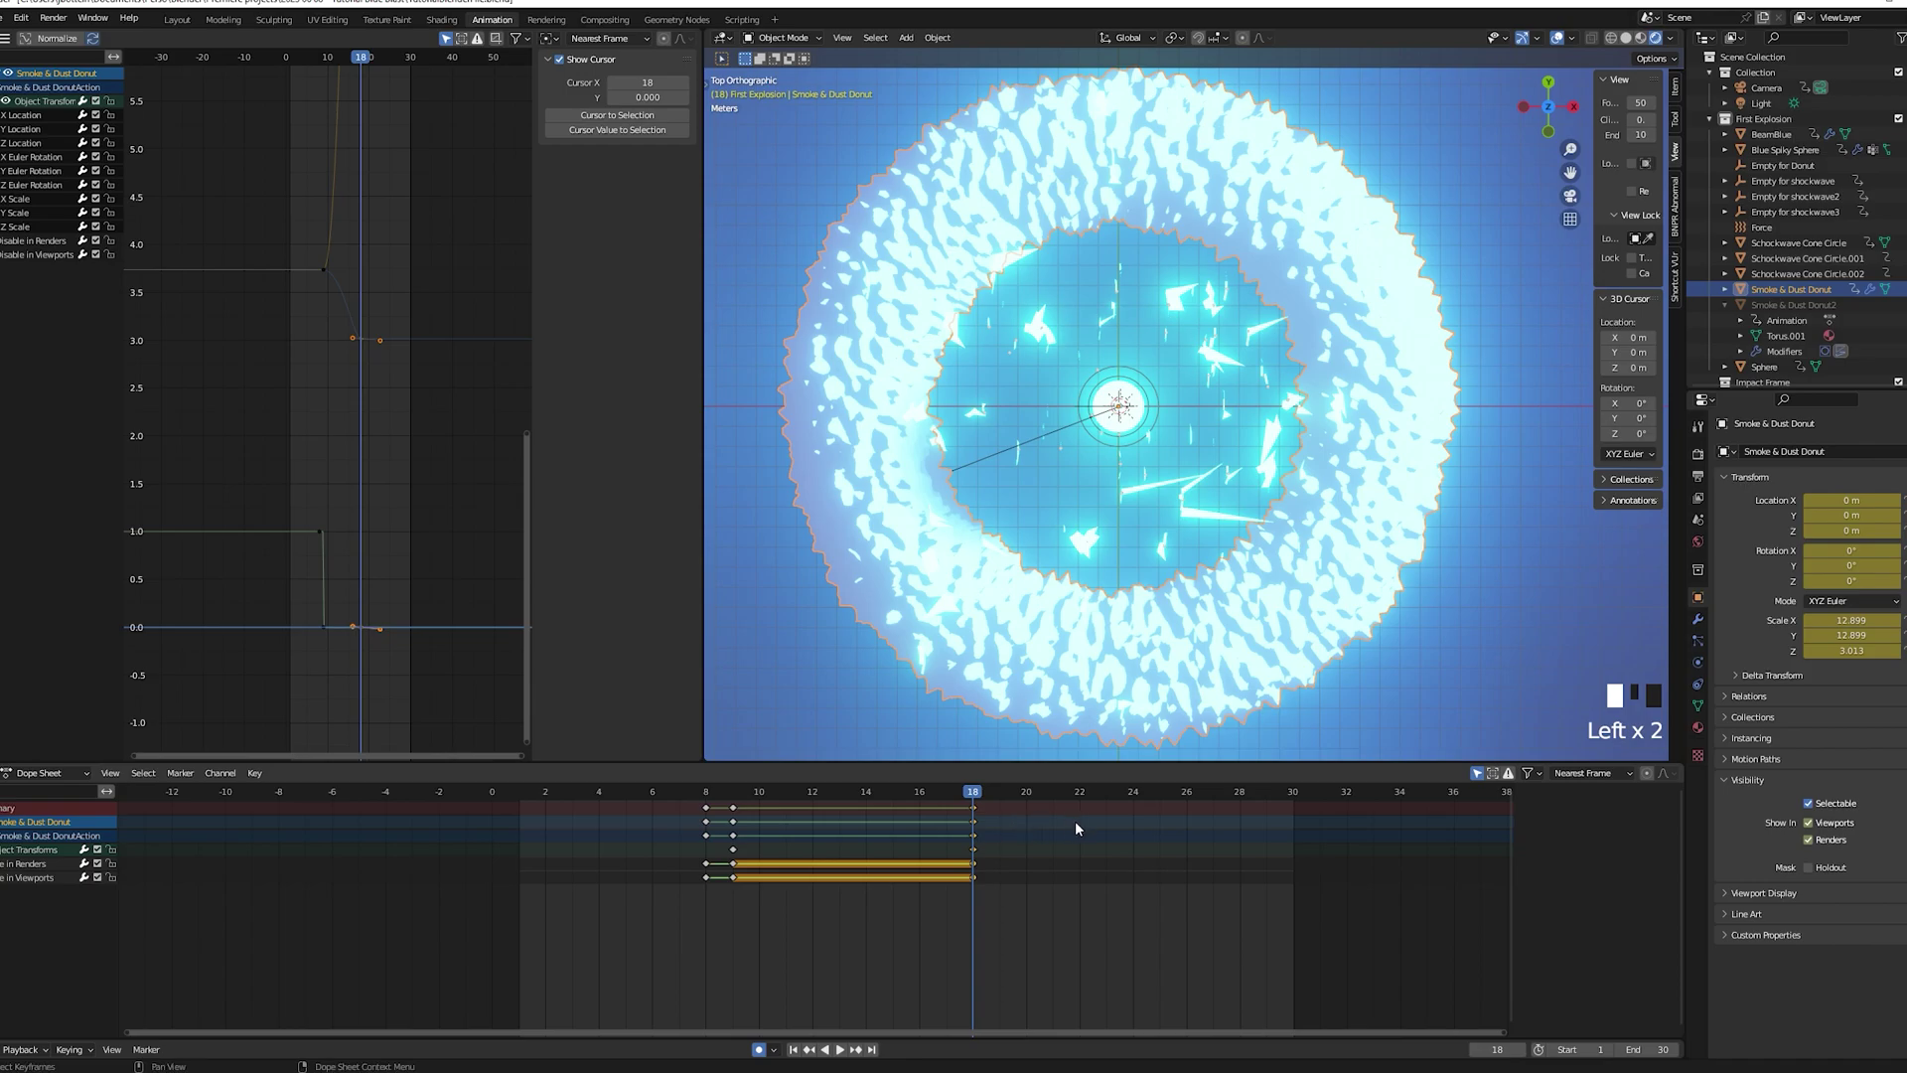
{"action": "key", "text": "Right"}
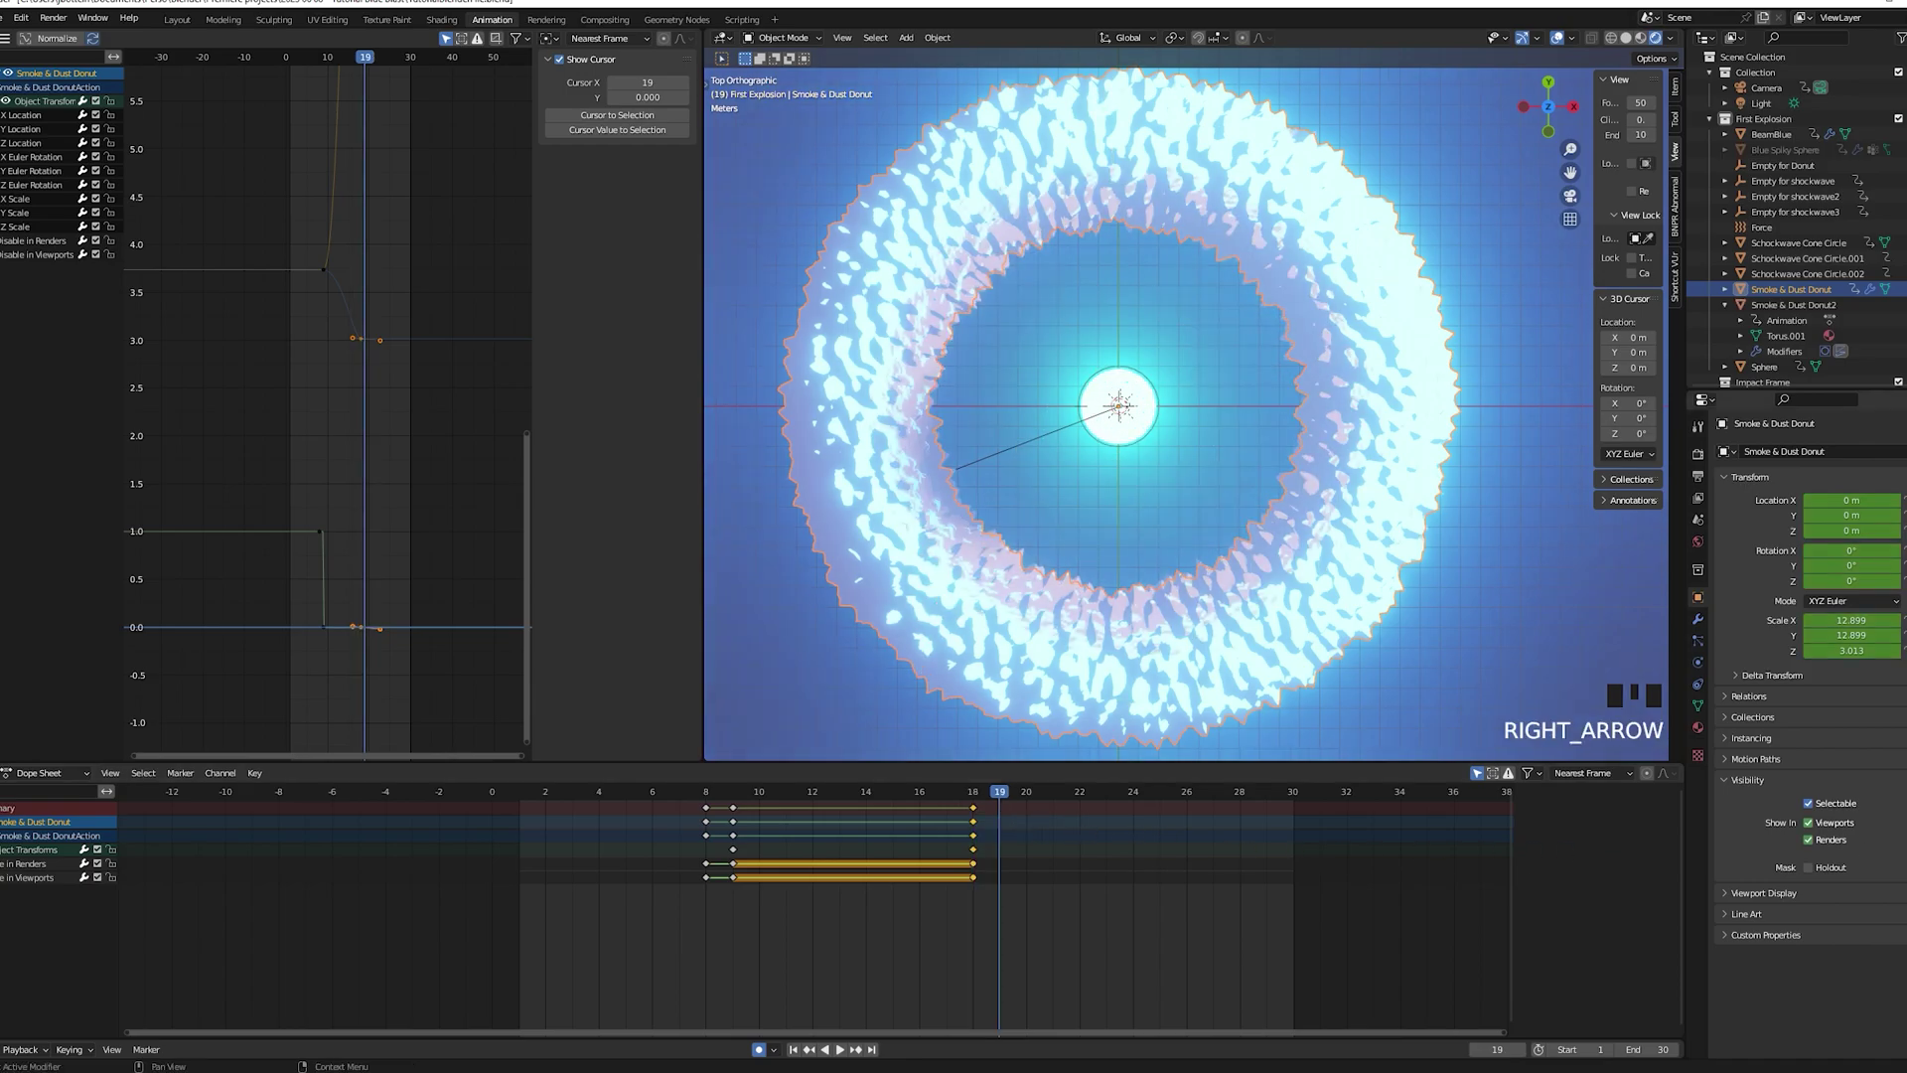
{"action": "left_click", "coordinate": [1809, 840]}
{"action": "left_click", "coordinate": [1808, 822]}
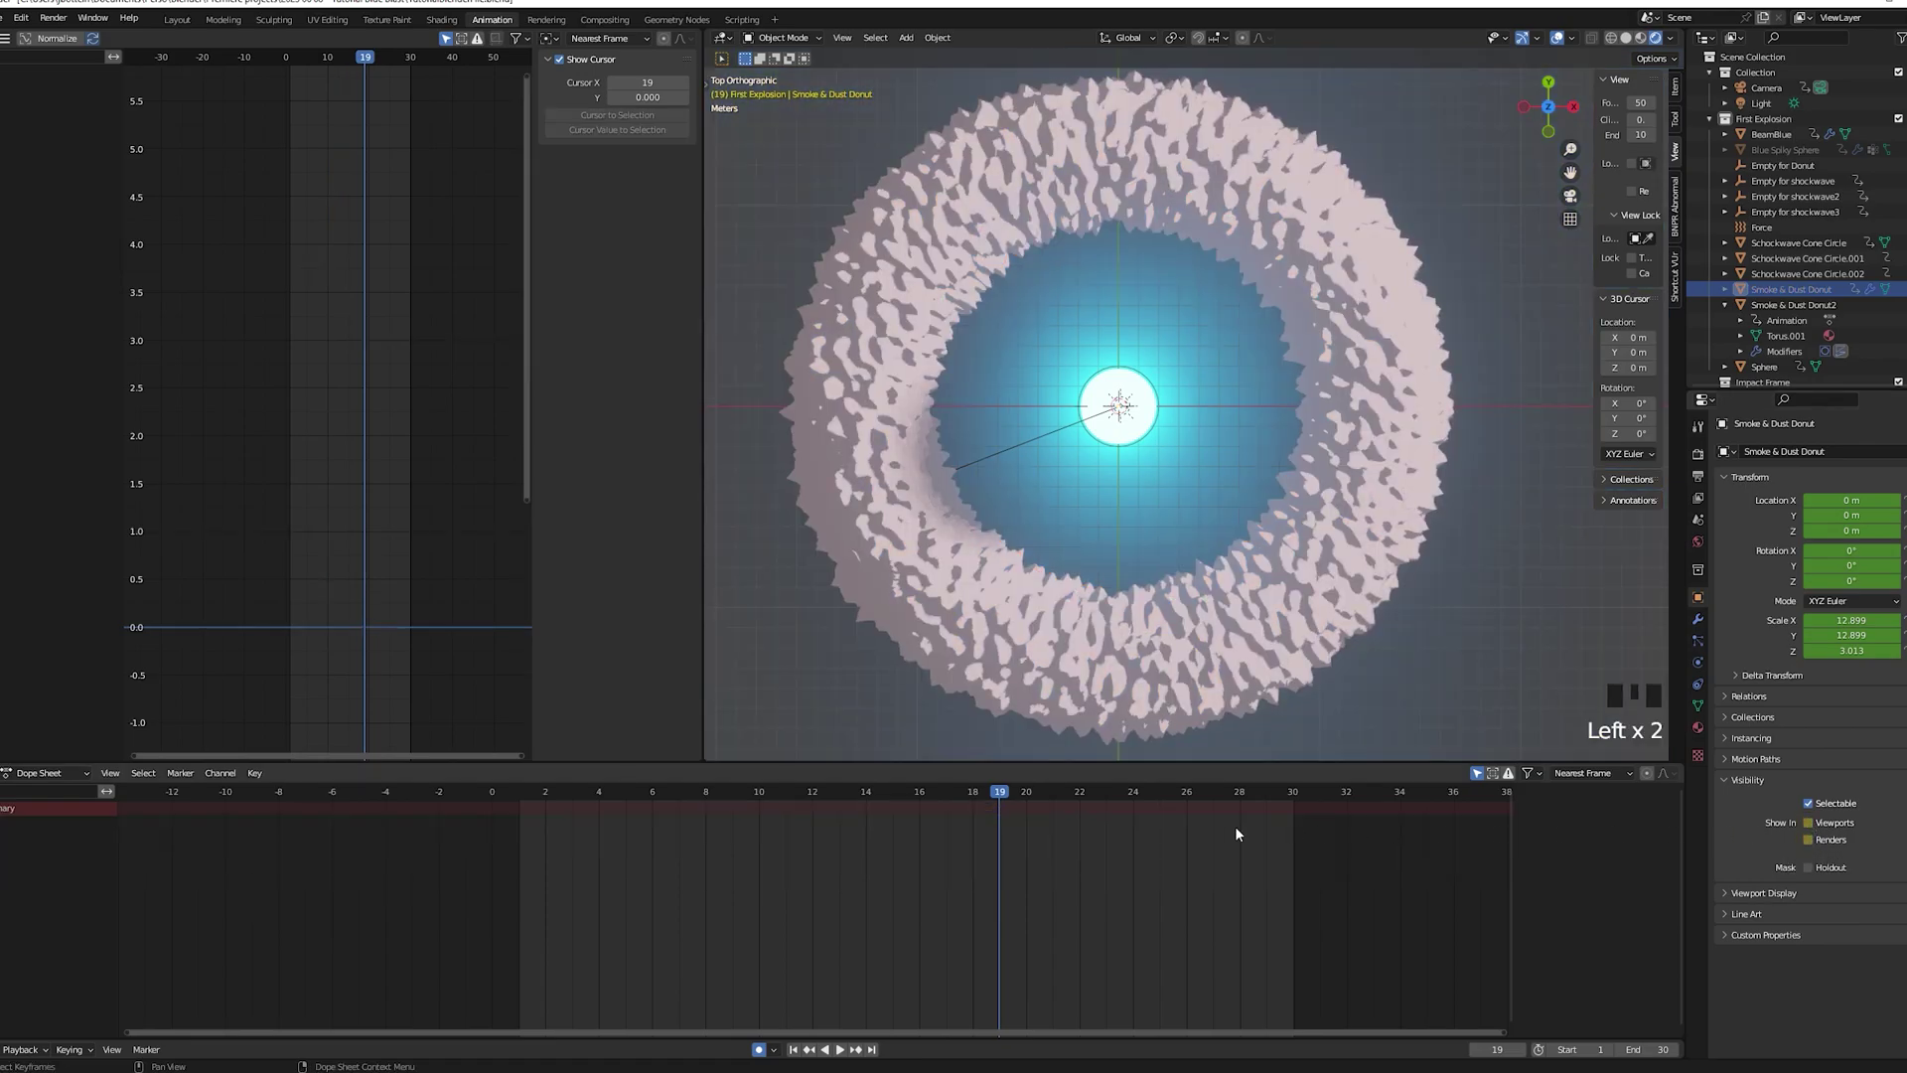
Step through the frames from 18 onward to check the switch to the shrinking second donut
{"action": "key", "text": "Left"}
{"action": "key", "text": "Right"}
{"action": "key", "text": "Right"}
{"action": "key", "text": "Right"}
{"action": "key", "text": "Right"}
{"action": "key", "text": "Right"}
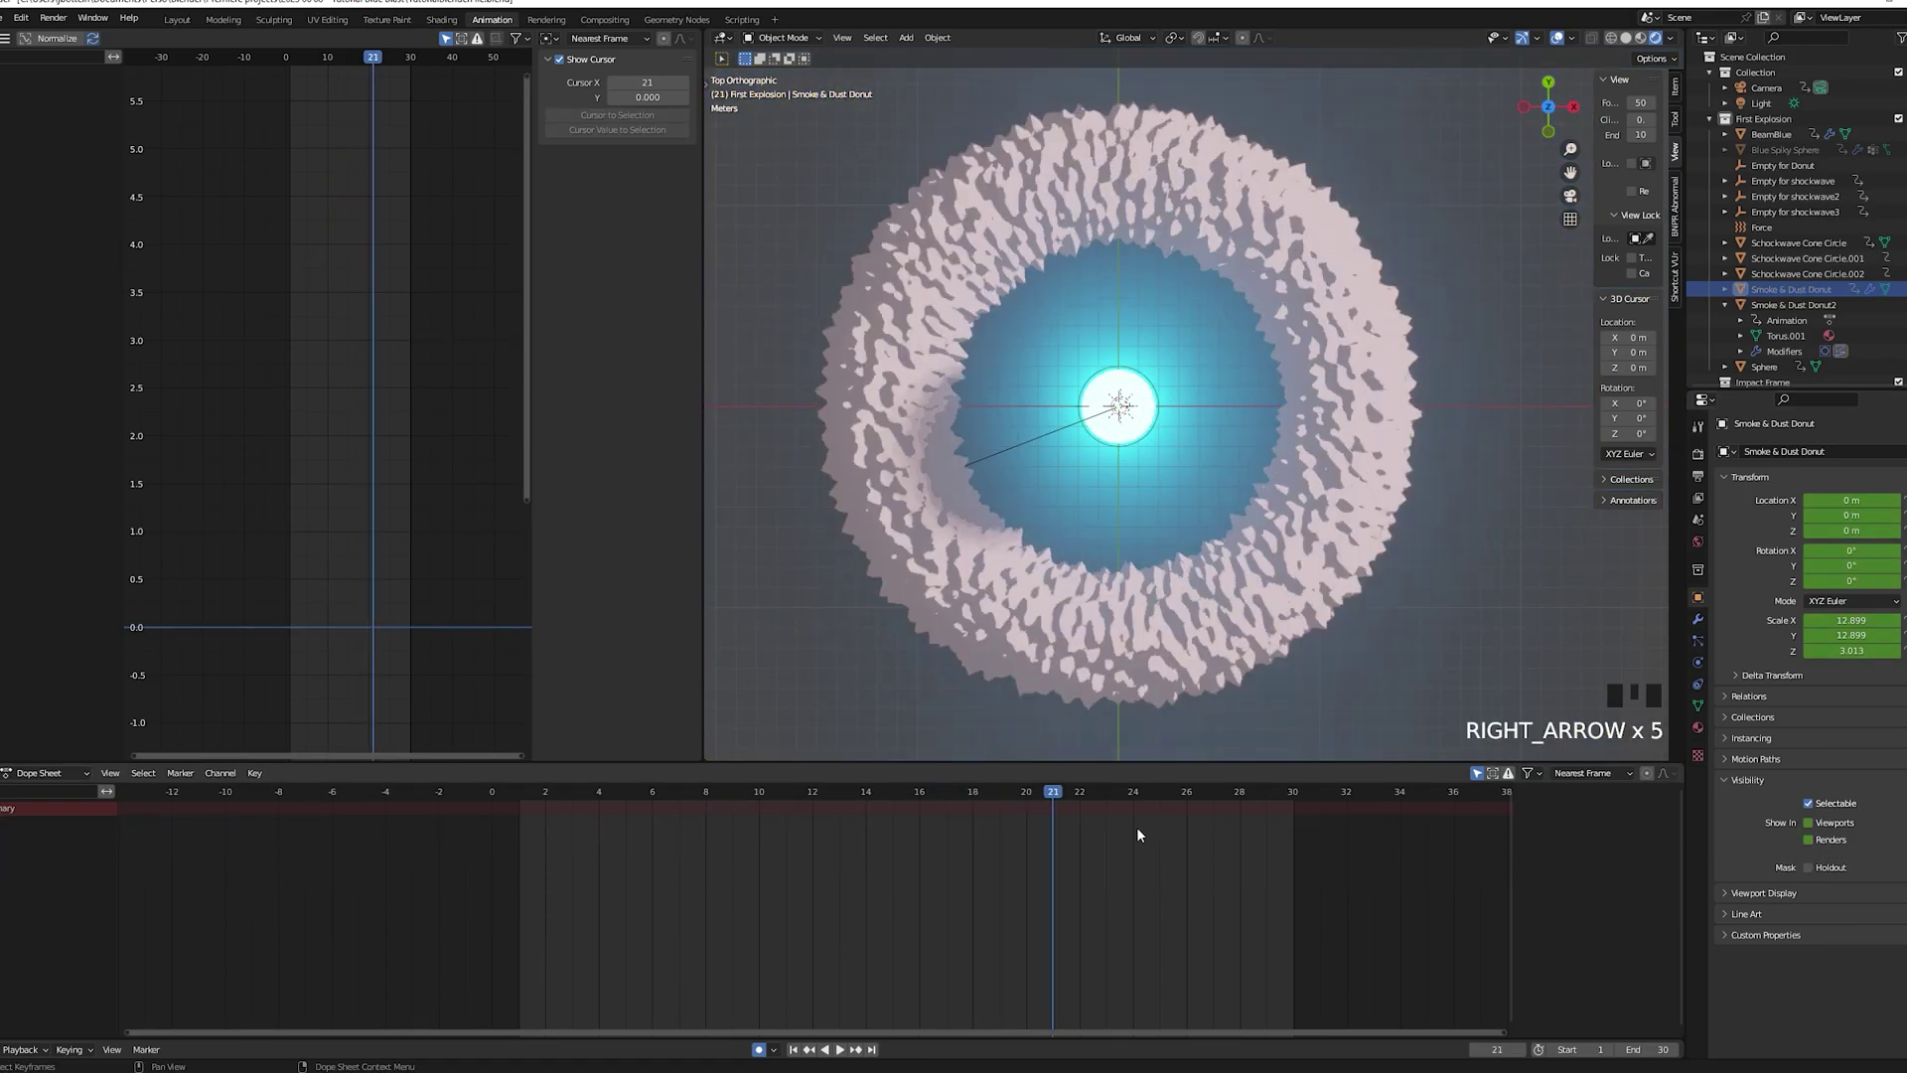
{"action": "key", "text": "Right"}
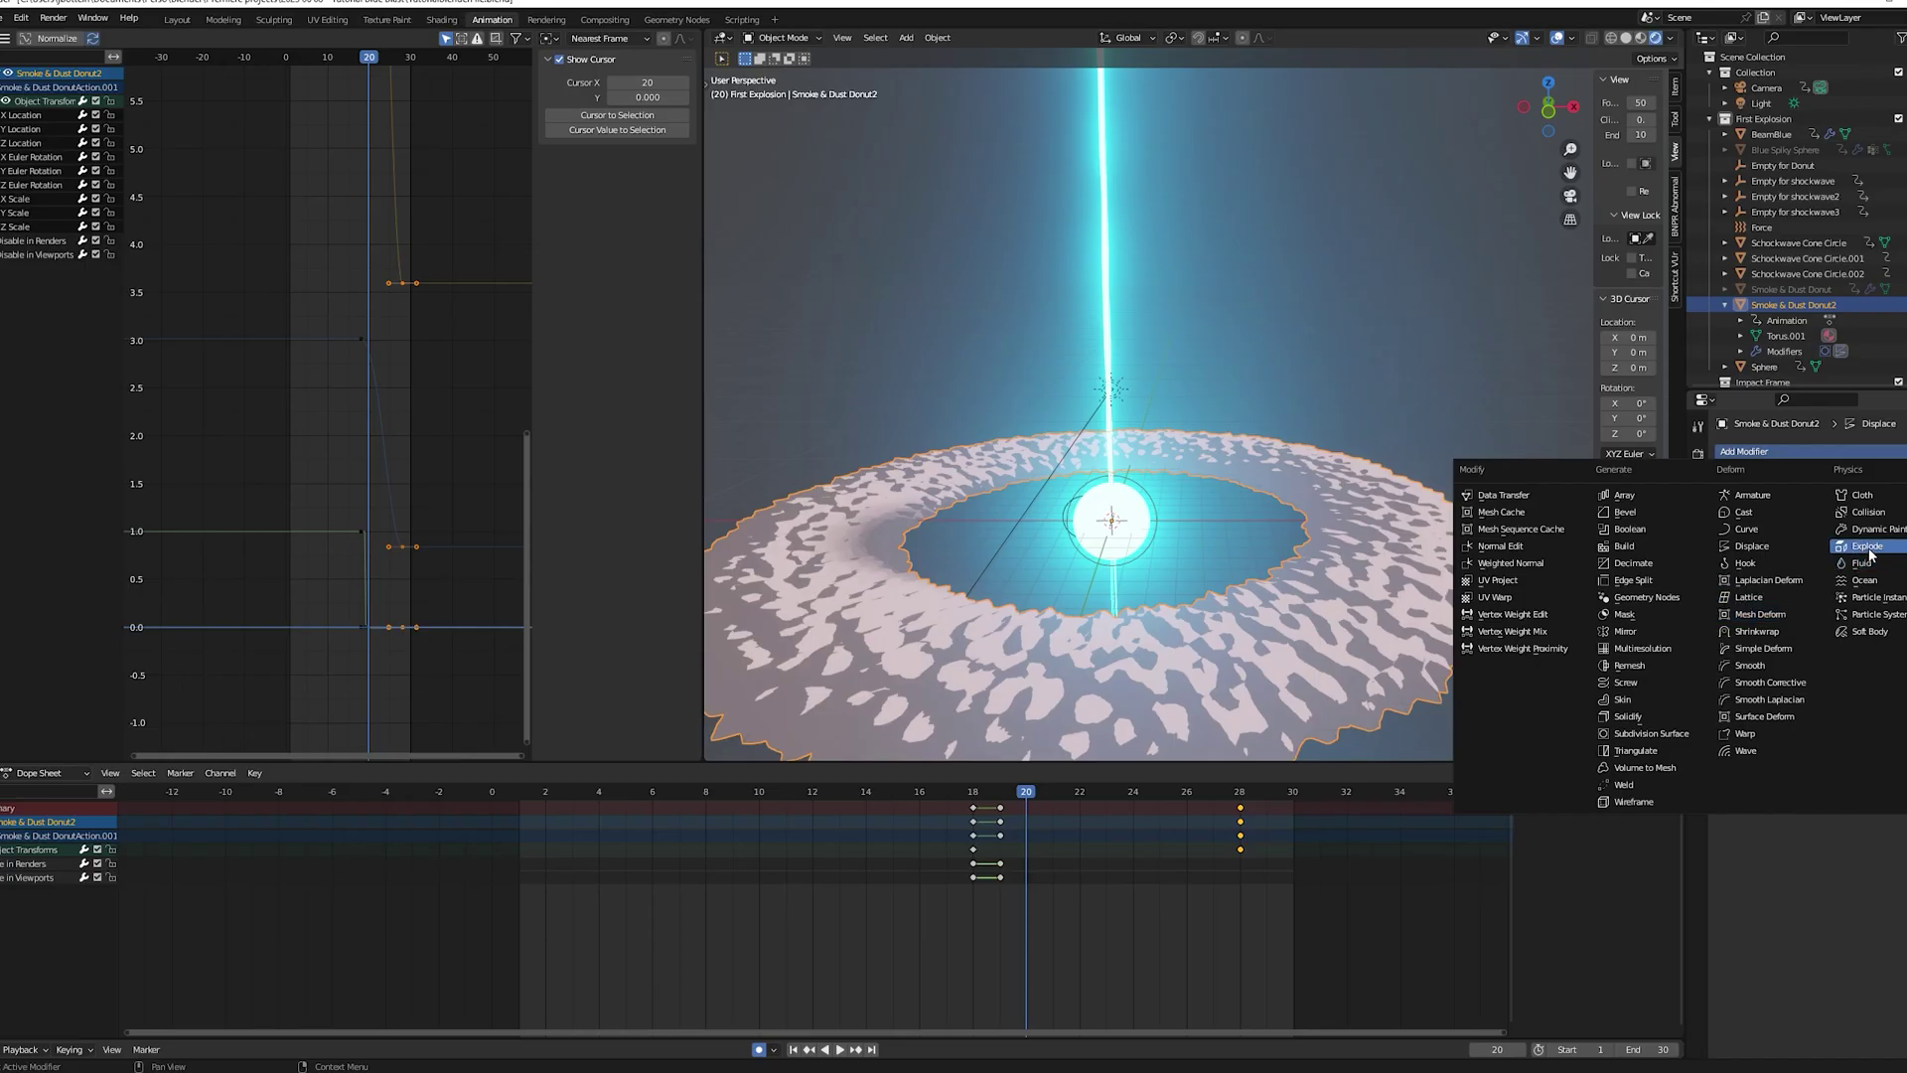
Add an Explode modifier and a particle system to Smoke & Dust Donut2, placing the particle system above Explode
{"action": "left_click", "coordinate": [1866, 546]}
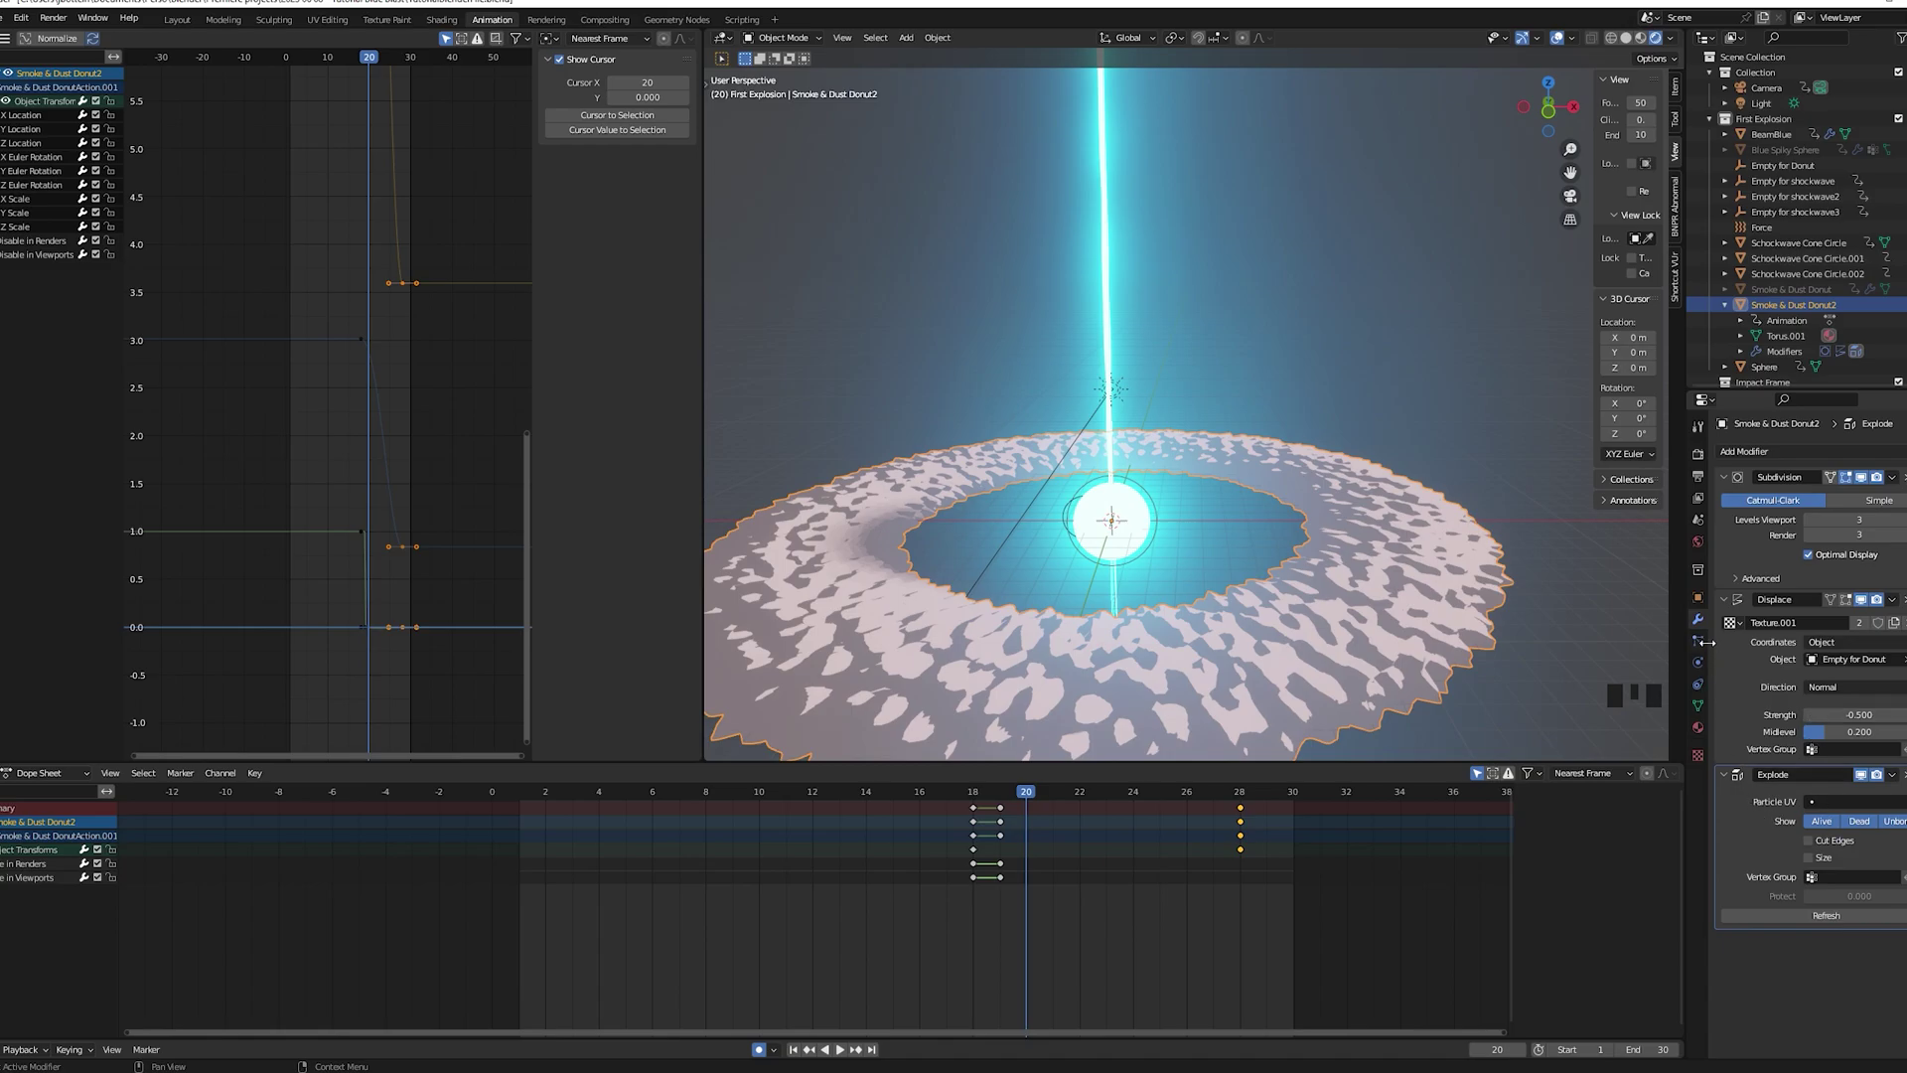
{"action": "left_click", "coordinate": [1701, 641]}
{"action": "left_click", "coordinate": [1903, 455]}
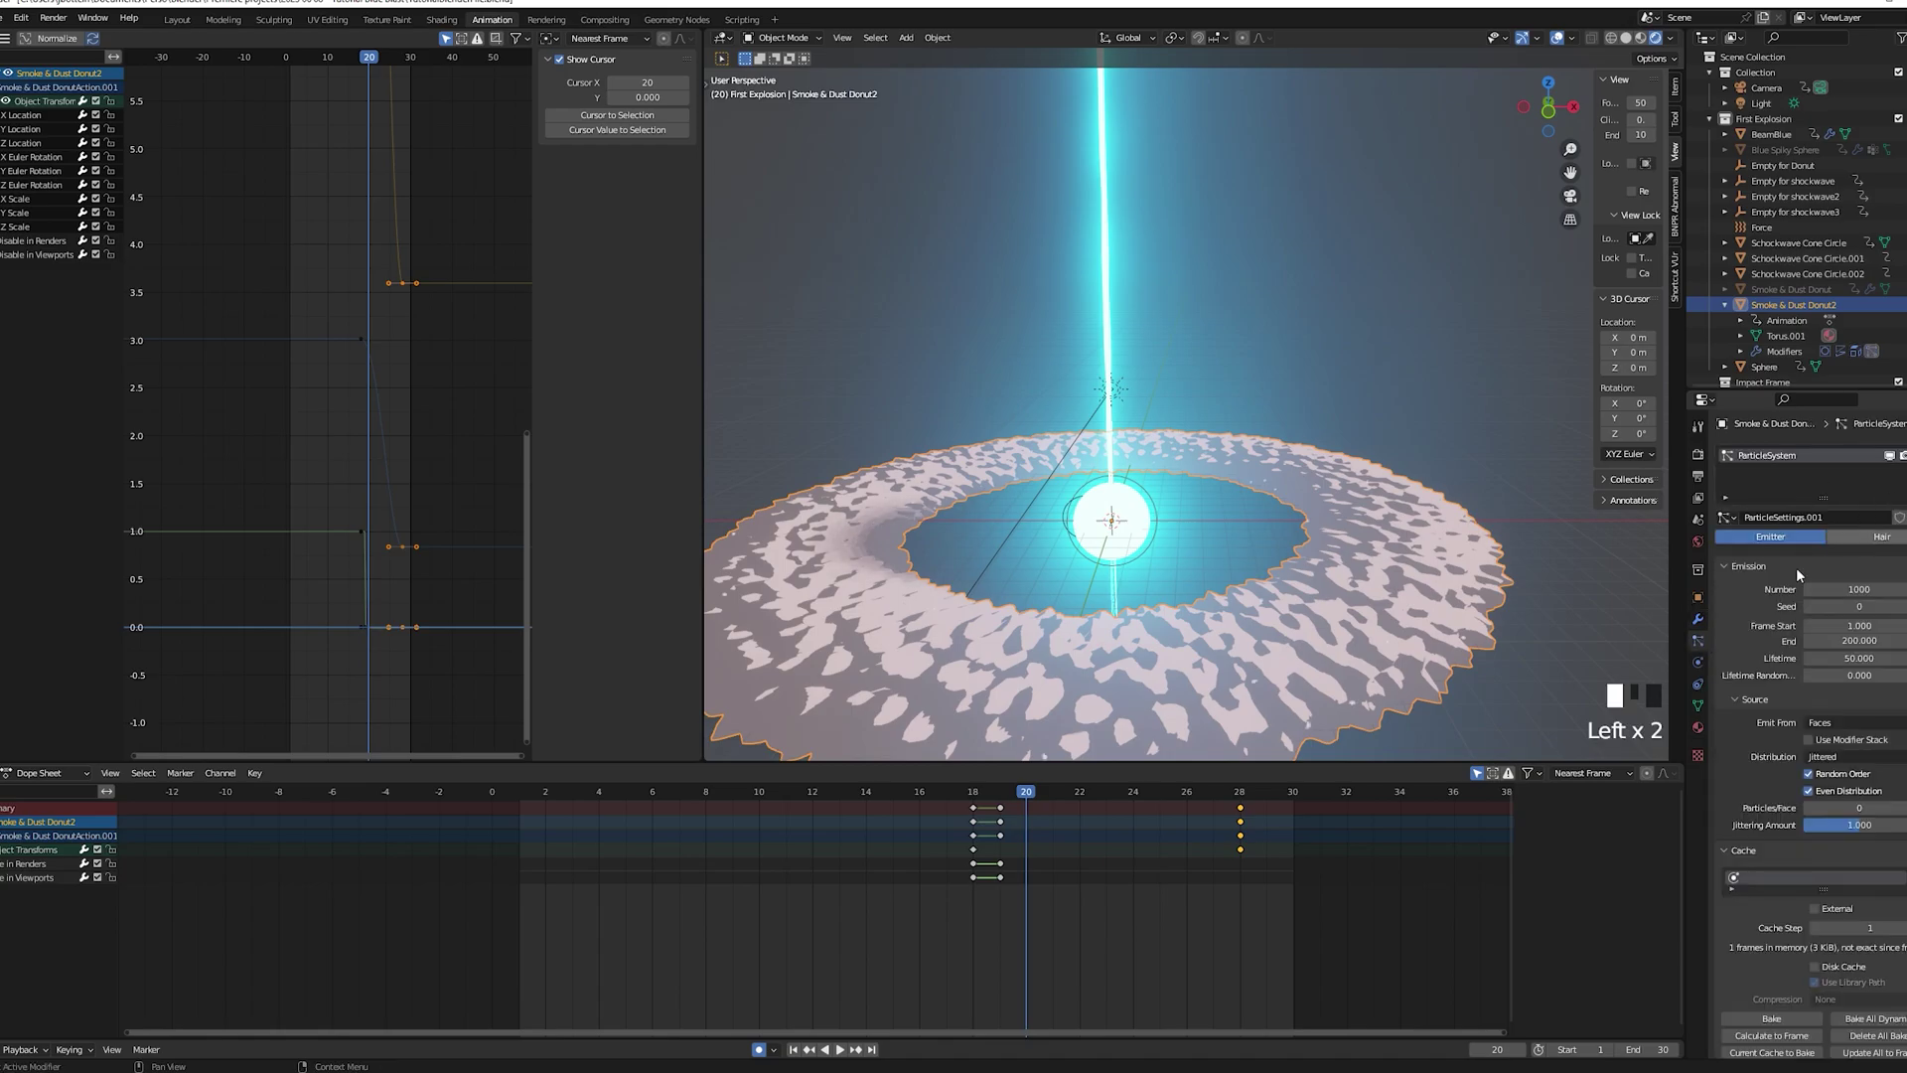
{"action": "left_click", "coordinate": [1698, 620]}
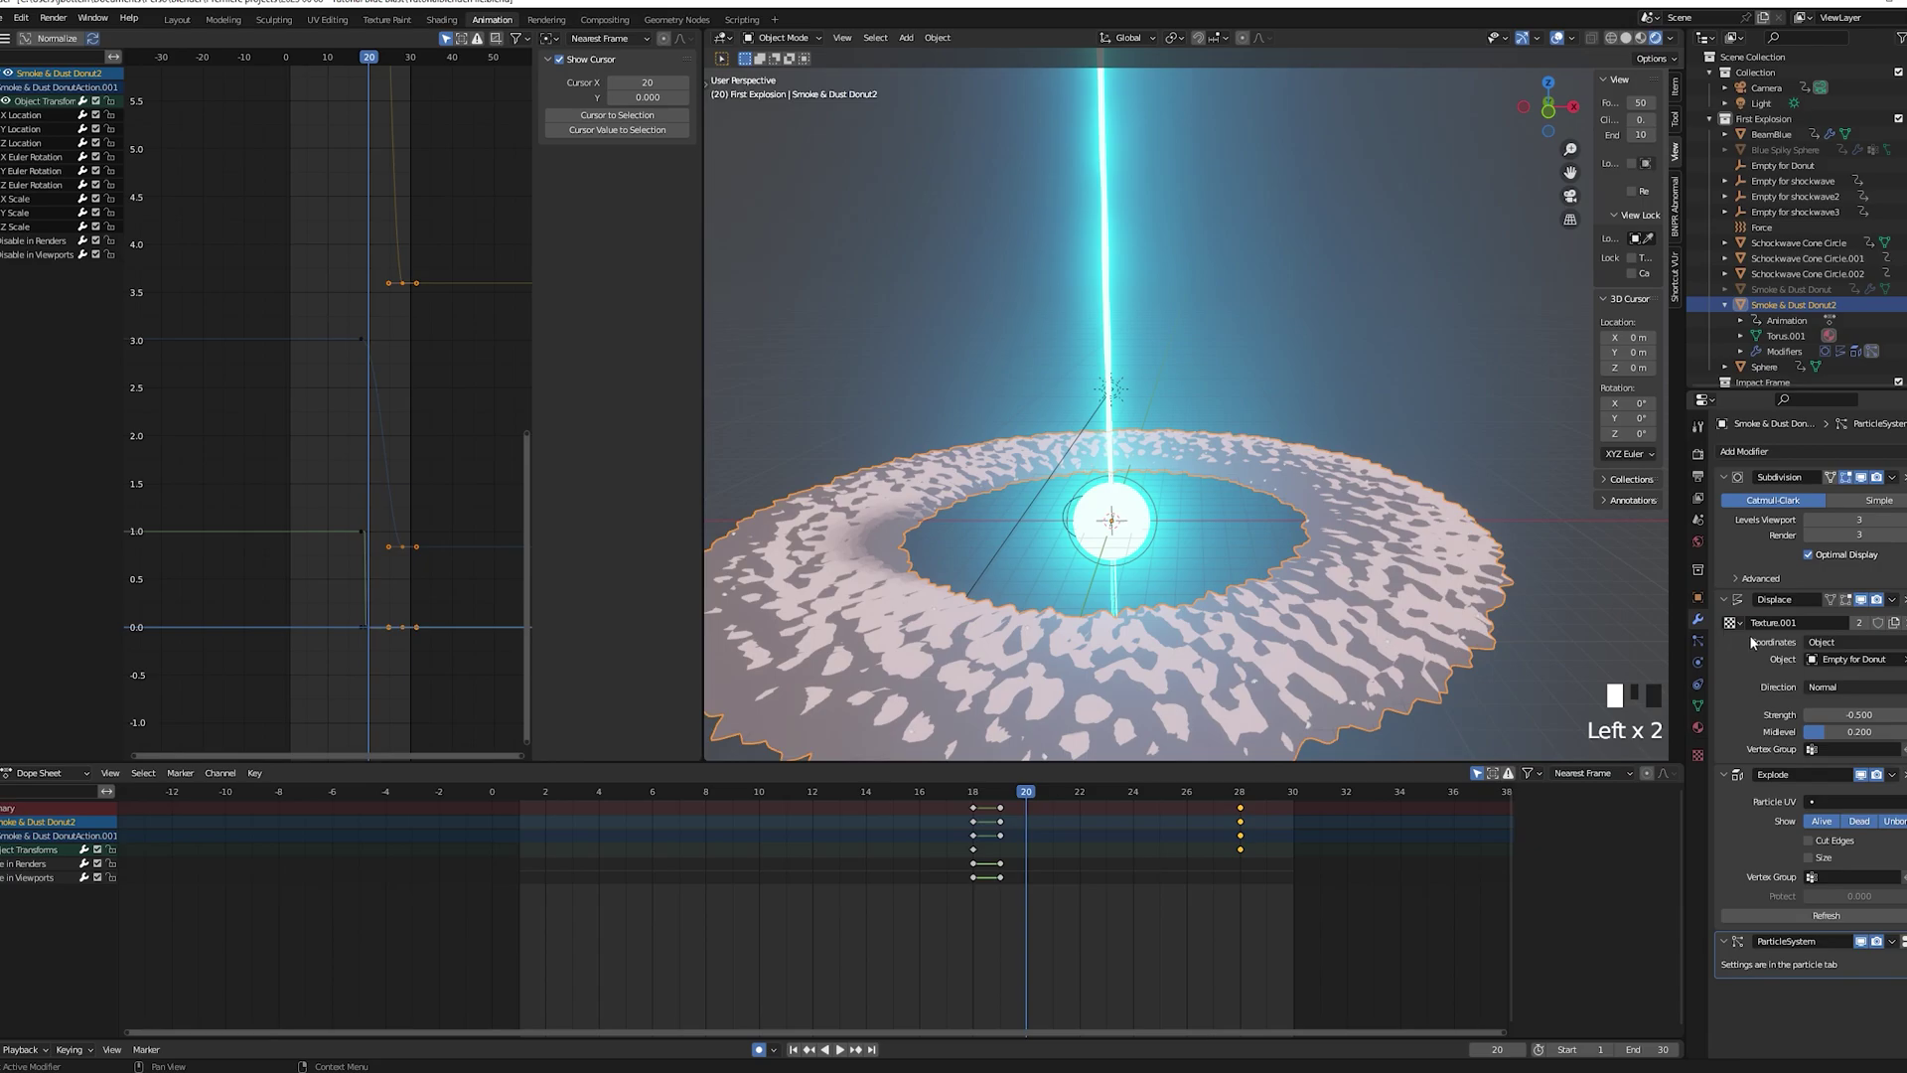
{"action": "left_click_drag", "start_coordinate": [1903, 940], "coordinate": [1903, 774]}
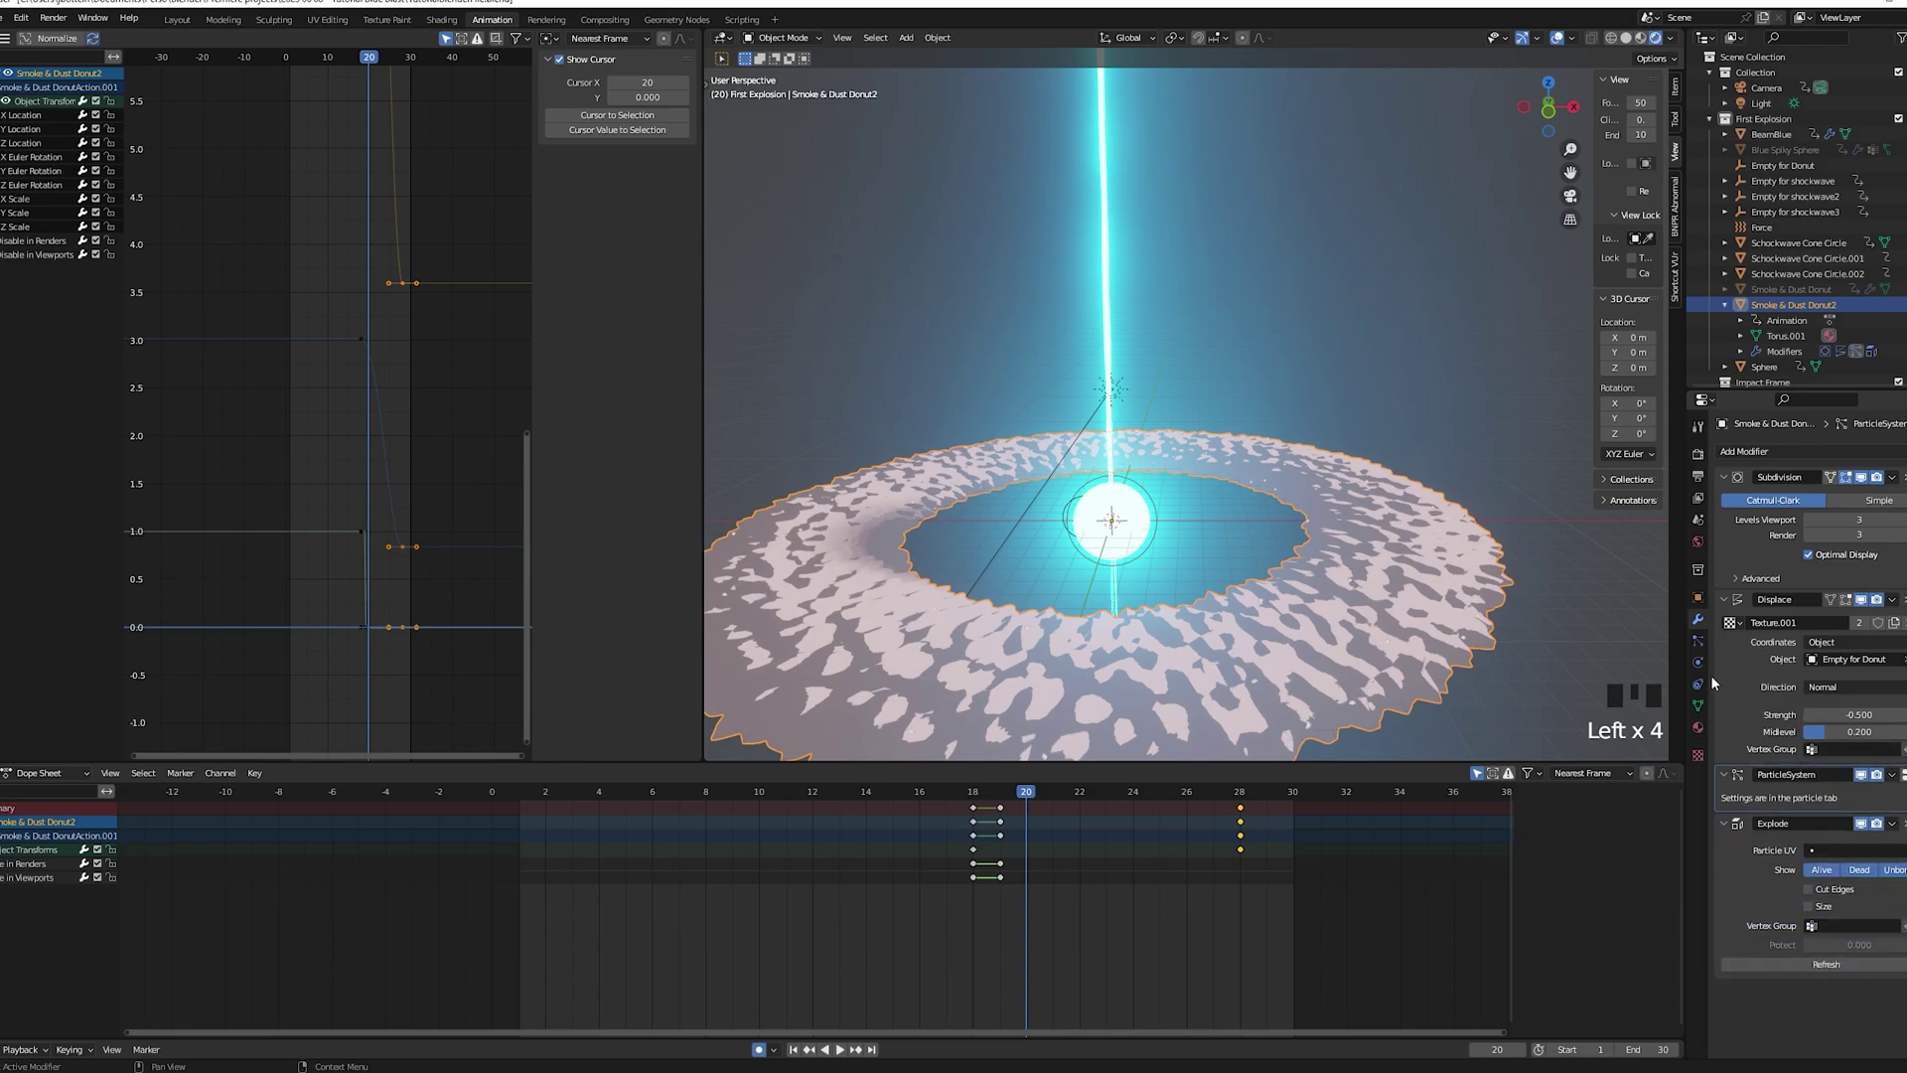
Set the particle count of Smoke & Dust Donut2's particle system to 2000
{"action": "left_click", "coordinate": [1698, 640]}
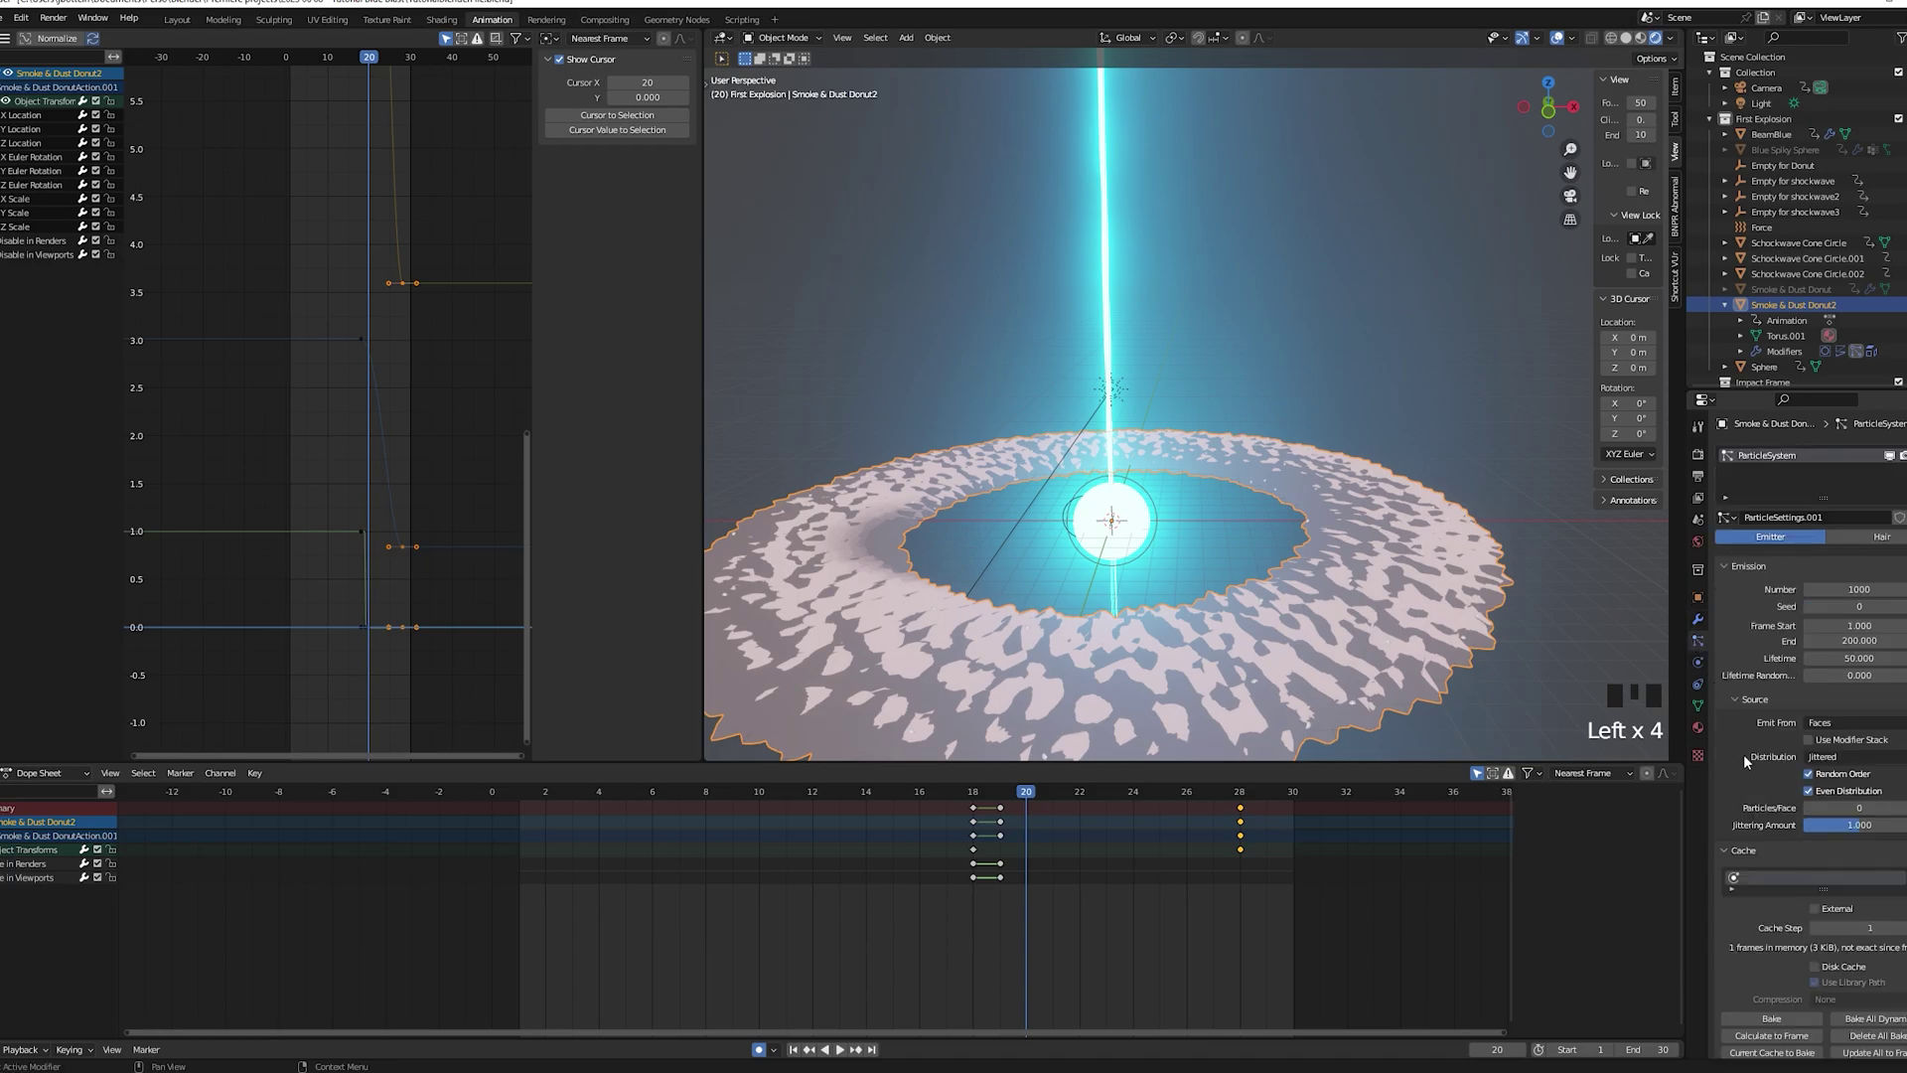
{"action": "left_click", "coordinate": [1033, 796]}
{"action": "left_click_drag", "start_coordinate": [1031, 795], "coordinate": [1132, 797]}
{"action": "left_click", "coordinate": [1835, 588]}
{"action": "type", "text": "2000"}
{"action": "key", "text": "Return"}
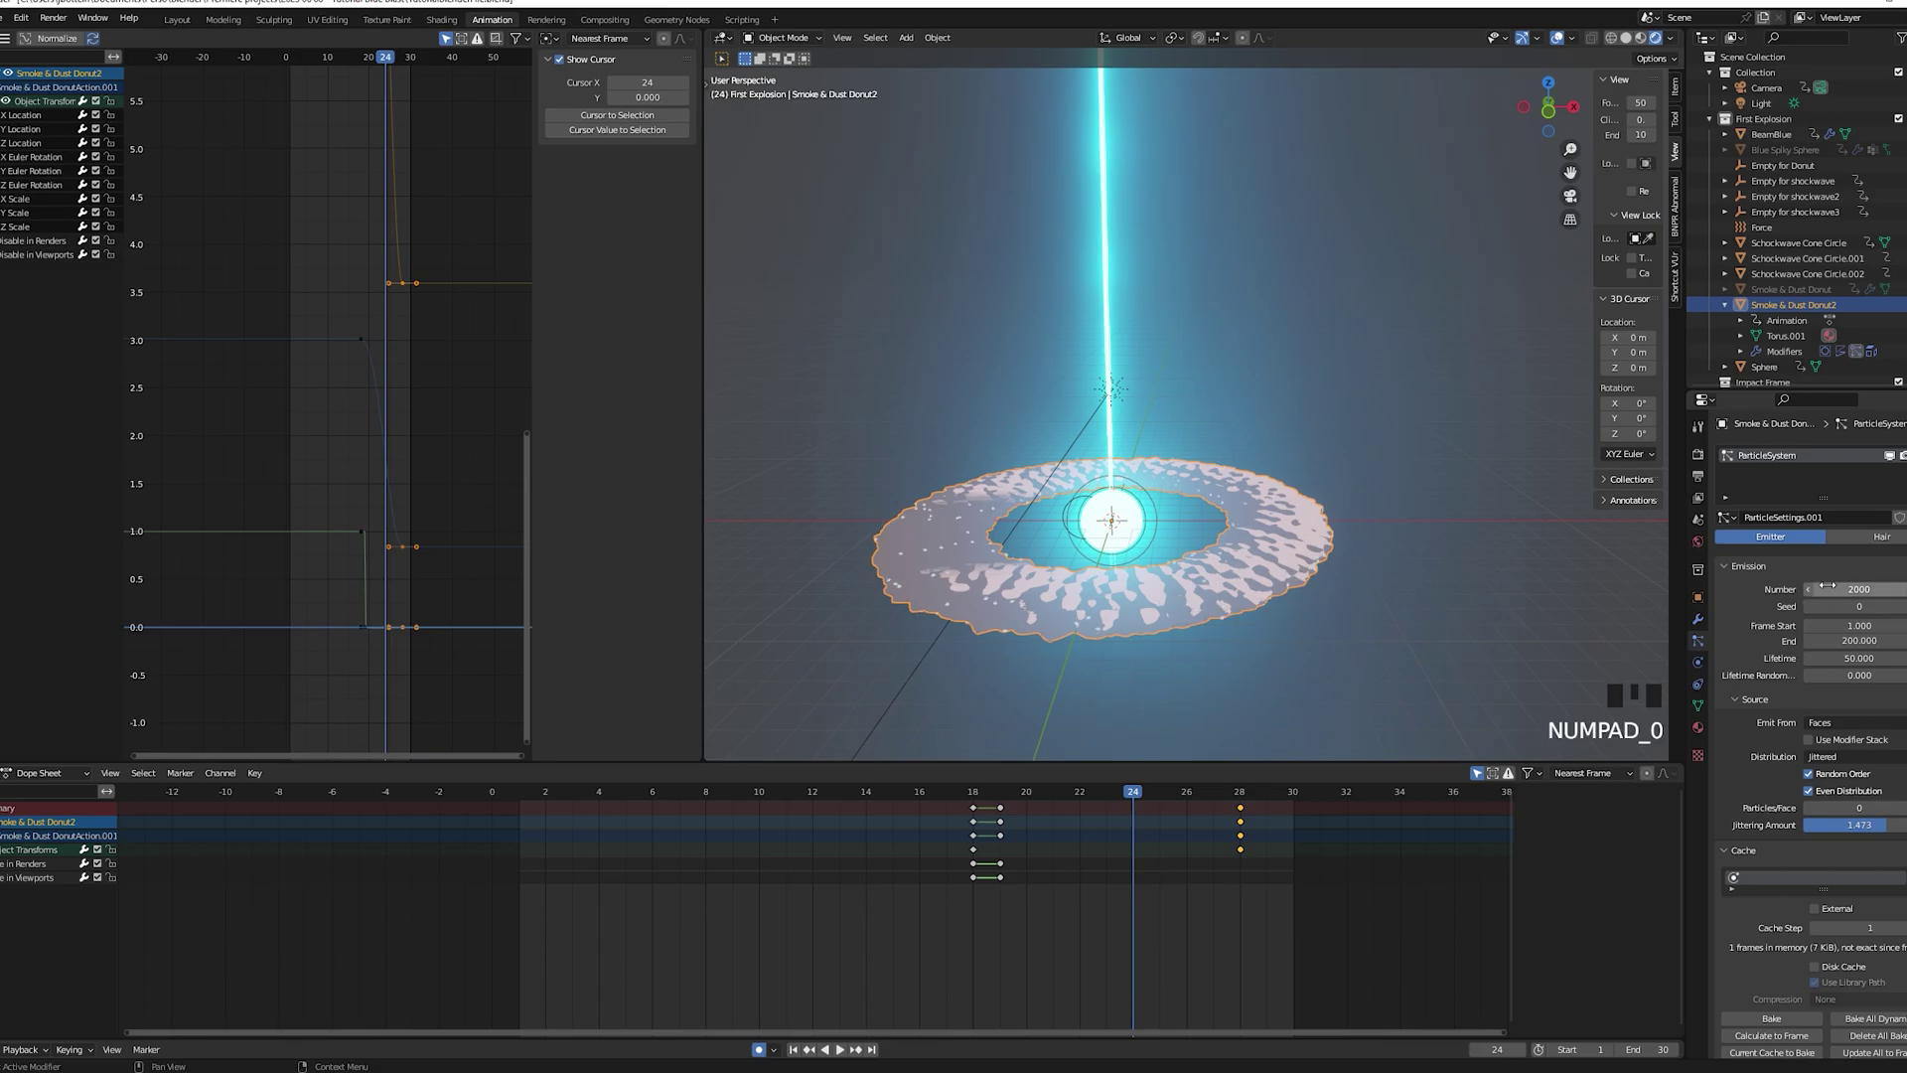
Set the donut's particle emission to start at frame 19 and end at frame 28
{"action": "key", "text": "Left"}
{"action": "key", "text": "Left"}
{"action": "key", "text": "Left"}
{"action": "key", "text": "Left"}
{"action": "key", "text": "Left"}
{"action": "left_click", "coordinate": [1860, 626]}
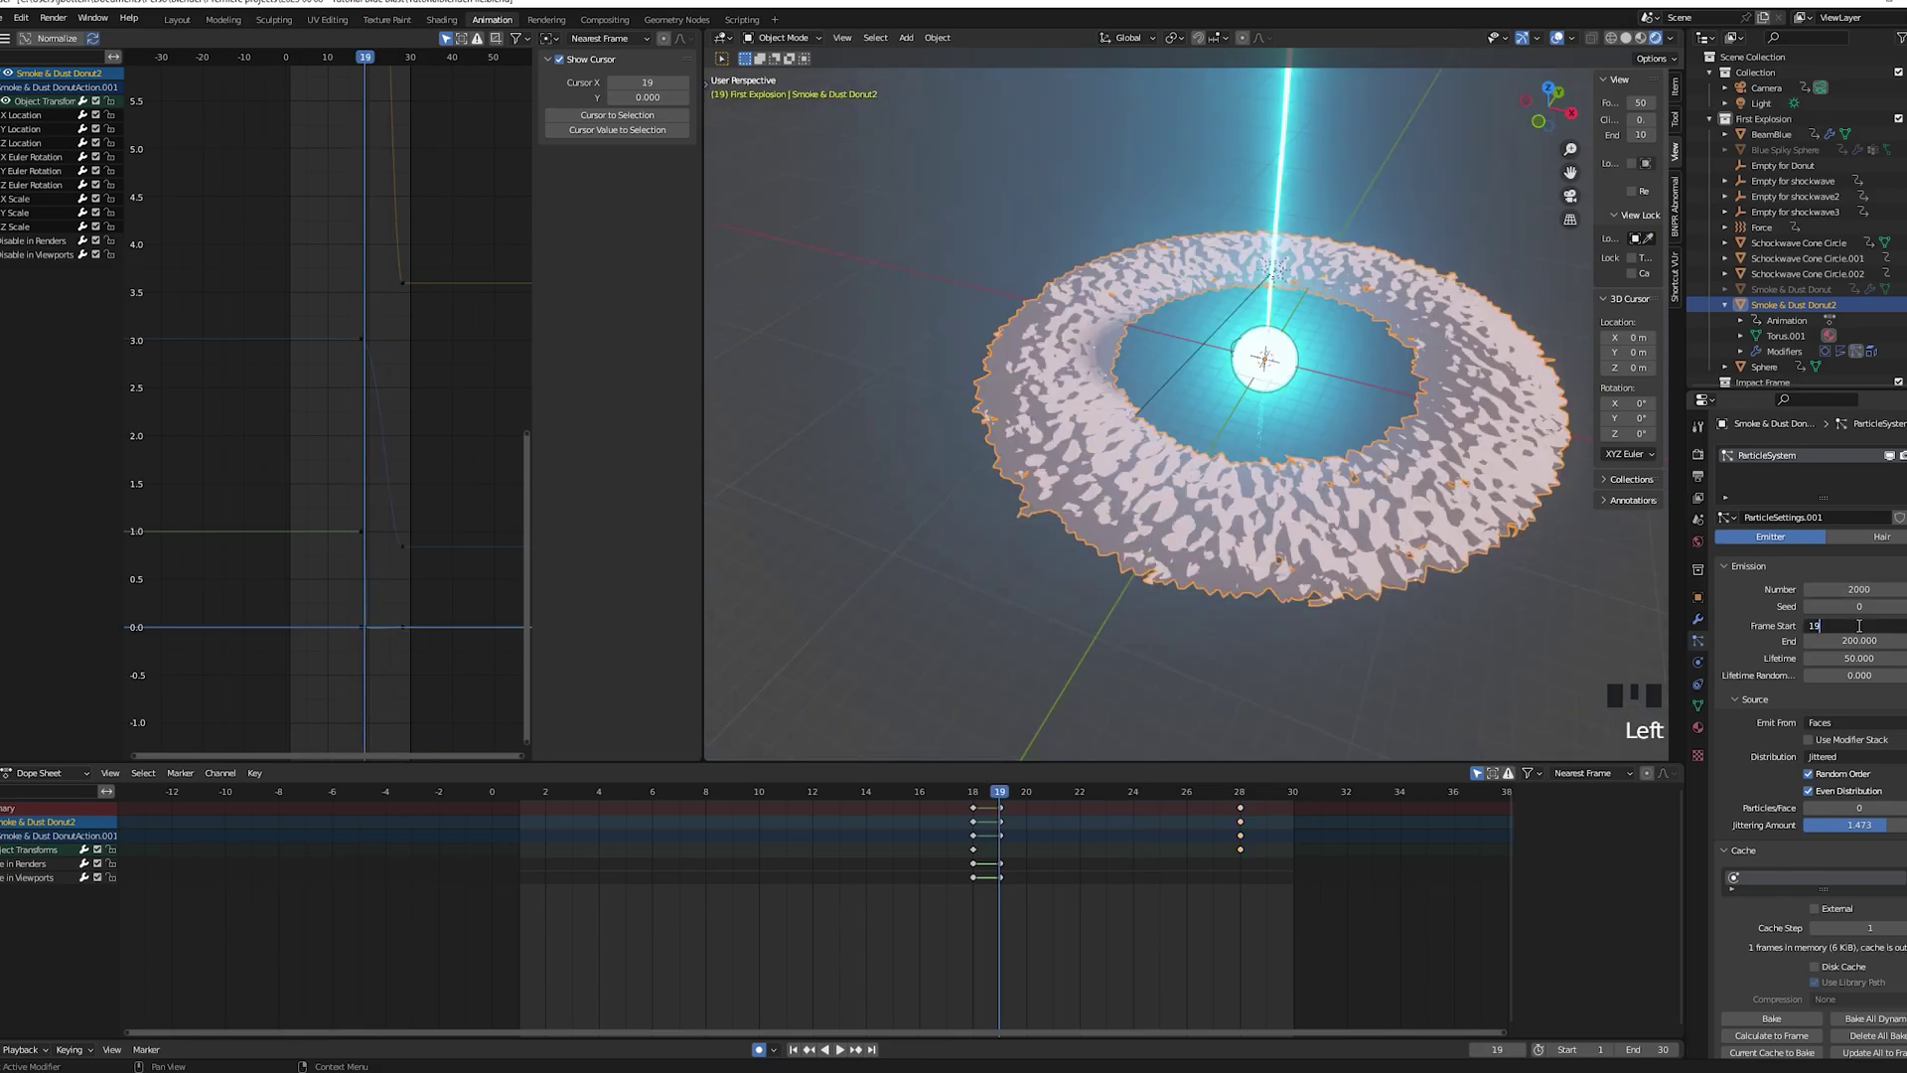
{"action": "left_click", "coordinate": [1858, 626]}
{"action": "type", "text": "19"}
{"action": "key", "text": "Return"}
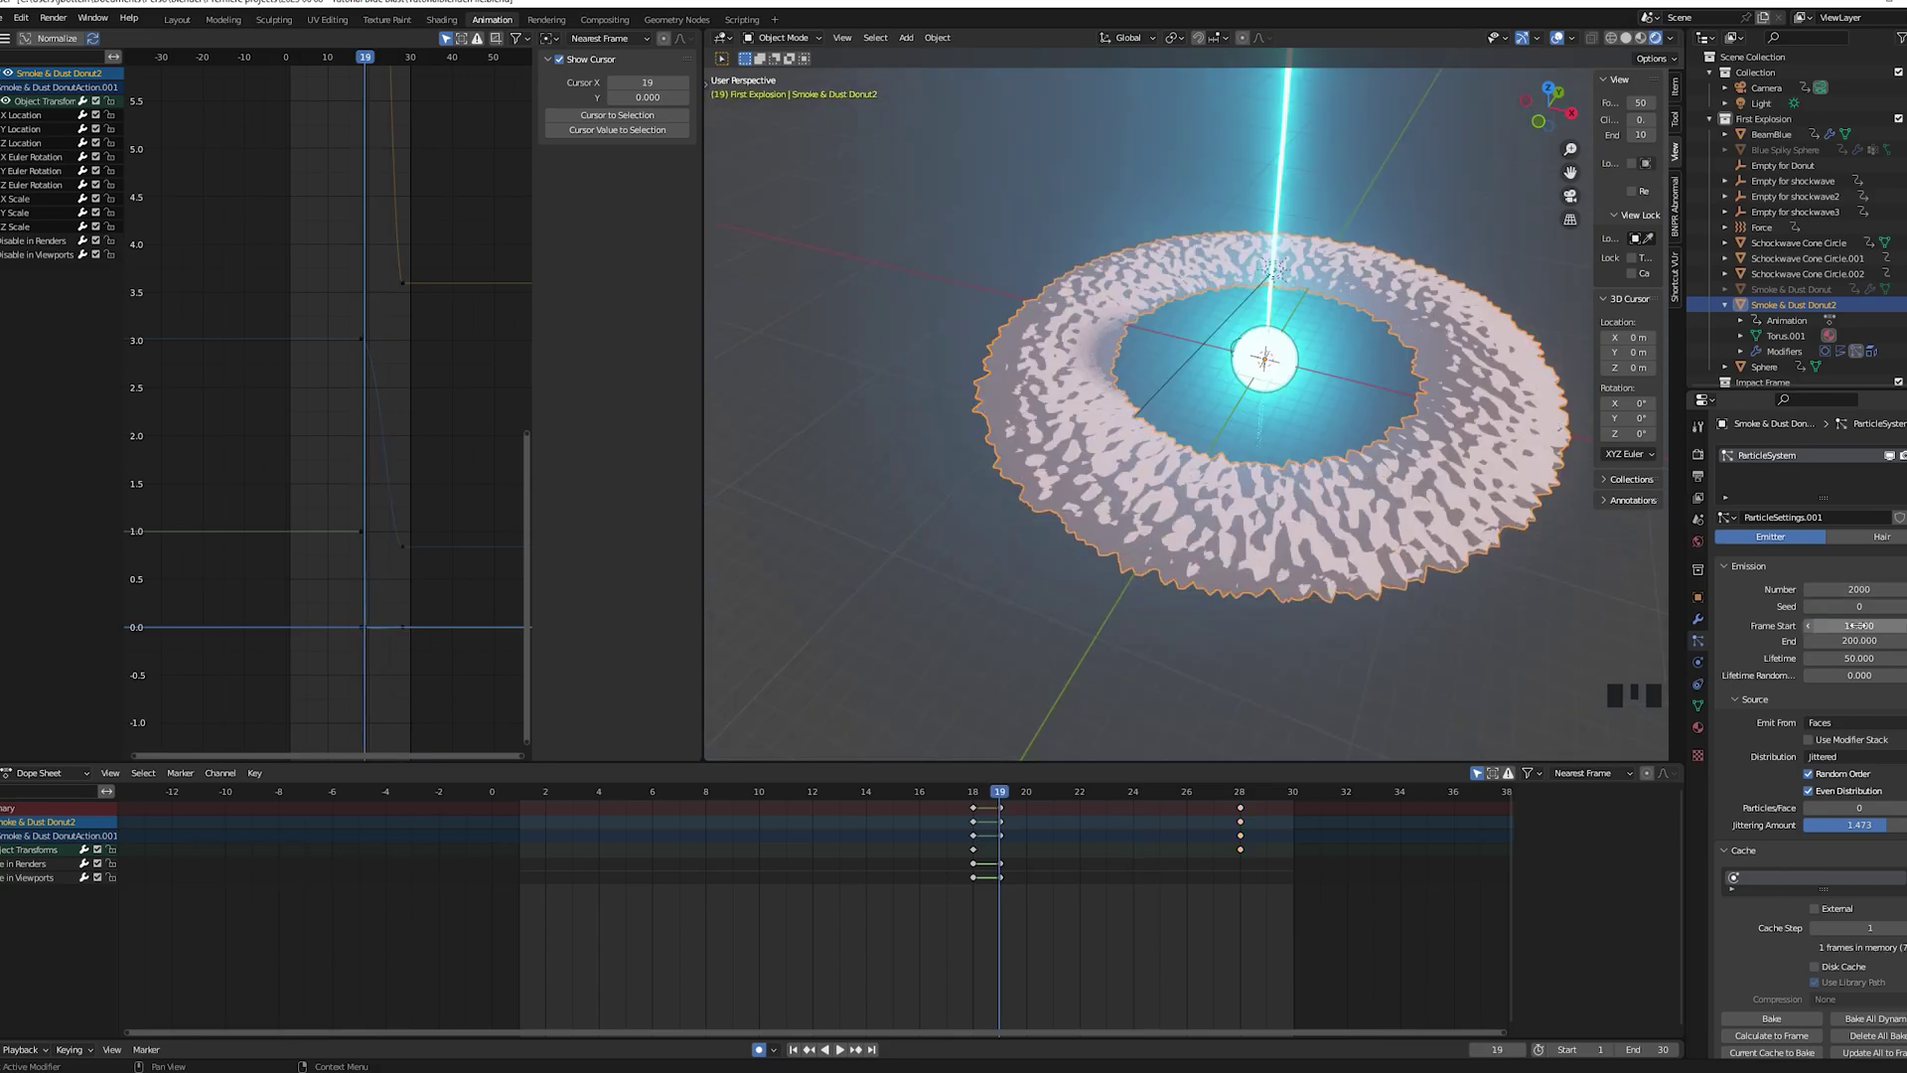
{"action": "left_click", "coordinate": [1858, 640]}
{"action": "type", "text": "2"}
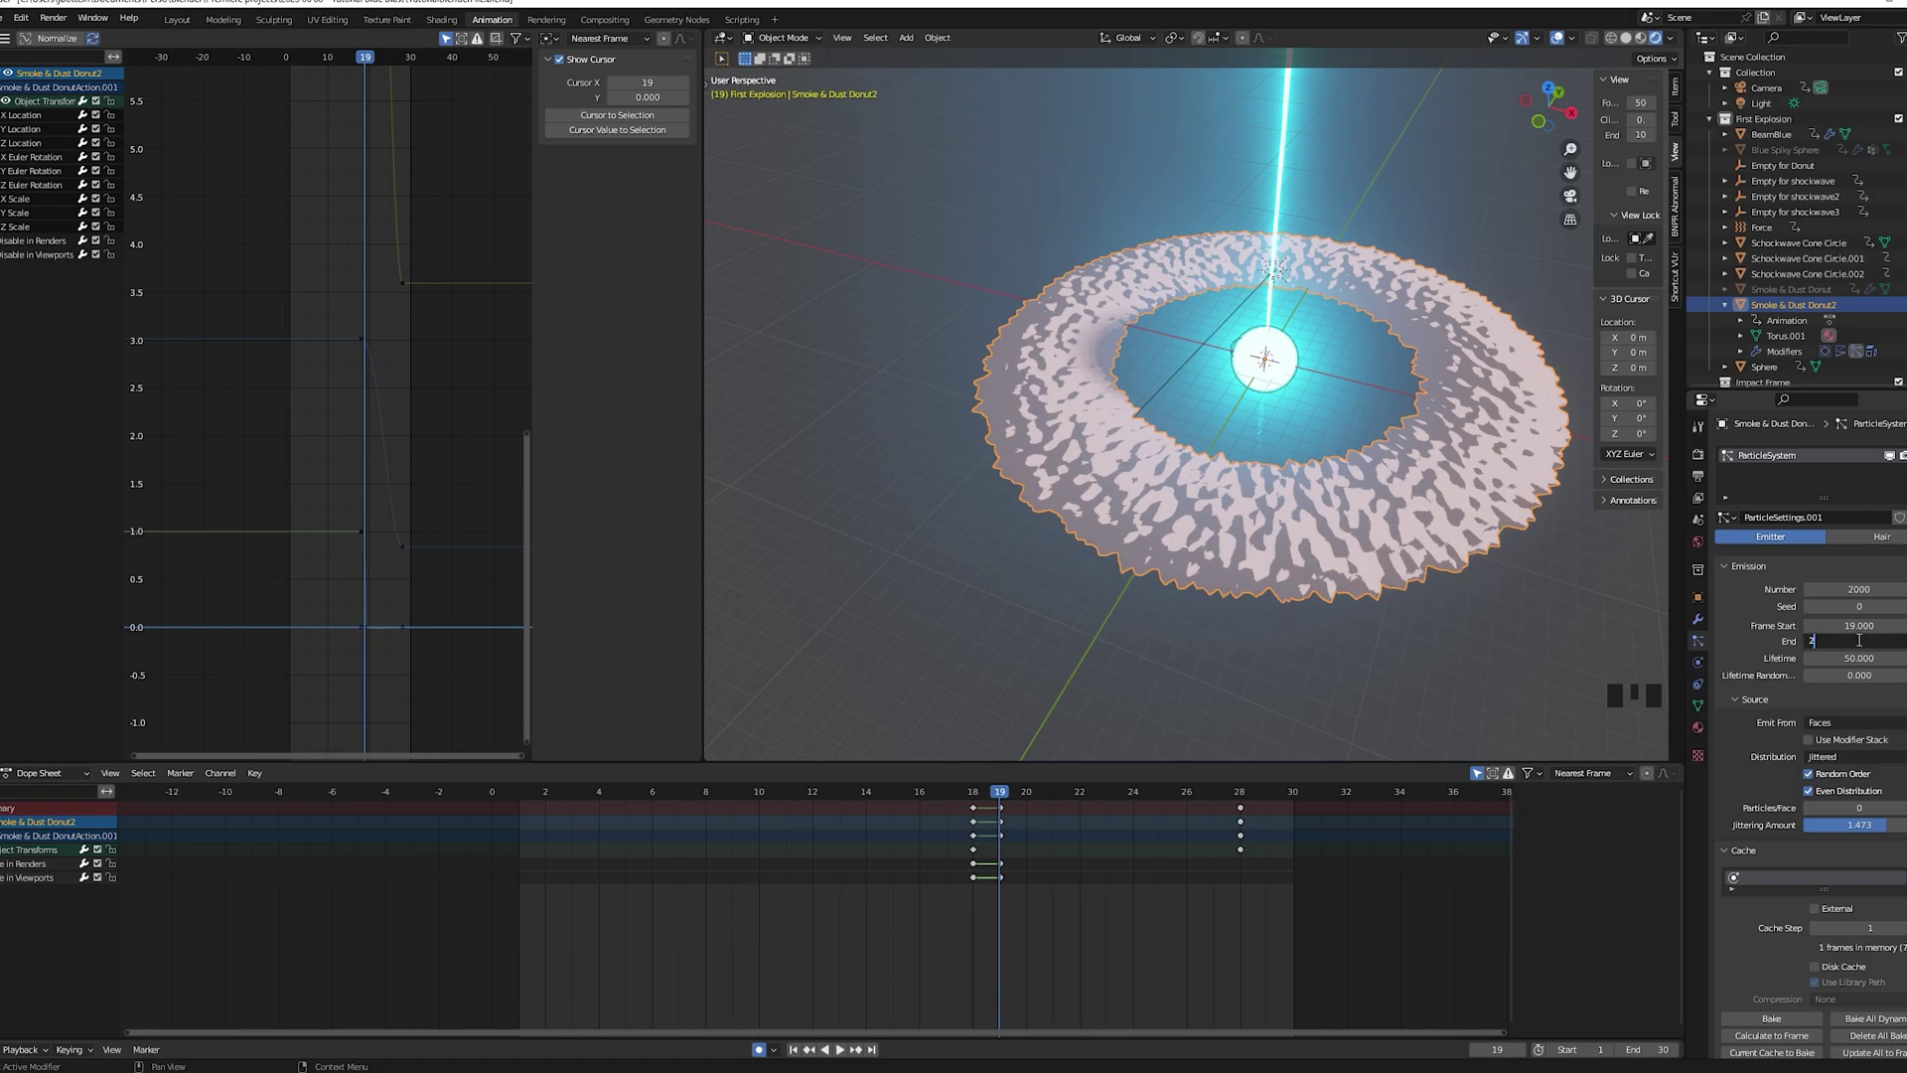
{"action": "type", "text": "8"}
{"action": "key", "text": "Return"}
Set the lifetime of the donut's particles to 4
{"action": "key", "text": "Right"}
{"action": "key", "text": "Right"}
{"action": "left_click", "coordinate": [1853, 658]}
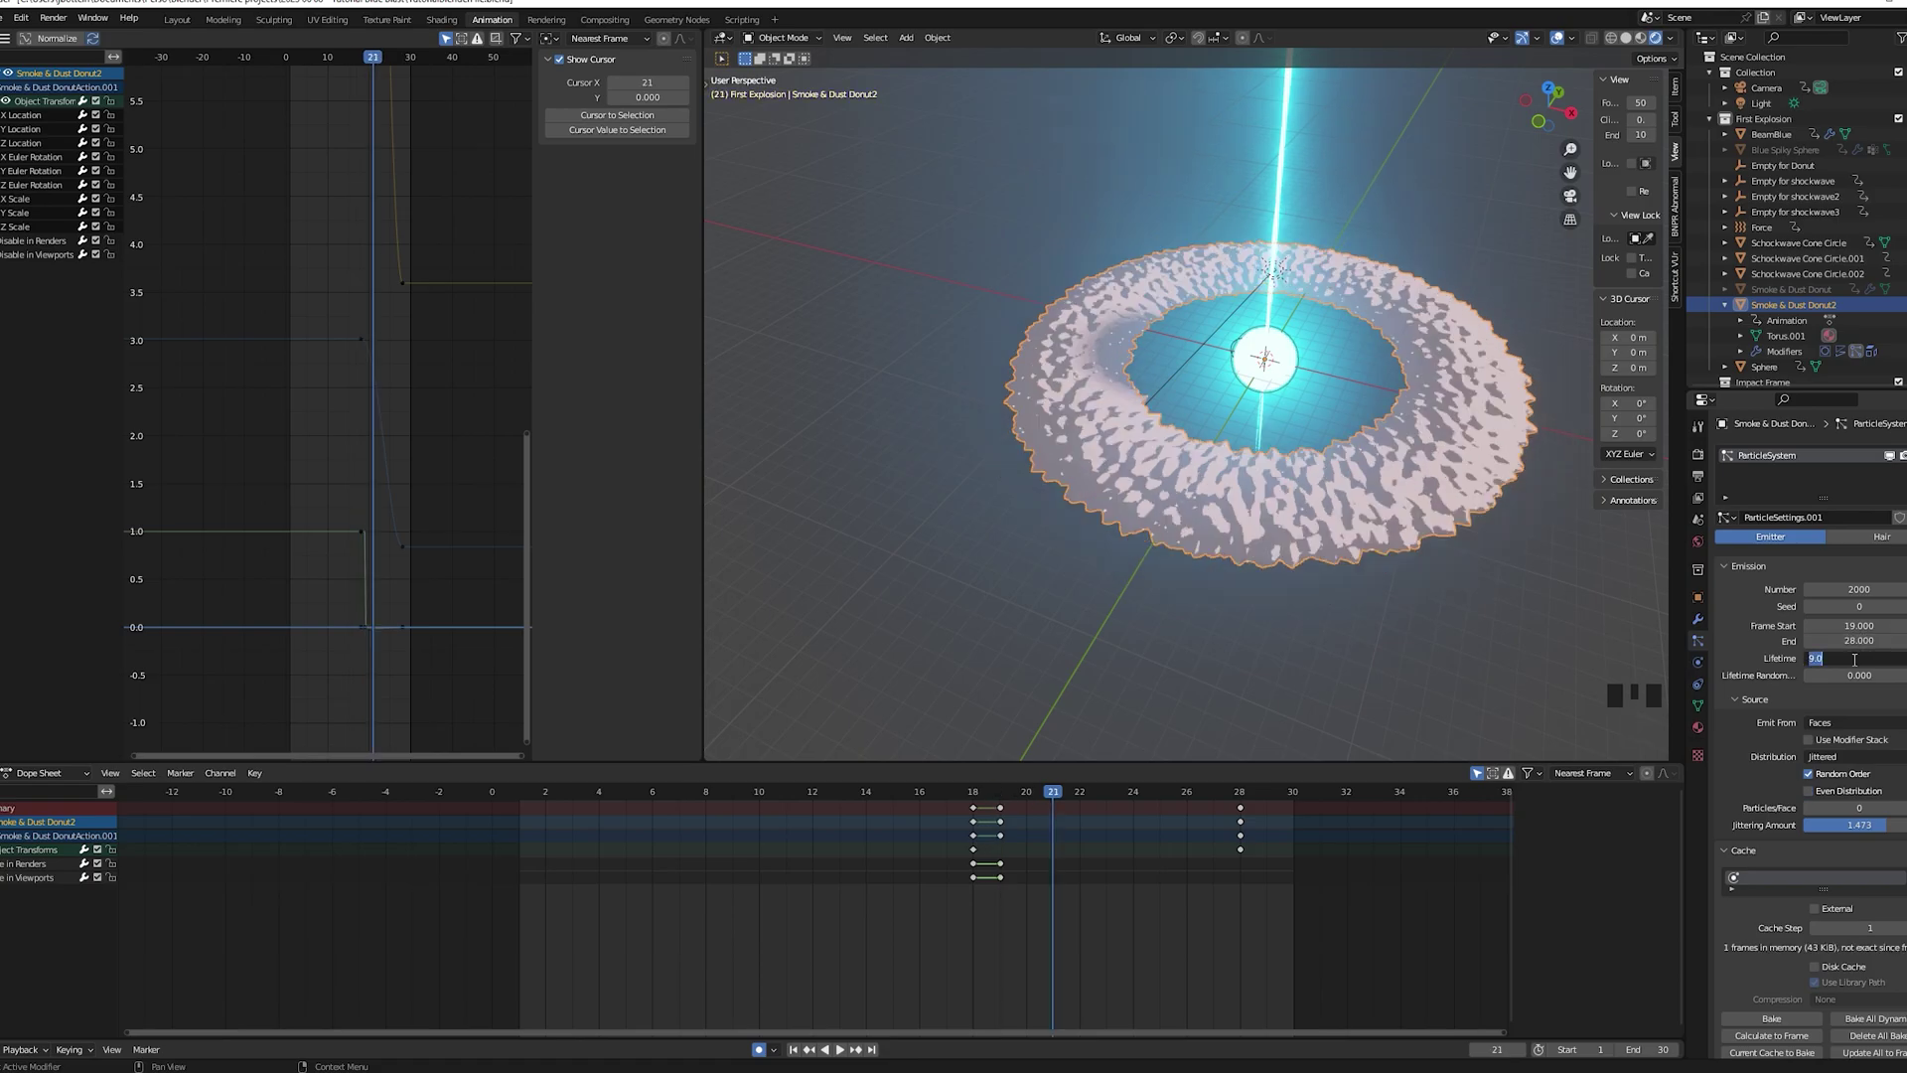
{"action": "type", "text": "4"}
{"action": "left_click", "coordinate": [1775, 696]}
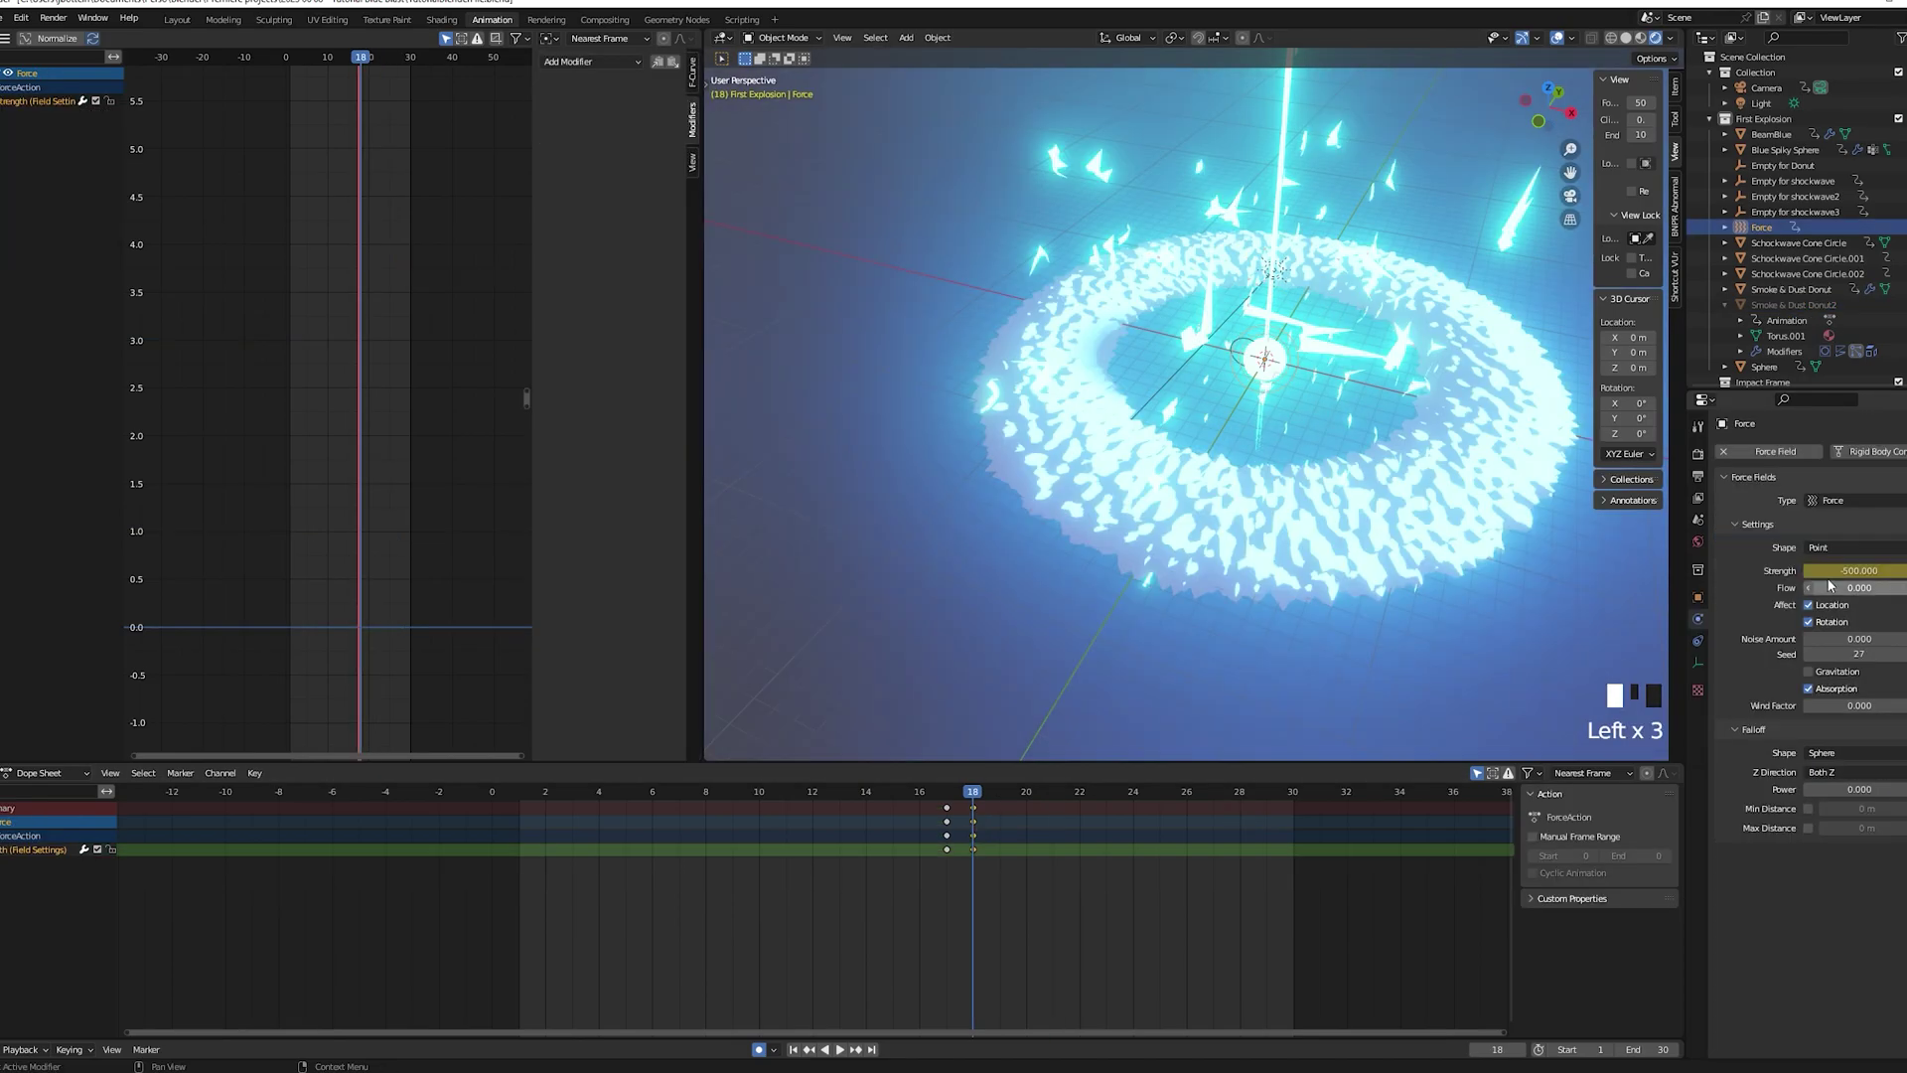
Set the Force object's field strength to -2000 at frame 18
{"action": "left_click", "coordinate": [1853, 570]}
{"action": "type", "text": "-2"}
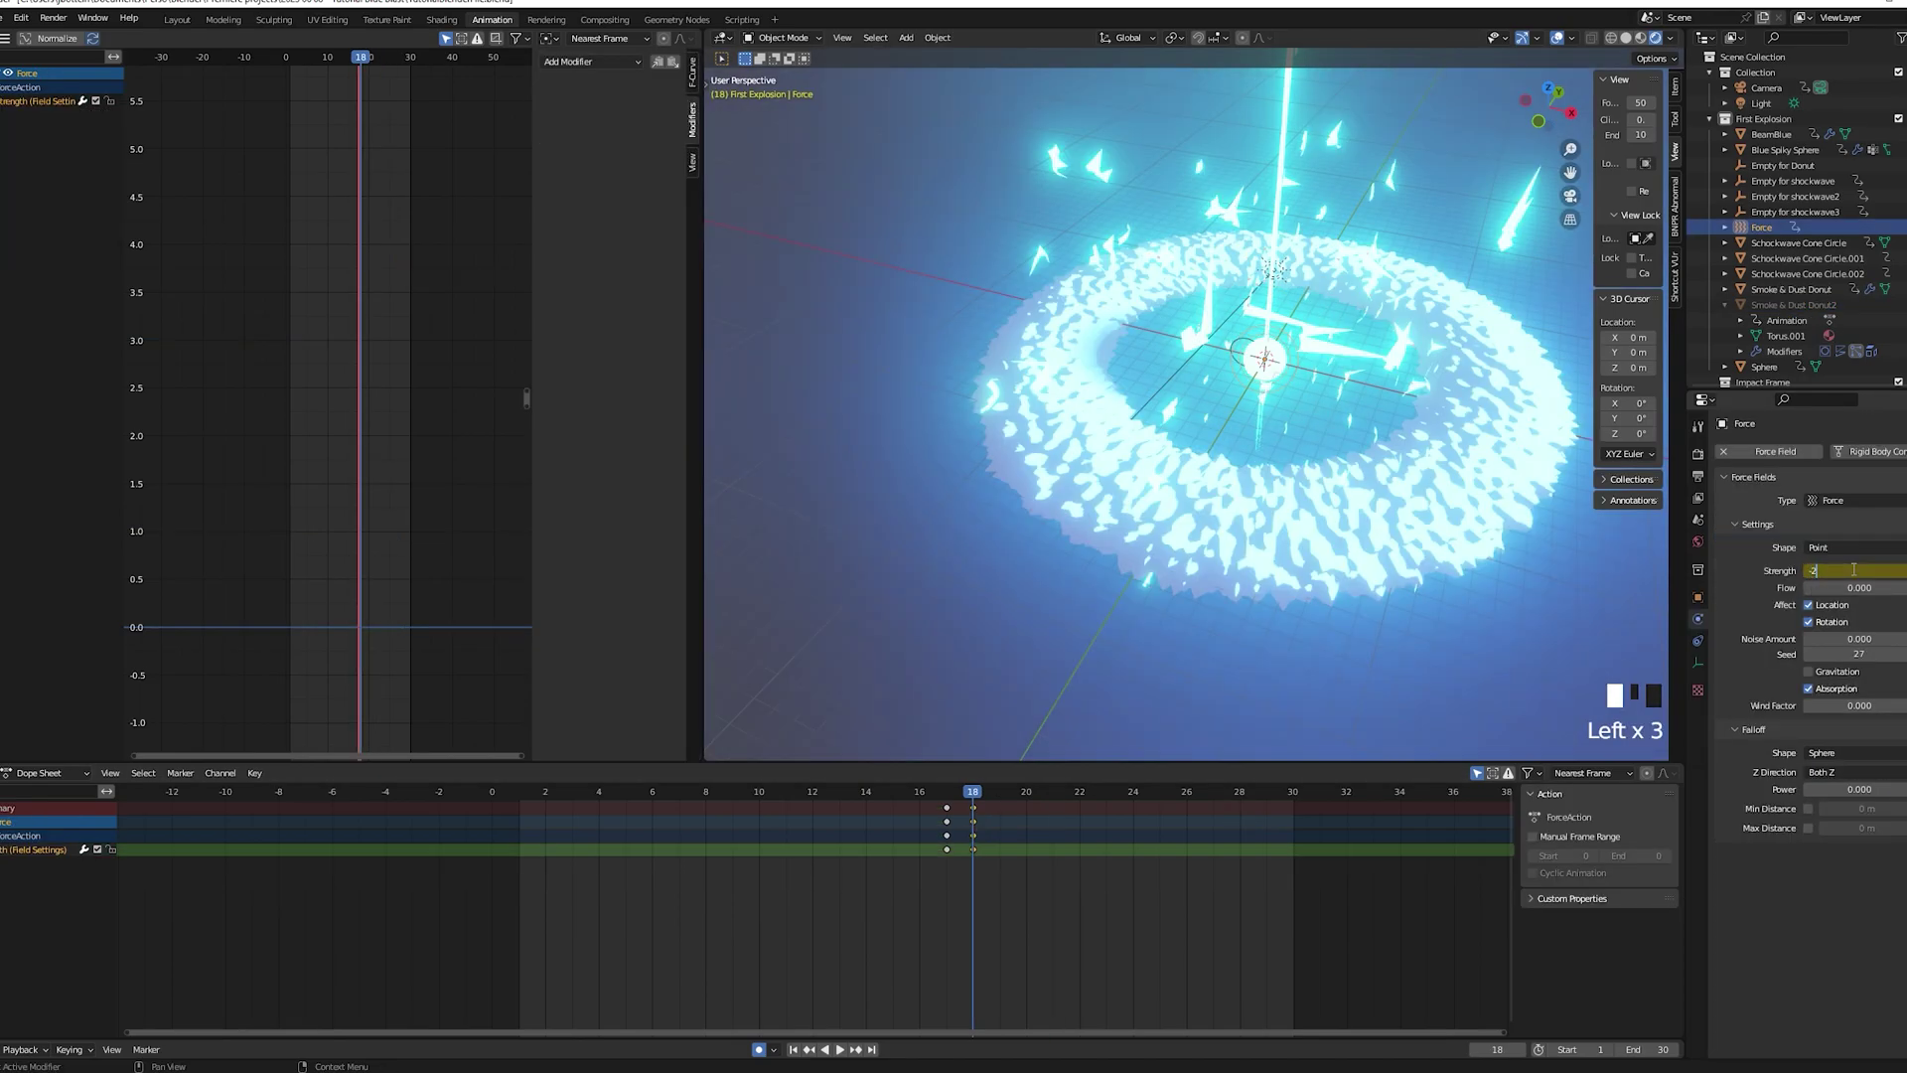
{"action": "type", "text": "000"}
{"action": "key", "text": "Return"}
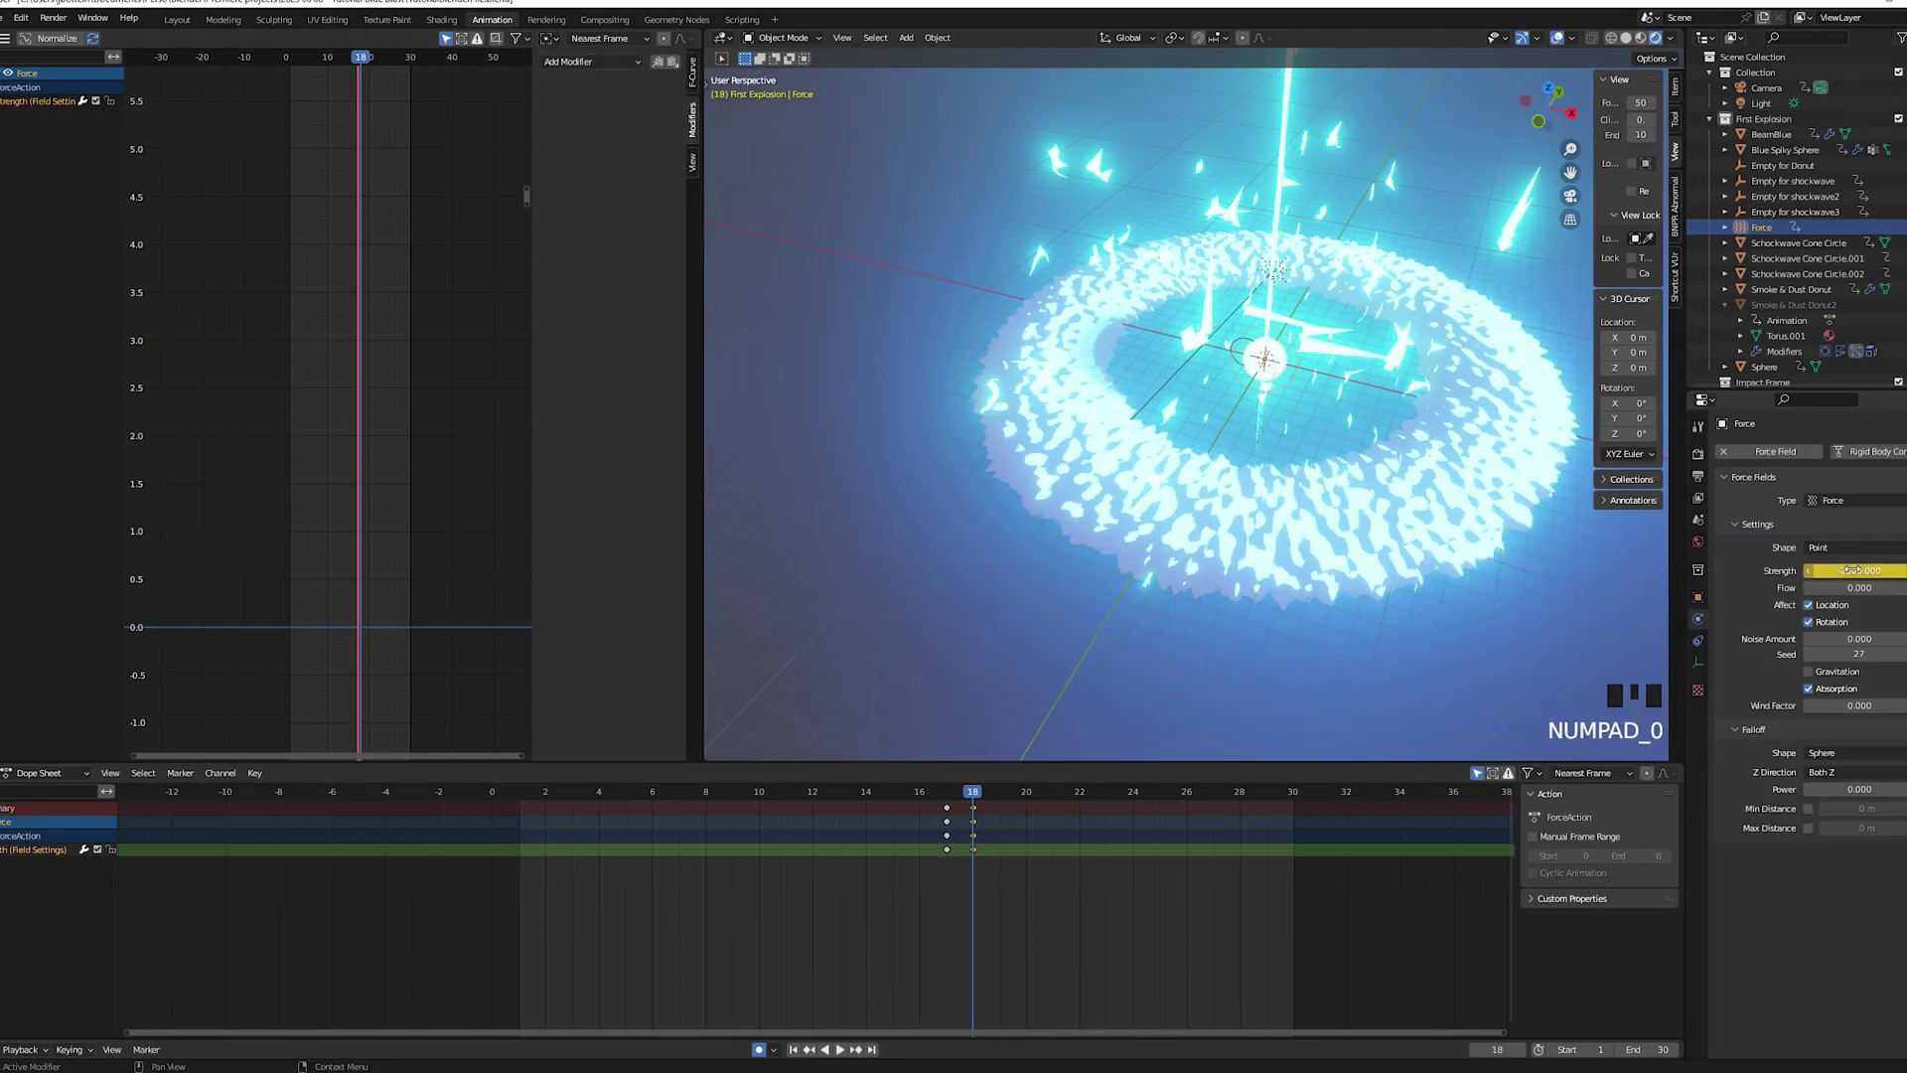
Scrub from frame 18 to 29 and back to frame 21 to review how the second donut breaks apart
{"action": "left_click_drag", "start_coordinate": [979, 795], "coordinate": [1079, 798]}
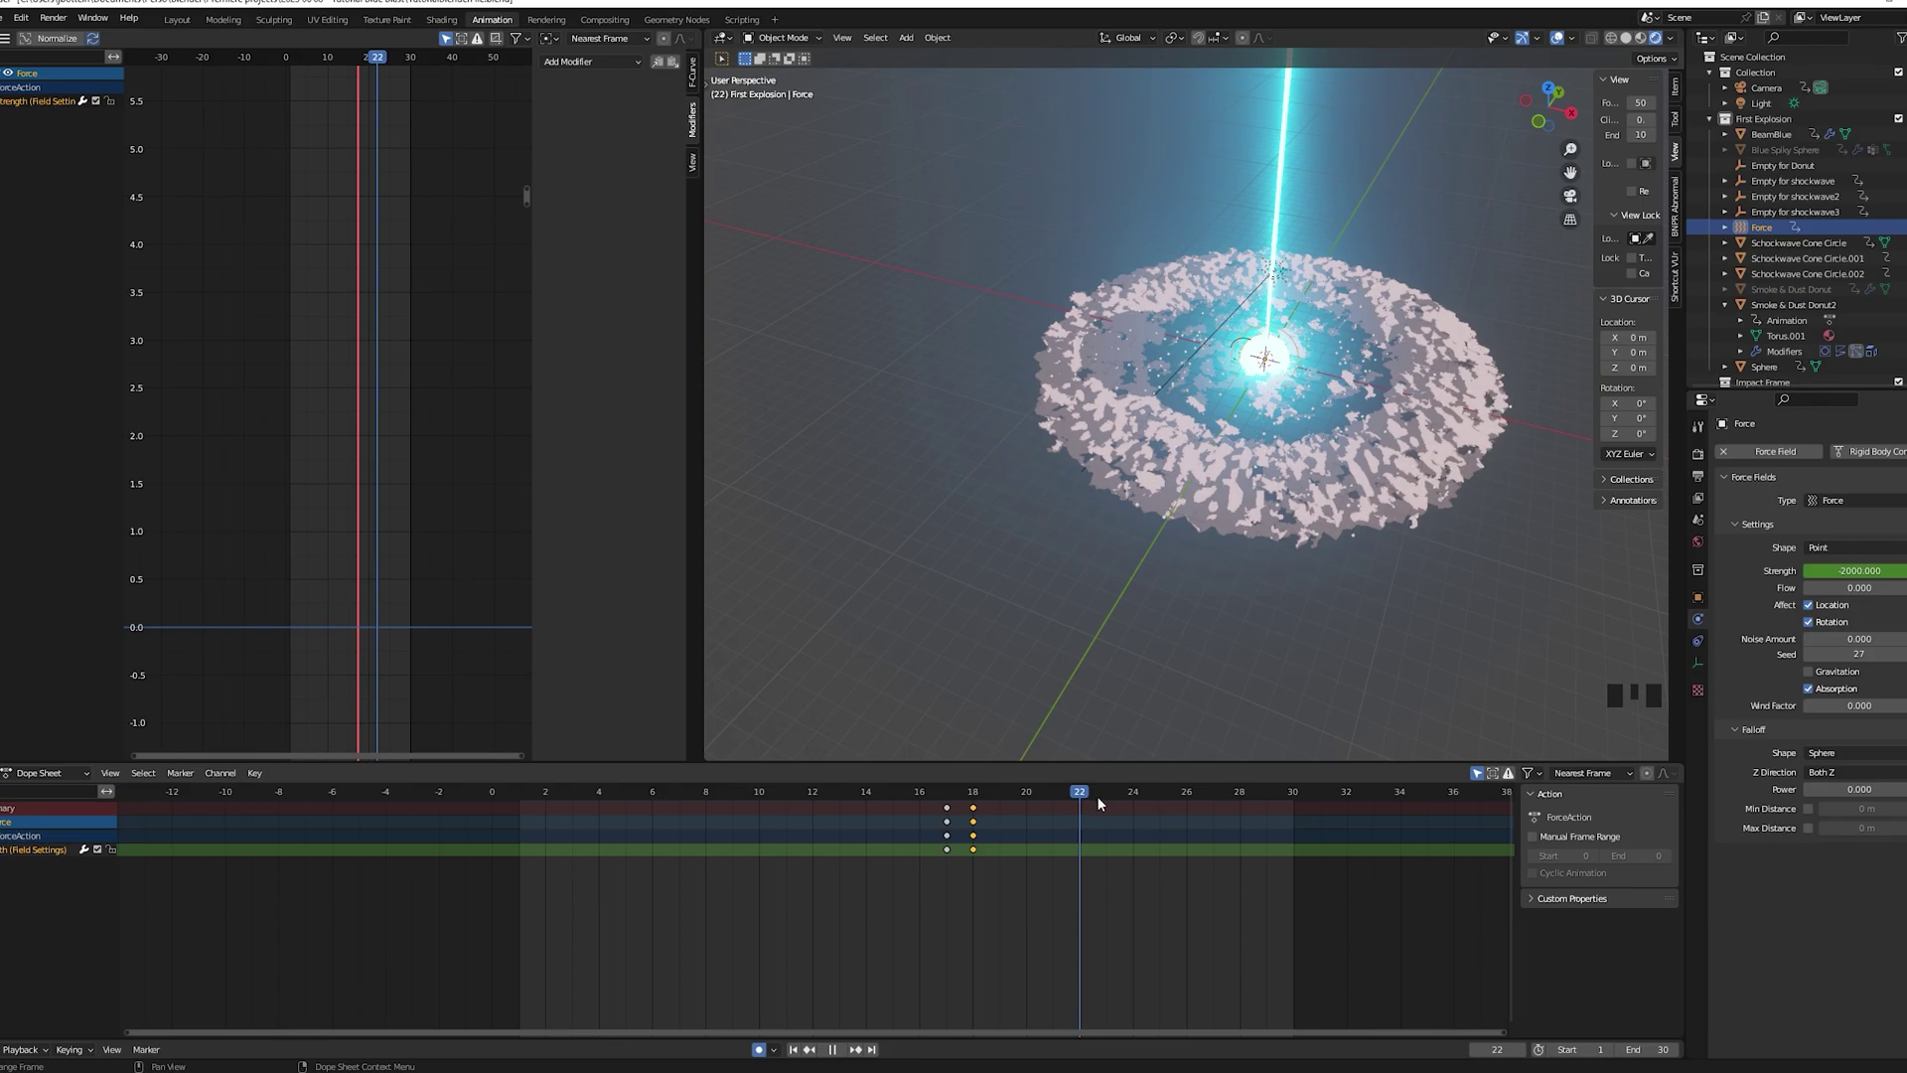
{"action": "left_click", "coordinate": [1104, 802]}
{"action": "left_click", "coordinate": [1132, 804]}
{"action": "left_click", "coordinate": [1159, 807]}
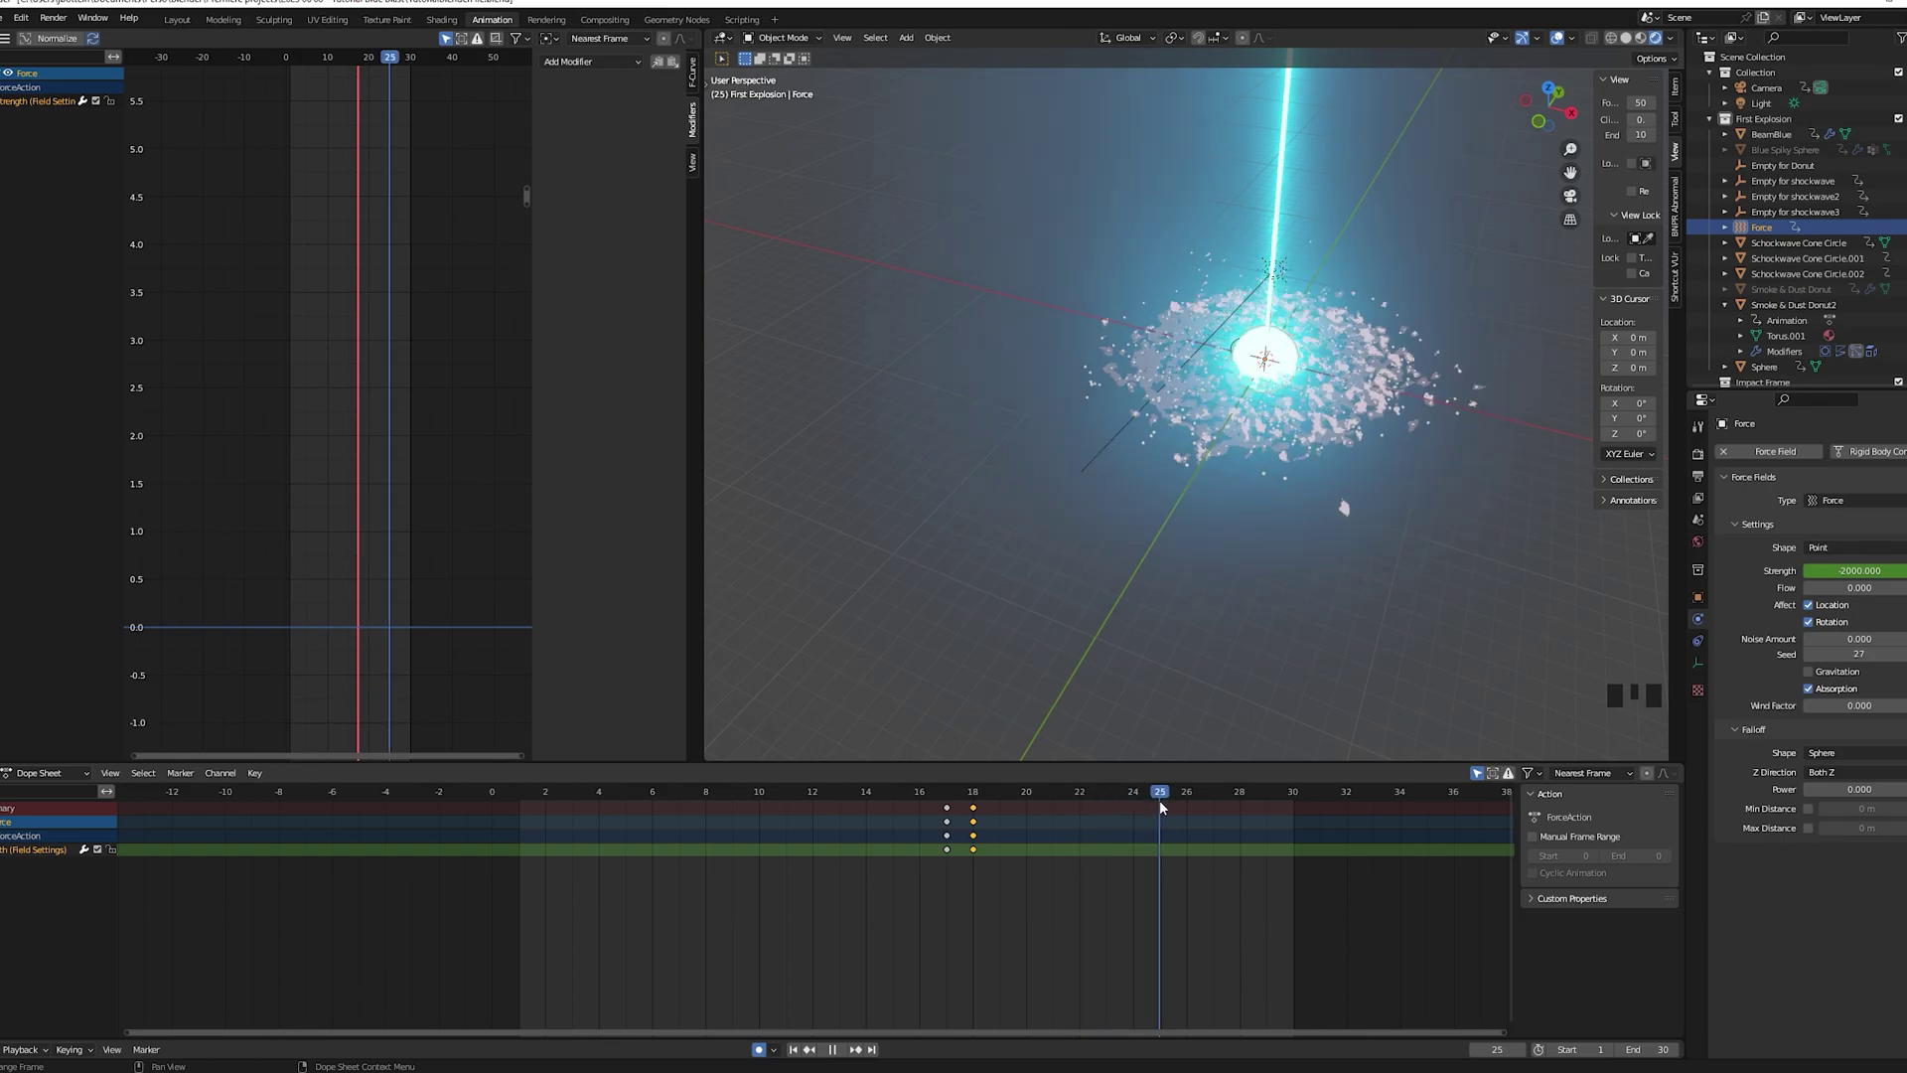
{"action": "left_click_drag", "start_coordinate": [1177, 801], "coordinate": [1258, 809]}
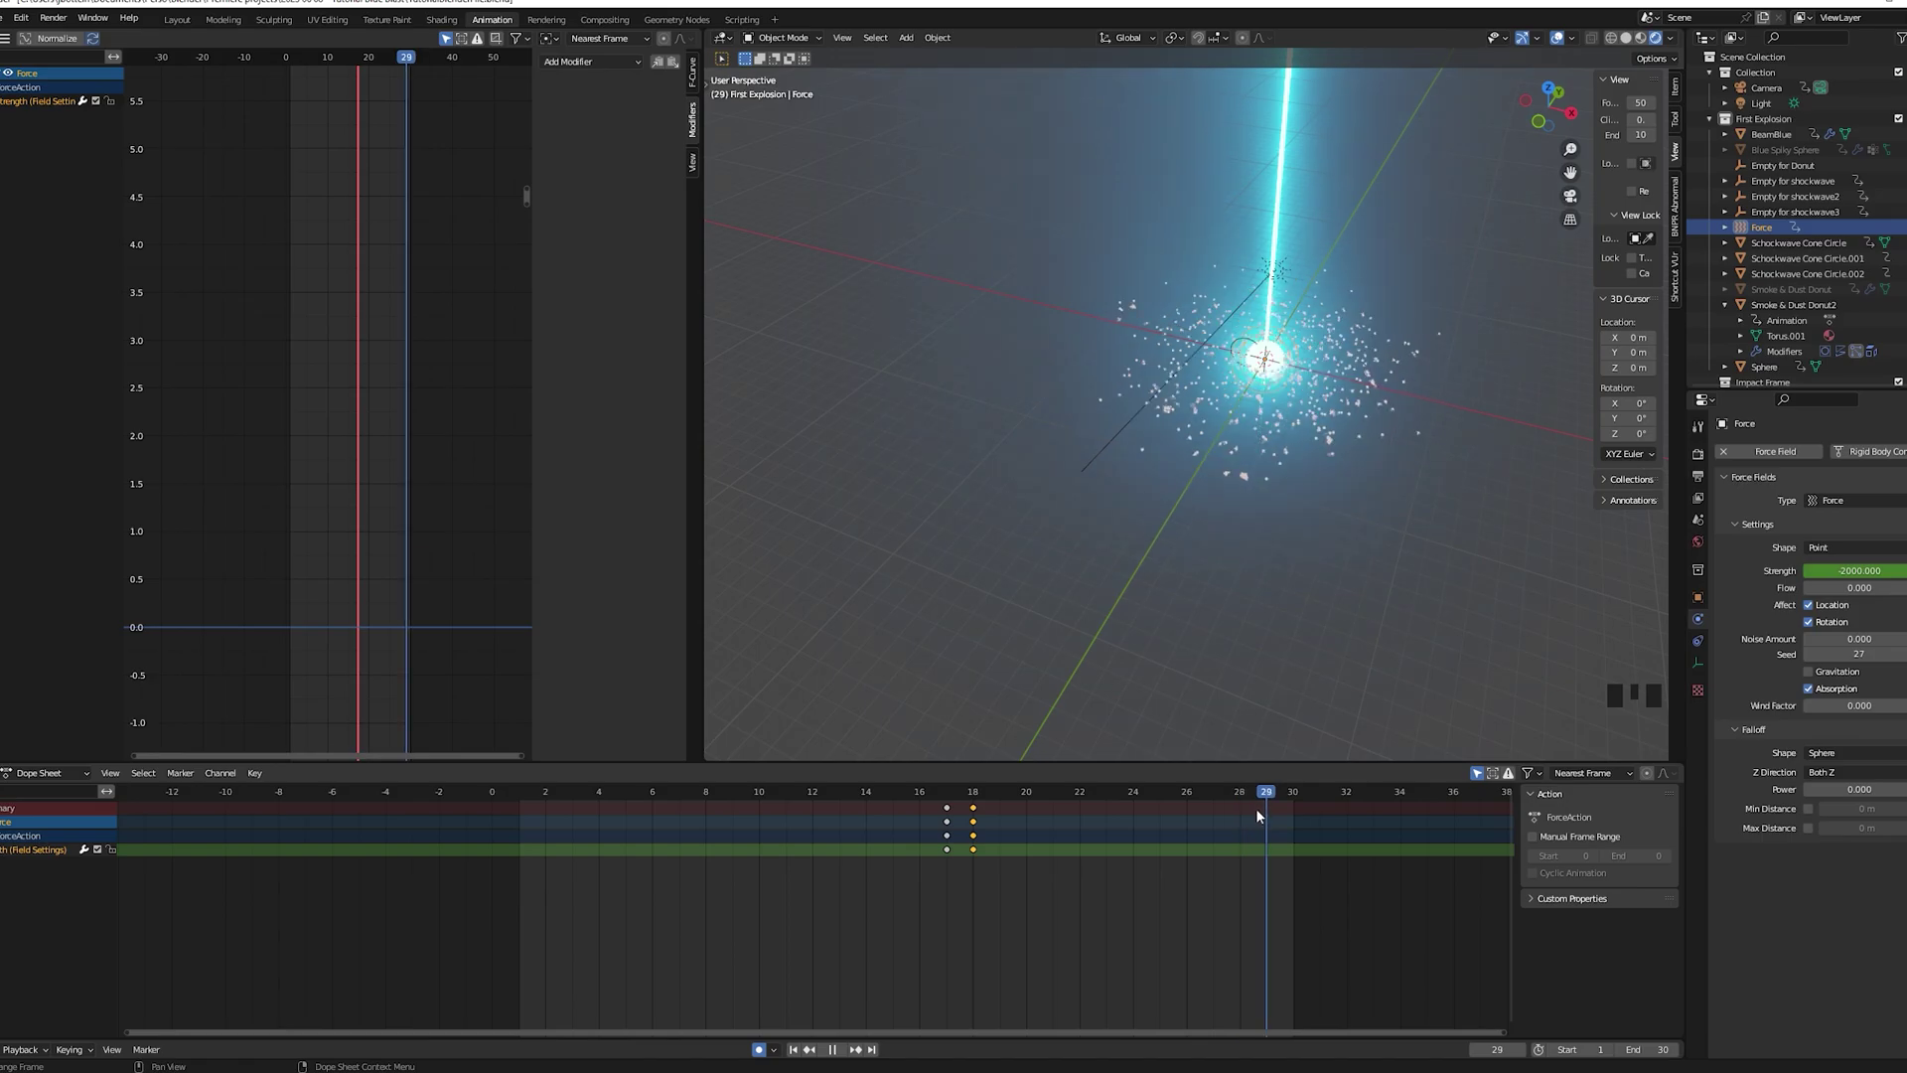
{"action": "key", "text": "Left"}
{"action": "key", "text": "Left"}
{"action": "key", "text": "Left"}
{"action": "key", "text": "Left"}
{"action": "key", "text": "Left"}
{"action": "key", "text": "Left"}
{"action": "key", "text": "Left"}
{"action": "key", "text": "Left"}
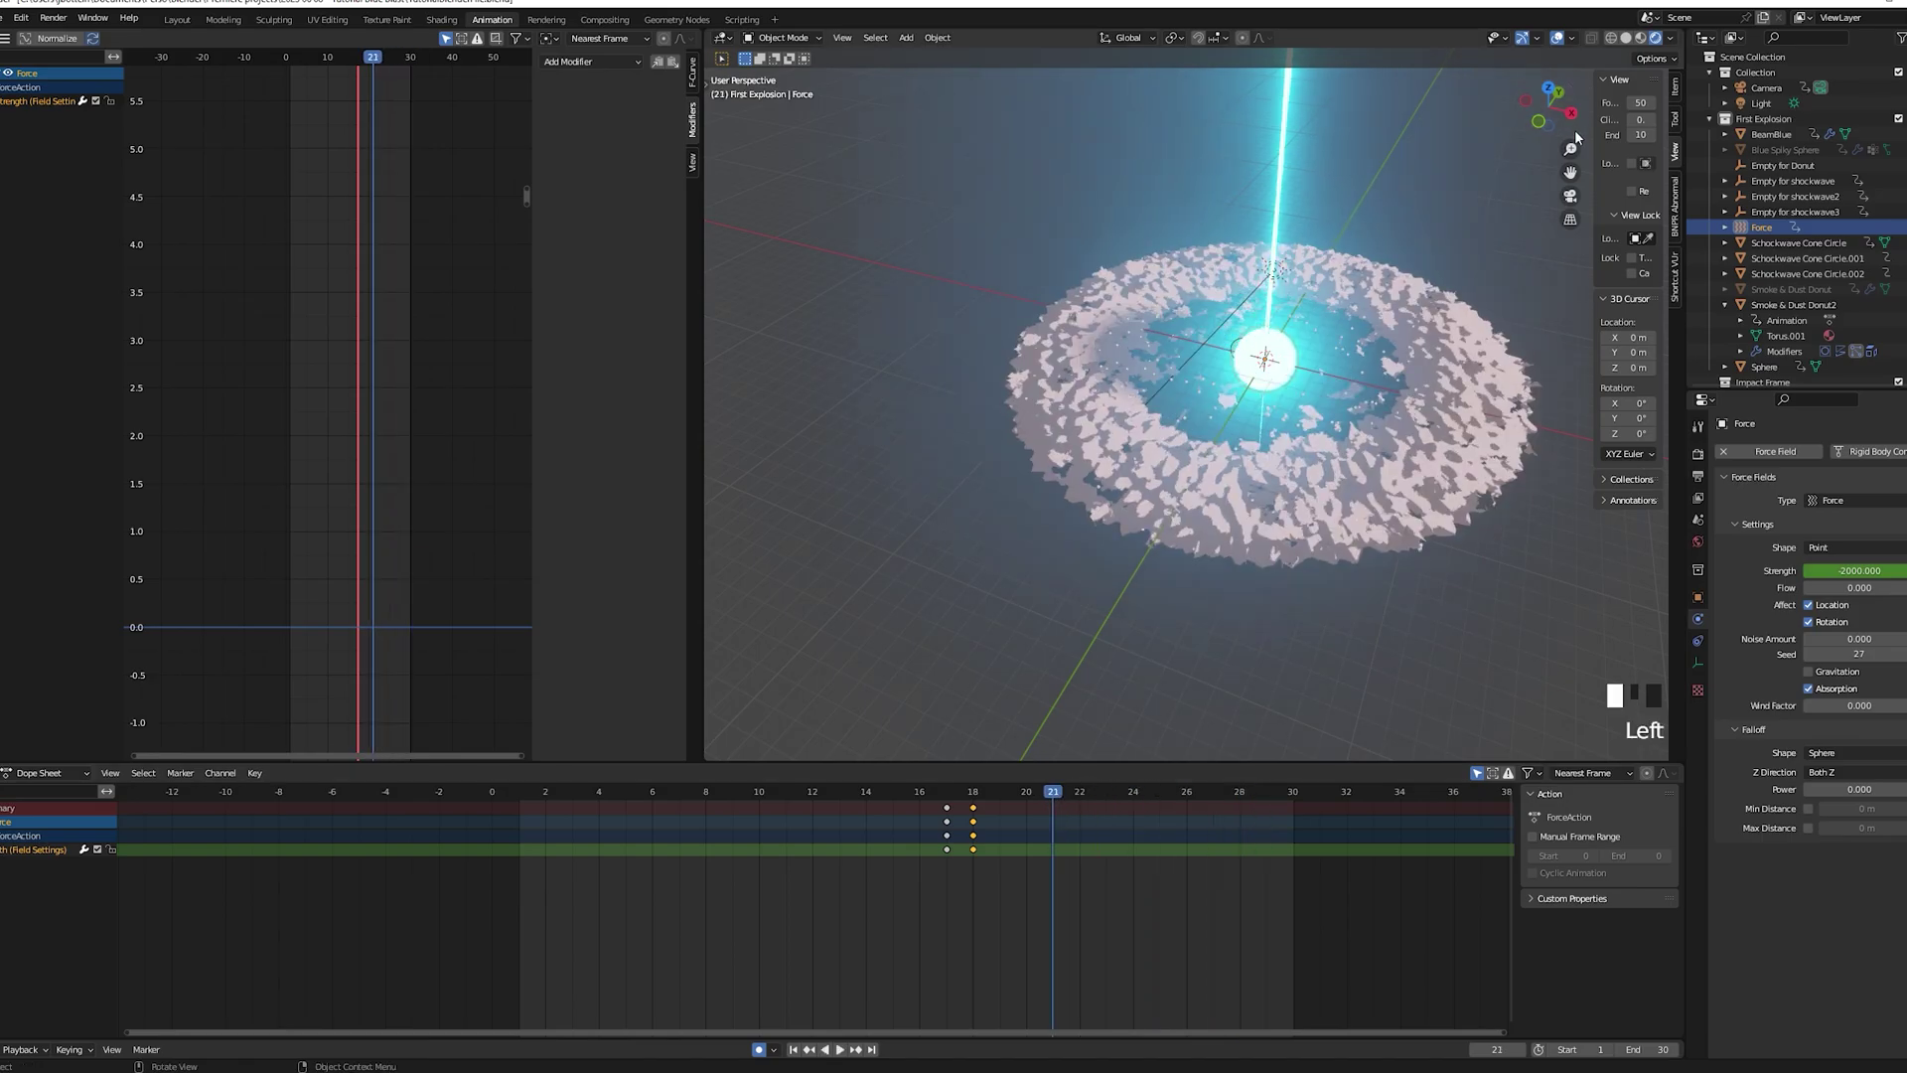
Review the breakup through the camera and bake the particle cache of Smoke & Dust Donut2
{"action": "left_click", "coordinate": [1565, 201]}
{"action": "scroll", "coordinate": [1279, 457], "scroll_direction": "up", "scroll_amount": 2}
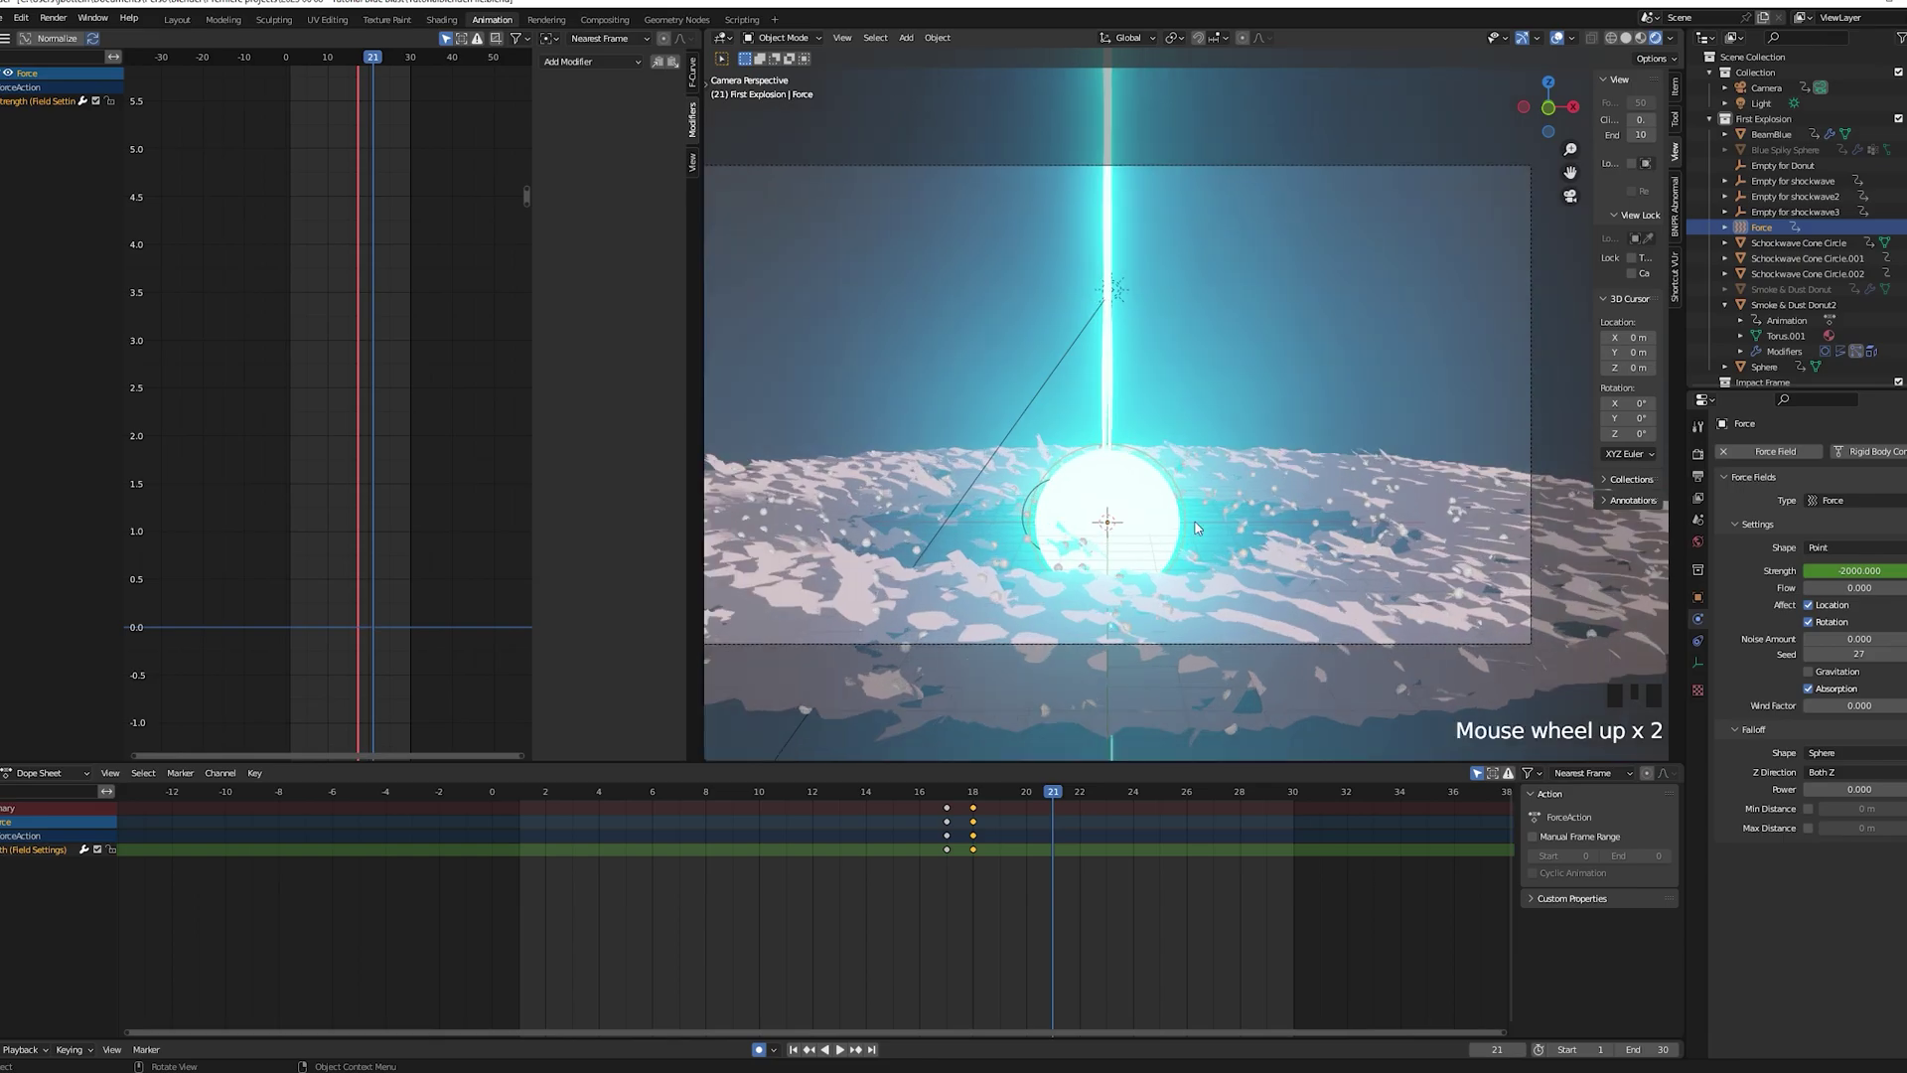
{"action": "middle_click_drag", "start_coordinate": [1279, 457], "coordinate": [1315, 346], "text": "shift"}
{"action": "left_click_drag", "start_coordinate": [1055, 800], "coordinate": [1021, 793]}
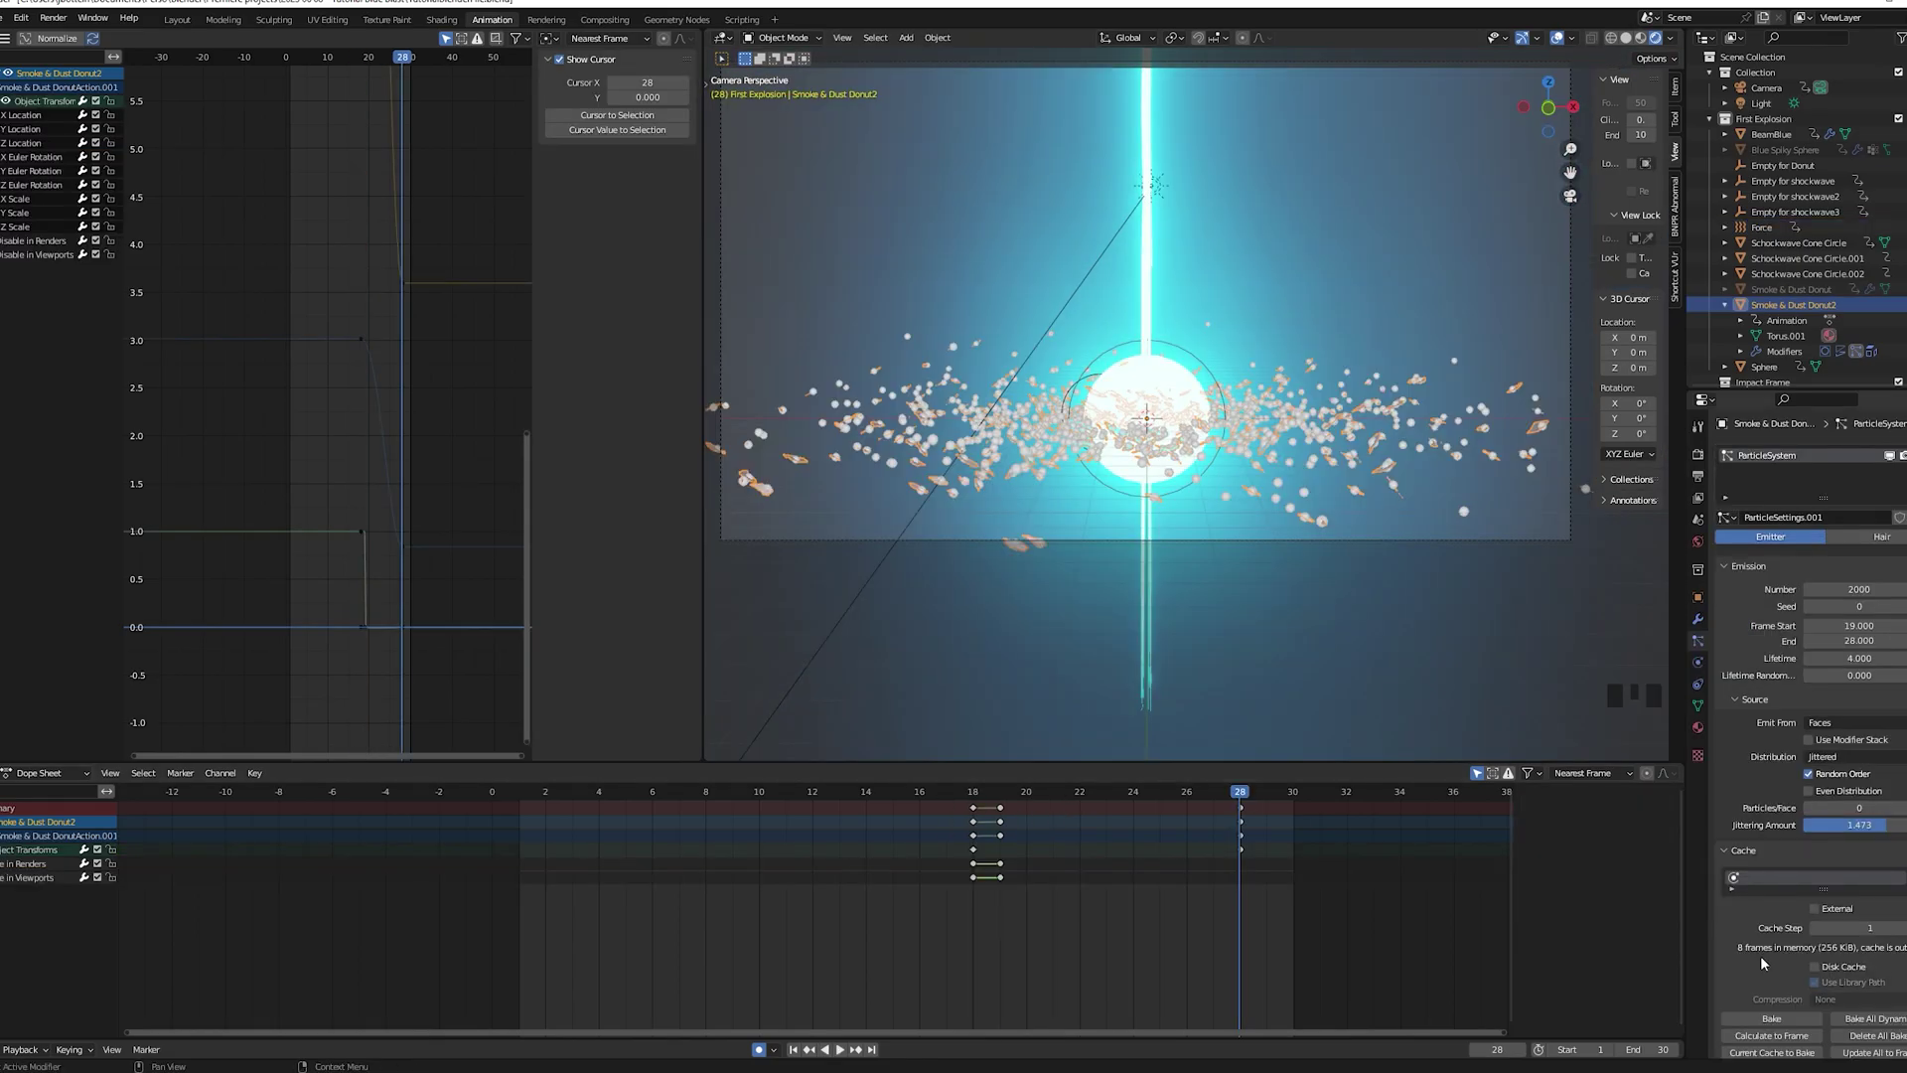
{"action": "left_click", "coordinate": [1773, 1019]}
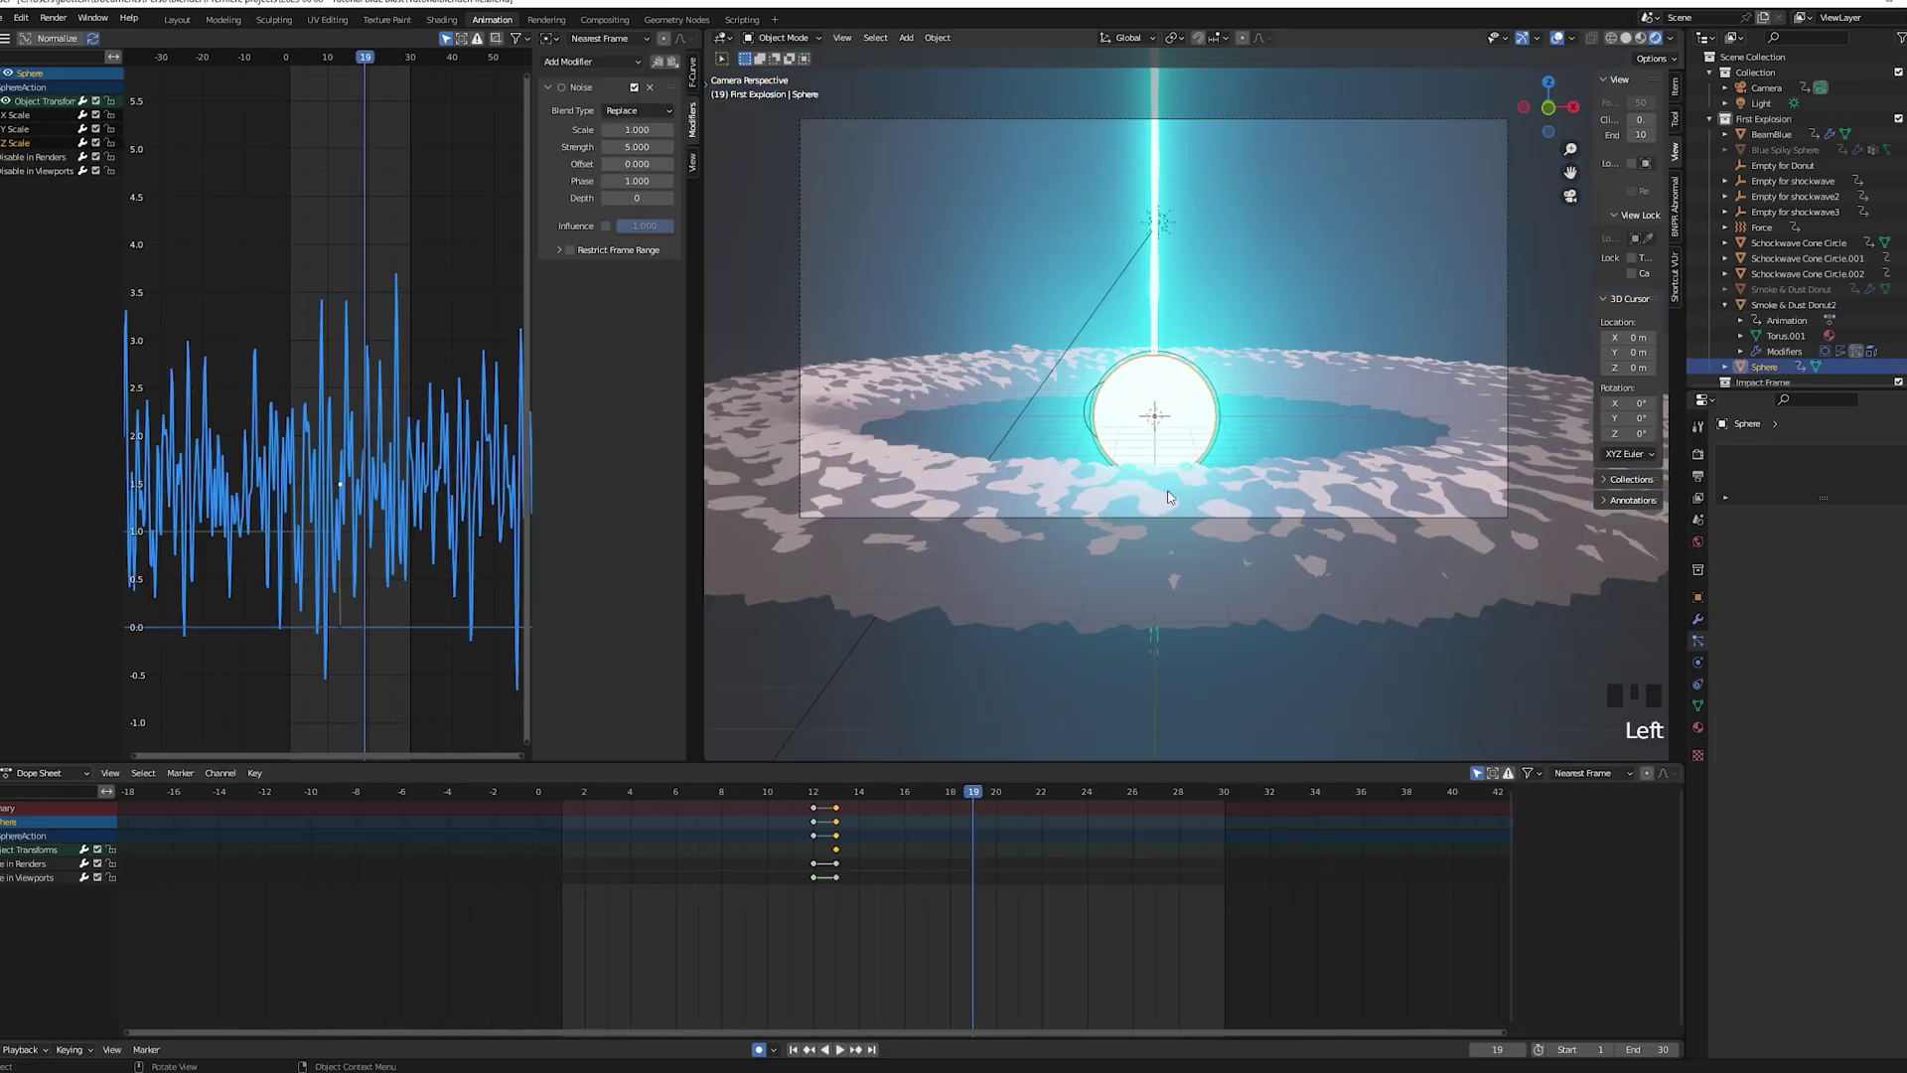
Keyframe the Sphere's scale at frame 19 and go to frame 28
{"action": "key", "text": "i"}
{"action": "left_click", "coordinate": [1168, 485]}
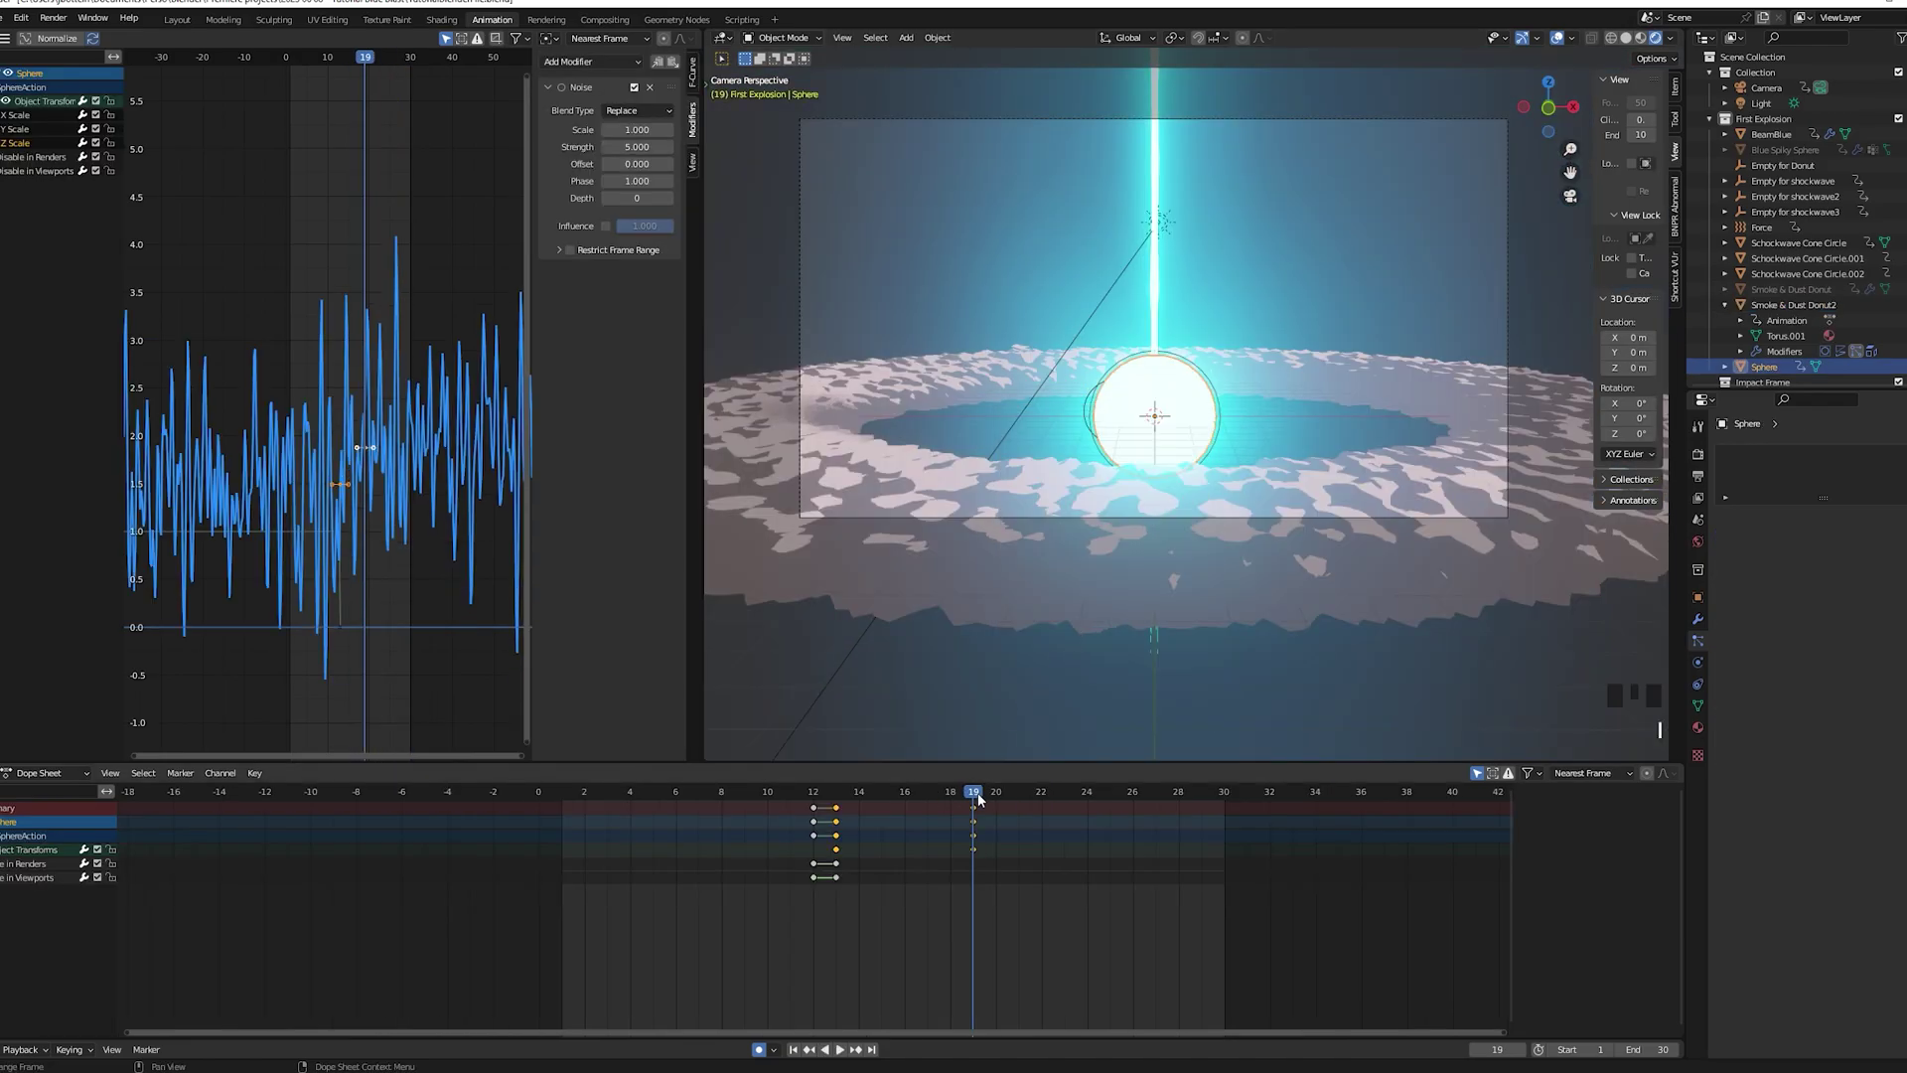
{"action": "key", "text": "space"}
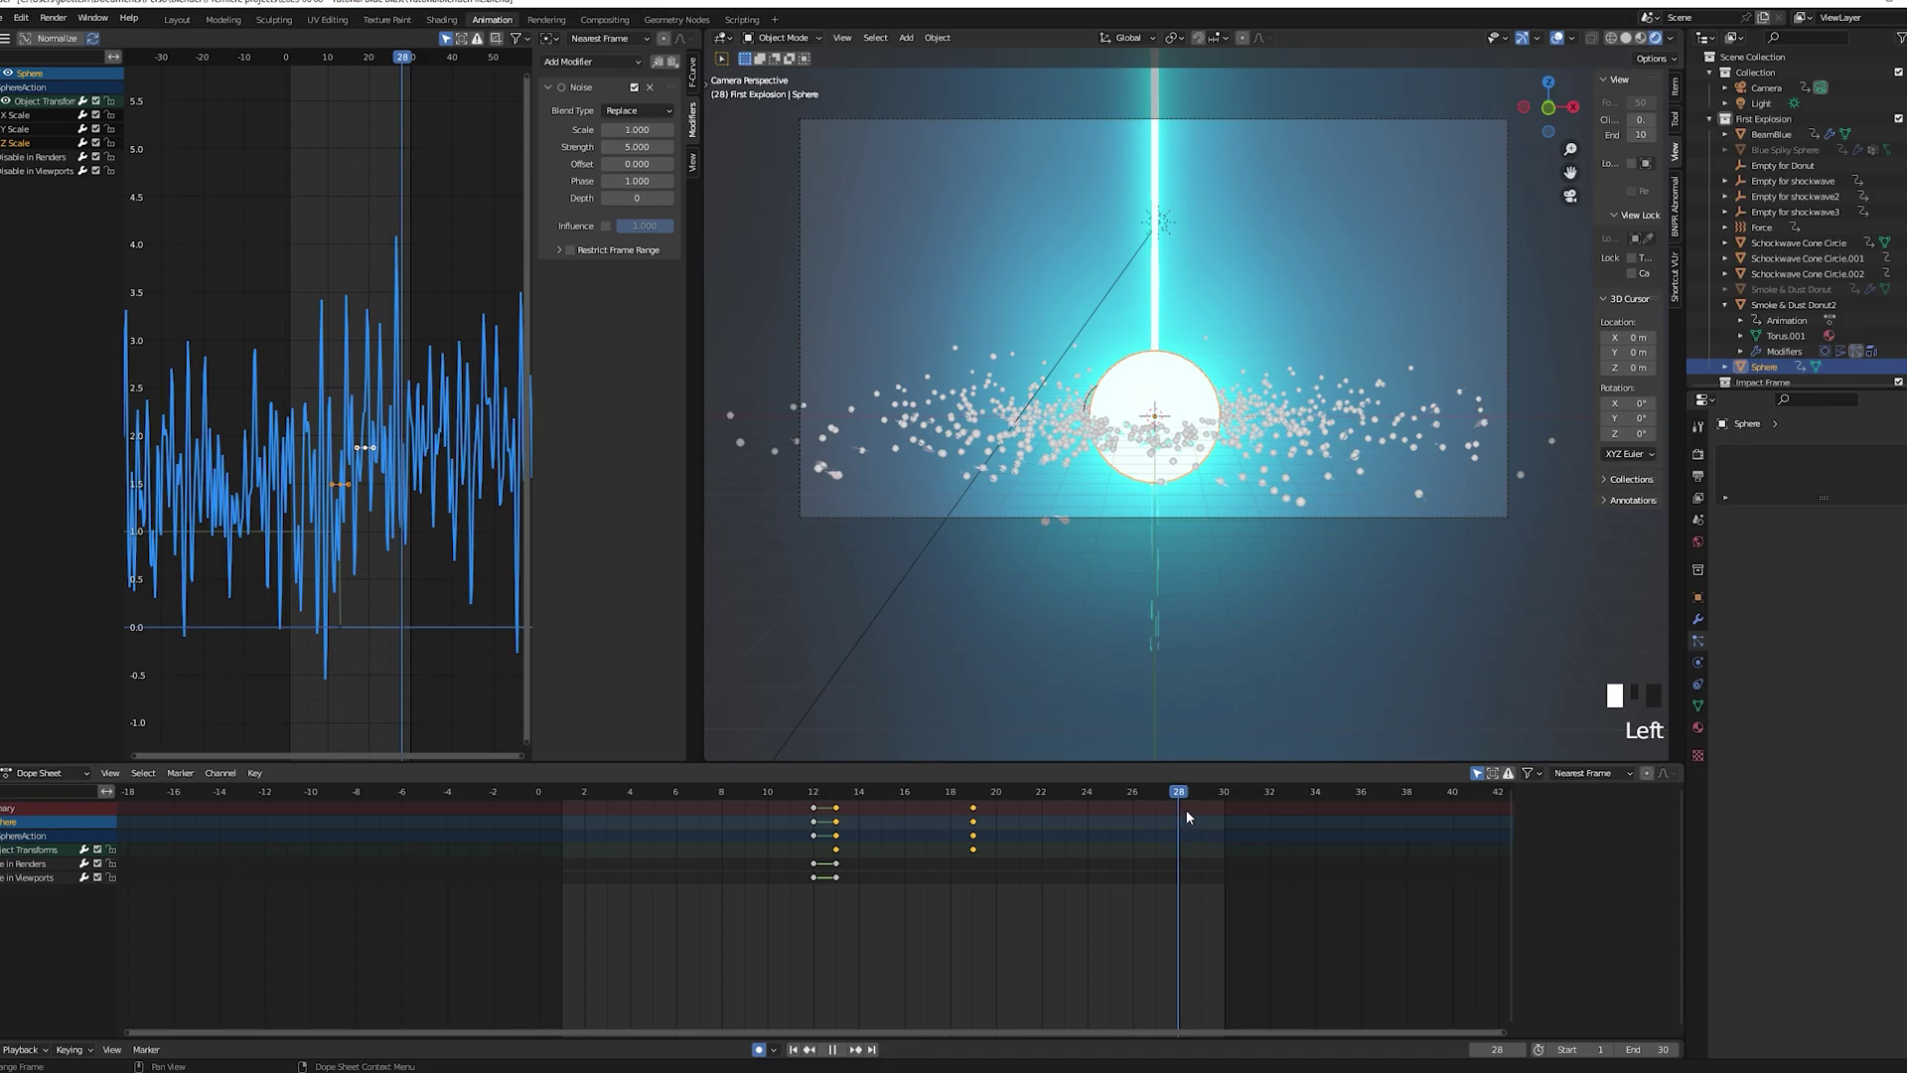
{"action": "key", "text": "space"}
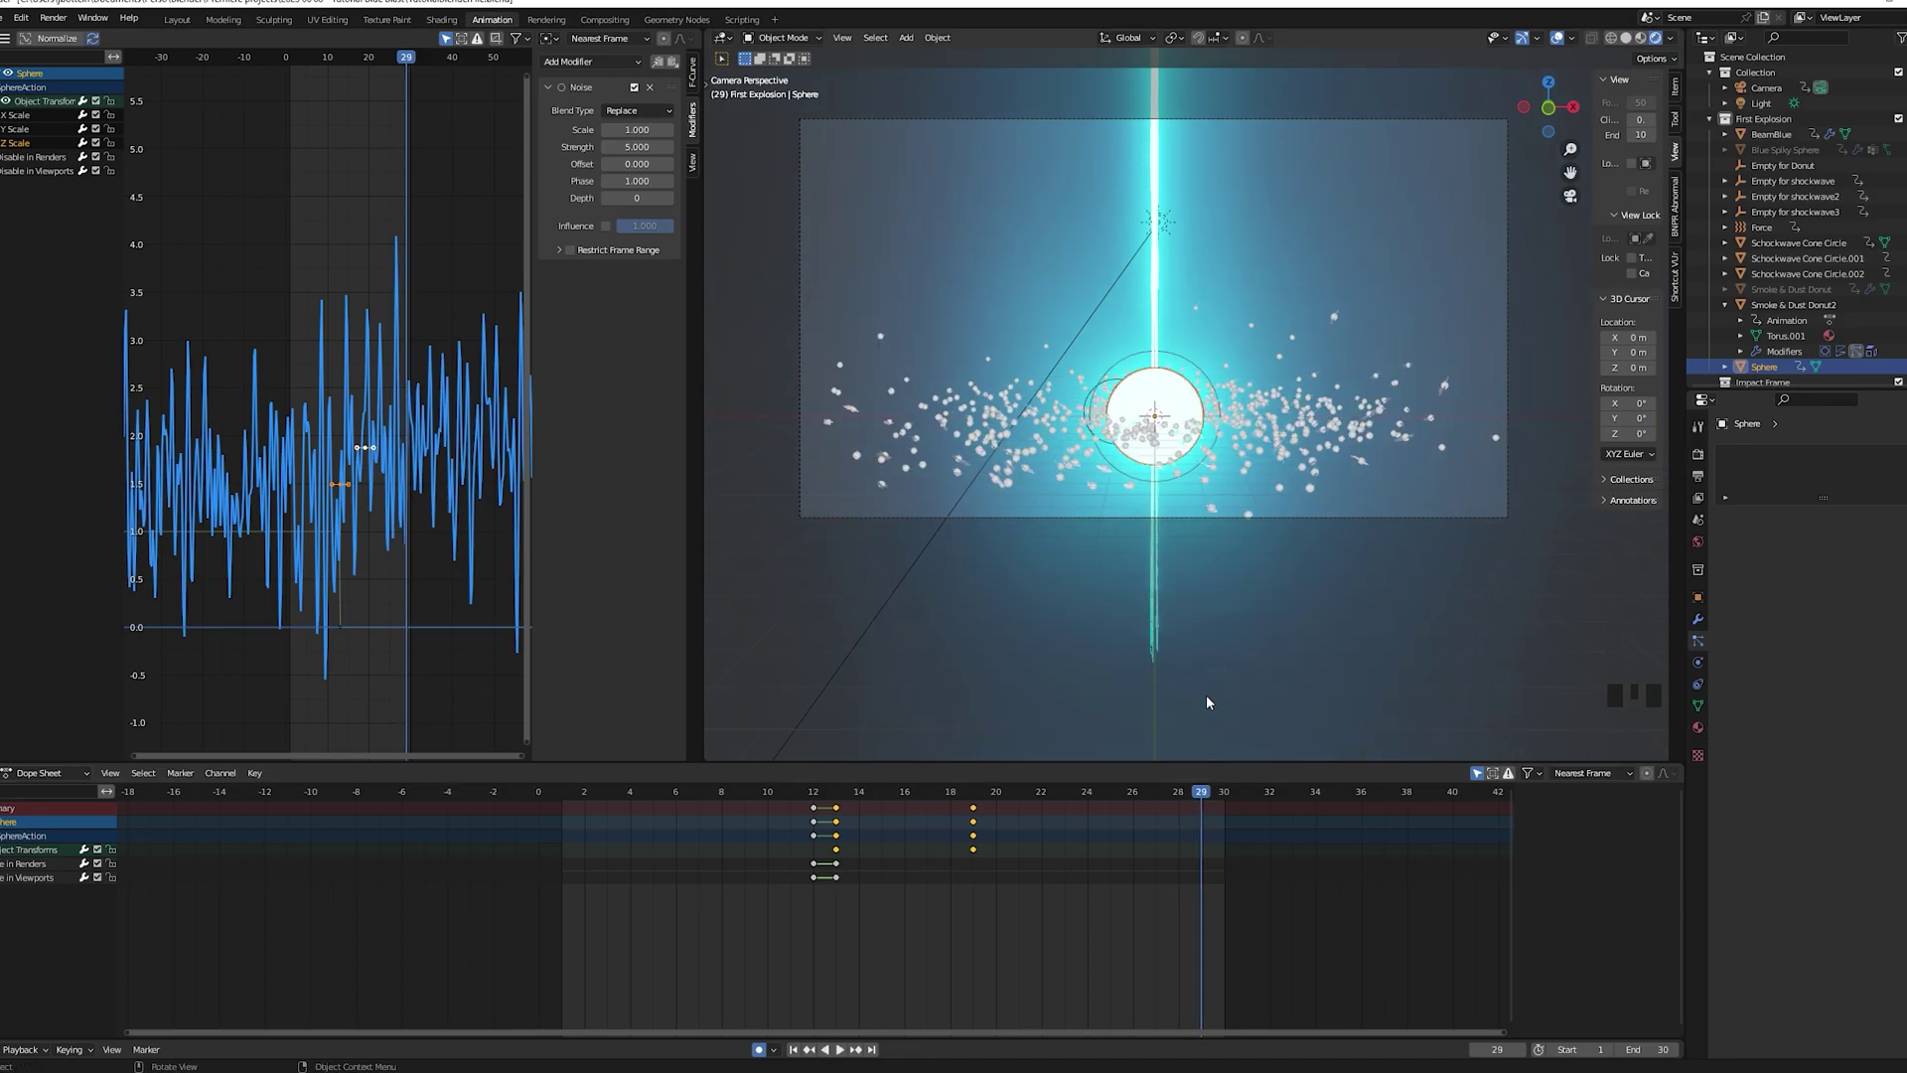
{"action": "left_click_drag", "start_coordinate": [1205, 788], "coordinate": [1180, 799]}
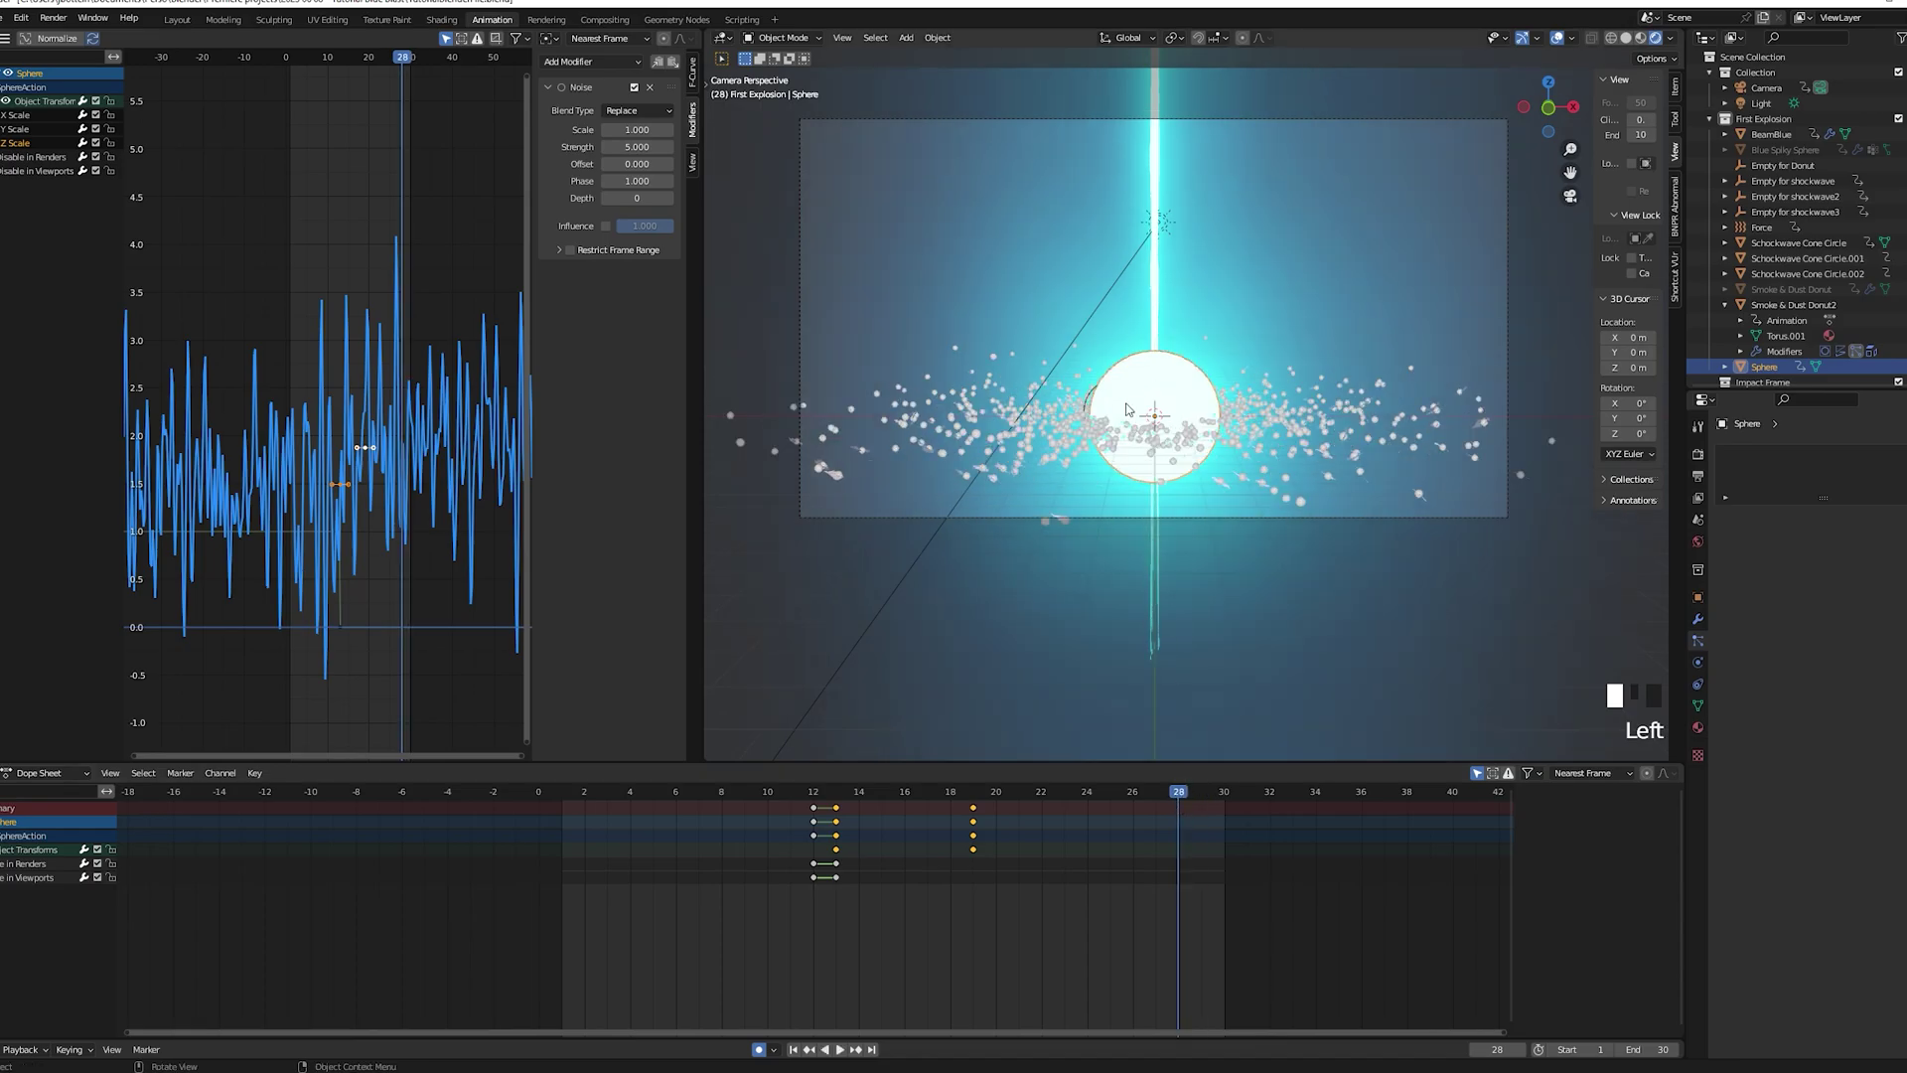
Scale the Sphere down to about 0.13 of its size at frame 28 and play back the shrinking from frame 17
{"action": "key", "text": "s"}
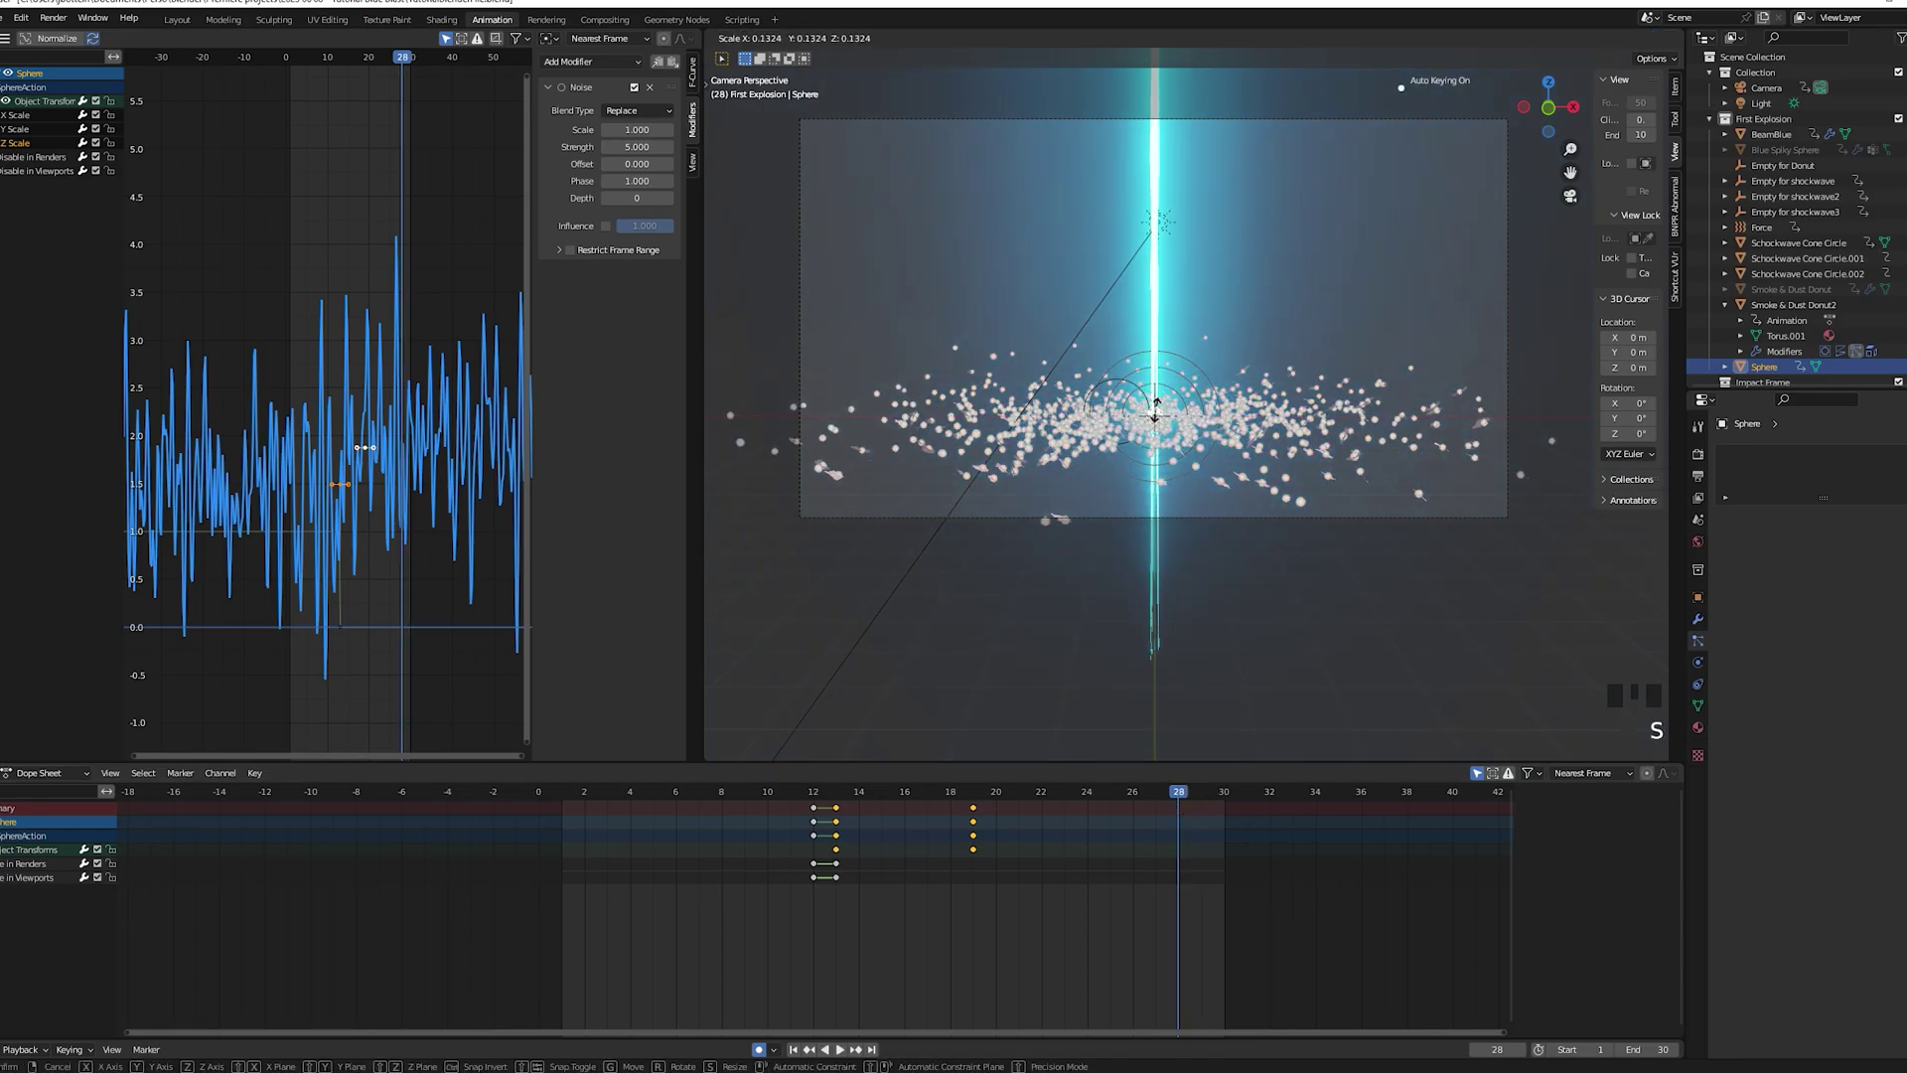
{"action": "left_click", "coordinate": [1155, 407]}
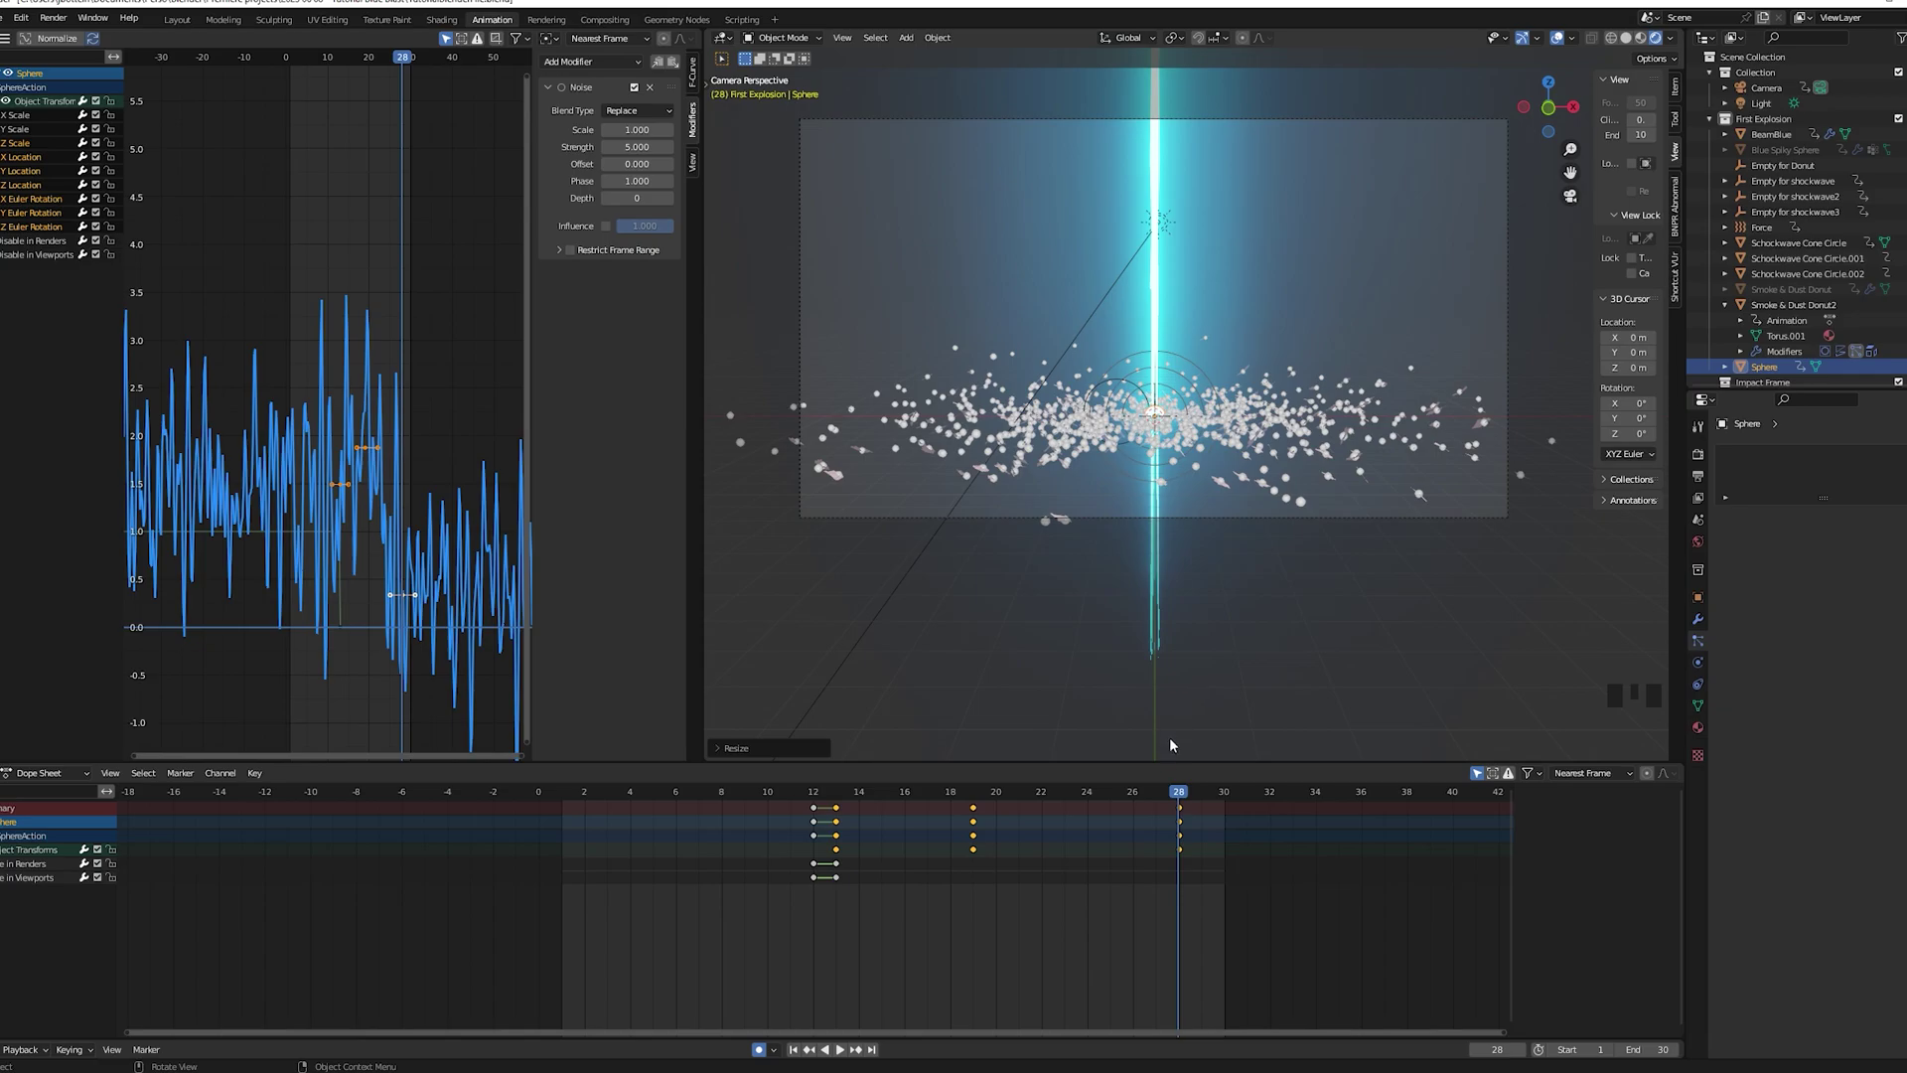
{"action": "left_click_drag", "start_coordinate": [1176, 792], "coordinate": [933, 802]}
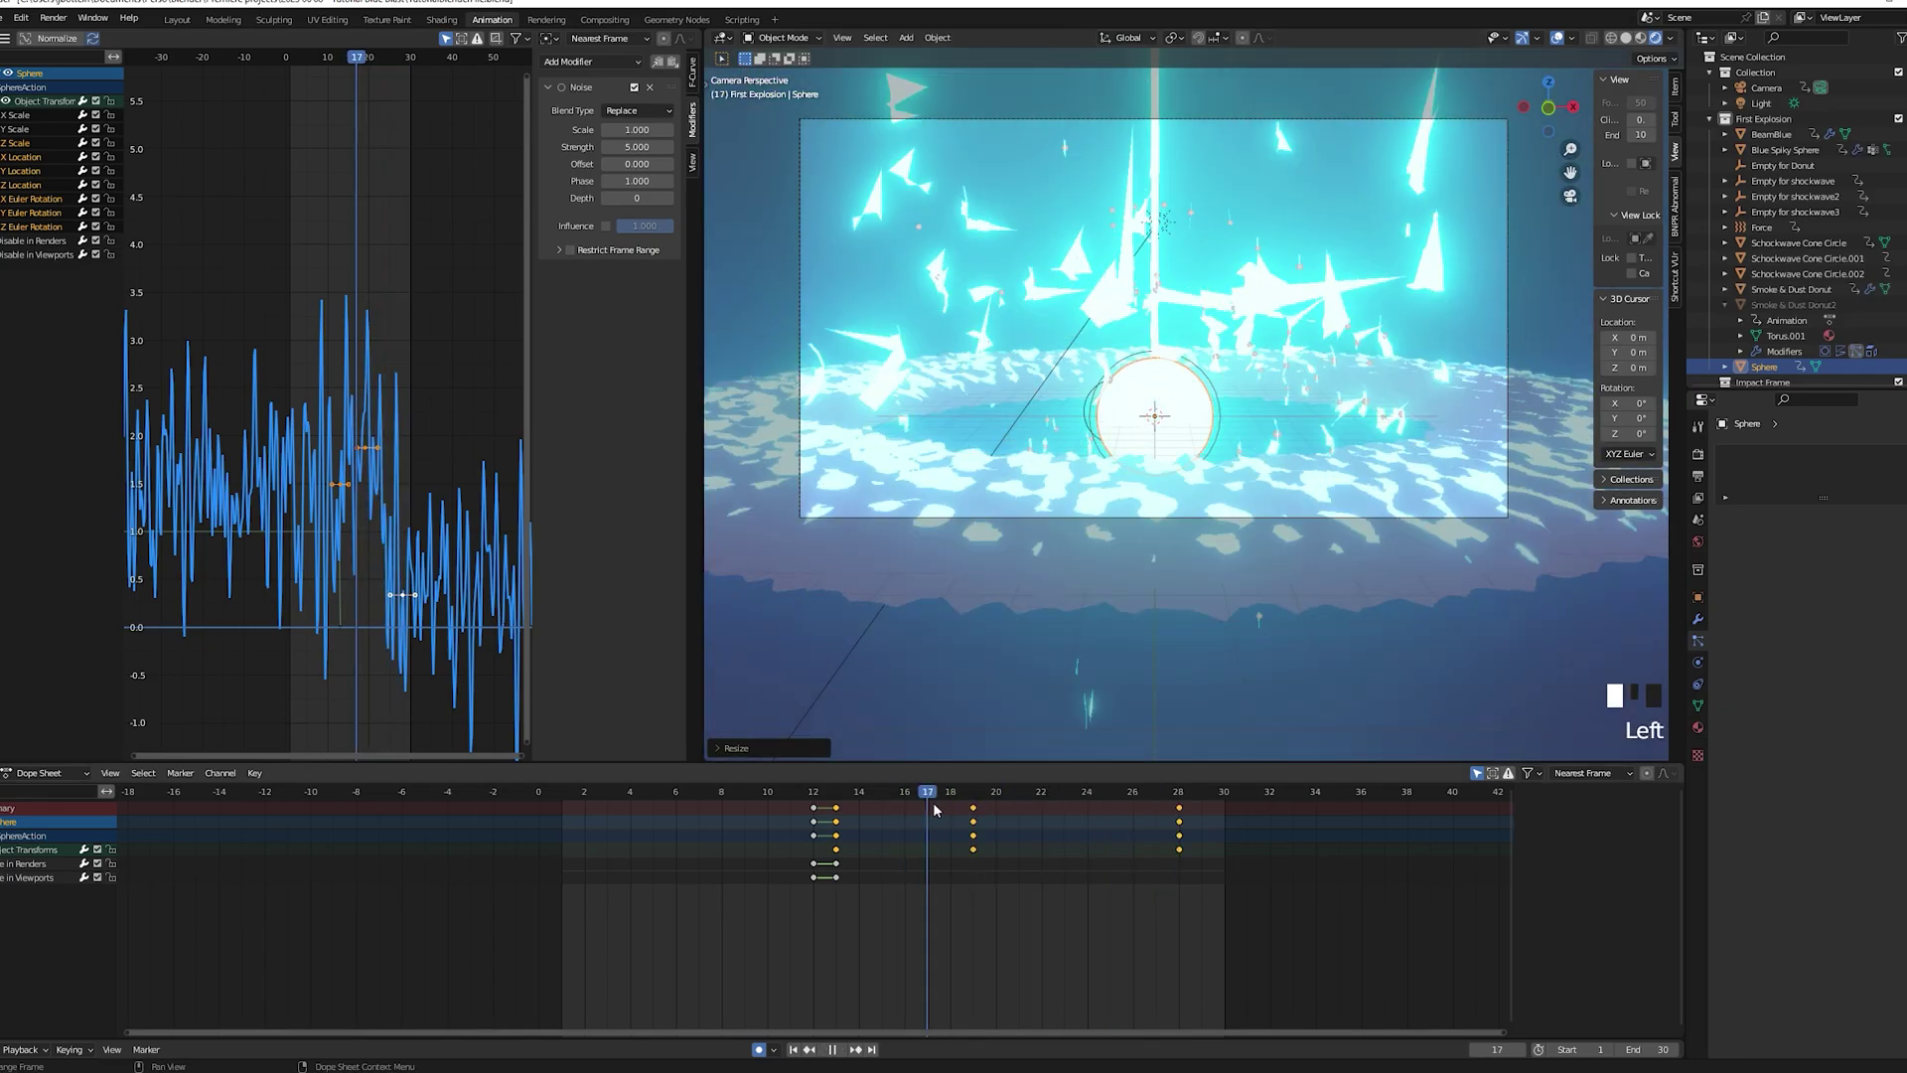
{"action": "key", "text": "space"}
{"action": "key", "text": "space"}
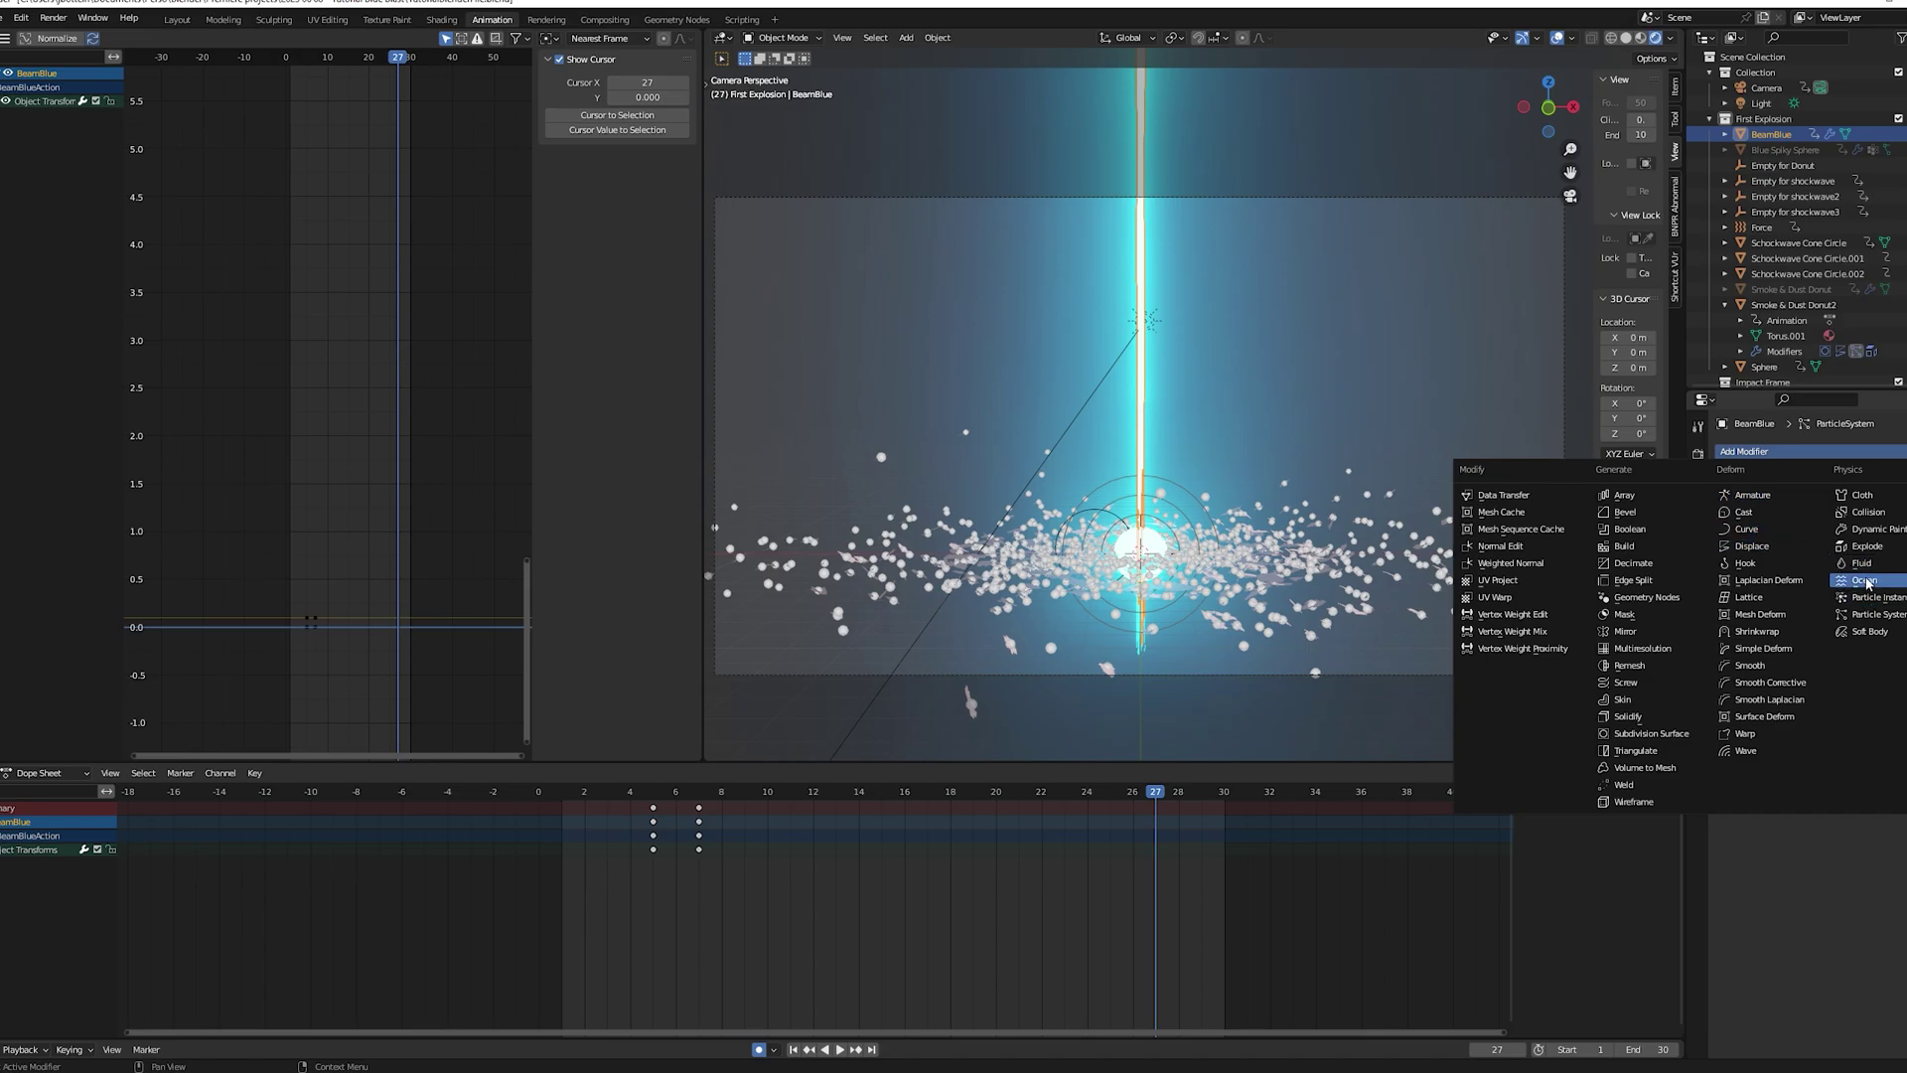
Add an Explode modifier to BeamBlue with dead particles hidden and Cut Edges and Size enabled
{"action": "left_click", "coordinate": [1867, 547]}
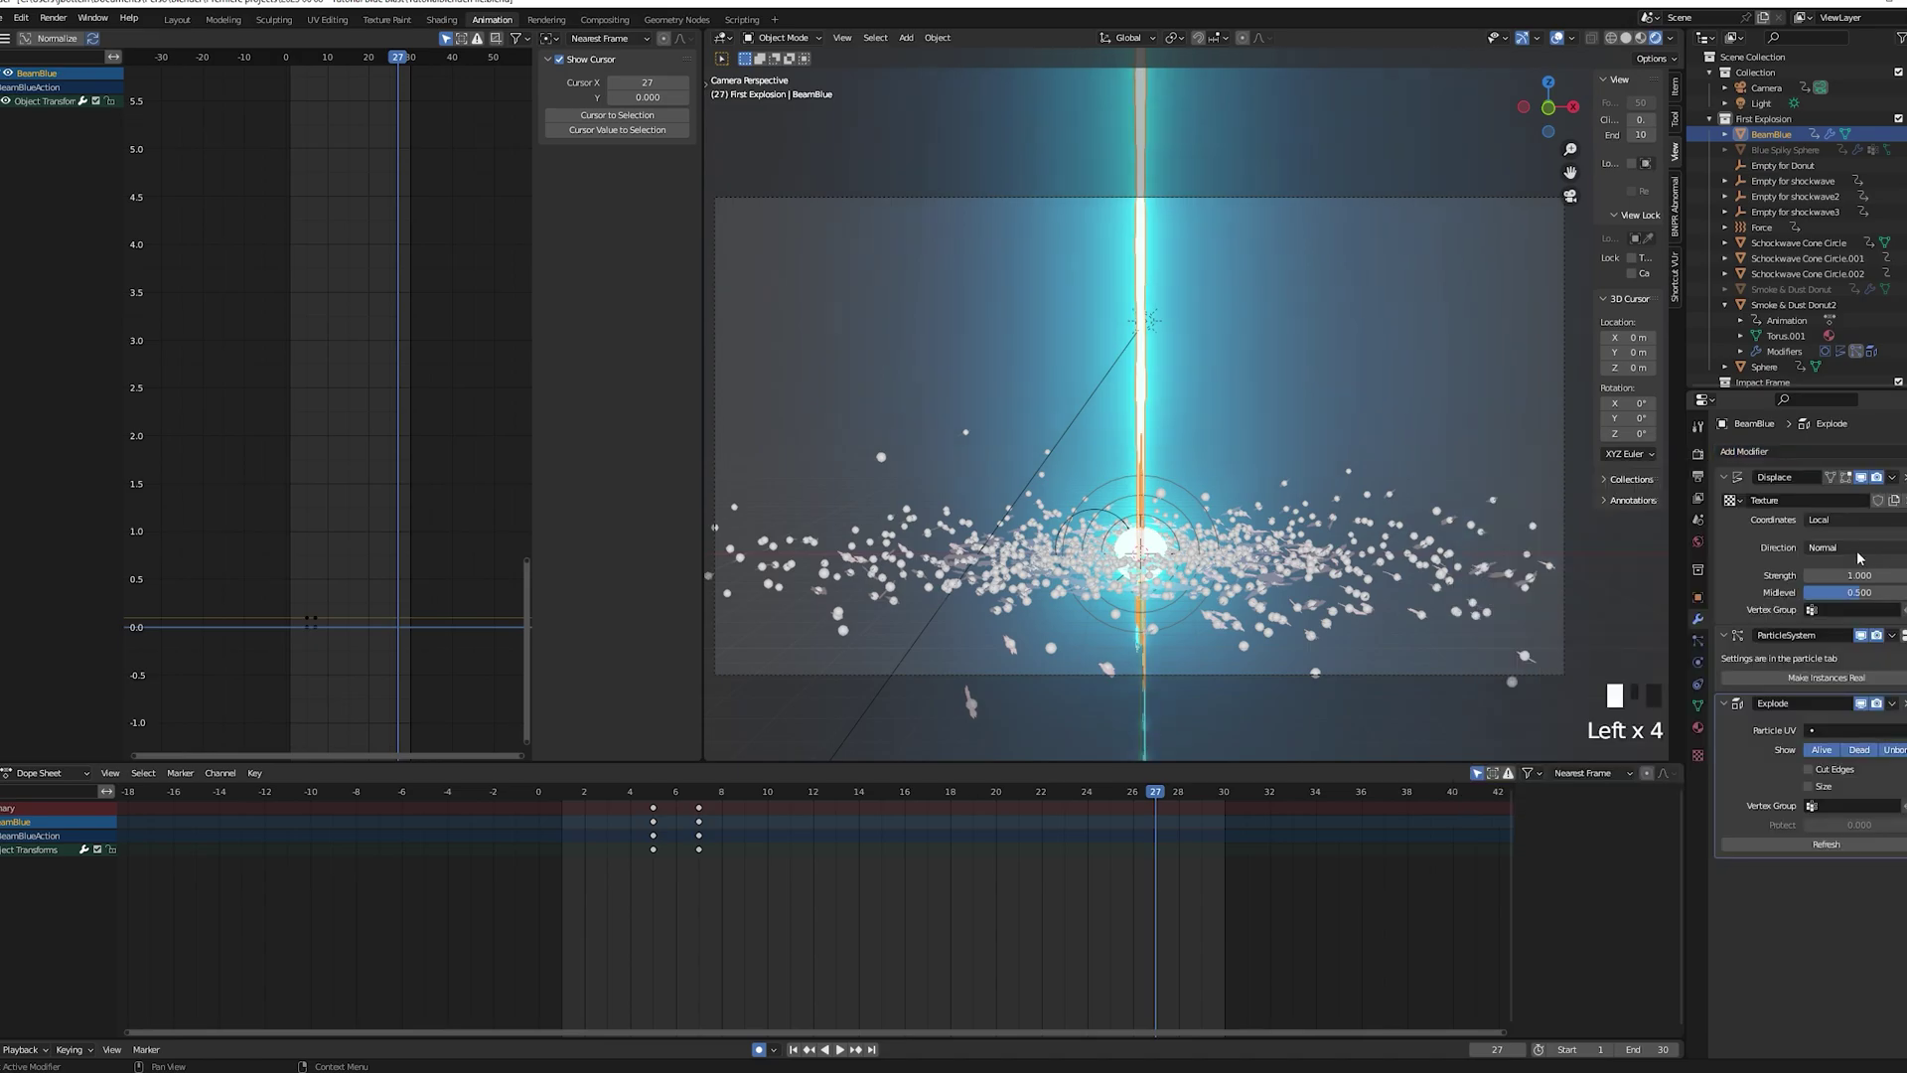
{"action": "left_click", "coordinate": [1859, 750]}
{"action": "left_click", "coordinate": [1808, 769]}
{"action": "left_click", "coordinate": [1809, 786]}
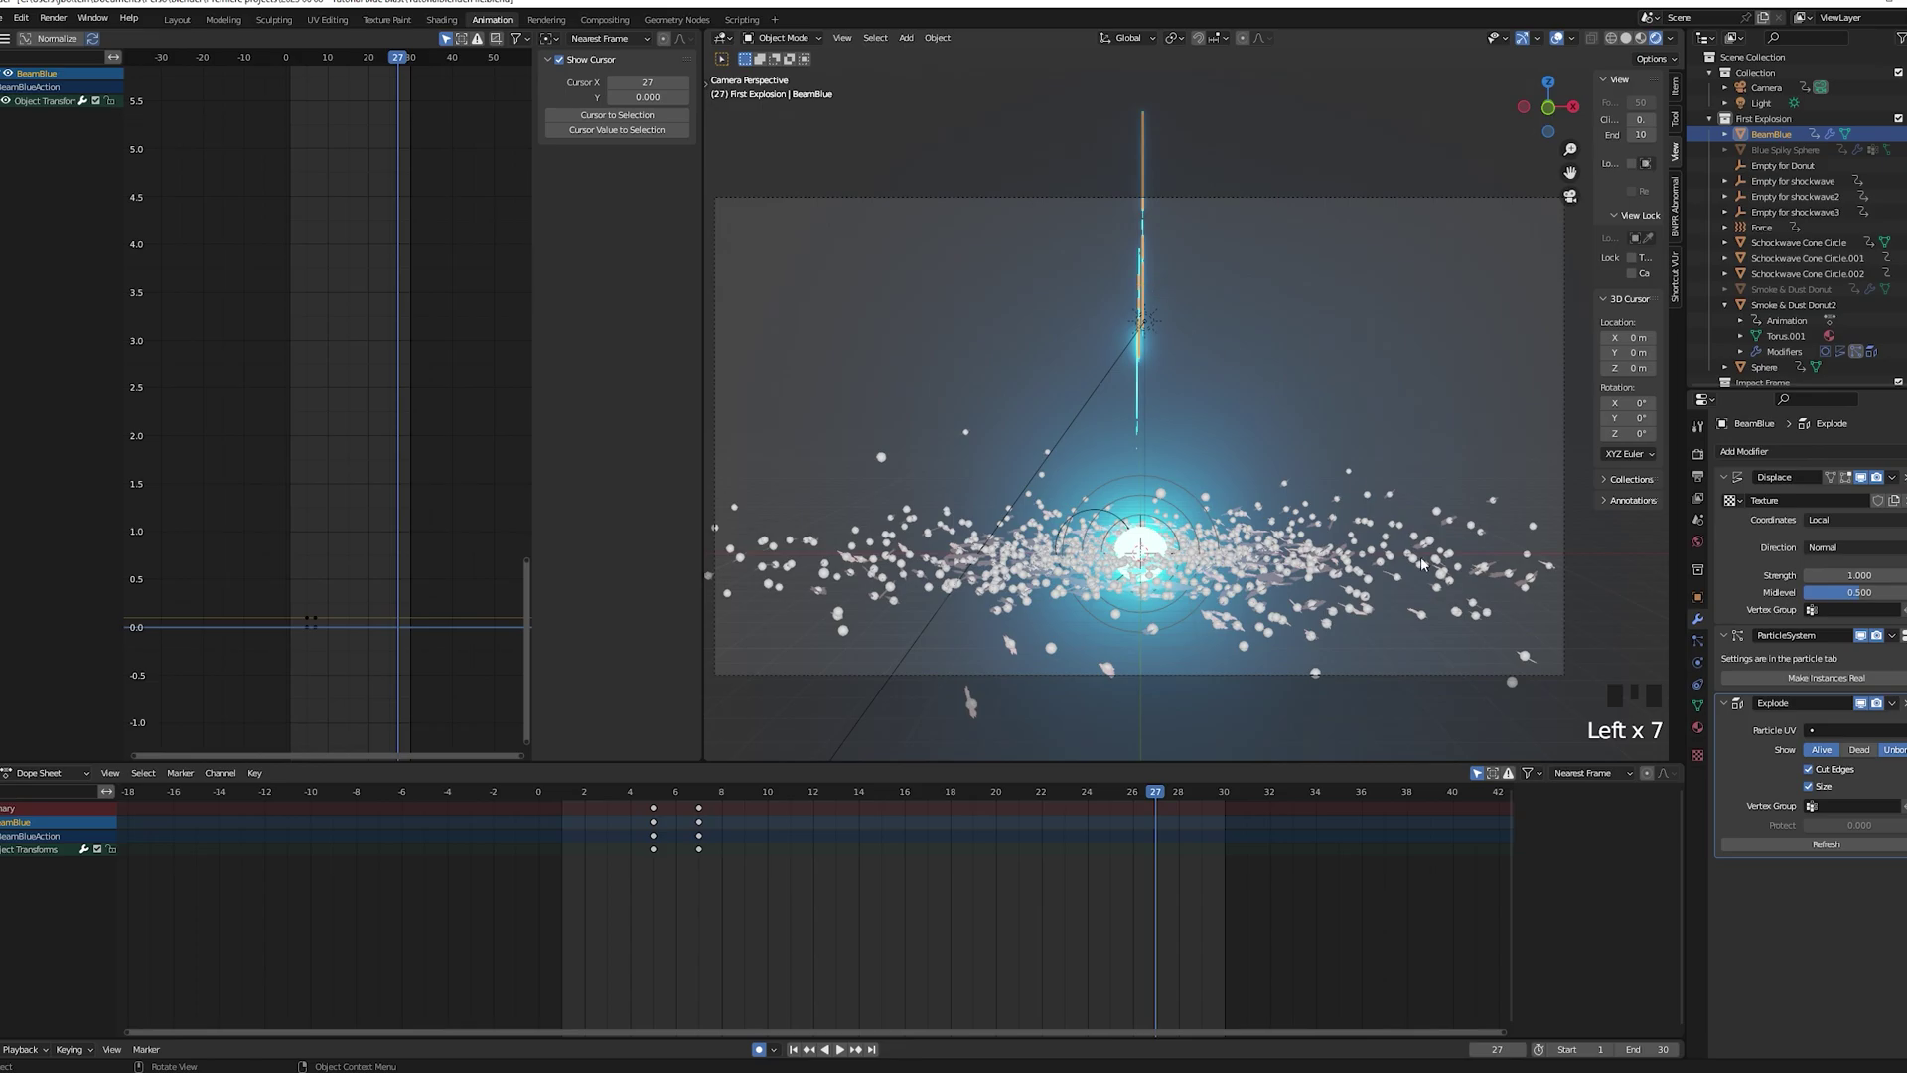
Set BeamBlue's particle emission to start at frame 15 with a lifetime of 8
{"action": "left_click", "coordinate": [1696, 642]}
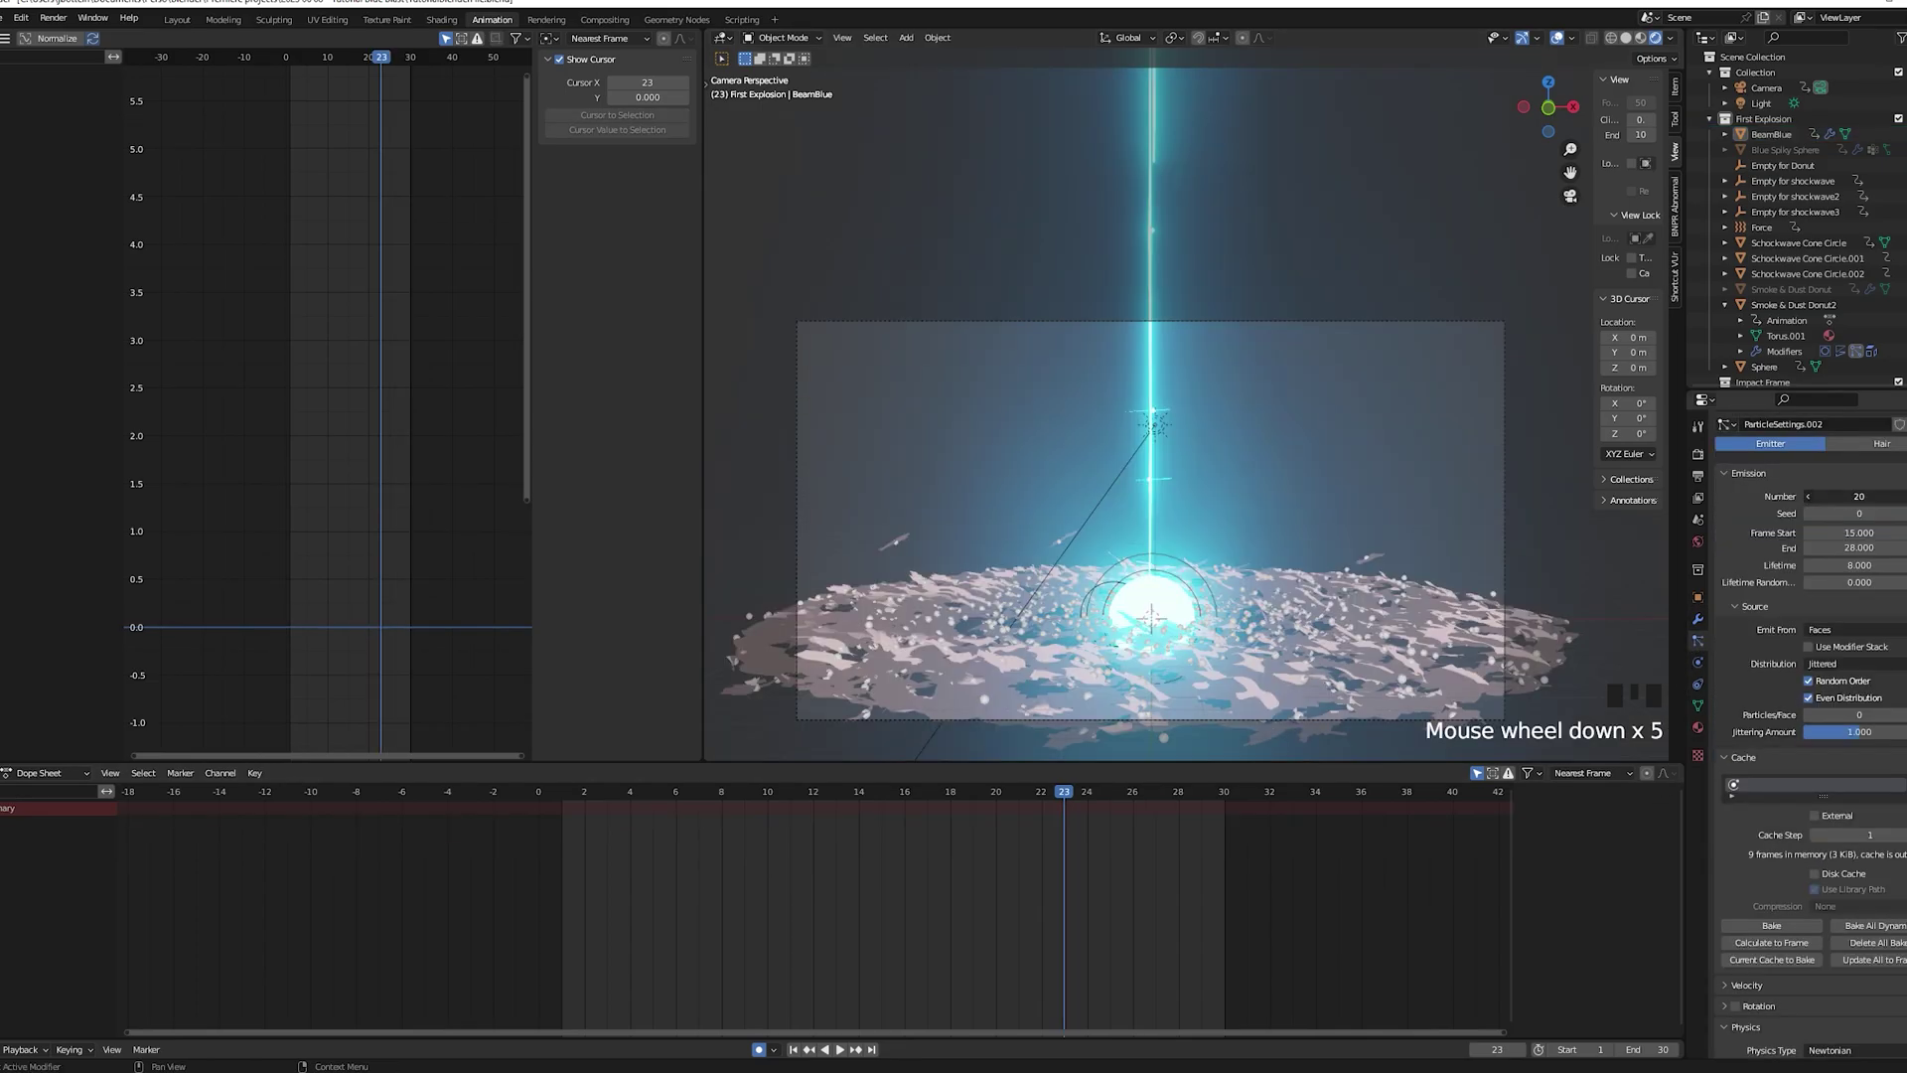
{"action": "double_click", "coordinate": [1864, 628]}
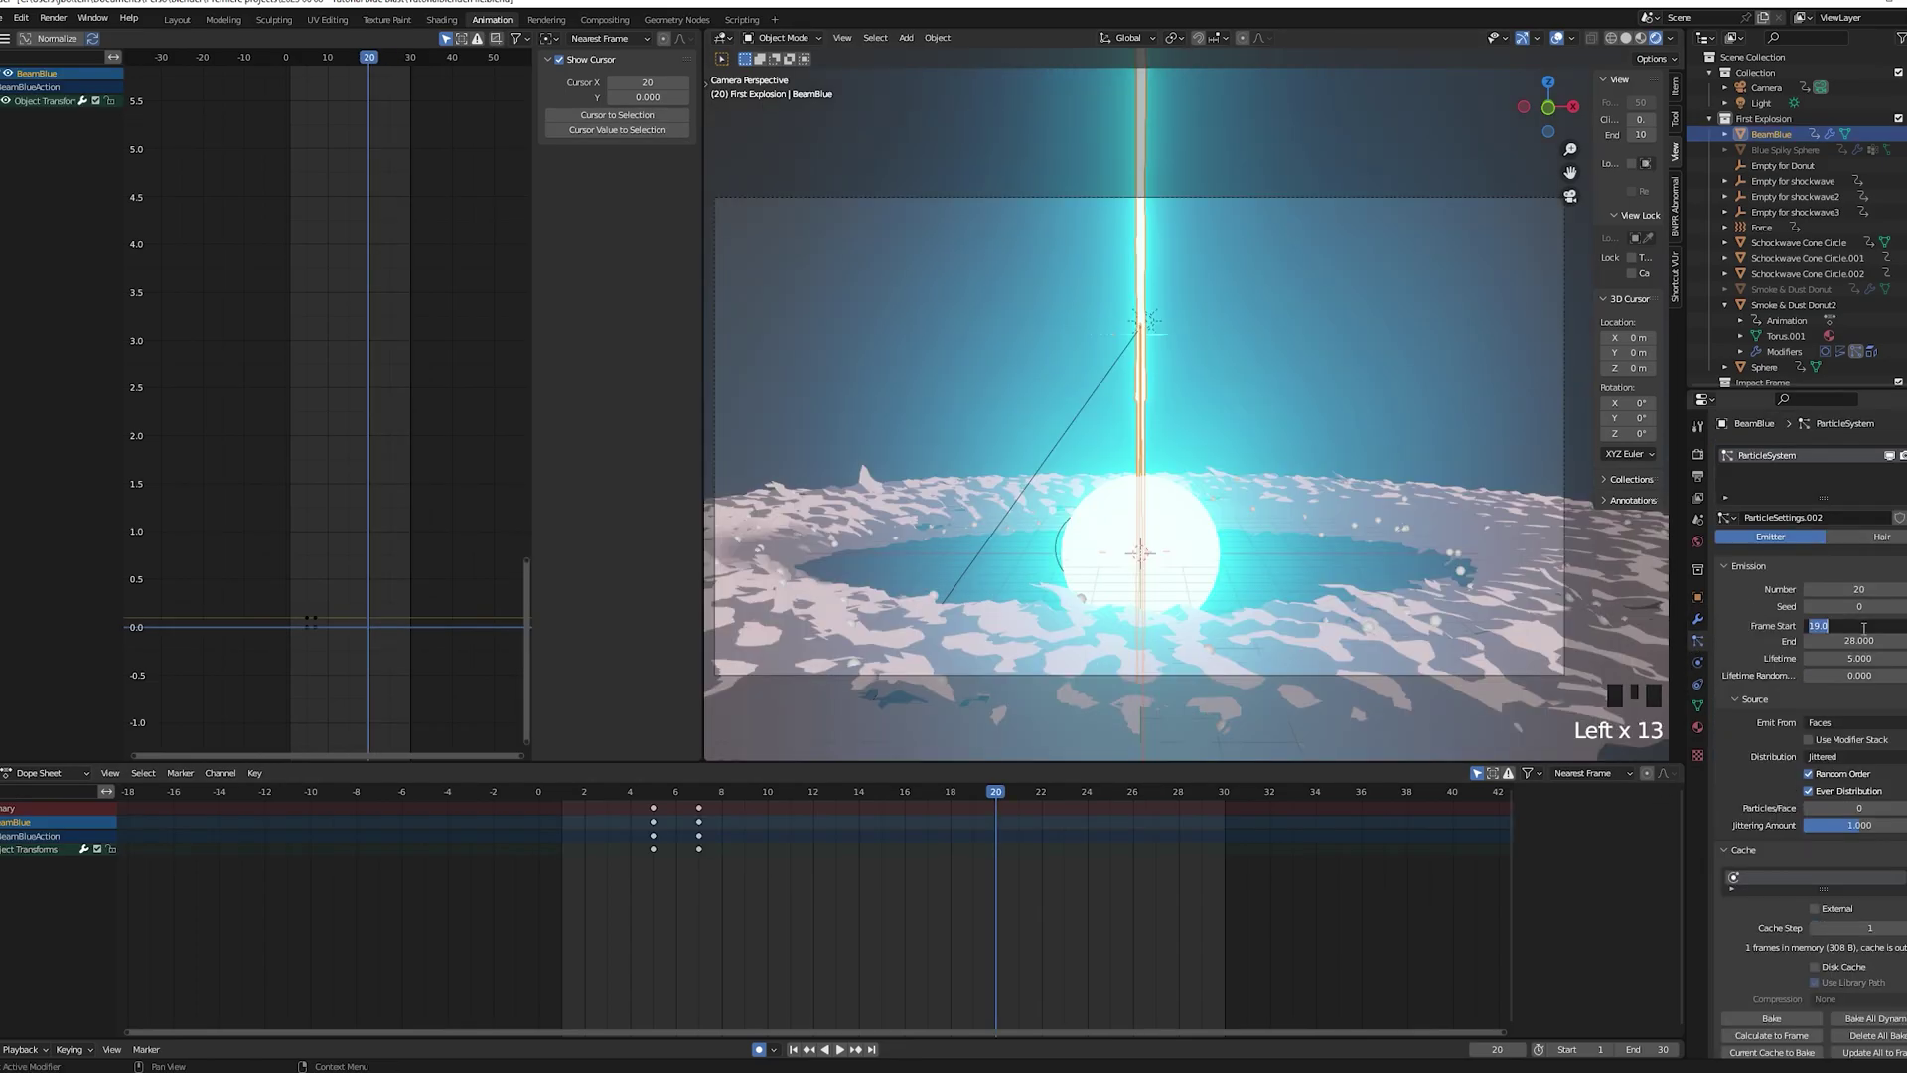
{"action": "type", "text": "15"}
{"action": "key", "text": "Return"}
{"action": "left_click", "coordinate": [1862, 628]}
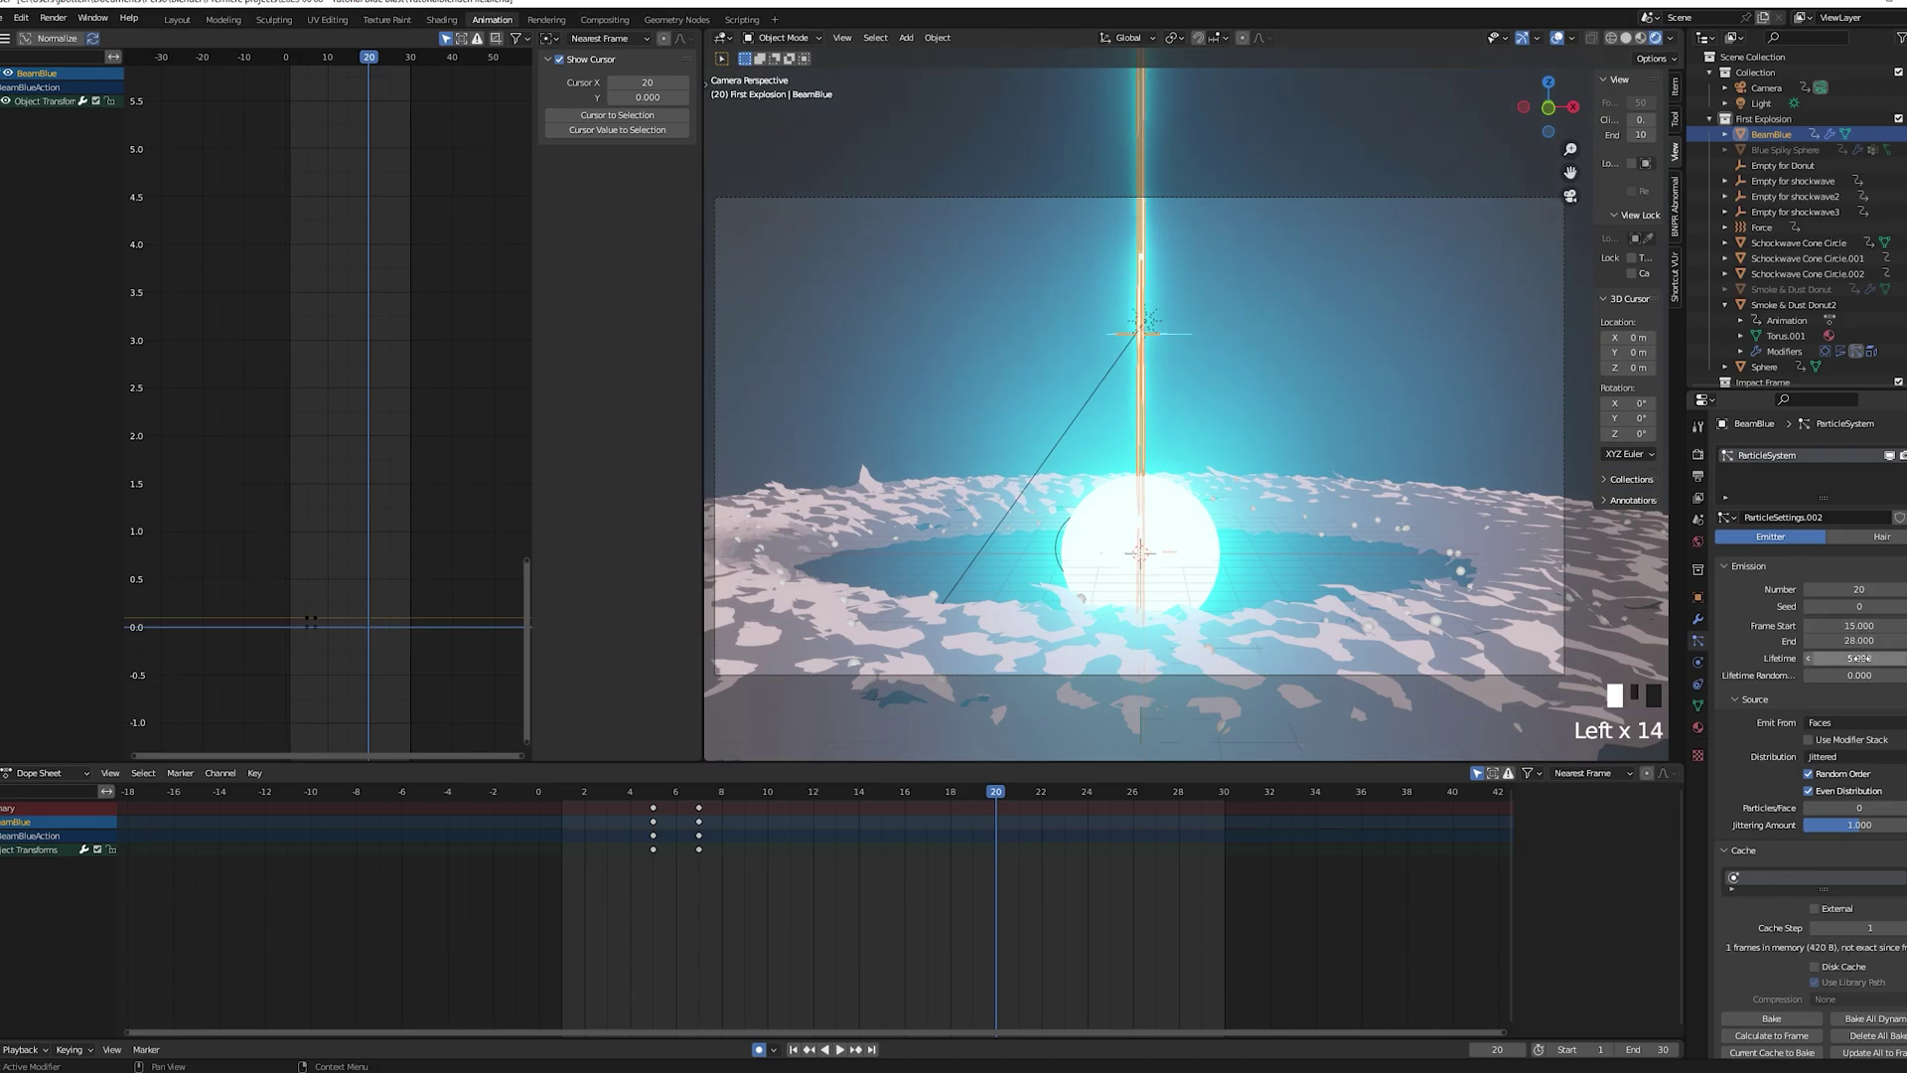
{"action": "left_click", "coordinate": [1860, 659]}
{"action": "type", "text": "8"}
{"action": "key", "text": "Return"}
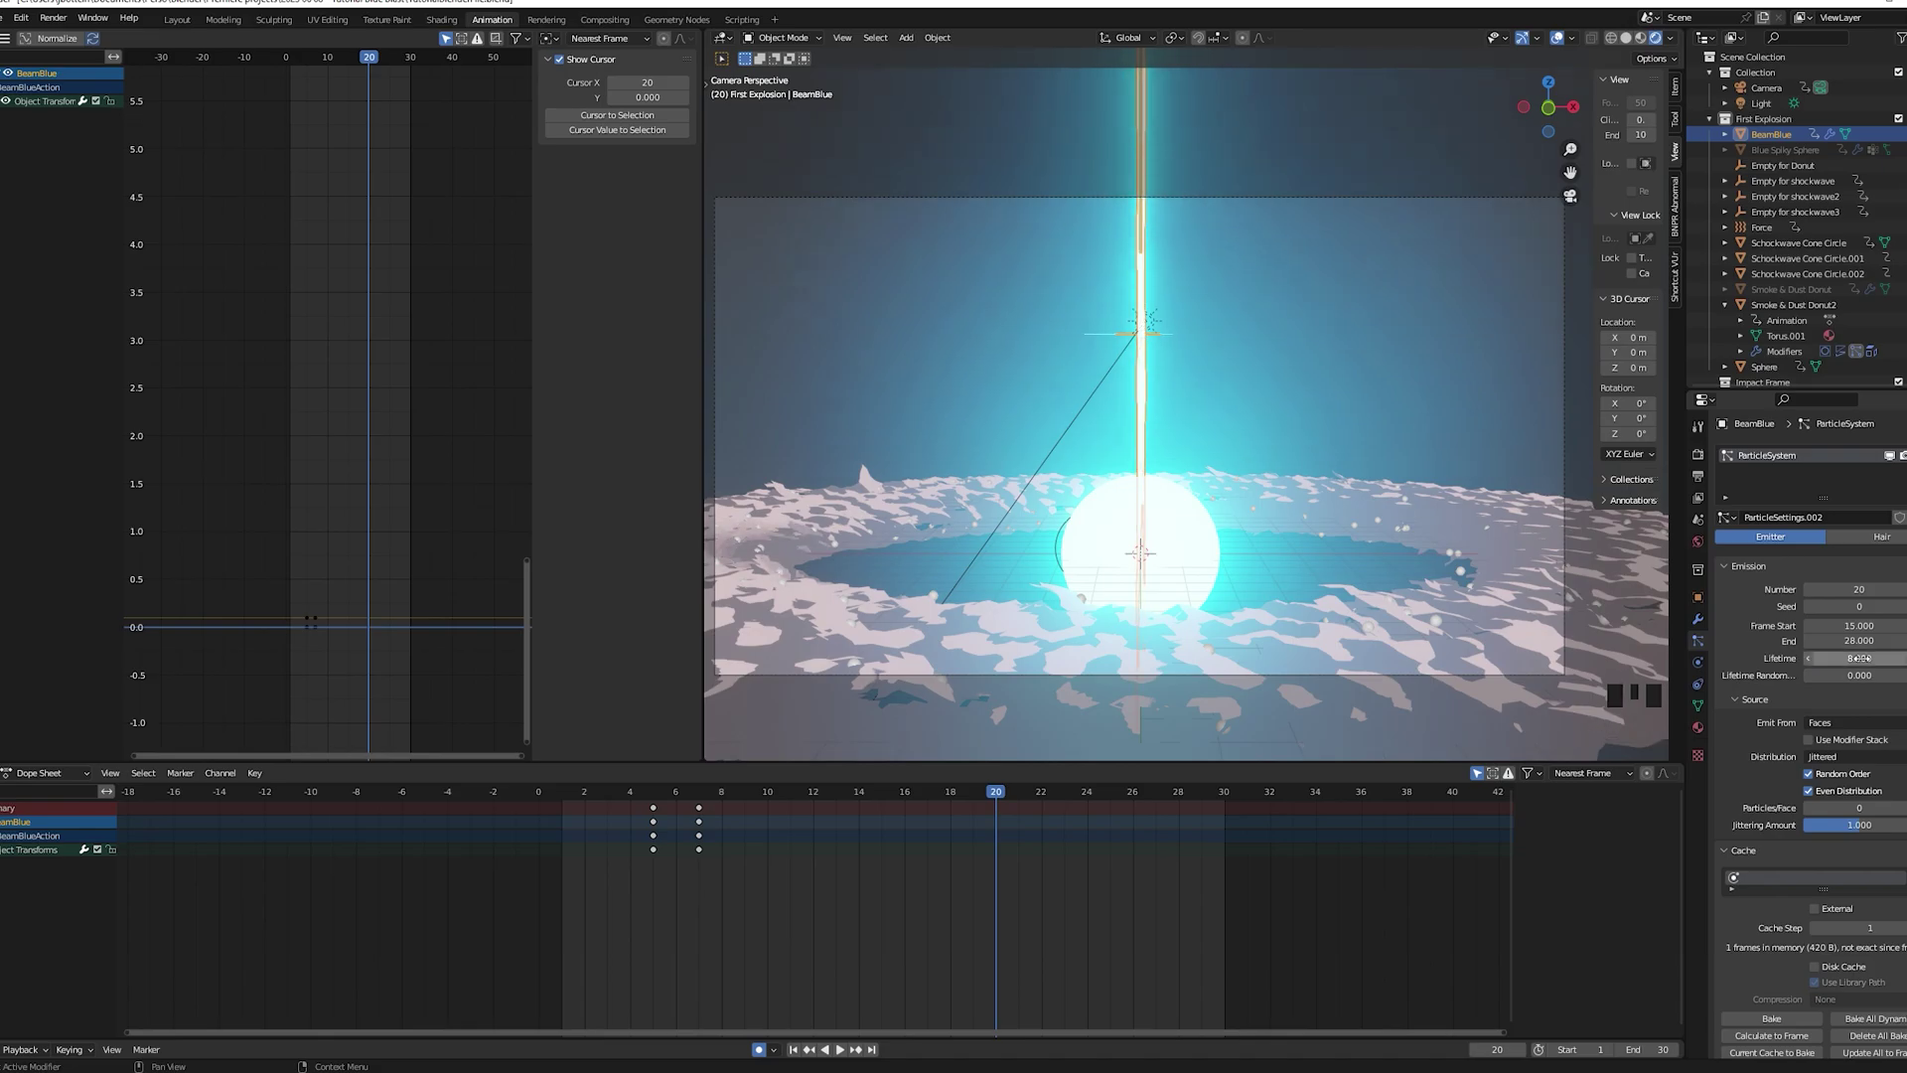
Use the Sphere as the instance object for BeamBlue's particles and set their render scale to 0.070
{"action": "scroll", "coordinate": [1811, 940], "scroll_direction": "down", "scroll_amount": 8}
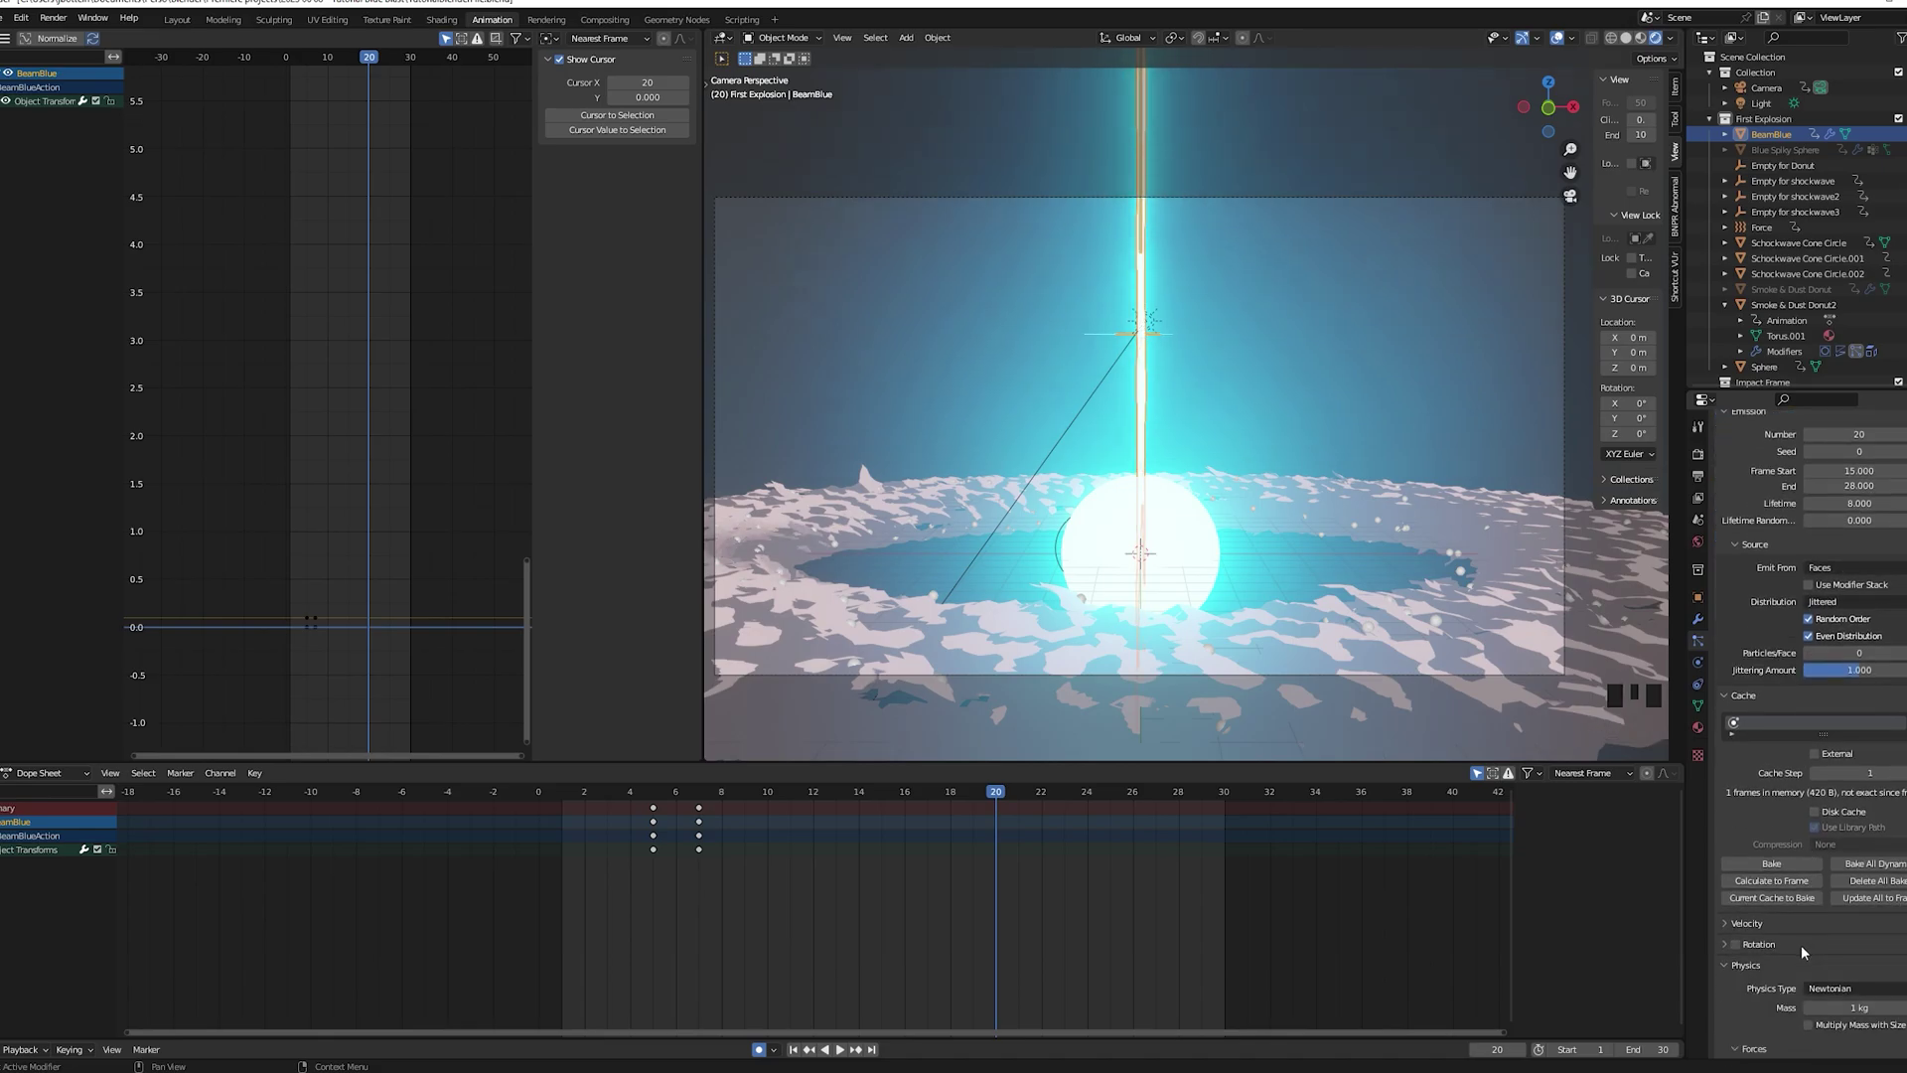
{"action": "scroll", "coordinate": [1777, 920], "scroll_direction": "down", "scroll_amount": 2}
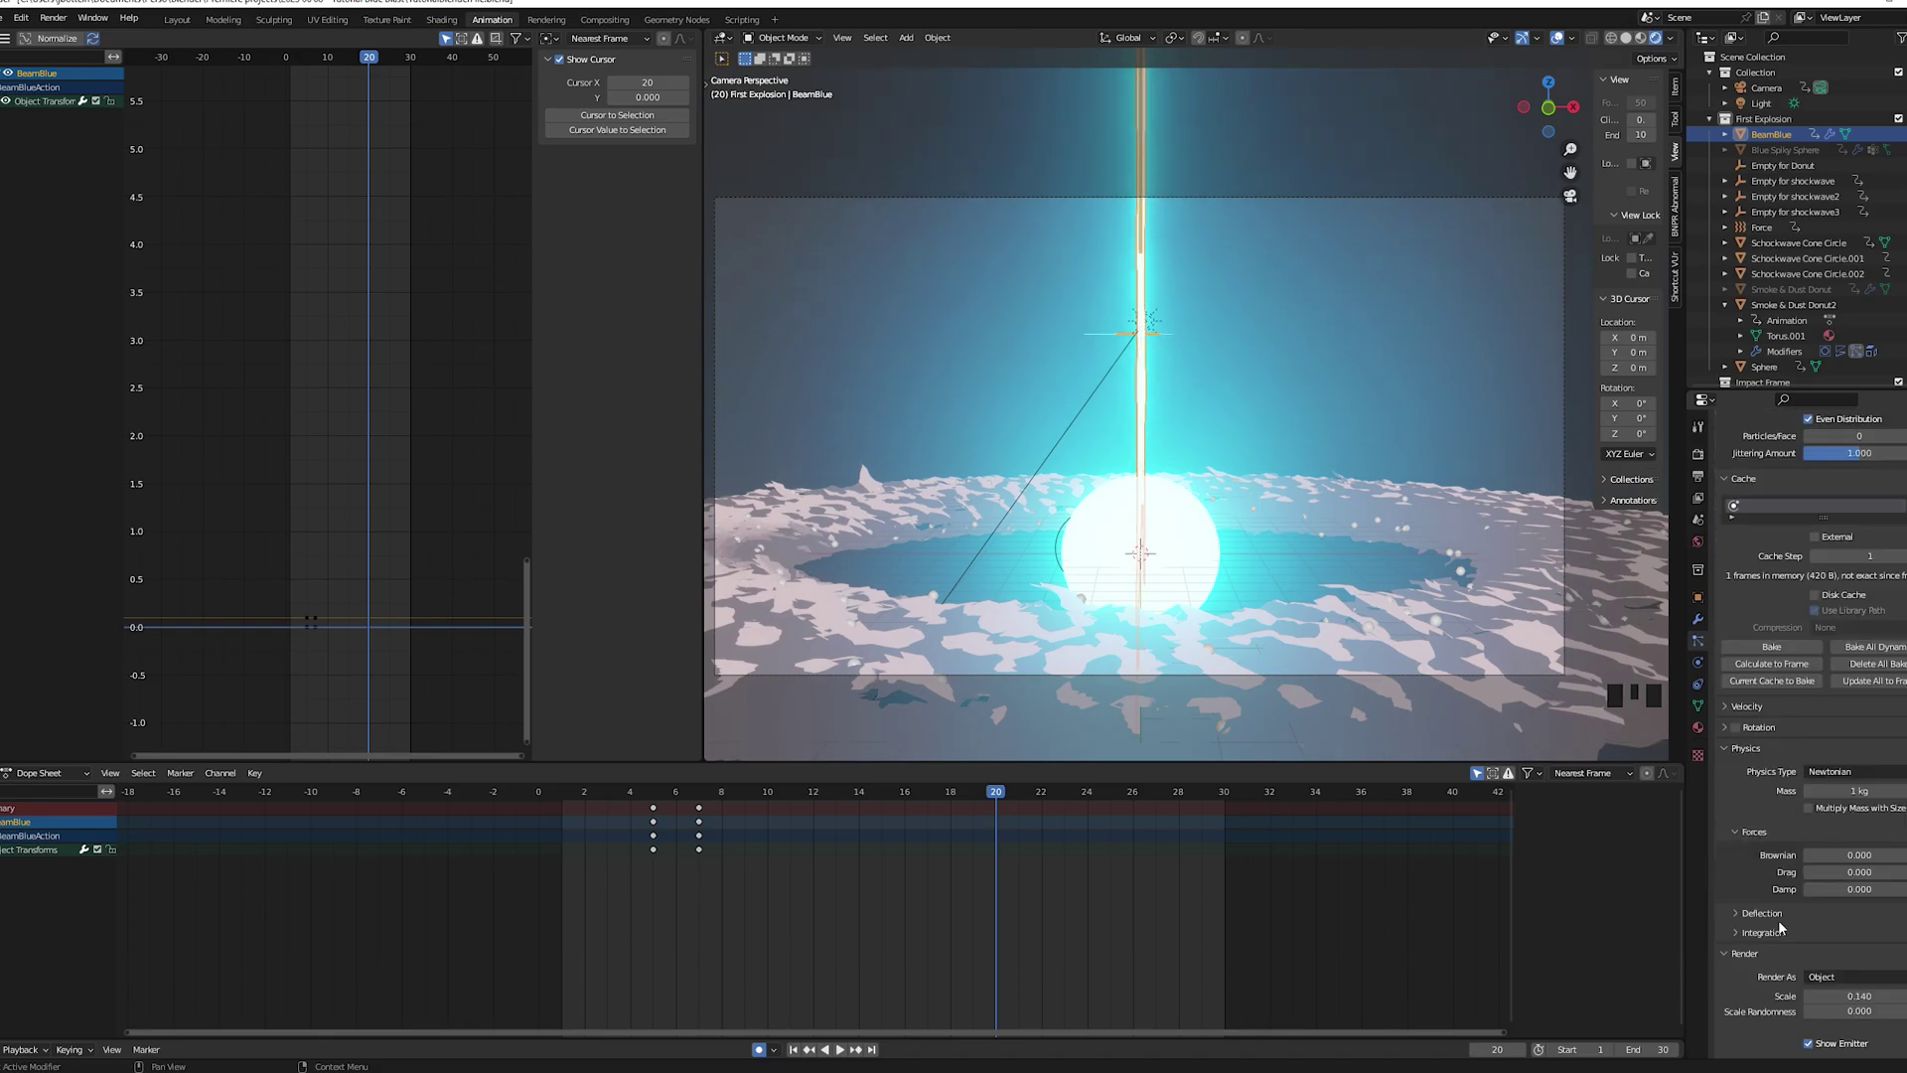
{"action": "scroll", "coordinate": [1830, 905], "scroll_direction": "down", "scroll_amount": 1}
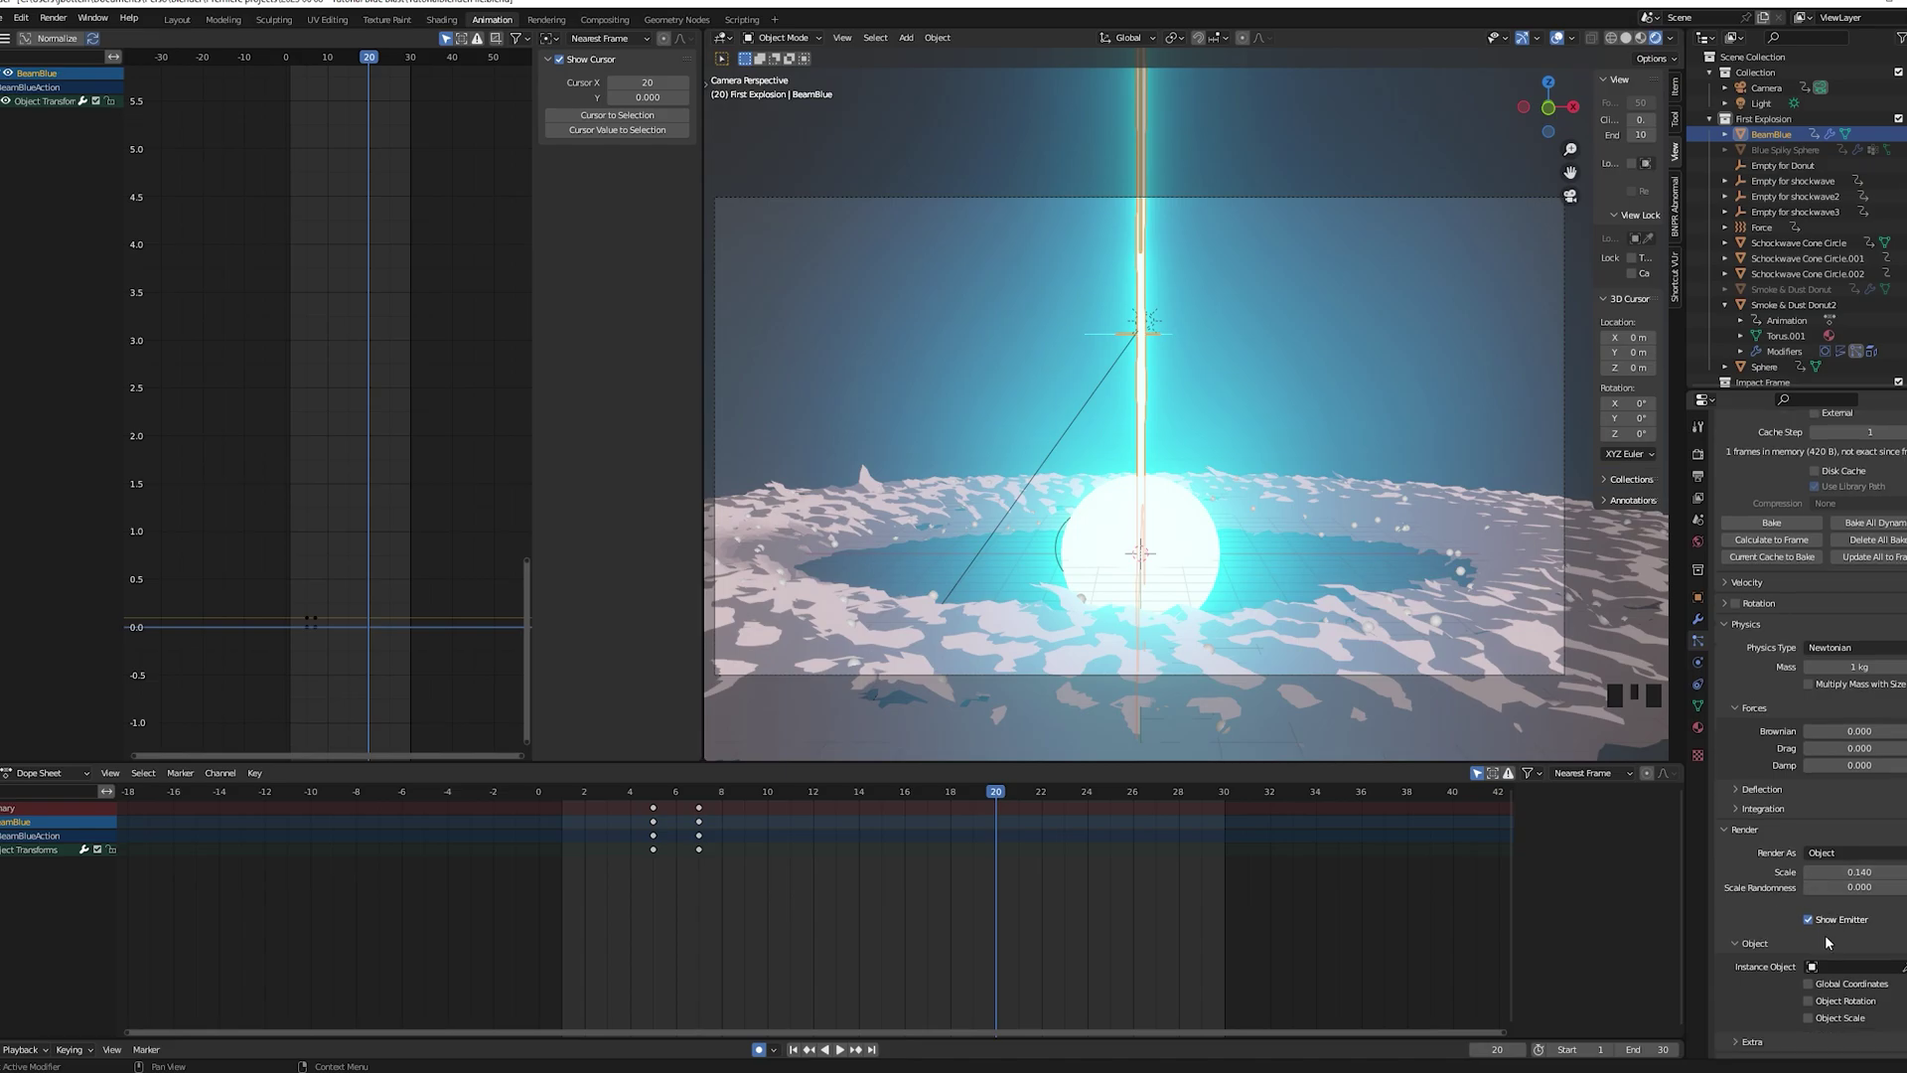
{"action": "left_click", "coordinate": [1879, 969]}
{"action": "type", "text": "spher"}
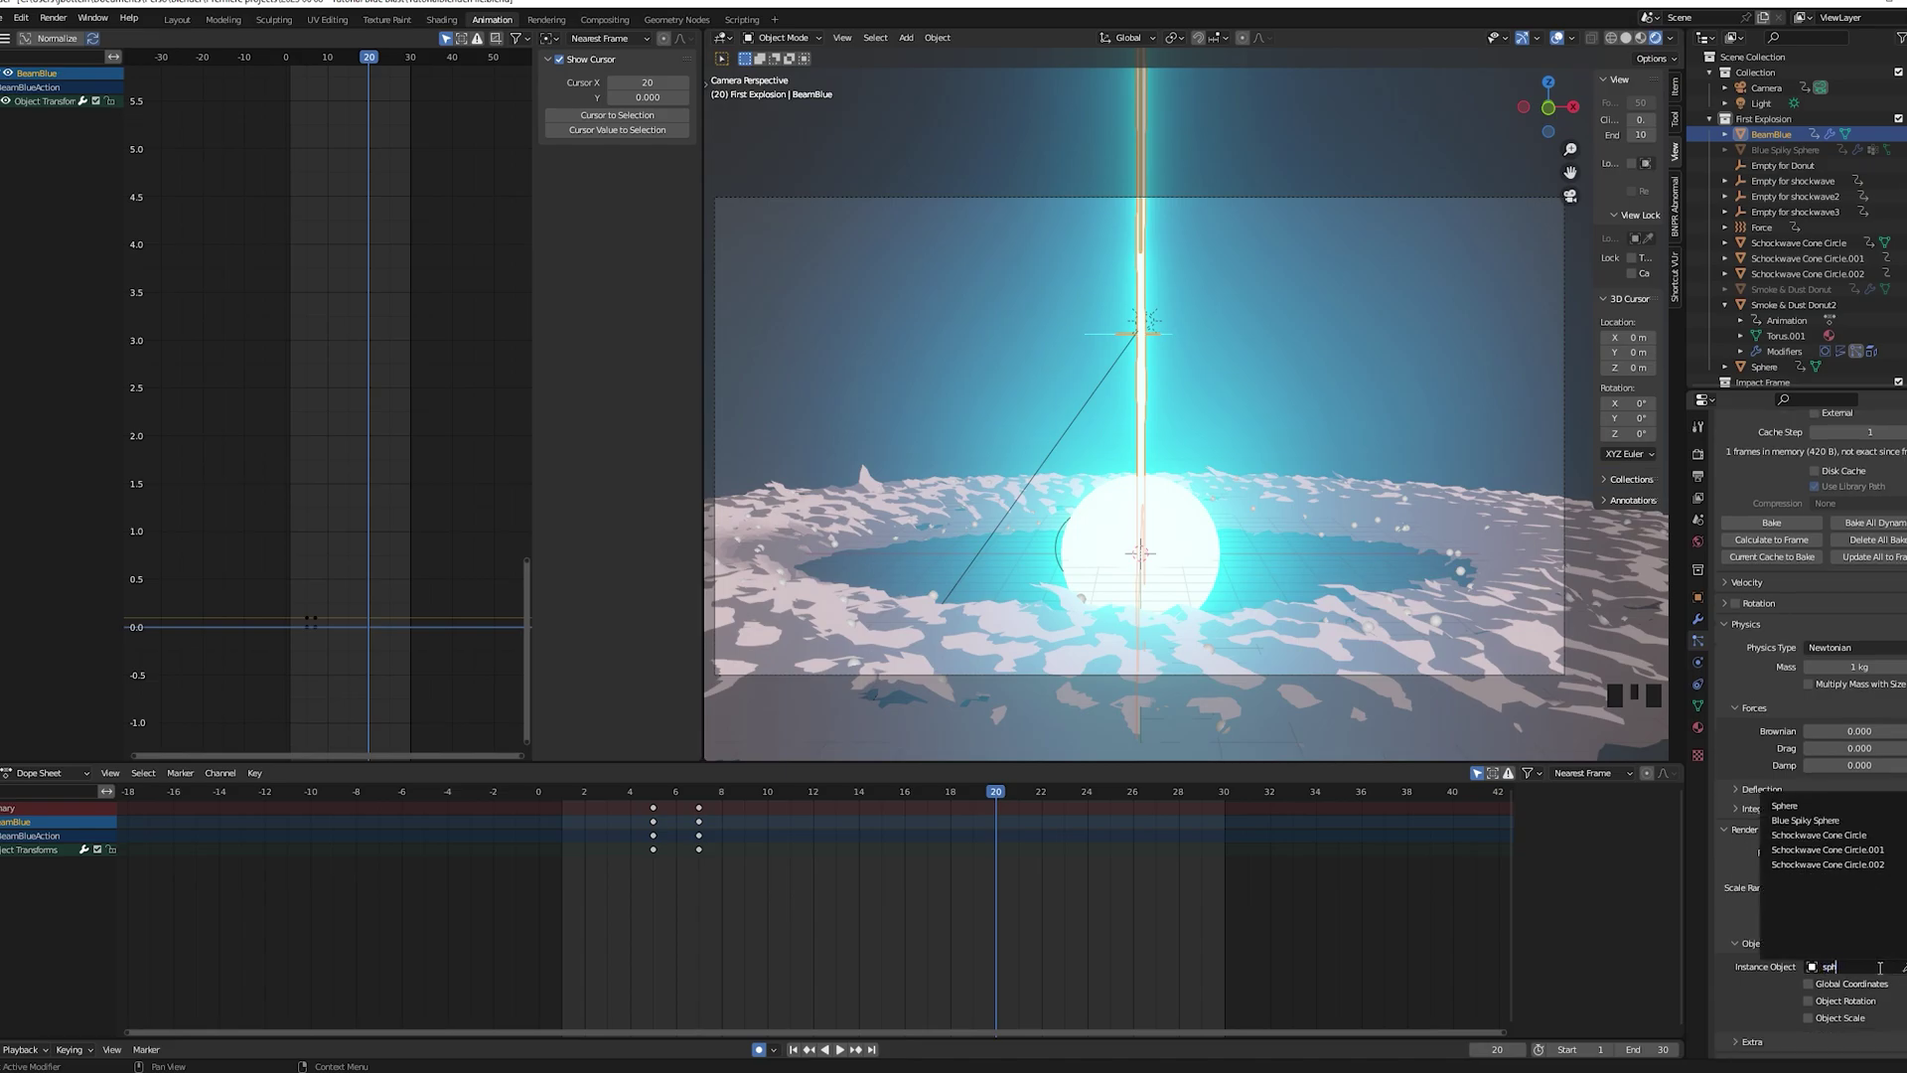
{"action": "left_click", "coordinate": [1765, 804]}
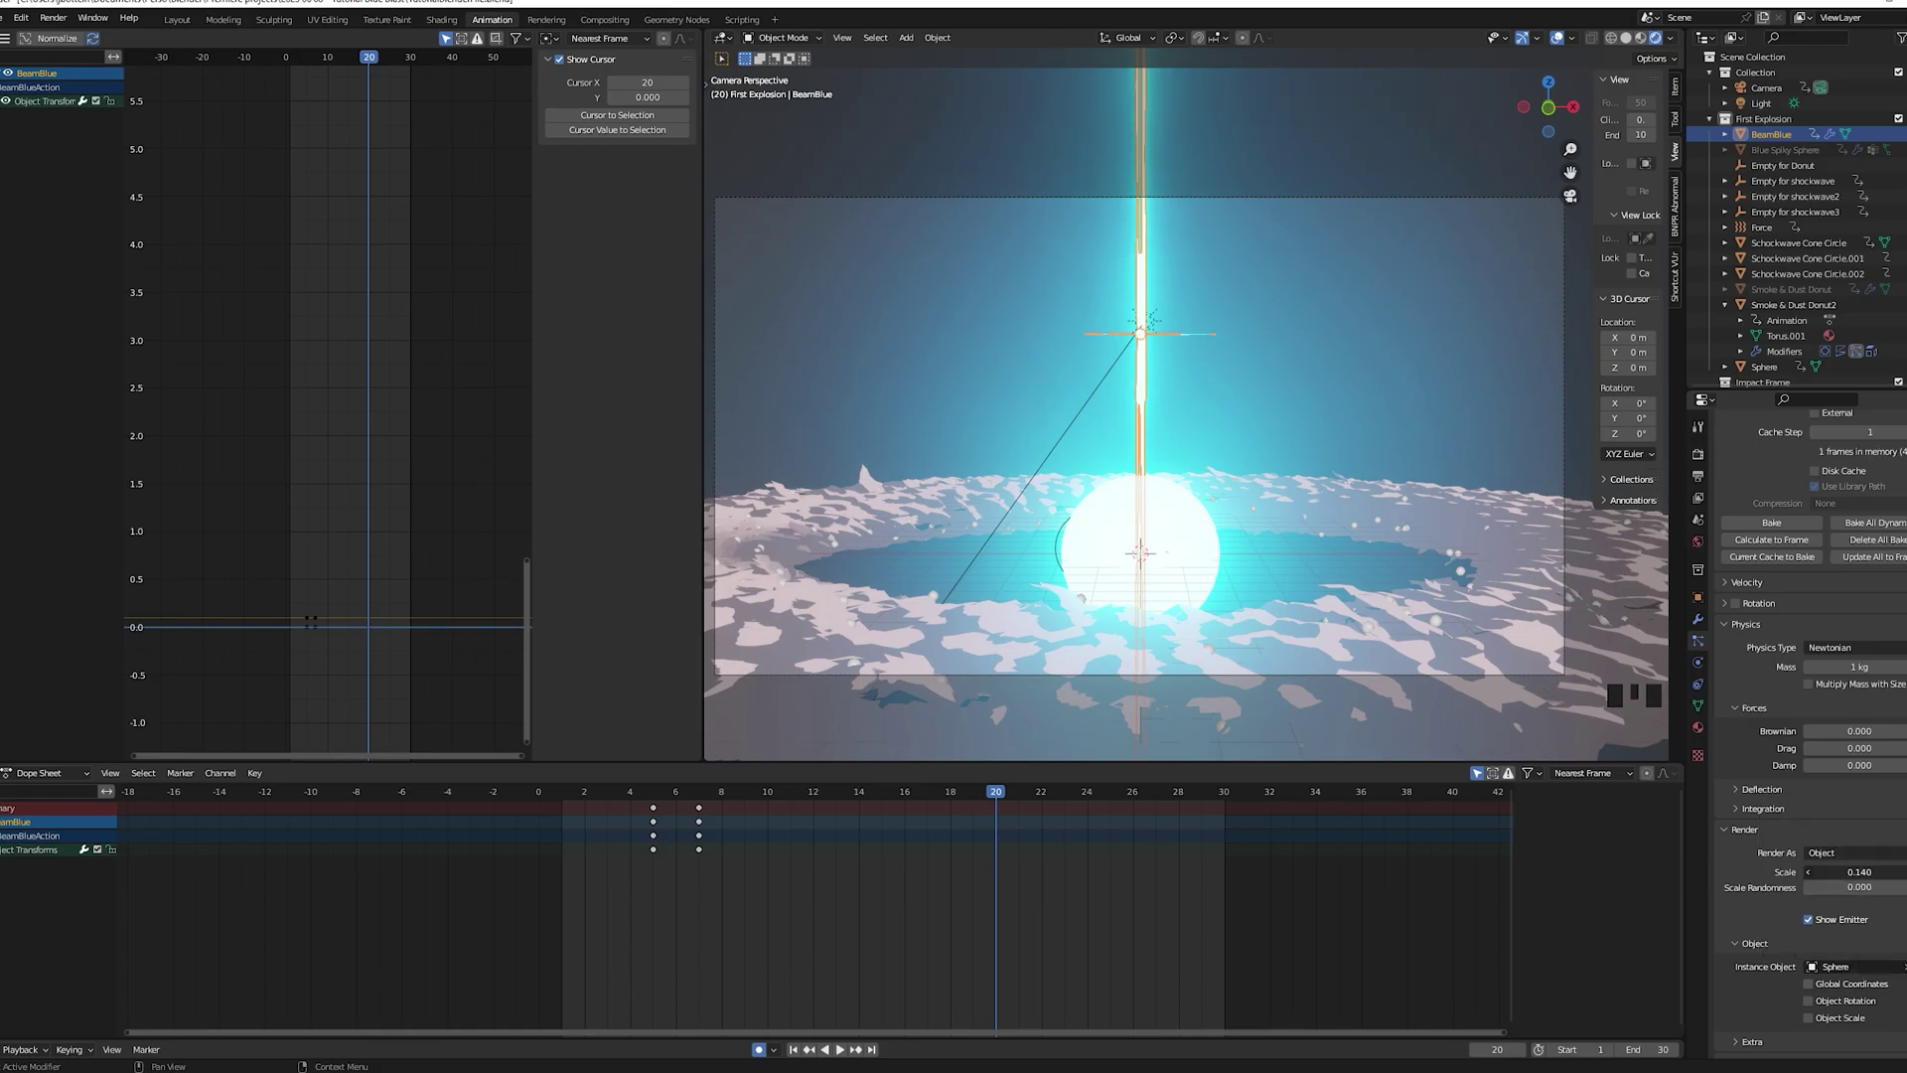
{"action": "left_click_drag", "start_coordinate": [1859, 872], "coordinate": [1822, 872]}
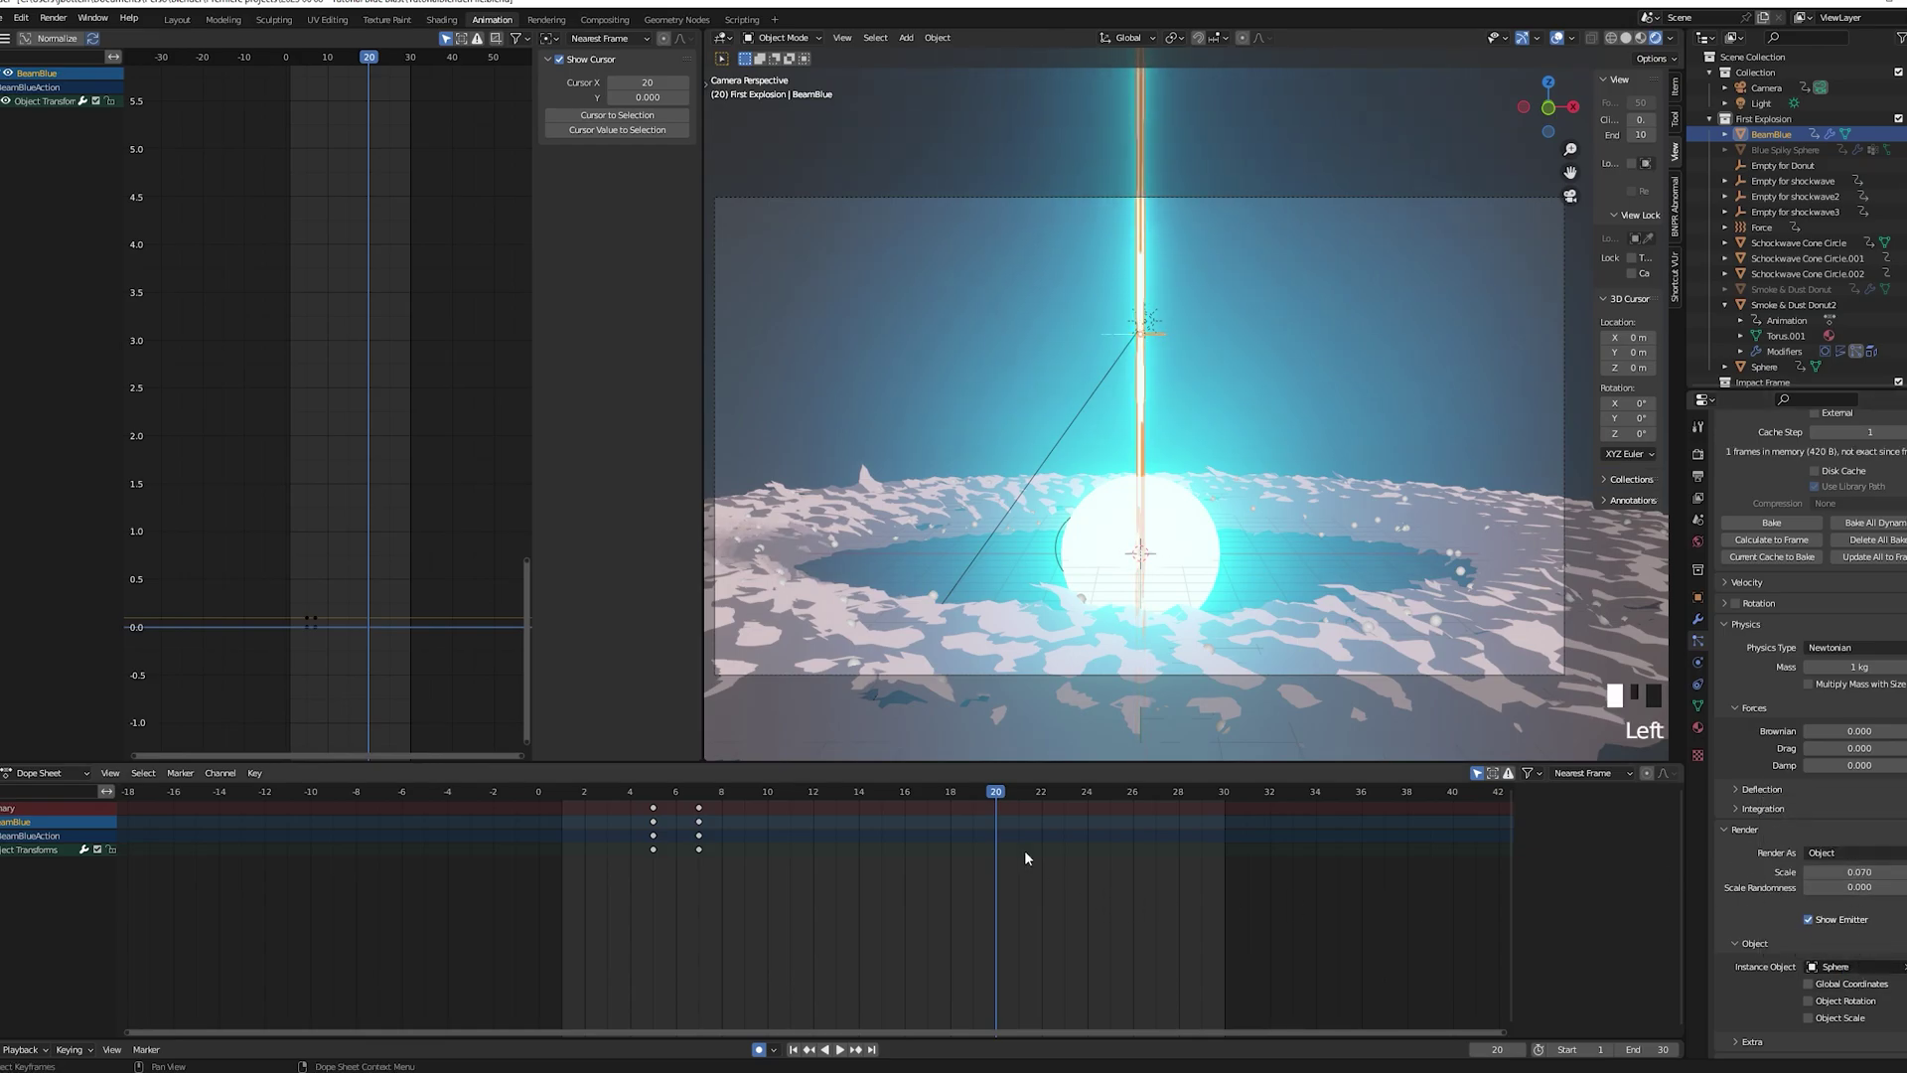
Play the animation and scrub it from frame 1 to review how the beam breaks apart
{"action": "mouse_move", "coordinate": [993, 790]}
{"action": "left_mouse_down"}
{"action": "mouse_move", "coordinate": [904, 790]}
{"action": "mouse_move", "coordinate": [1009, 790]}
{"action": "left_mouse_up"}
{"action": "scroll", "coordinate": [1176, 410], "scroll_direction": "down", "scroll_amount": 2}
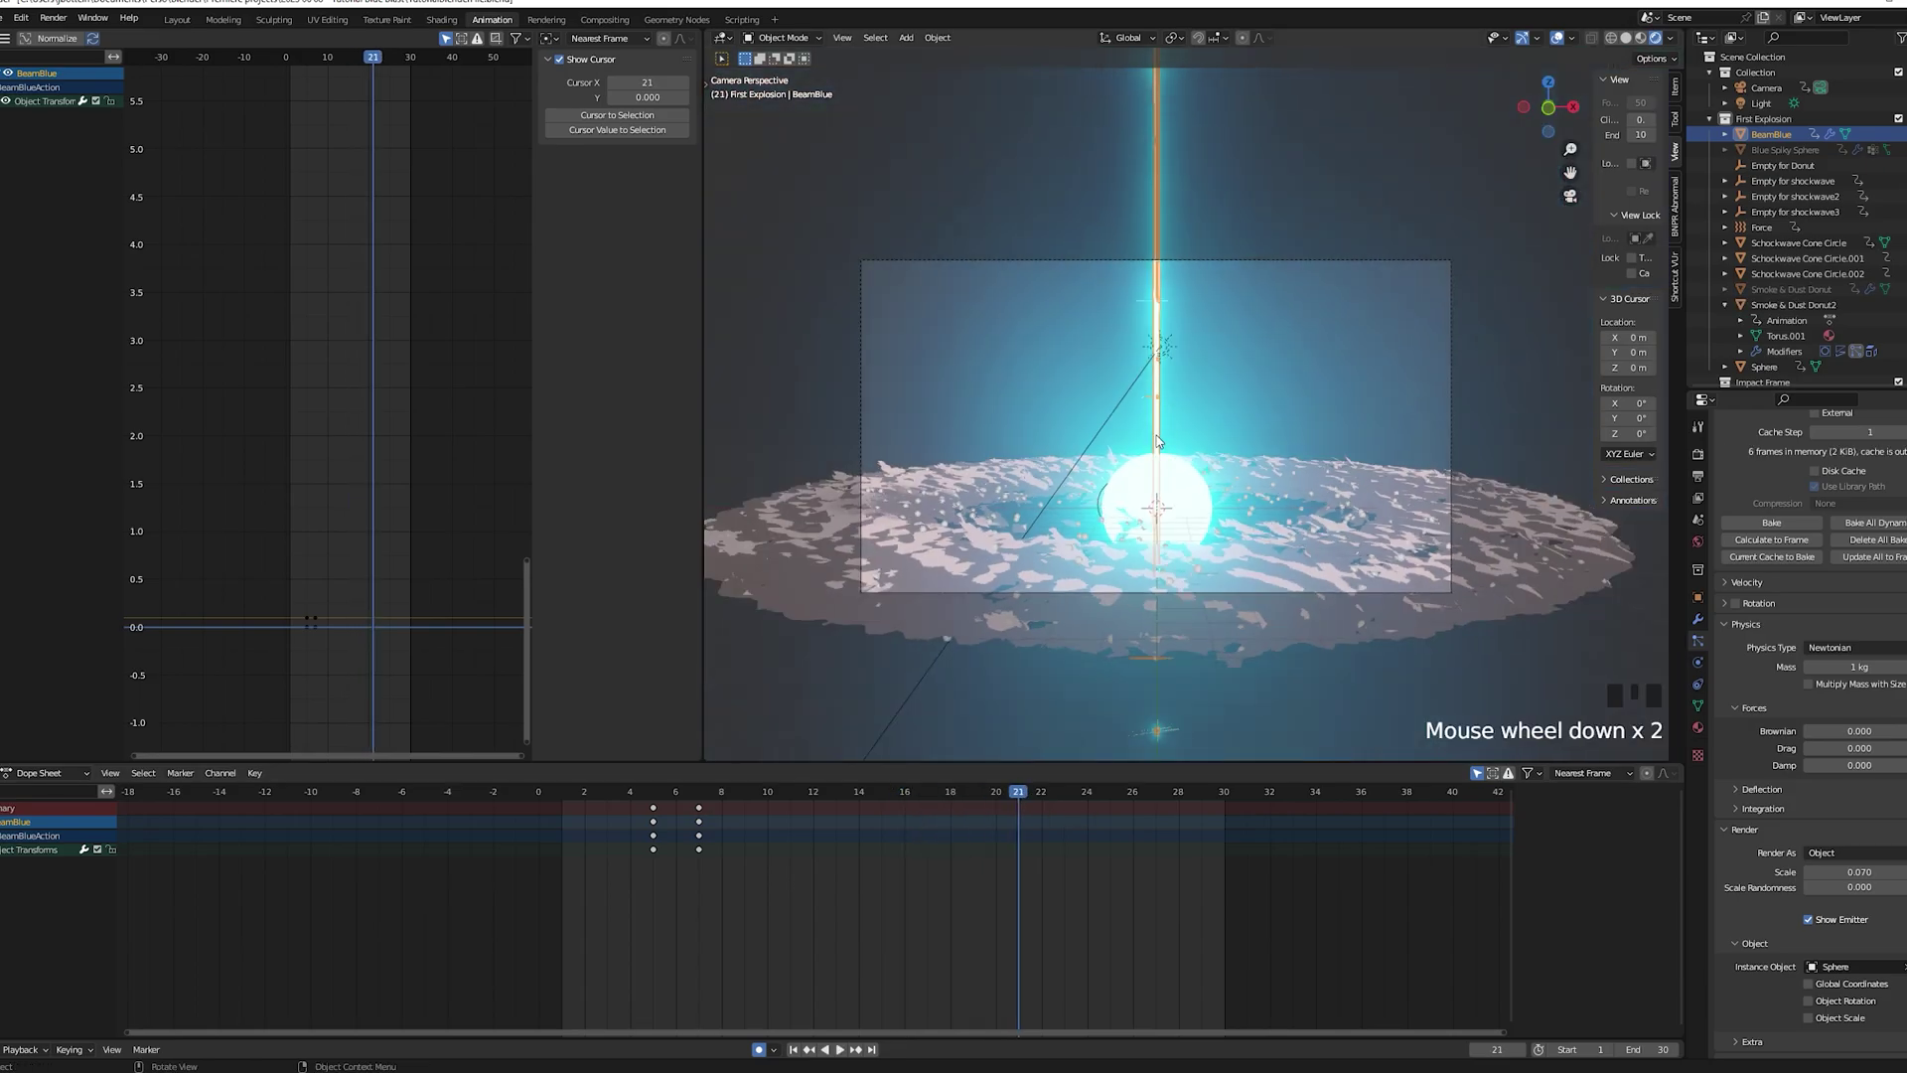
{"action": "key", "text": "space"}
{"action": "key", "text": "space"}
{"action": "left_click", "coordinate": [558, 787]}
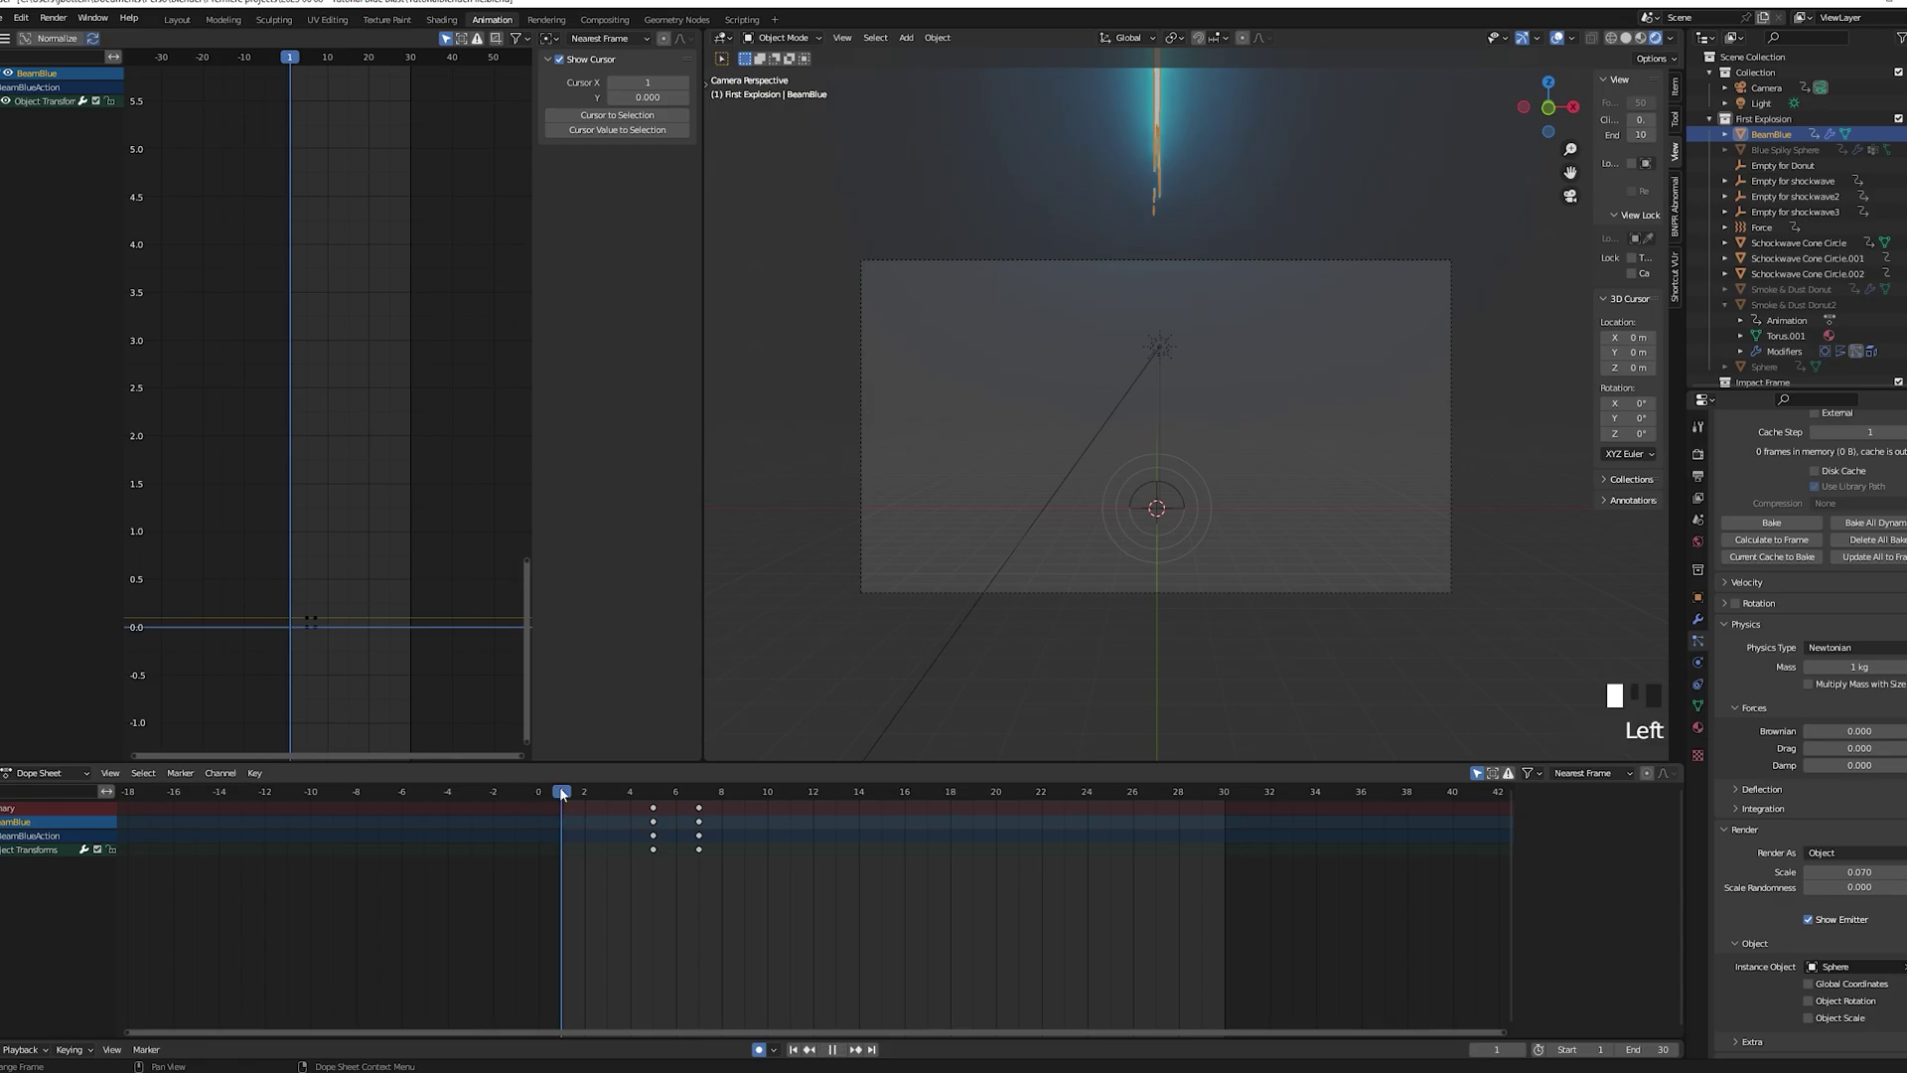
{"action": "left_click_drag", "start_coordinate": [561, 791], "coordinate": [1025, 816]}
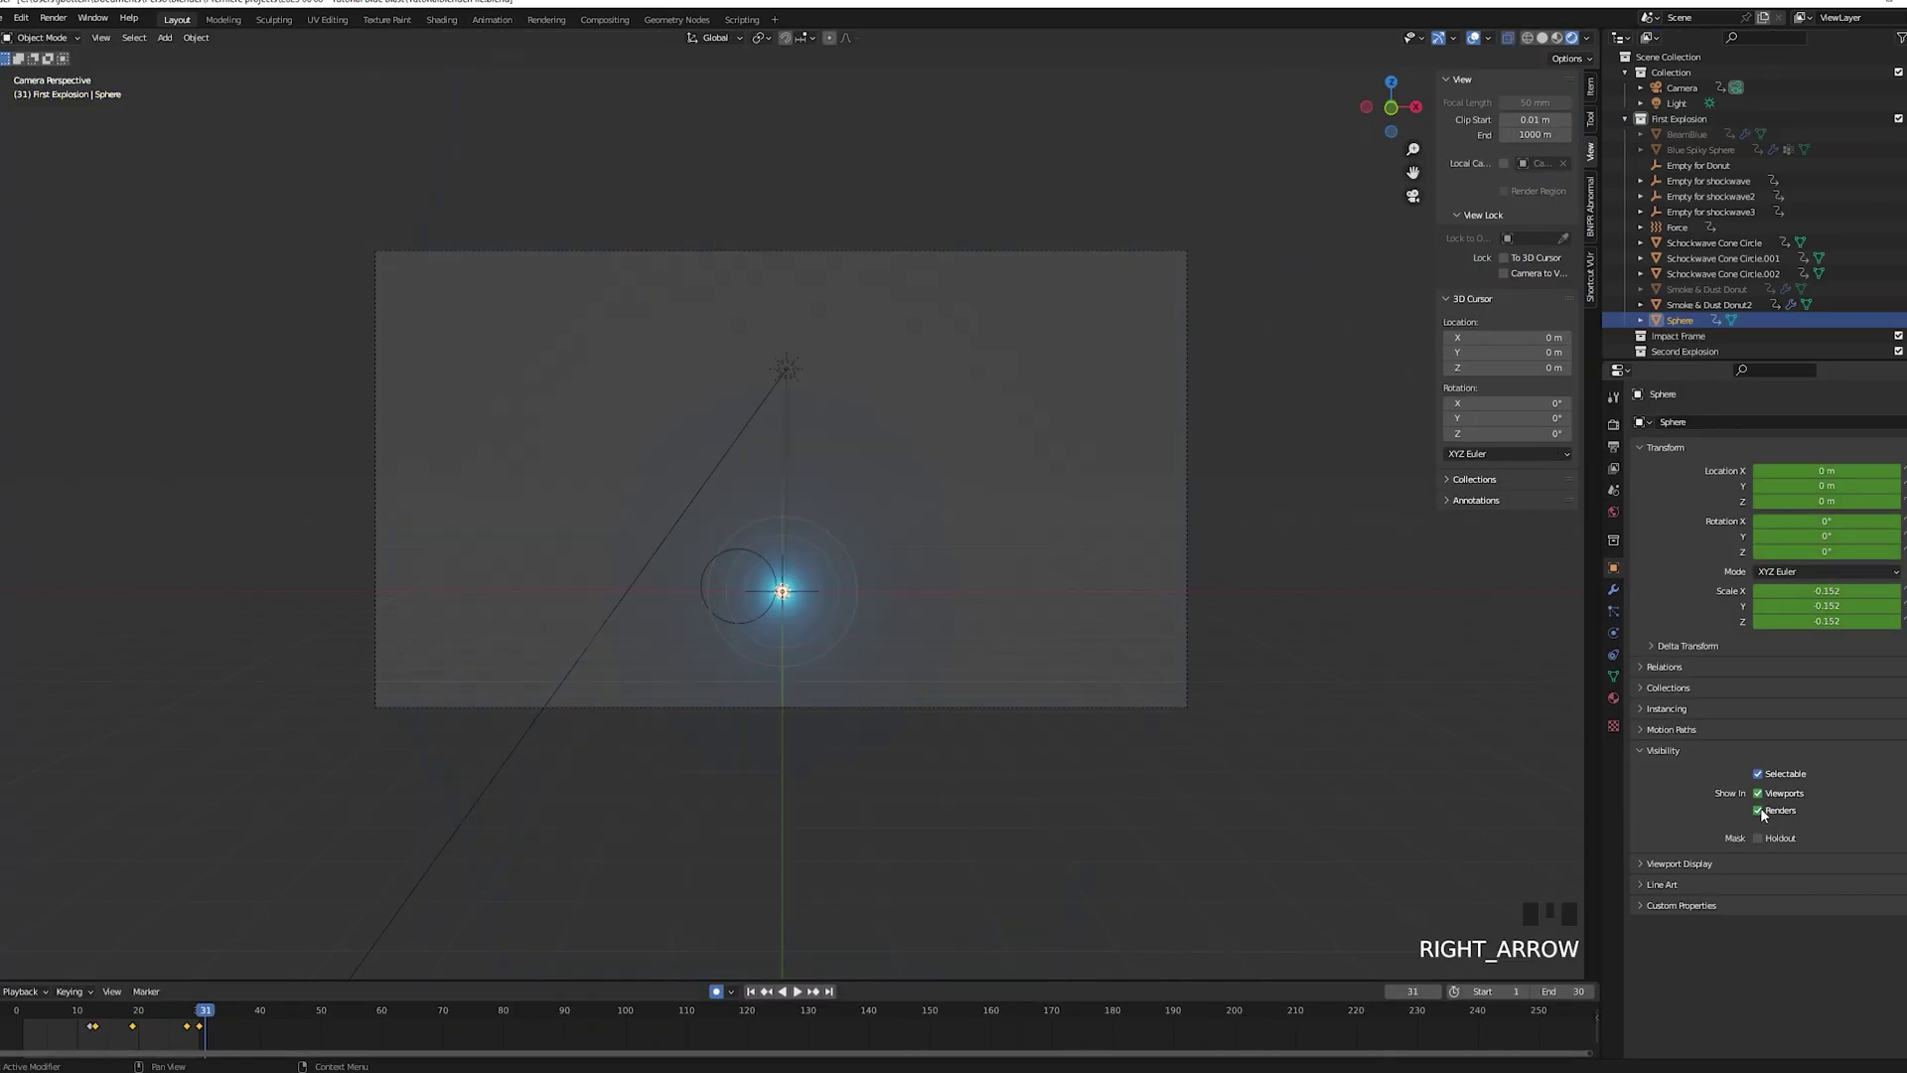
Step back from frame 31 to frame 30 to check the Sphere at the end of the explosion
{"action": "key", "text": "Left"}
{"action": "key", "text": "Left"}
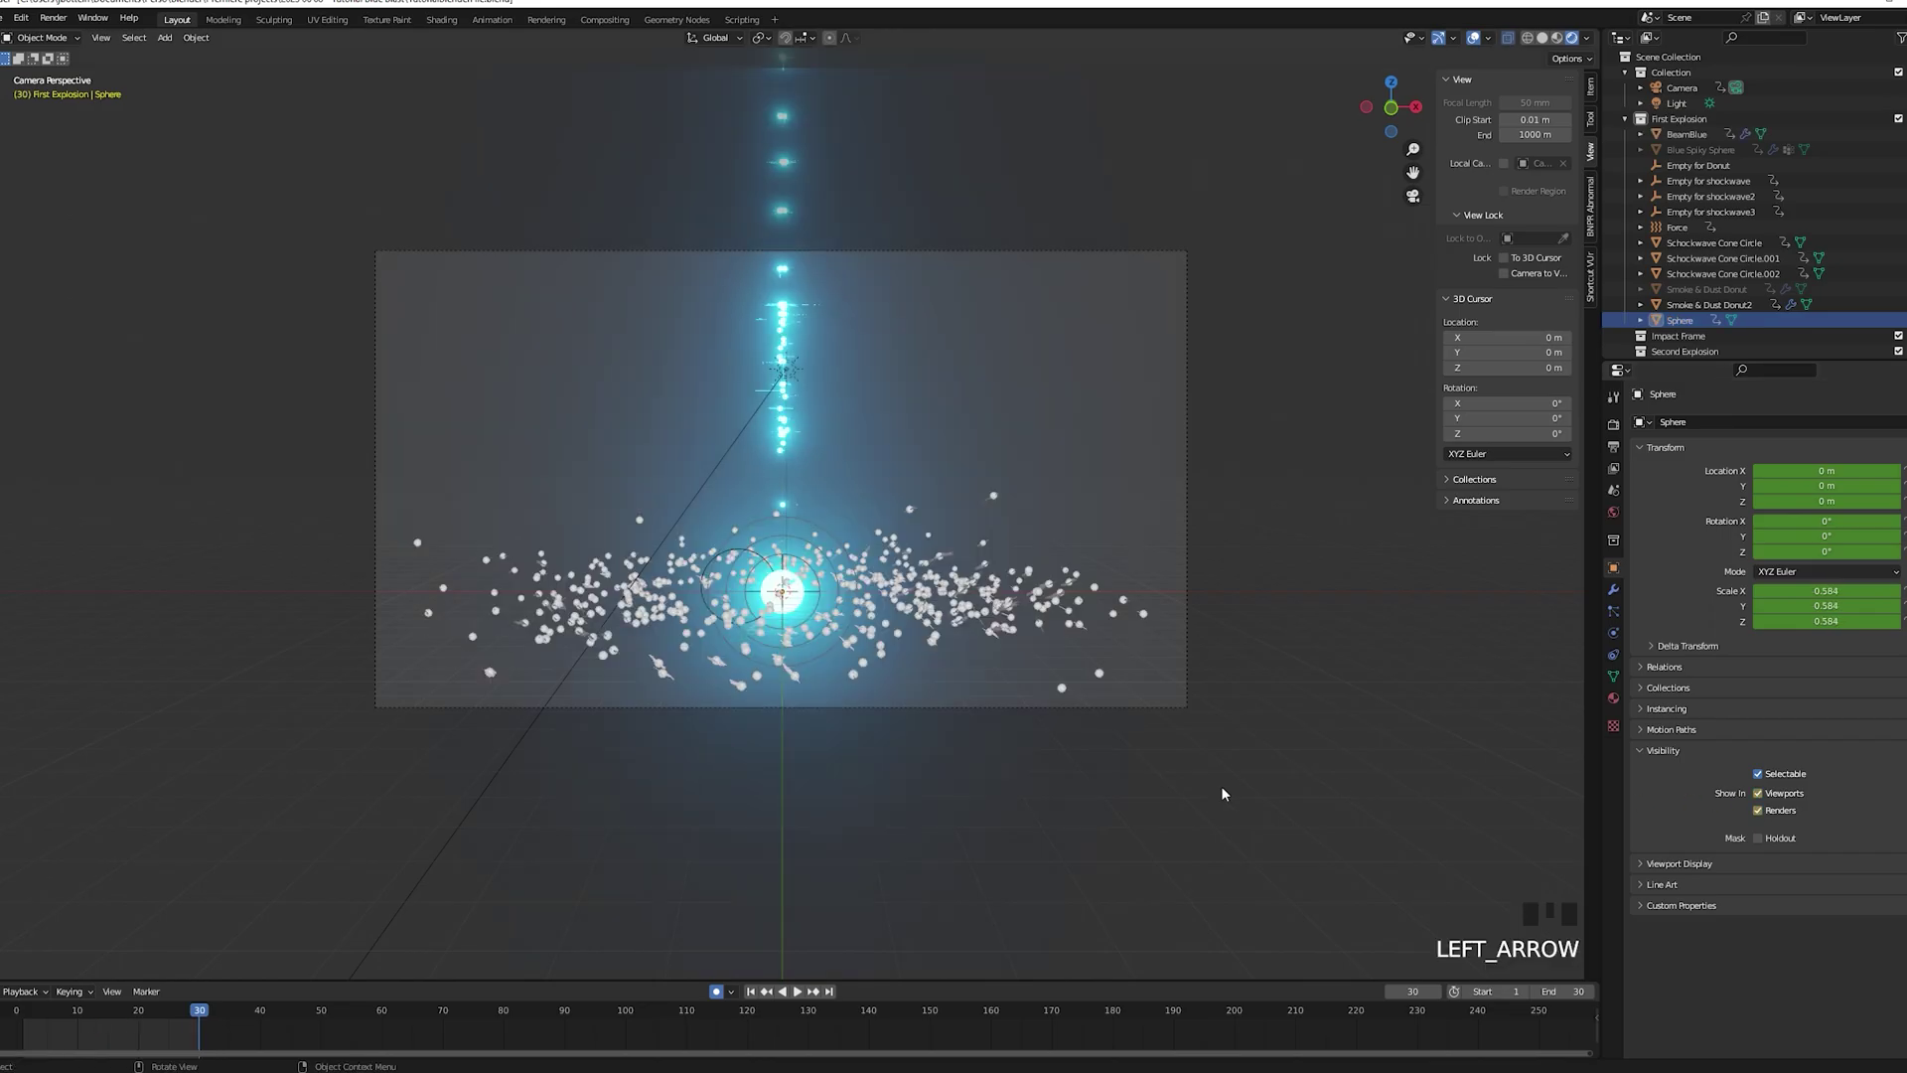